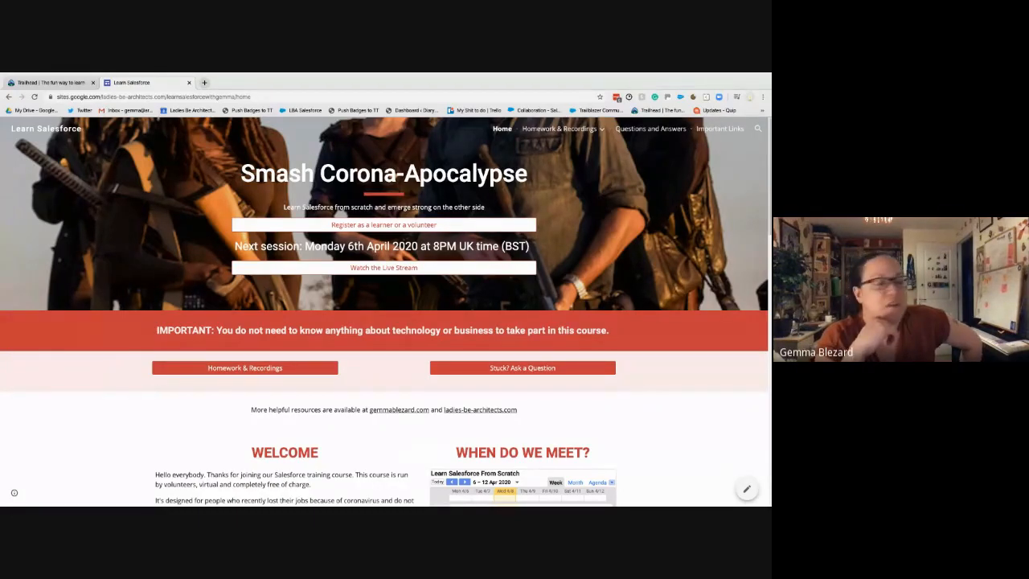
# Open the Homework & Recordings page of the course site and look over the Week 3 session recording
pyautogui.click(214, 370)
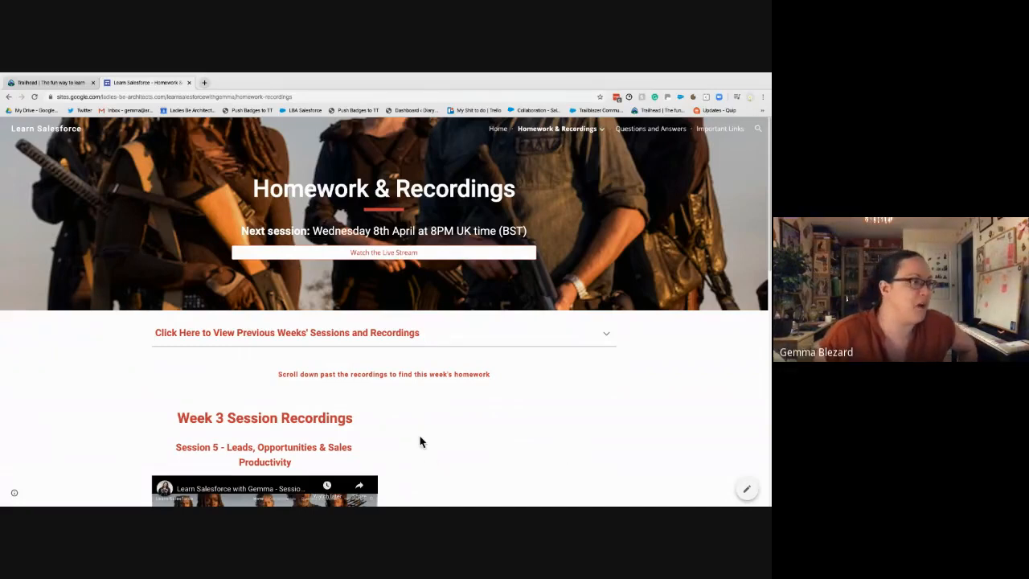
pyautogui.moveTo(526, 135)
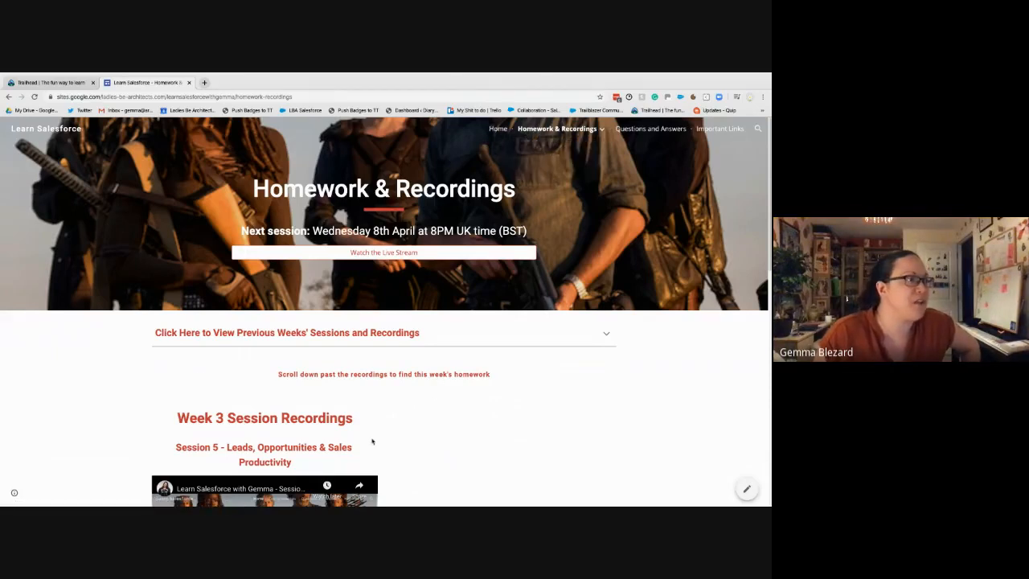
pyautogui.scroll(-3, 373, 443)
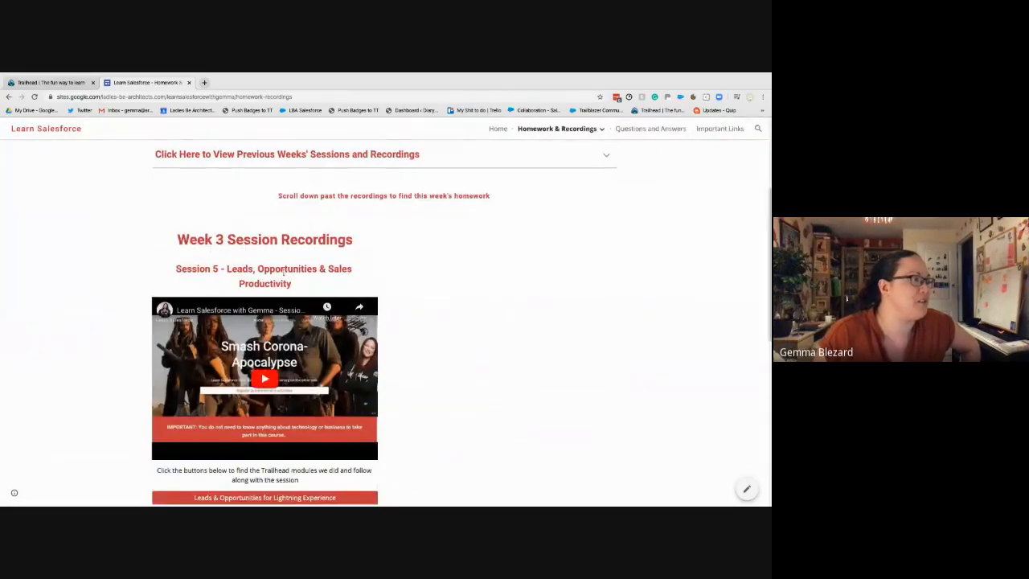
pyautogui.scroll(1, 274, 451)
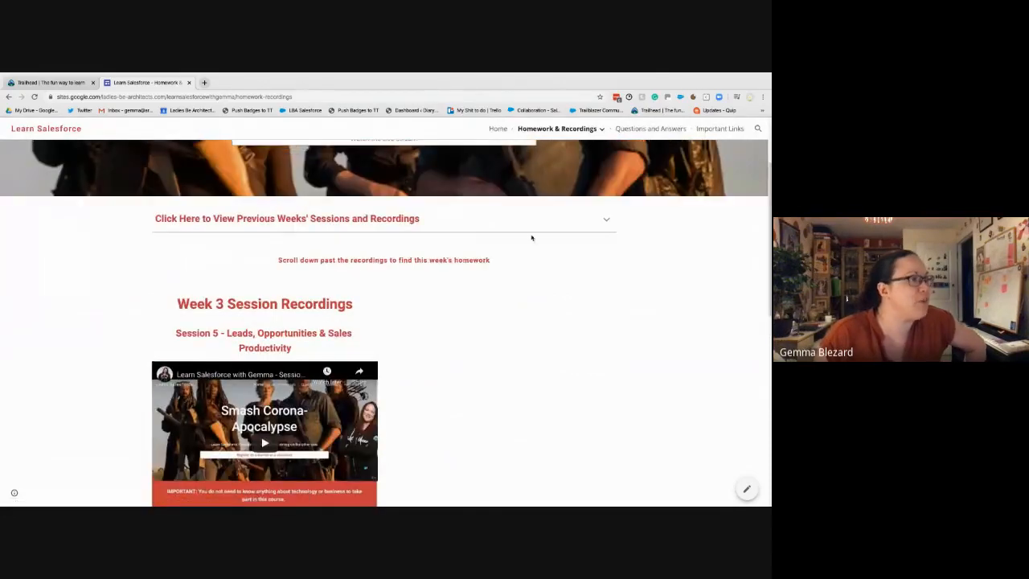
pyautogui.scroll(2, 530, 237)
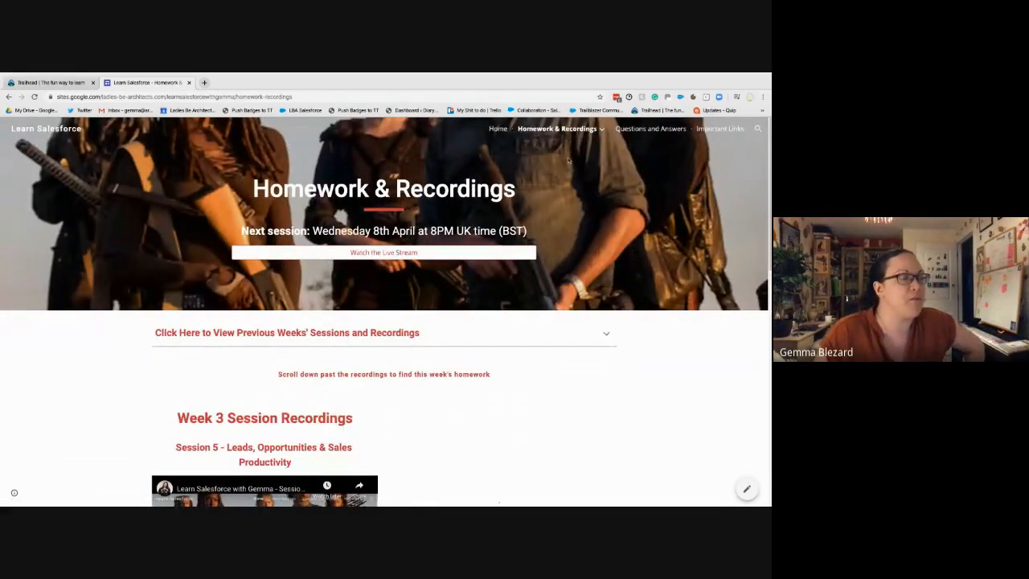
# View the list of previous weeks' sessions and recordings, and collapse it again
pyautogui.moveTo(559, 129)
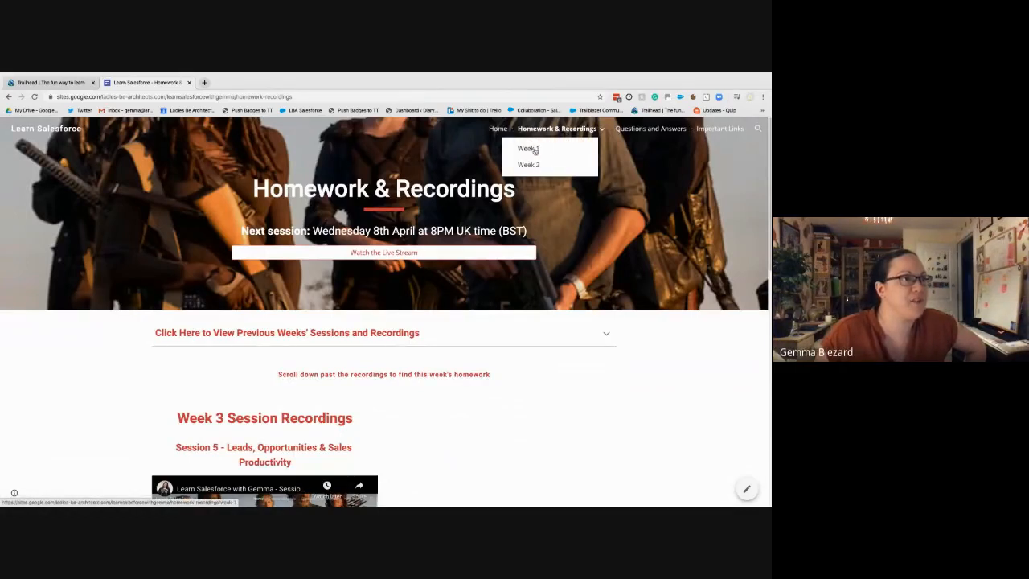
pyautogui.click(374, 338)
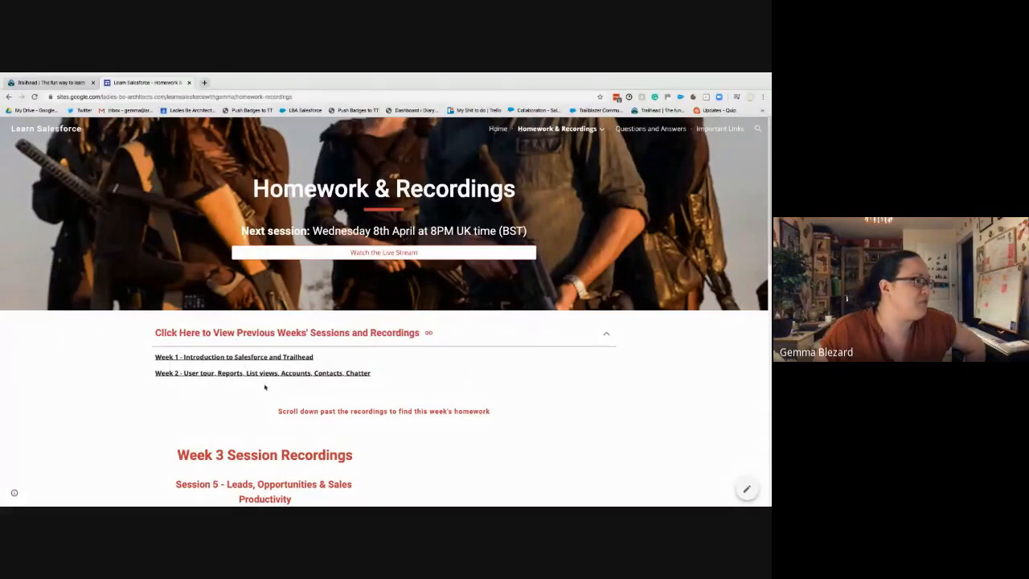
pyautogui.click(605, 334)
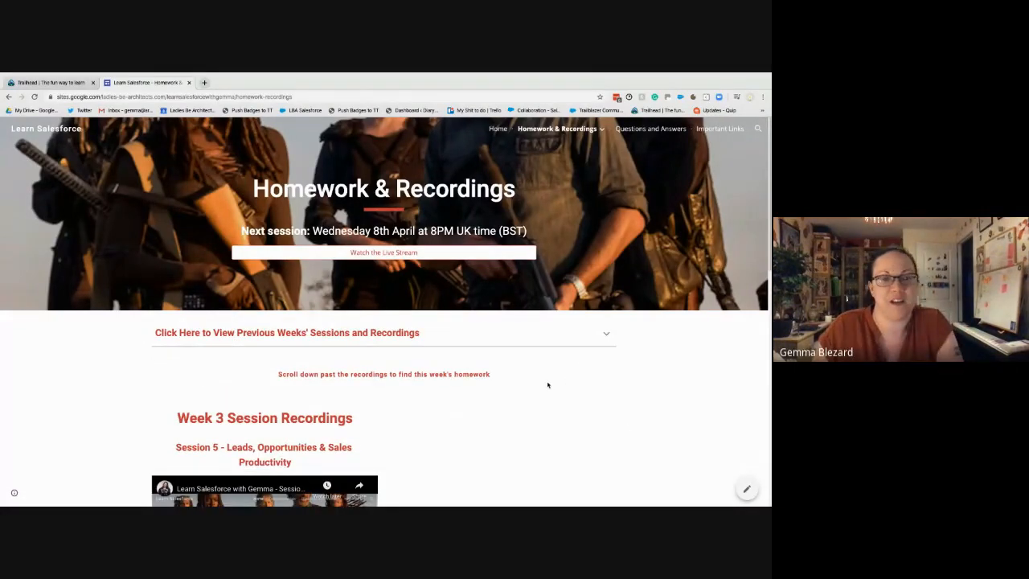
# Find the Week 3 Homework section and open its embedded homework sheet in full
pyautogui.scroll(-2, 545, 384)
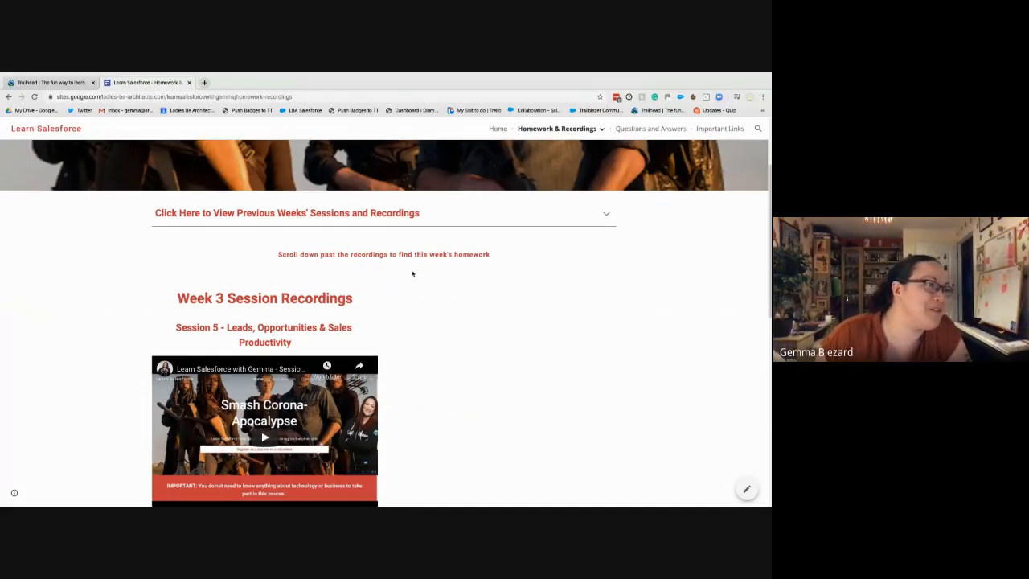
pyautogui.scroll(-1, 413, 275)
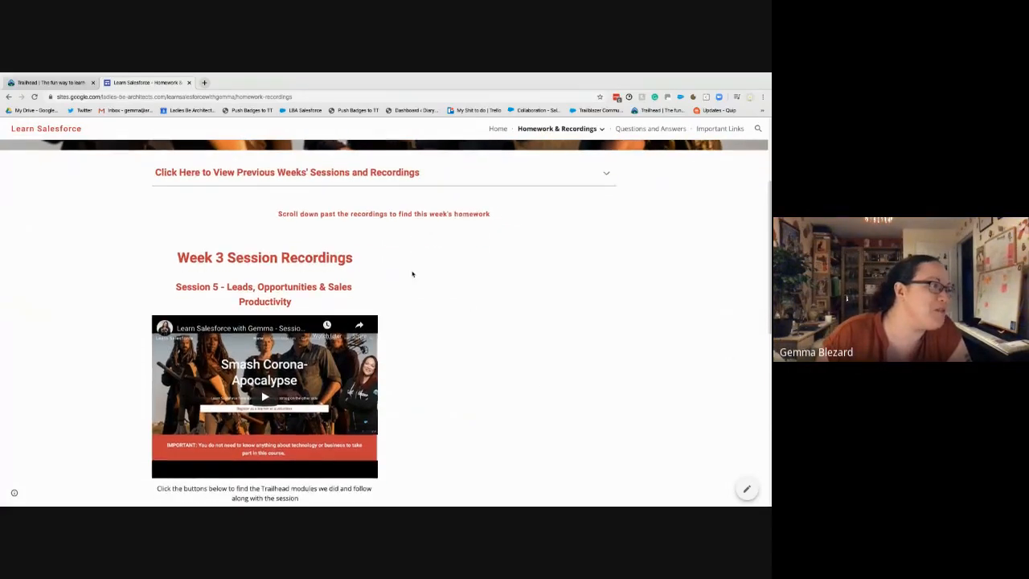
pyautogui.scroll(-1, 413, 274)
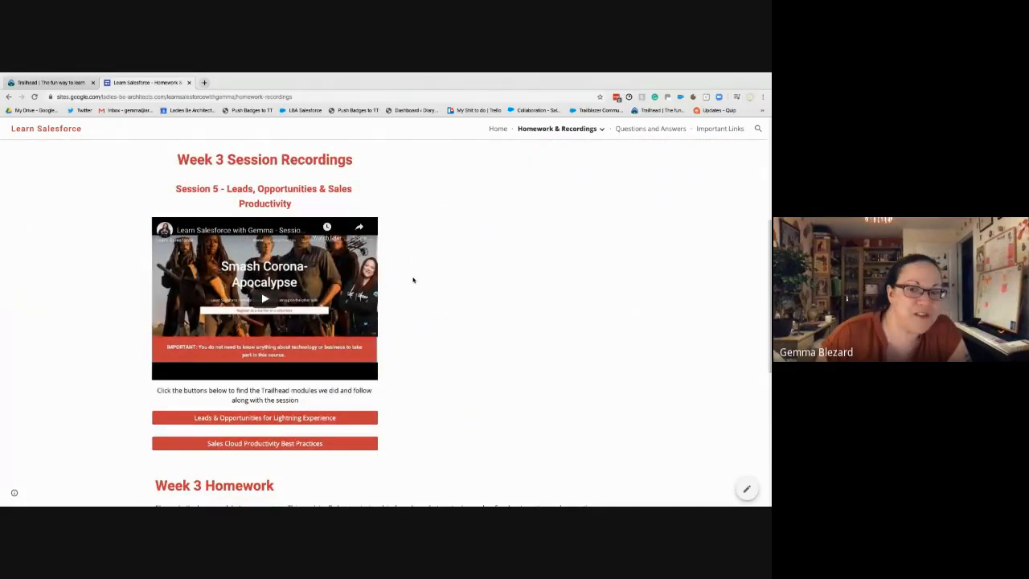
pyautogui.scroll(-1, 413, 280)
pyautogui.scroll(-3, 414, 280)
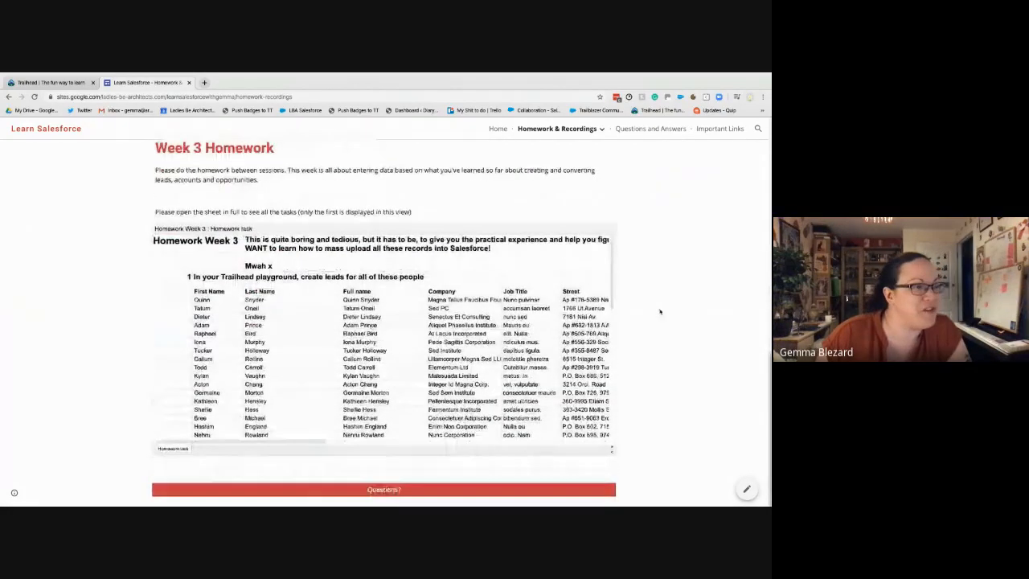
pyautogui.scroll(-3, 404, 347)
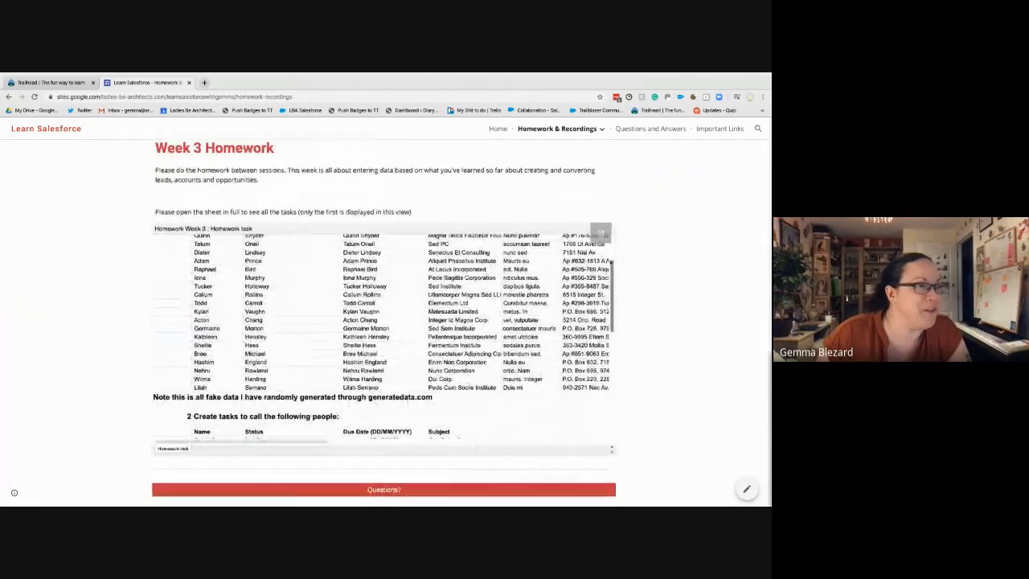
pyautogui.click(603, 234)
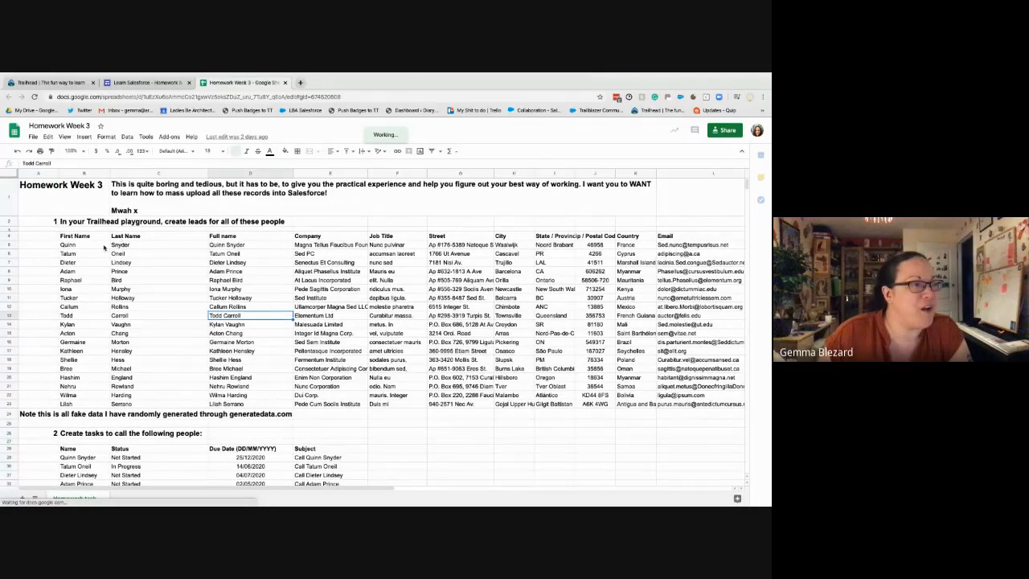
# Highlight the first task's heading and the Last Name and First Name entries of all its leads
pyautogui.click(82, 222)
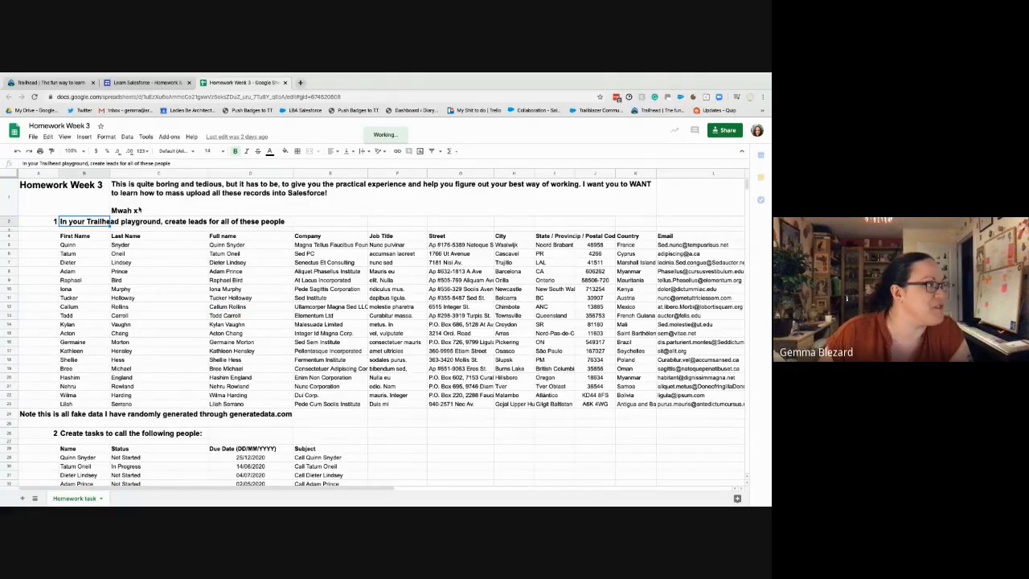
pyautogui.click(80, 245)
pyautogui.click(121, 246)
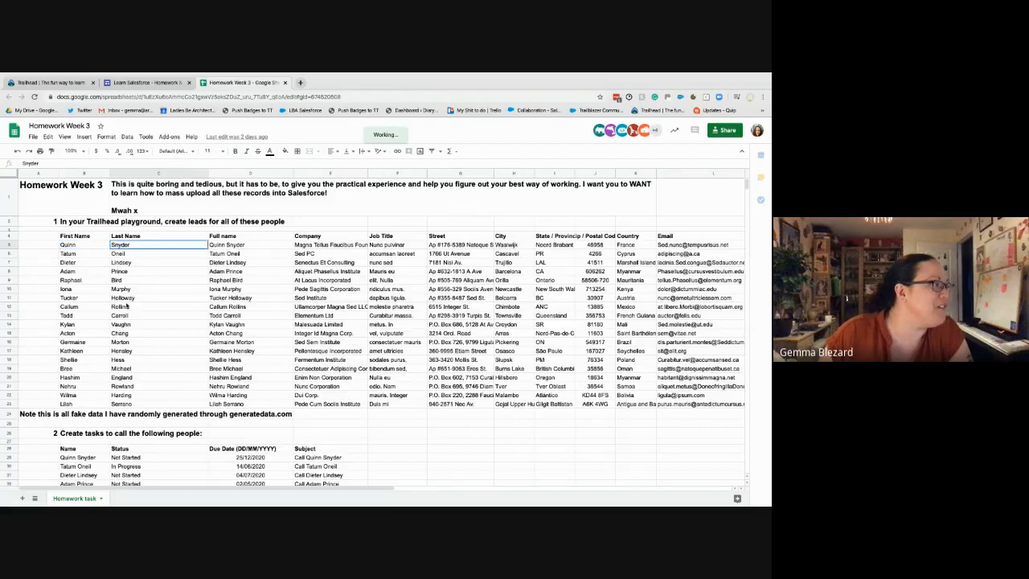
pyautogui.keyDown('shift'); pyautogui.click(125, 403); pyautogui.keyUp('shift')
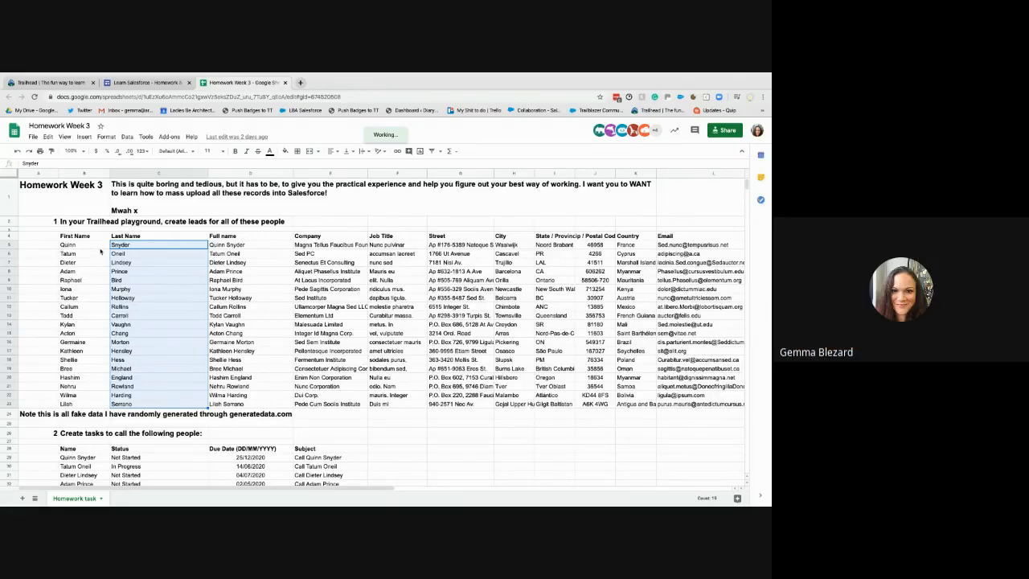
pyautogui.moveTo(100, 246); pyautogui.dragTo(74, 406)
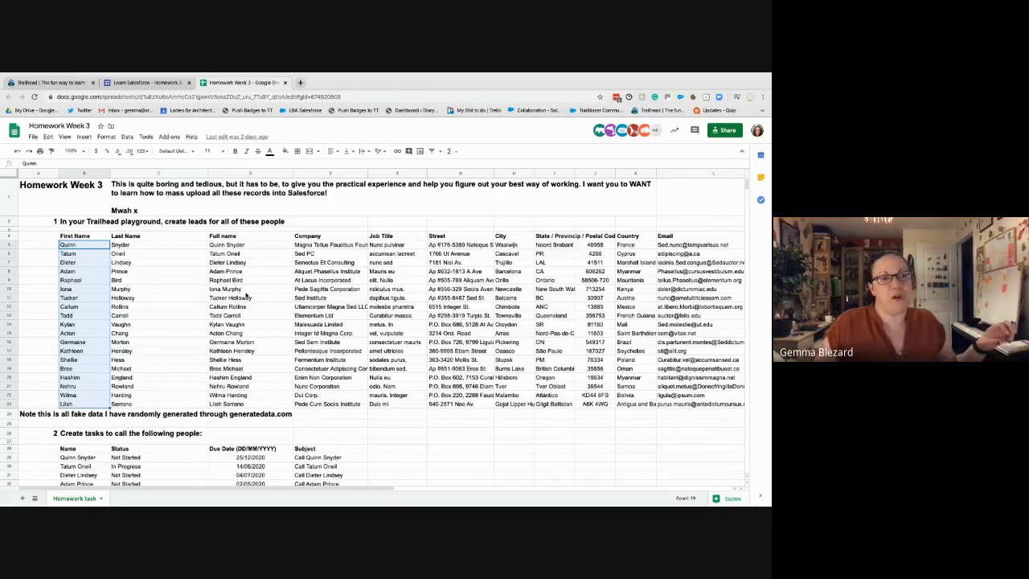
# Review the lead table's columns across to Rating, and highlight the leads' values from Rating back to Mobile
pyautogui.click(644, 274)
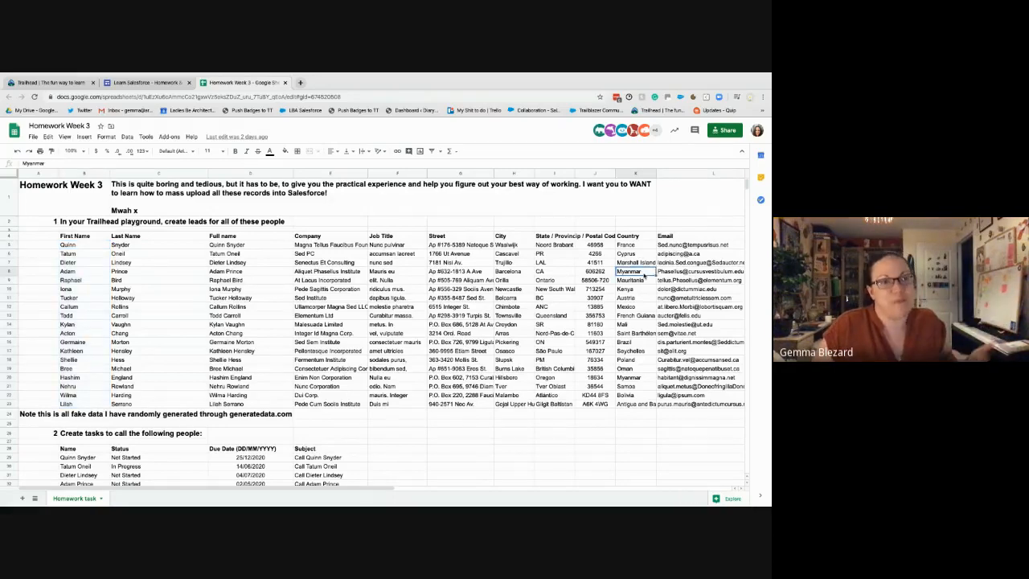
pyautogui.hscroll(5, 644, 275)
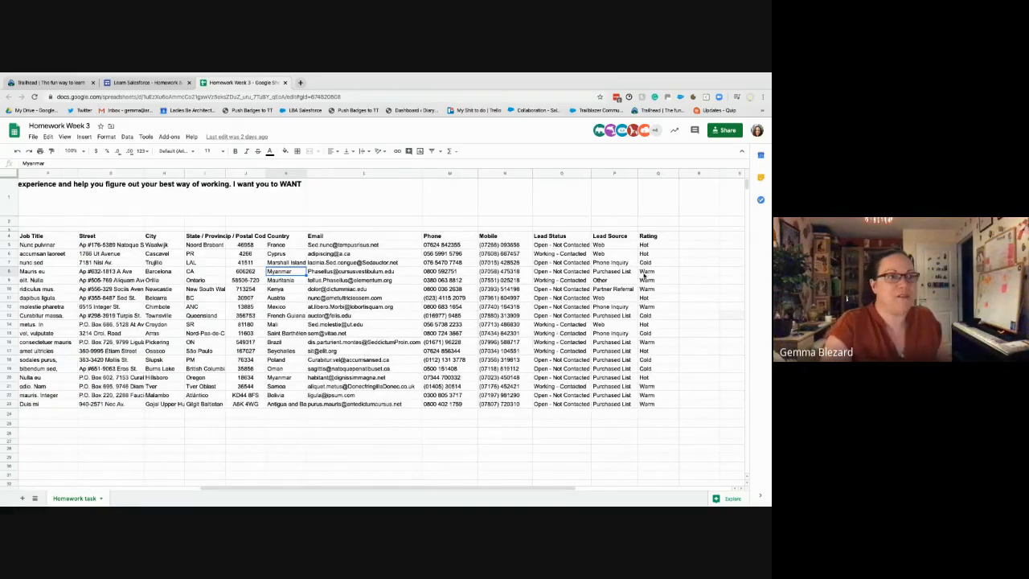
pyautogui.hscroll(-5, 644, 274)
pyautogui.scroll(-3, 644, 274)
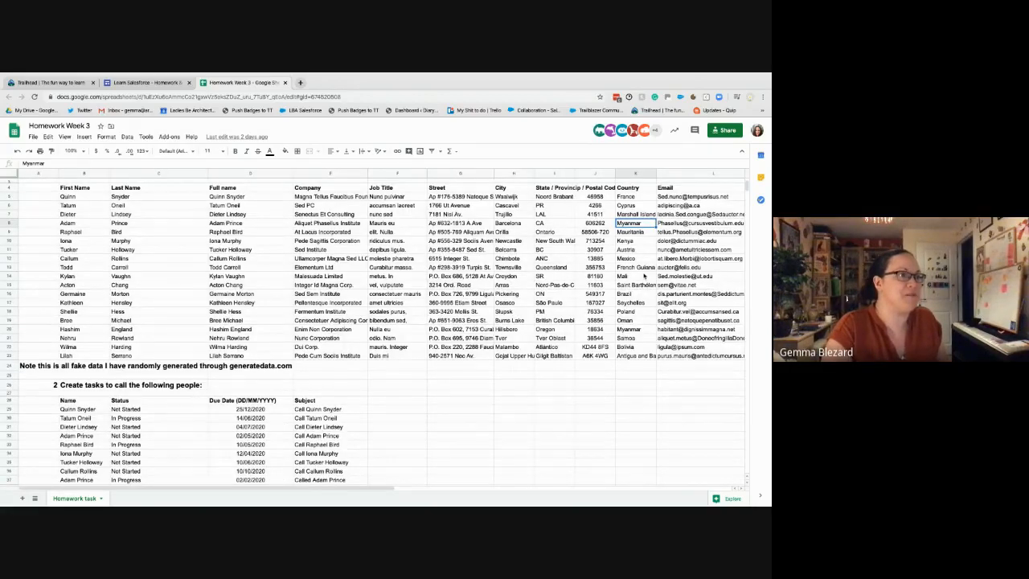
pyautogui.scroll(3, 644, 276)
pyautogui.hscroll(1, 645, 276)
pyautogui.hscroll(5, 644, 274)
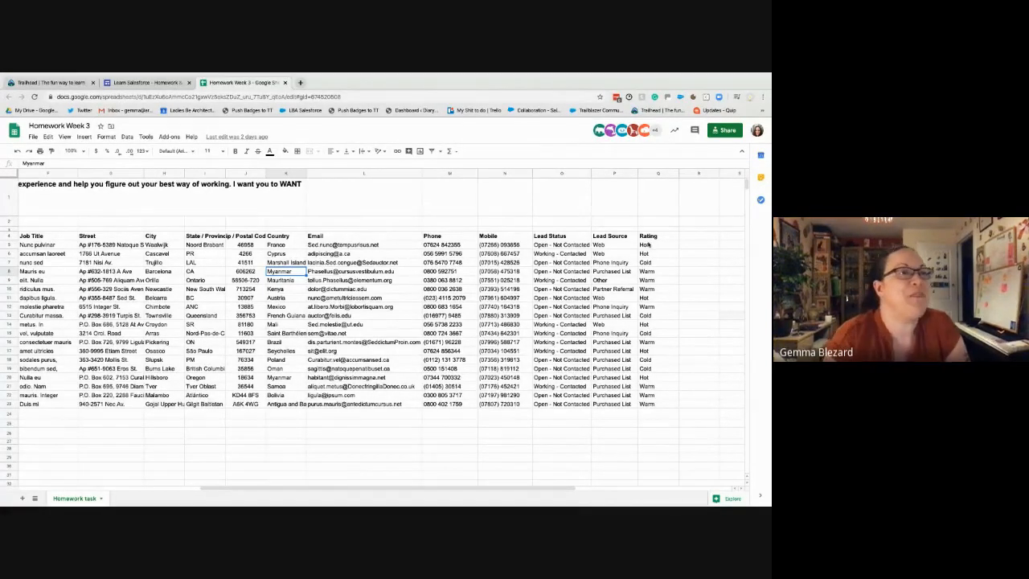
pyautogui.moveTo(647, 244); pyautogui.dragTo(520, 404)
# Return to the start of the lead table and select the note below it about randomly generated fake data
pyautogui.hscroll(-5, 519, 404)
pyautogui.scroll(-1, 519, 404)
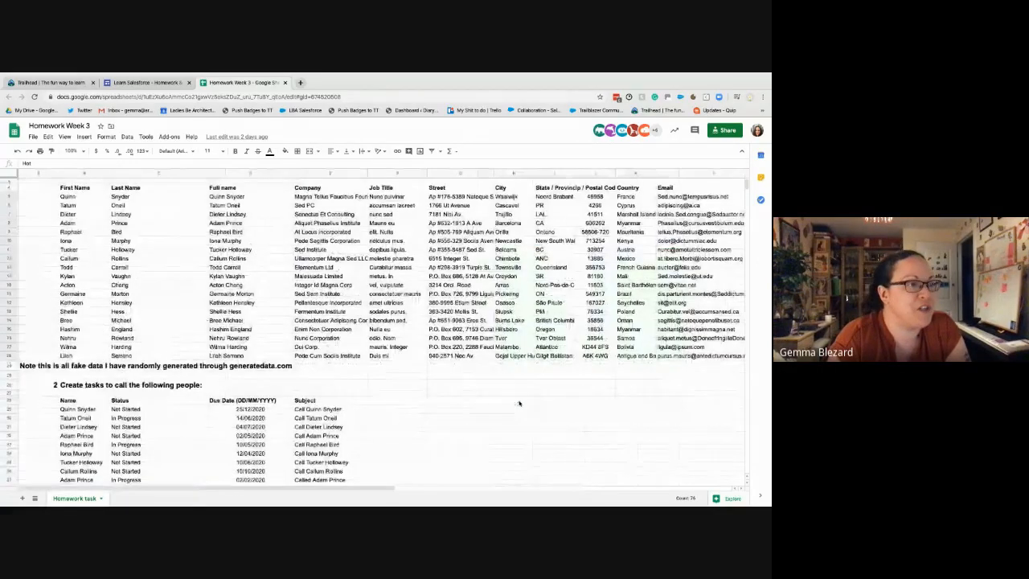
pyautogui.scroll(1, 520, 404)
pyautogui.scroll(-1, 519, 403)
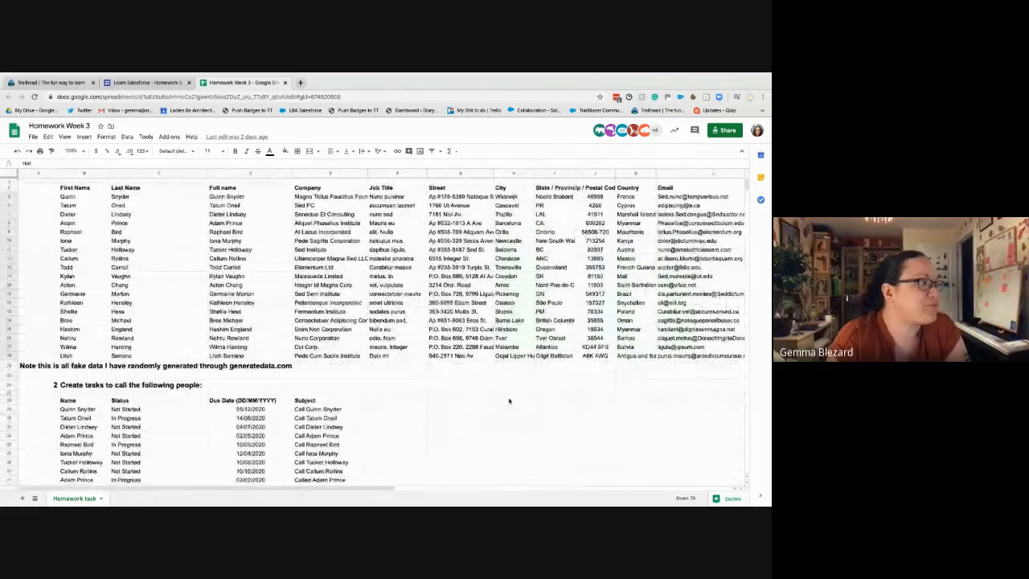
pyautogui.scroll(1, 520, 403)
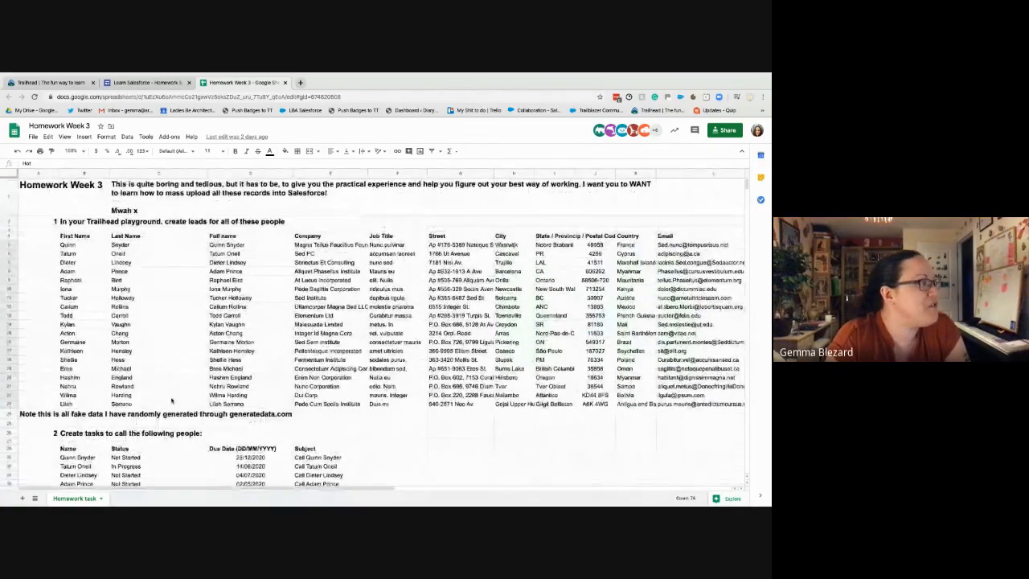
pyautogui.scroll(-1, 80, 412)
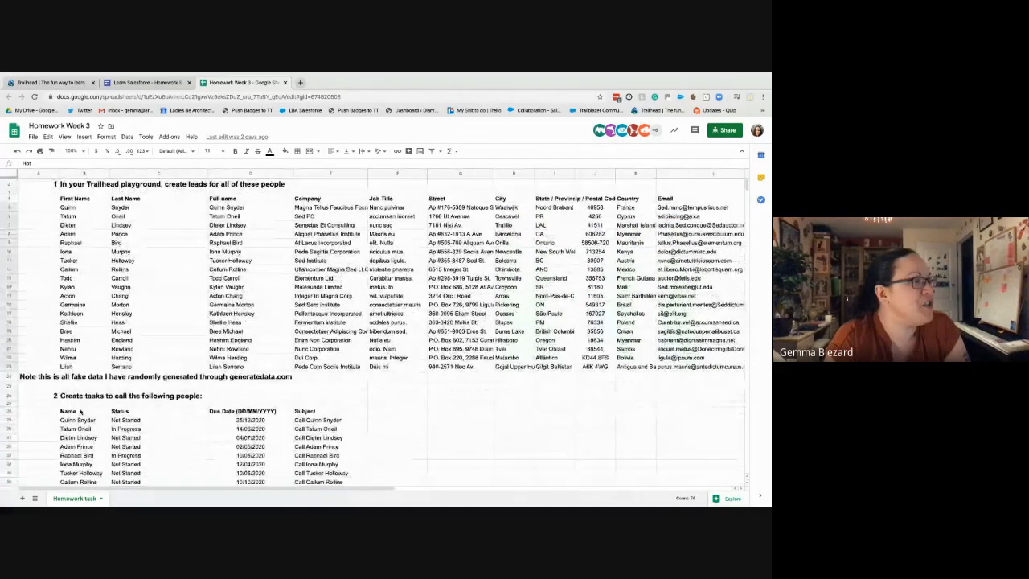
pyautogui.click(44, 377)
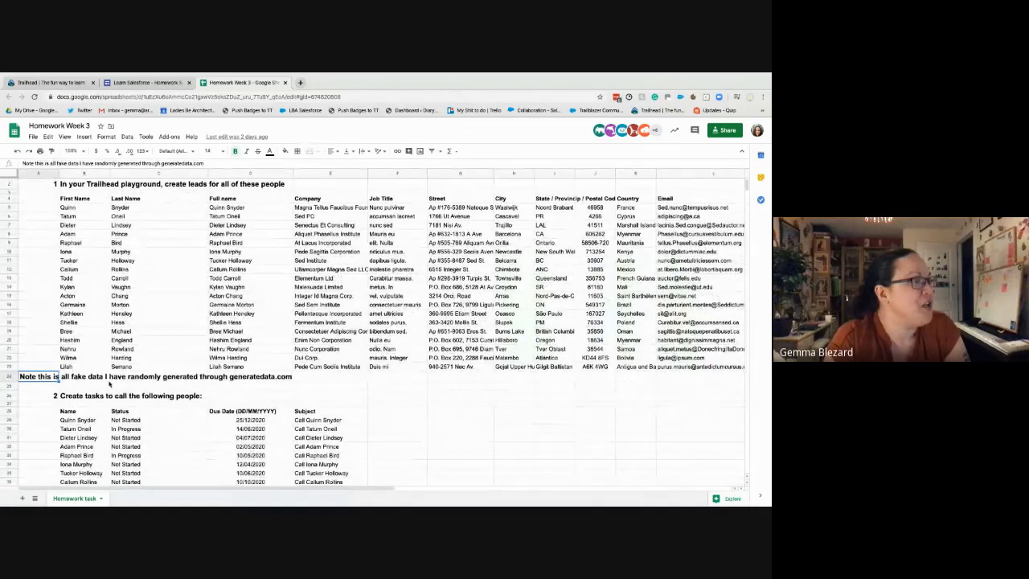
# Go to the second task, creating call tasks, and highlight its Name entries and its Subject entries
pyautogui.scroll(-1, 105, 386)
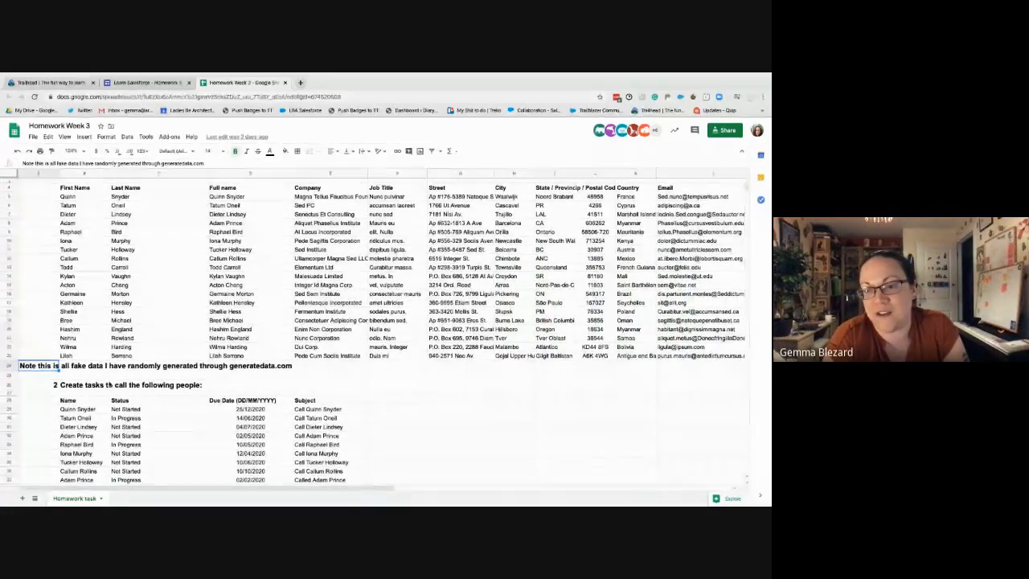
pyautogui.scroll(-3, 107, 386)
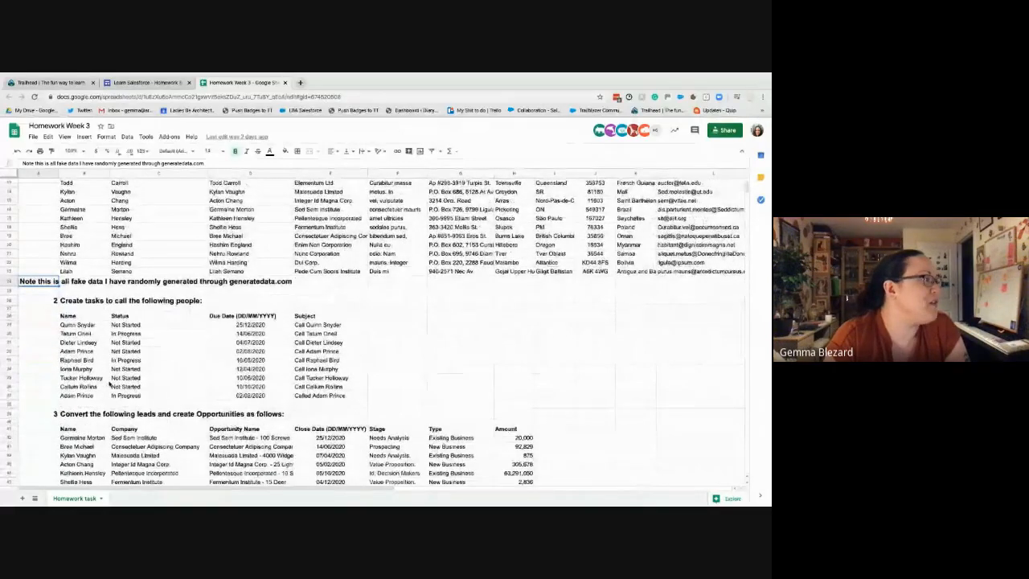
pyautogui.scroll(2, 108, 378)
pyautogui.scroll(-2, 104, 298)
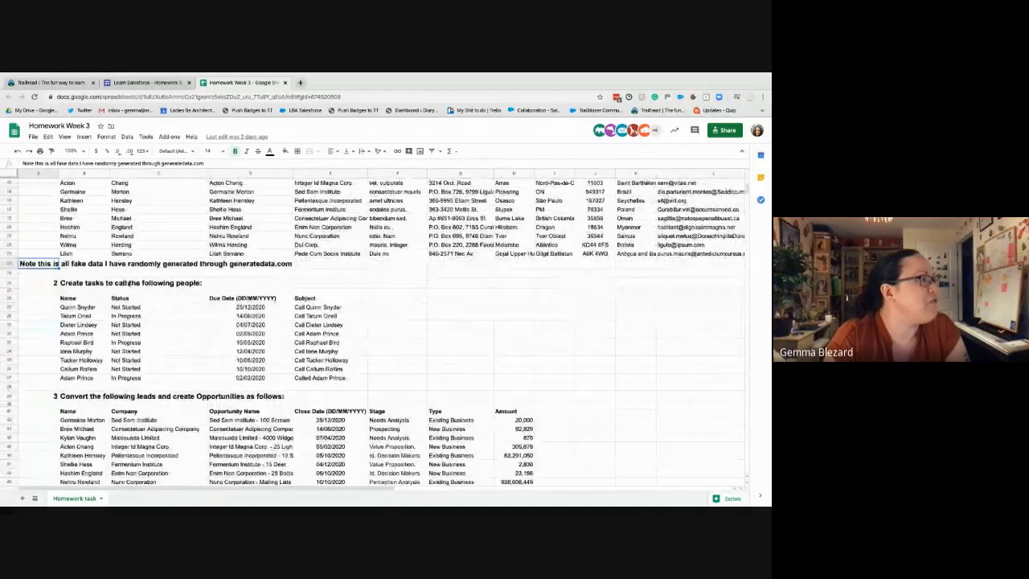
pyautogui.moveTo(87, 308); pyautogui.dragTo(96, 381)
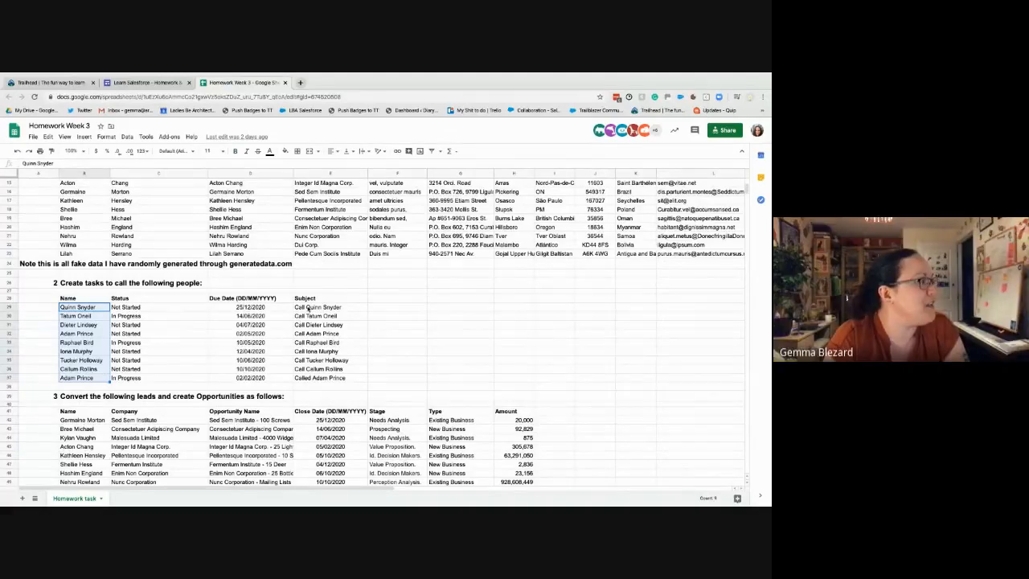
pyautogui.moveTo(318, 307); pyautogui.dragTo(316, 378)
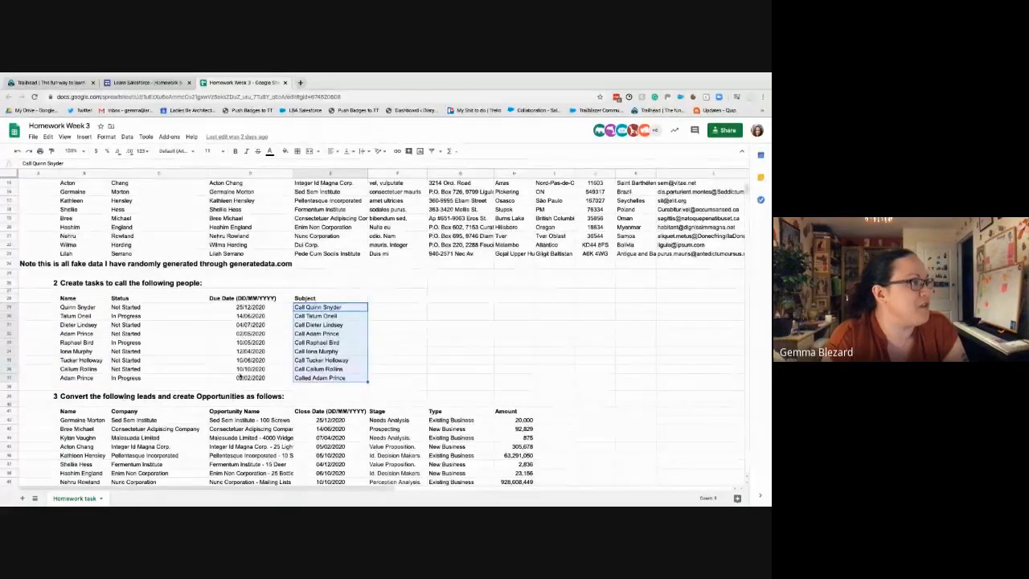
pyautogui.scroll(-1, 111, 356)
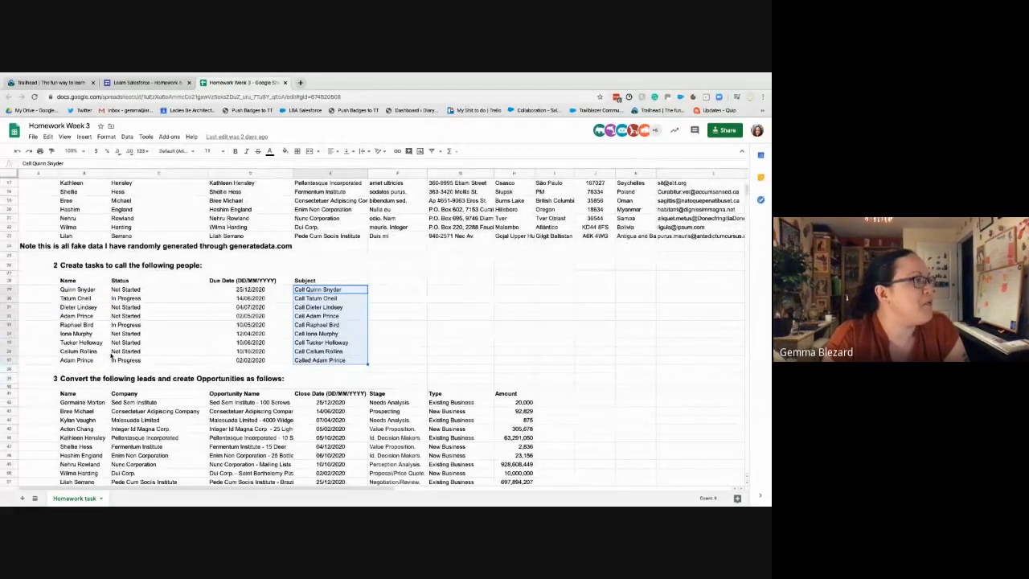
# Widen the Opportunity Name column in the third task's table to fit the full opportunity names
pyautogui.scroll(-6, 111, 356)
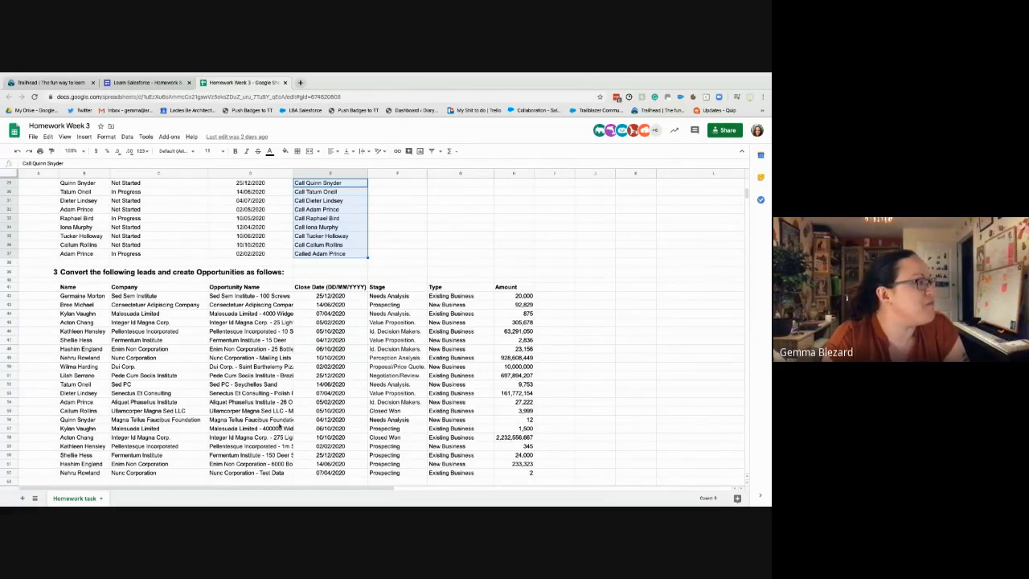
pyautogui.moveTo(293, 173); pyautogui.dragTo(358, 175)
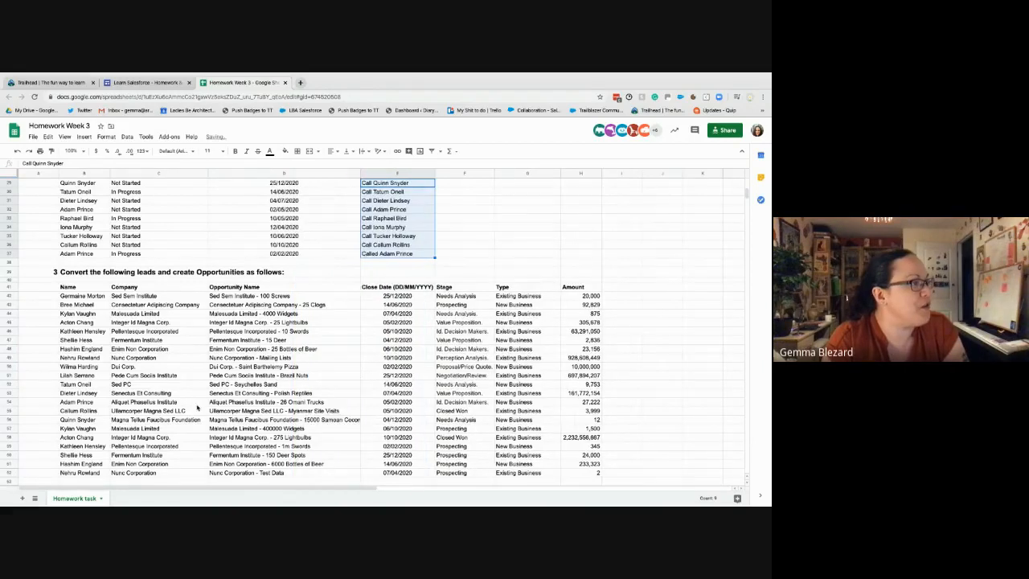
# Compare Enim Non Corporation's two opportunities, 25 Bottles of Beer and 6000 Bottles of Beer, checking the second one's type and amount
pyautogui.click(92, 466)
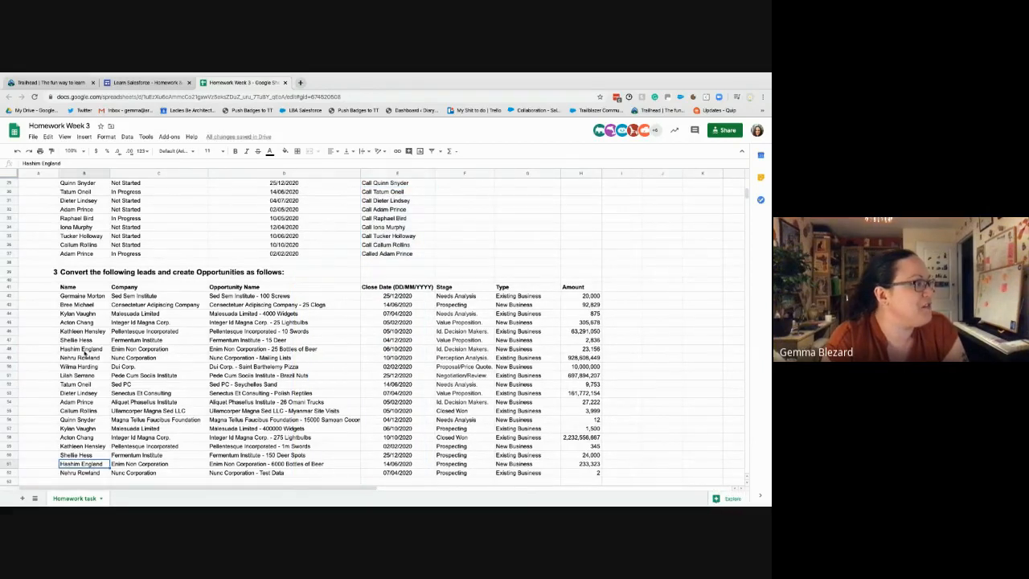
pyautogui.click(82, 349)
pyautogui.click(259, 349)
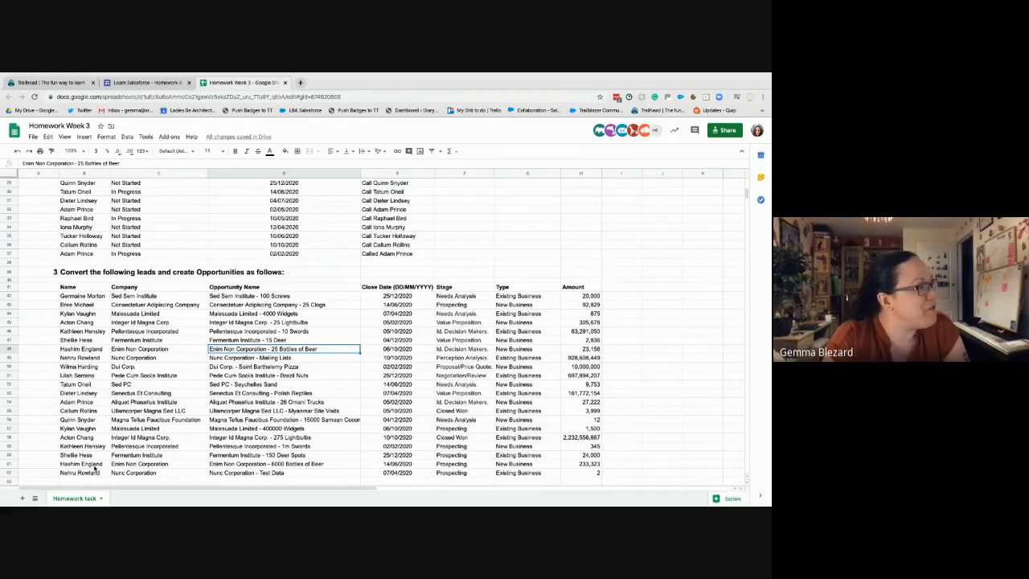
pyautogui.moveTo(95, 468); pyautogui.dragTo(256, 473)
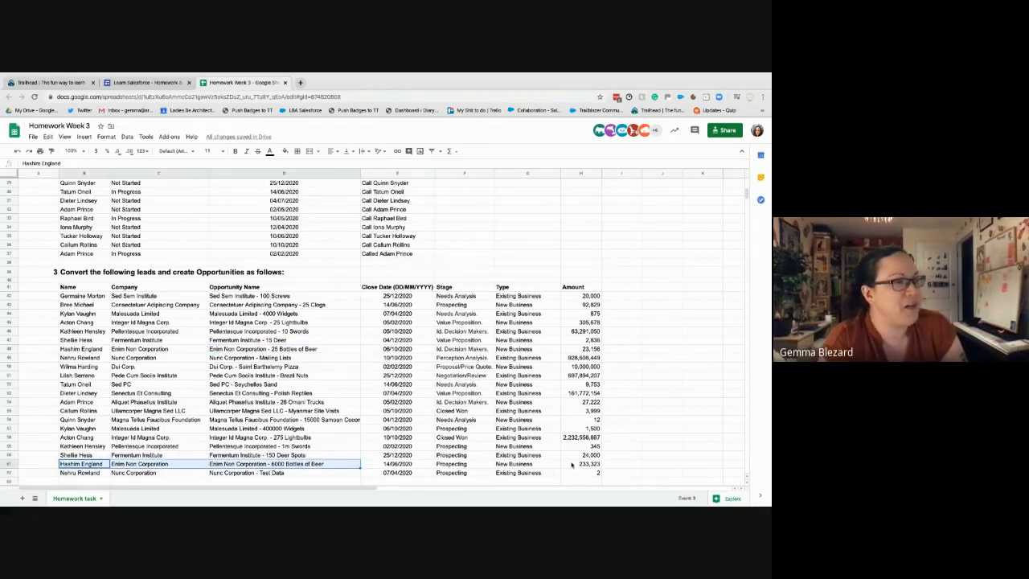
pyautogui.click(572, 465)
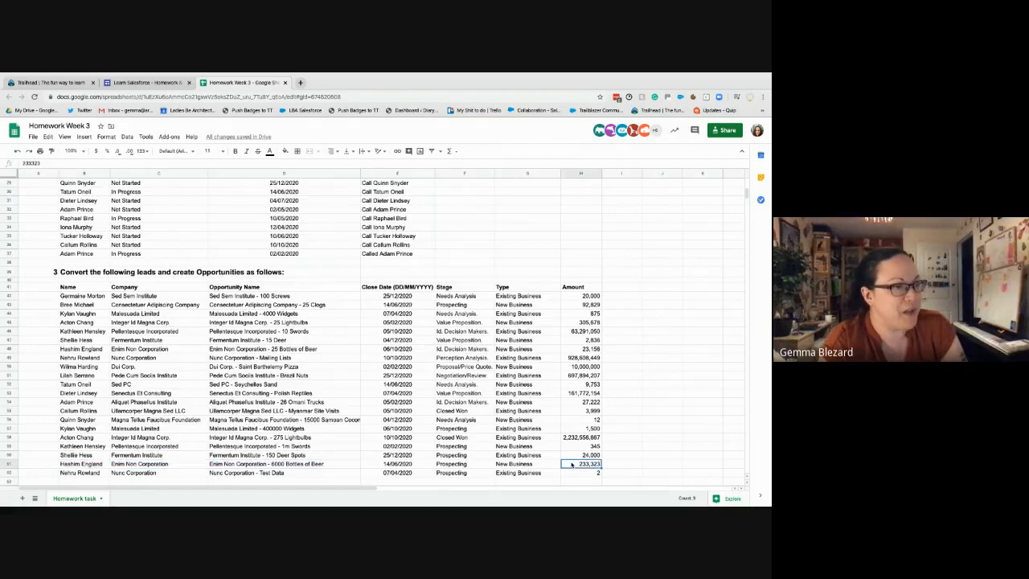
pyautogui.click(548, 465)
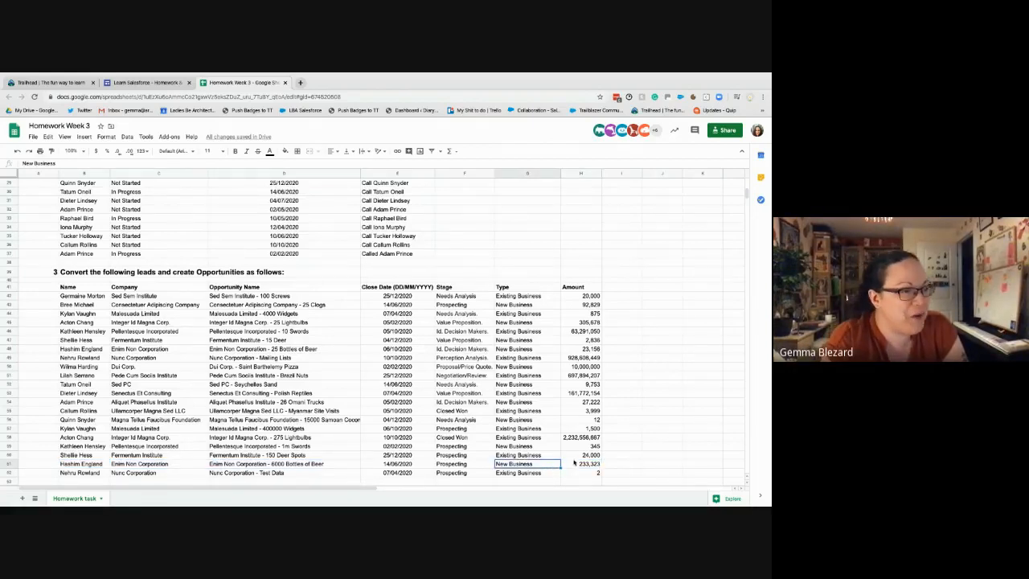
pyautogui.click(574, 464)
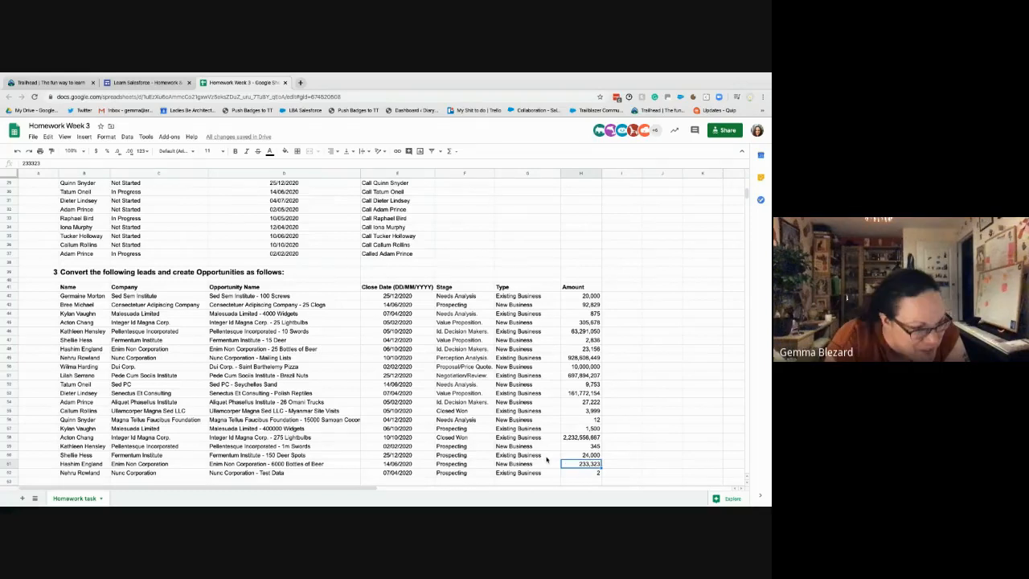
# Check the Prospecting stage entries among the last opportunities and select the Nunc Corporation - Test Data opportunity name
pyautogui.click(454, 474)
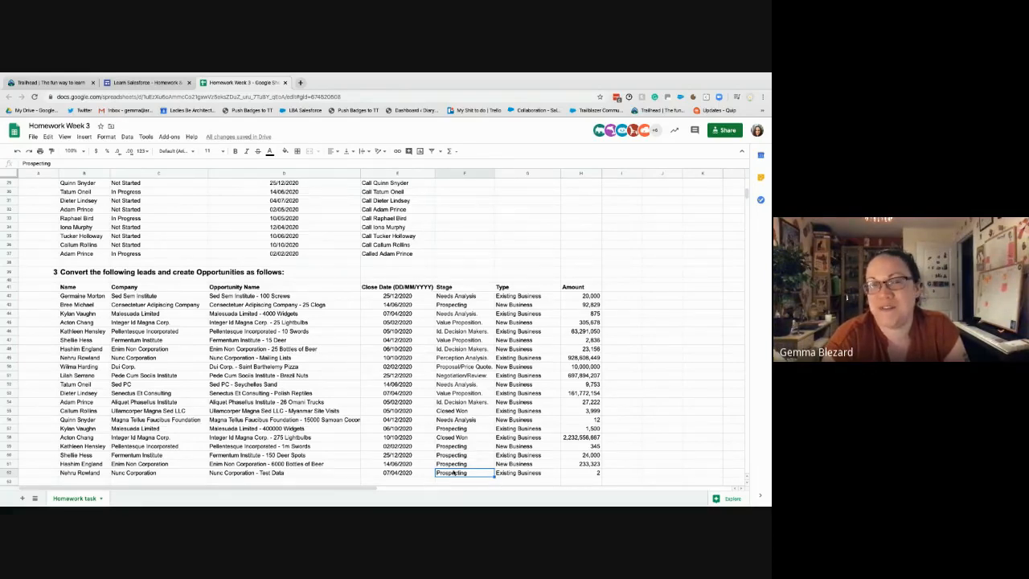
pyautogui.click(453, 465)
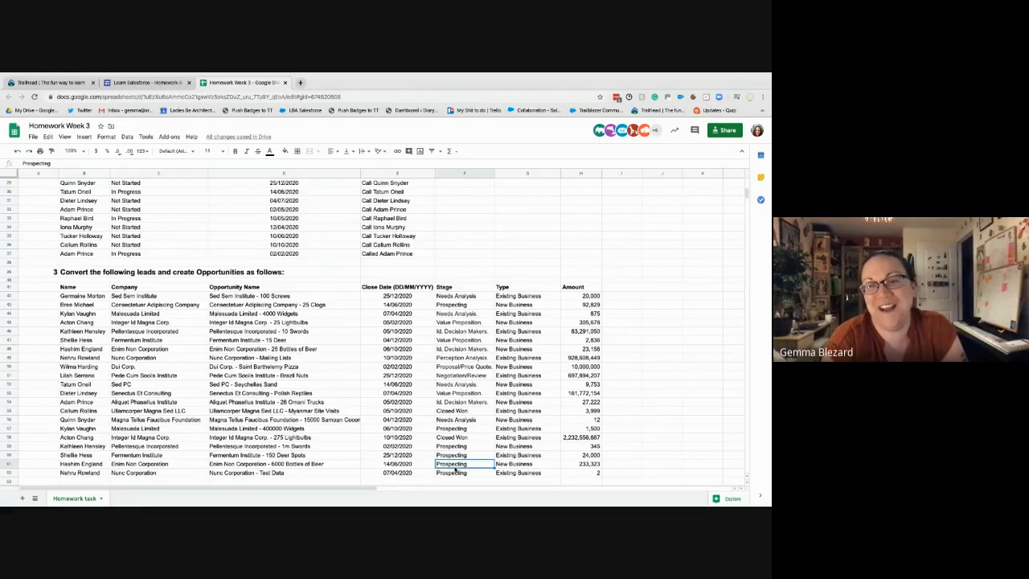
pyautogui.click(461, 428)
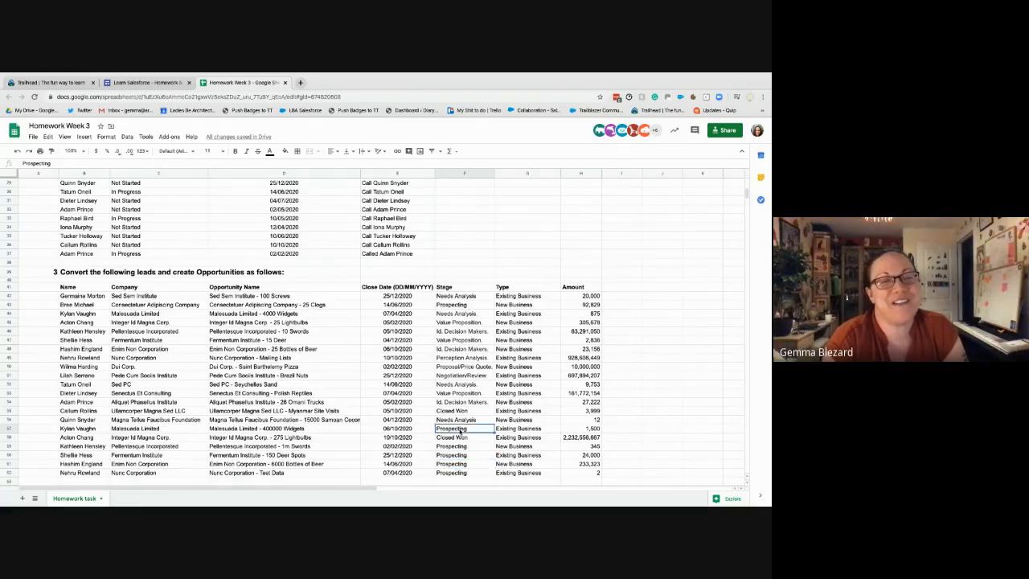
pyautogui.click(330, 473)
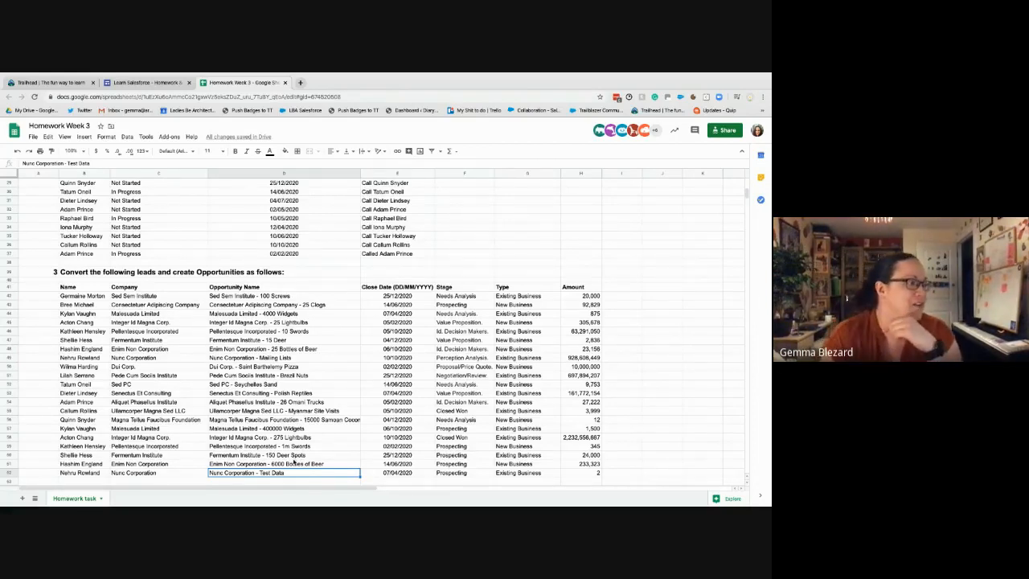
# Highlight the repeated Enim Non Corporation entries, ending on the 6000 Bottles of Beer opportunity name
pyautogui.click(295, 464)
pyautogui.moveTo(145, 465); pyautogui.dragTo(273, 468)
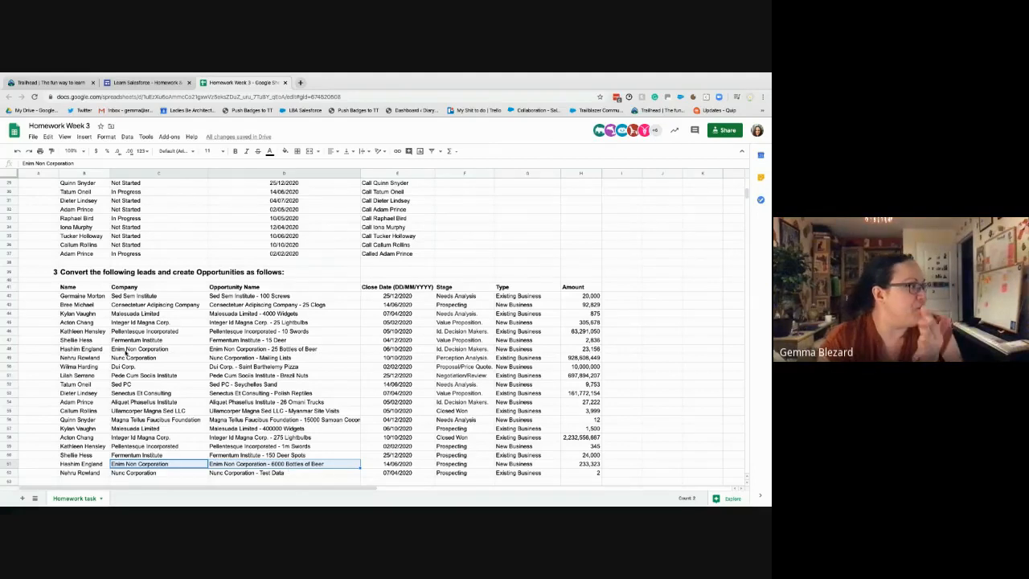
pyautogui.moveTo(100, 352); pyautogui.dragTo(366, 362)
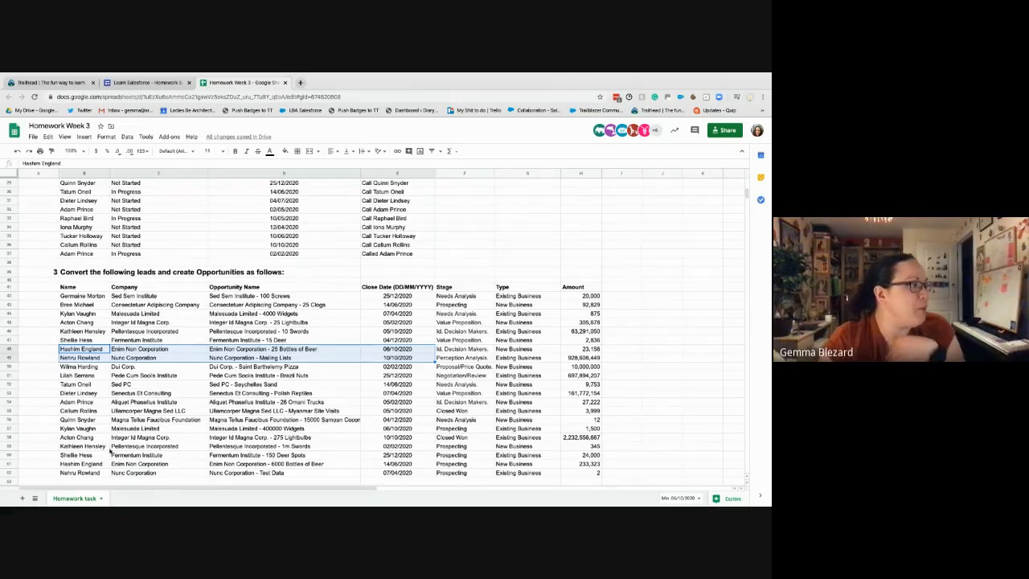
pyautogui.moveTo(103, 463); pyautogui.dragTo(247, 472)
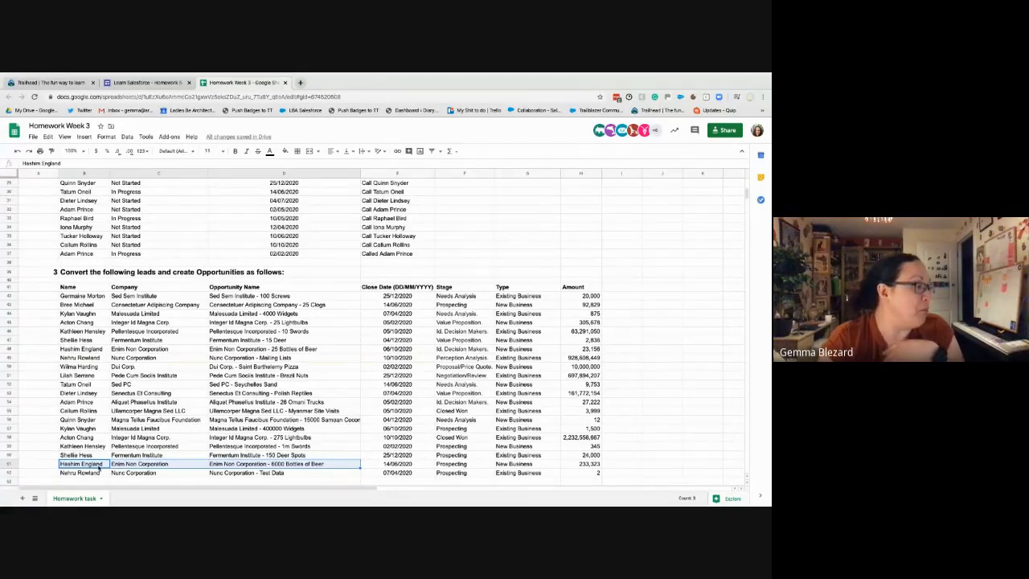
pyautogui.click(301, 468)
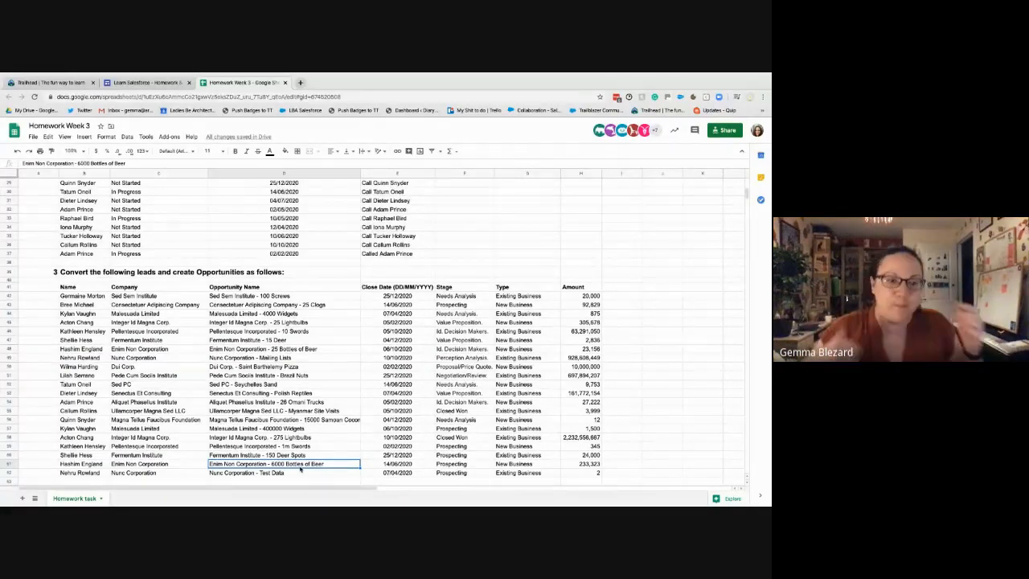
# Return to the start of the homework sheet, then close the Learn Salesforce homework page and switch to Trailhead
pyautogui.click(336, 245)
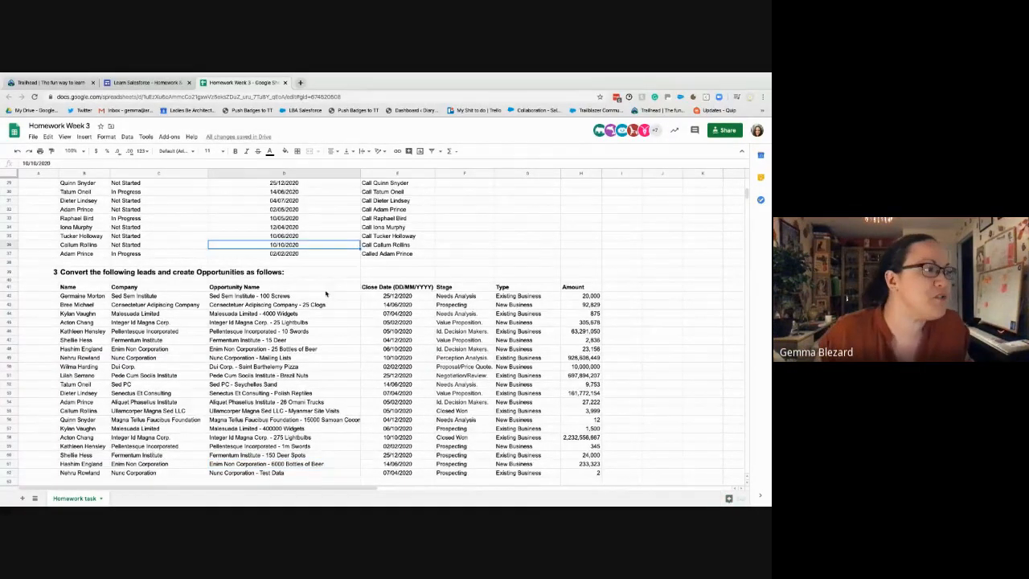
pyautogui.scroll(10, 326, 294)
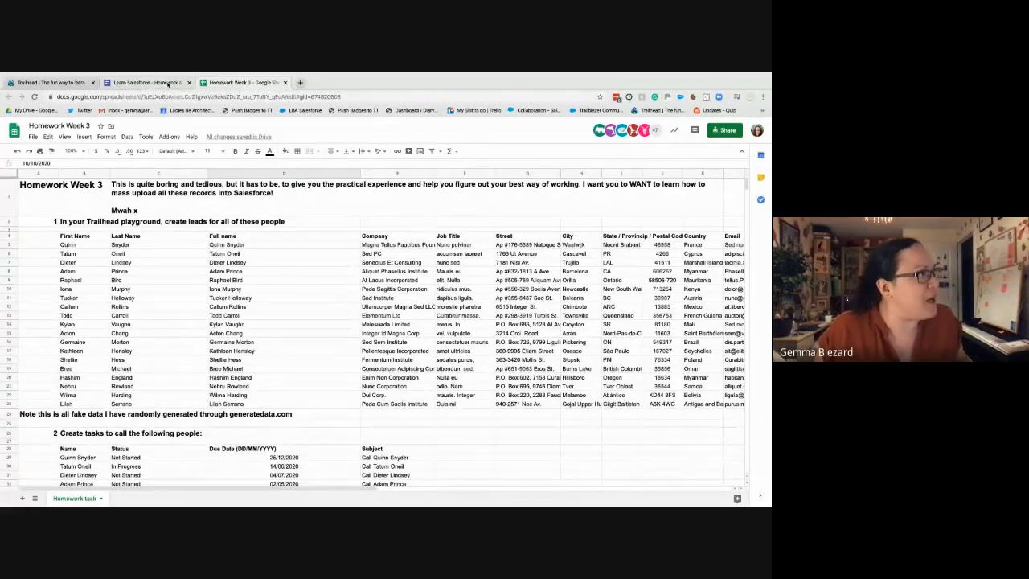
pyautogui.click(168, 83)
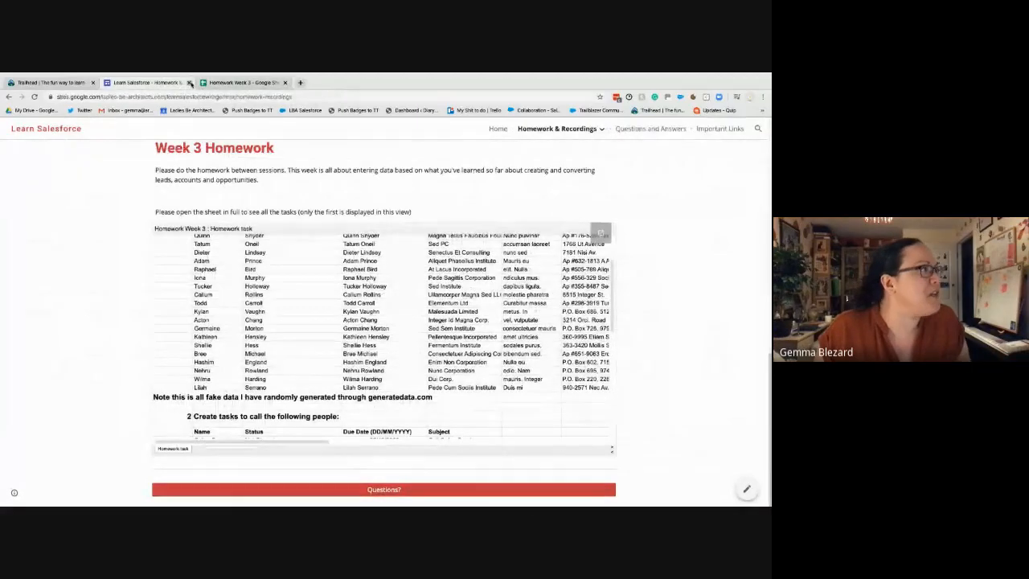
pyautogui.click(190, 83)
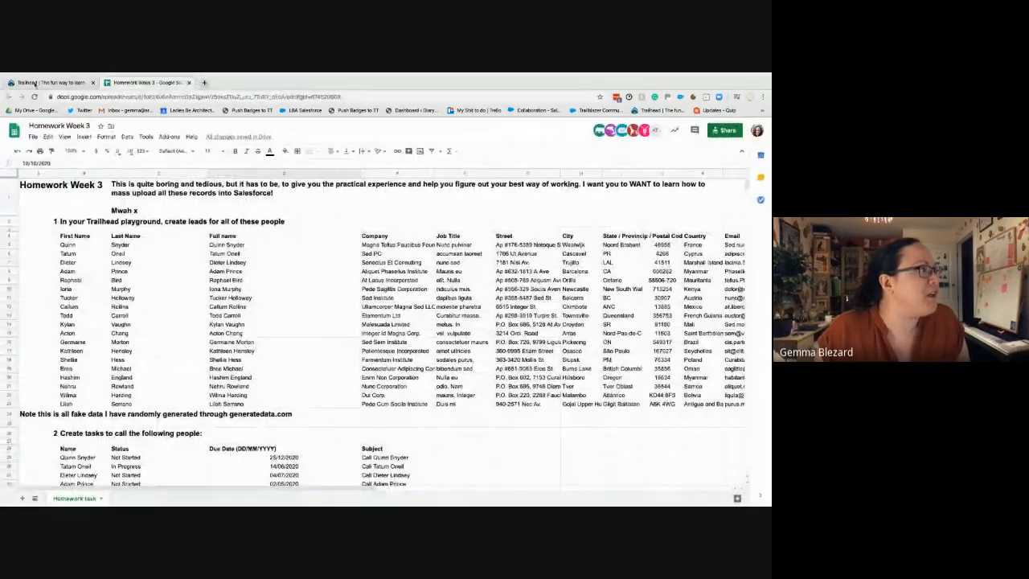
pyautogui.click(36, 83)
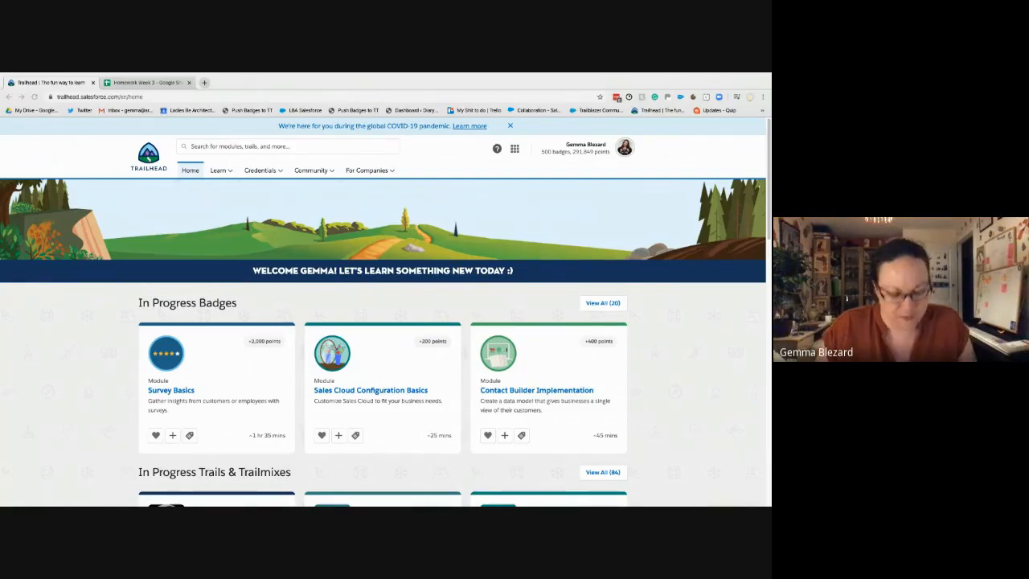
# Search Trailhead for "salesforce user basics" and open the Salesforce User Basics module
pyautogui.click(246, 146)
pyautogui.write('Sa')
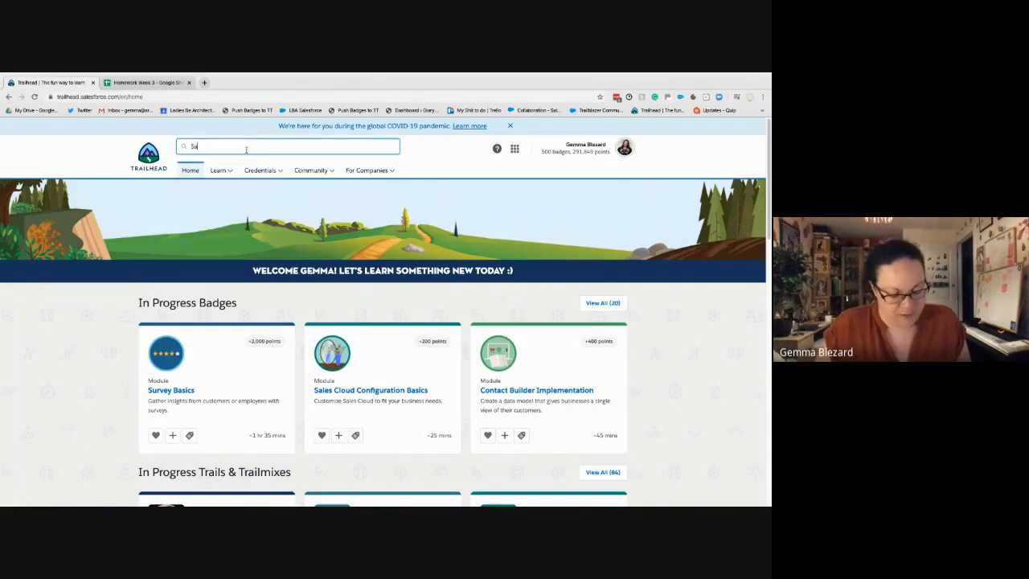
pyautogui.write('lesforce use')
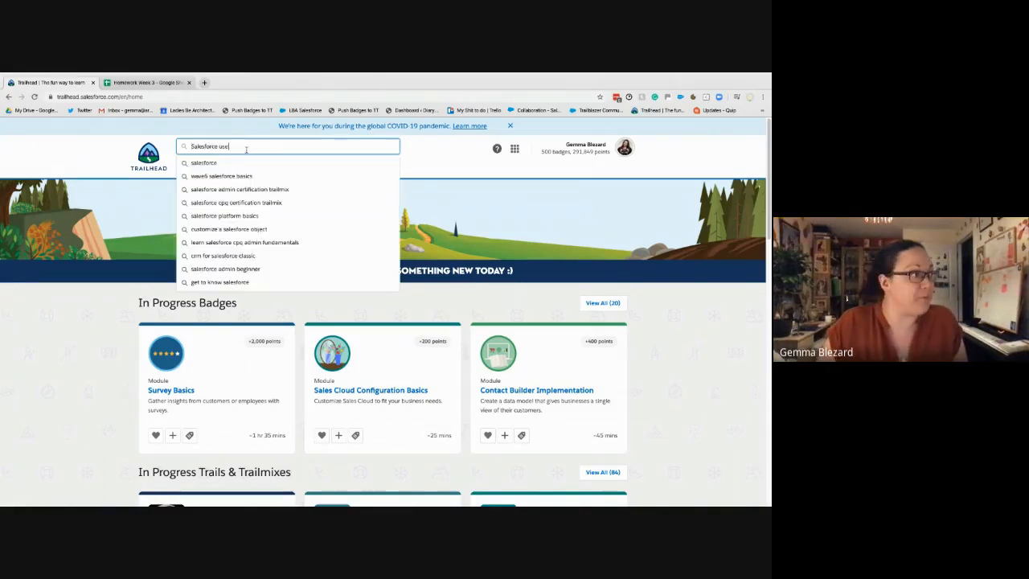
pyautogui.write('r basics')
pyautogui.press('Down')
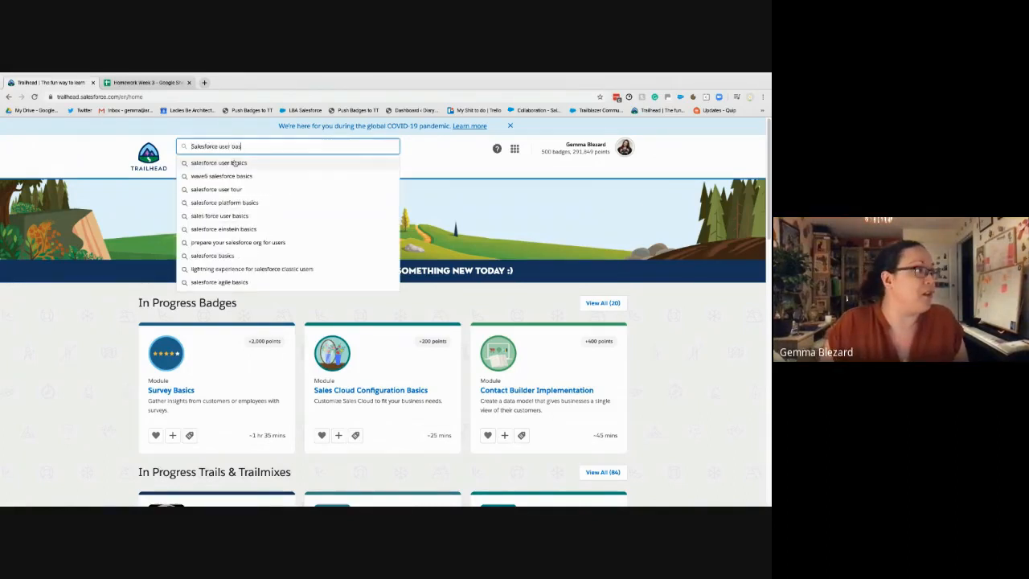
pyautogui.press('Return')
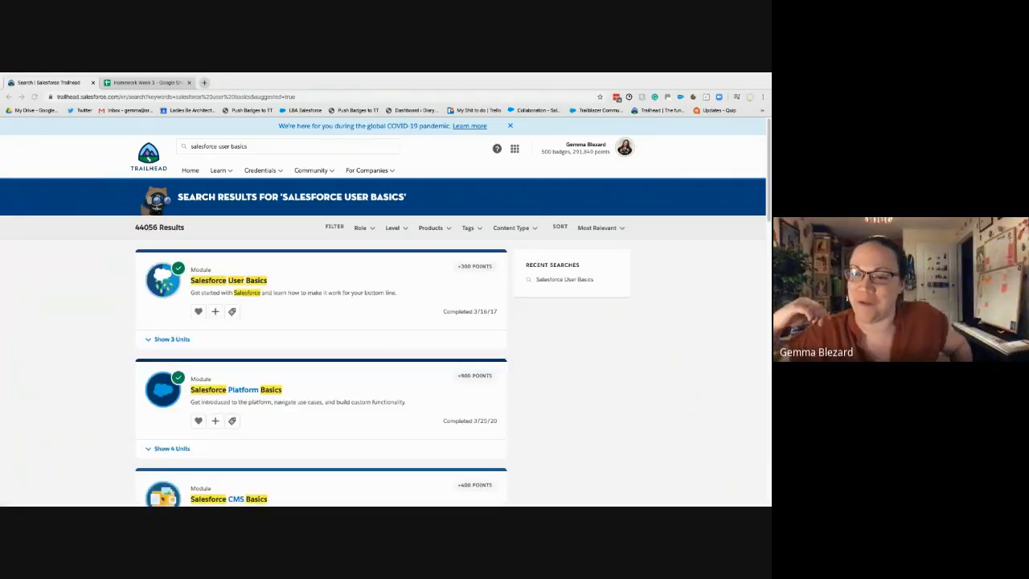
pyautogui.click(222, 281)
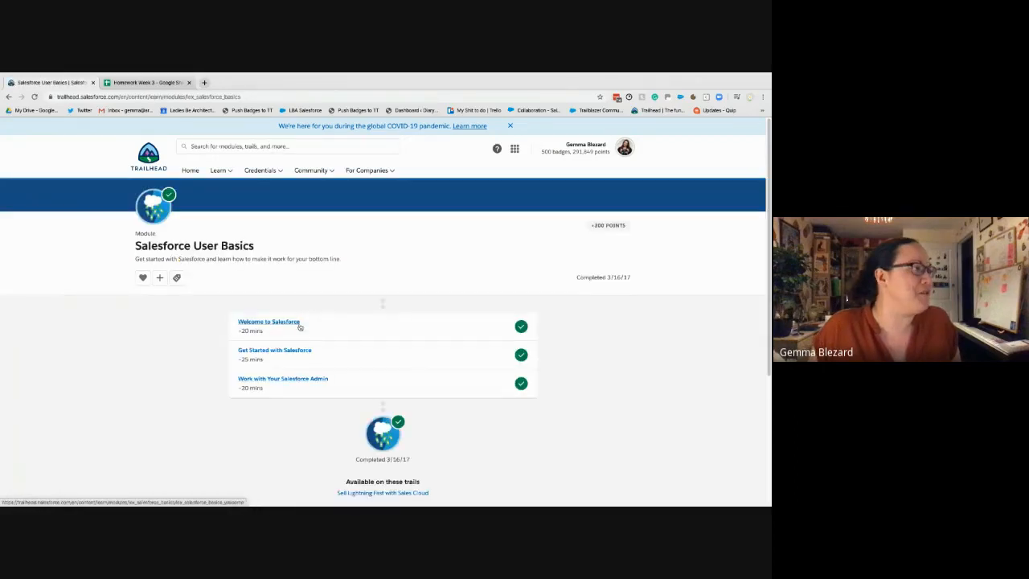
# Open the Welcome to Salesforce unit and go to the table defining Record, Field, Object, Org and App
pyautogui.click(297, 324)
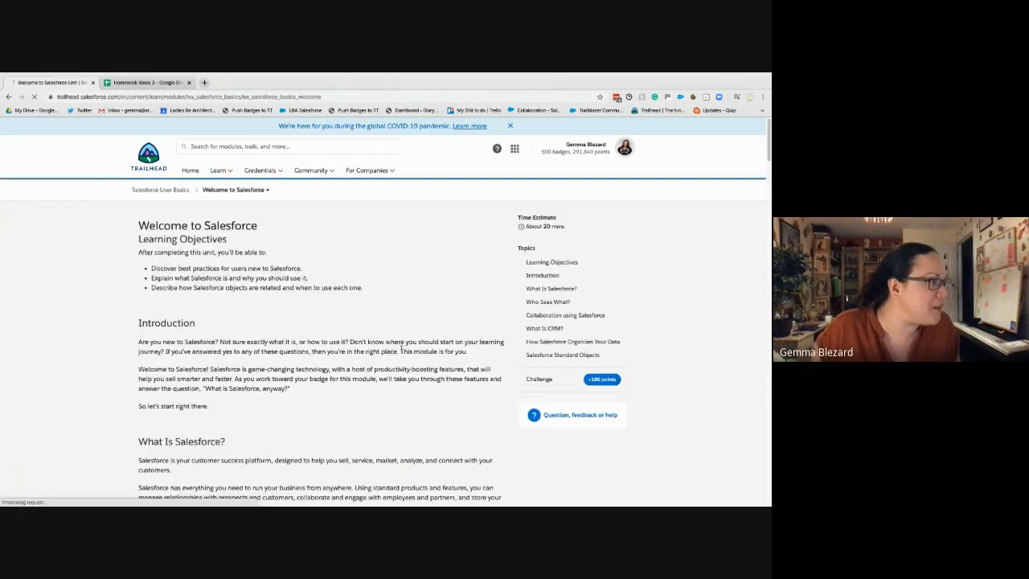
pyautogui.scroll(-1, 397, 348)
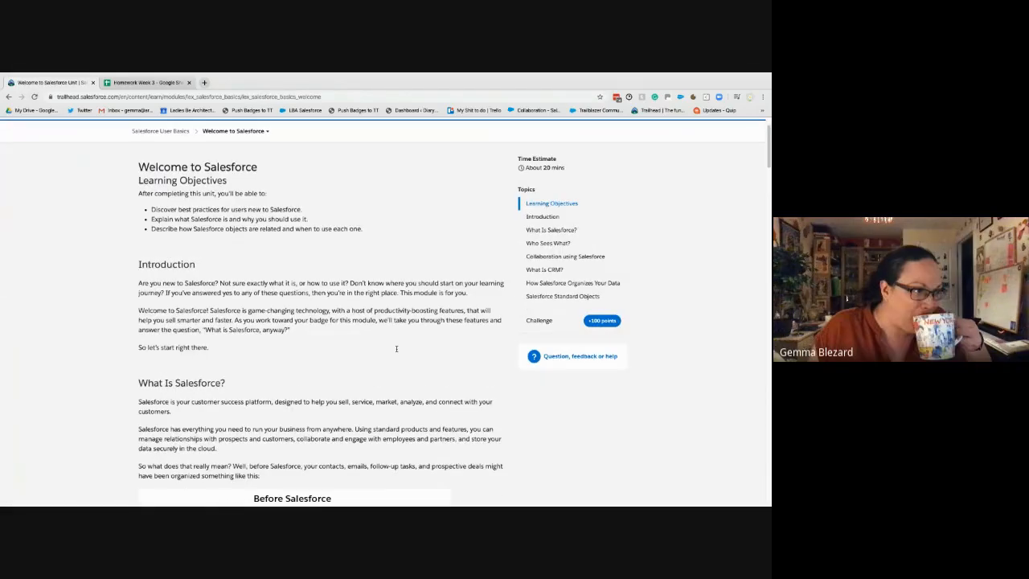
pyautogui.scroll(1, 396, 348)
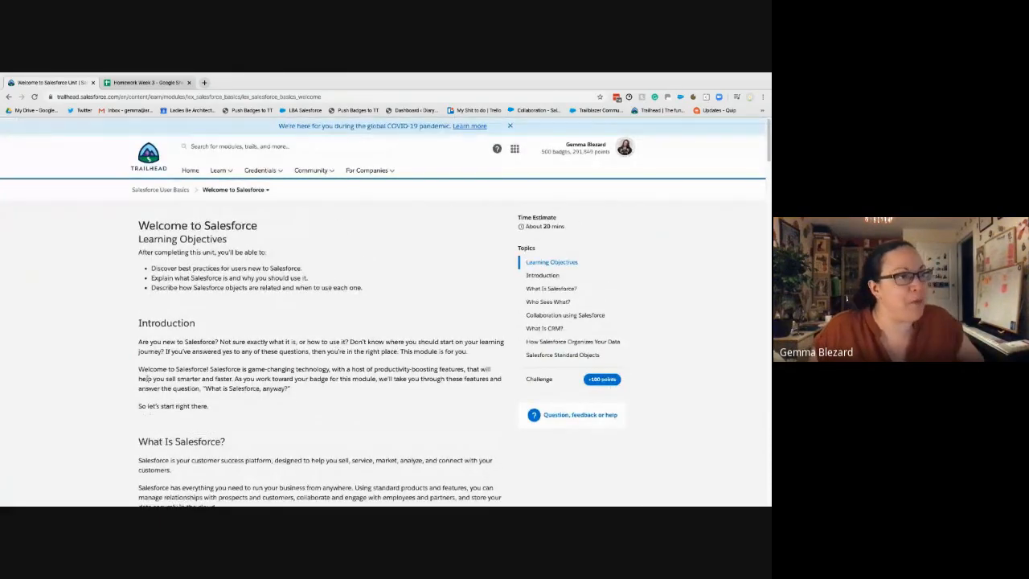
pyautogui.scroll(-3, 232, 361)
pyautogui.scroll(-1, 240, 361)
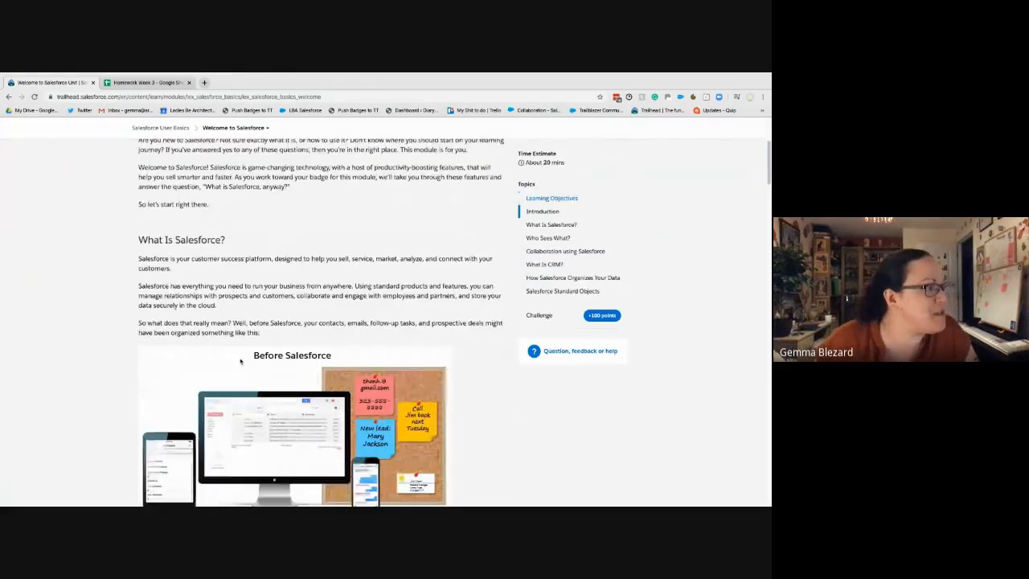
pyautogui.scroll(-1, 240, 361)
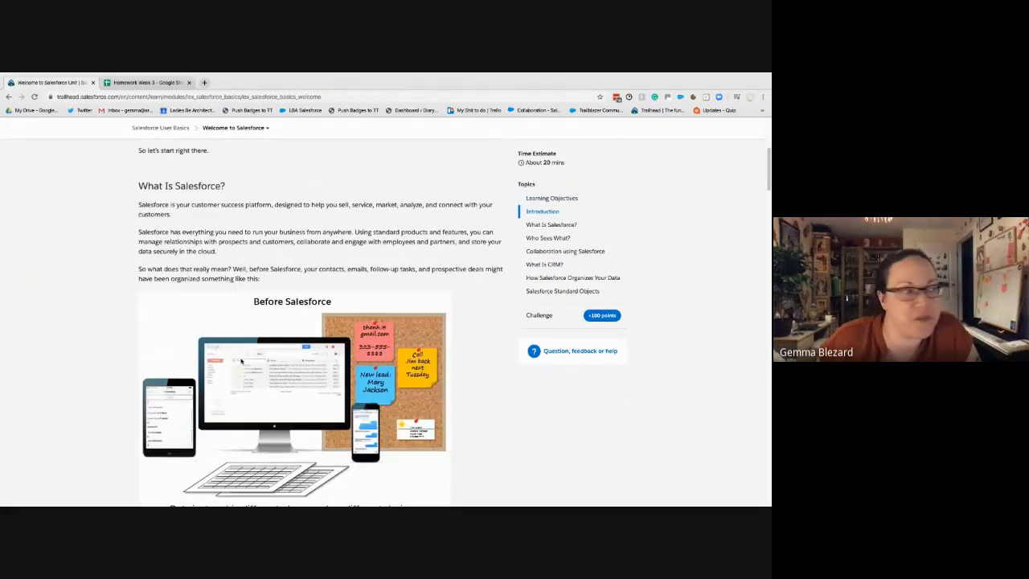
pyautogui.scroll(1, 241, 361)
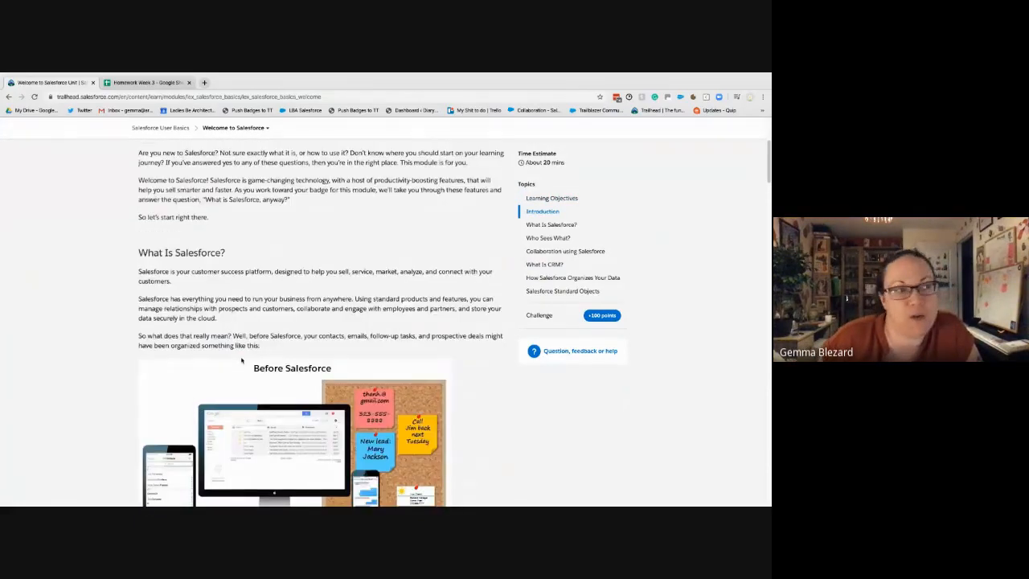
pyautogui.scroll(-5, 242, 361)
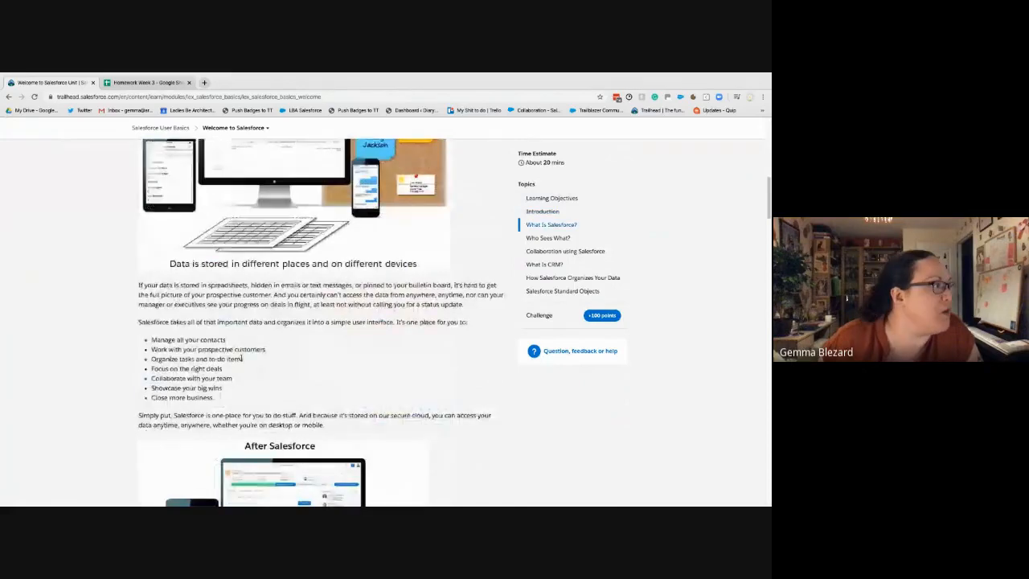
pyautogui.scroll(-5, 241, 358)
pyautogui.scroll(-20, 241, 359)
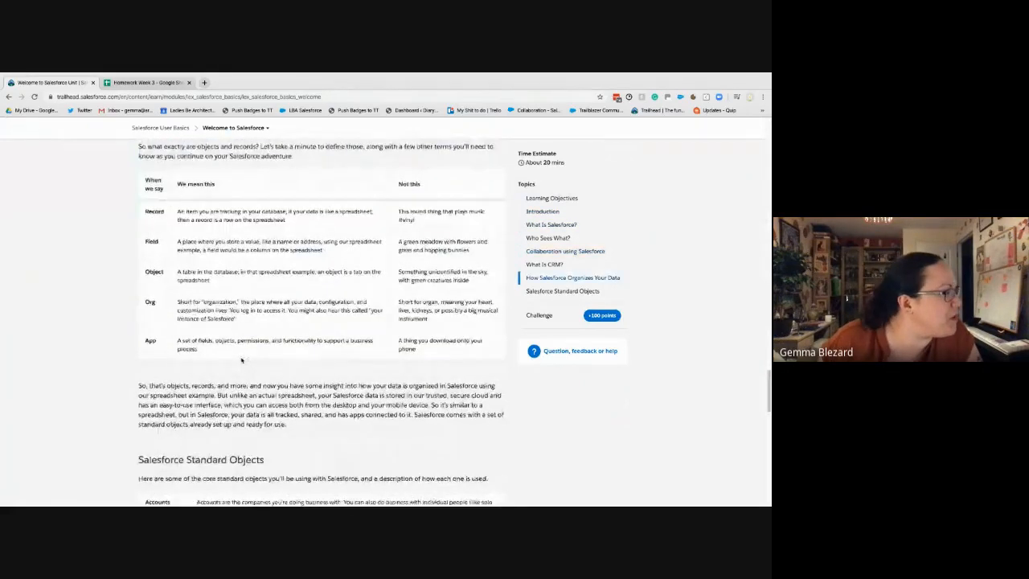
pyautogui.scroll(1, 241, 359)
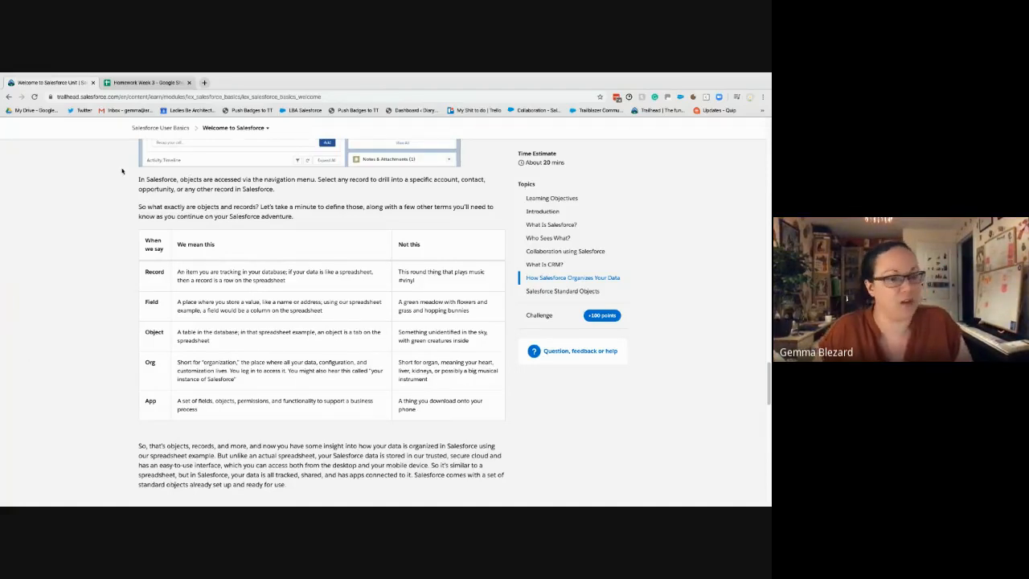
# Enlarge the unit page so the table of Salesforce terms is easier to read
pyautogui.hotkey('ctrl', '+')
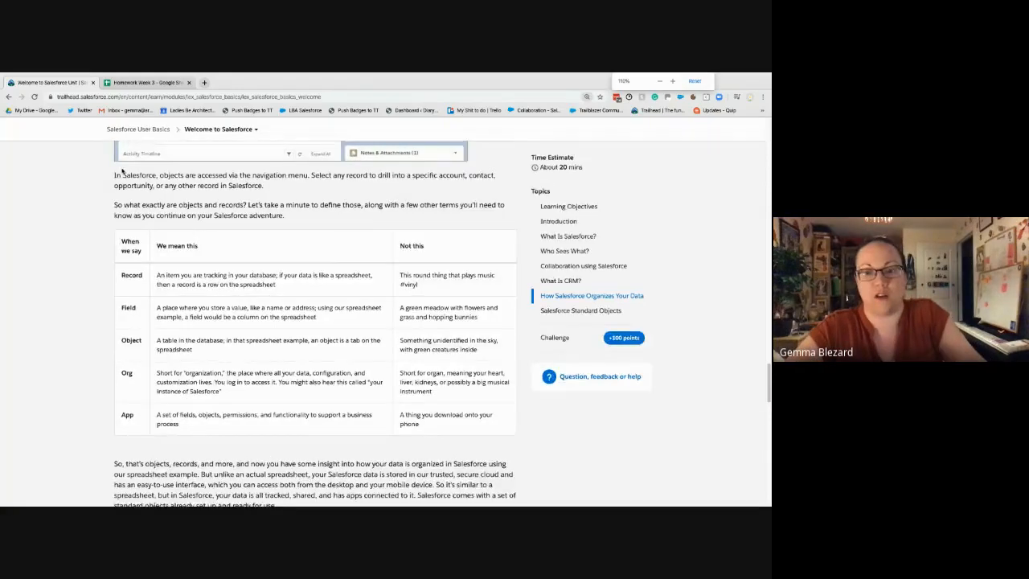
pyautogui.hotkey('ctrl', '+')
pyautogui.scroll(-2, 123, 171)
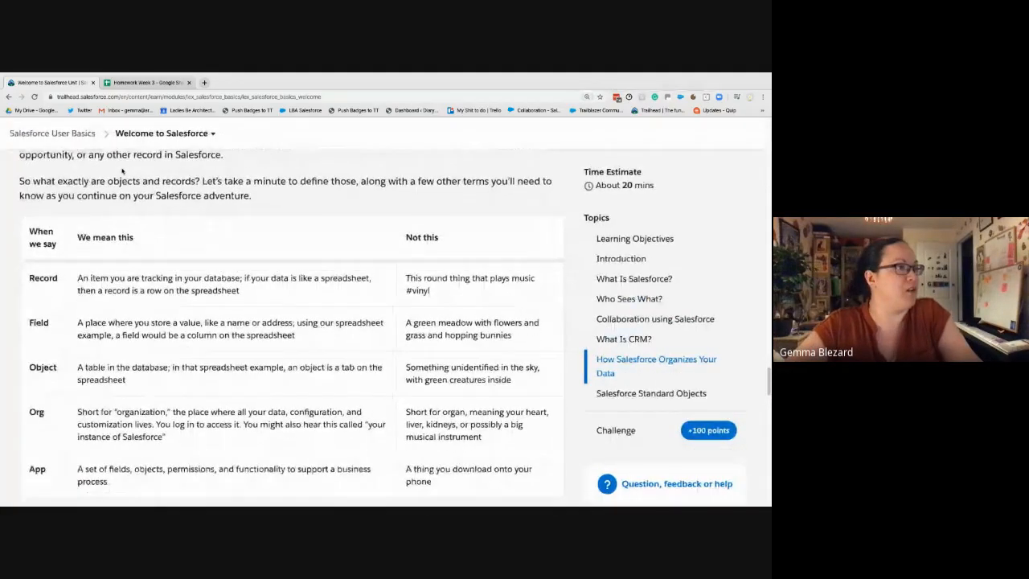
# Bring the Salesforce Sales home page into this browser window as a tab, then return to the Trailhead table of Salesforce terms
pyautogui.scroll(-1, 122, 171)
pyautogui.scroll(1, 122, 170)
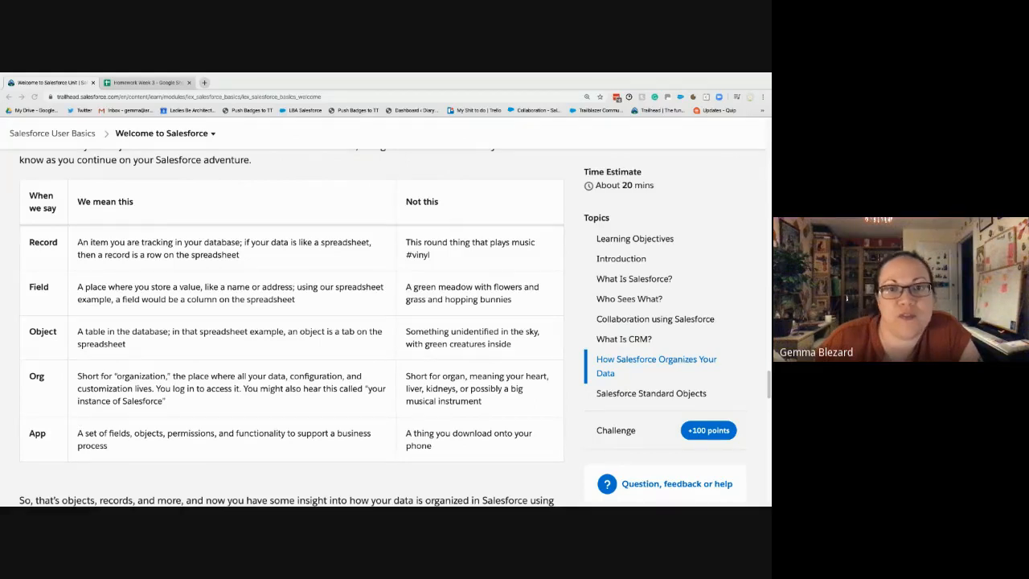
pyautogui.moveTo(655, 308); pyautogui.dragTo(394, 86)
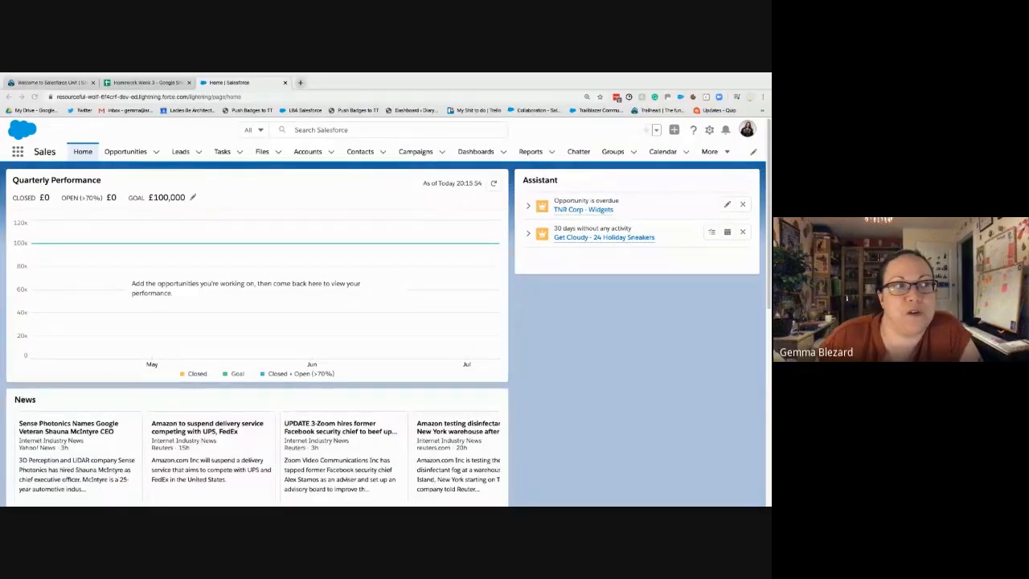
pyautogui.click(47, 84)
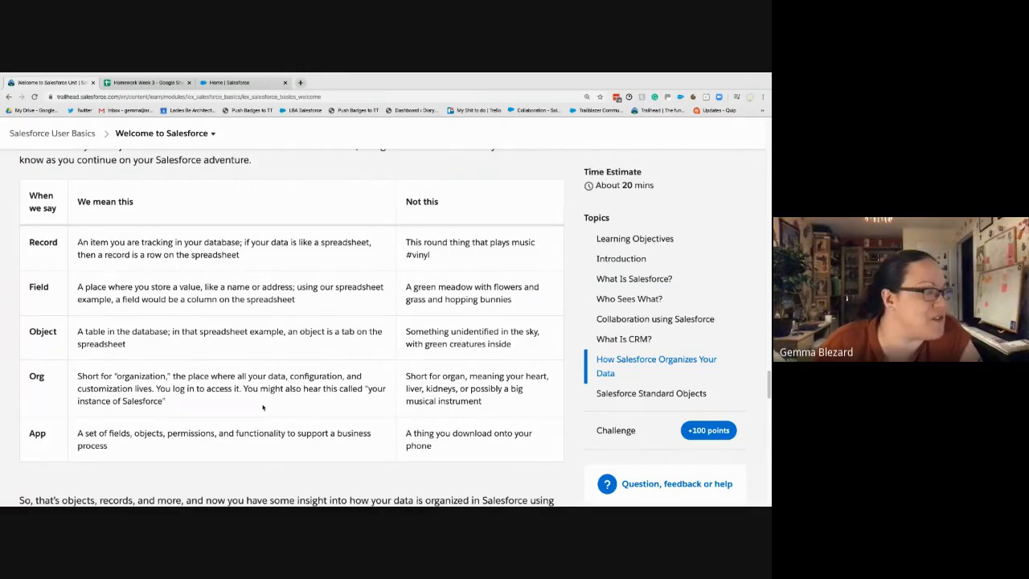
pyautogui.scroll(-1, 263, 407)
pyautogui.scroll(-1, 263, 408)
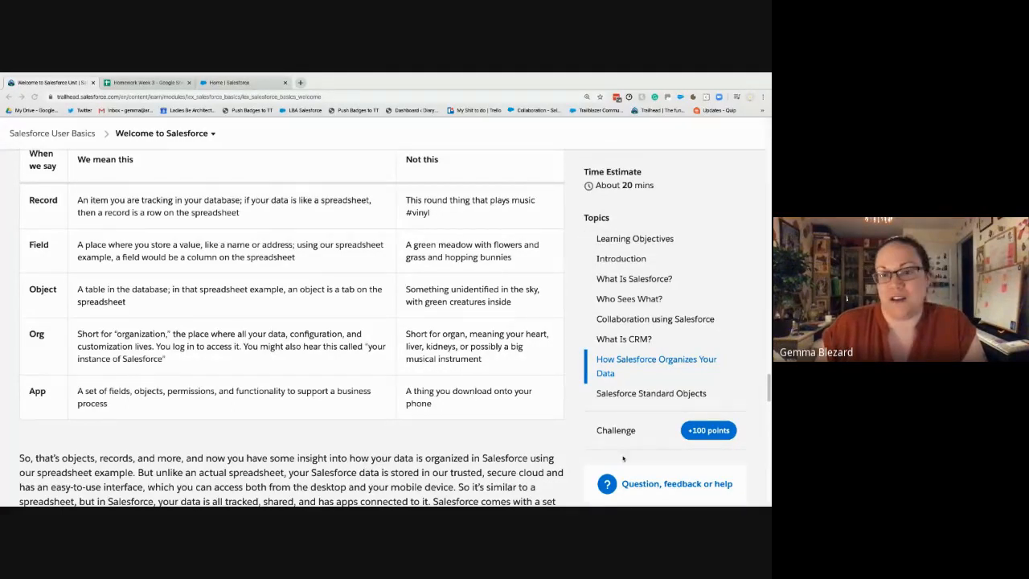
# Open a blank browser tab, then return to the Trailhead unit and review the terms table and the start of Salesforce Standard Objects
pyautogui.click(299, 82)
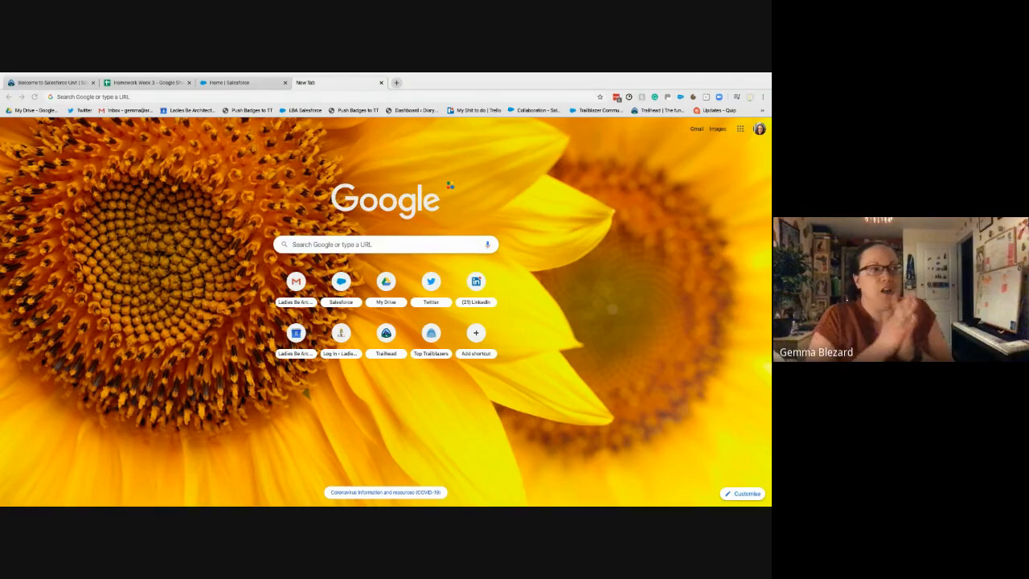
pyautogui.click(214, 82)
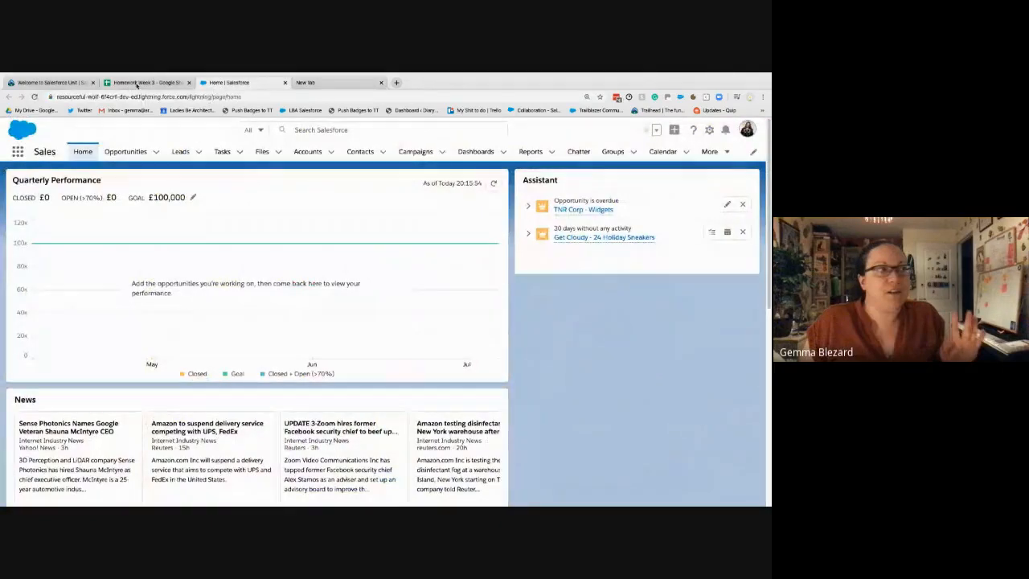
pyautogui.click(72, 82)
pyautogui.scroll(-4, 133, 302)
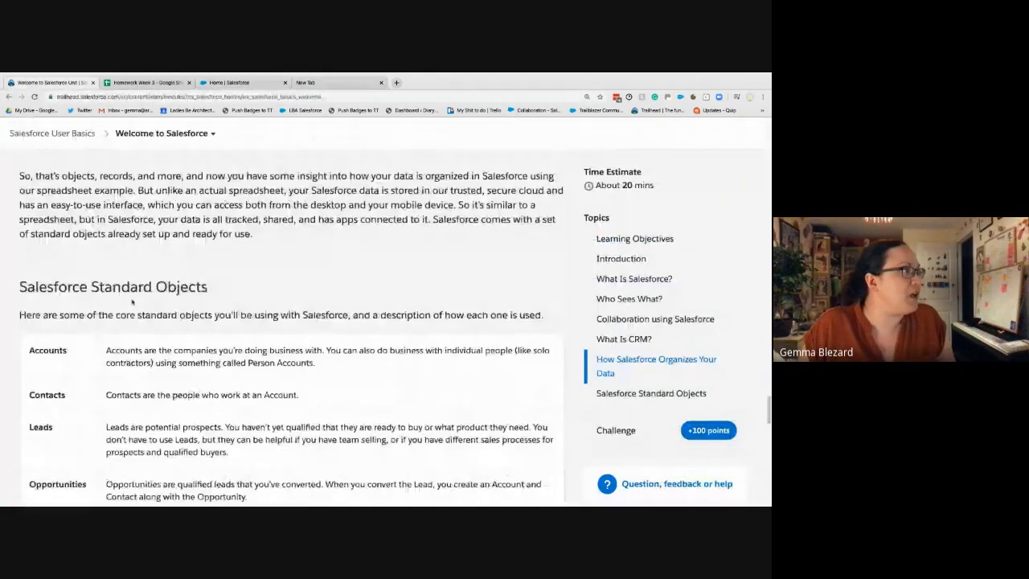
pyautogui.scroll(3, 133, 302)
pyautogui.scroll(1, 132, 301)
pyautogui.scroll(-1, 133, 301)
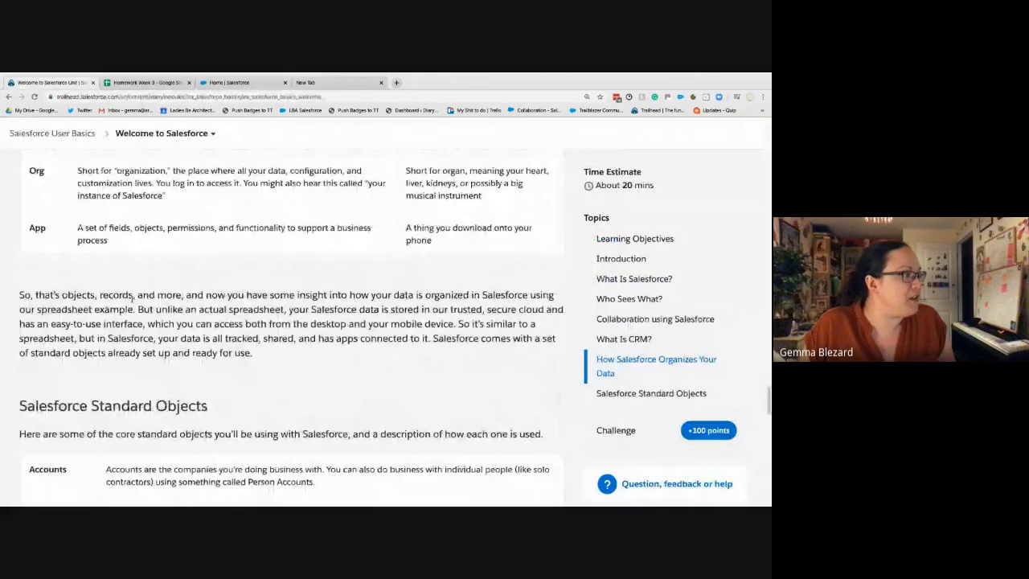
pyautogui.scroll(2, 132, 301)
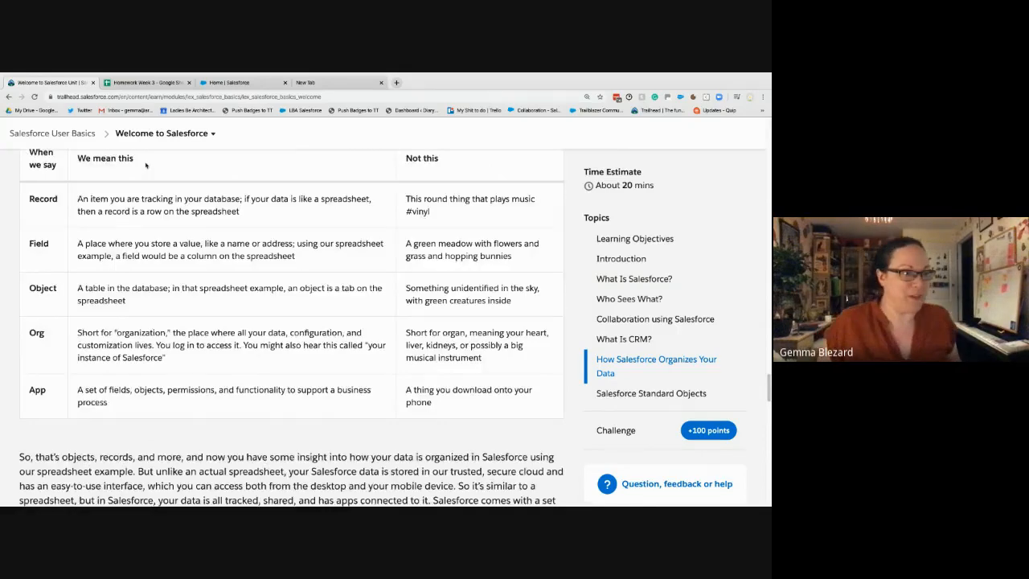
# Look through the Welcome to Salesforce unit from its quiz at the end back to the Learning Objectives, checking the unit list
pyautogui.scroll(-20, 248, 224)
pyautogui.scroll(5, 307, 238)
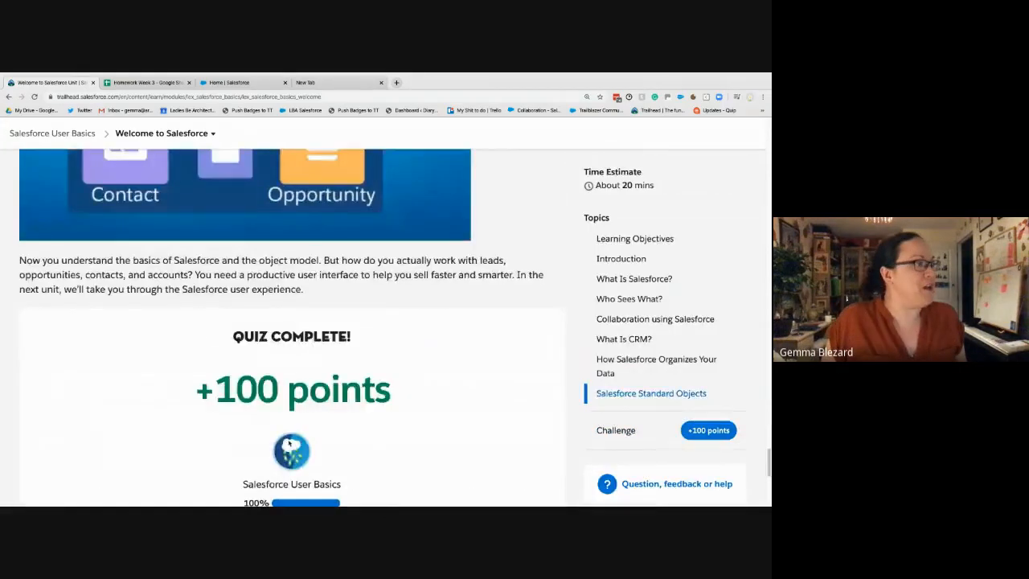
pyautogui.scroll(-2, 313, 386)
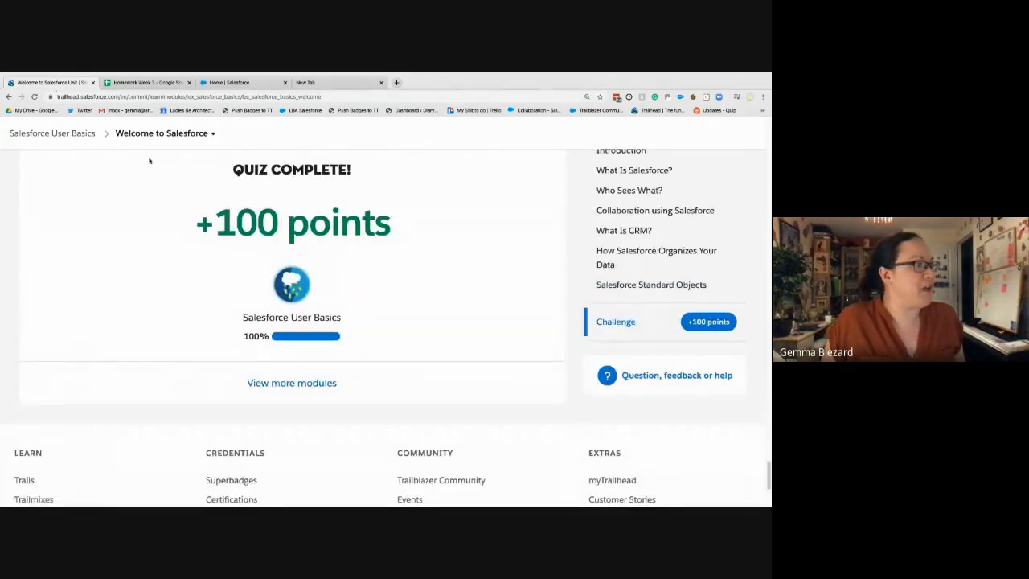
pyautogui.scroll(10, 148, 165)
pyautogui.scroll(15, 149, 166)
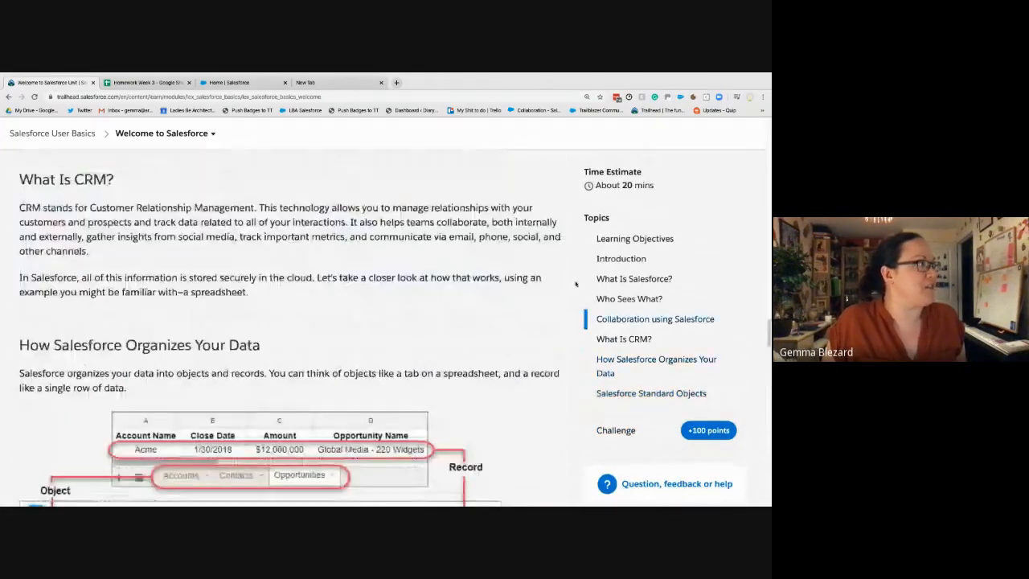
pyautogui.scroll(10, 86, 148)
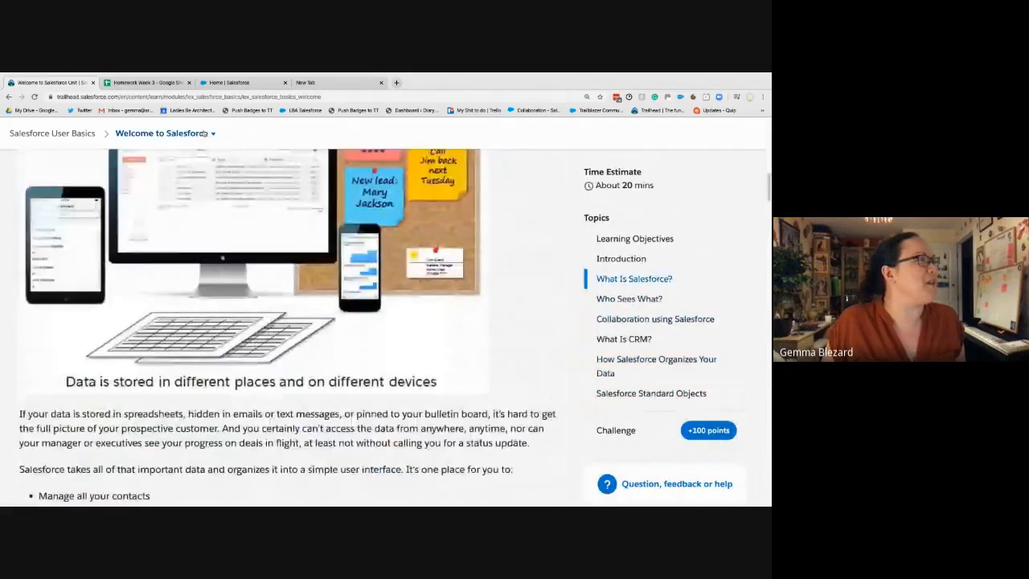
pyautogui.click(166, 133)
pyautogui.click(297, 159)
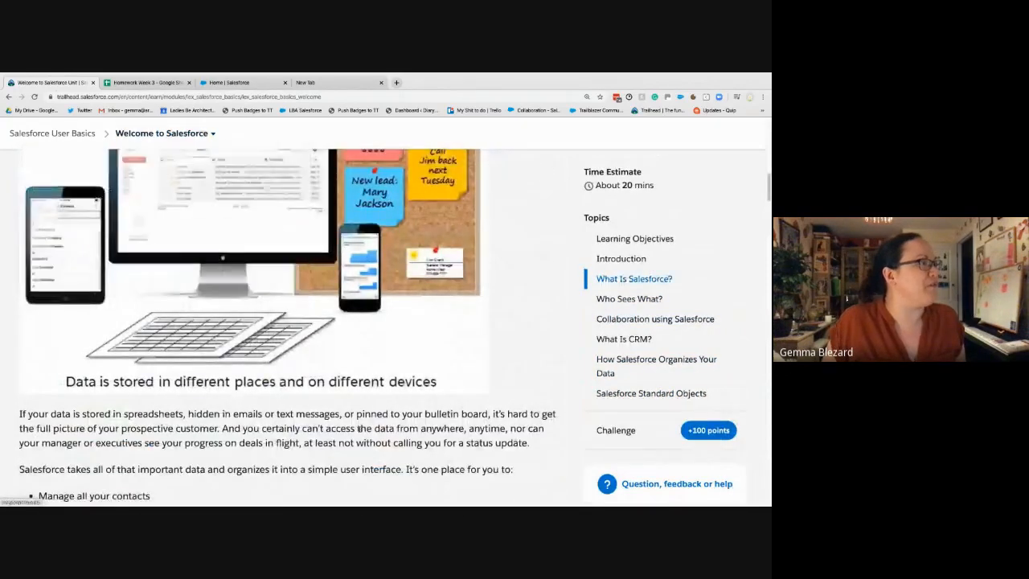
pyautogui.scroll(8, 357, 349)
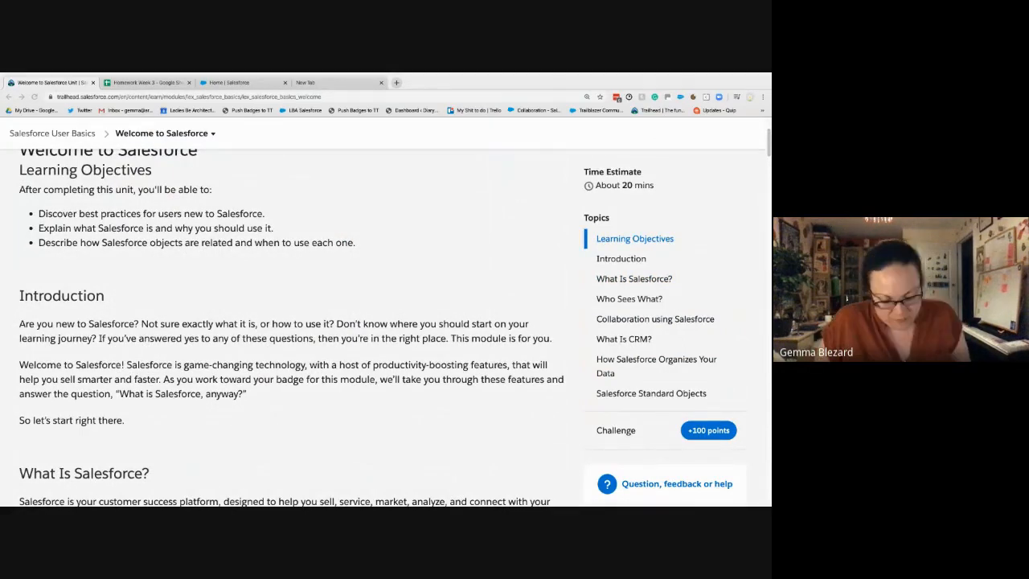
pyautogui.click(224, 96)
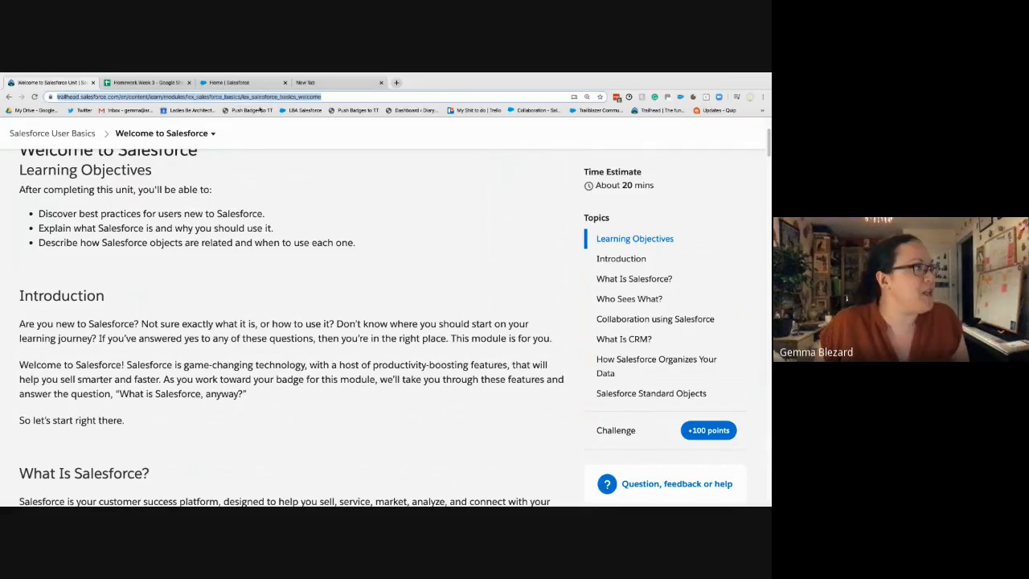
pyautogui.write('Sales Cloud Configuration Basics')
pyautogui.press('Return')
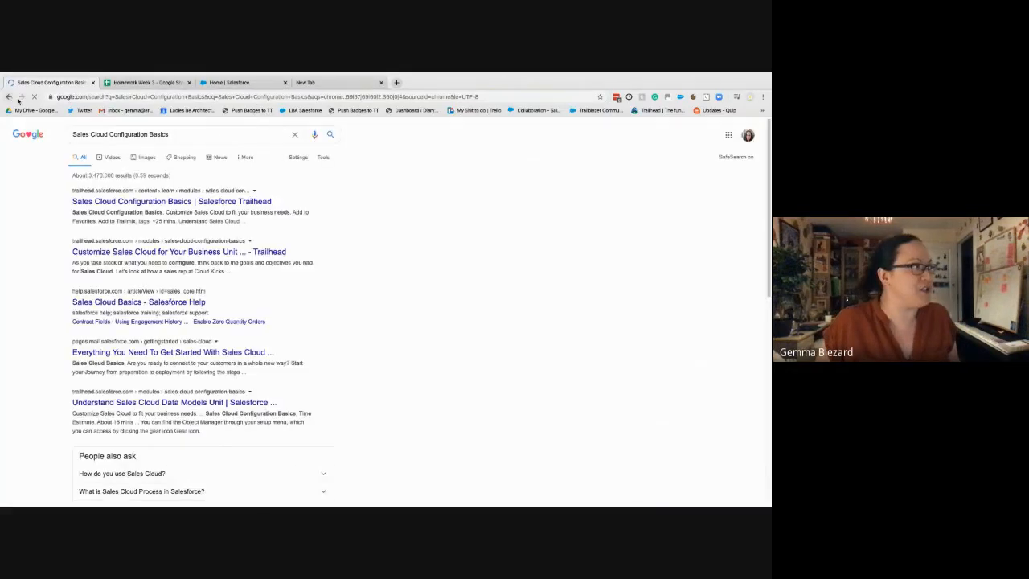
pyautogui.click(10, 96)
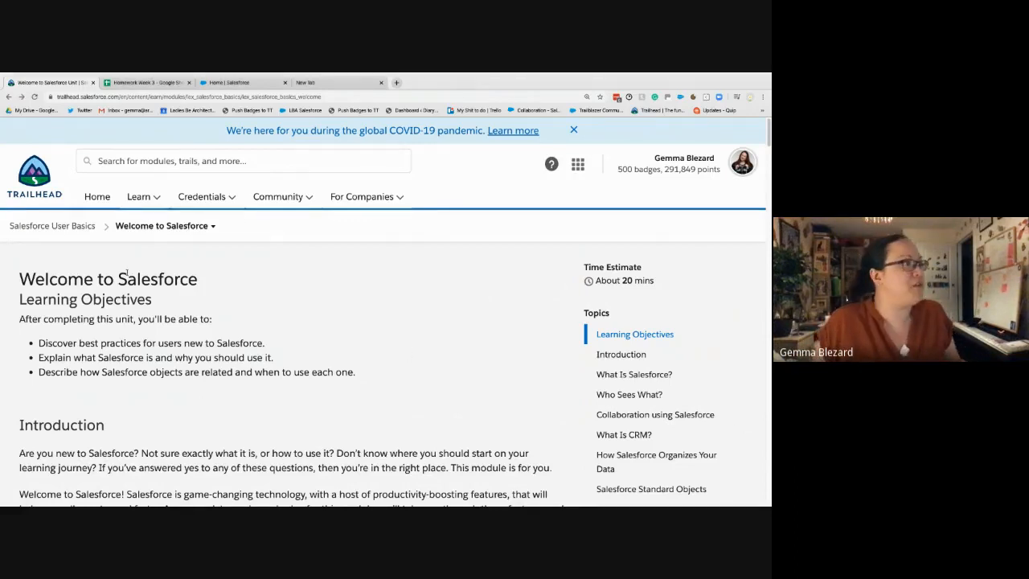
pyautogui.click(140, 99)
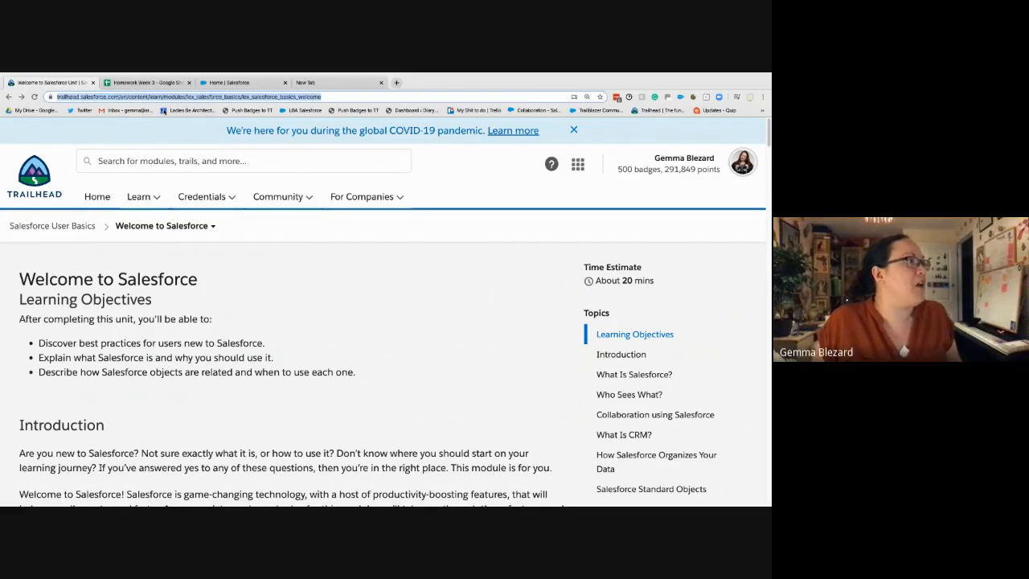
# Search Trailhead for "sales cloud configuration basics", close the Homework Week 3 sheet, and open the Sales Cloud Configuration Basics module
pyautogui.click(169, 163)
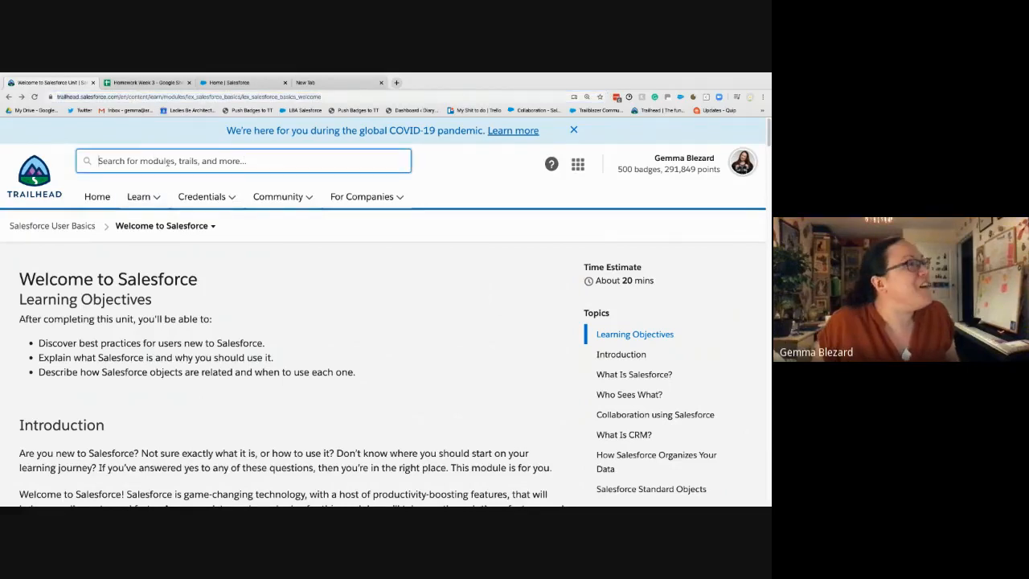
pyautogui.write('Sales Cloud Configuration Basics')
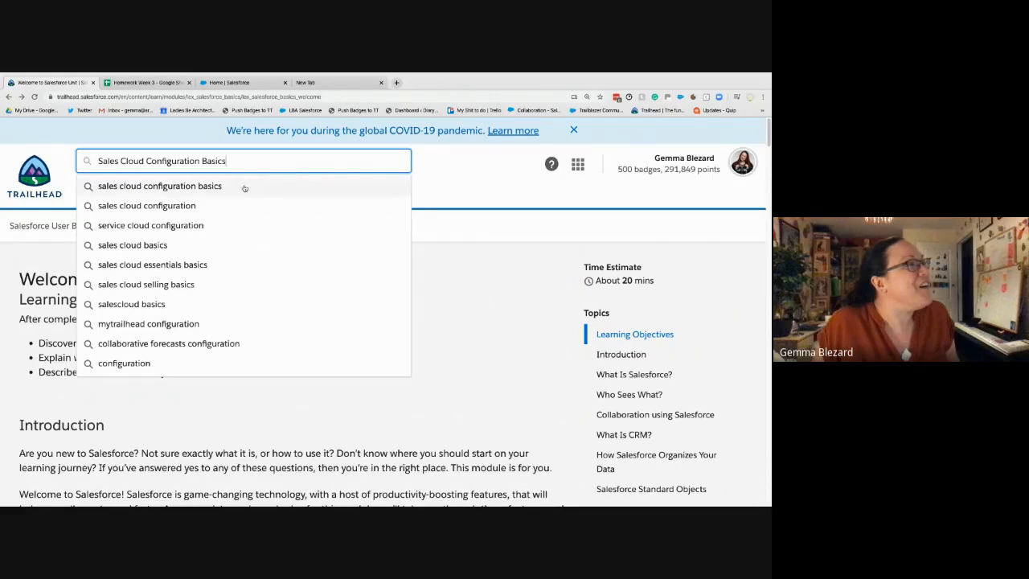
pyautogui.click(245, 188)
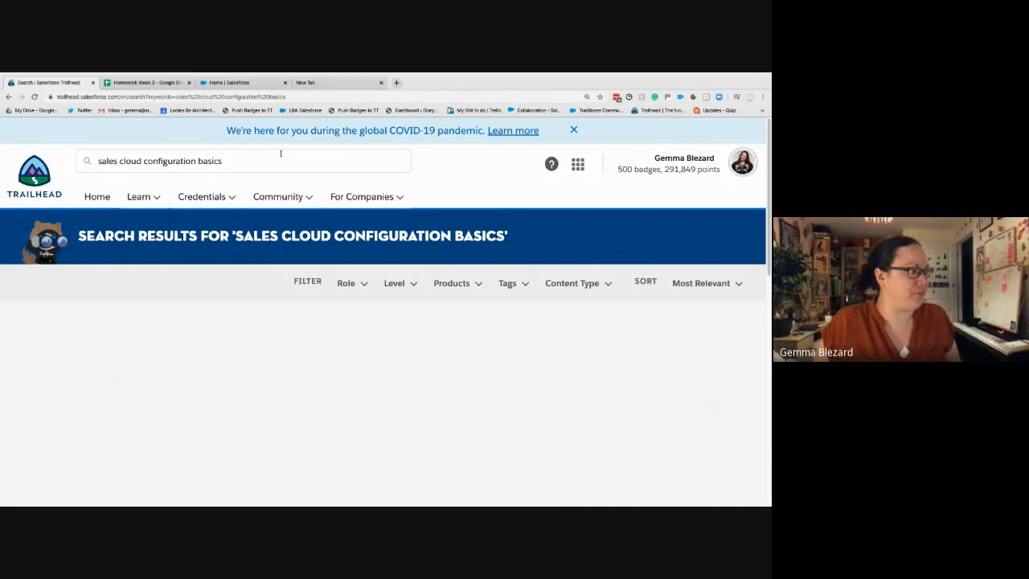
pyautogui.click(189, 82)
pyautogui.click(197, 366)
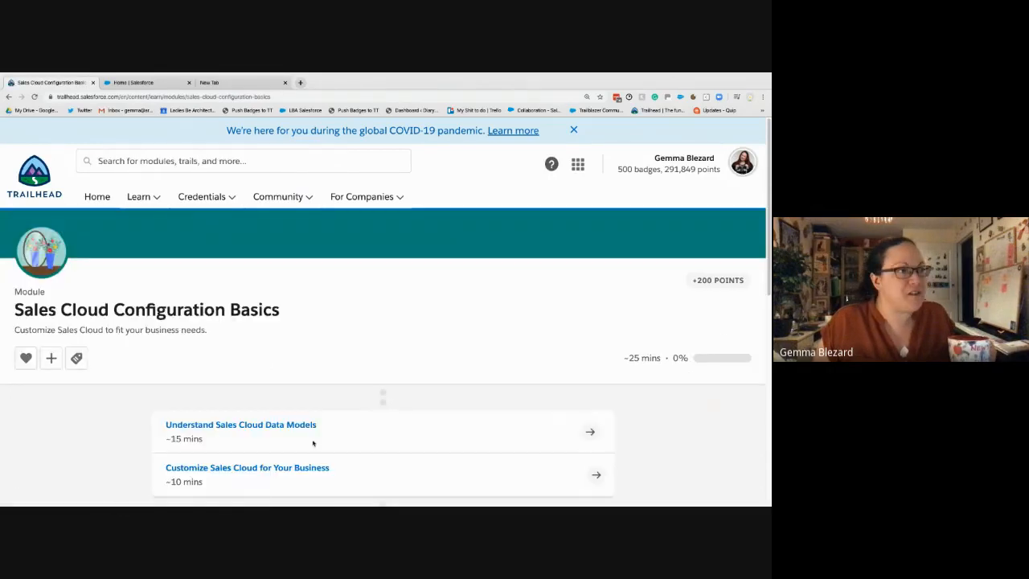
# Open the Understand Sales Cloud Data Models unit of the module
pyautogui.scroll(-2, 407, 361)
pyautogui.scroll(2, 308, 401)
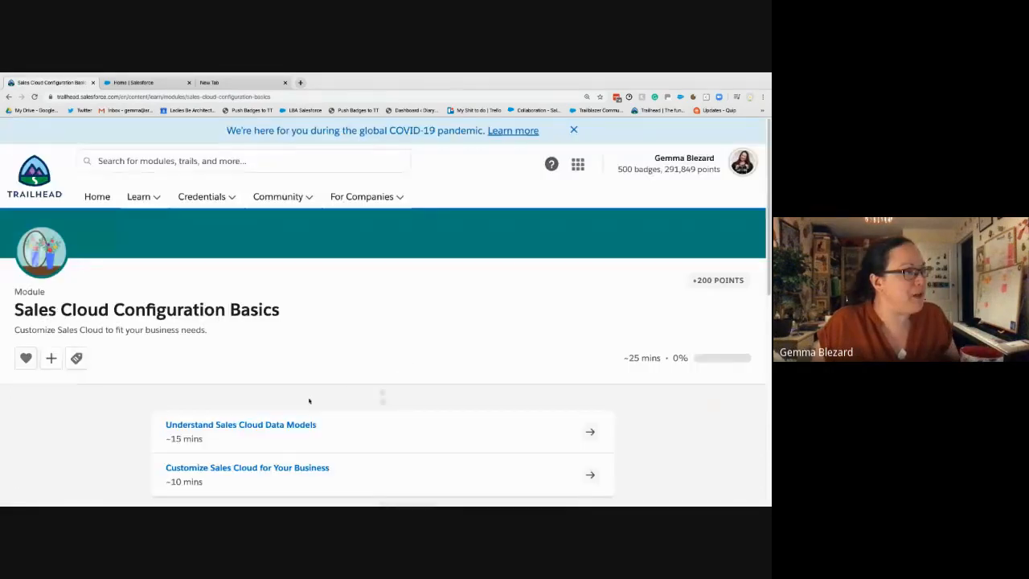
pyautogui.scroll(-1, 309, 401)
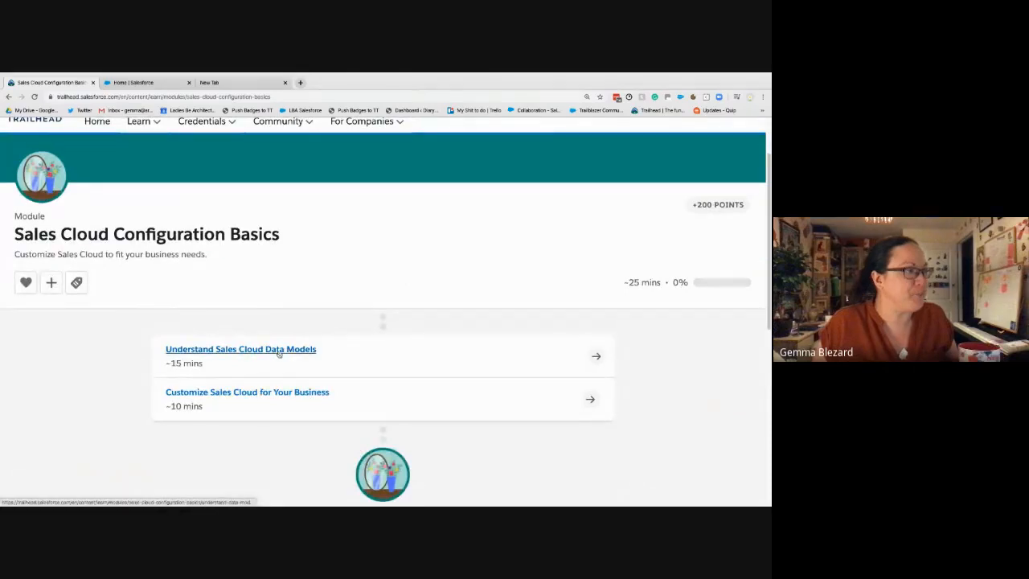
pyautogui.click(279, 350)
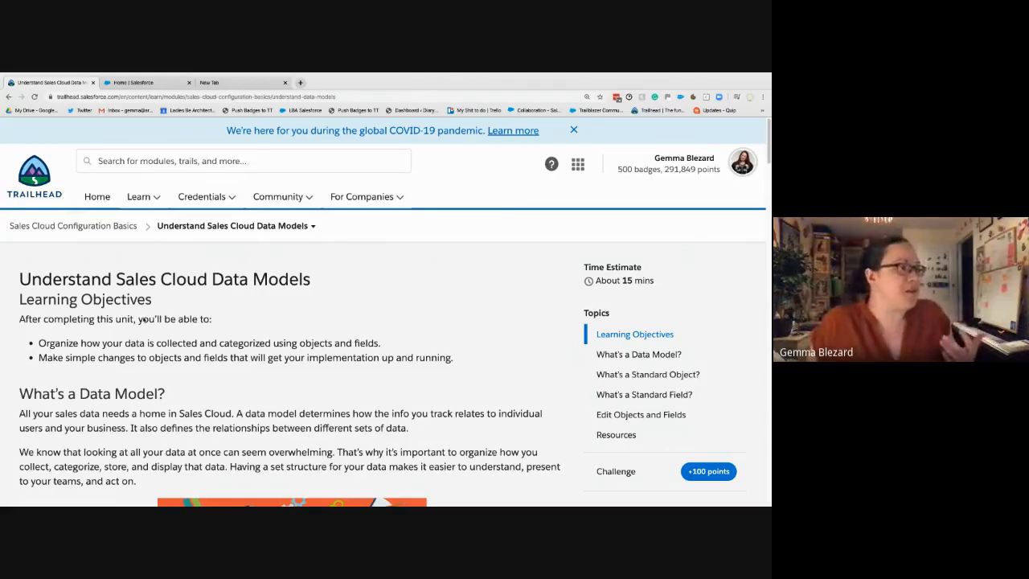
# Read the What's a Data Model? section with the Cloud Kicks example, continuing to the start of What's a Standard Object?
pyautogui.scroll(-3, 170, 334)
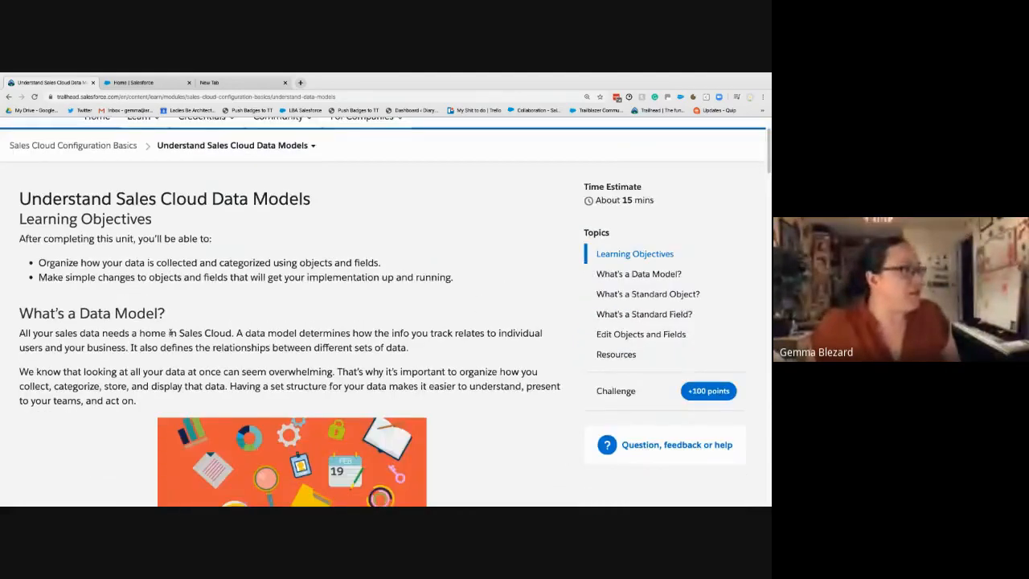
pyautogui.scroll(-2, 171, 334)
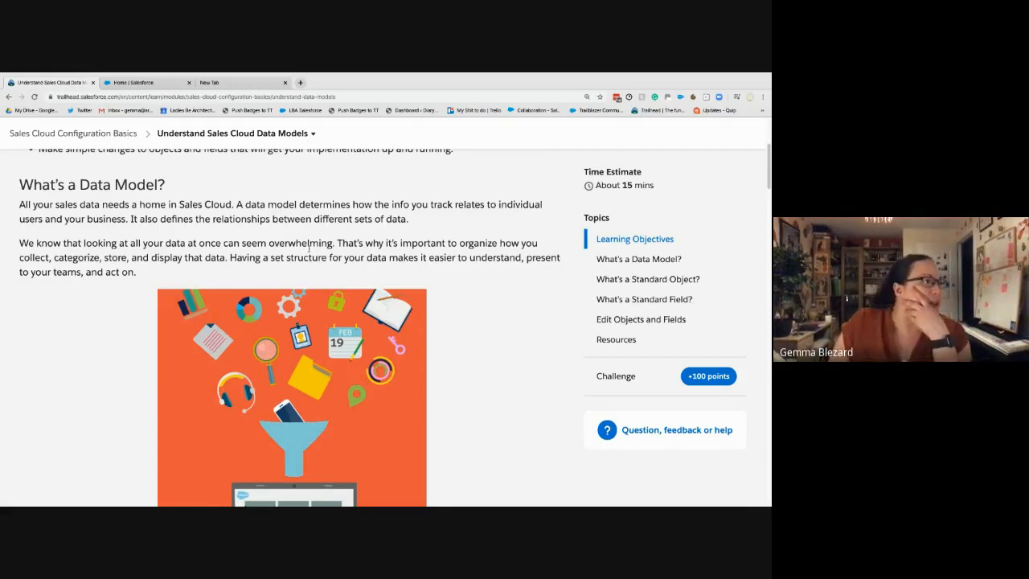
pyautogui.scroll(-2, 309, 250)
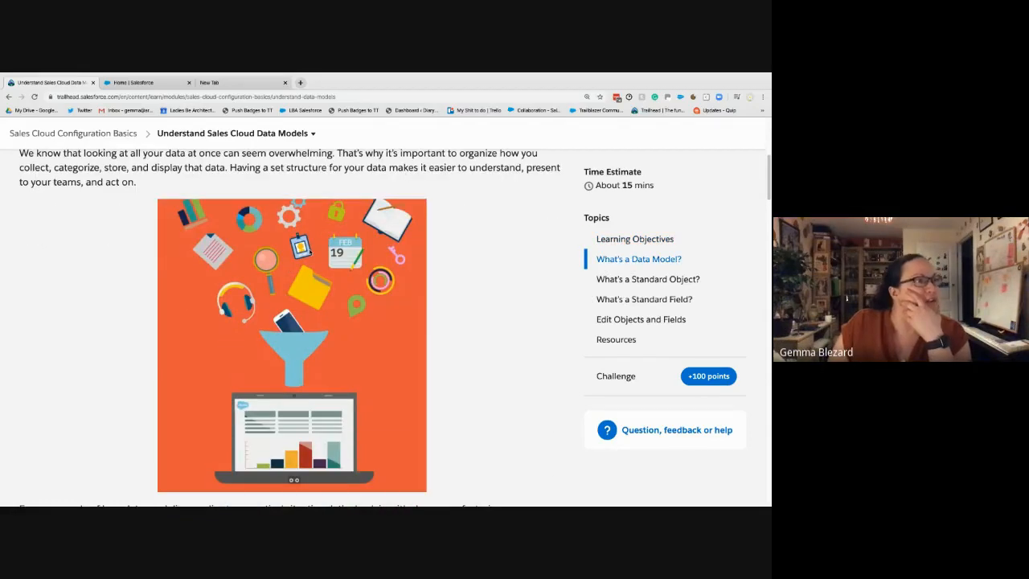
pyautogui.scroll(-5, 305, 256)
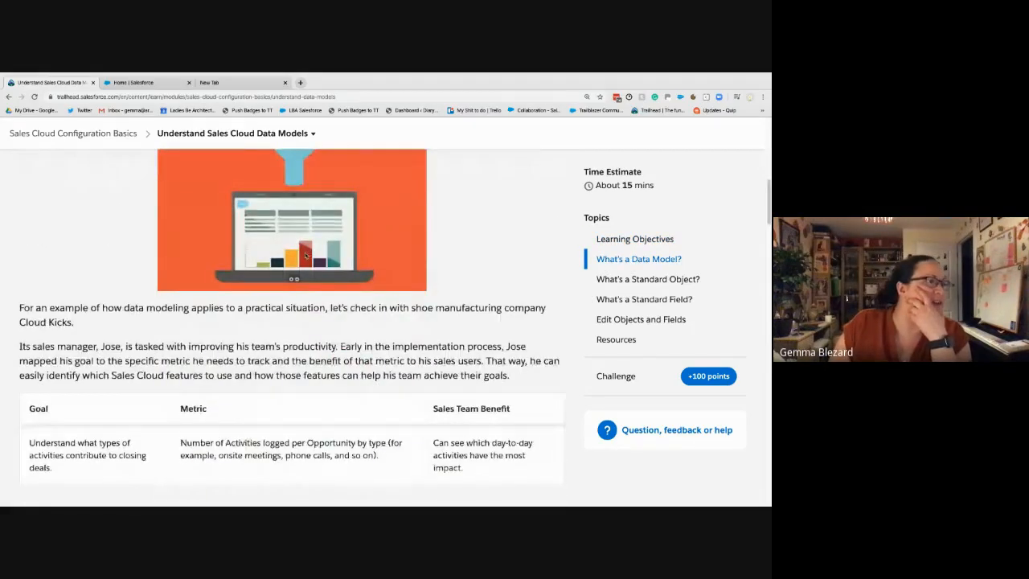
pyautogui.scroll(-3, 306, 256)
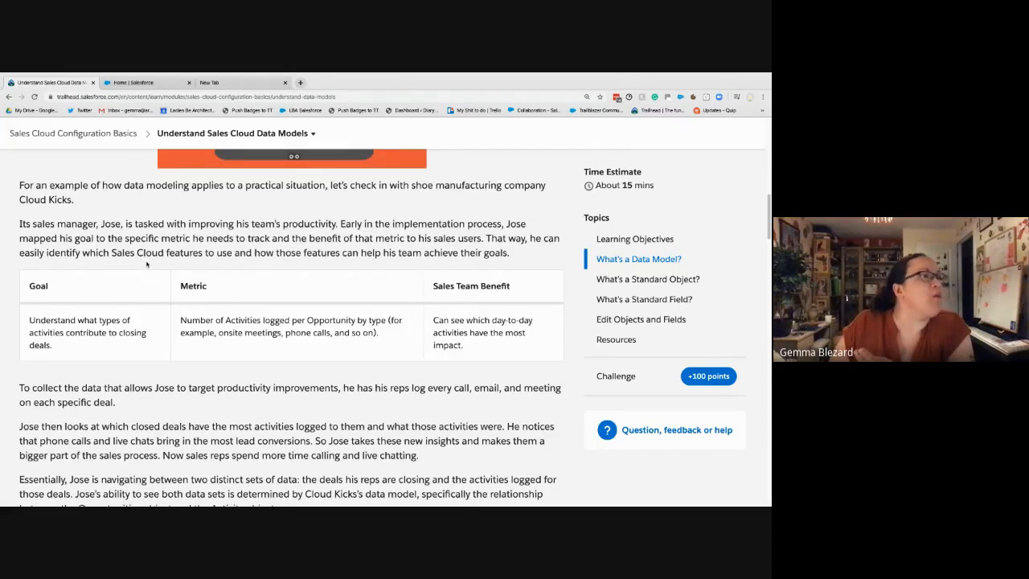
pyautogui.scroll(-1, 147, 264)
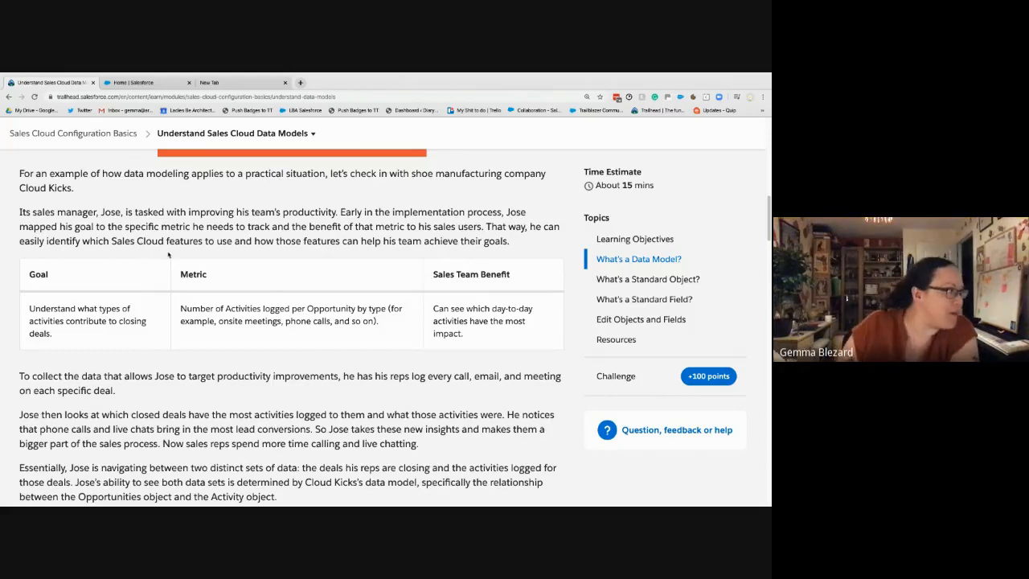
pyautogui.scroll(-1, 178, 299)
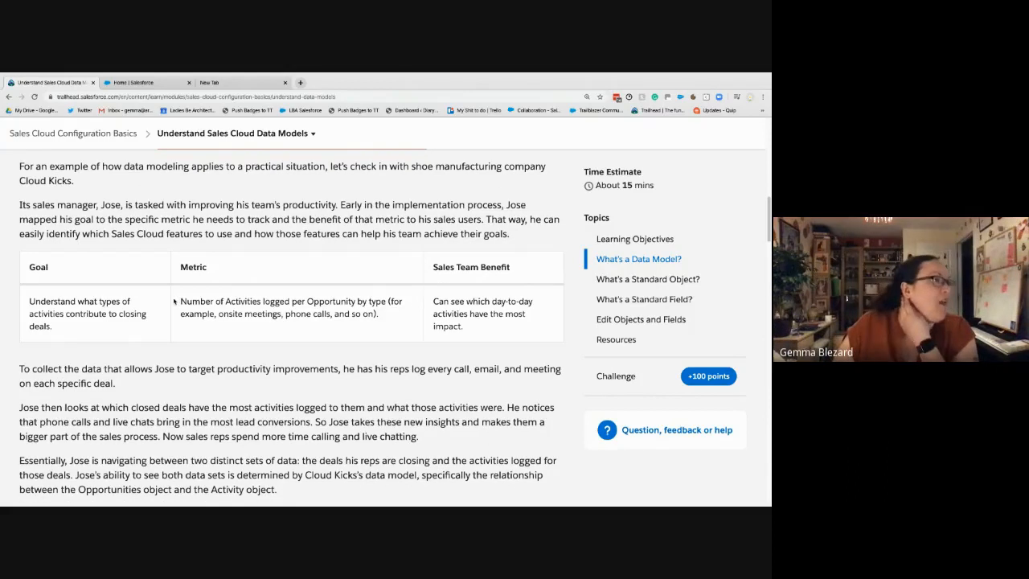
pyautogui.scroll(-3, 172, 299)
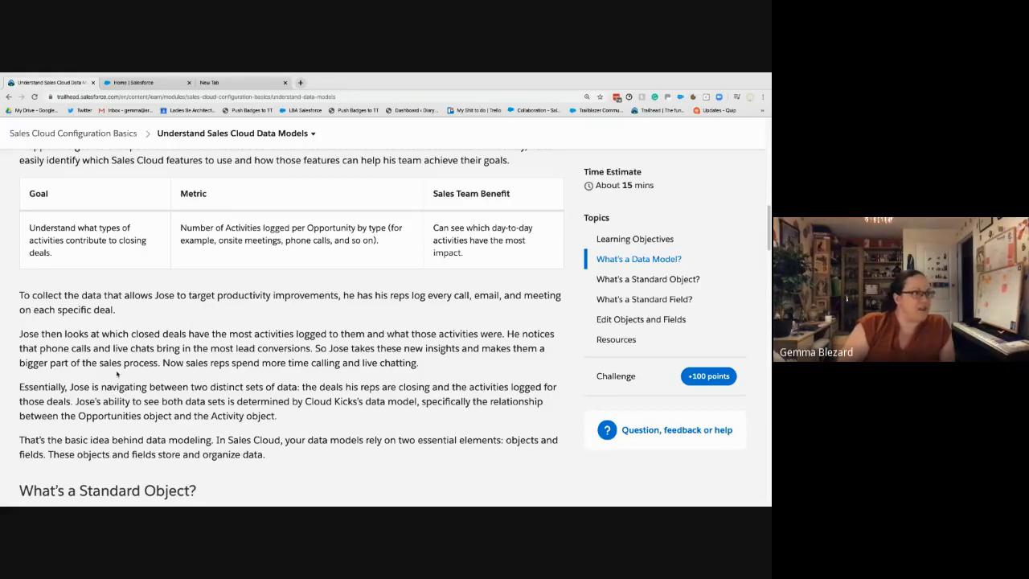
pyautogui.scroll(-1, 179, 385)
pyautogui.scroll(-2, 178, 385)
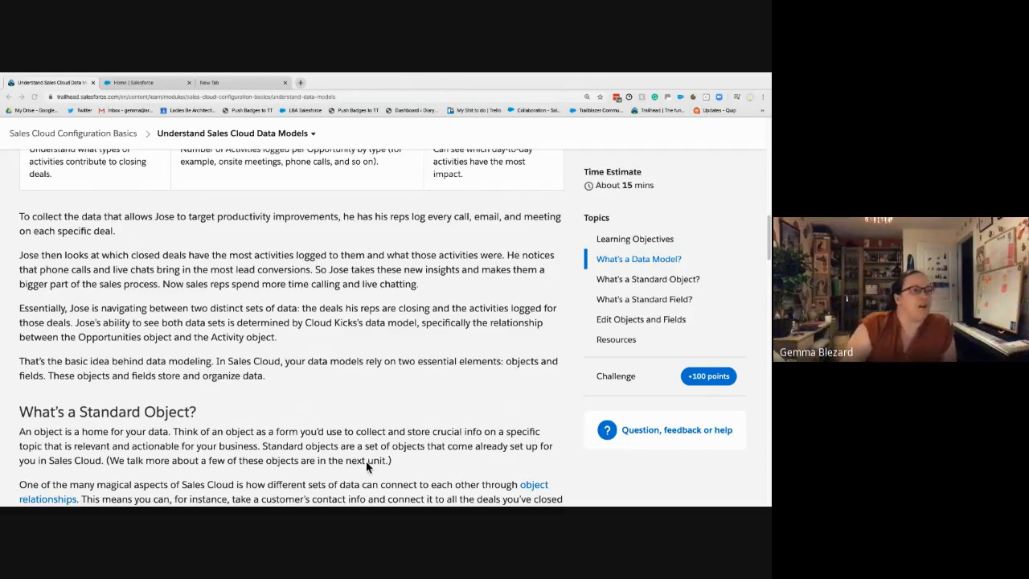
# Highlight the word Activity in the data model explanation and continue reading through What's a Standard Object?
pyautogui.doubleClick(226, 337)
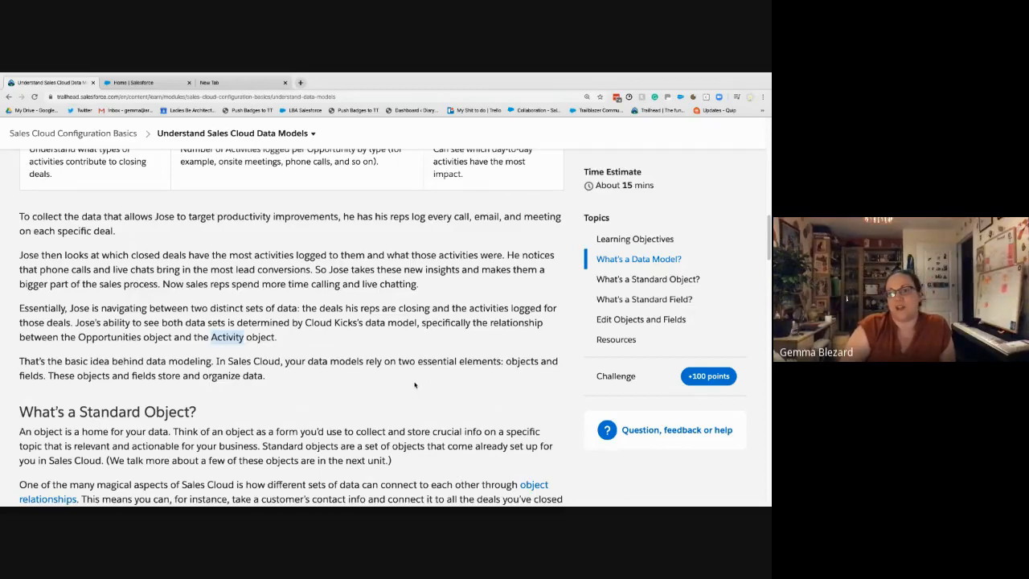
pyautogui.scroll(-1, 416, 385)
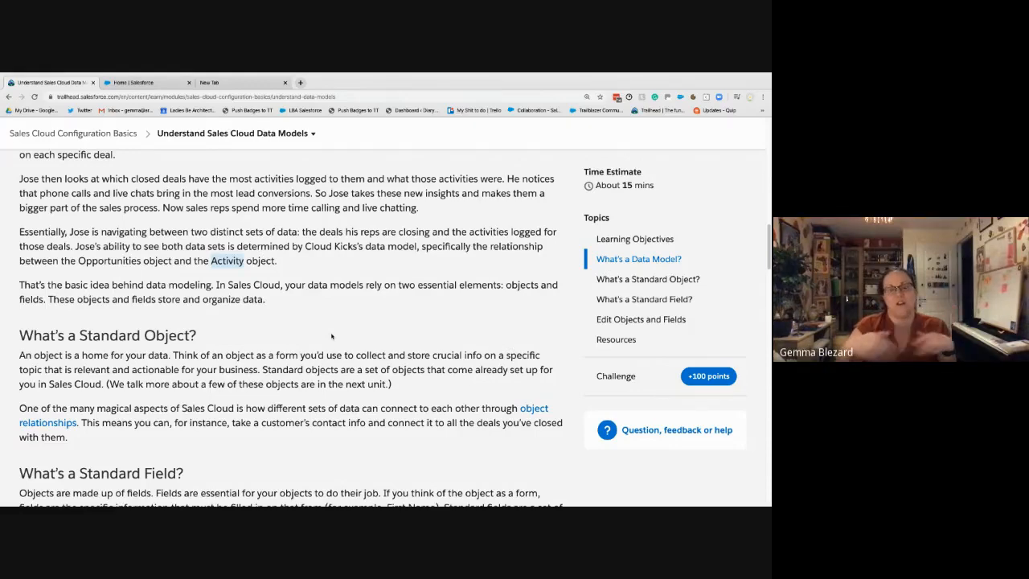
# Go to lucidchart.com in the empty browser tab and log in with the saved account e-mail and password
pyautogui.click(264, 89)
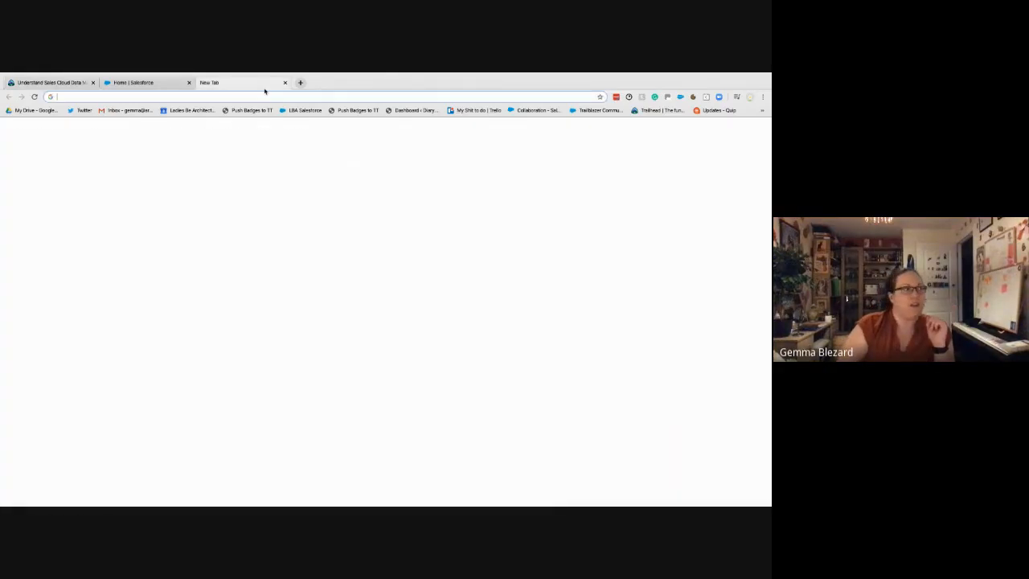
pyautogui.write('lucidchart.com')
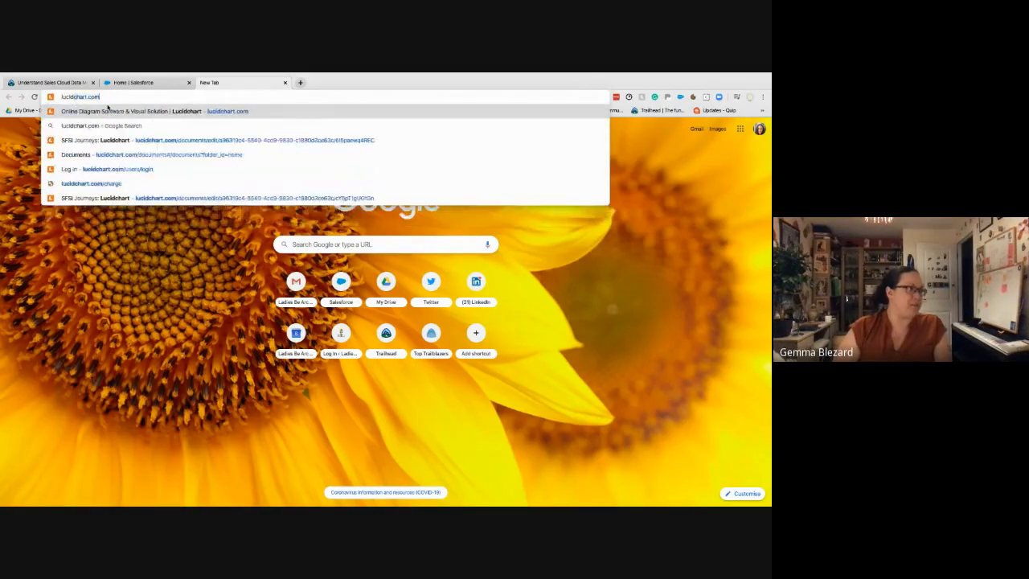
pyautogui.press('Return')
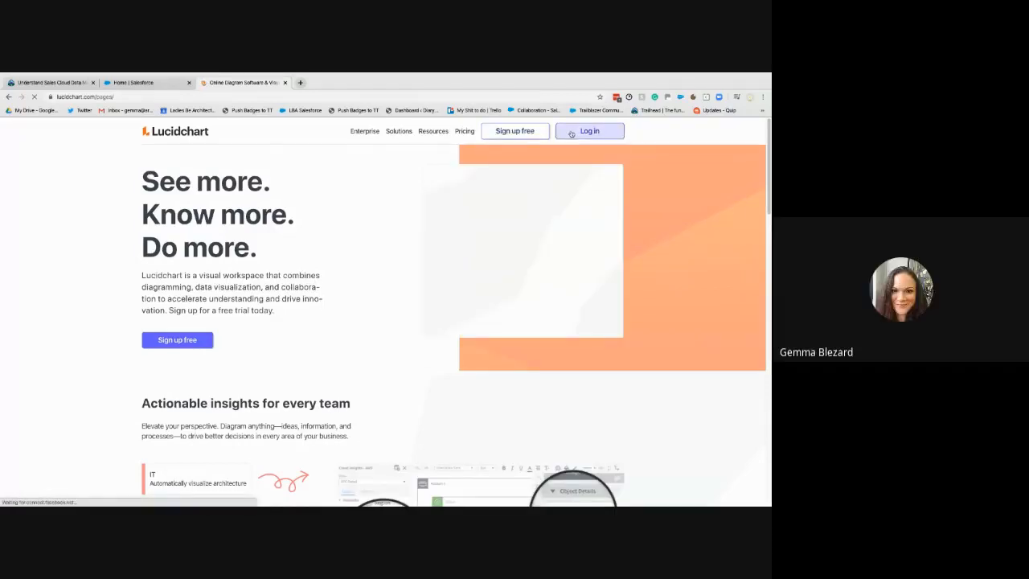
pyautogui.click(569, 134)
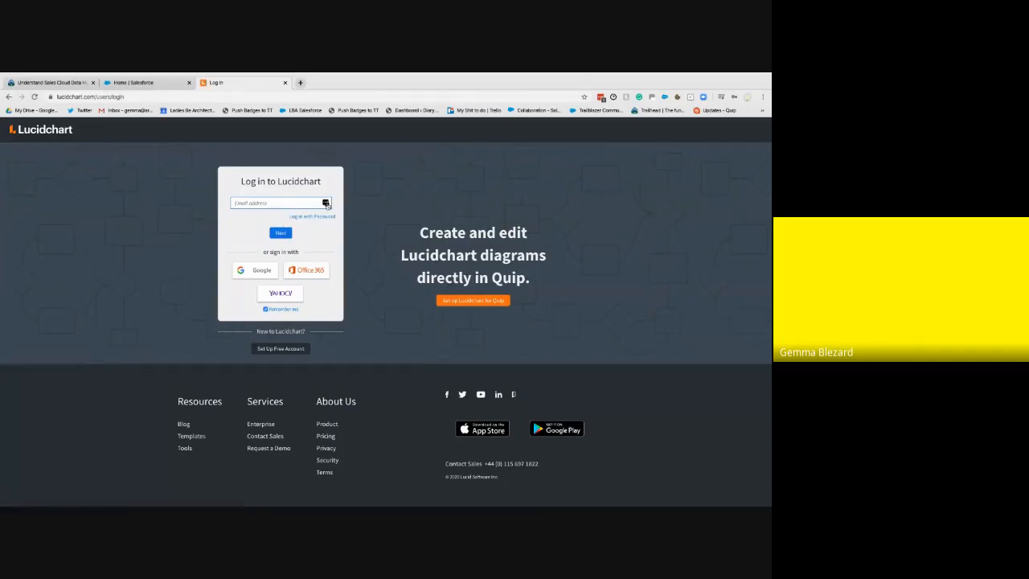
pyautogui.click(326, 204)
pyautogui.click(265, 259)
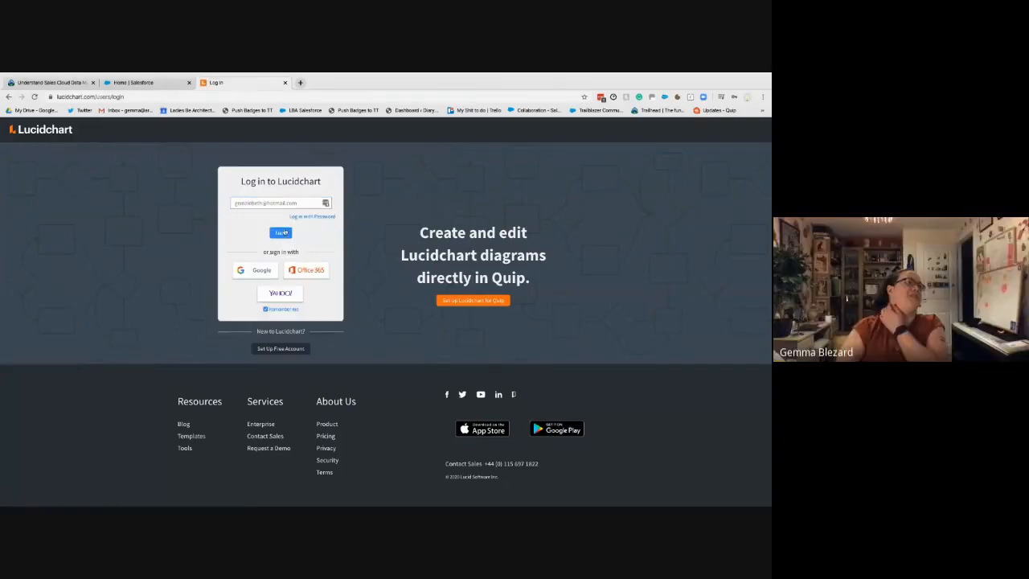
pyautogui.click(285, 232)
pyautogui.click(278, 247)
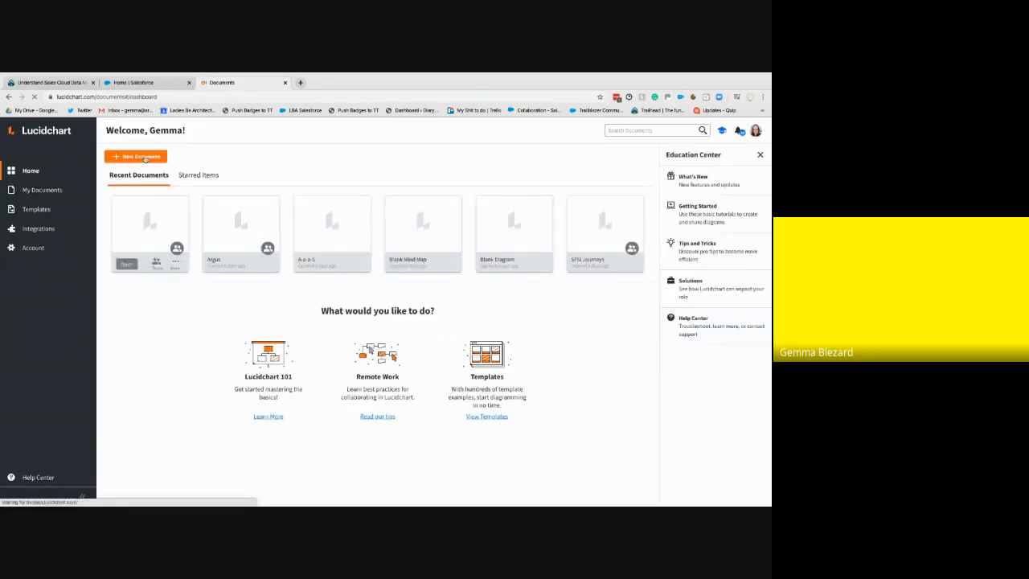
# Create a blank Lucidchart document and add the Containers and Entity Relationship shape libraries
pyautogui.click(137, 156)
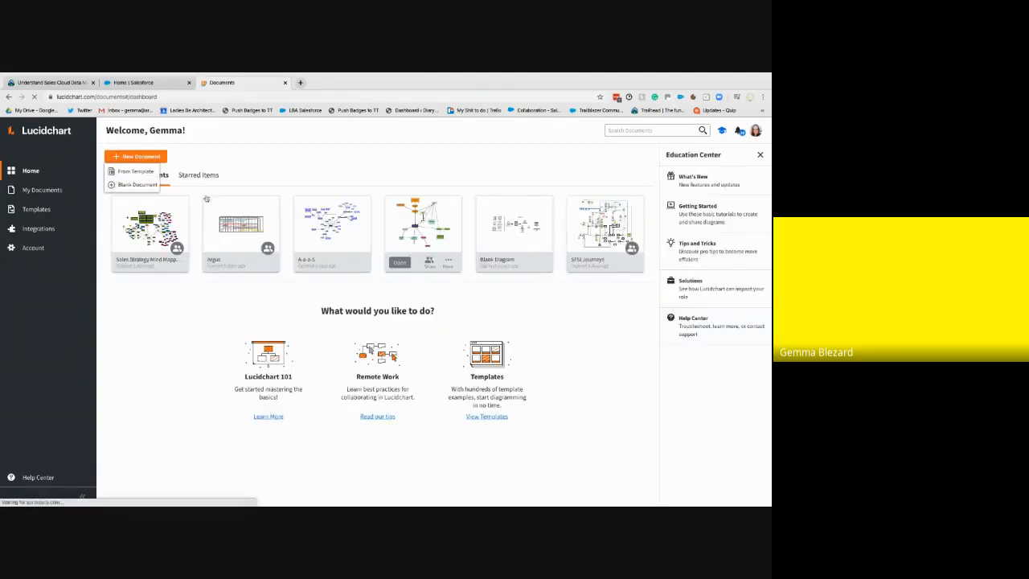
pyautogui.click(136, 184)
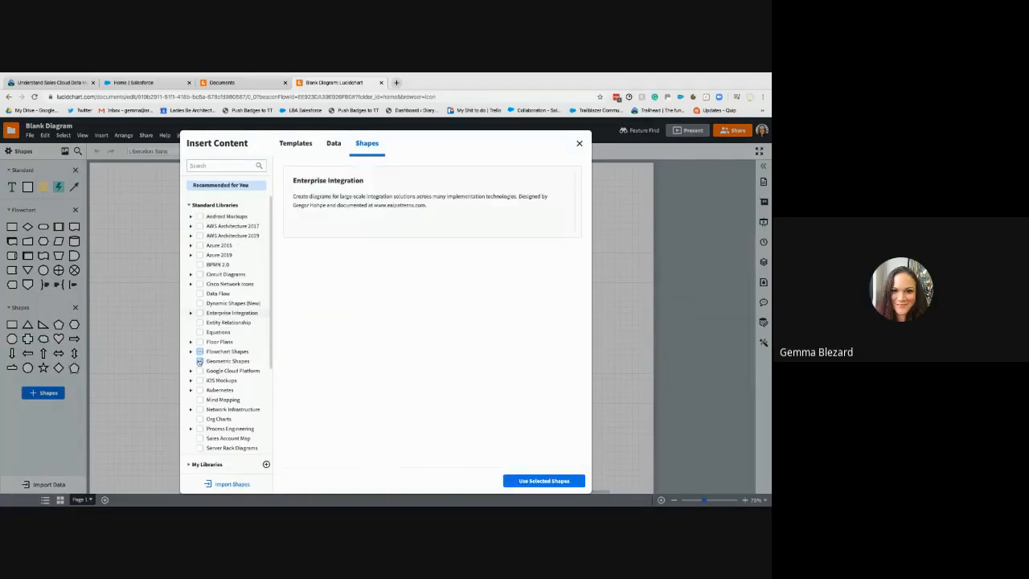
pyautogui.click(190, 353)
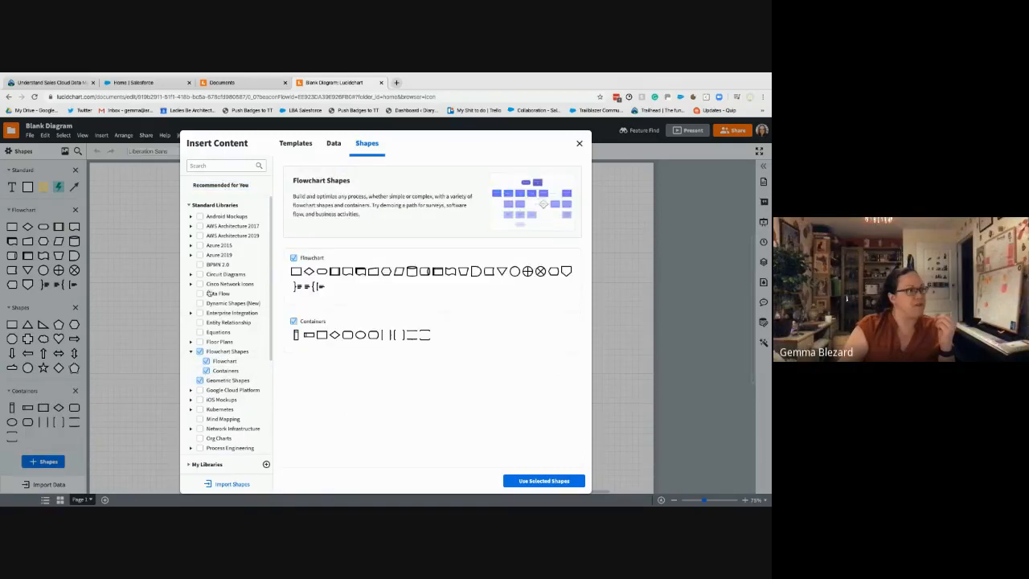
pyautogui.click(200, 323)
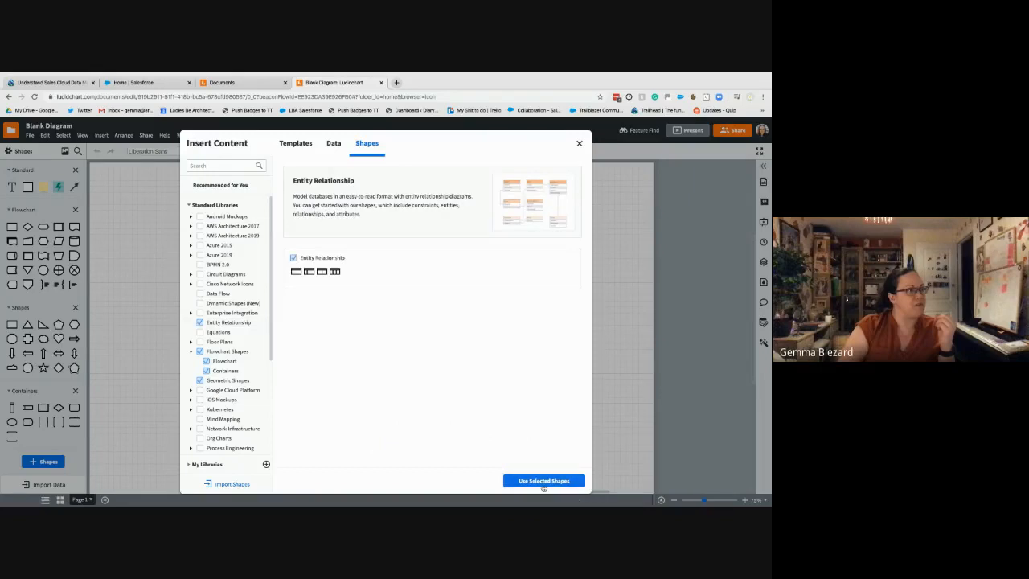
pyautogui.press('Escape')
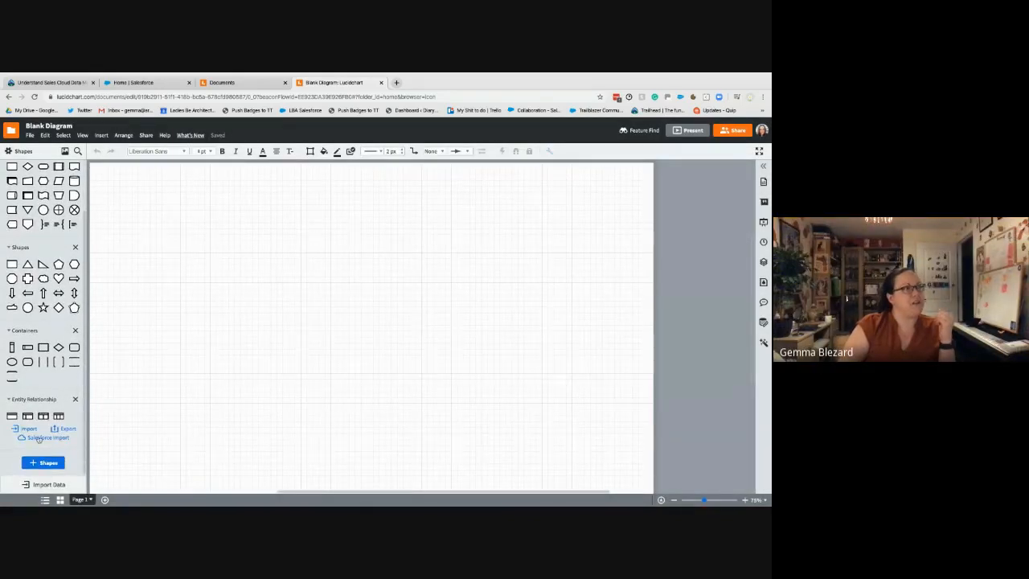
# Place a two-column key-and-field Entity shape on the upper part of the canvas and title it Opportunities
pyautogui.moveTo(30, 415)
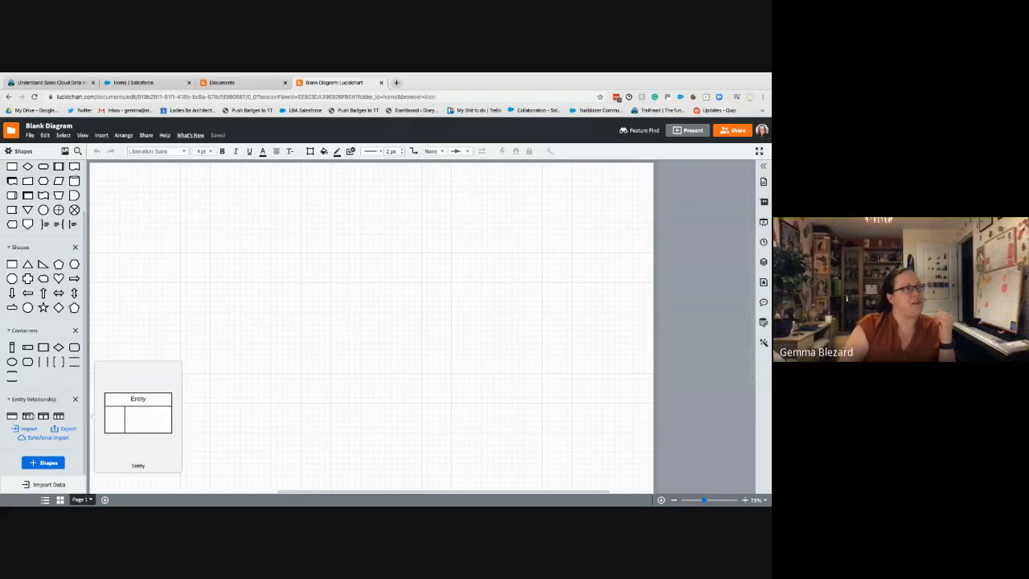
pyautogui.moveTo(28, 416); pyautogui.dragTo(292, 283)
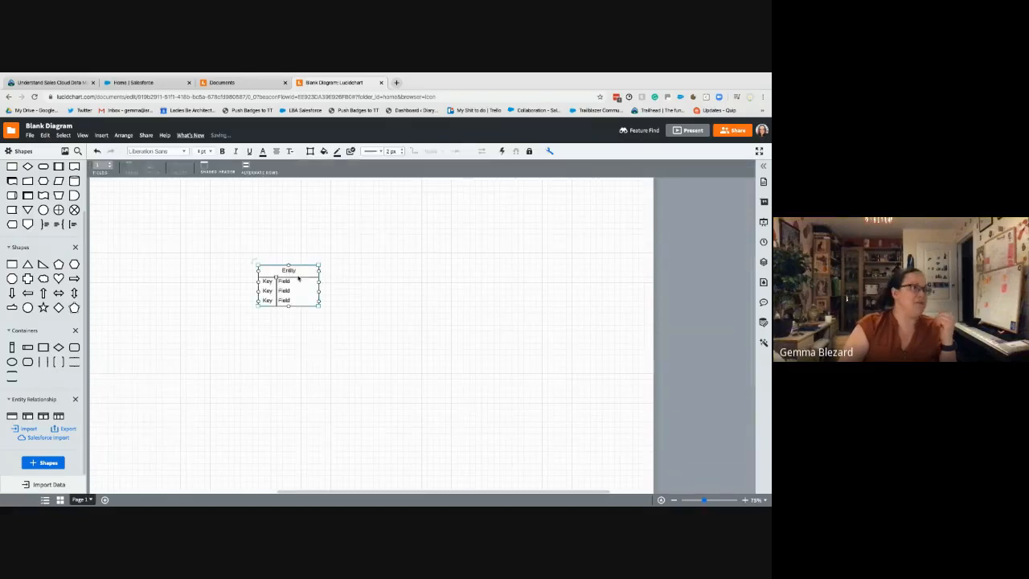
pyautogui.doubleClick(286, 271)
pyautogui.write('Opportunities')
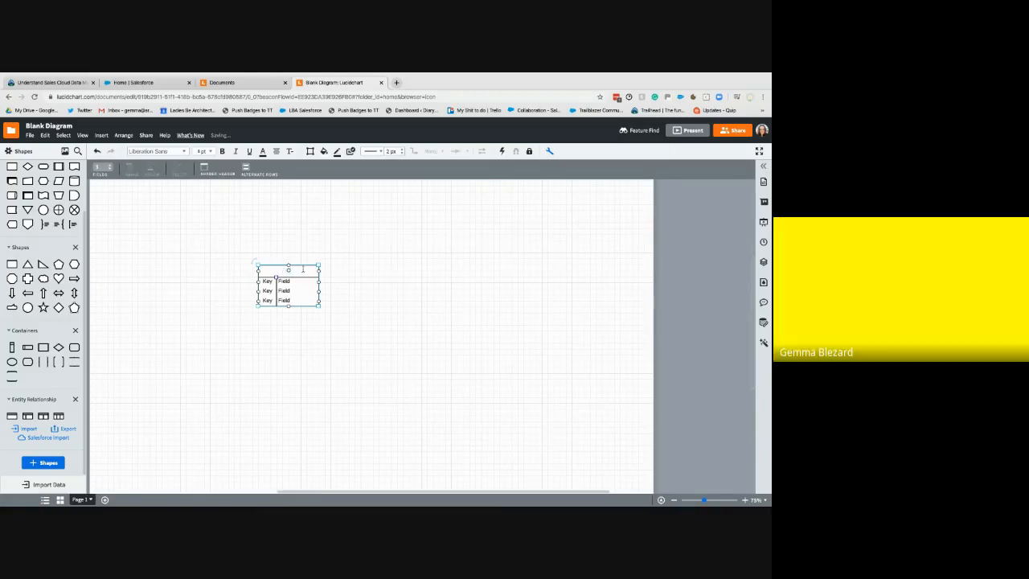
pyautogui.click(384, 287)
# Name the three fields of the Opportunities entity Name, Close Date and Stage
pyautogui.moveTo(267, 282); pyautogui.dragTo(275, 283)
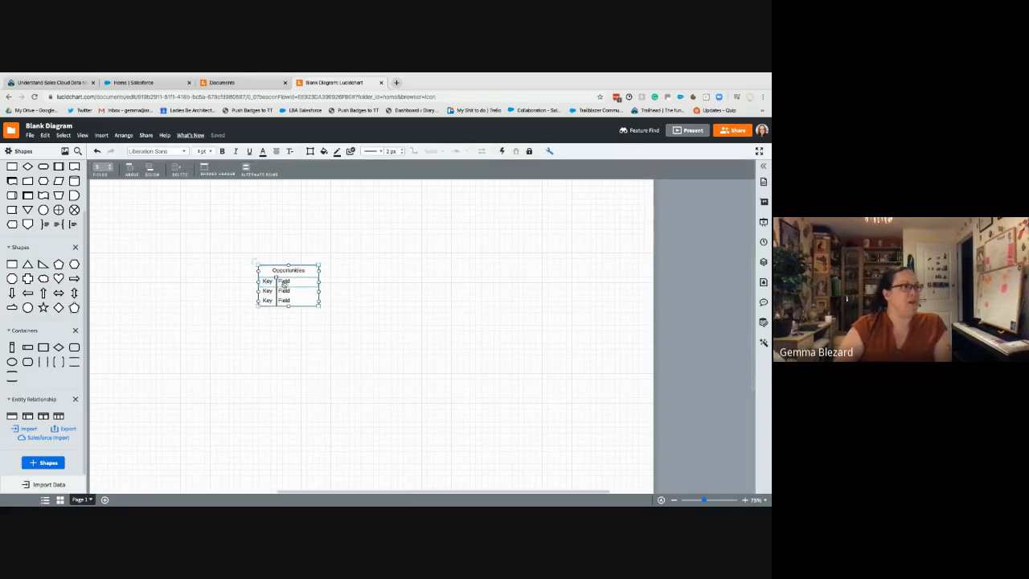
pyautogui.write('Name')
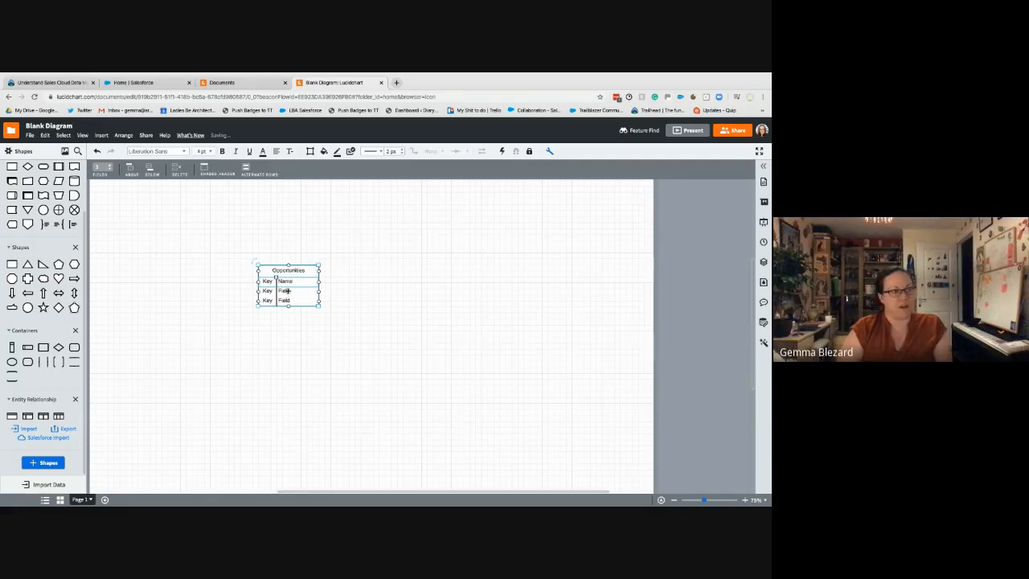
pyautogui.doubleClick(298, 290)
pyautogui.write('Close Date')
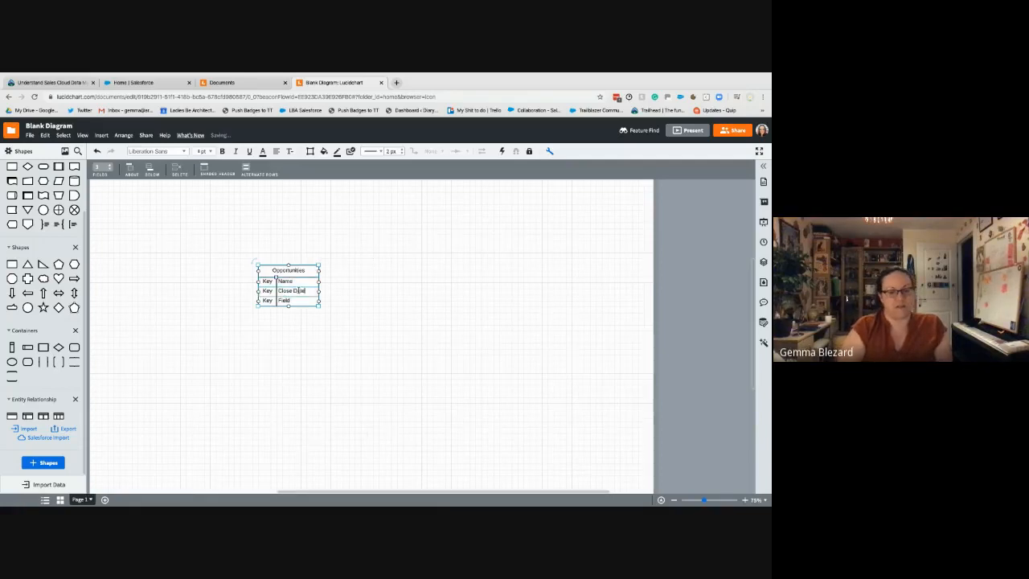
pyautogui.doubleClick(303, 302)
pyautogui.write('Stage')
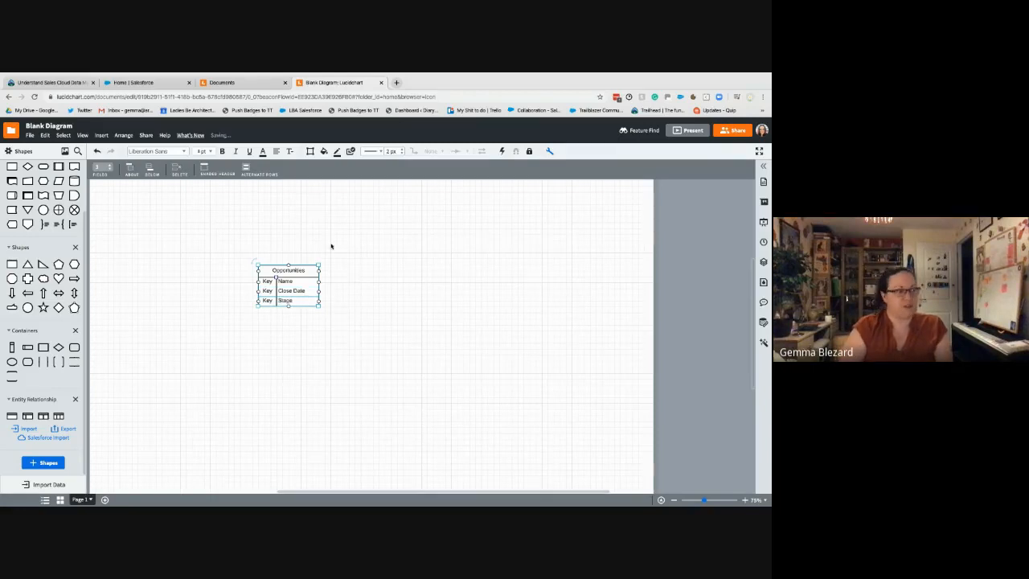
# Replace the Key labels in the Opportunities entity with the field types Text, Date and Picklist
pyautogui.click(267, 281)
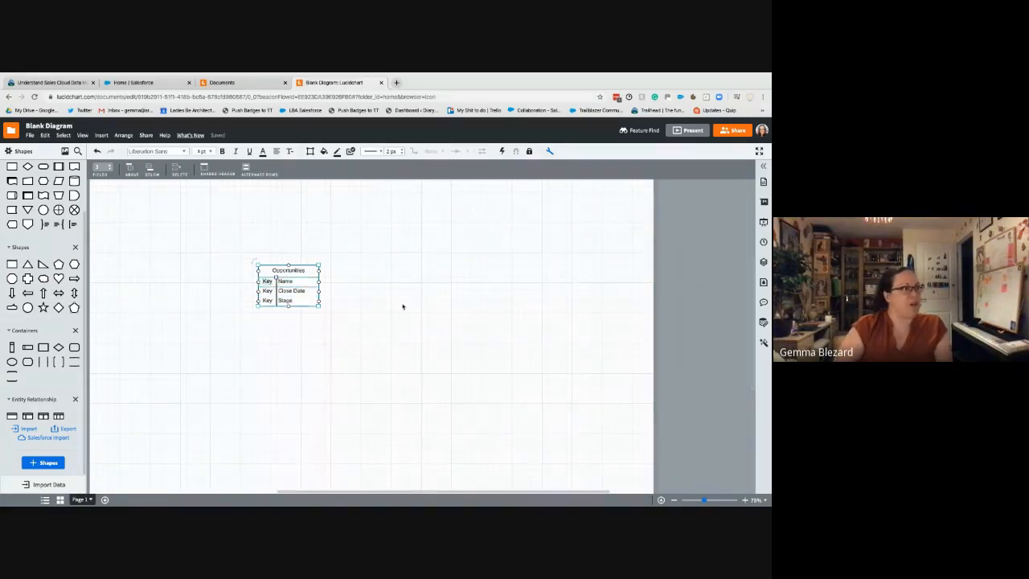
pyautogui.write('Text')
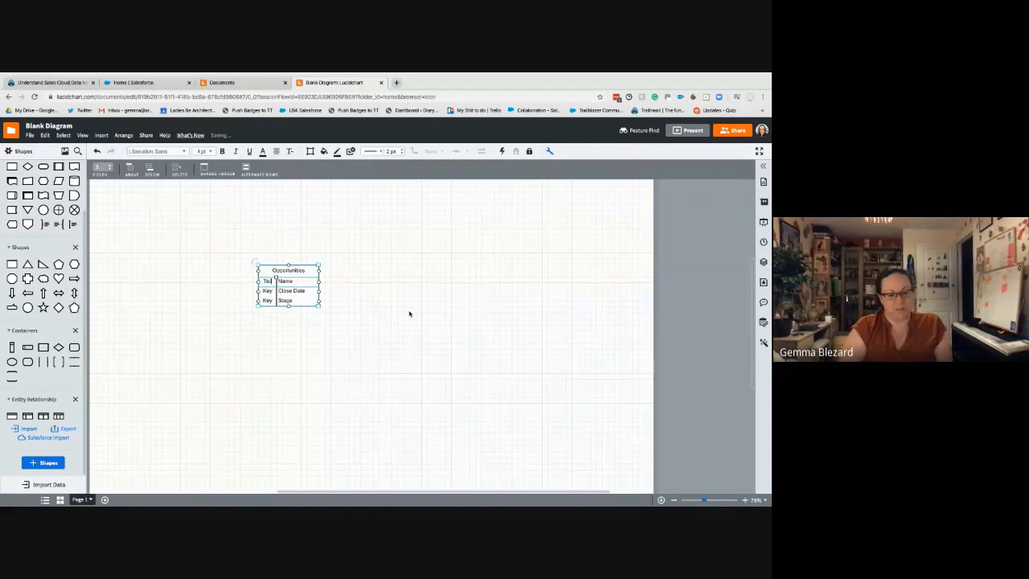
pyautogui.click(268, 291)
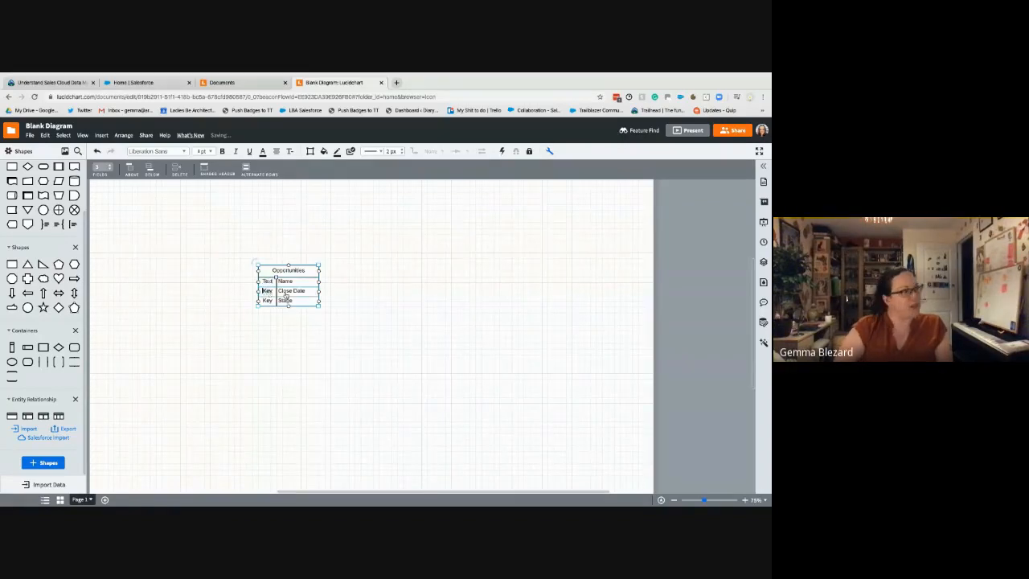
pyautogui.write('Date')
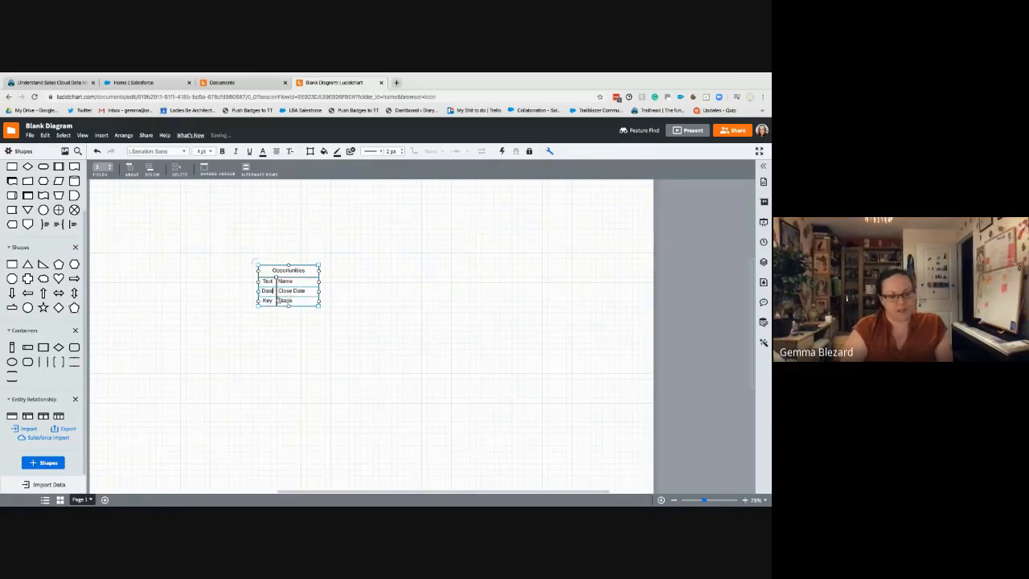
pyautogui.click(267, 300)
pyautogui.write('Picklist')
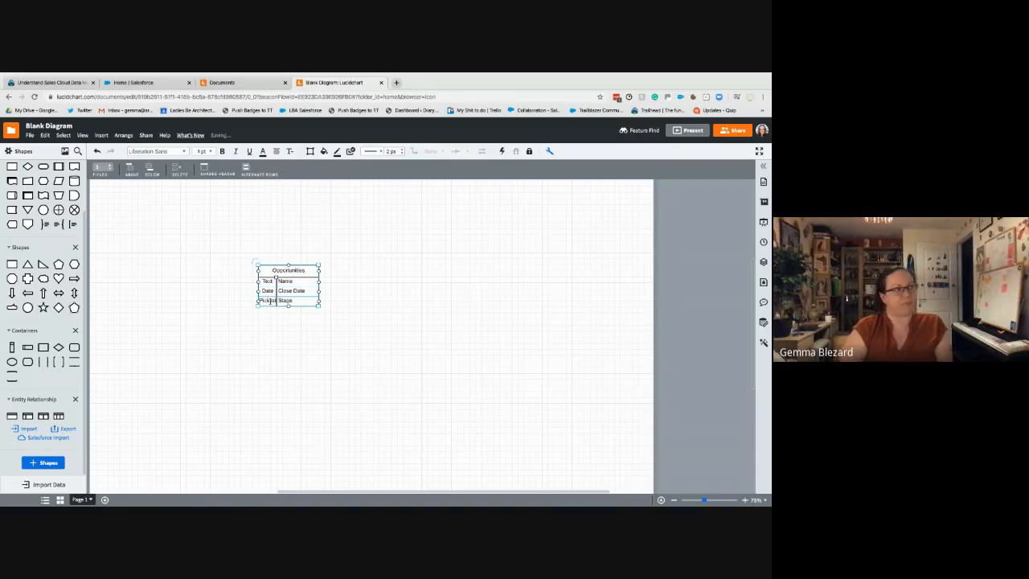
# Widen the Opportunities entity and try to widen its field-type column
pyautogui.moveTo(319, 306); pyautogui.dragTo(336, 310)
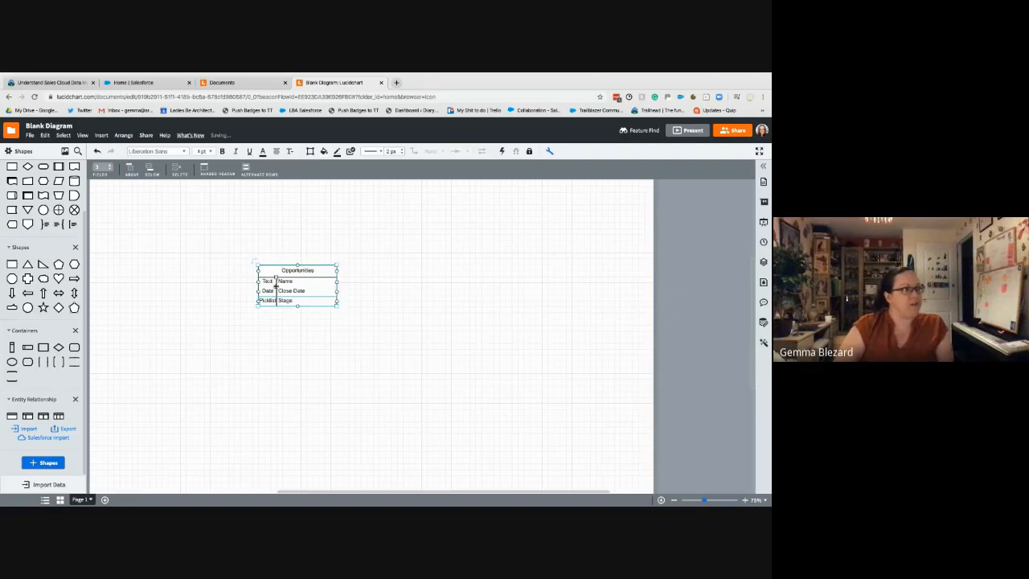
pyautogui.moveTo(275, 286); pyautogui.dragTo(281, 285)
pyautogui.click(260, 361)
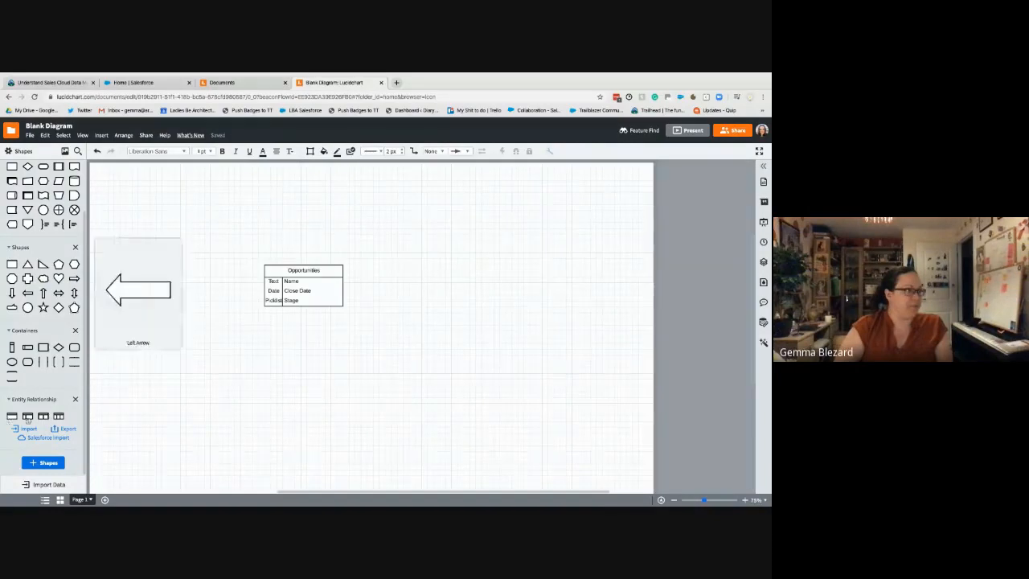
# Place an Entity shape with Field and Type columns below the Opportunities entity and title it Activities
pyautogui.moveTo(28, 417)
pyautogui.moveTo(28, 418); pyautogui.dragTo(295, 364)
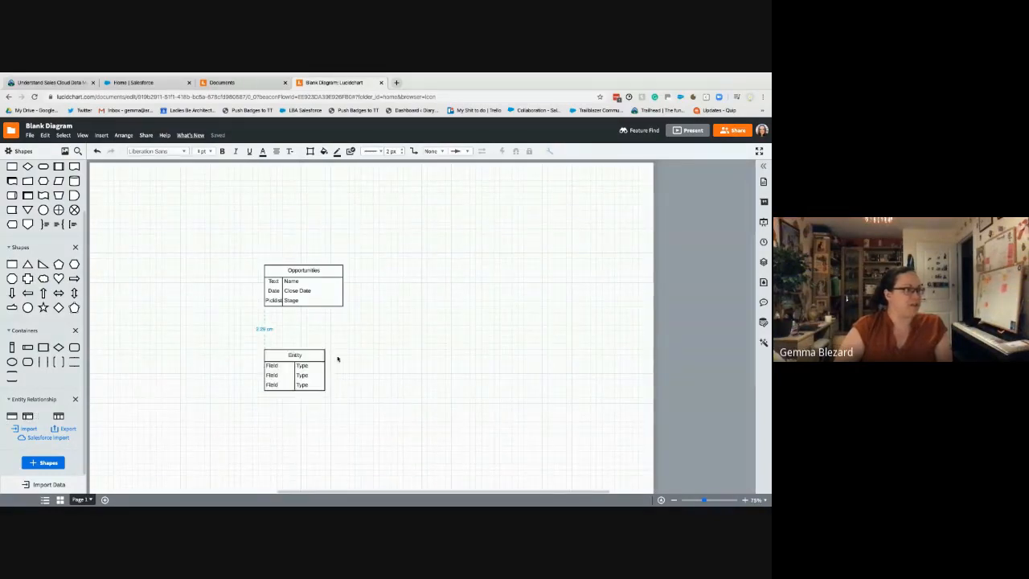
pyautogui.click(283, 358)
pyautogui.doubleClick(284, 358)
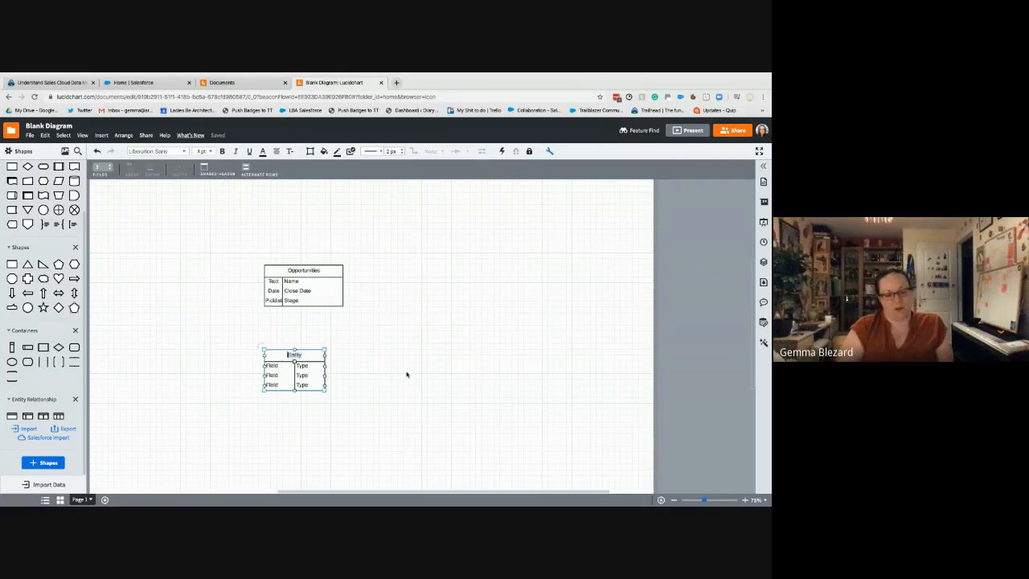
pyautogui.write('A')
pyautogui.write('cc')
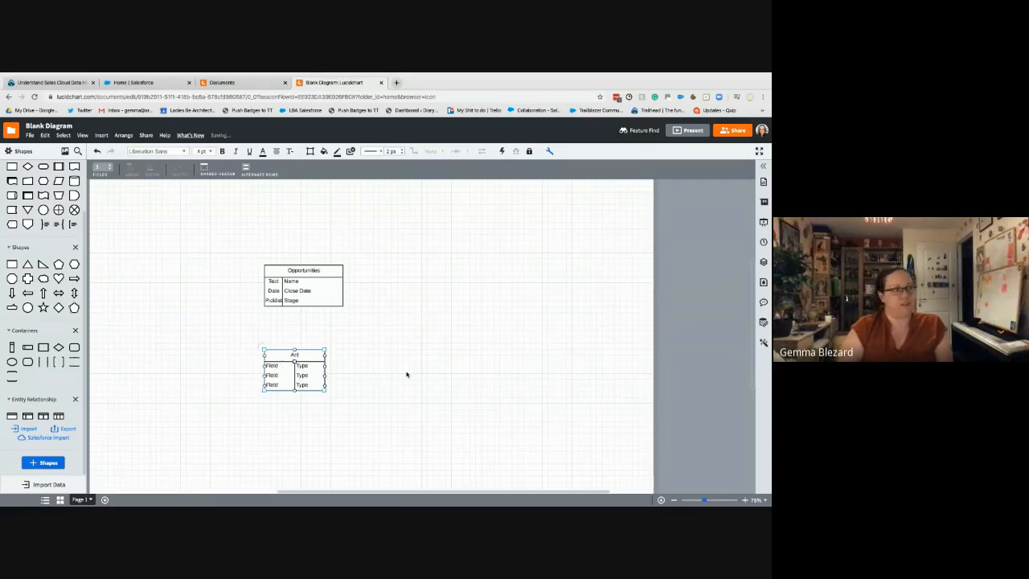
pyautogui.write('ivities')
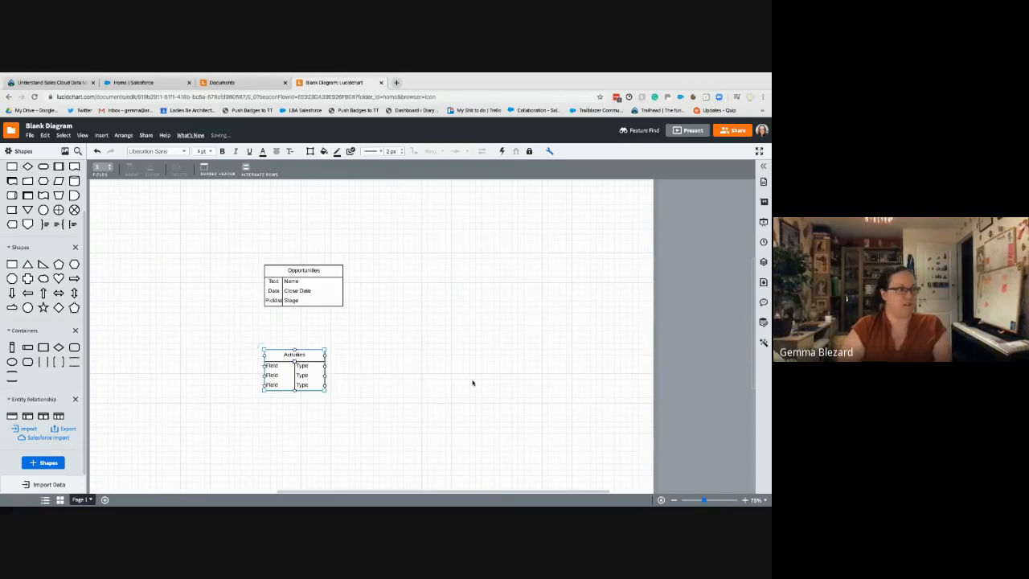
# Widen the Activities entity to match the width of the Opportunities entity
pyautogui.click(344, 393)
pyautogui.click(322, 386)
pyautogui.moveTo(325, 387); pyautogui.dragTo(344, 391)
pyautogui.click(373, 393)
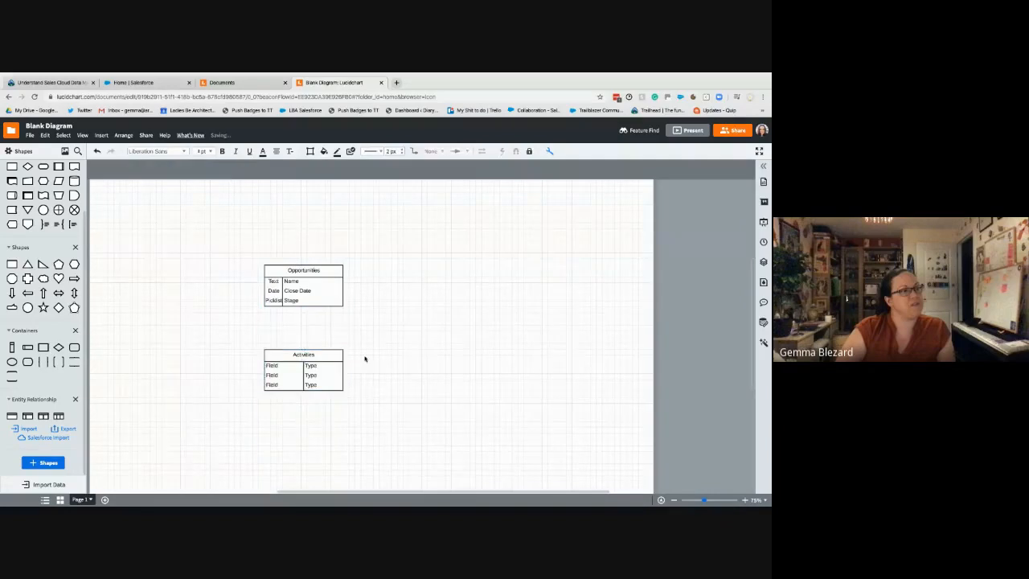
pyautogui.click(332, 304)
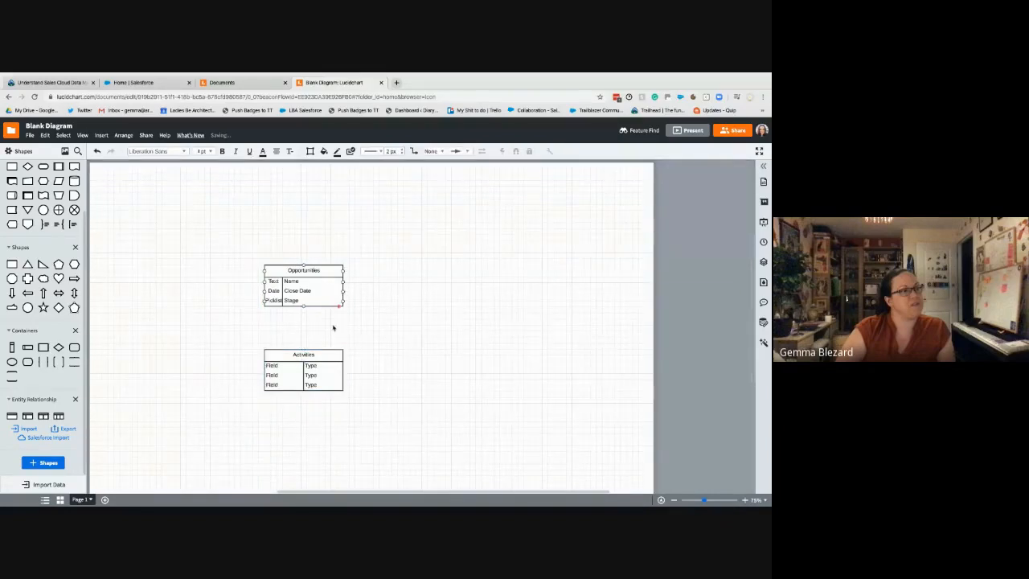
pyautogui.click(333, 328)
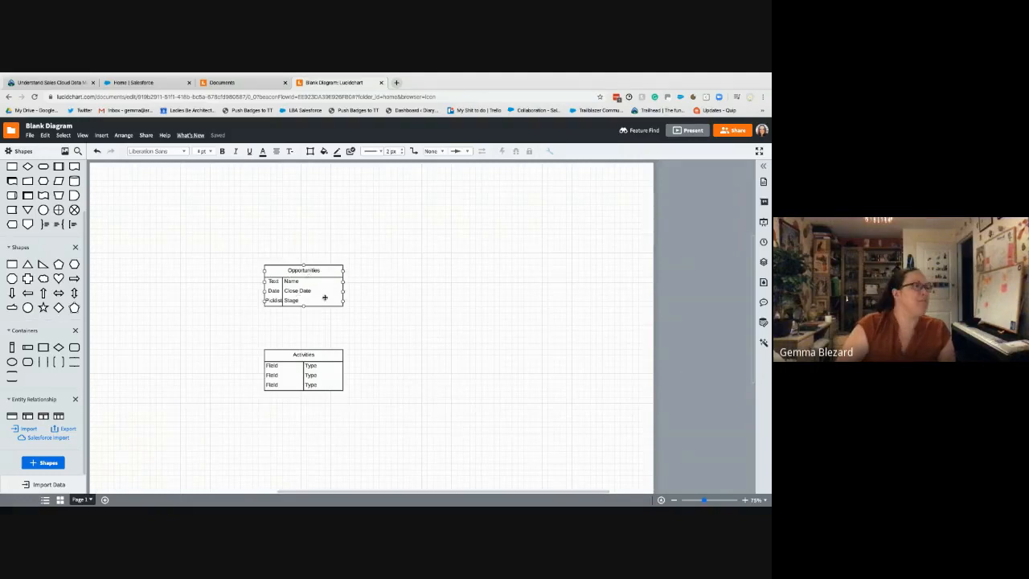
pyautogui.moveTo(329, 301); pyautogui.dragTo(364, 323)
pyautogui.click(322, 298)
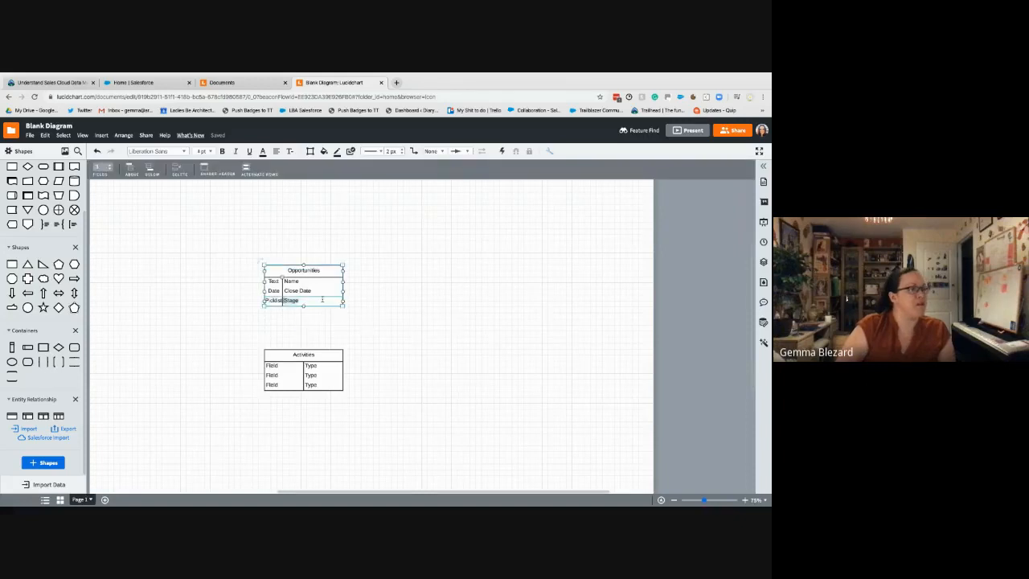
pyautogui.click(391, 320)
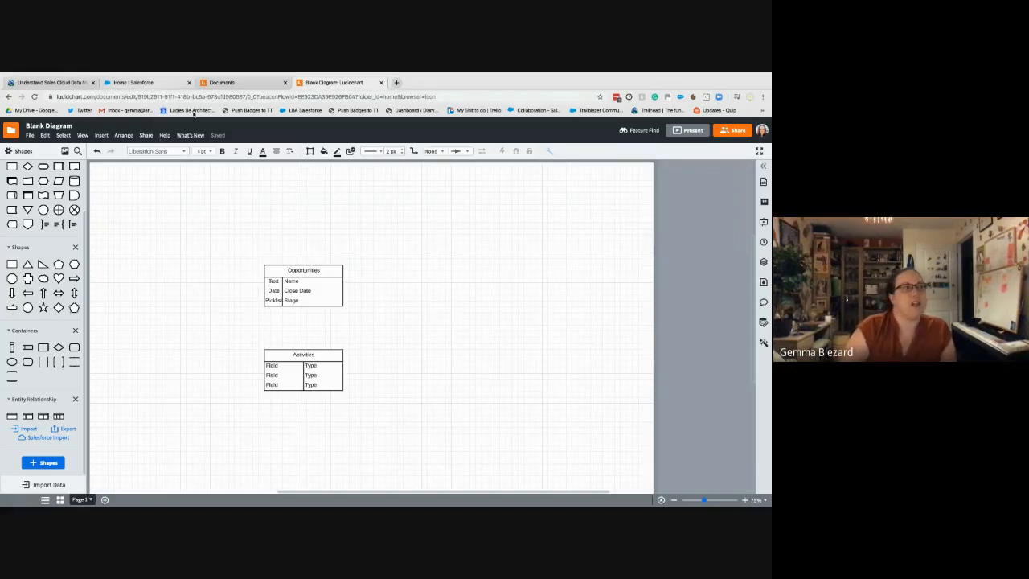
# Switch to Salesforce, examine the Account Name lookup in the details of the Get Cloudy - 24 Holiday Sneakers opportunity, and return to Lucidchart
pyautogui.click(141, 82)
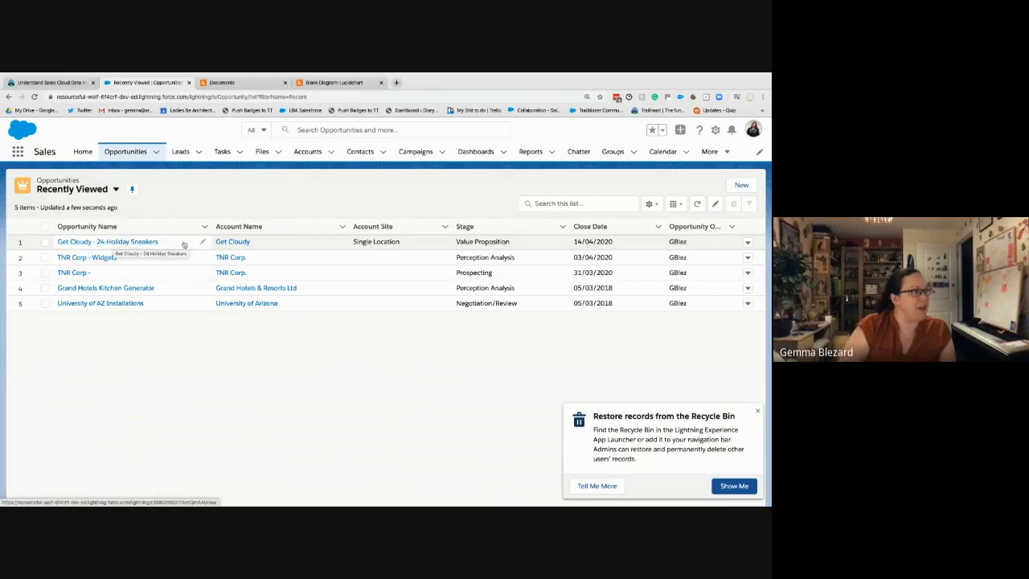
pyautogui.click(119, 242)
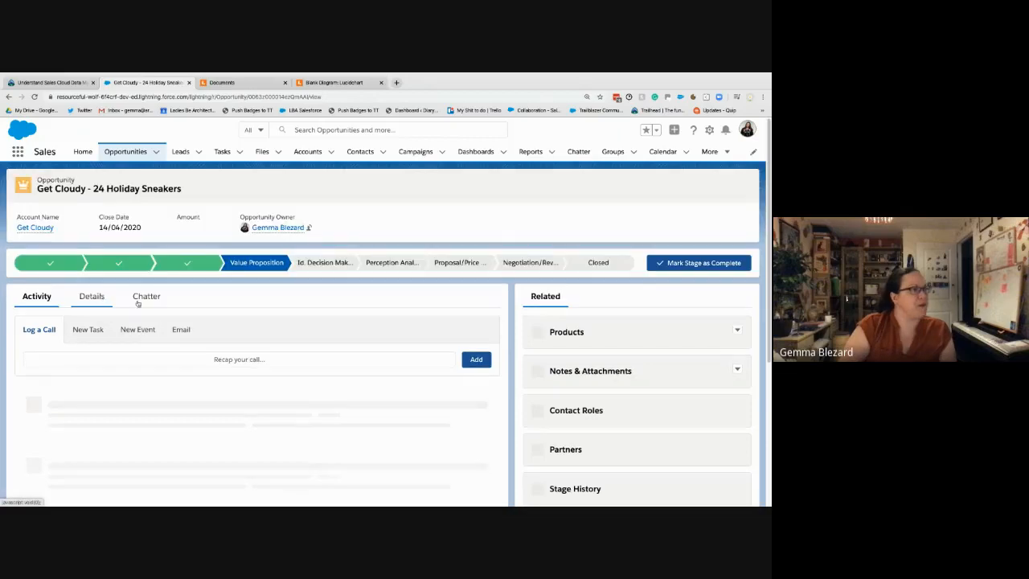
pyautogui.click(102, 296)
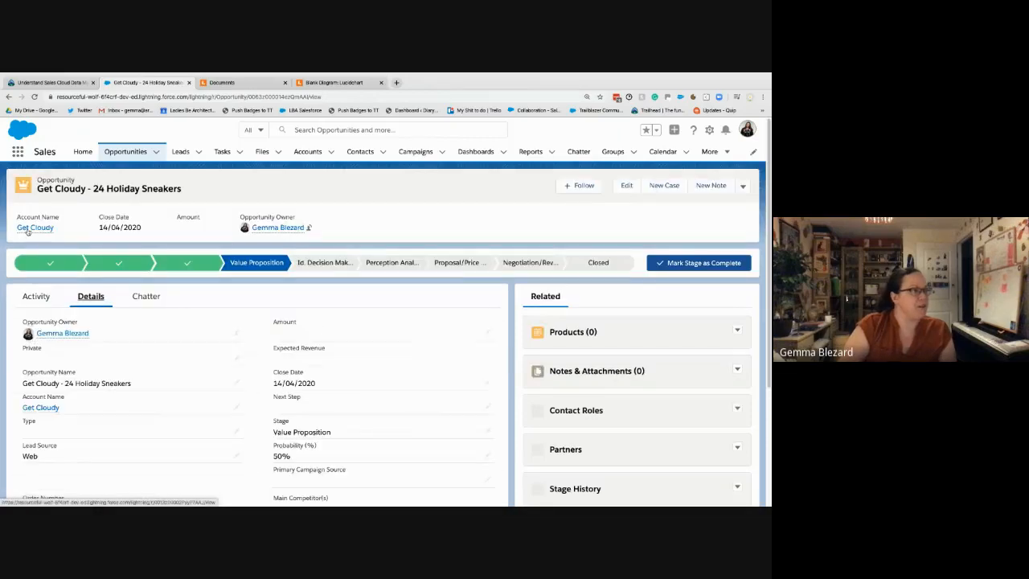
pyautogui.moveTo(28, 230)
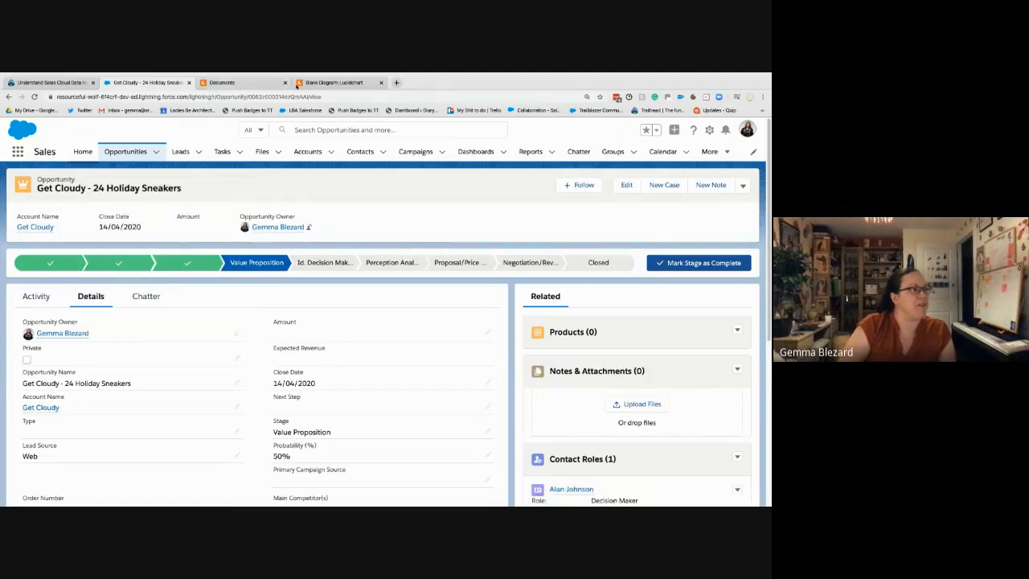
pyautogui.click(333, 82)
# Place an Entity shape with Field and Type columns to the right of the Opportunities entity and title it Account
pyautogui.click(312, 368)
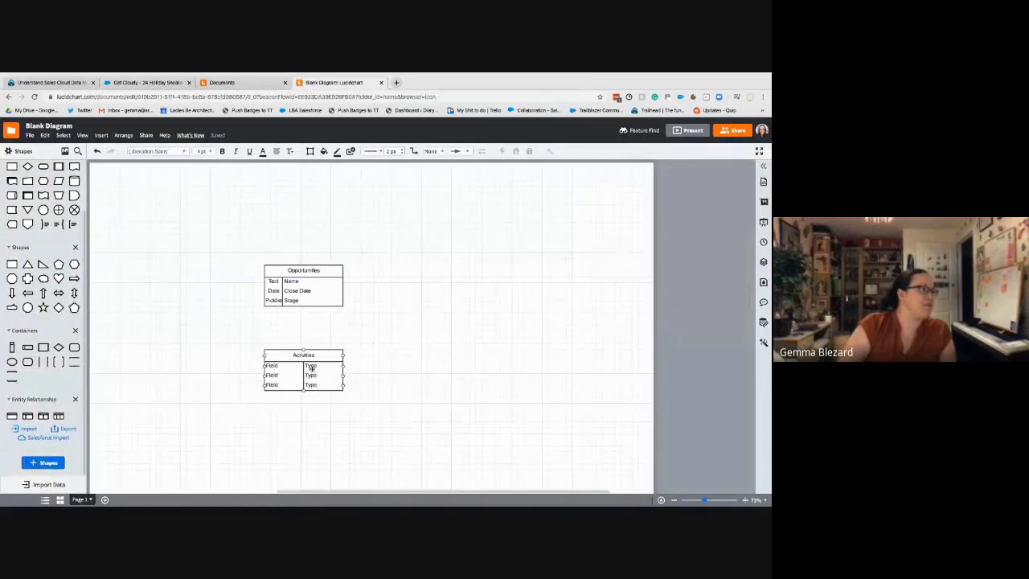
pyautogui.click(298, 367)
pyautogui.click(421, 394)
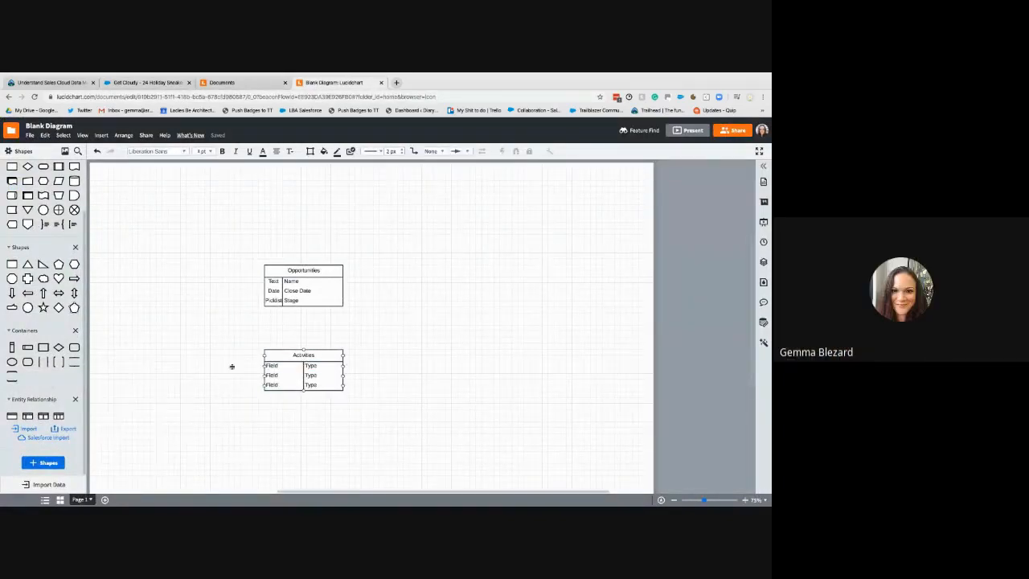
pyautogui.moveTo(40, 414); pyautogui.dragTo(444, 274)
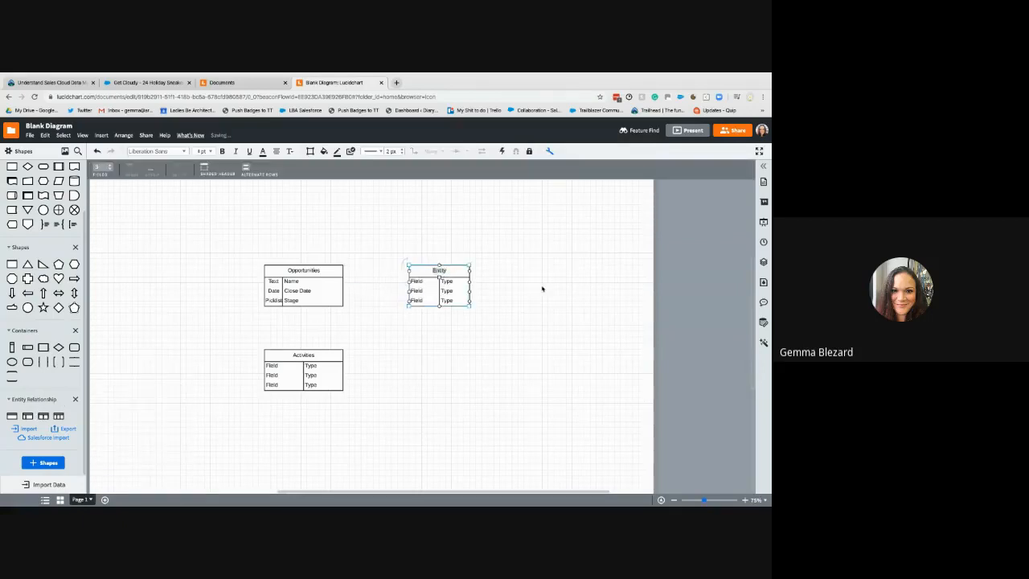
pyautogui.write('Account')
pyautogui.click(583, 274)
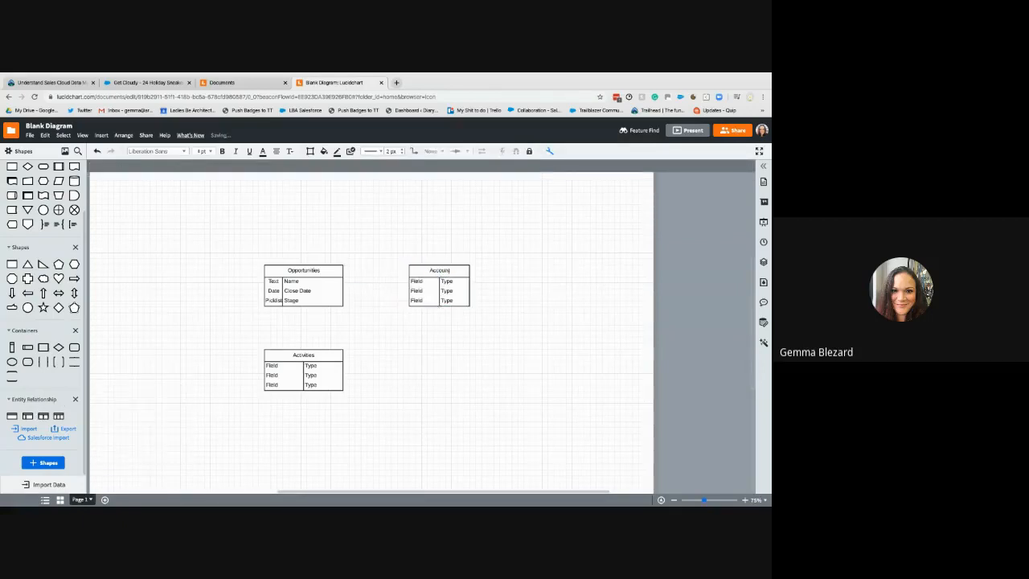
# Fill the Account entity's first row with the field Account Name and the type Text
pyautogui.click(433, 280)
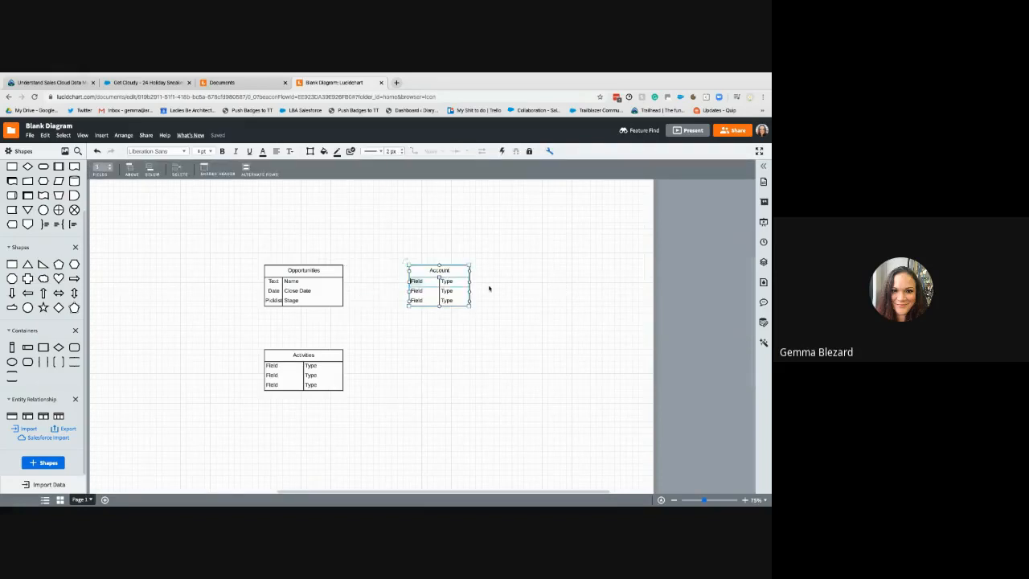
pyautogui.write('Account Name')
pyautogui.click(451, 284)
pyautogui.write('Text')
pyautogui.press('Tab')
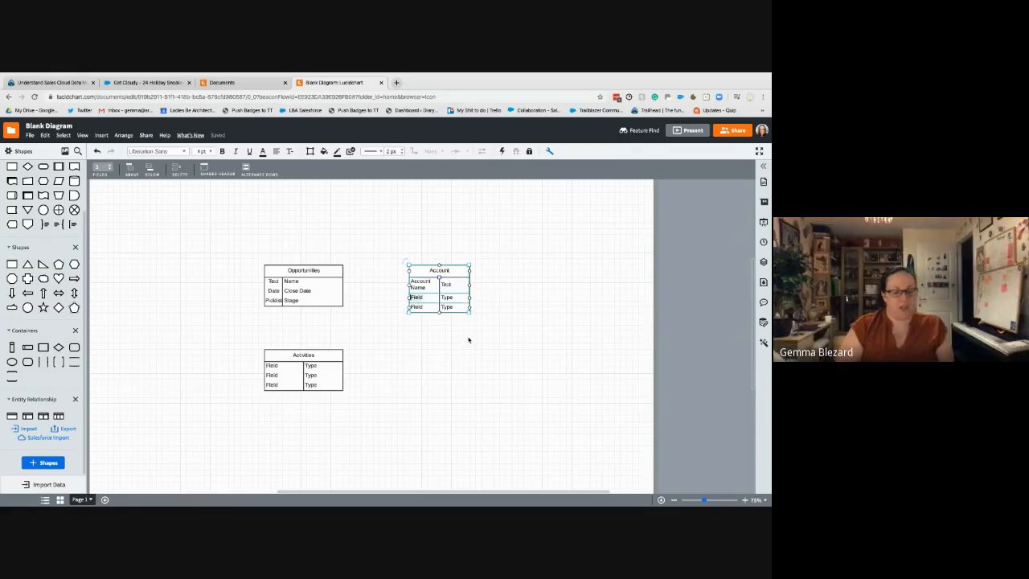
# Fill the Account entity's remaining rows with Type as a Picklist field and Phone as a Phone field
pyautogui.write('Type')
pyautogui.press('Tab')
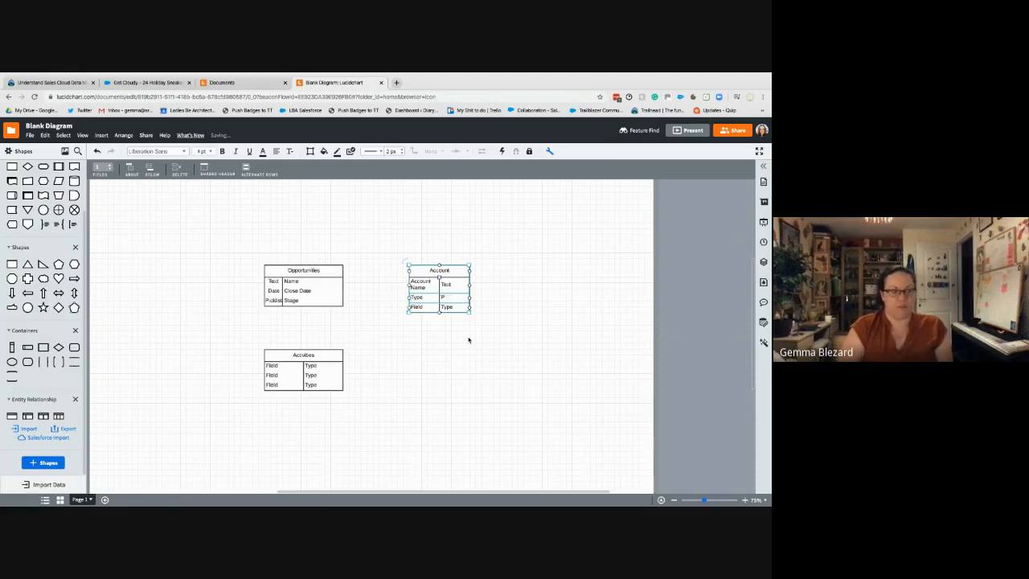
pyautogui.write('Picklist')
pyautogui.press('Tab')
pyautogui.write('Phone')
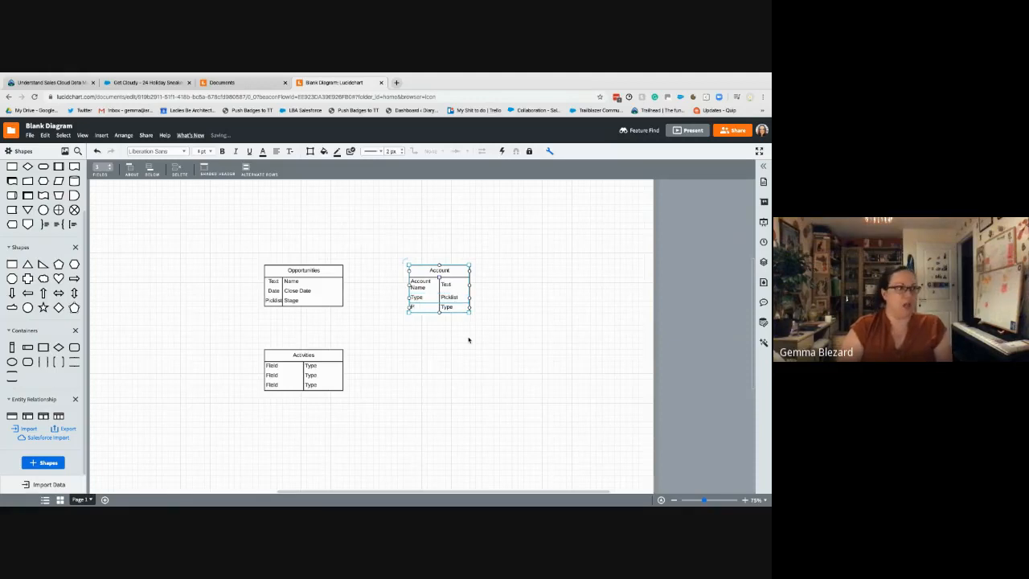
pyautogui.press('Tab')
pyautogui.write('Ph')
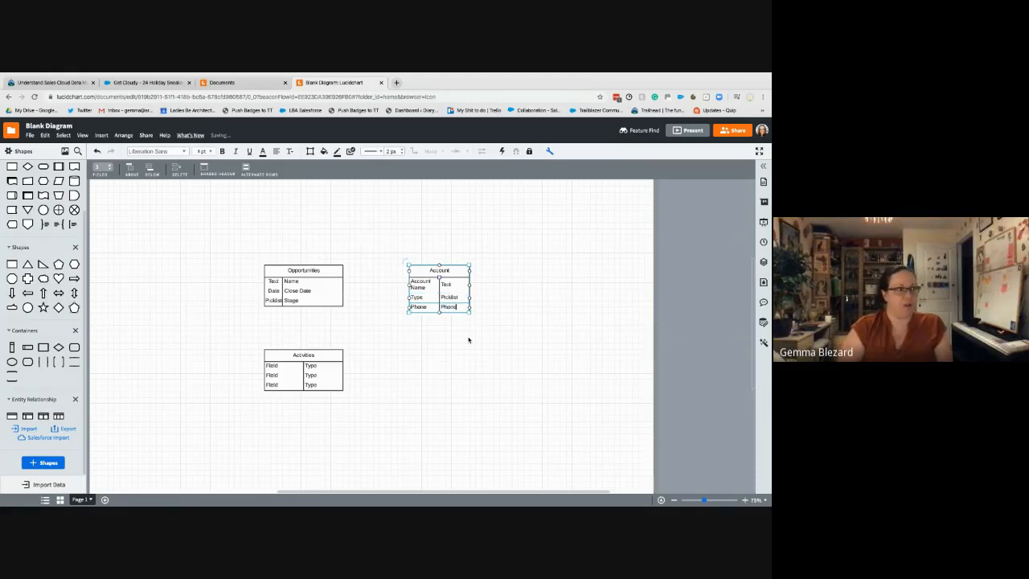
pyautogui.write('one')
# Add a fourth field row to the Opportunities entity
pyautogui.click(326, 301)
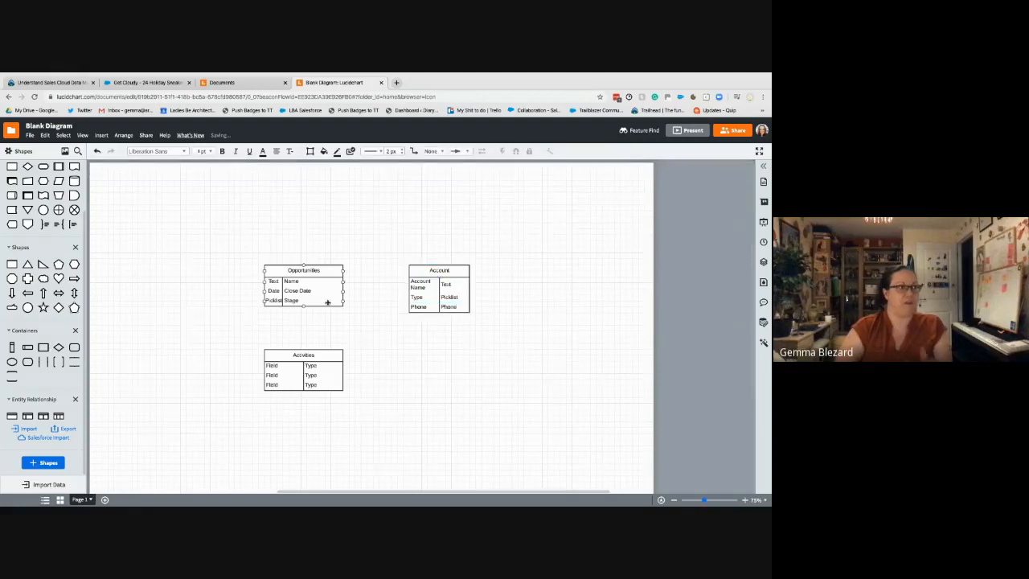
pyautogui.click(402, 306)
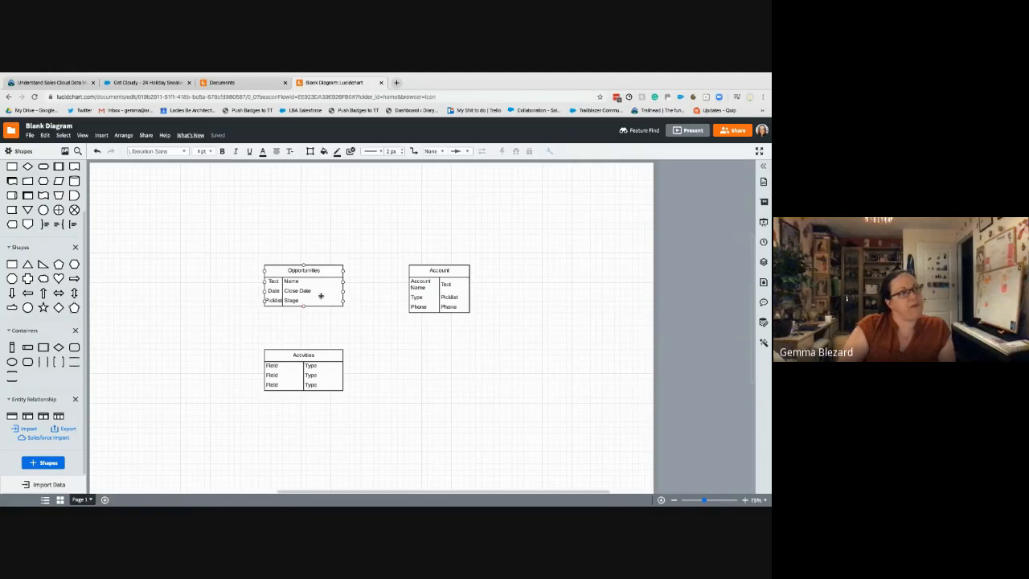
pyautogui.click(293, 302)
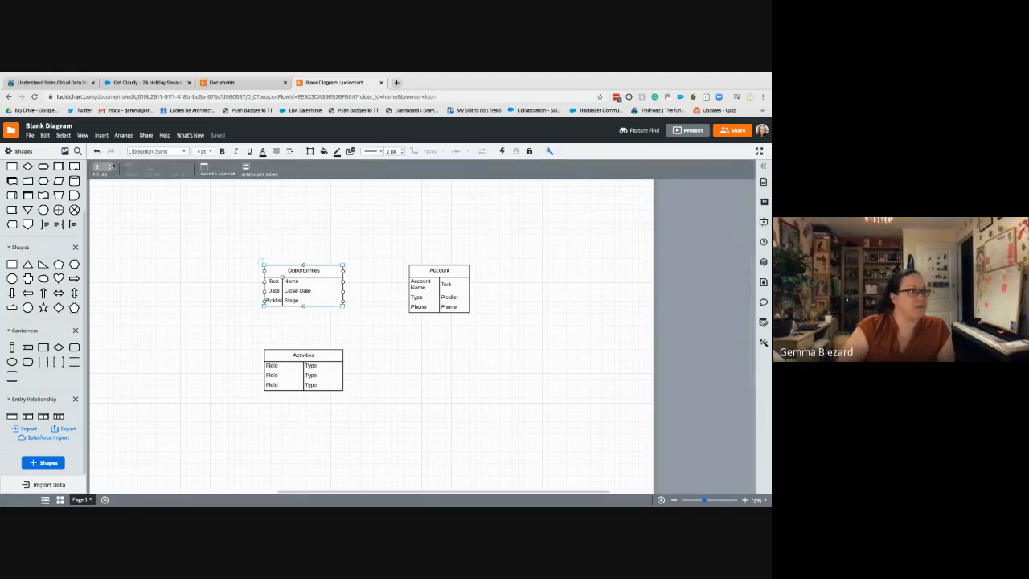
pyautogui.click(112, 167)
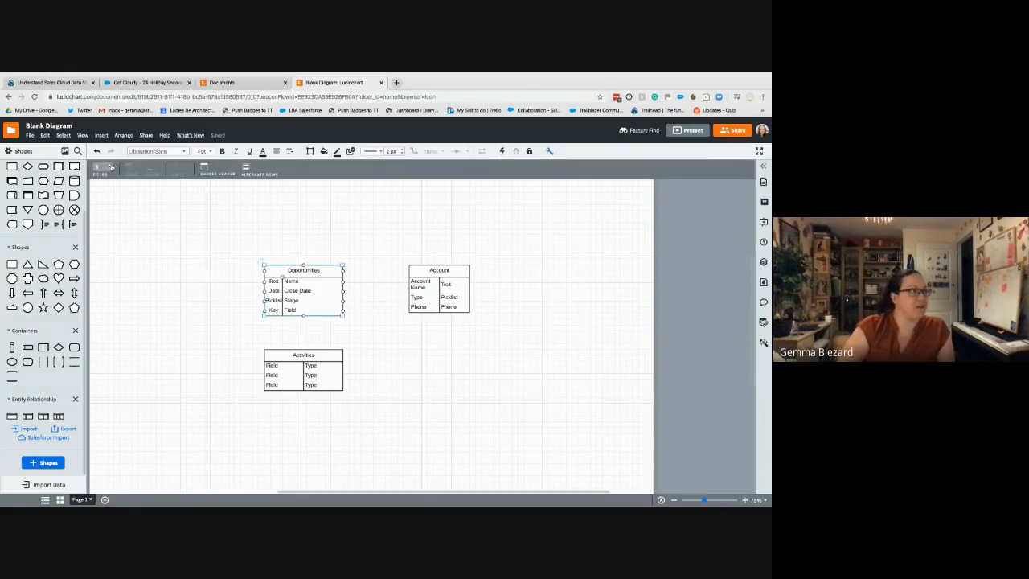
pyautogui.click(437, 382)
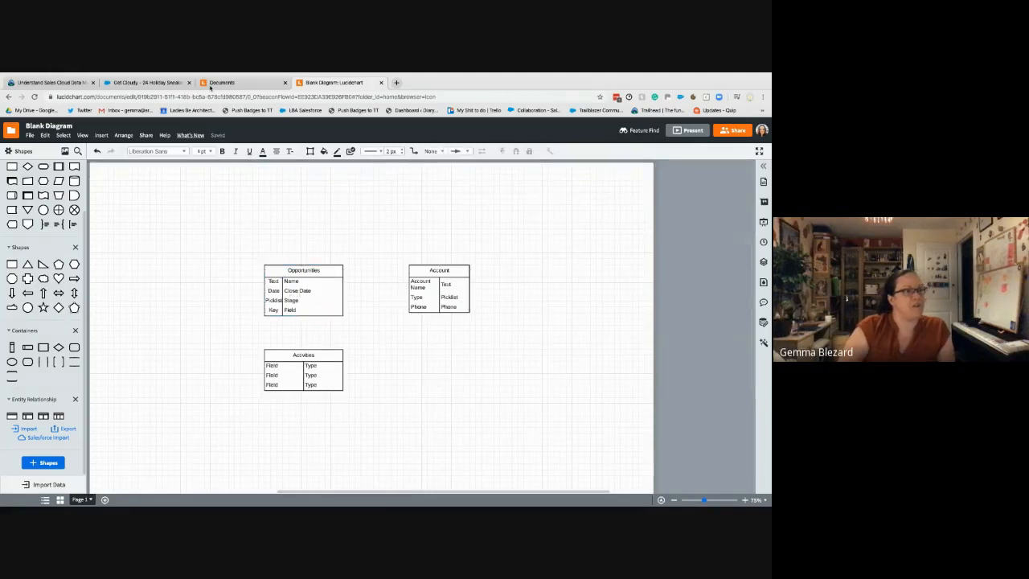
# Check the Account Name field on the opportunity record in Salesforce and return to the Lucidchart diagram
pyautogui.click(144, 82)
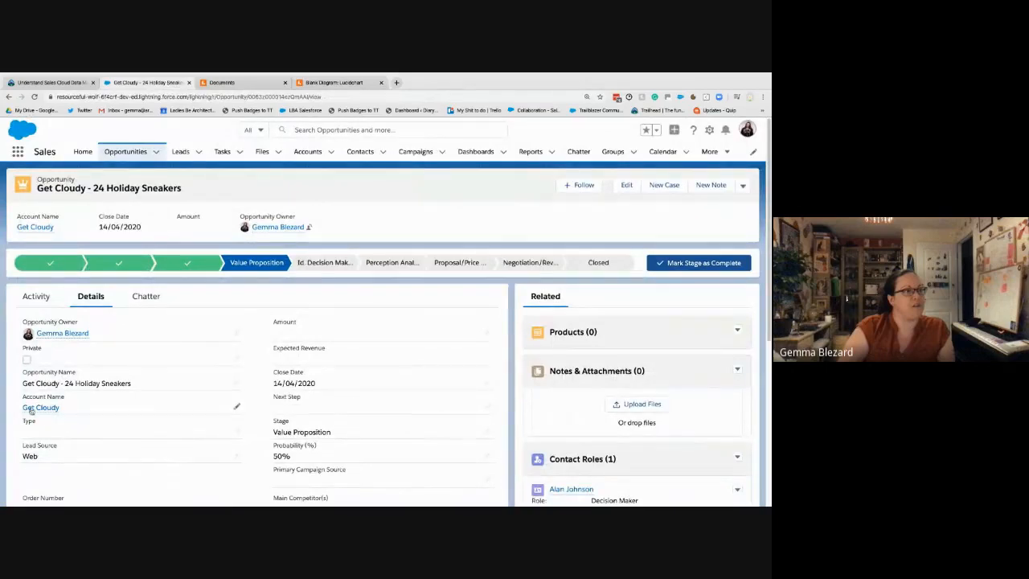
pyautogui.moveTo(42, 410)
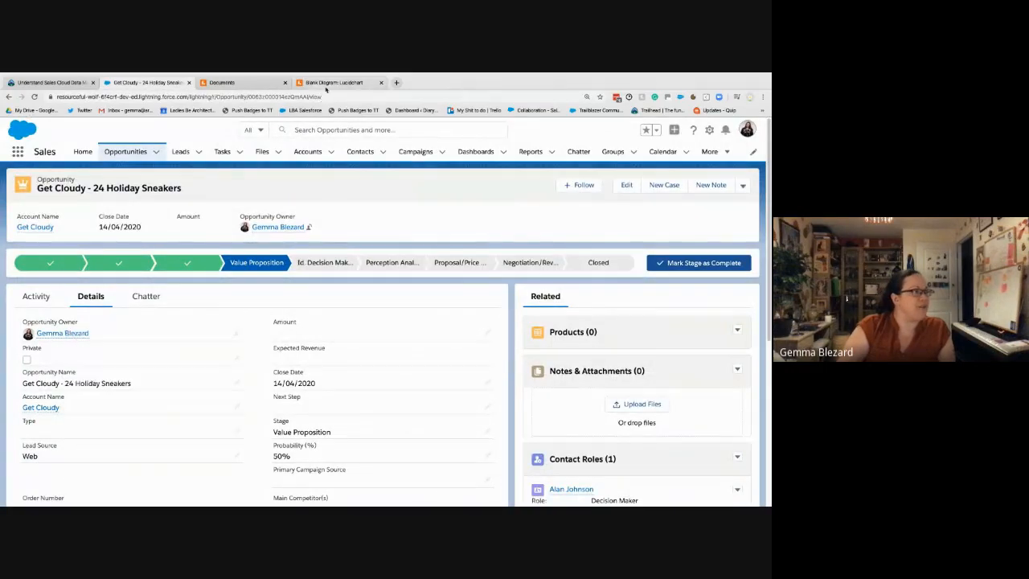
pyautogui.click(333, 82)
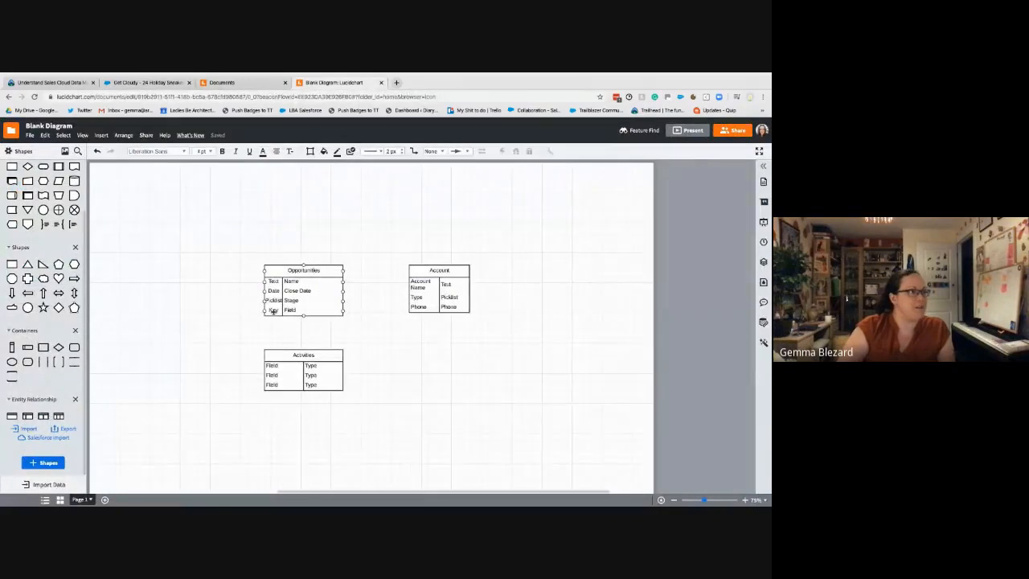
# Name the new fourth field in the Opportunities entity Account Name
pyautogui.click(292, 311)
pyautogui.click(295, 312)
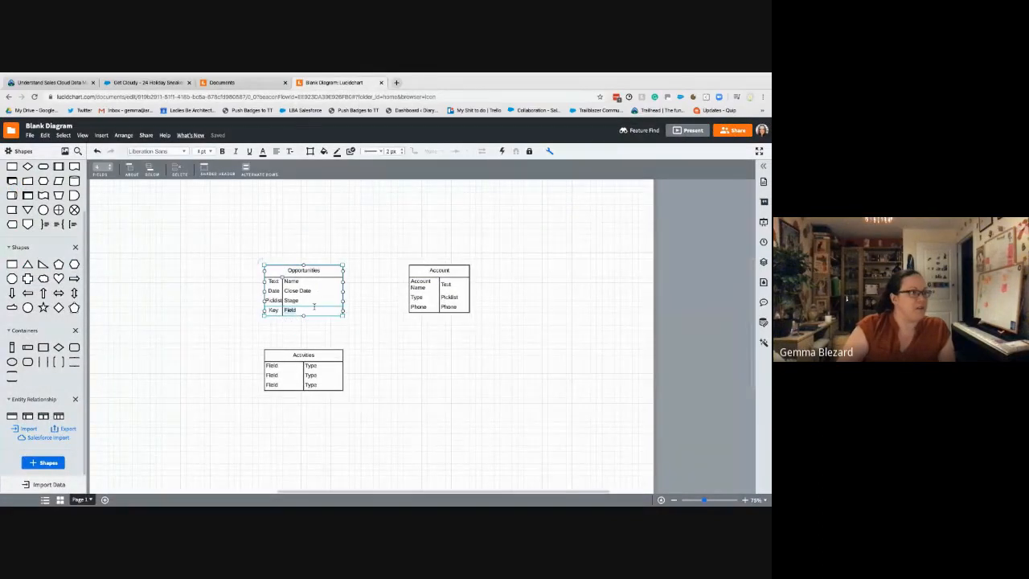
pyautogui.write('Account Name')
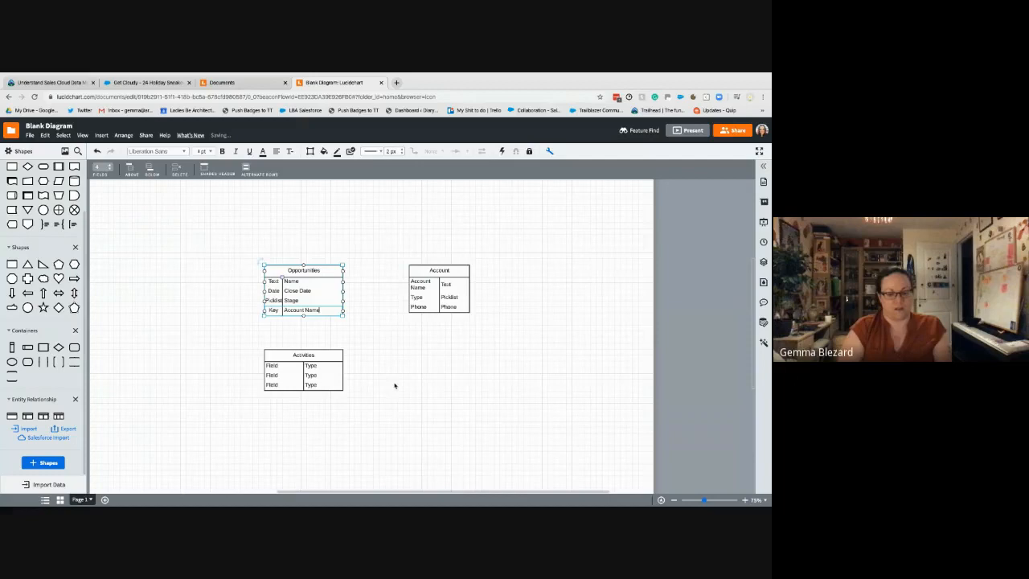
pyautogui.press('Escape')
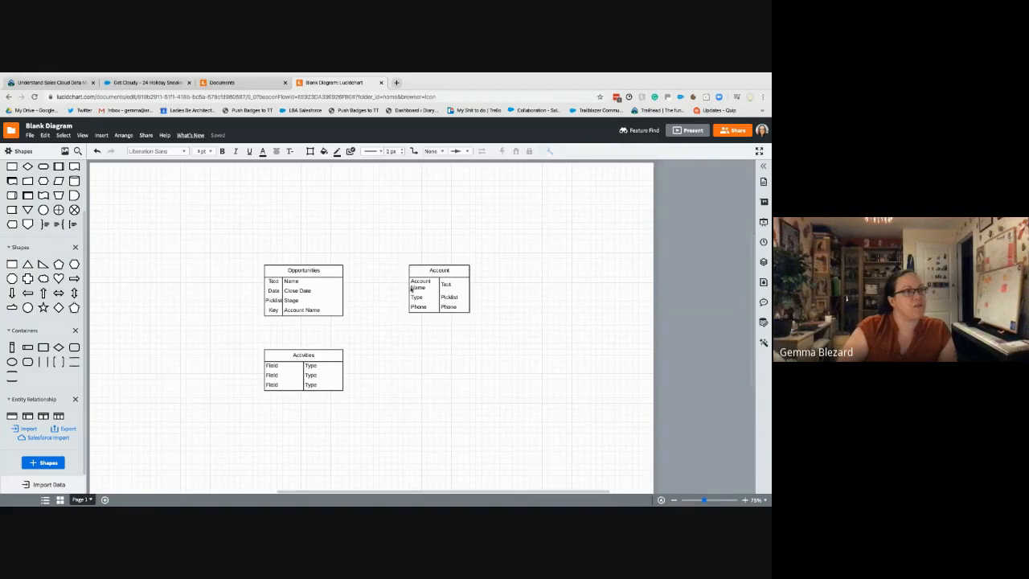
# Move the Account entity to the left side of the Opportunities entity, roughly level with it
pyautogui.moveTo(421, 274); pyautogui.dragTo(157, 277)
pyautogui.click(227, 233)
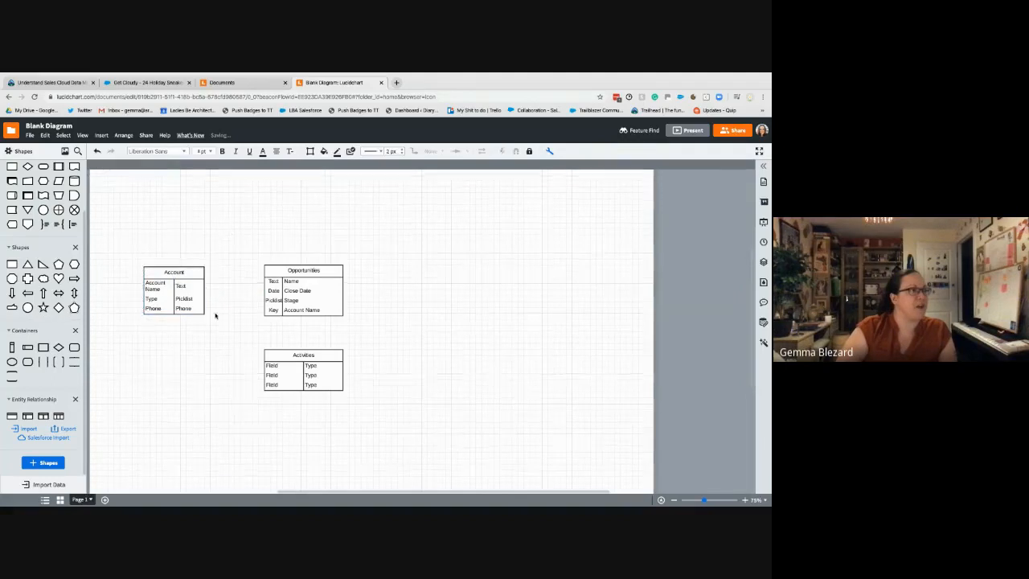
pyautogui.click(195, 315)
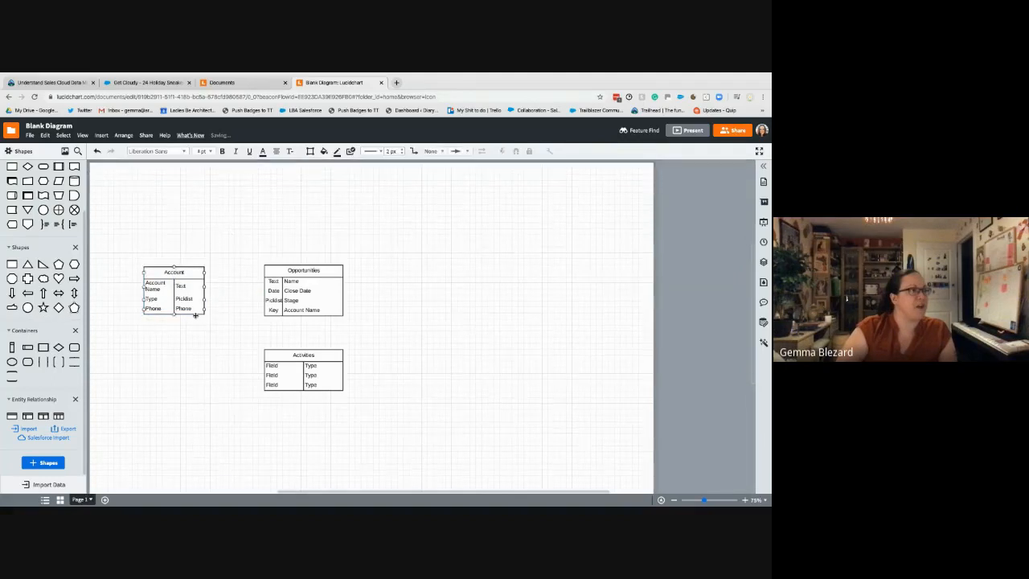
pyautogui.click(414, 153)
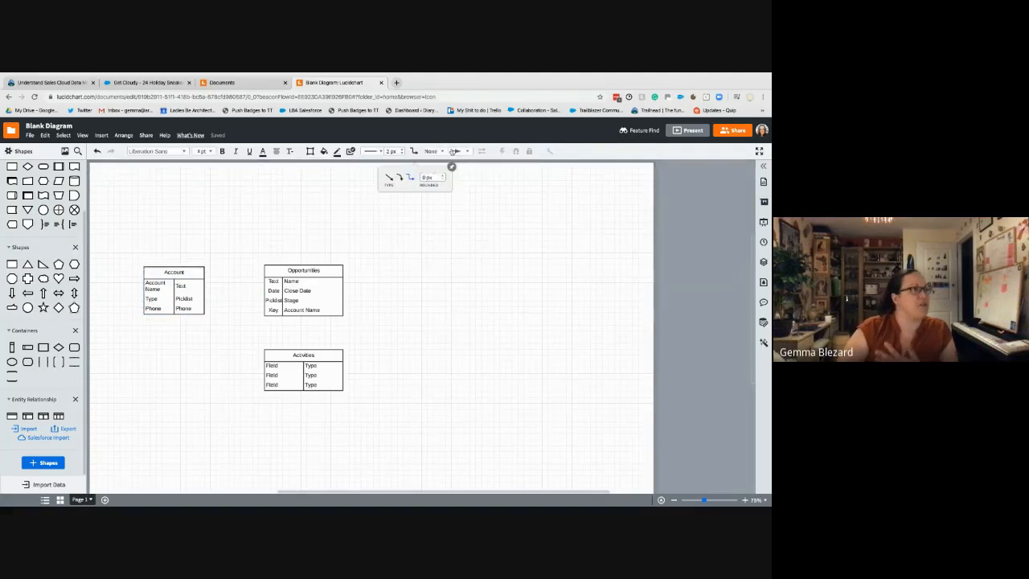
pyautogui.click(465, 153)
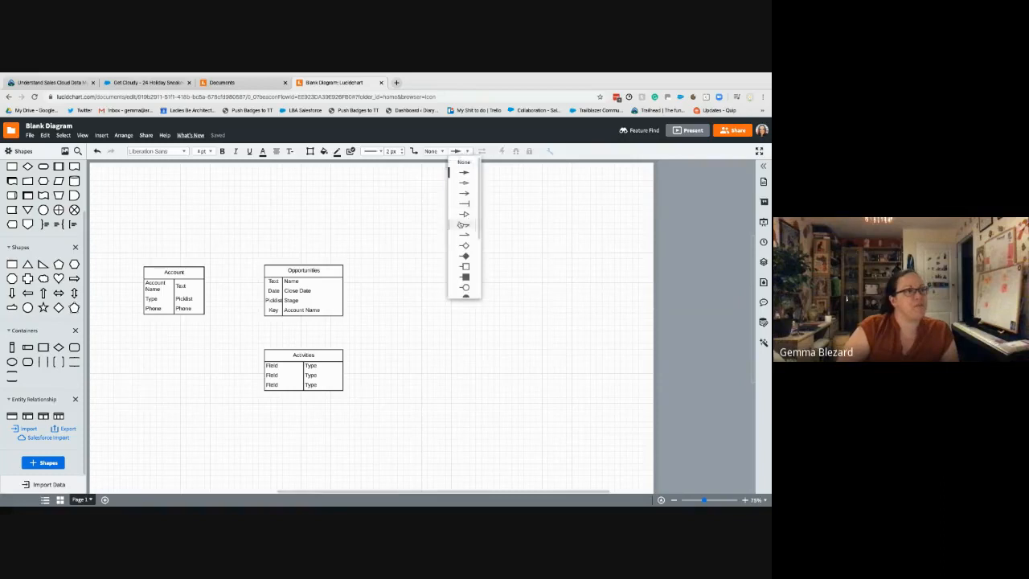
pyautogui.scroll(-2, 463, 243)
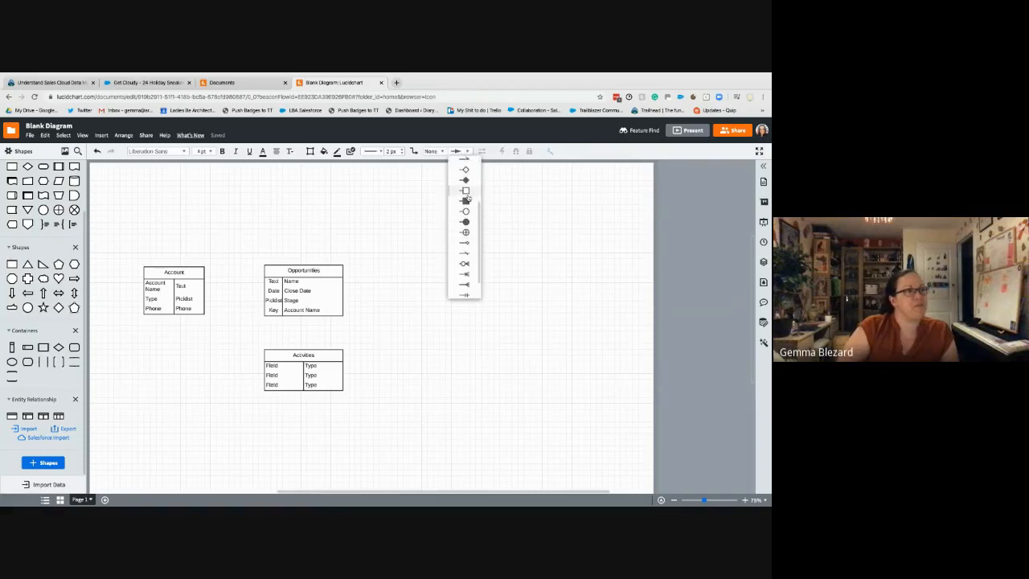
pyautogui.scroll(-1, 467, 198)
pyautogui.click(380, 202)
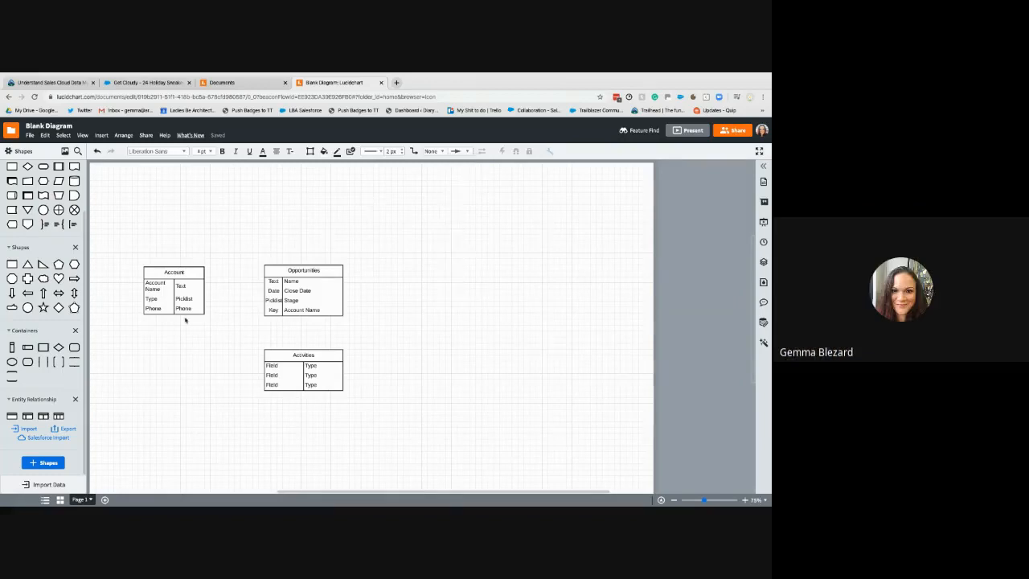
# Draw a relationship connector from the Account entity's Account Name row to the Account Name row of the Opportunities entity
pyautogui.moveTo(205, 286); pyautogui.dragTo(263, 310)
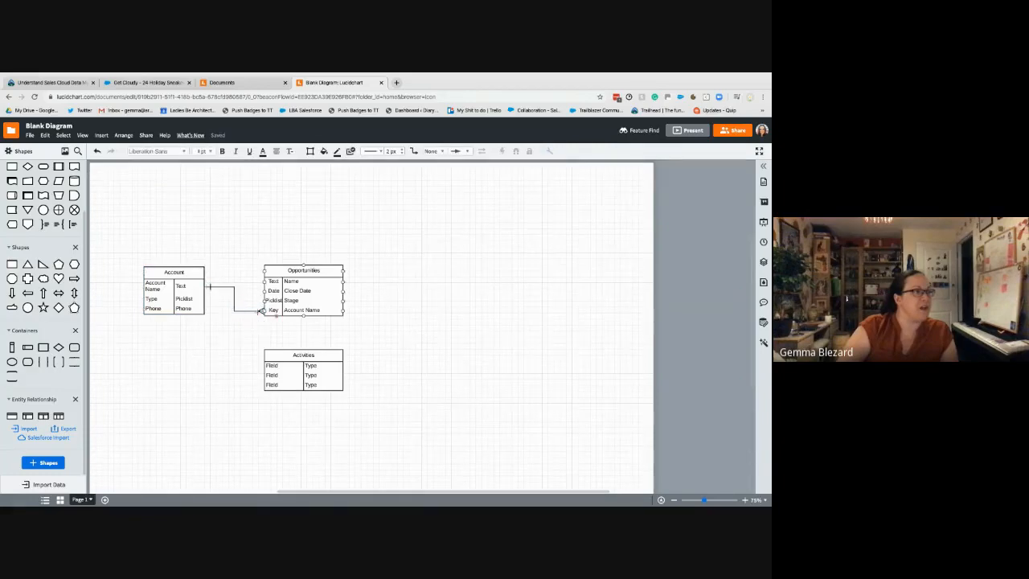
# Move the Account entity down so its Account Name row lines up with the Account Name row of the Opportunities entity
pyautogui.moveTo(194, 273); pyautogui.dragTo(193, 297)
pyautogui.click(233, 314)
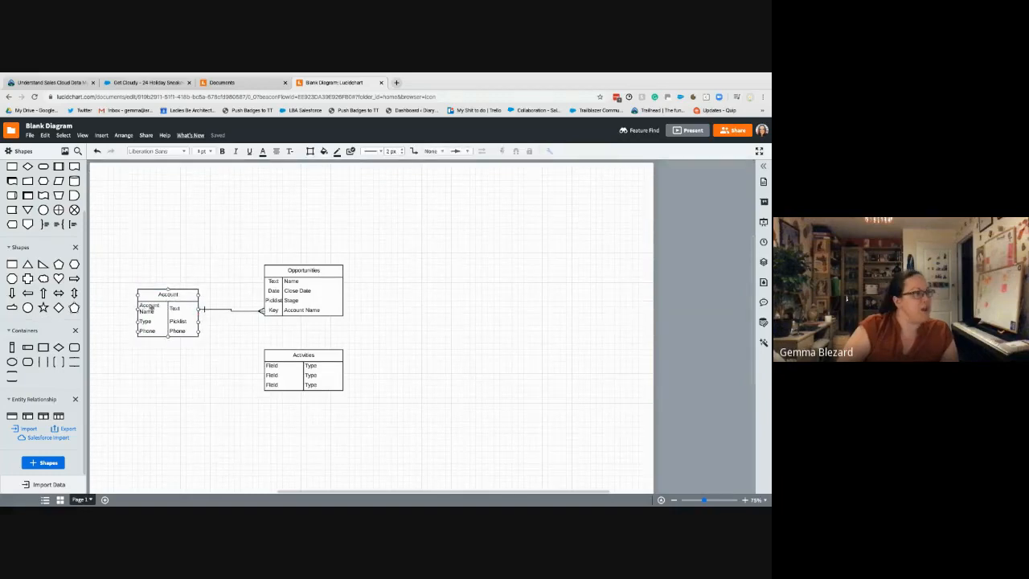
pyautogui.click(193, 309)
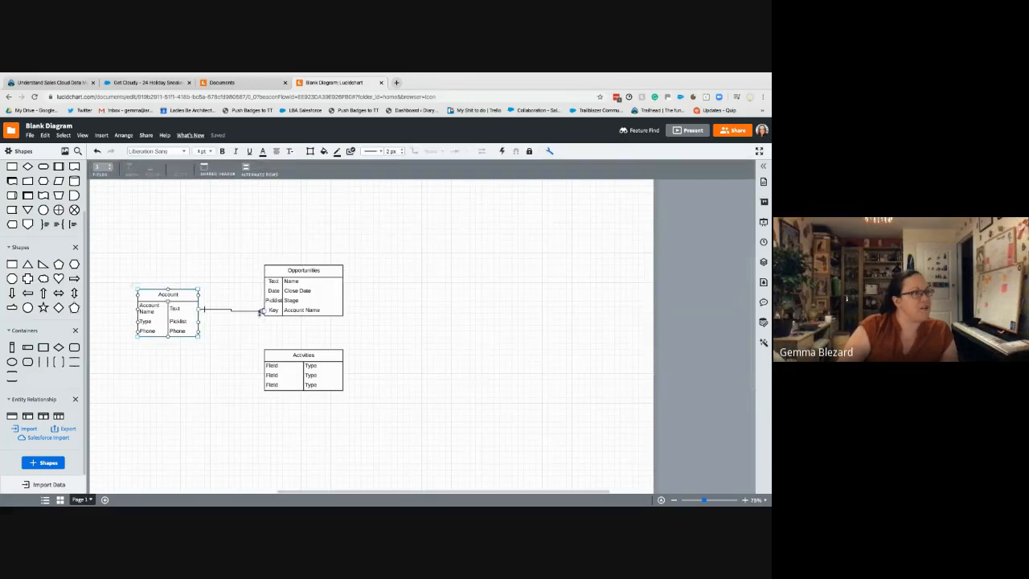
pyautogui.click(259, 311)
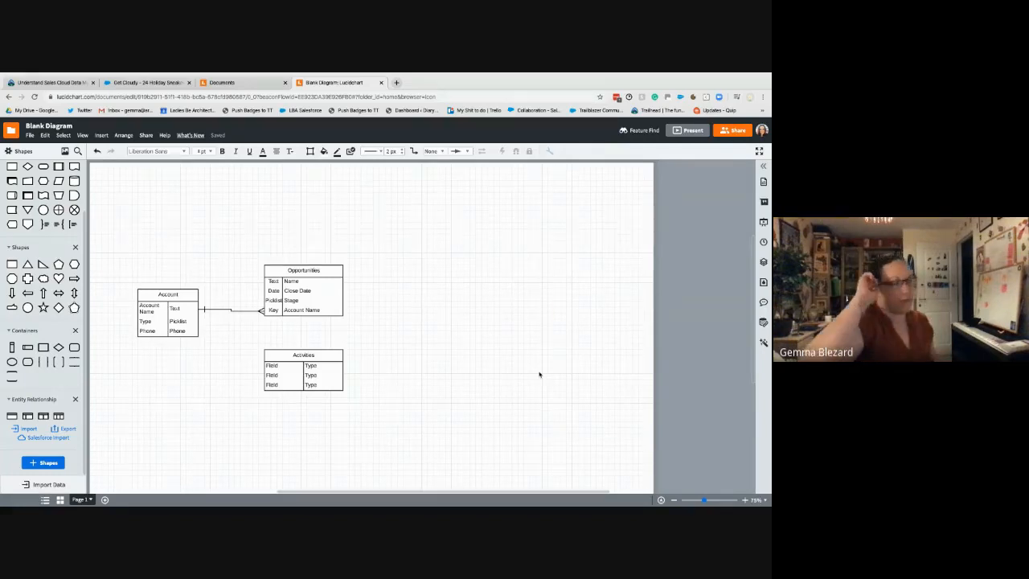
# Name the three fields of the Activities entity Subject, Due Date and Related To
pyautogui.hscroll(1, 243, 165)
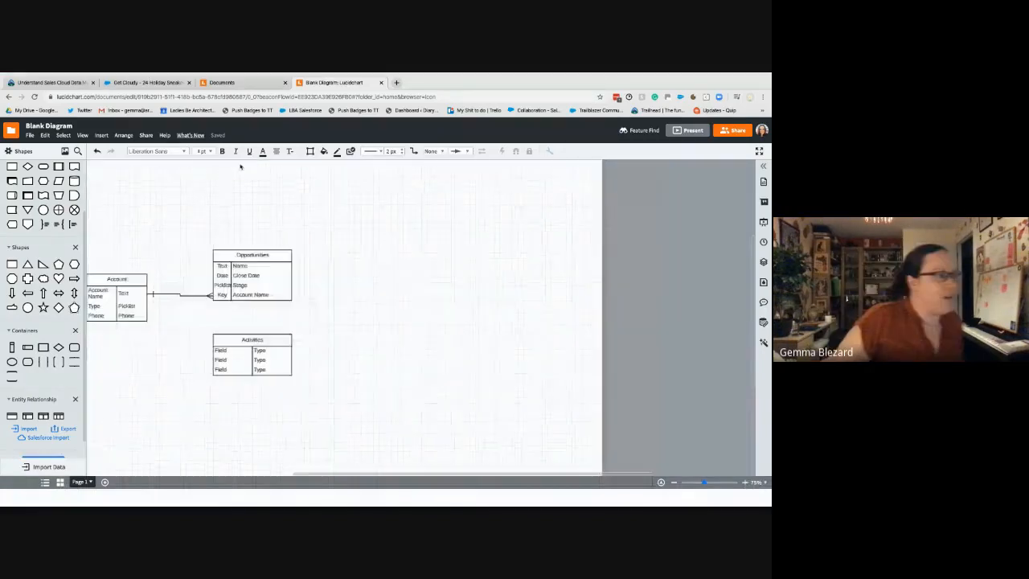
pyautogui.scroll(1, 314, 390)
pyautogui.moveTo(281, 349)
pyautogui.mouseDown()
pyautogui.moveTo(266, 341)
pyautogui.moveTo(386, 313)
pyautogui.moveTo(255, 371)
pyautogui.moveTo(256, 337)
pyautogui.moveTo(273, 336)
pyautogui.mouseUp()
pyautogui.click(279, 359)
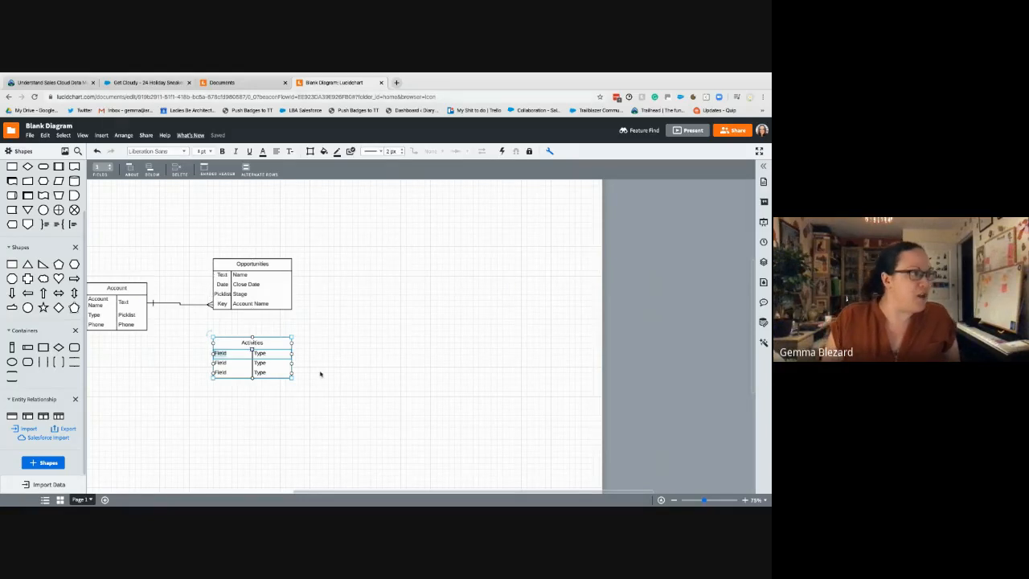
pyautogui.write('S')
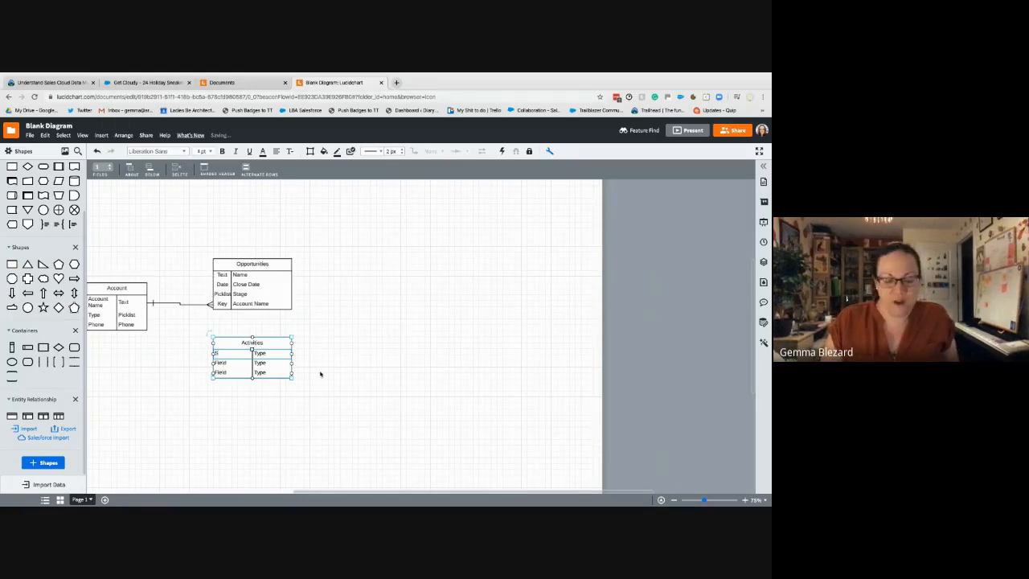
pyautogui.write('ubject')
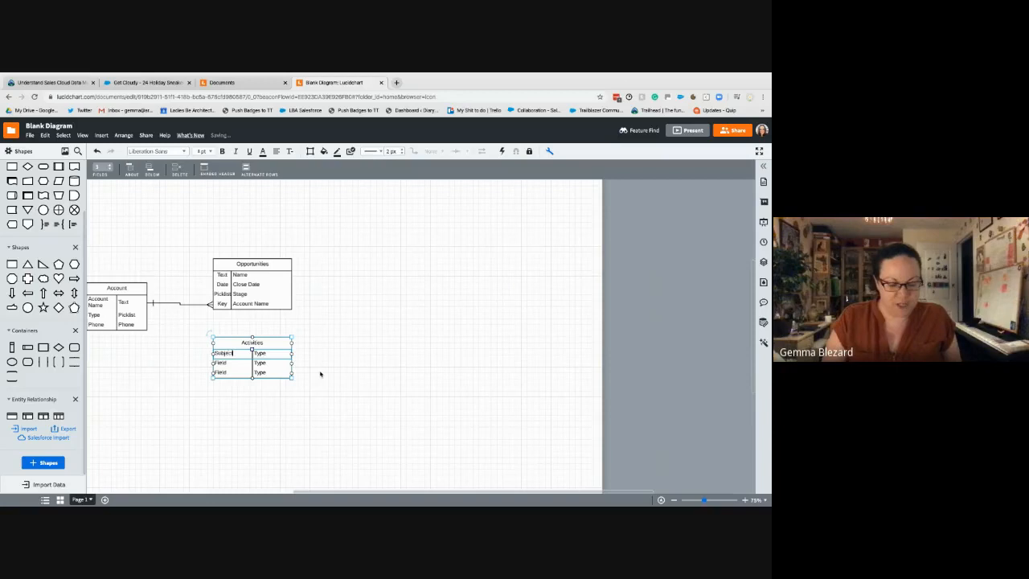
pyautogui.click(218, 364)
pyautogui.write('Da')
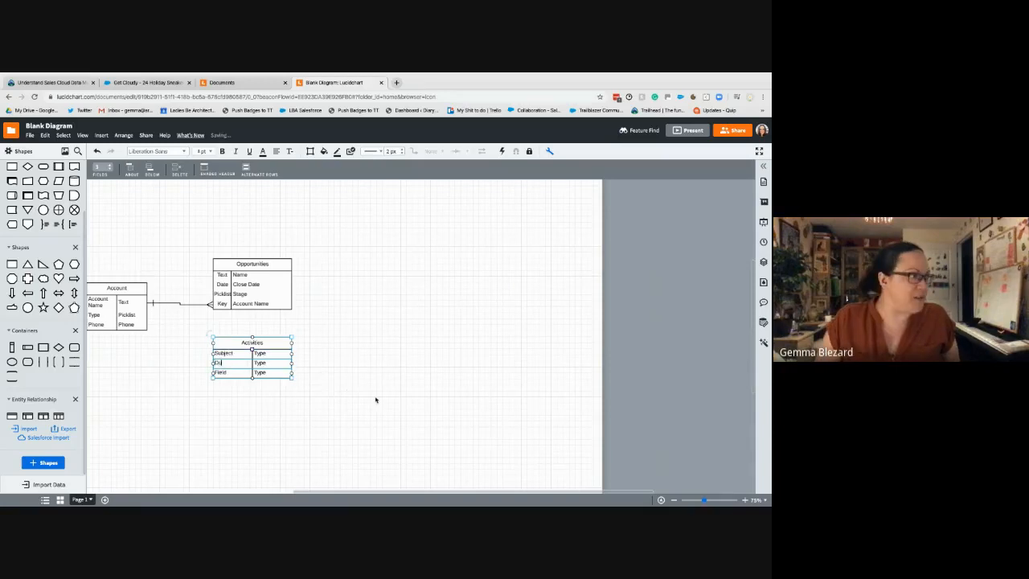
pyautogui.write('e Date')
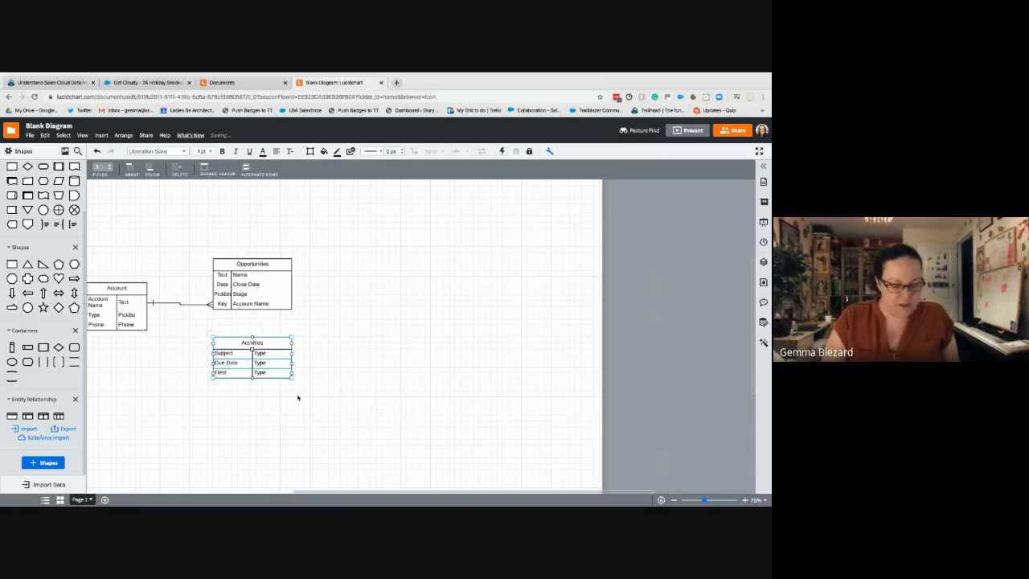
pyautogui.click(234, 373)
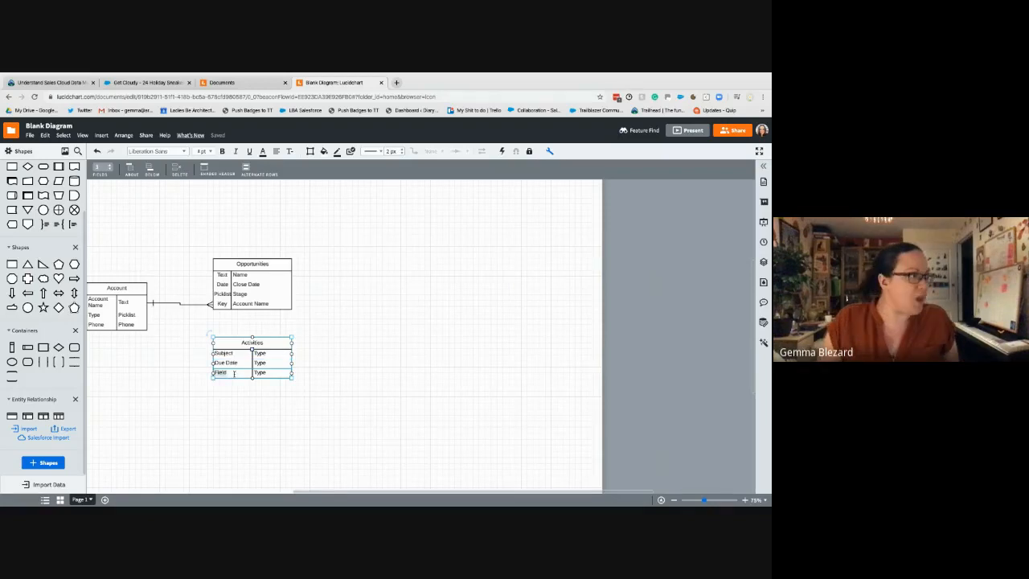
pyautogui.write('Related To')
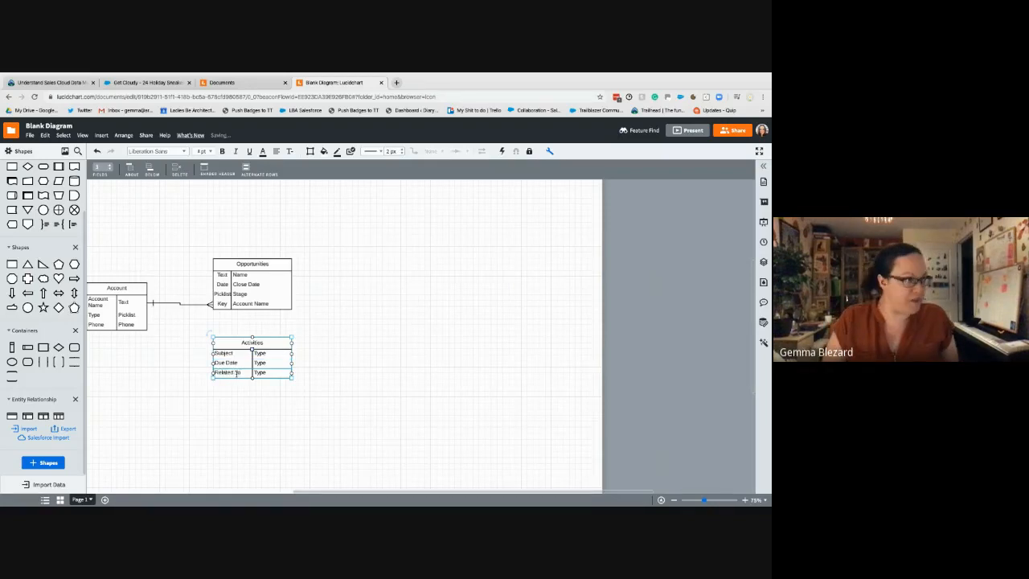
# Add a fourth field below Related To in the Activities entity and name it Name
pyautogui.click(269, 374)
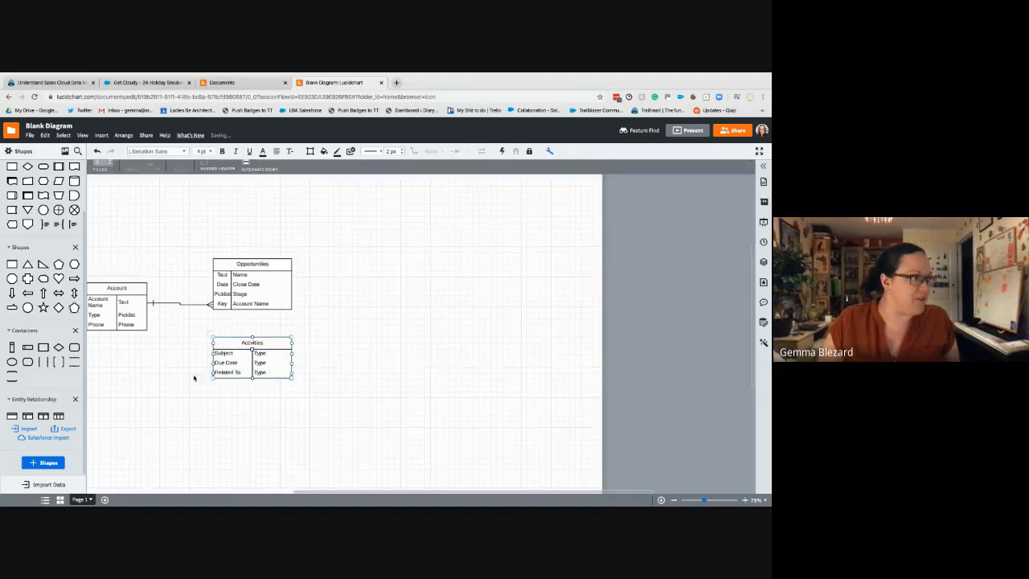
pyautogui.click(234, 375)
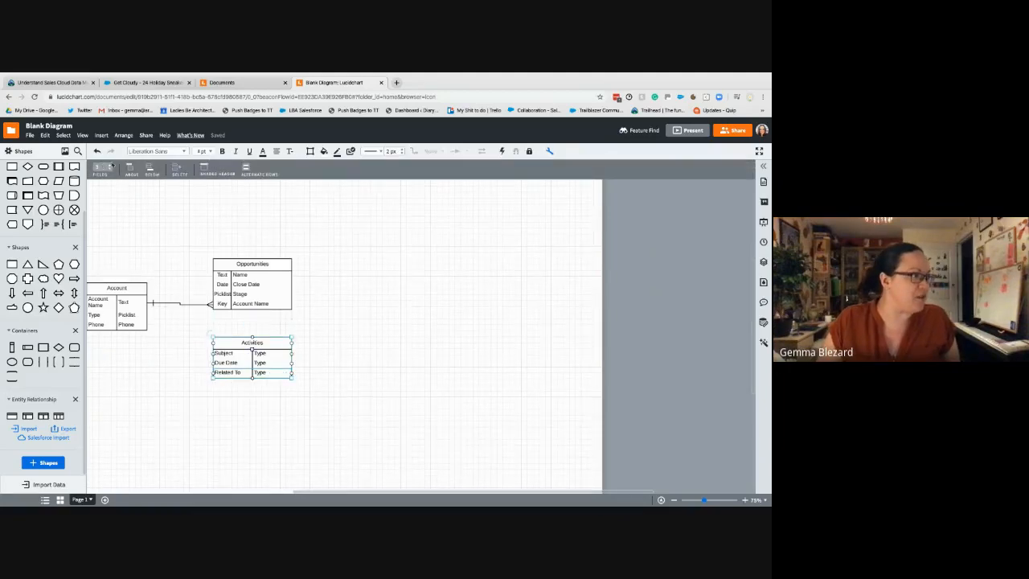
pyautogui.click(110, 166)
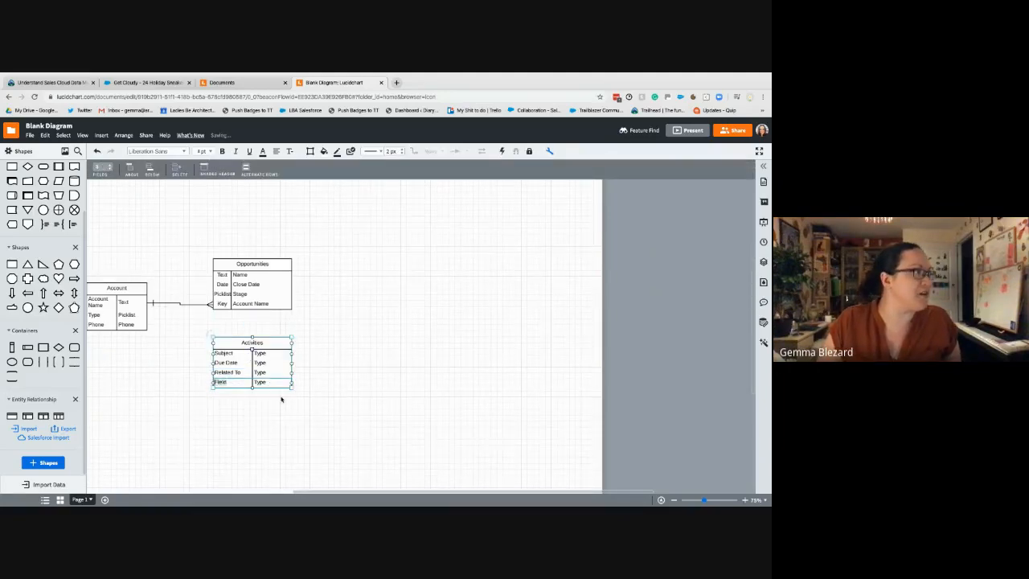
pyautogui.write('Name')
pyautogui.press('Tab')
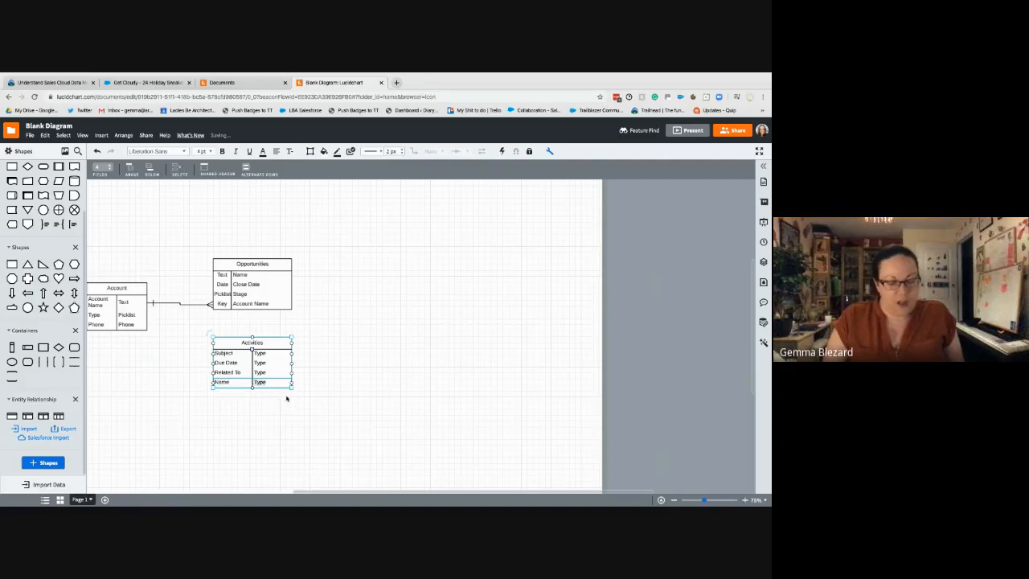
pyautogui.click(281, 411)
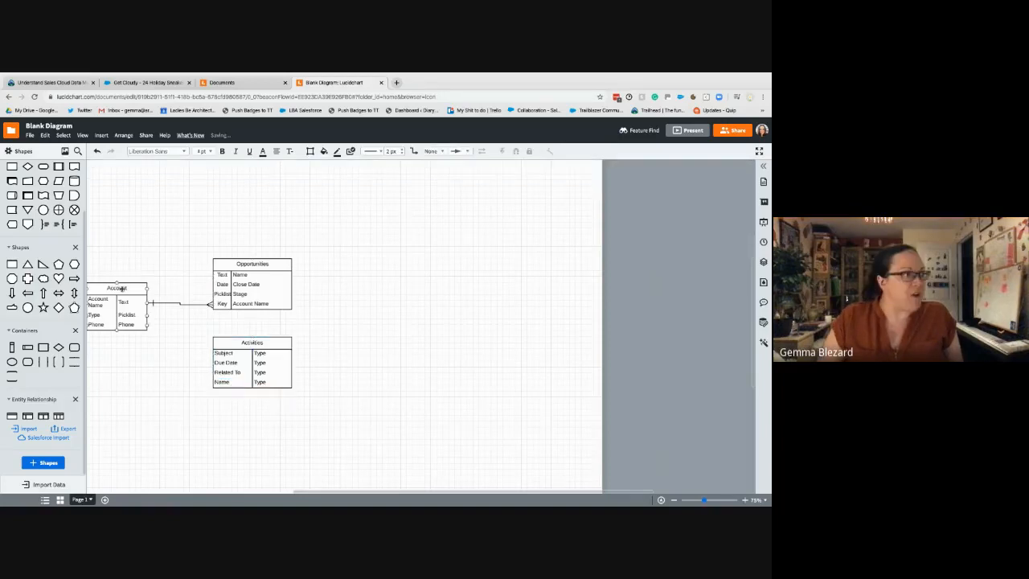
# Shift the Account entity slightly right and down, and move the Activities entity to the lower right of Opportunities
pyautogui.moveTo(121, 288); pyautogui.dragTo(155, 306)
pyautogui.moveTo(219, 343); pyautogui.dragTo(386, 341)
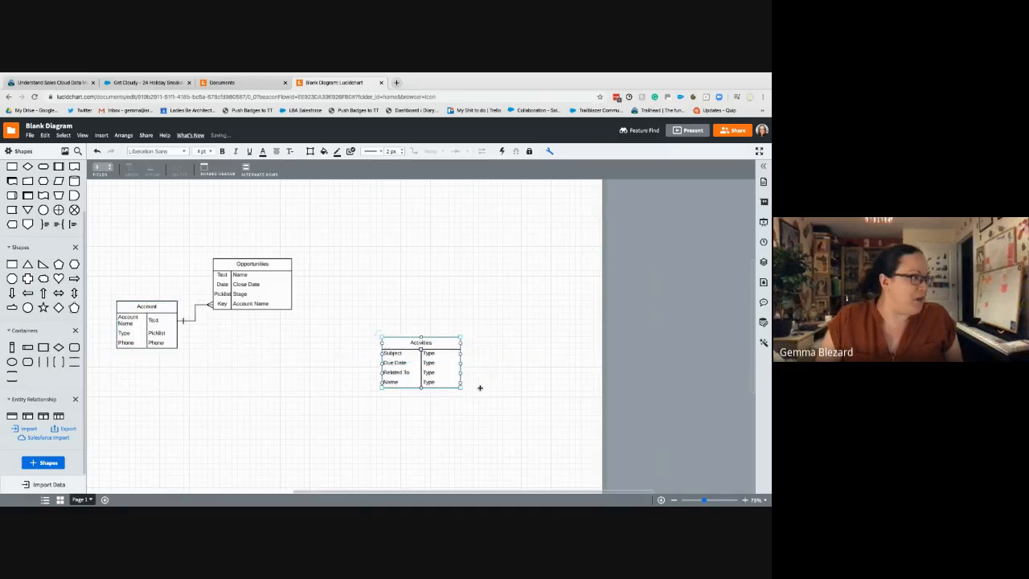
pyautogui.click(411, 375)
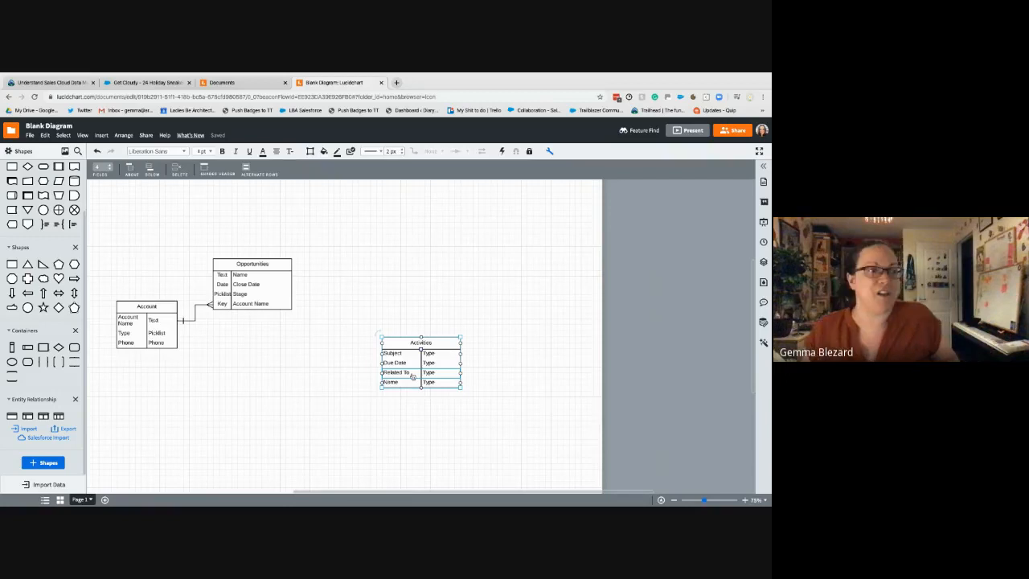
pyautogui.click(346, 362)
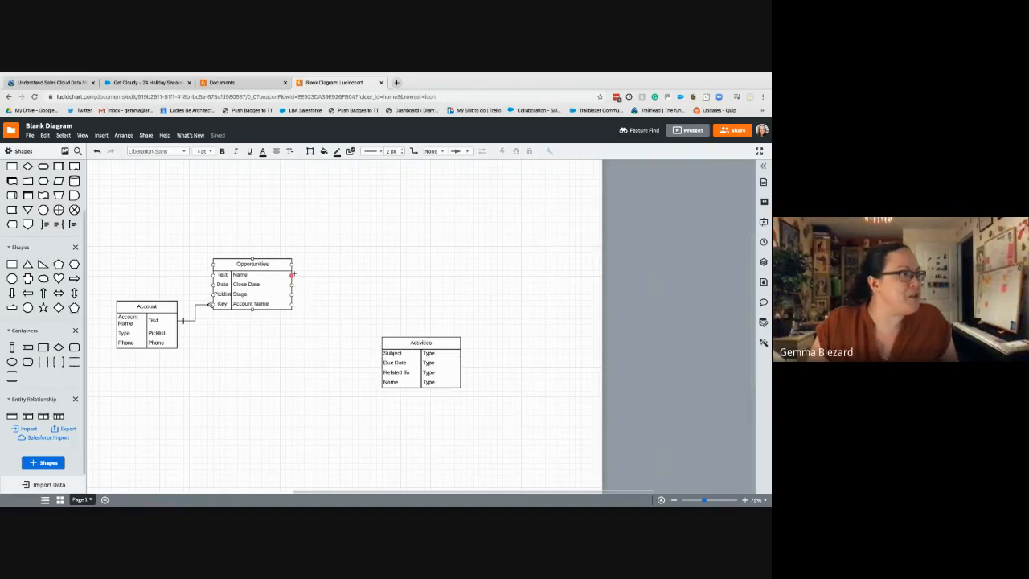
# Connect the Opportunities Name row and the Account entity's Account Name row to the Related To row of Activities
pyautogui.moveTo(292, 275); pyautogui.dragTo(379, 373)
pyautogui.click(356, 398)
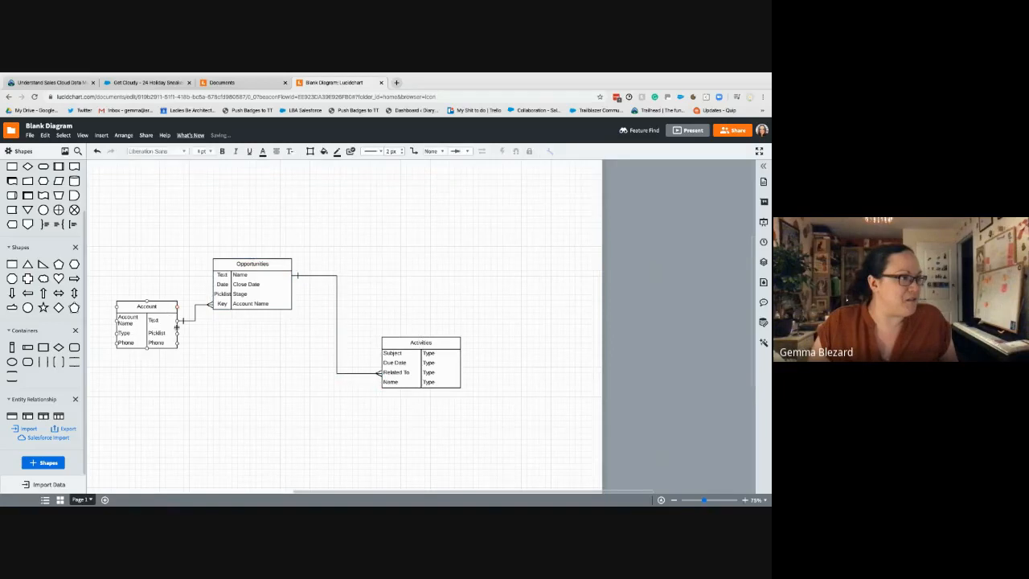
pyautogui.moveTo(182, 320); pyautogui.dragTo(378, 372)
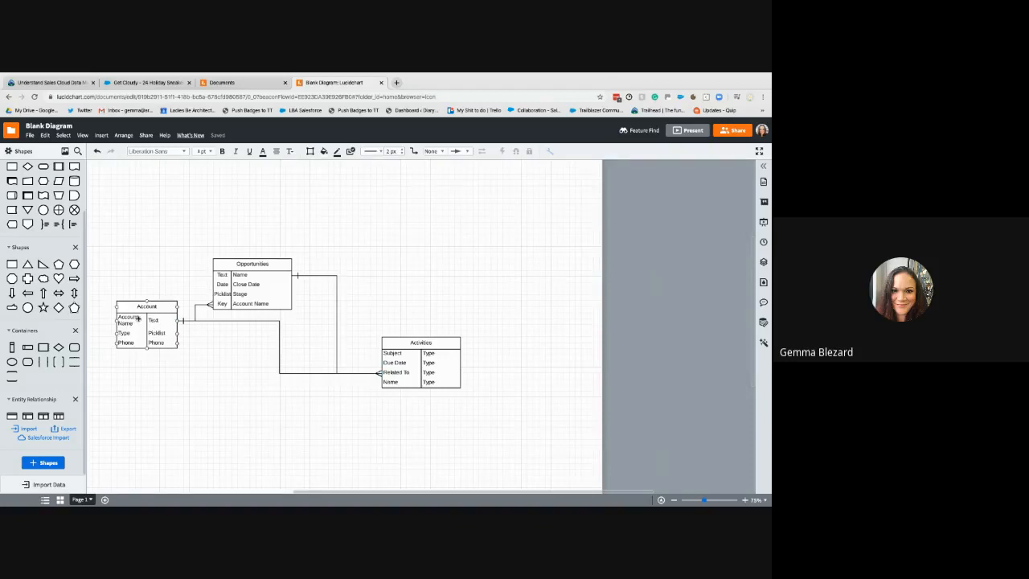
# Place the Account entity below Opportunities and raise the Activities entity to sit between their levels on the right
pyautogui.moveTo(137, 315); pyautogui.dragTo(218, 393)
pyautogui.click(297, 361)
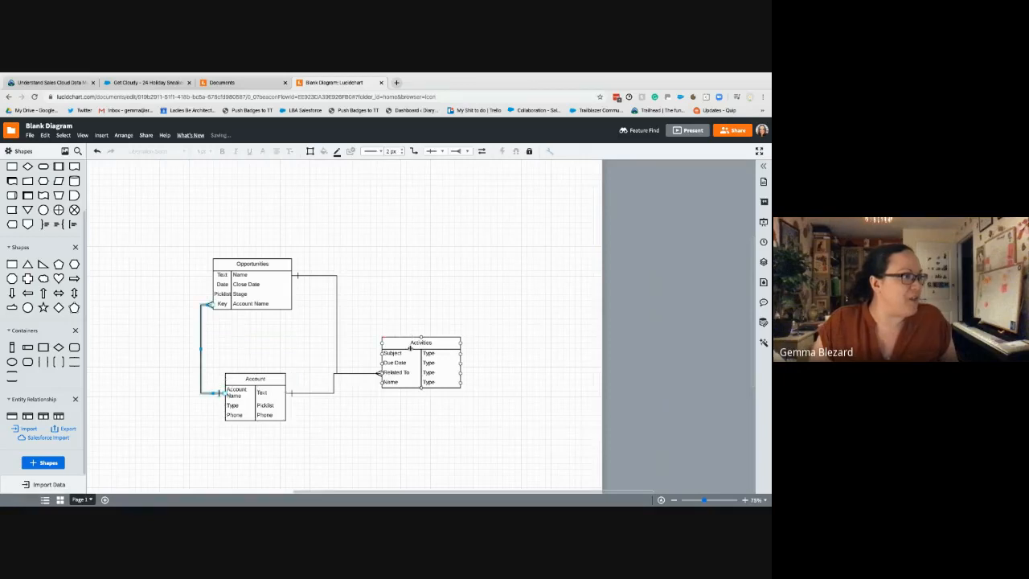
pyautogui.moveTo(408, 346); pyautogui.dragTo(402, 309)
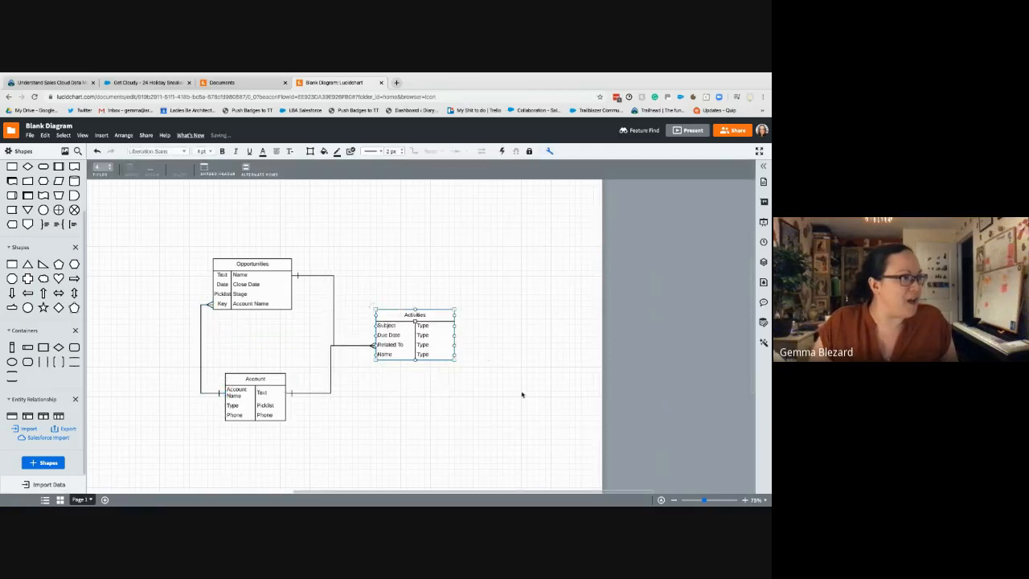
pyautogui.click(521, 394)
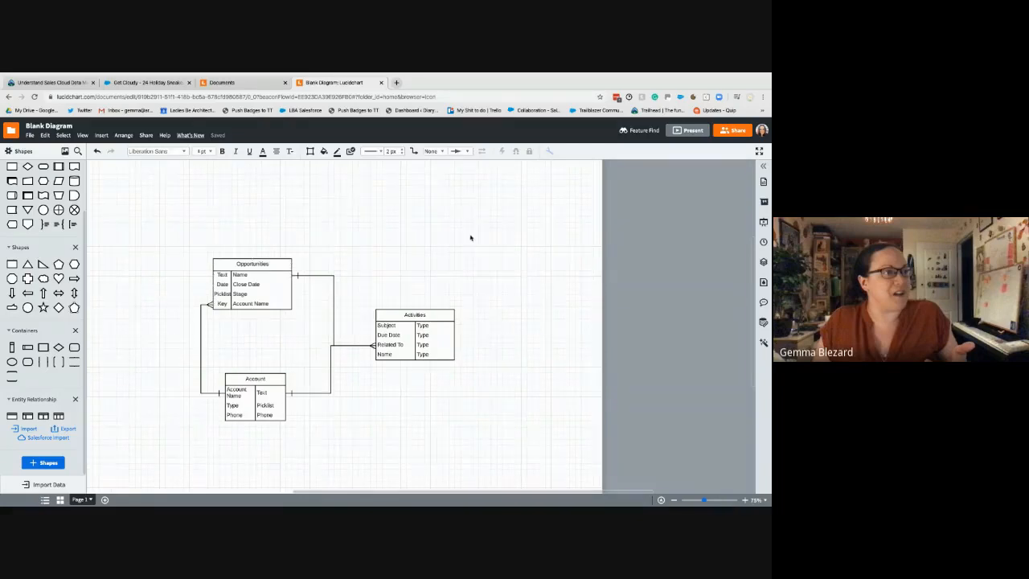
# Return to the Trailhead unit and read through standard objects, standard fields and editing objects down to the challenge questions
pyautogui.click(145, 81)
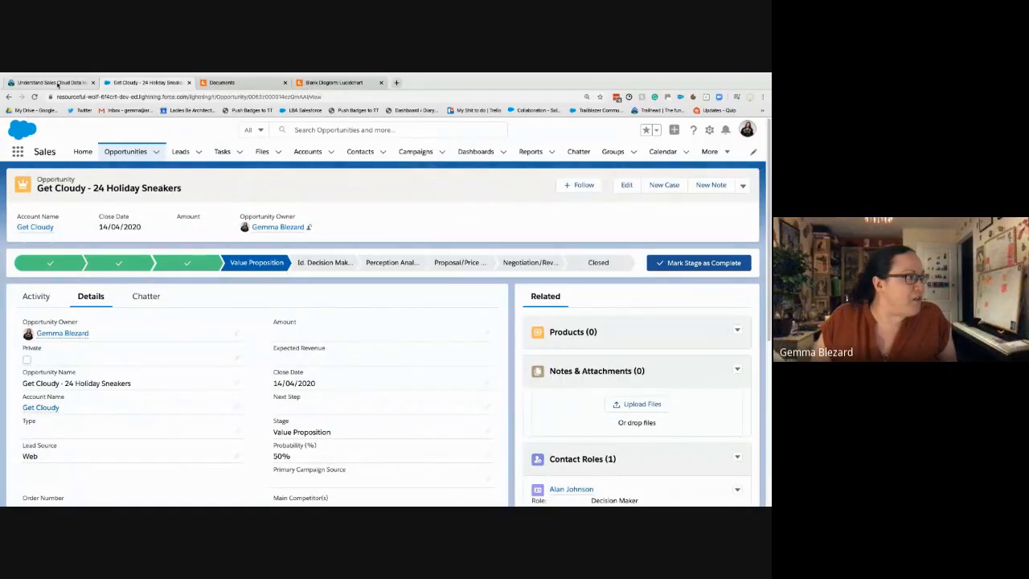
pyautogui.click(57, 83)
pyautogui.scroll(-2, 105, 355)
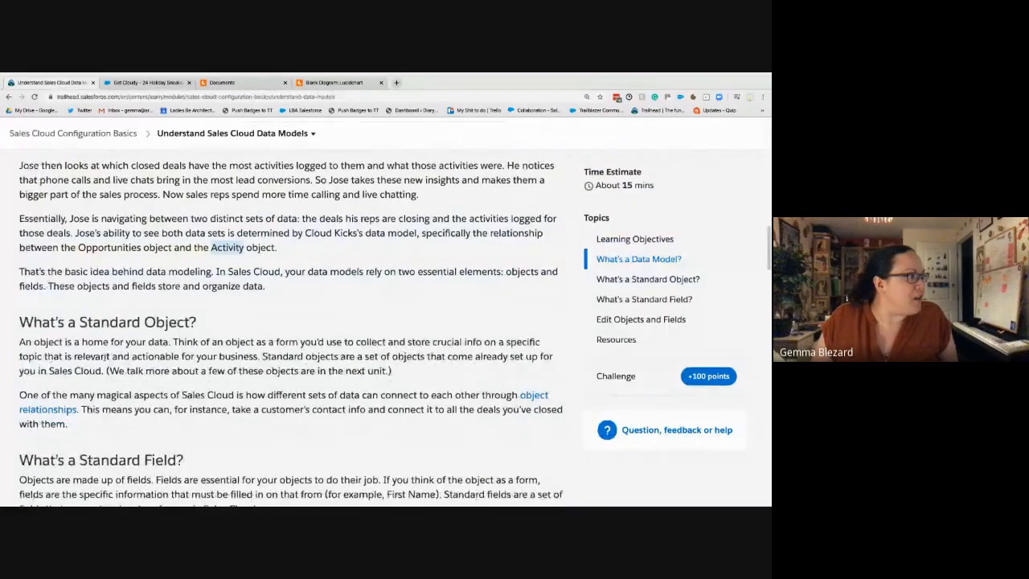
pyautogui.scroll(-2, 105, 354)
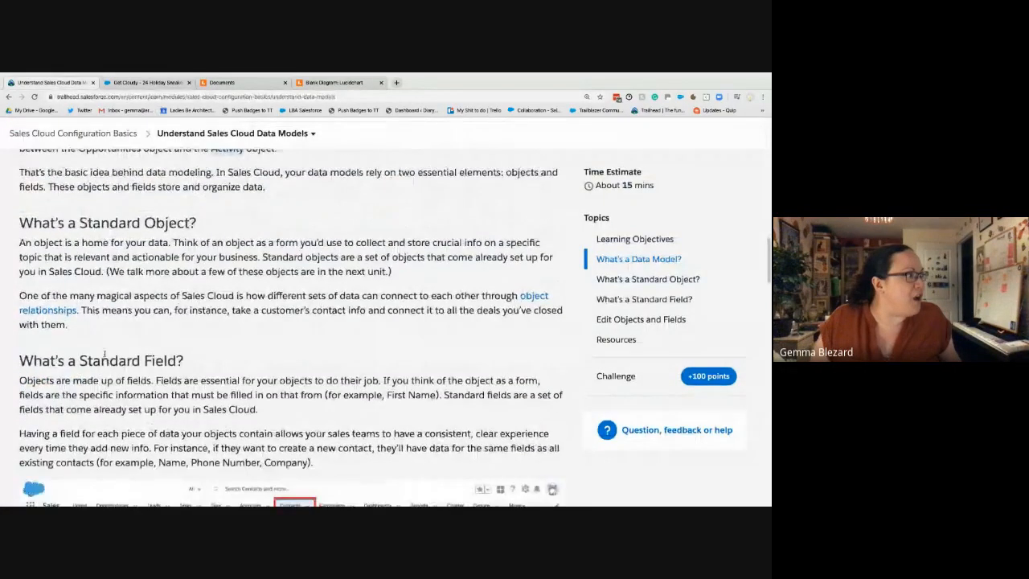
pyautogui.scroll(-5, 105, 356)
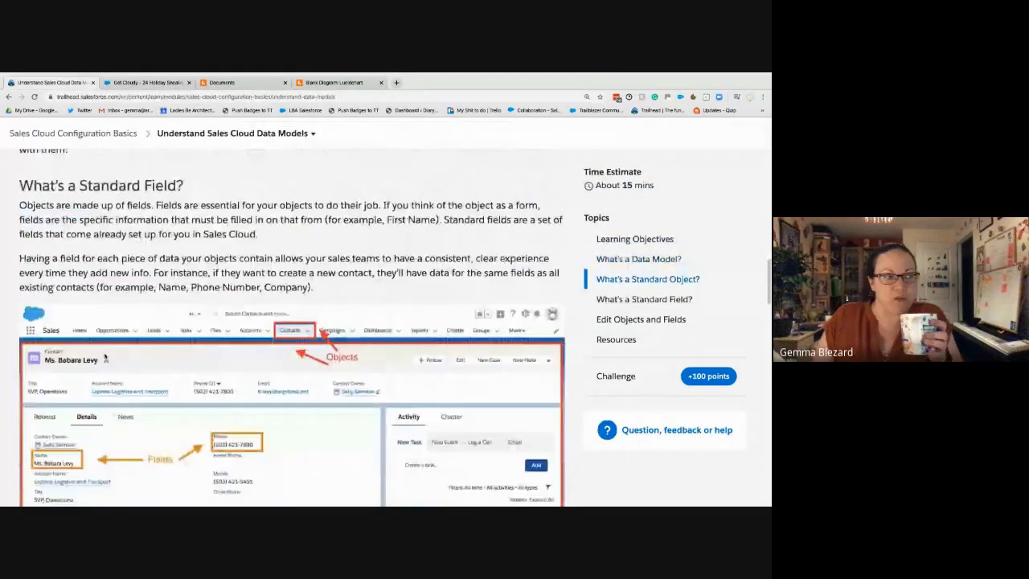
pyautogui.scroll(-2, 105, 357)
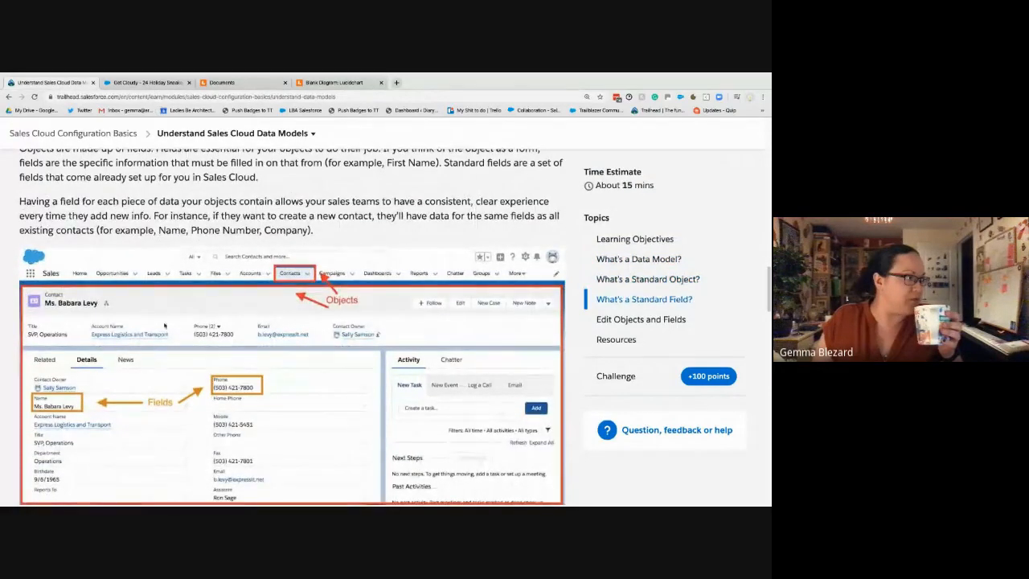
pyautogui.scroll(-1, 161, 322)
pyautogui.scroll(-2, 105, 359)
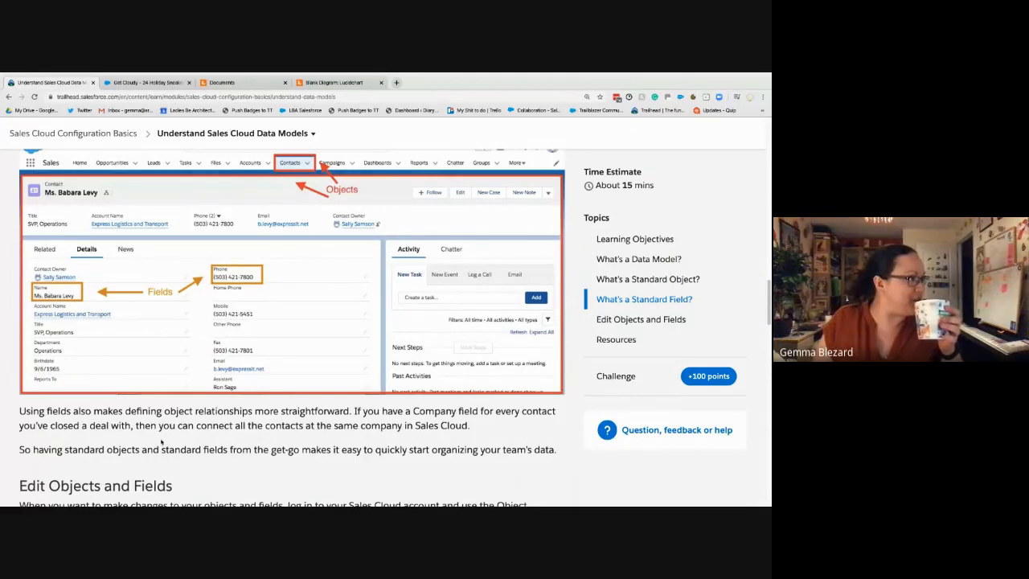
pyautogui.scroll(-5, 160, 441)
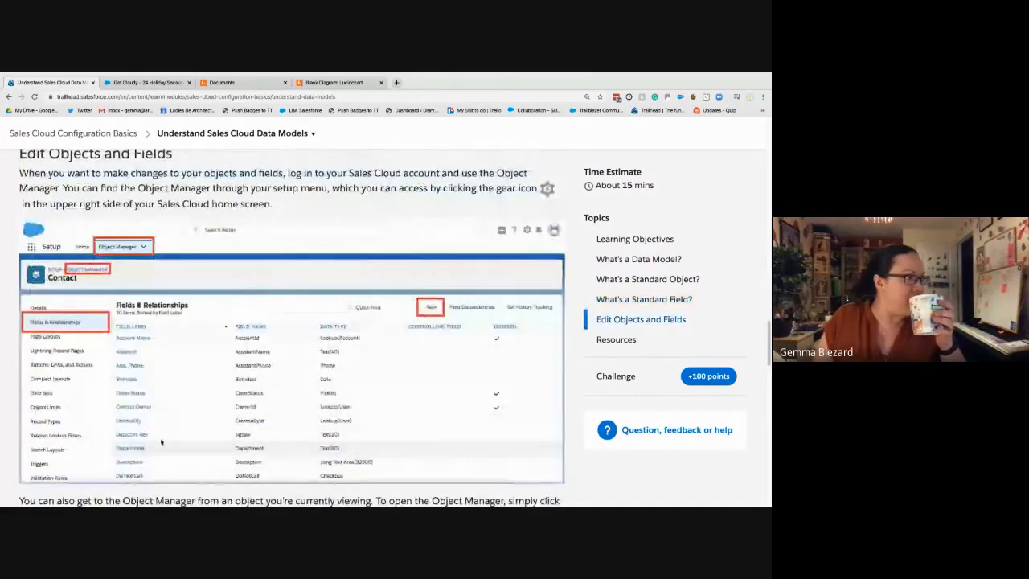
pyautogui.scroll(-4, 161, 441)
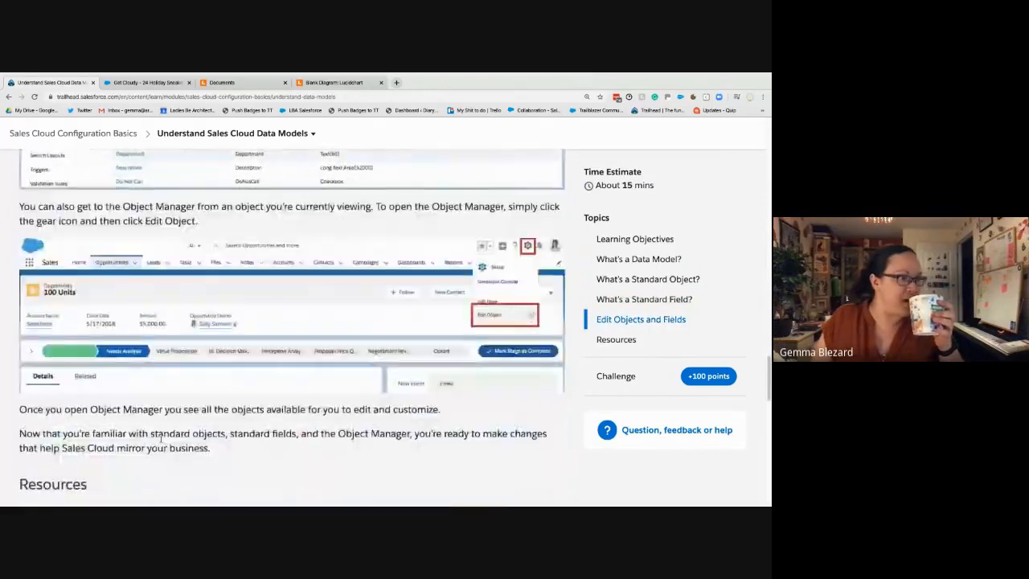
pyautogui.scroll(-7, 161, 441)
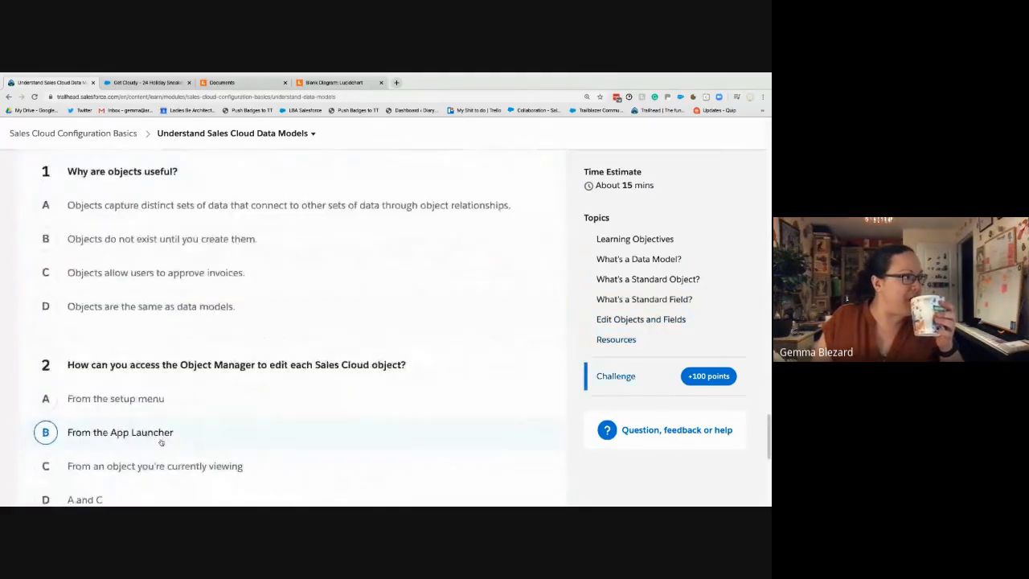
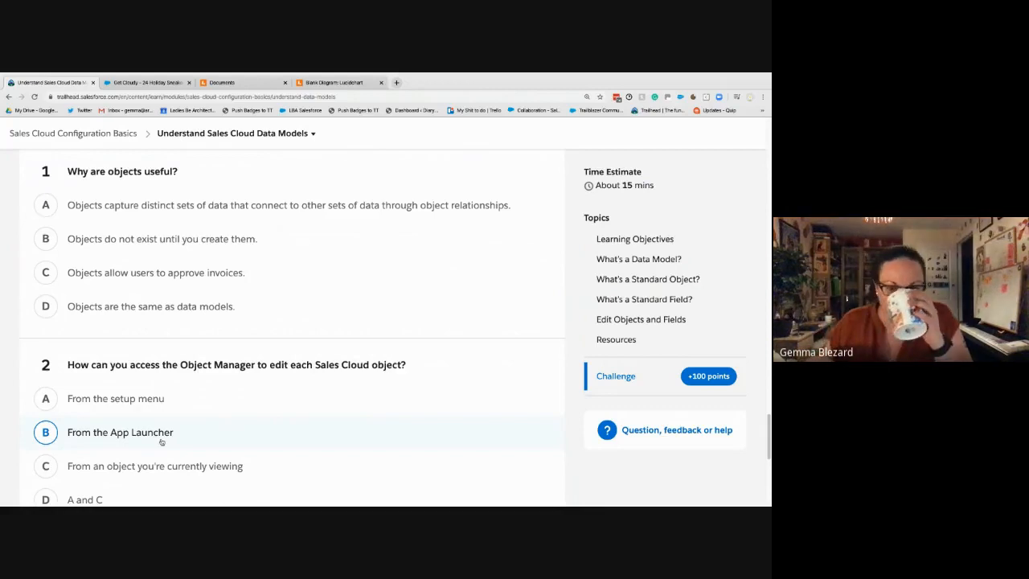
pyautogui.scroll(-2, 161, 441)
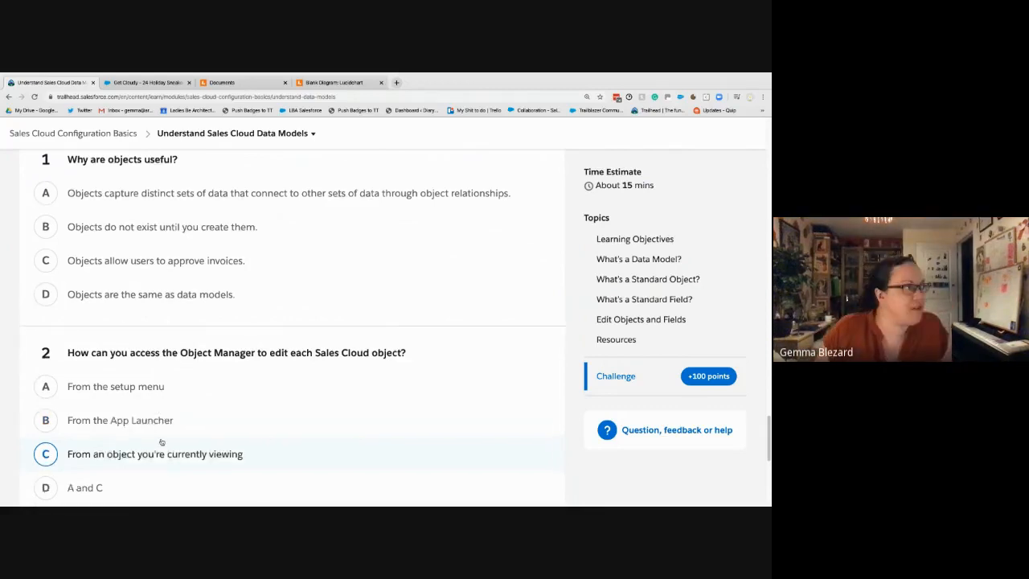
# Answer the quiz: choose option A on why objects are useful and option D, "A and C", for accessing the Object Manager
pyautogui.scroll(6, 135, 325)
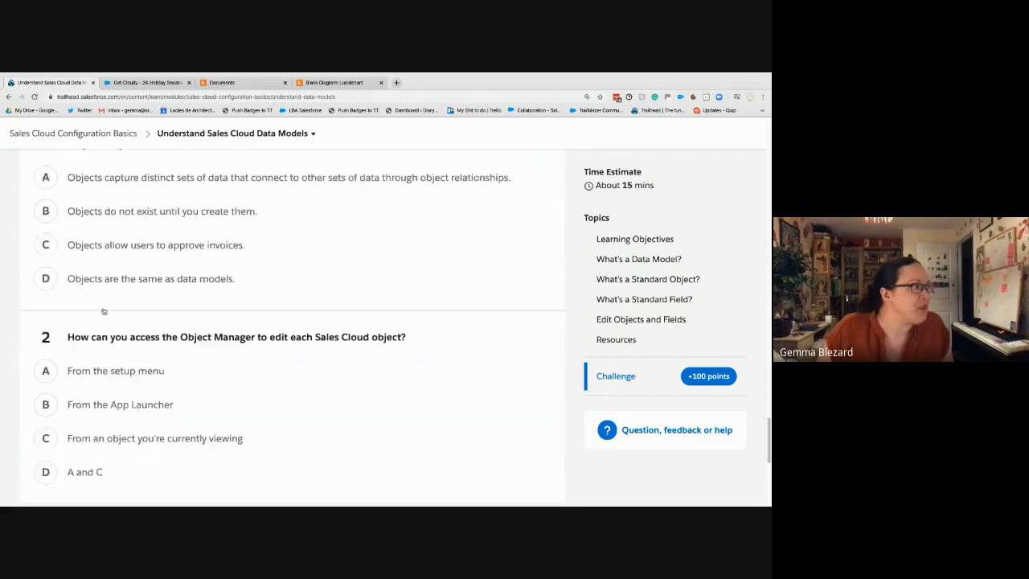
pyautogui.scroll(-2, 129, 405)
pyautogui.click(129, 405)
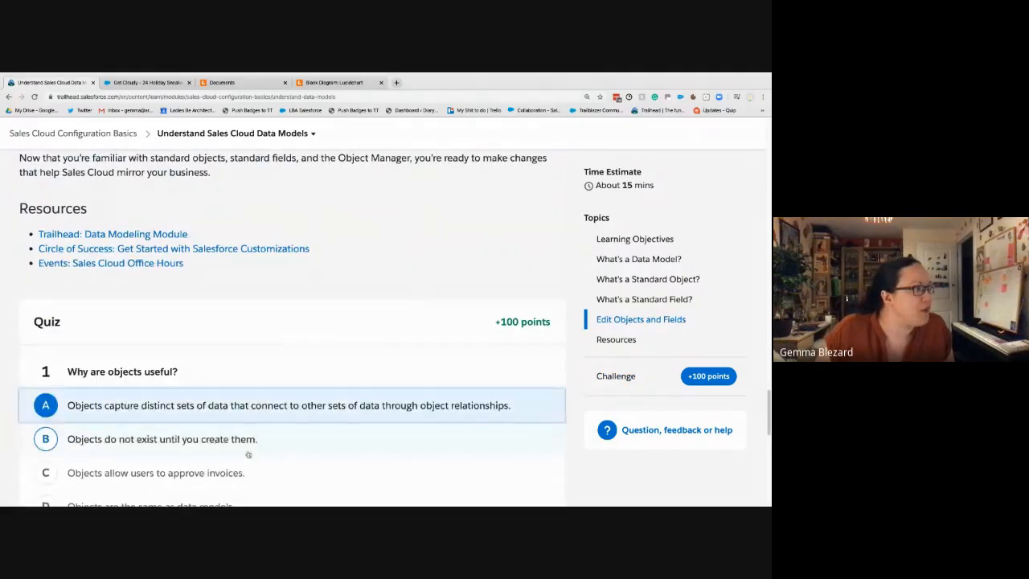
pyautogui.scroll(-2, 249, 455)
pyautogui.scroll(-3, 248, 455)
pyautogui.scroll(1, 248, 454)
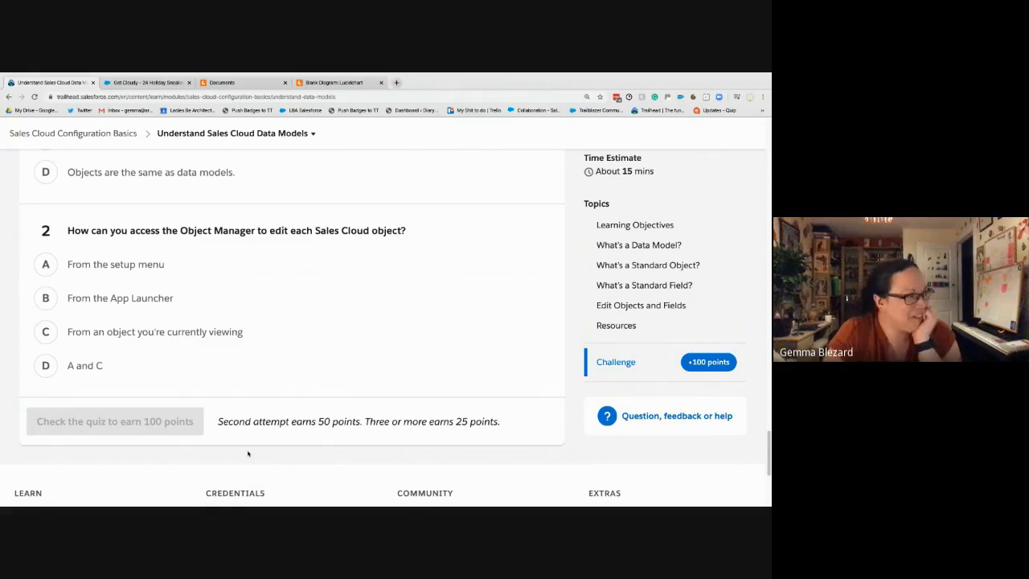
pyautogui.click(102, 369)
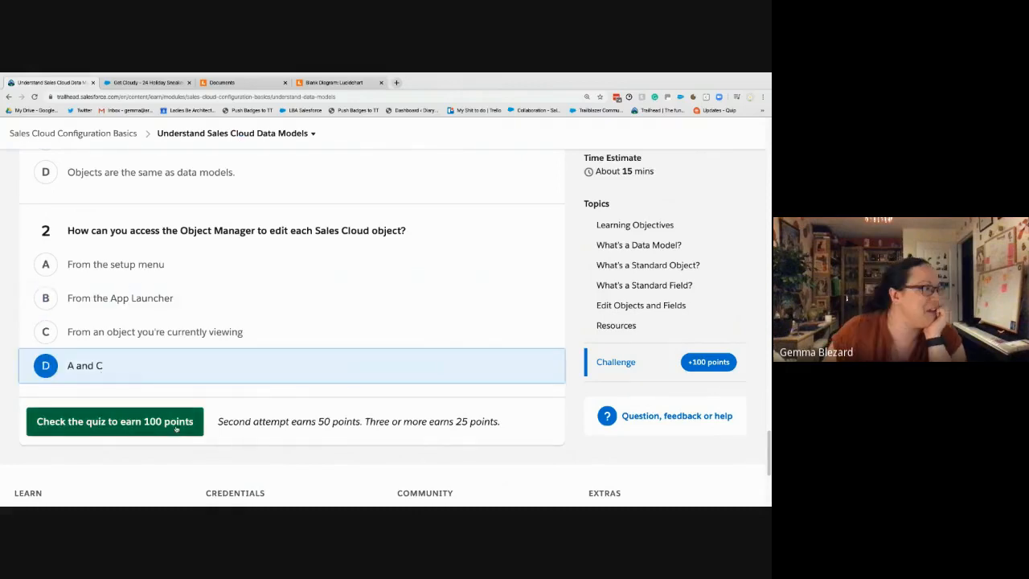
# Open Setup from the Get Cloudy - 24 Holiday Sneakers opportunity in Salesforce, and return to the Trailhead quiz
pyautogui.click(137, 82)
pyautogui.click(710, 131)
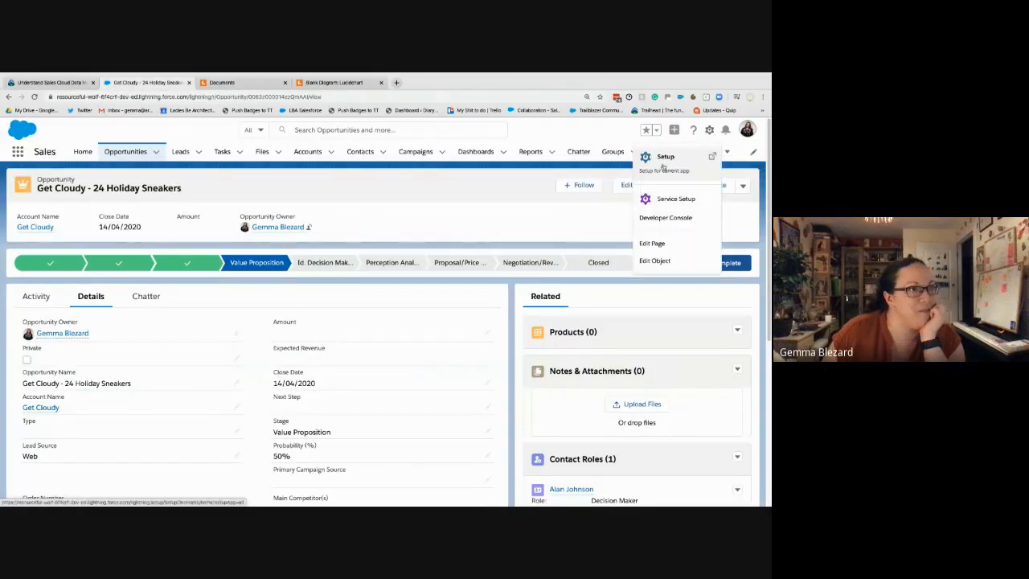
pyautogui.click(659, 157)
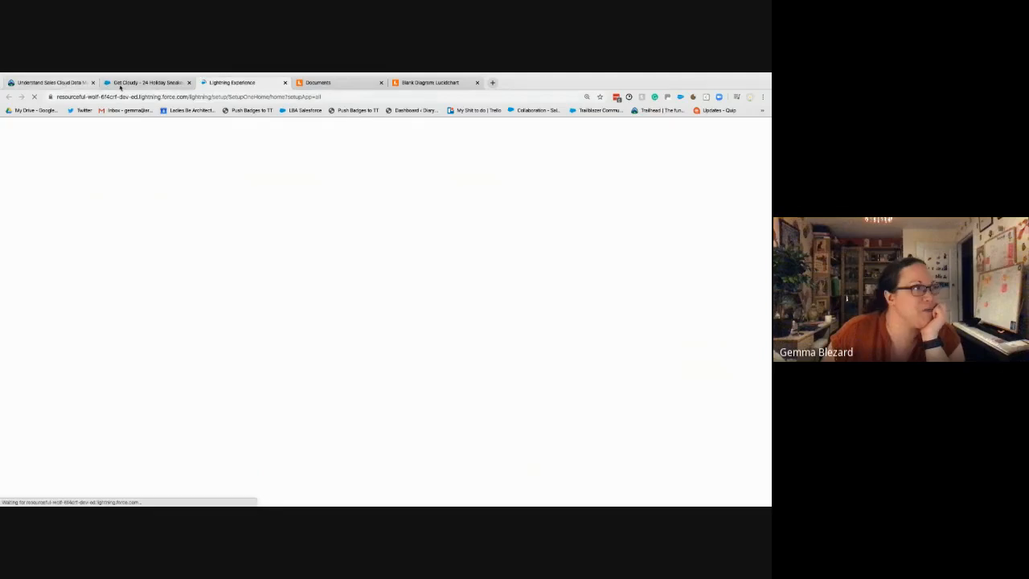
pyautogui.click(64, 83)
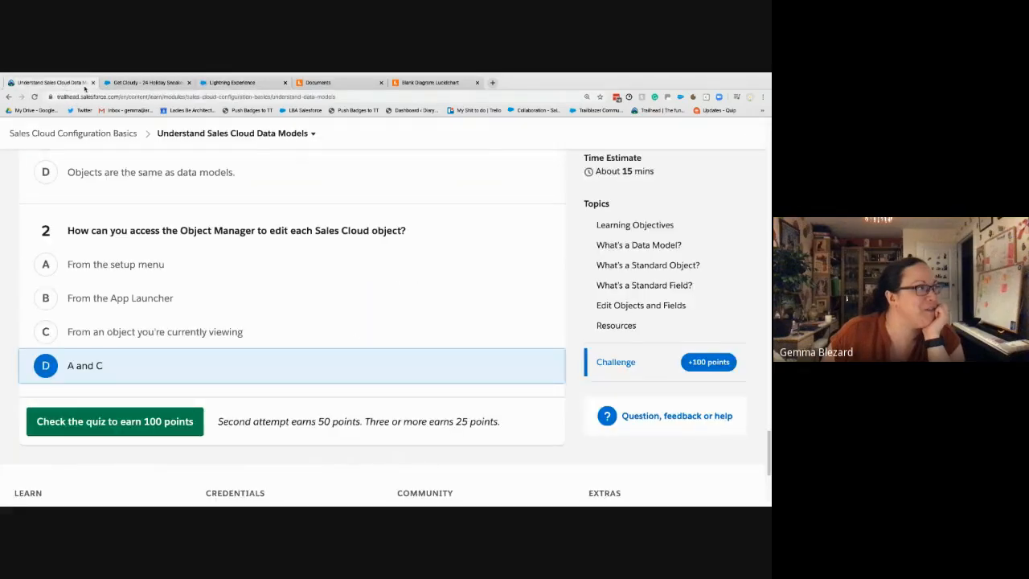
# Go back to the Get Cloudy opportunity, open its object for editing in Object Manager, and return to the record
pyautogui.click(171, 83)
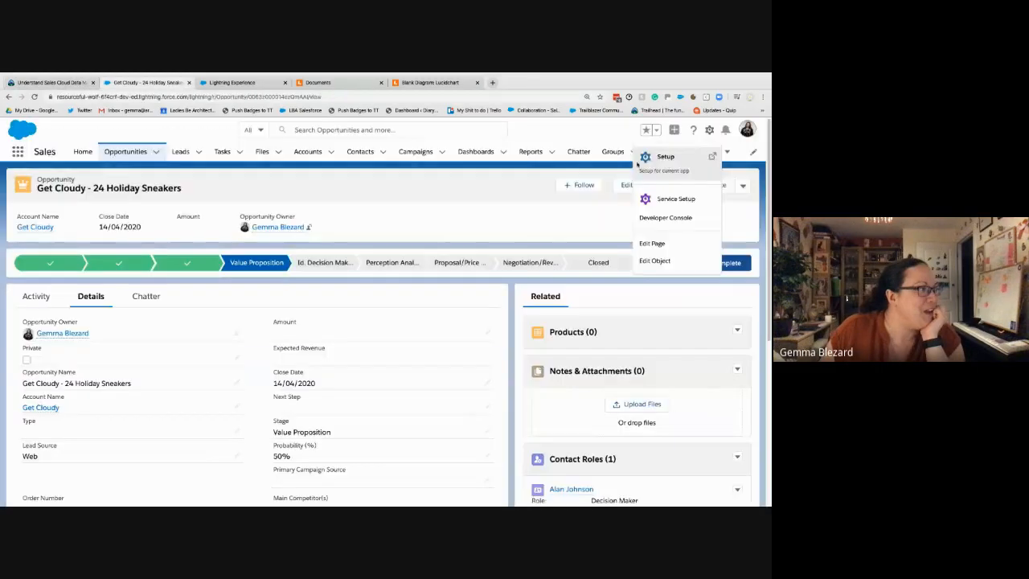
pyautogui.click(710, 130)
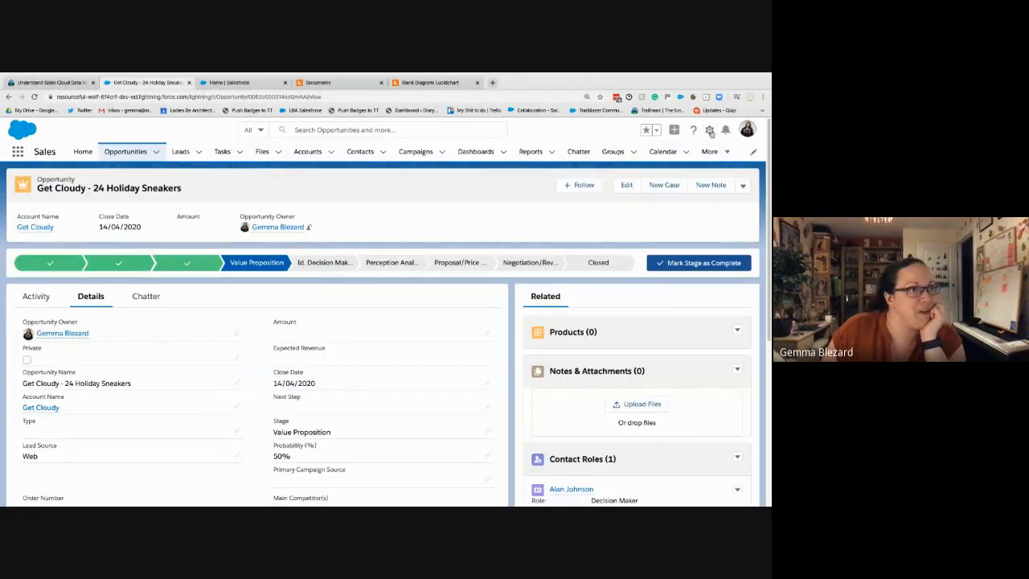
pyautogui.click(711, 131)
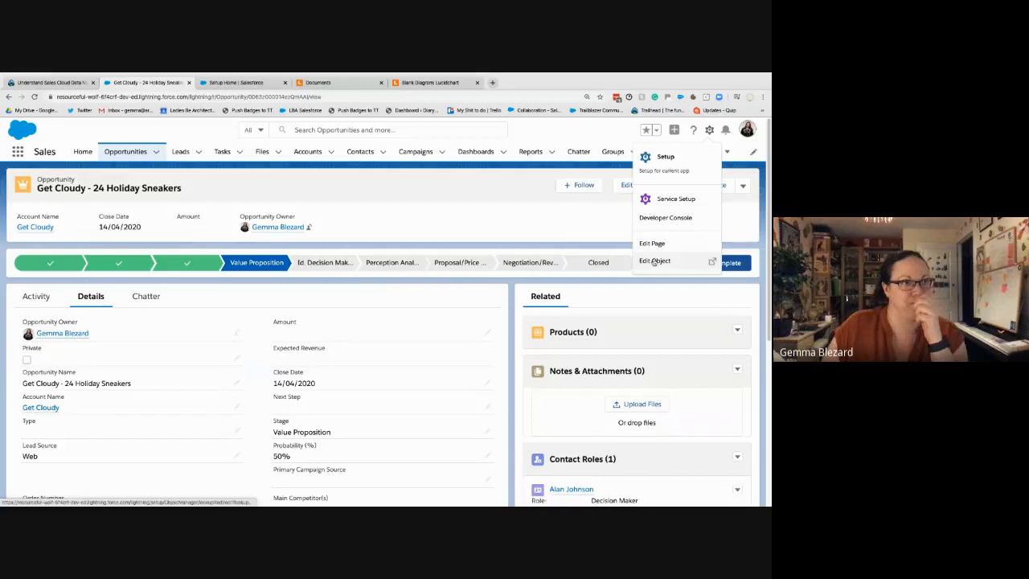
pyautogui.click(655, 261)
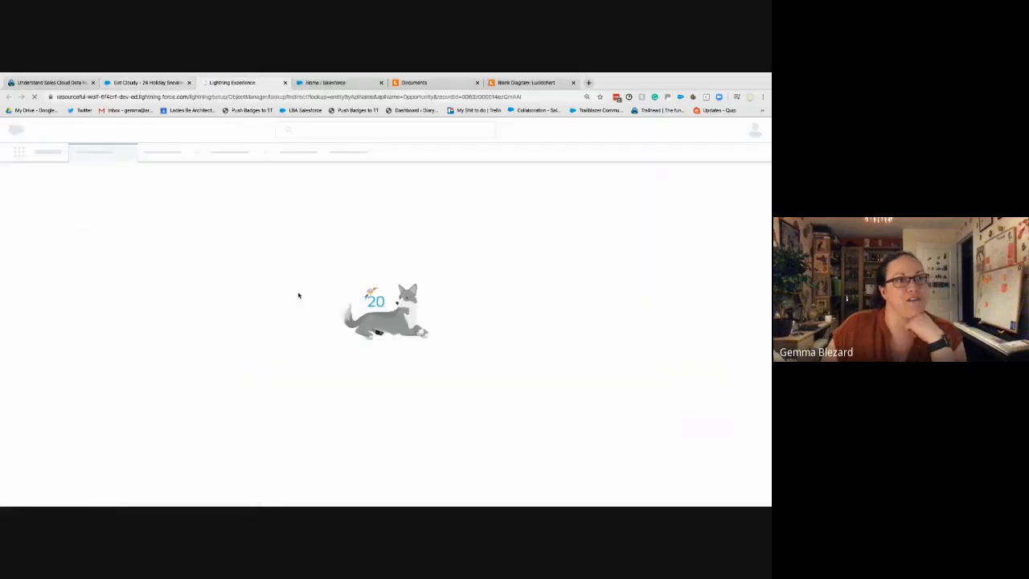
pyautogui.click(129, 82)
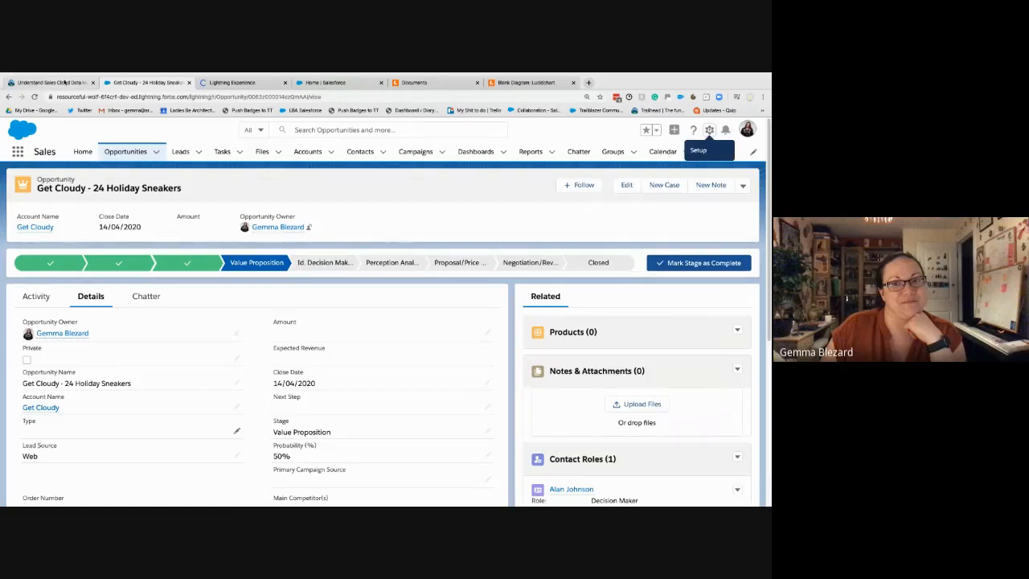
# Review and submit the two quiz answers in Trailhead, and start the next unit, Customize Sales Cloud for Your Business
pyautogui.click(64, 82)
pyautogui.scroll(-3, 89, 324)
pyautogui.scroll(3, 153, 346)
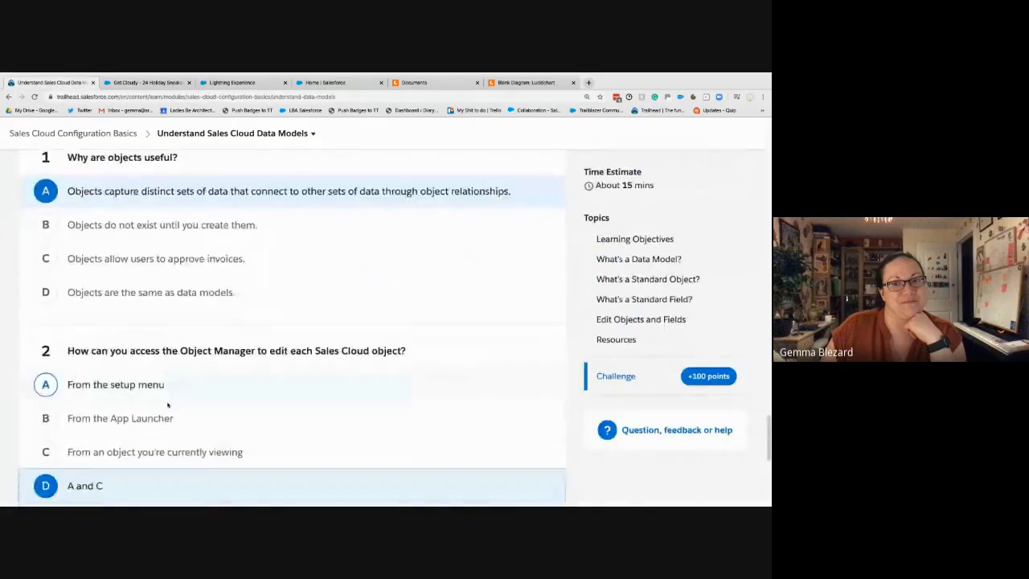
pyautogui.scroll(-2, 132, 403)
pyautogui.click(135, 399)
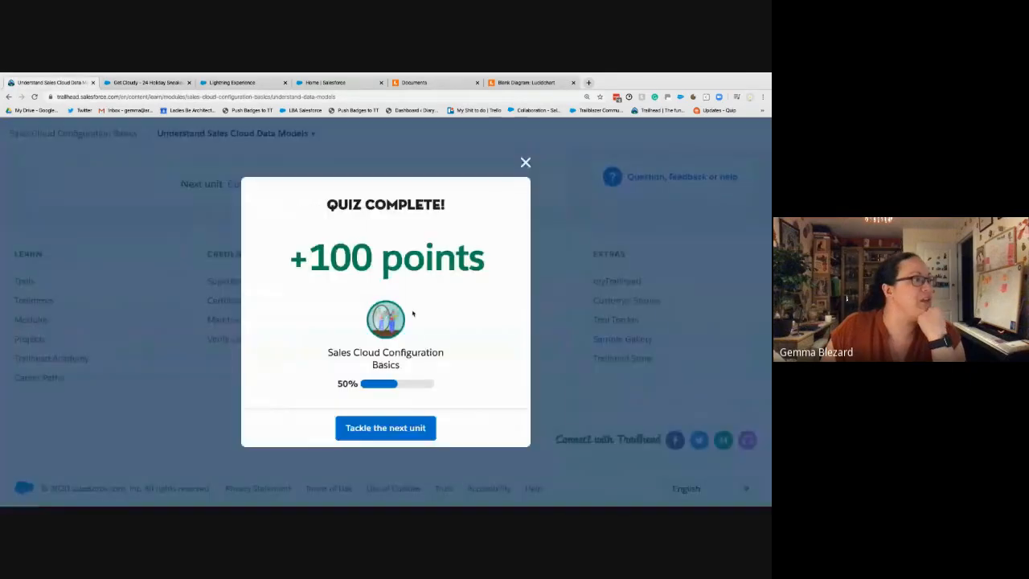
pyautogui.click(378, 417)
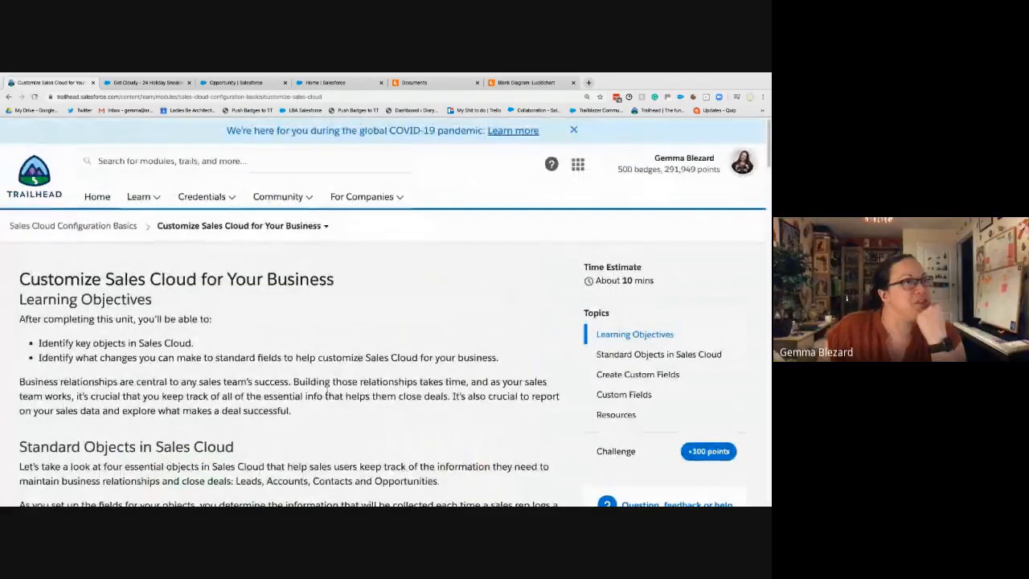
# Read the unit's learning objectives and the Standard Objects section covering Leads, Accounts, Contacts and Opportunities
pyautogui.scroll(-2, 345, 381)
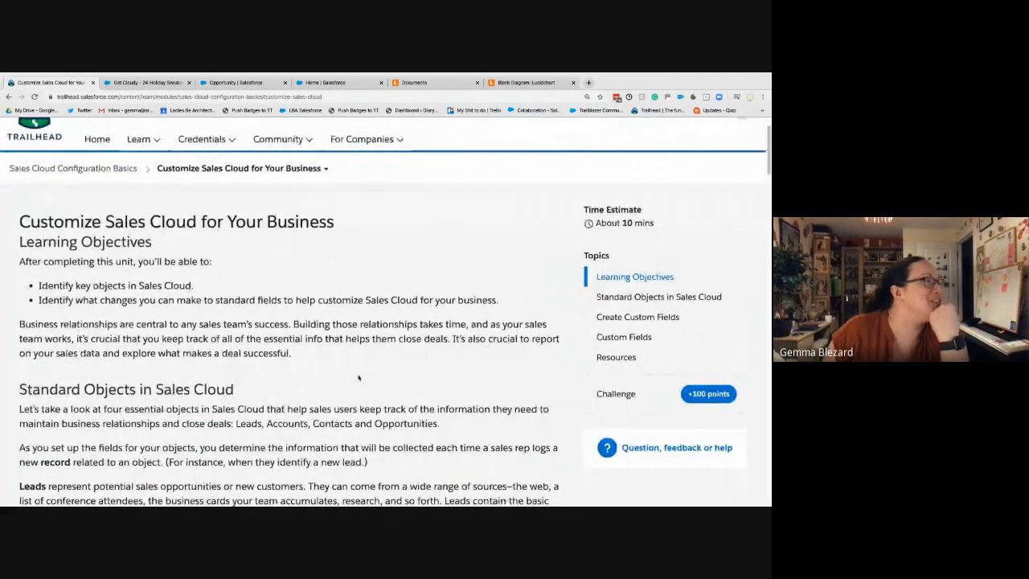
pyautogui.scroll(-3, 358, 377)
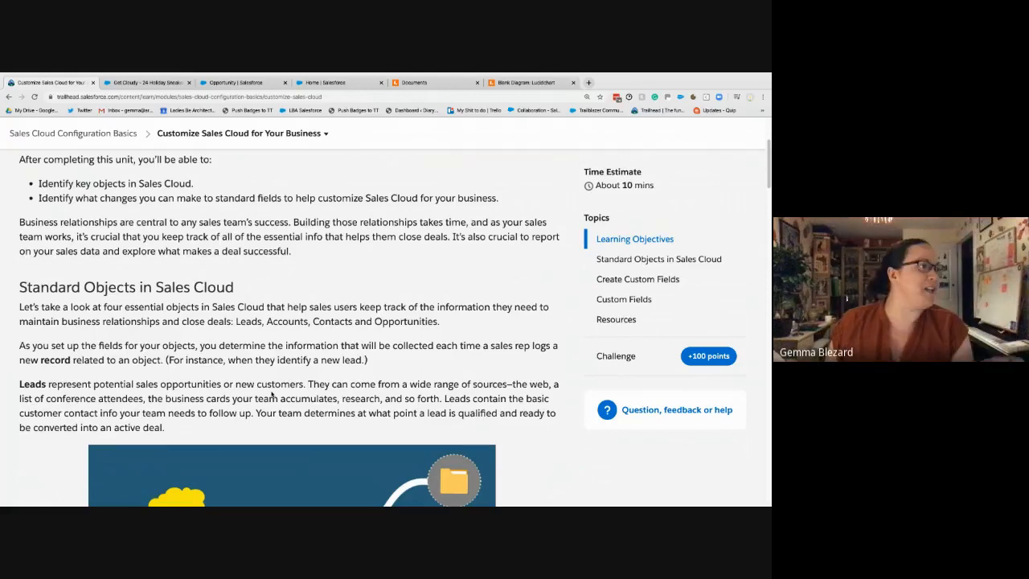
pyautogui.scroll(-1, 276, 378)
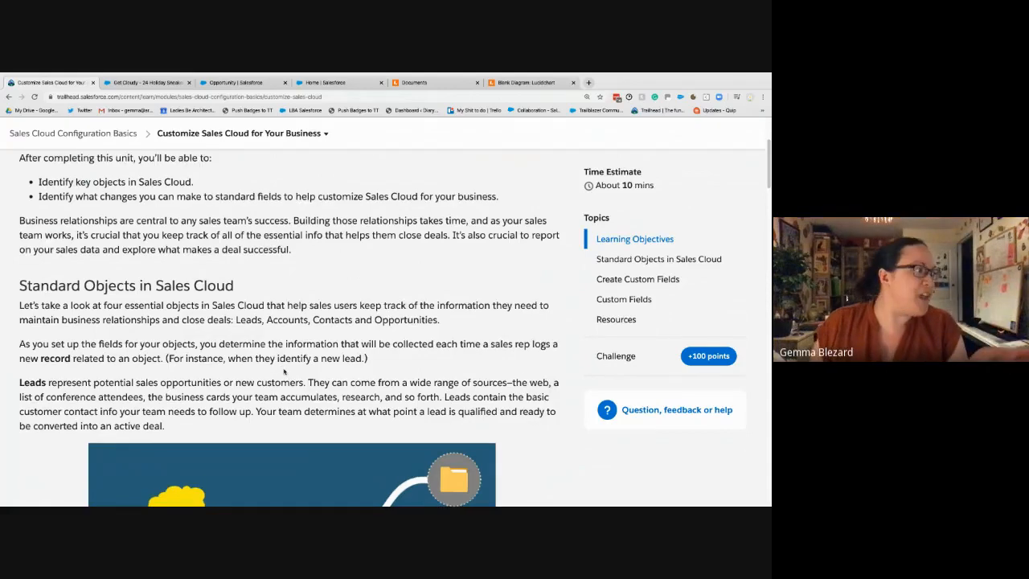
pyautogui.scroll(-5, 284, 371)
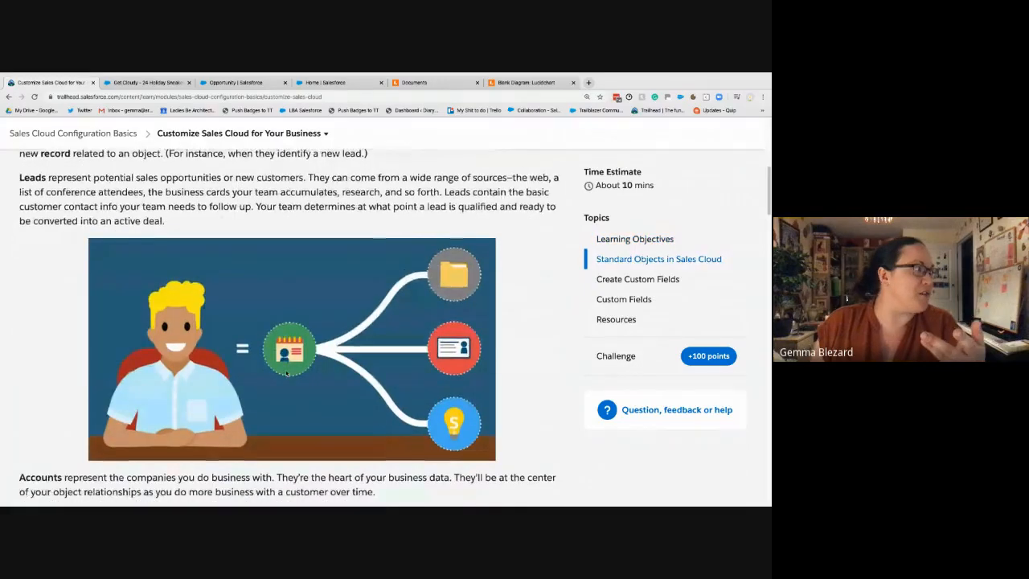
pyautogui.scroll(-3, 286, 372)
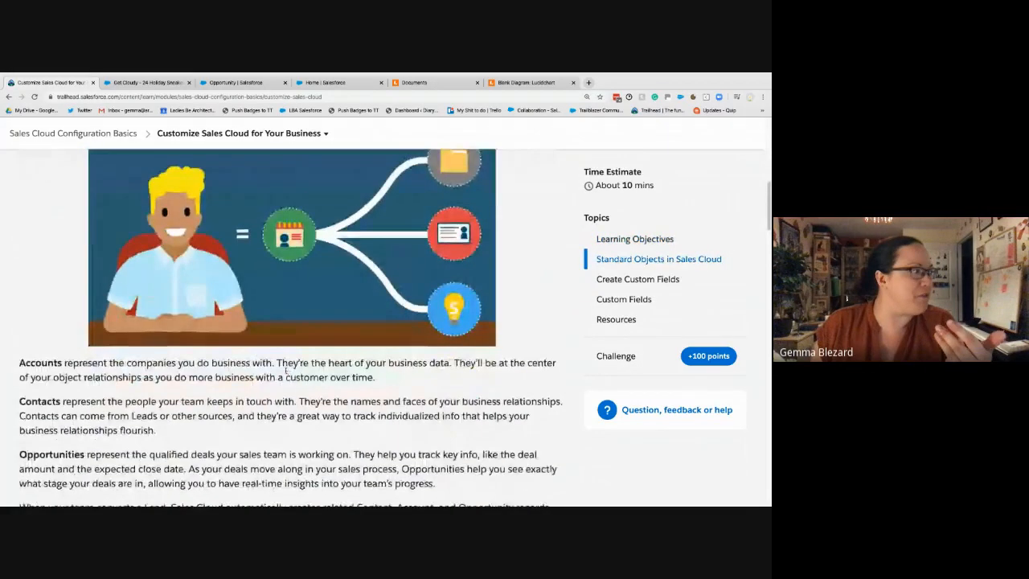
pyautogui.scroll(-2, 285, 374)
pyautogui.scroll(-4, 284, 374)
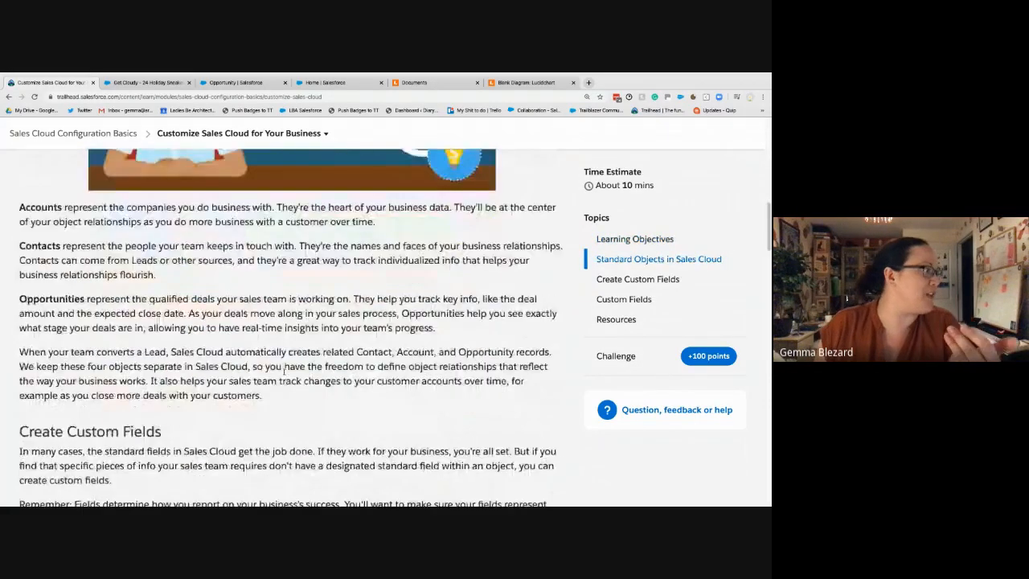
pyautogui.scroll(-1, 284, 374)
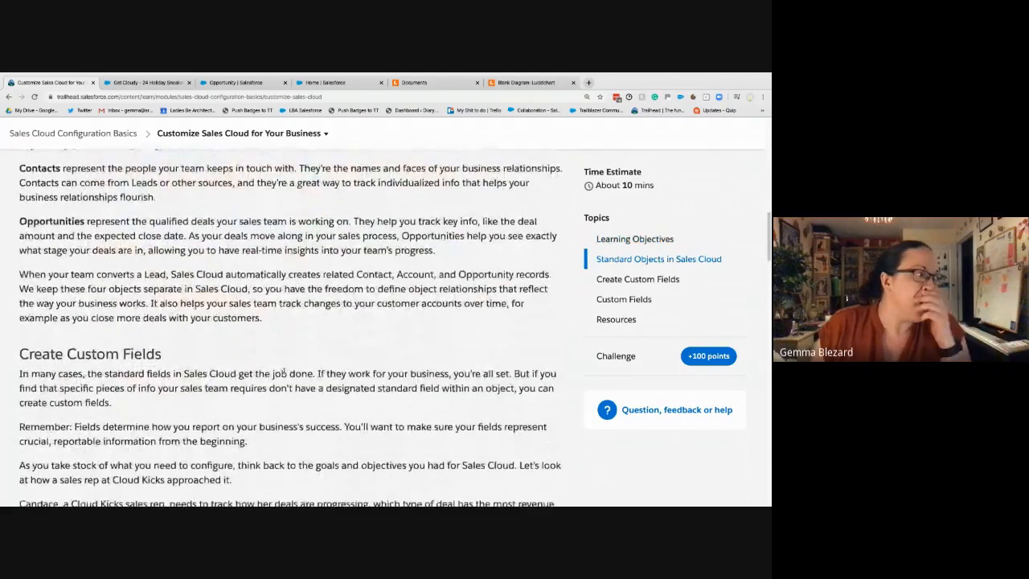
# Read the Create Custom Fields section through the Cloud Kicks goals table and highlight the text in its Metric column
pyautogui.scroll(-3, 284, 372)
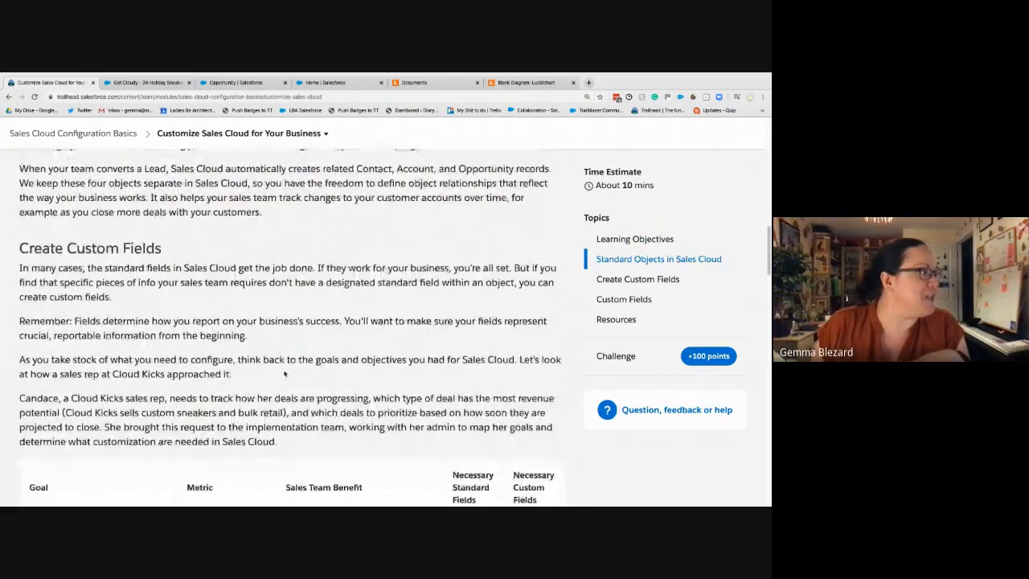
pyautogui.scroll(-1, 284, 372)
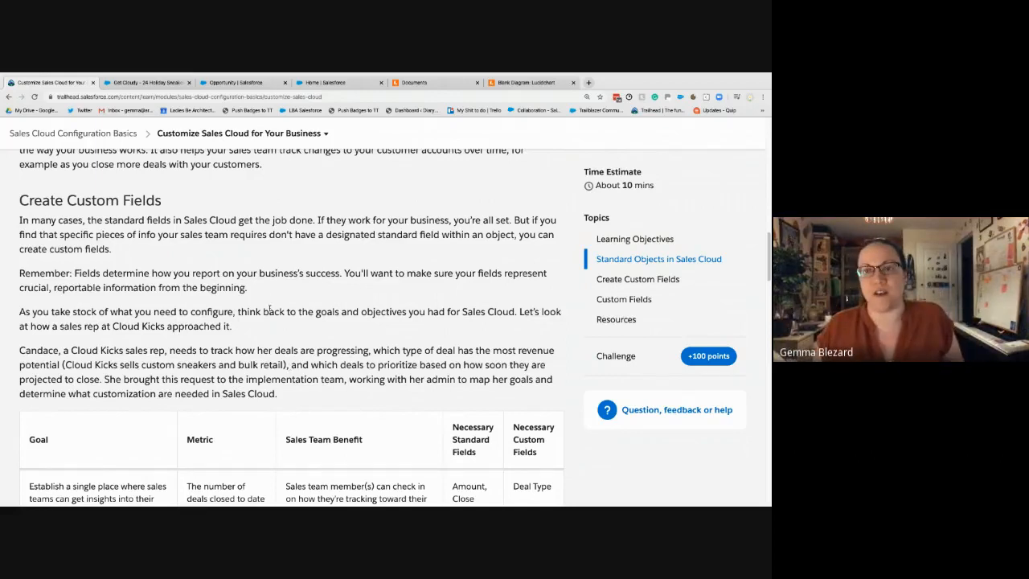
pyautogui.scroll(-1, 273, 298)
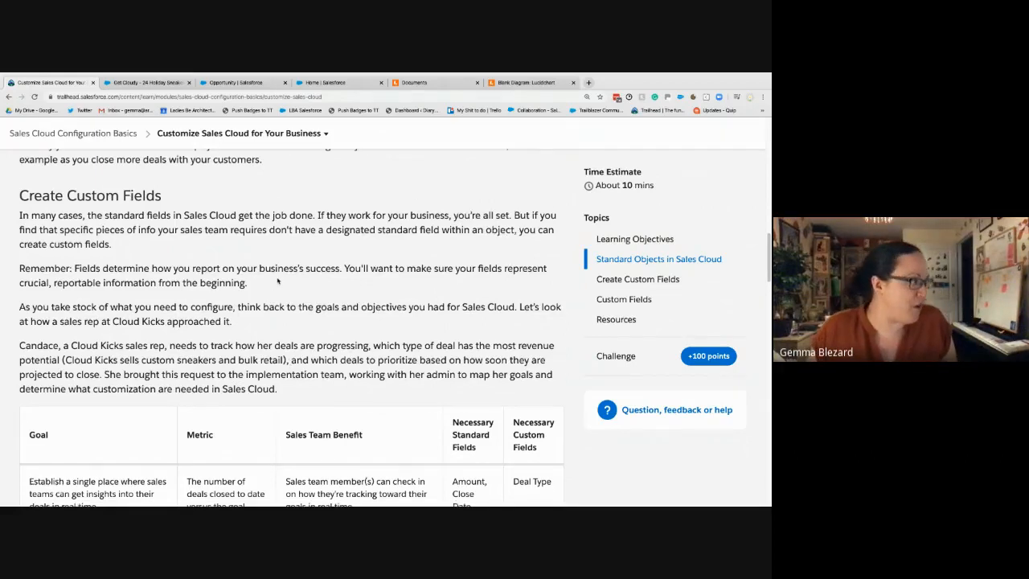
pyautogui.scroll(-3, 277, 281)
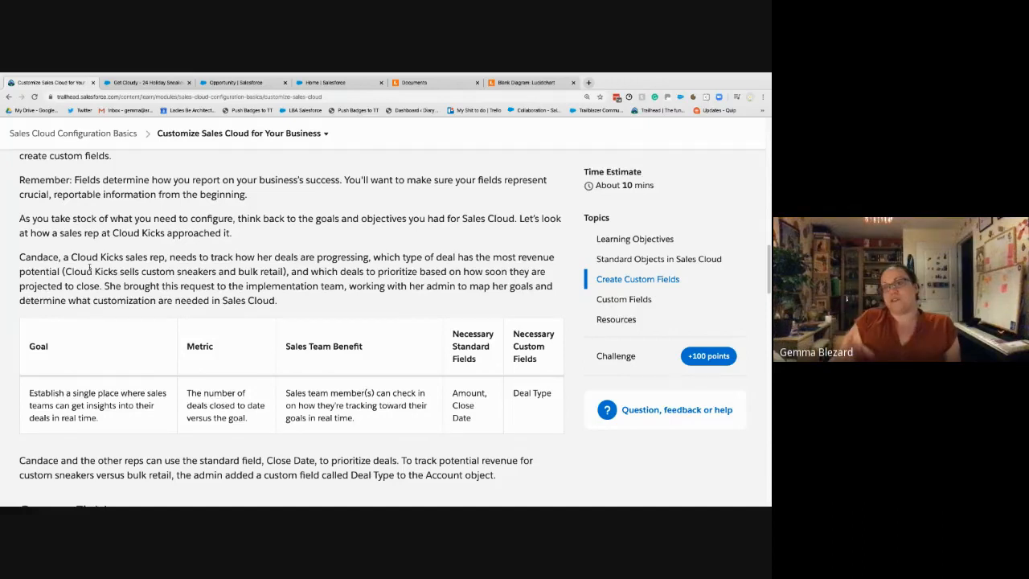
pyautogui.scroll(-1, 174, 243)
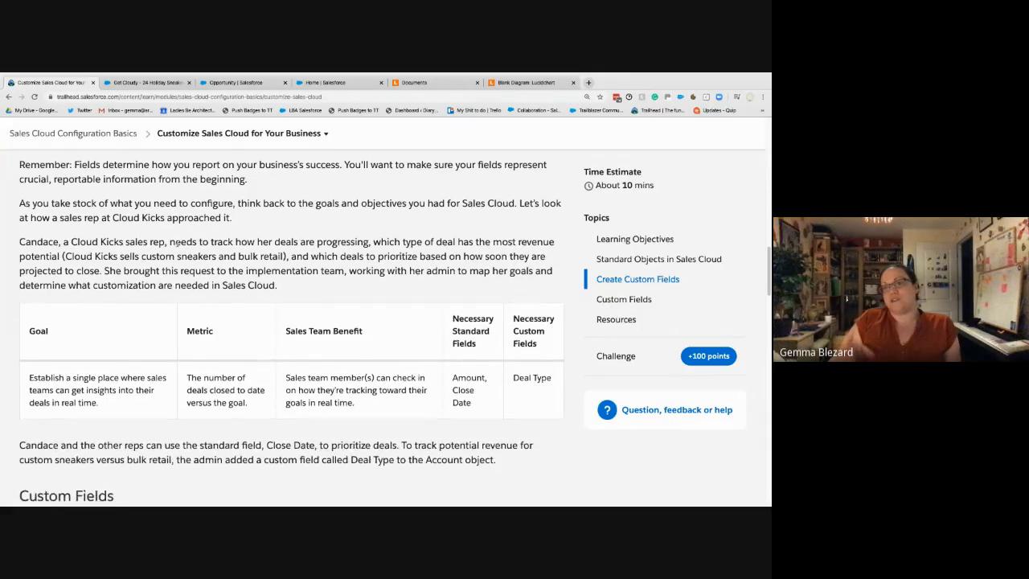
pyautogui.scroll(-1, 177, 266)
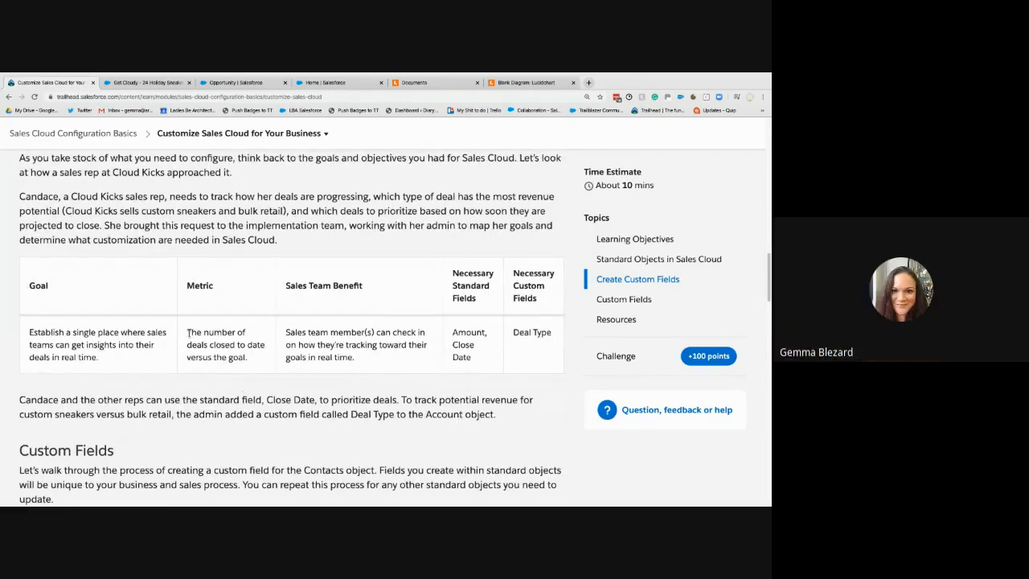
pyautogui.moveTo(186, 332); pyautogui.dragTo(260, 364)
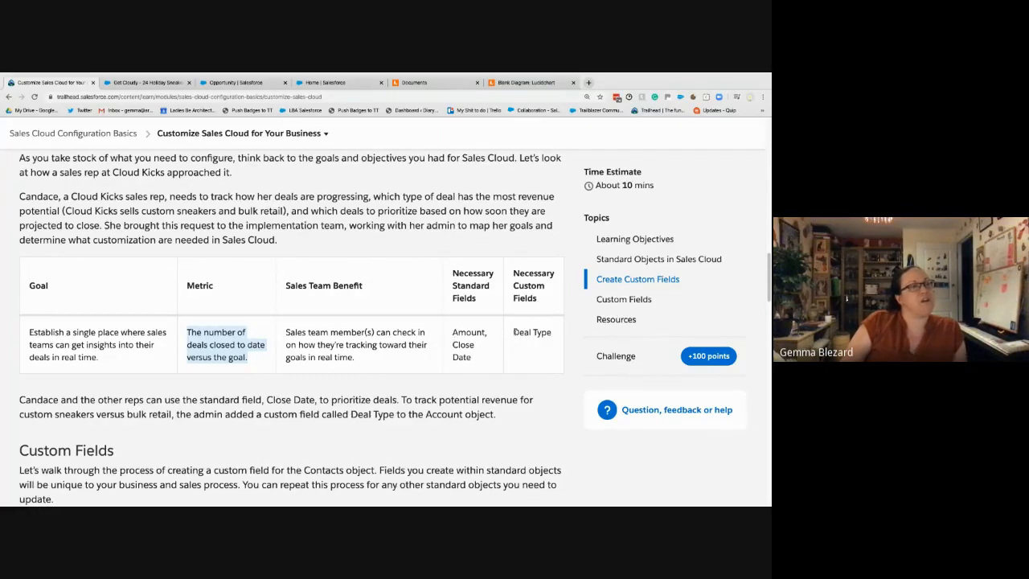
# Look at the Opportunity object's setup page, and open the Get Cloudy opportunity's Type field to show its picklist options
pyautogui.click(235, 82)
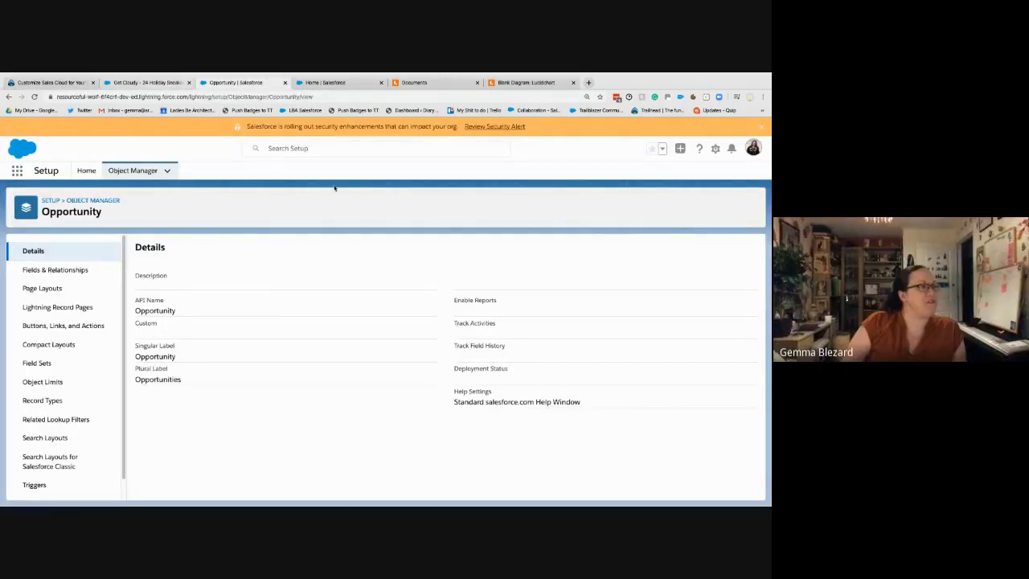
pyautogui.hotkey('ctrl', 'shift', 'Tab')
pyautogui.scroll(-3, 236, 360)
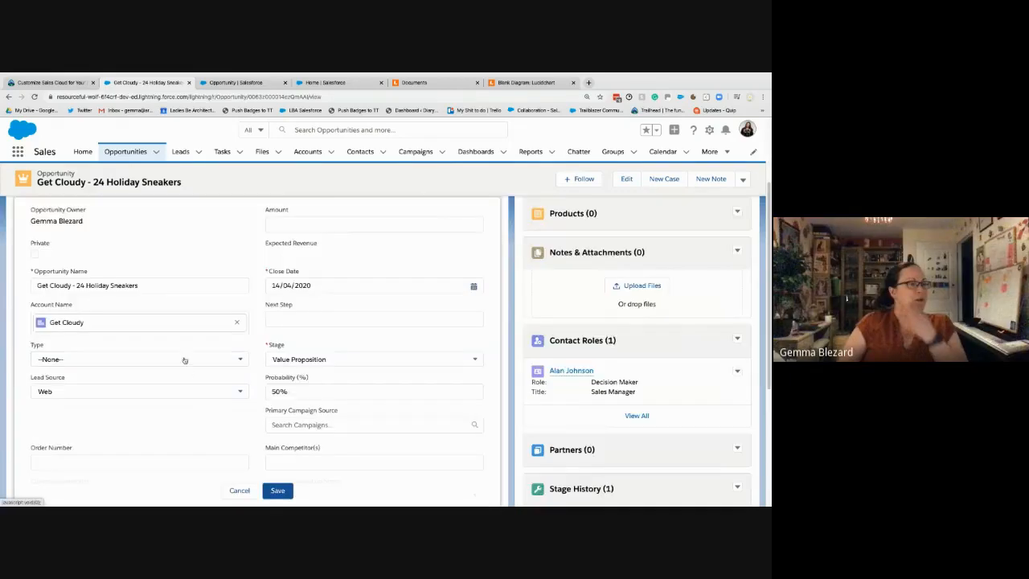
pyautogui.click(184, 359)
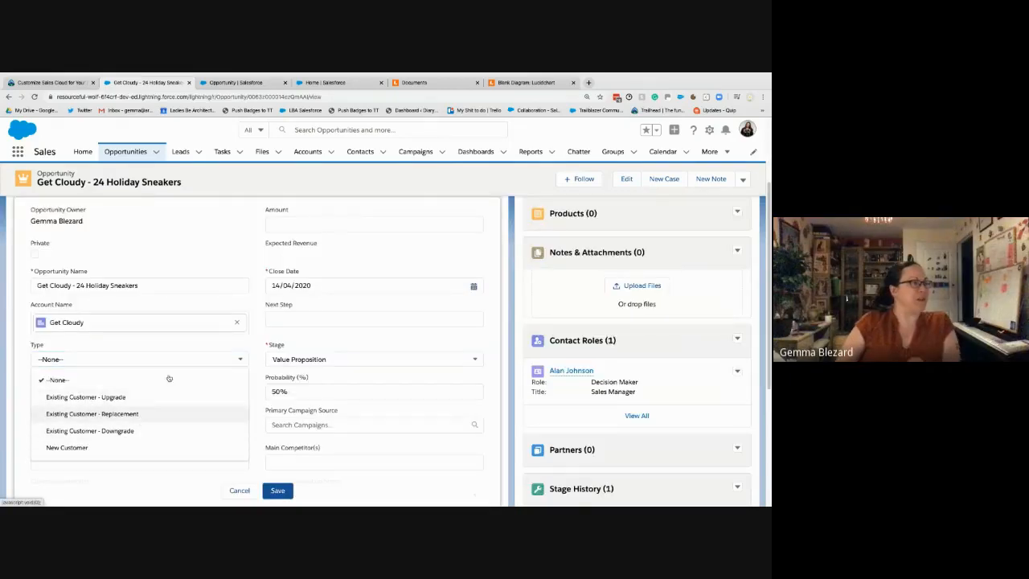
# Return to the Trailhead unit and highlight "Deal Type" in the paragraph below the Cloud Kicks goals table
pyautogui.click(61, 84)
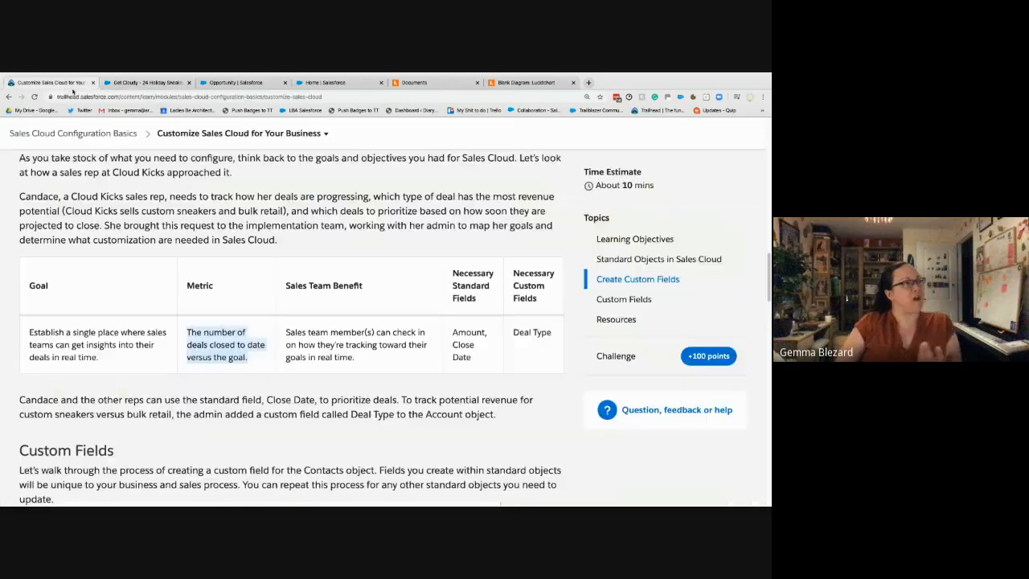
pyautogui.scroll(-3, 452, 364)
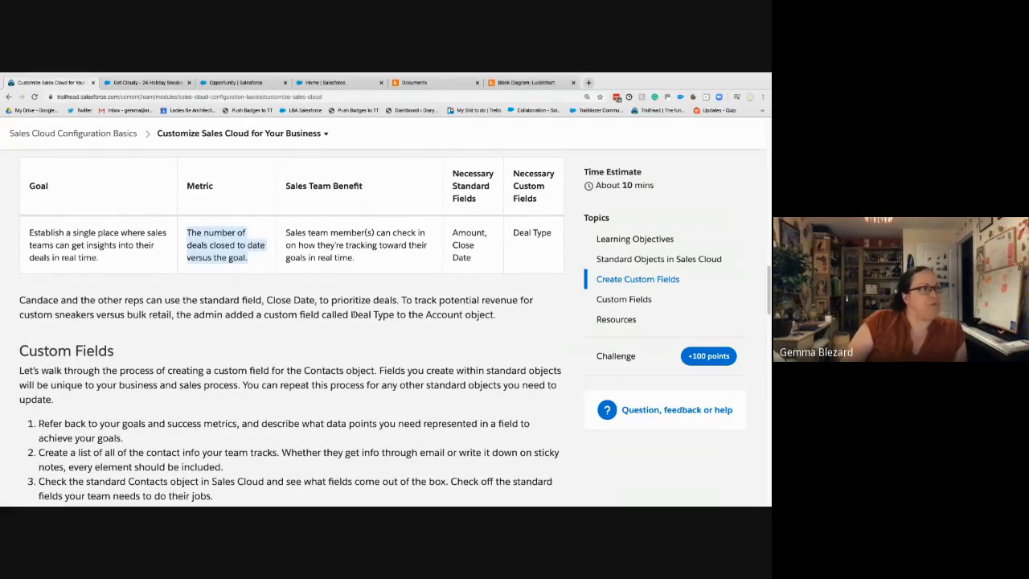
pyautogui.moveTo(351, 315); pyautogui.dragTo(395, 316)
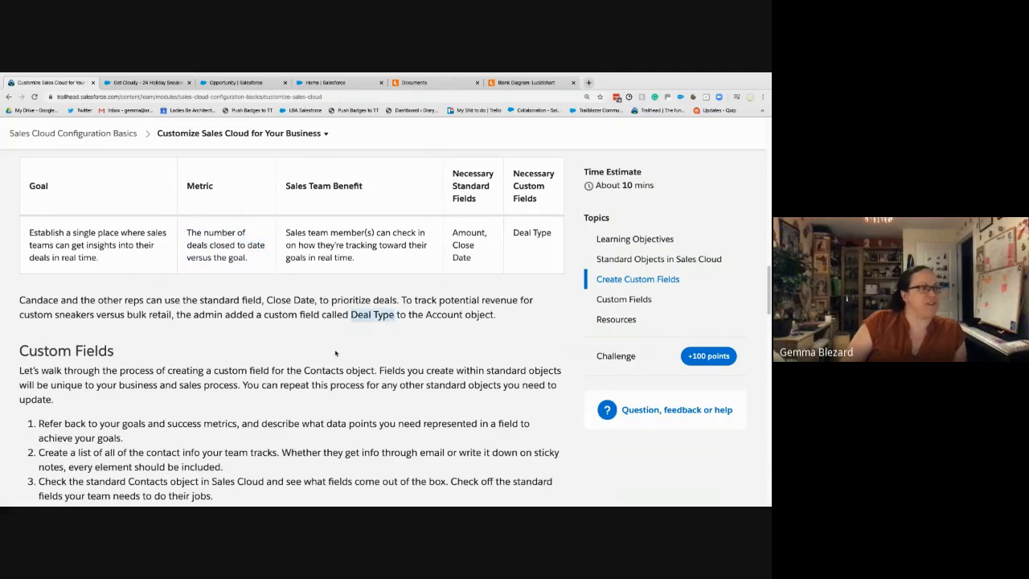
# Read the Custom Fields section's steps for creating a Contact field and play the "Create a Custom Field in Lightning Experience" video
pyautogui.scroll(-3, 352, 357)
pyautogui.scroll(-3, 337, 350)
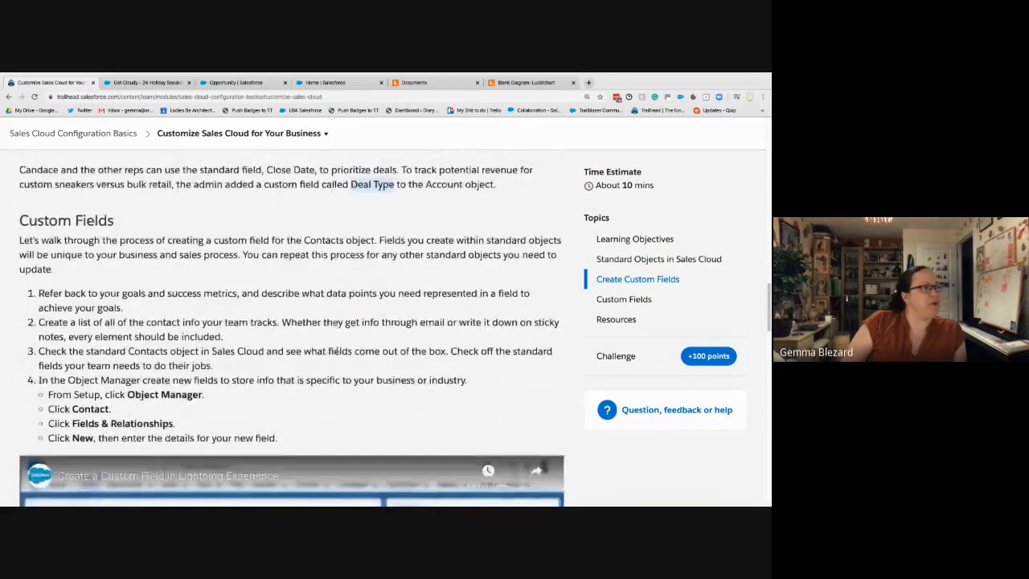
pyautogui.scroll(-2, 337, 352)
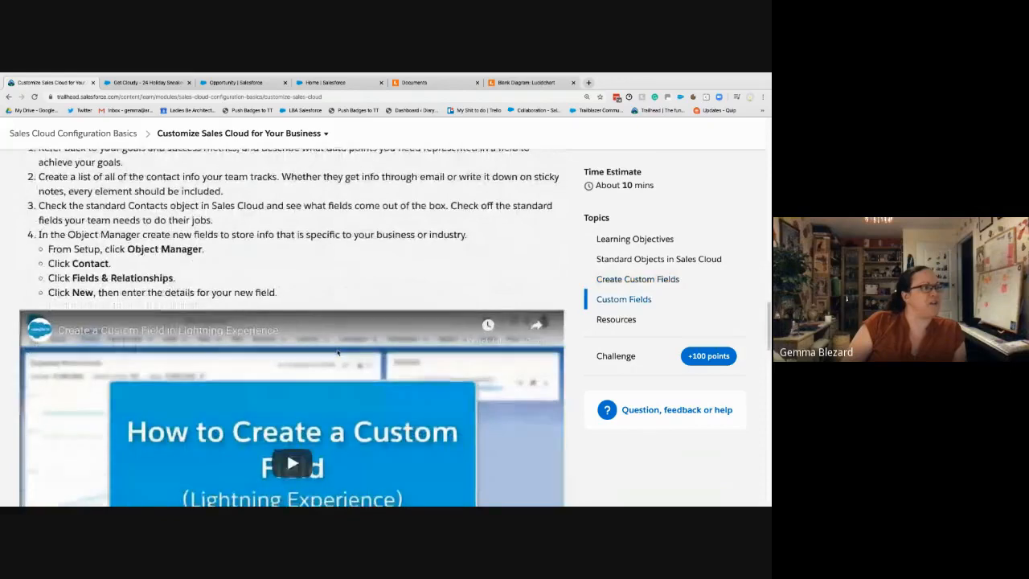
pyautogui.scroll(-2, 338, 354)
pyautogui.scroll(-2, 337, 353)
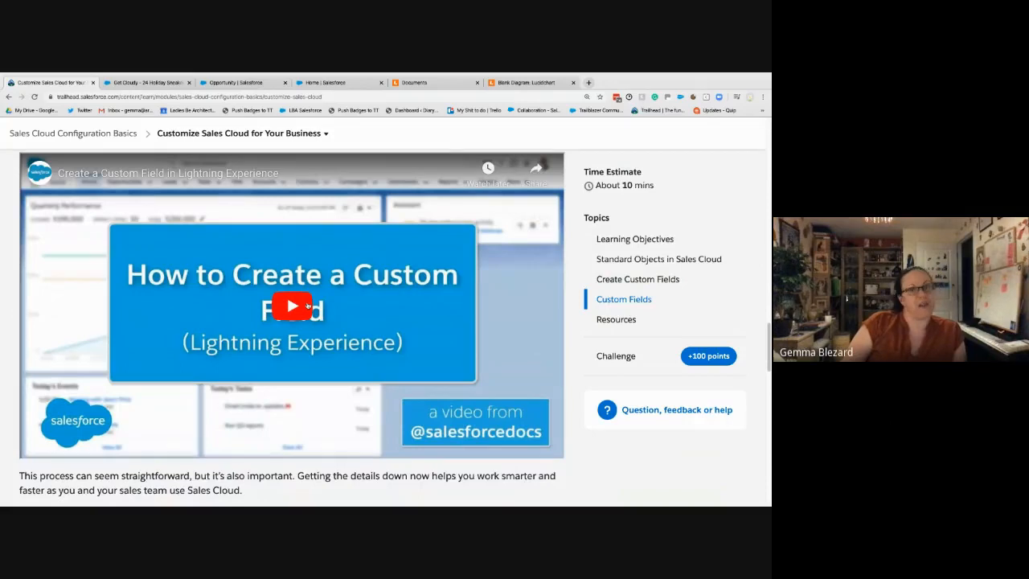
pyautogui.click(305, 306)
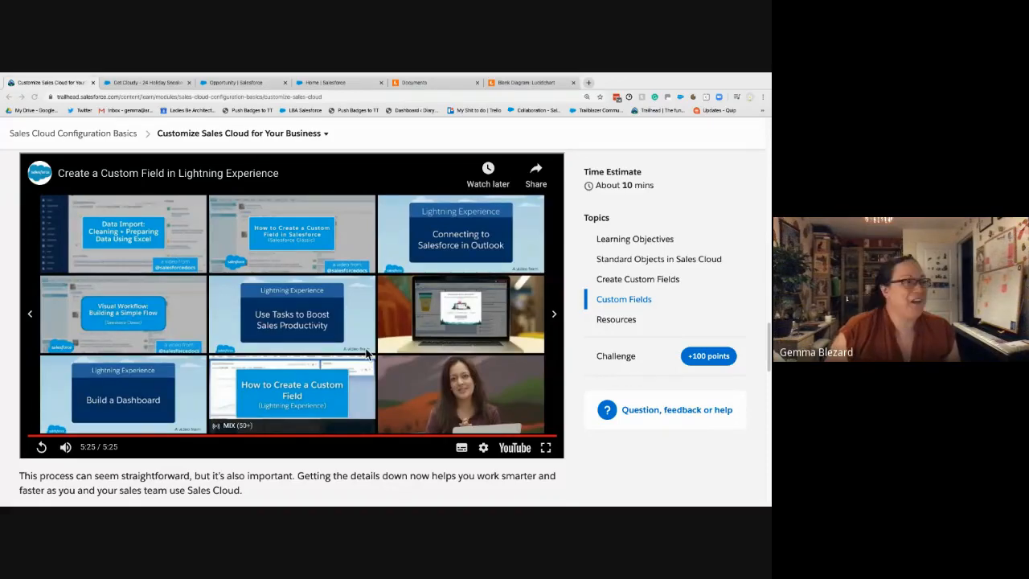
# Read the sales process stages tip, the closing paragraph and the Resources list between the video and the quiz
pyautogui.scroll(-5, 394, 331)
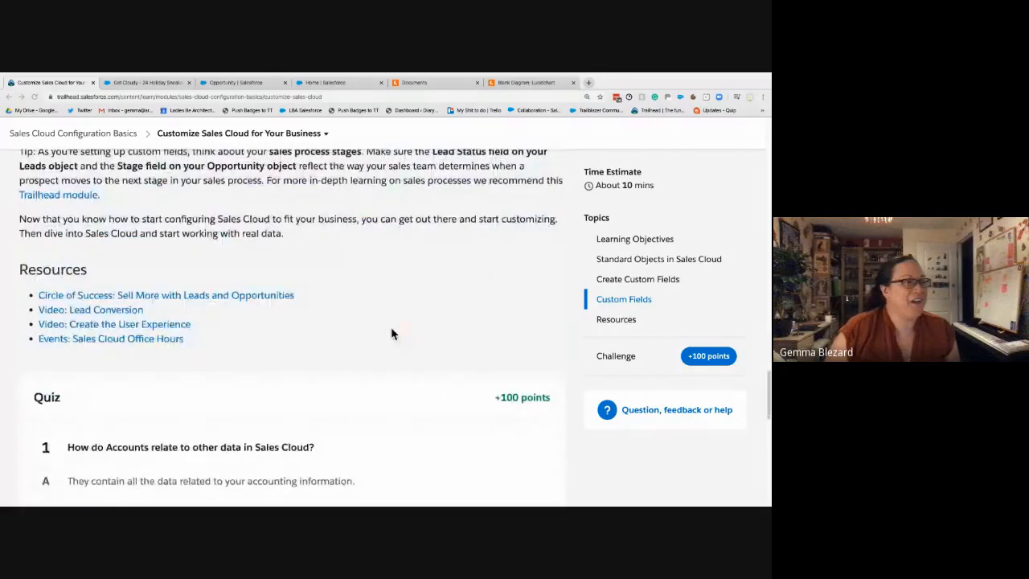
pyautogui.scroll(1, 392, 333)
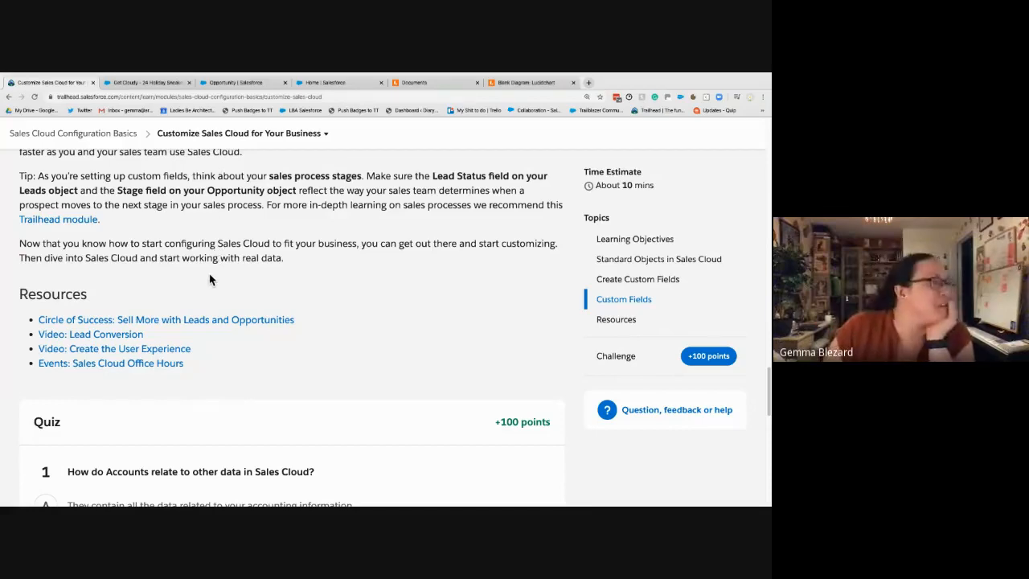
pyautogui.scroll(1, 209, 275)
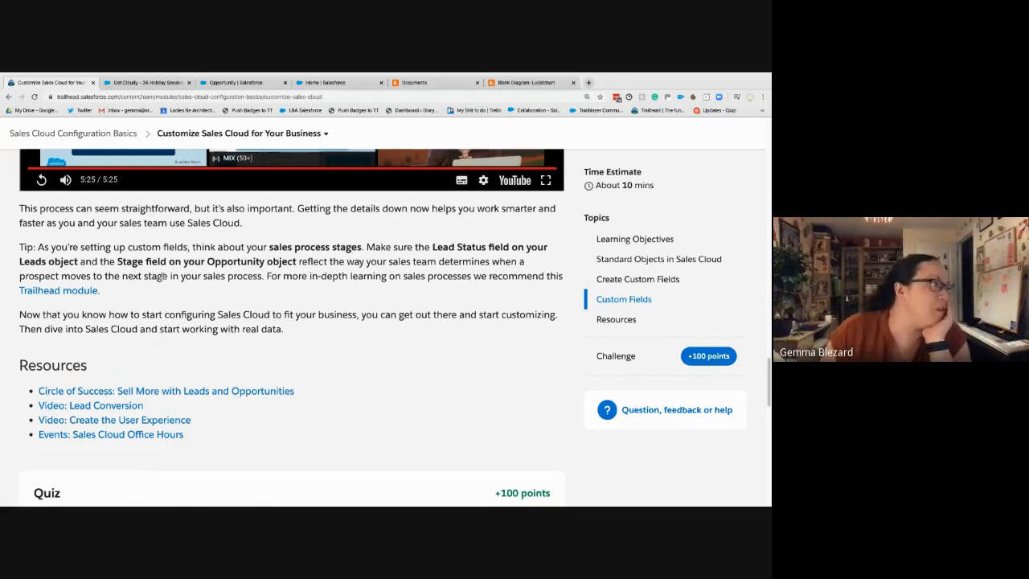
pyautogui.scroll(-1, 290, 318)
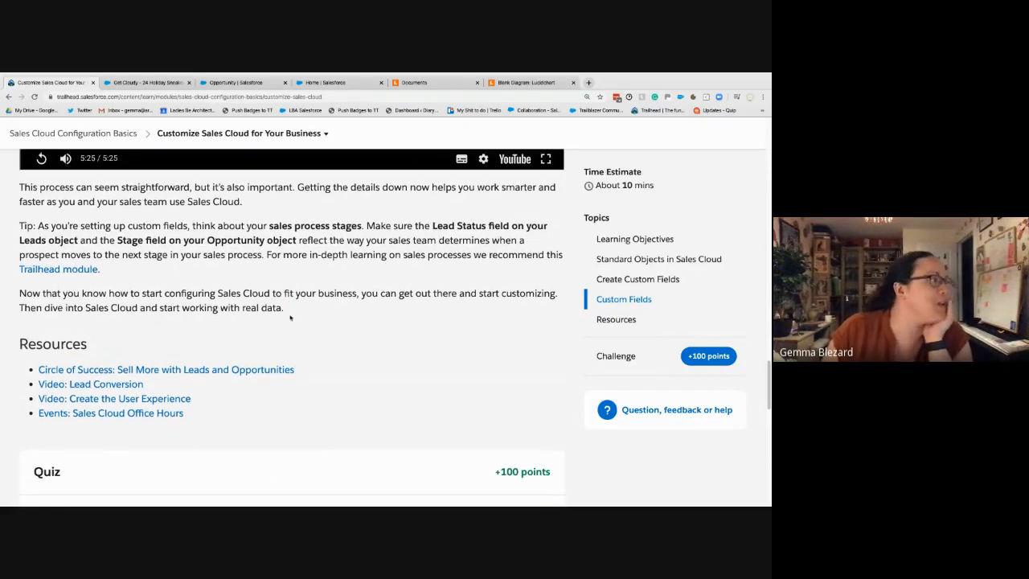
pyautogui.scroll(-1, 291, 320)
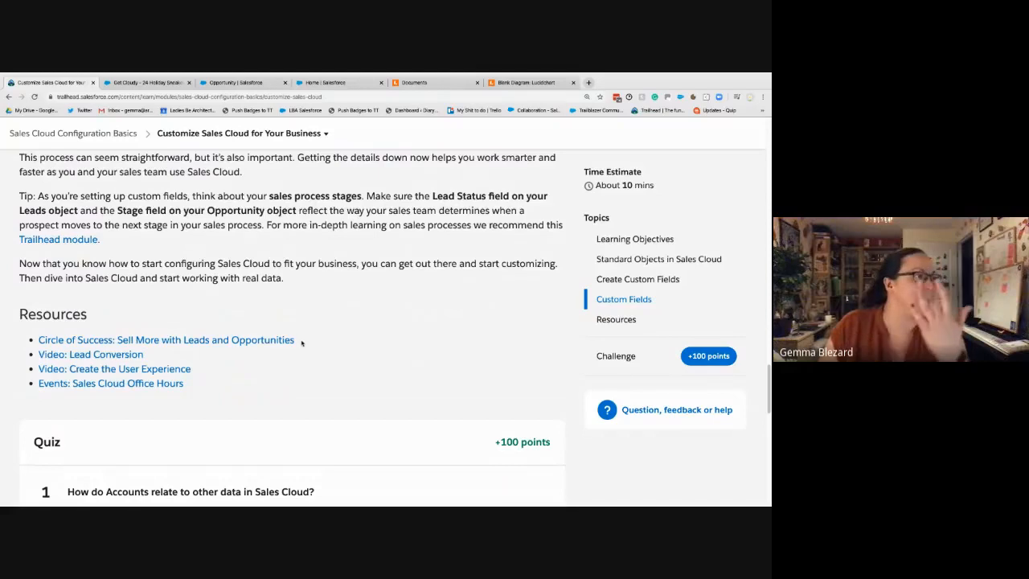
pyautogui.scroll(-2, 337, 378)
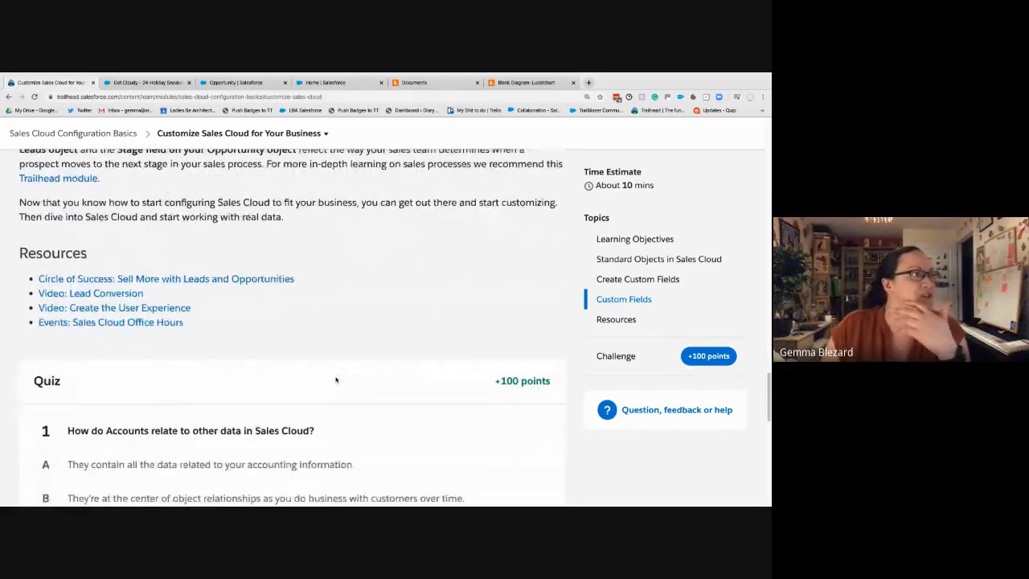
pyautogui.scroll(-1, 336, 379)
pyautogui.scroll(-1, 336, 380)
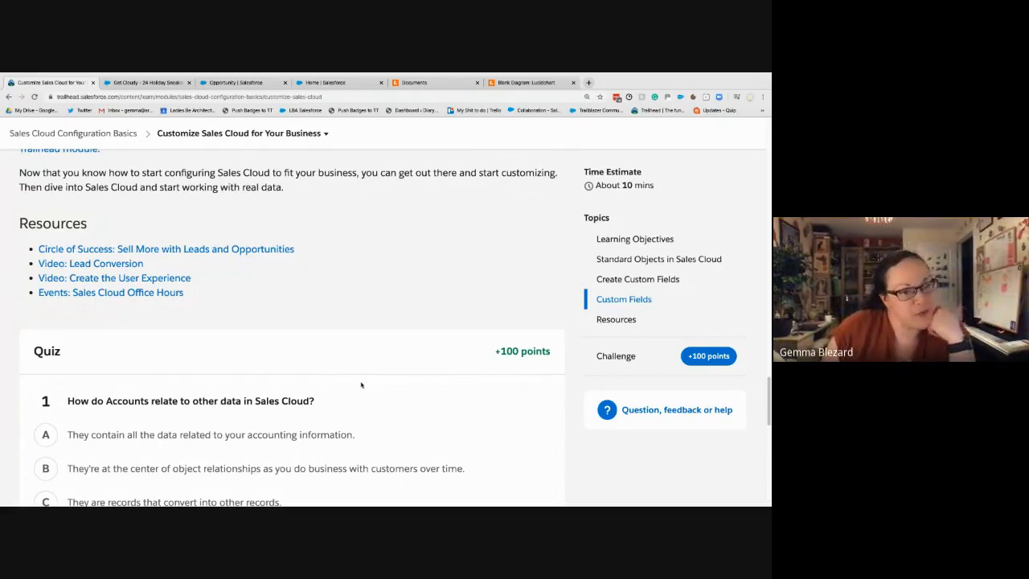
# Answer quiz question 1 with option B, that Accounts are at the center of object relationships
pyautogui.scroll(-1, 361, 385)
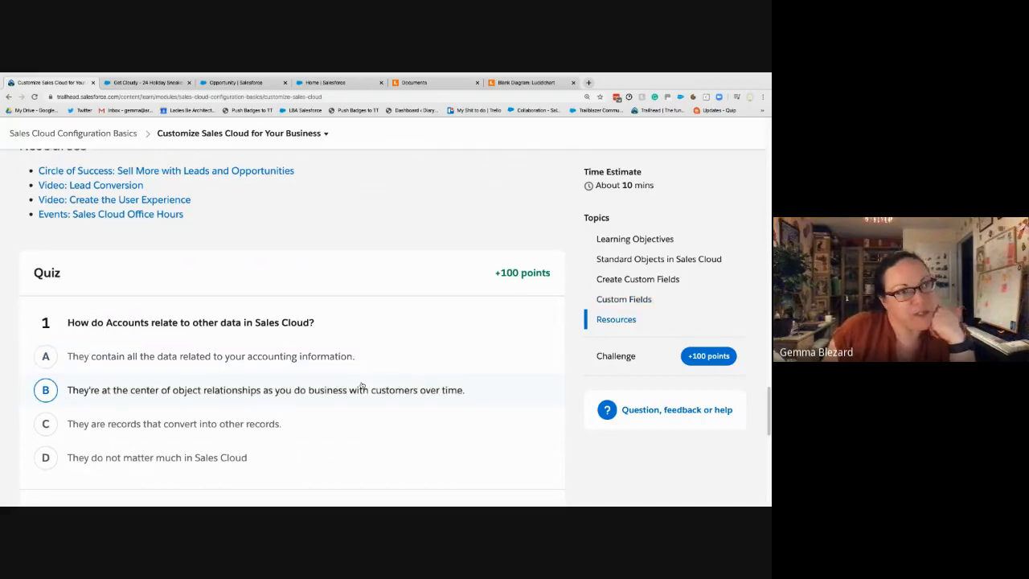
pyautogui.scroll(-1, 361, 385)
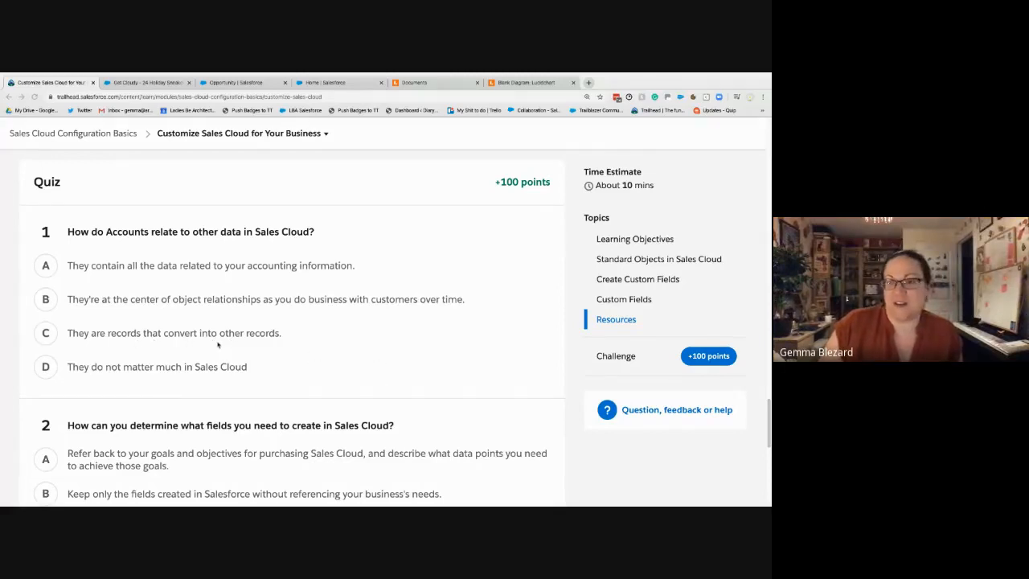
pyautogui.click(54, 307)
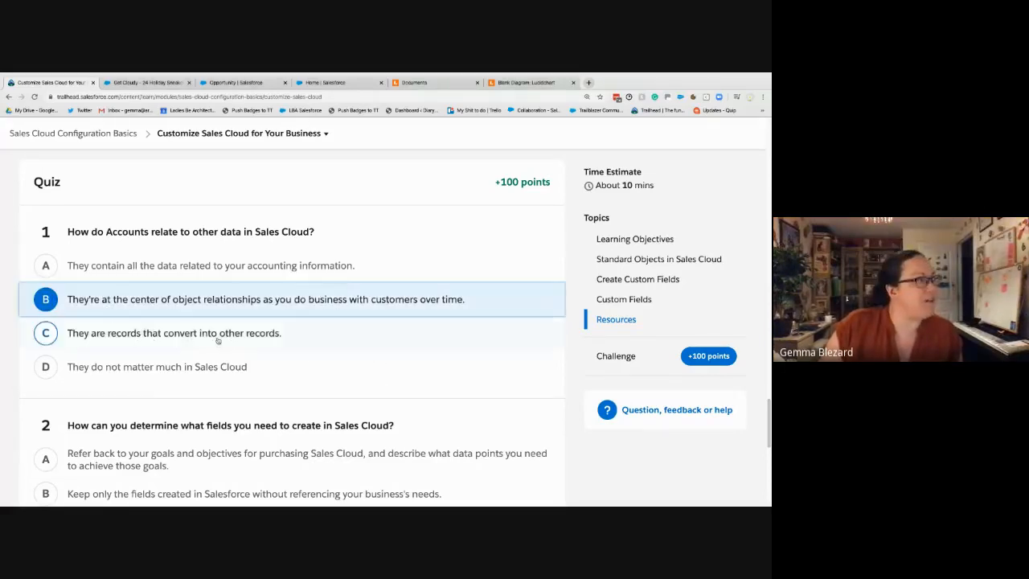
# Answer quiz question 2 with option A, referring back to goals and objectives for purchasing Sales Cloud, and submit the quiz for checking
pyautogui.scroll(-2, 217, 340)
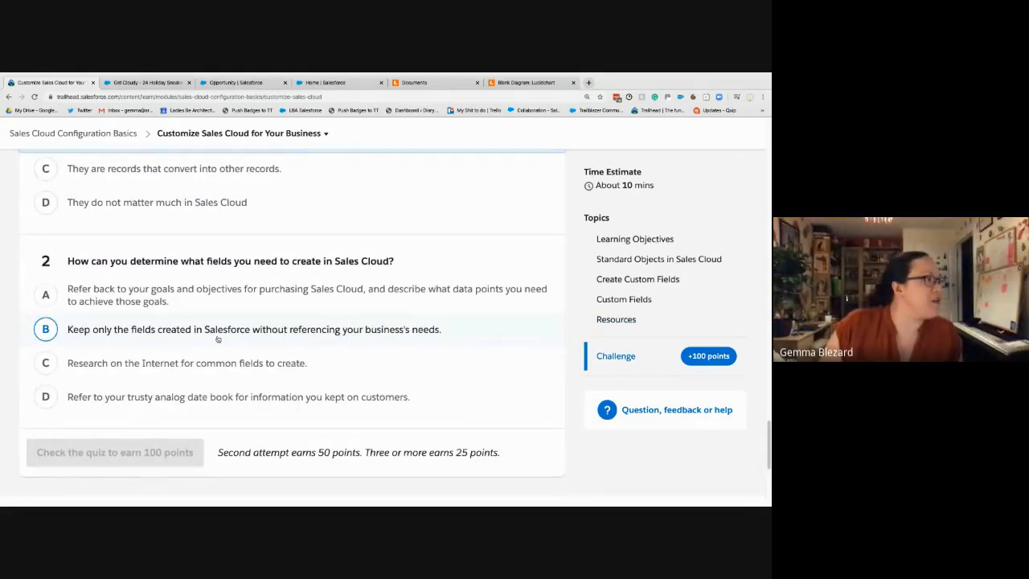
pyautogui.click(94, 303)
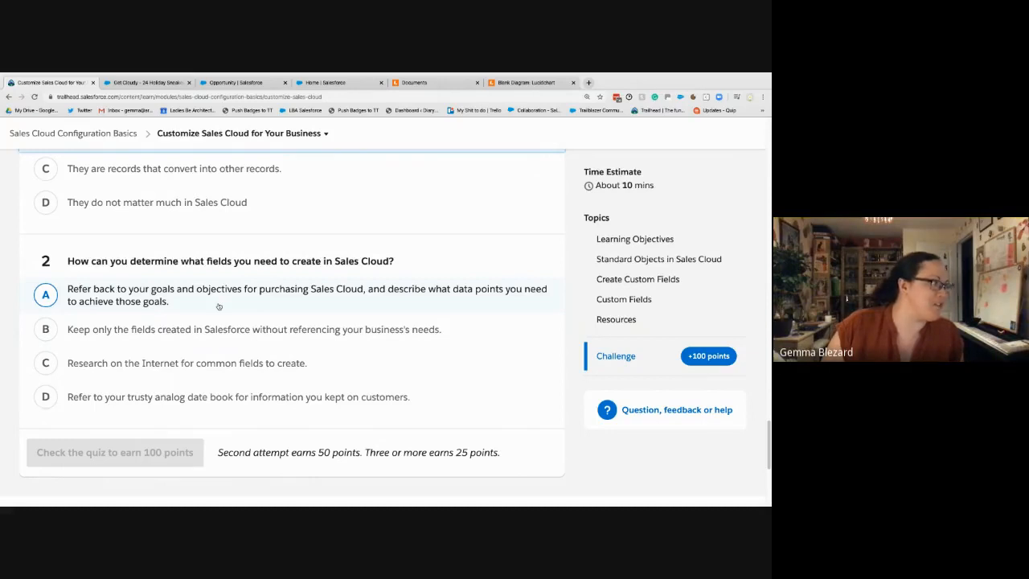
pyautogui.click(159, 333)
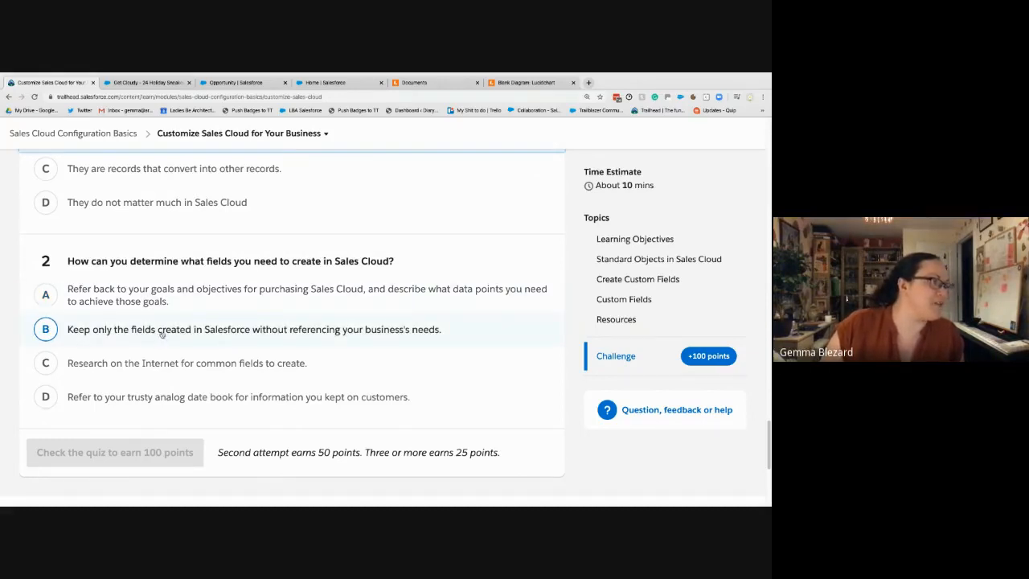
pyautogui.click(89, 361)
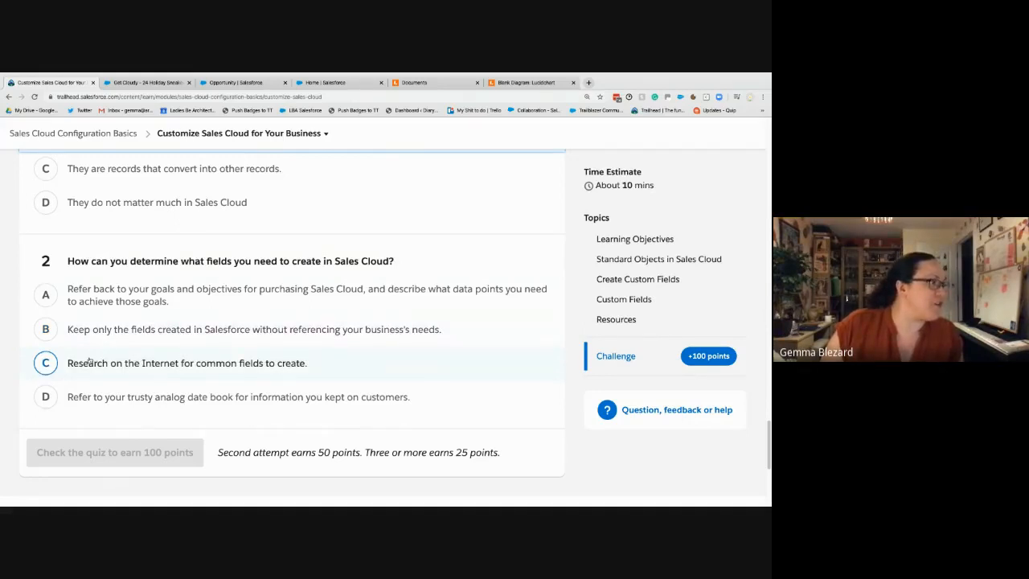
pyautogui.click(130, 402)
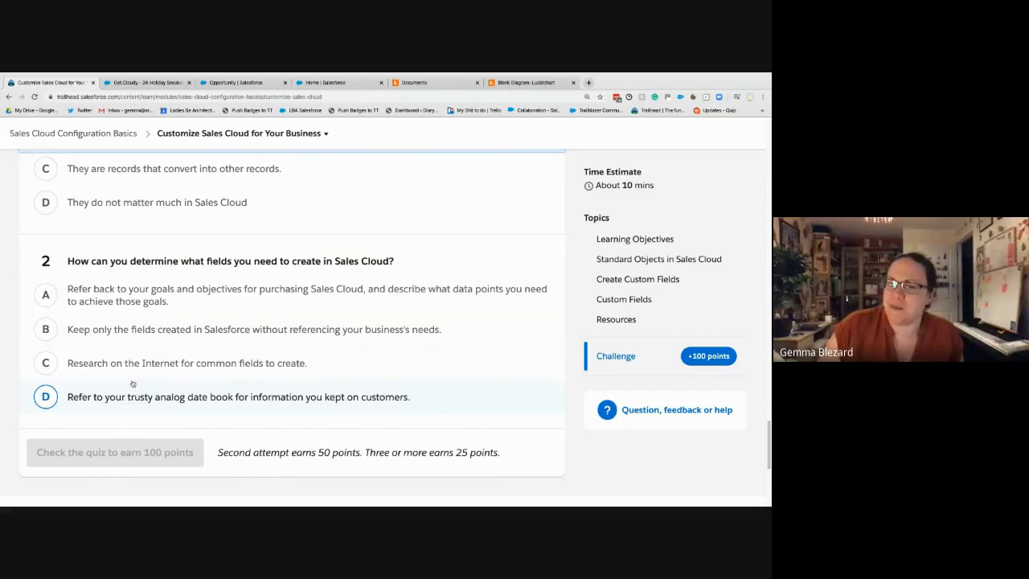
pyautogui.click(130, 372)
pyautogui.click(90, 394)
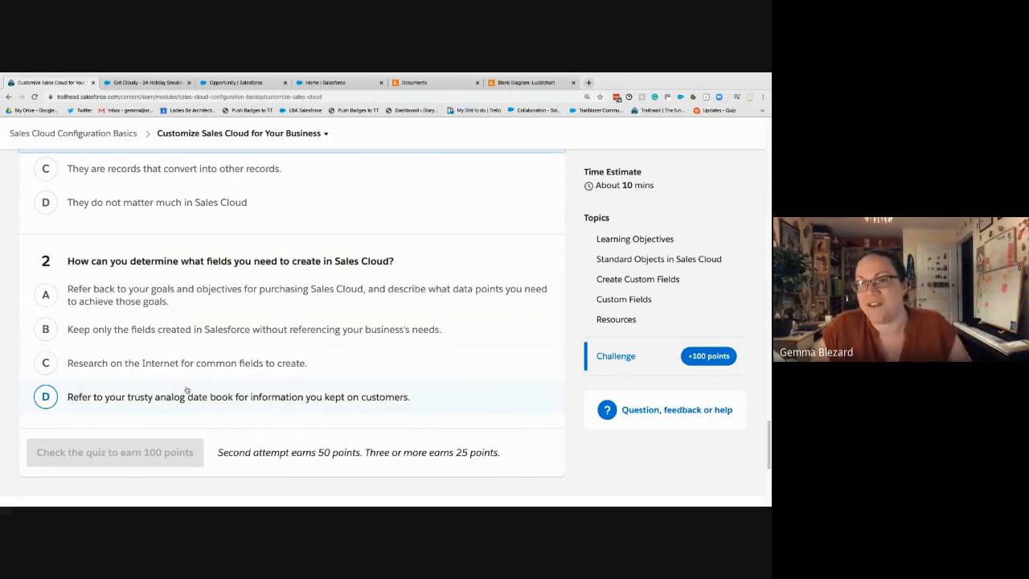
pyautogui.click(199, 333)
pyautogui.click(257, 294)
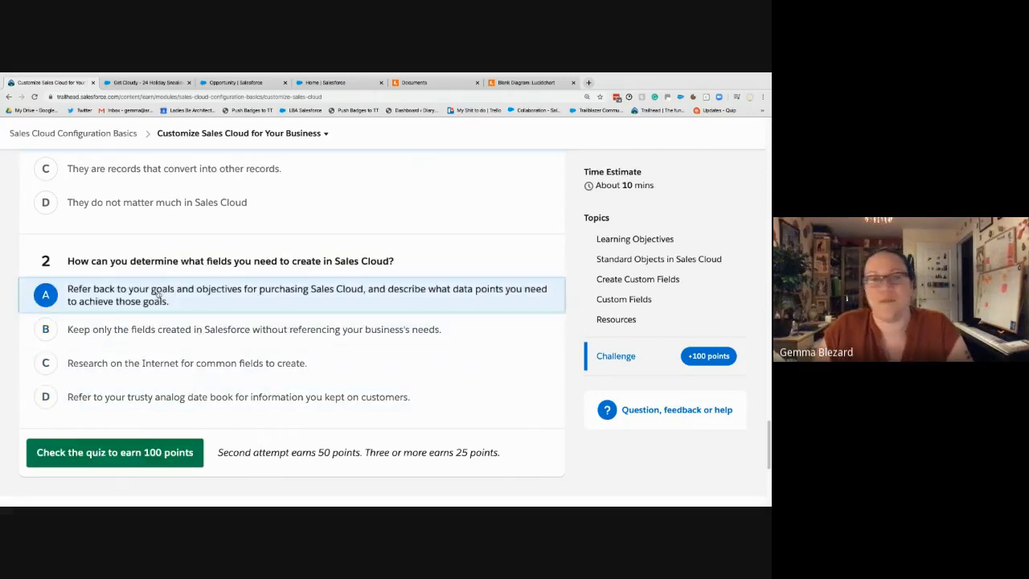
pyautogui.click(133, 453)
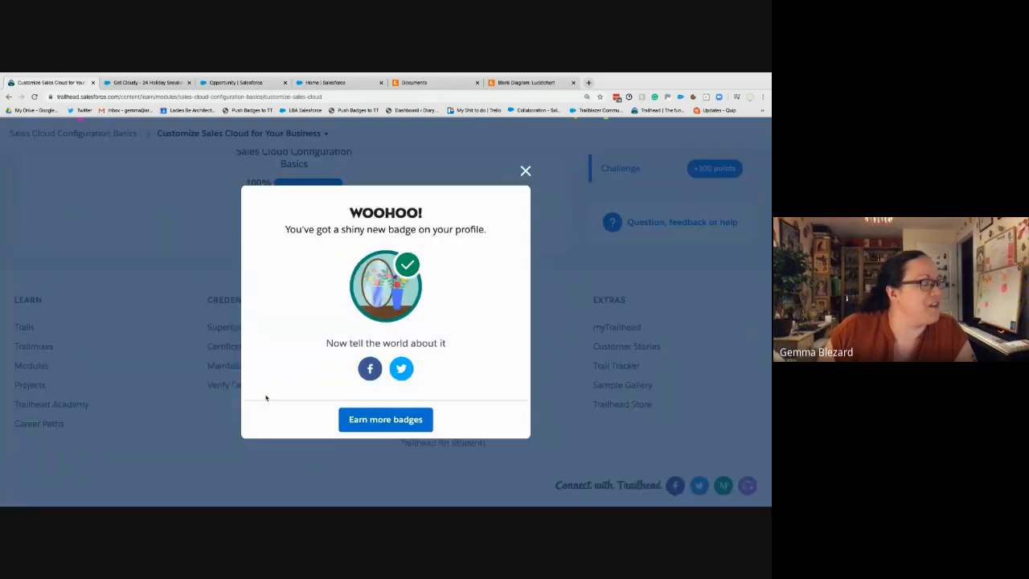
# Open a Twitter share post for the Sales Cloud Configuration Basics badge and return to the Trailhead badge message
pyautogui.click(407, 376)
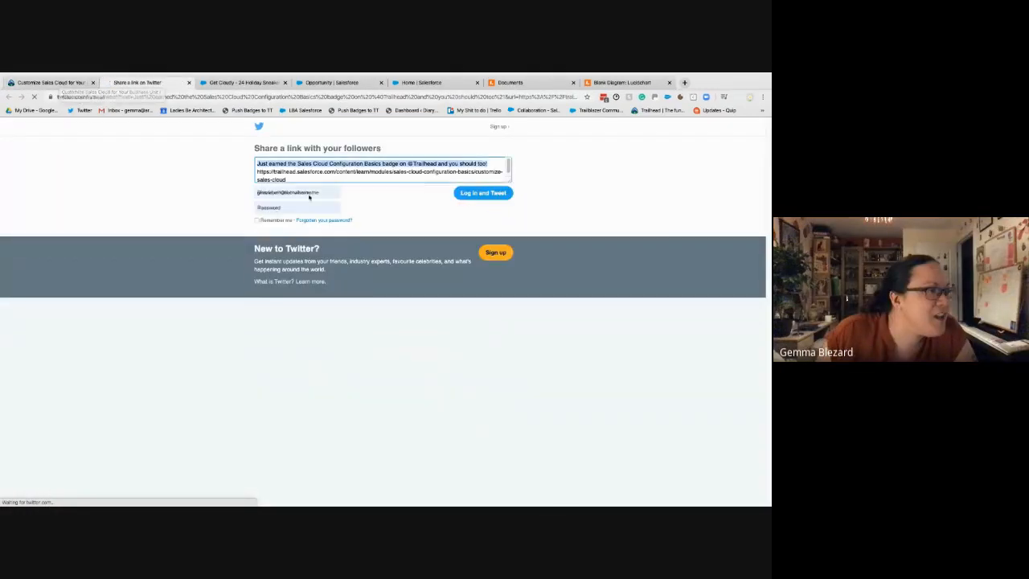
pyautogui.click(49, 83)
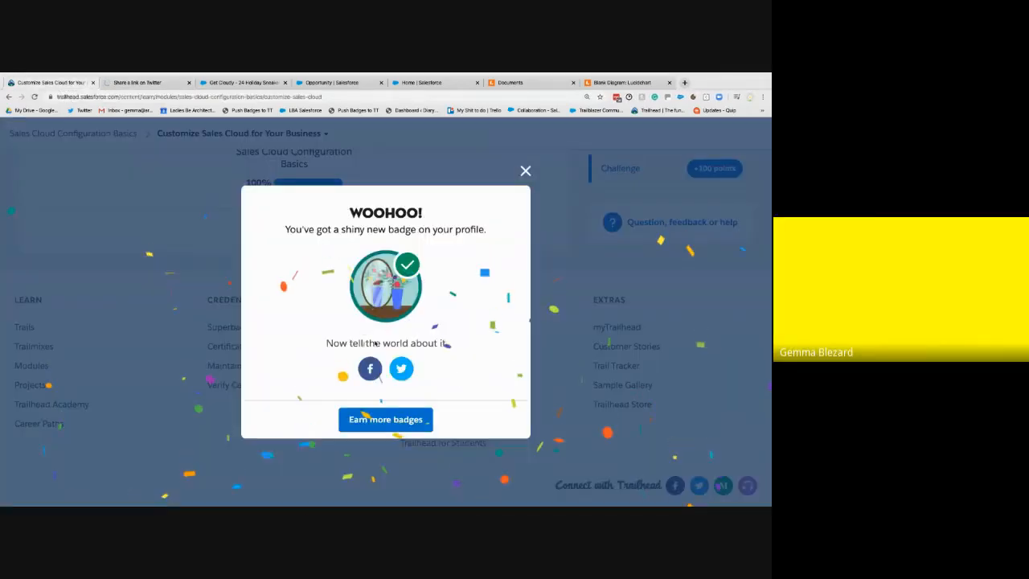
# Go on to earn more badges and try to search Trailhead for "Lightning Experience Customisation"
pyautogui.click(385, 419)
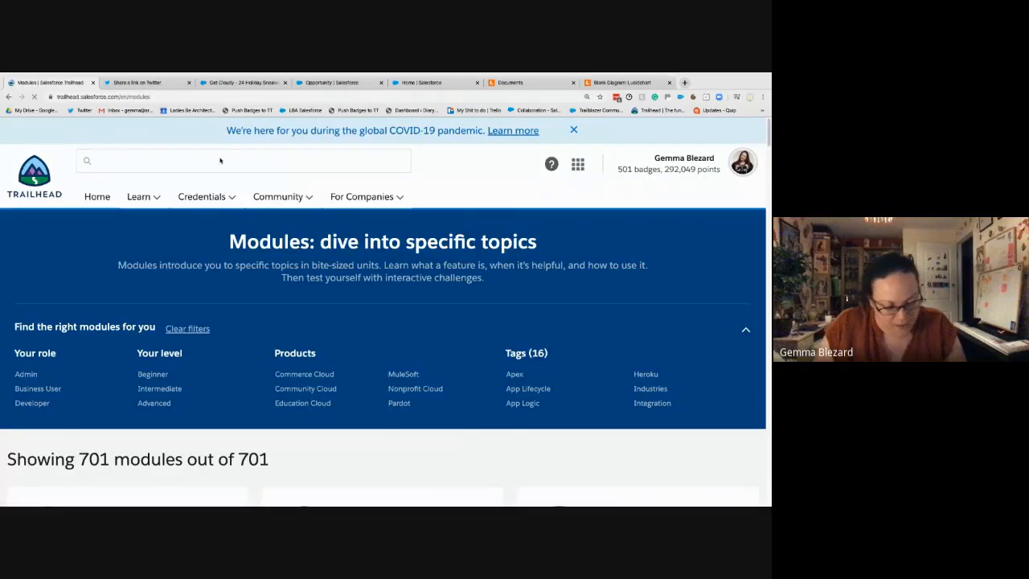
pyautogui.click(133, 161)
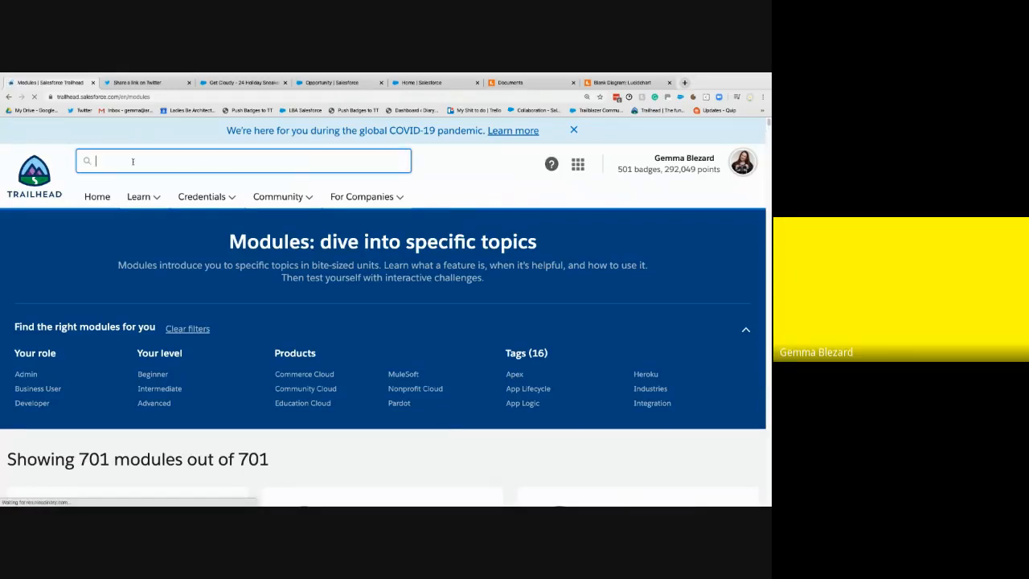
pyautogui.write('Lightning Experience Customisation')
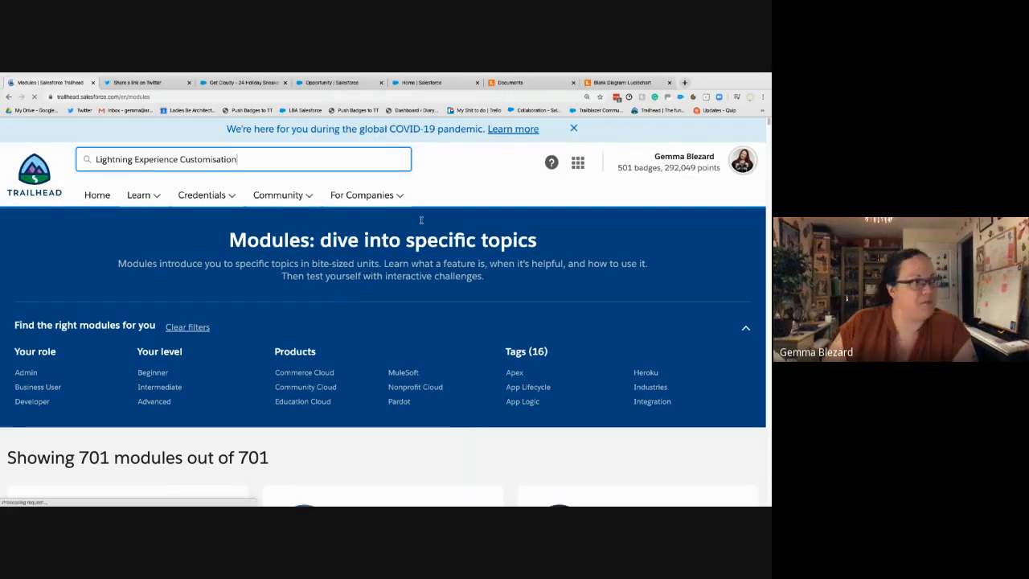
pyautogui.scroll(-2, 421, 220)
pyautogui.scroll(2, 421, 220)
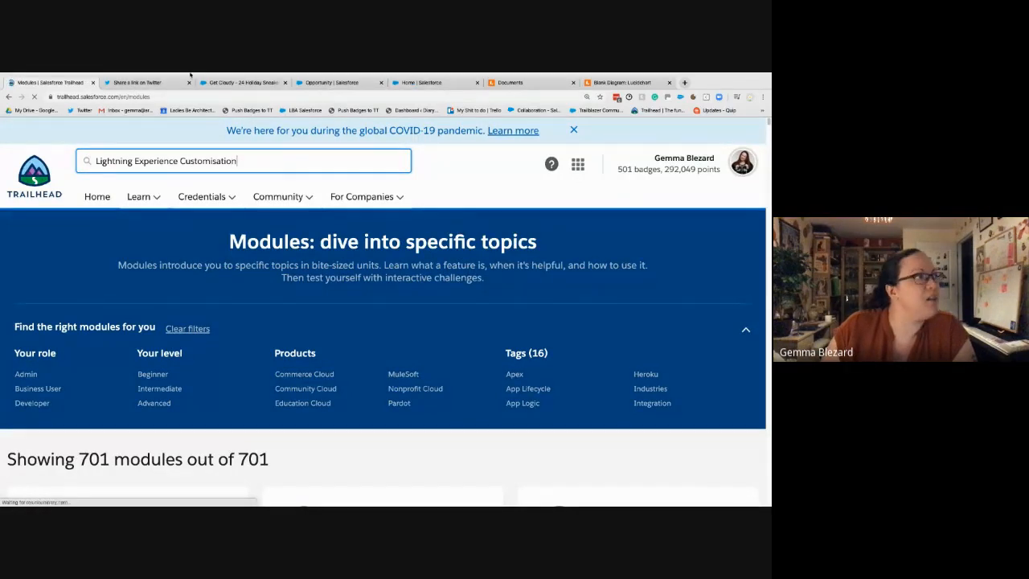
# Post the prepared tweet about the Sales Cloud Configuration Basics badge and close its Twitter page
pyautogui.click(137, 82)
pyautogui.click(494, 197)
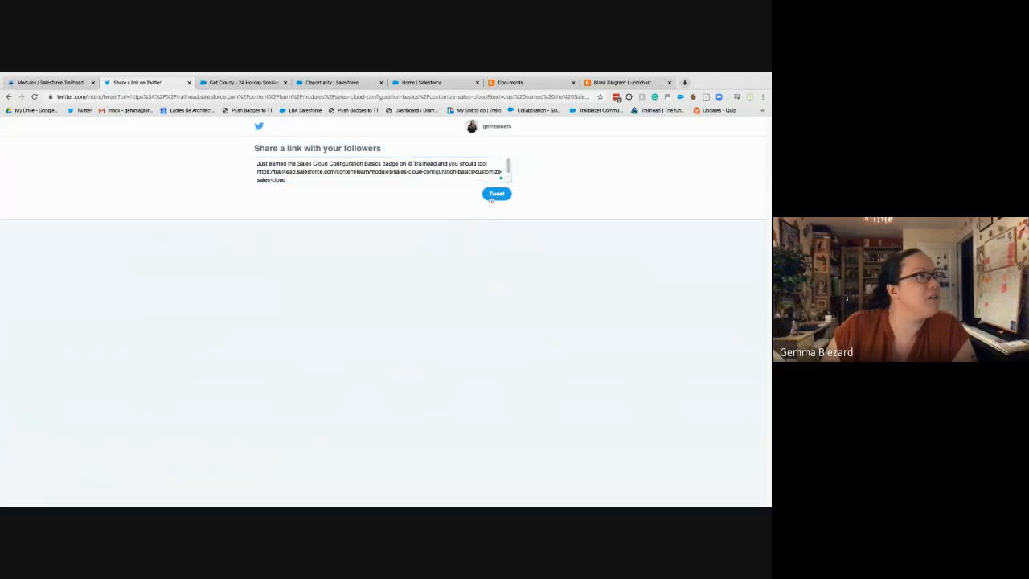
pyautogui.click(59, 84)
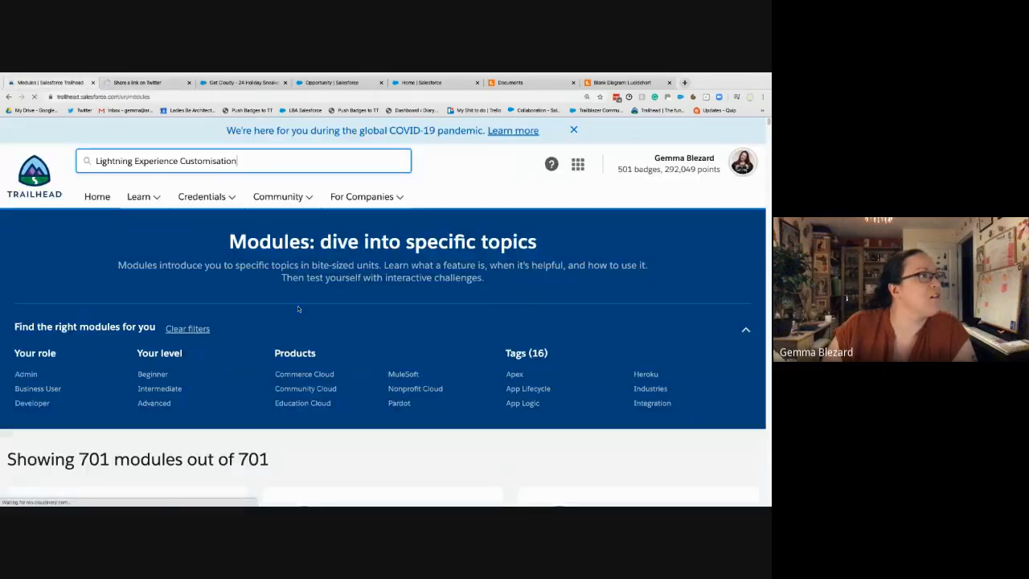
pyautogui.click(189, 82)
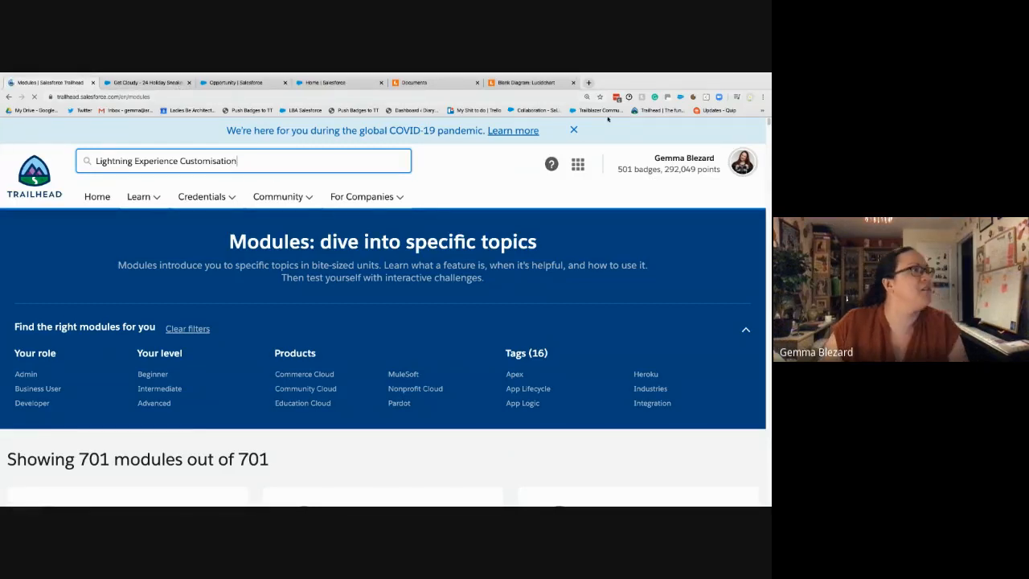
# Load the Trailhead home page in a new browser tab, close the old Modules page, and go to the home page's search
pyautogui.click(588, 82)
pyautogui.click(663, 111)
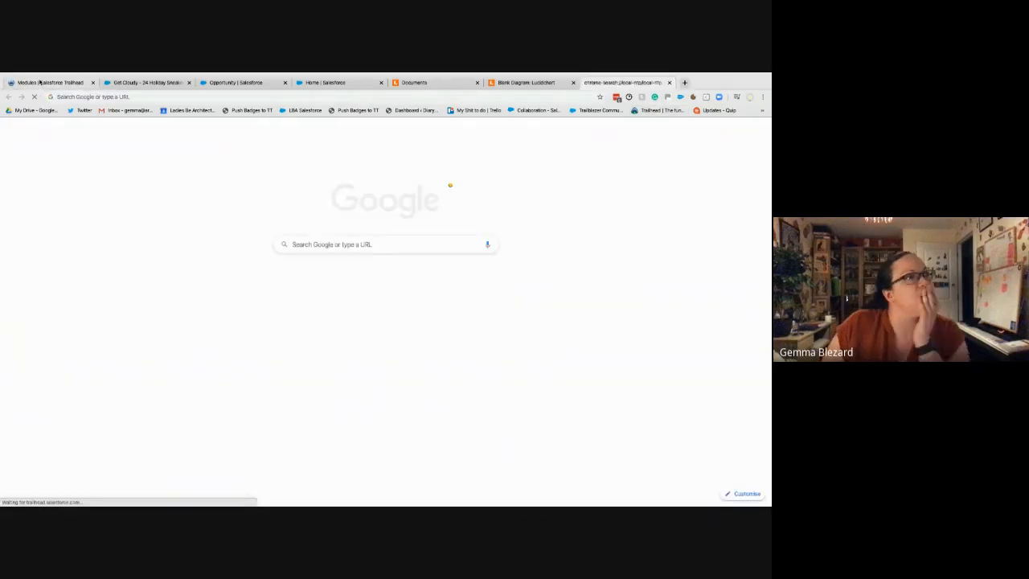
pyautogui.click(50, 82)
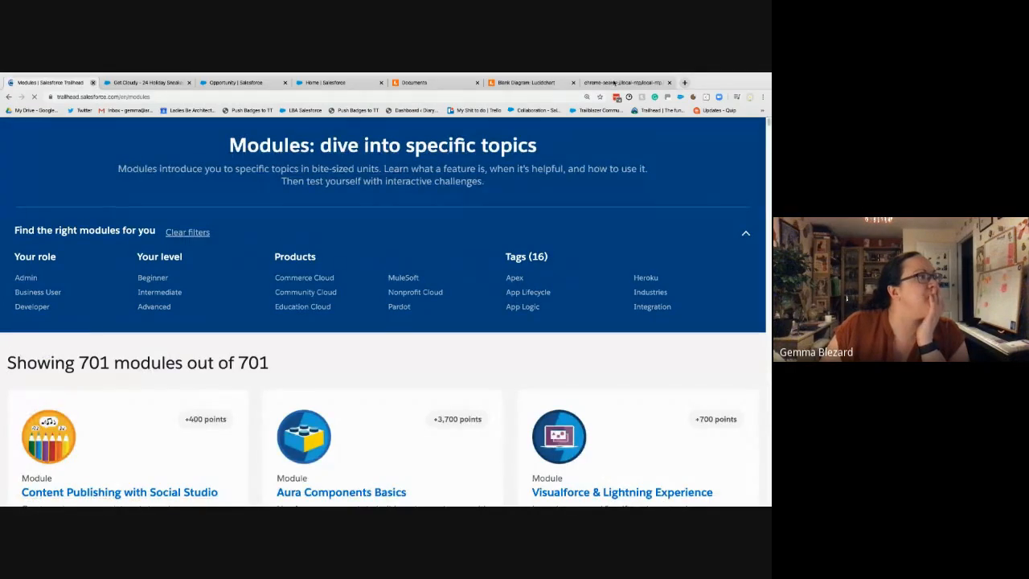
pyautogui.hotkey('ctrl', 'w')
pyautogui.click(502, 84)
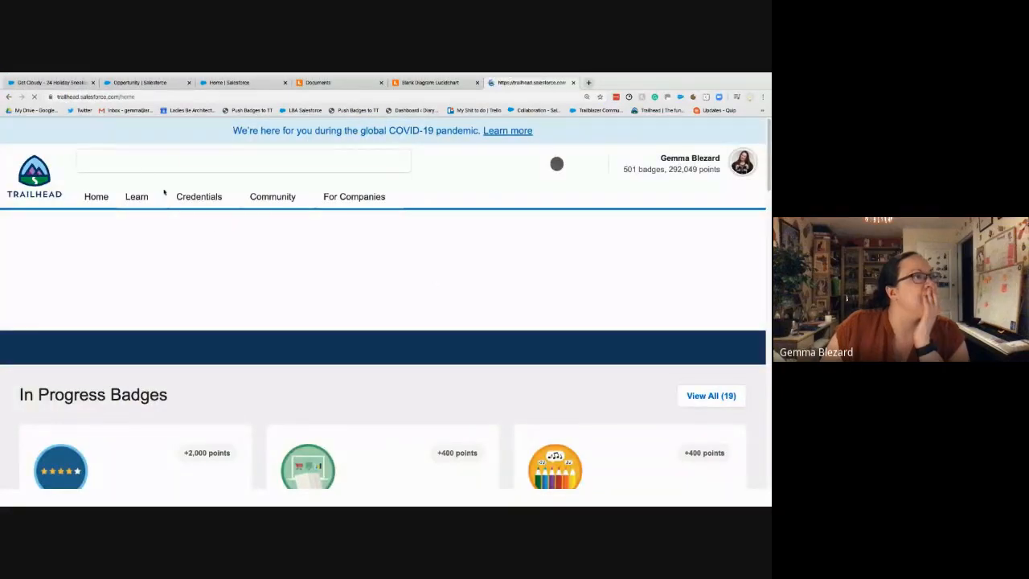
pyautogui.click(143, 164)
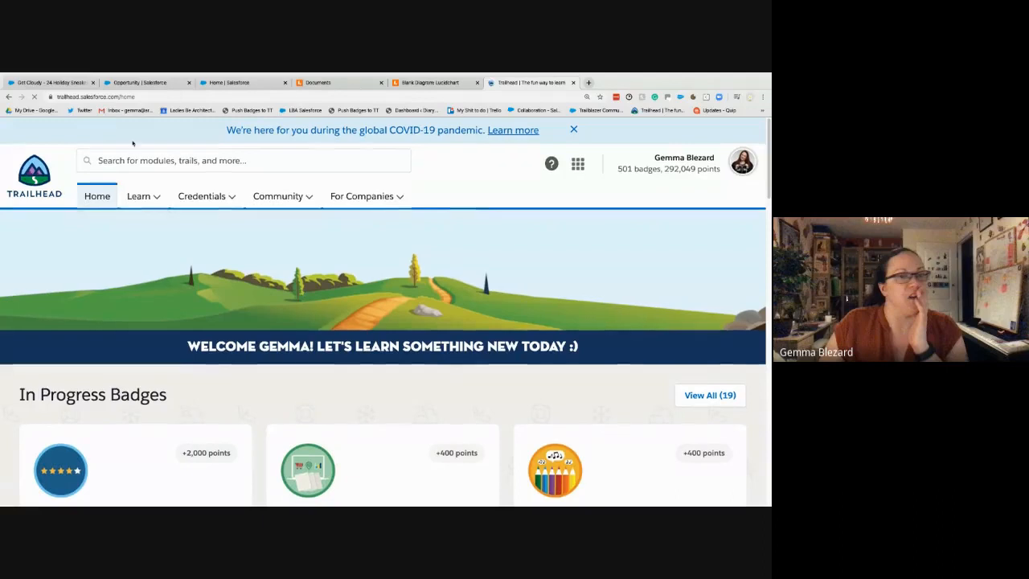
# Search Trailhead for "lightning experience customization" and open the Lightning Experience Customization module from the results
pyautogui.click(132, 160)
pyautogui.scroll(-1, 179, 167)
pyautogui.write('lightni')
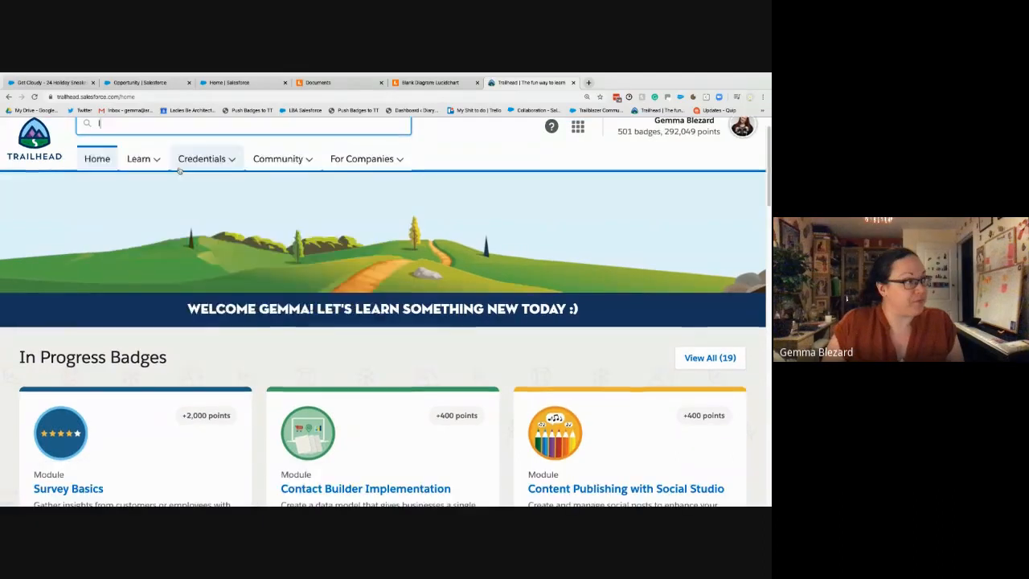
pyautogui.moveTo(179, 171)
pyautogui.write('ng')
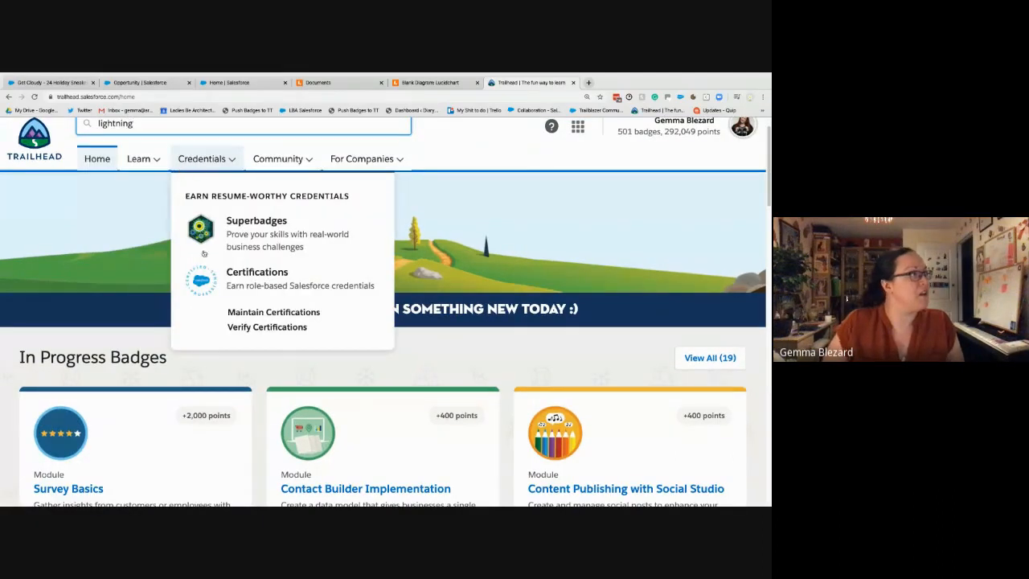
pyautogui.scroll(1, 193, 226)
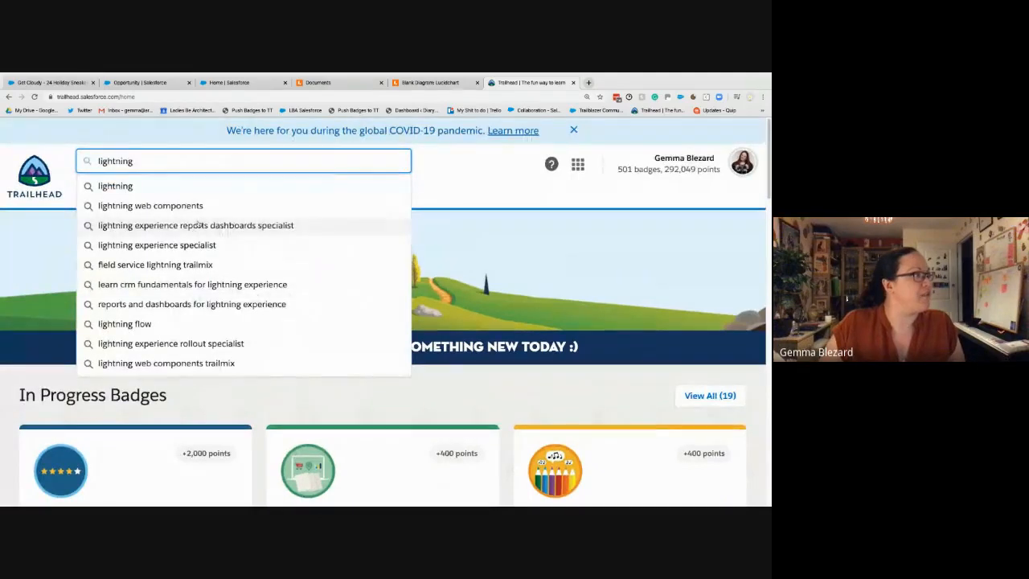
pyautogui.write('experience cus')
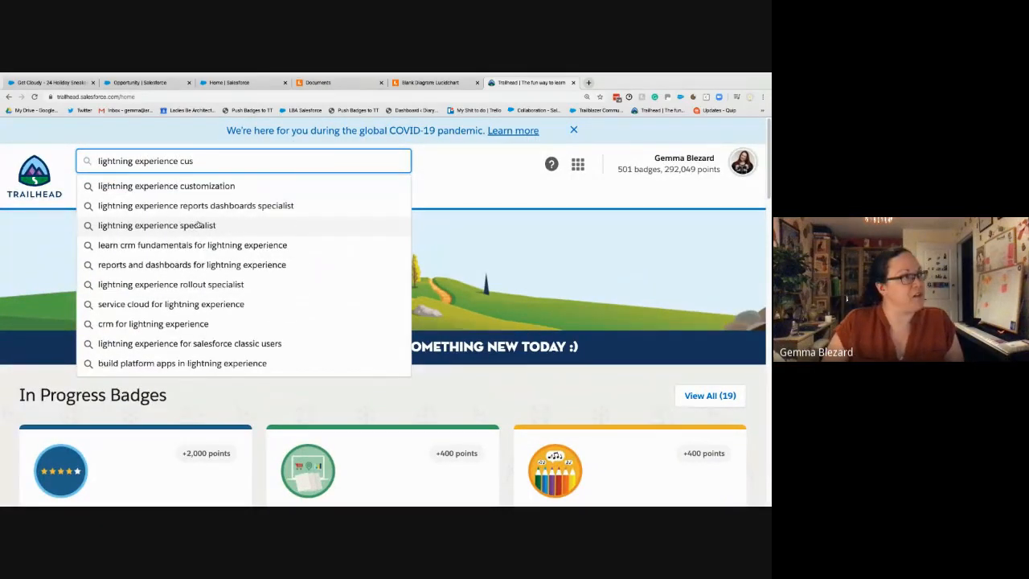
pyautogui.click(218, 186)
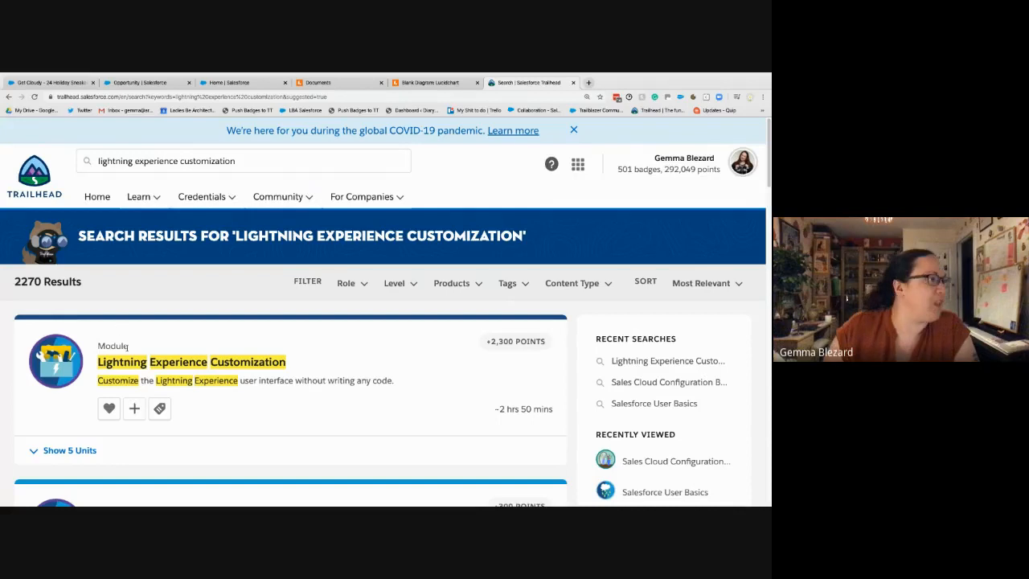
pyautogui.click(134, 367)
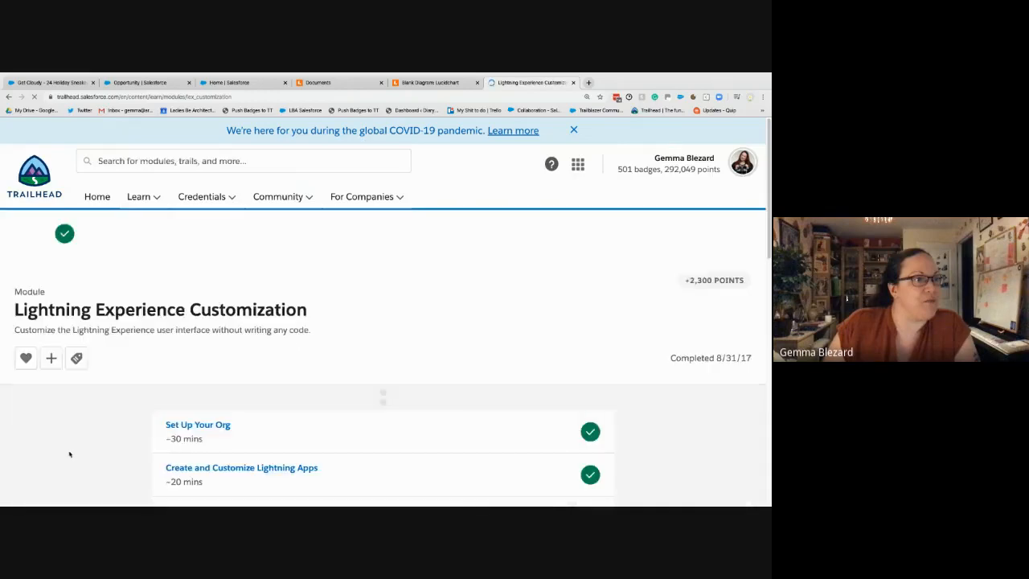
# Look through the module's list of units and copy the web address of the Lightning Experience Customization module
pyautogui.scroll(-2, 473, 400)
pyautogui.scroll(-3, 474, 401)
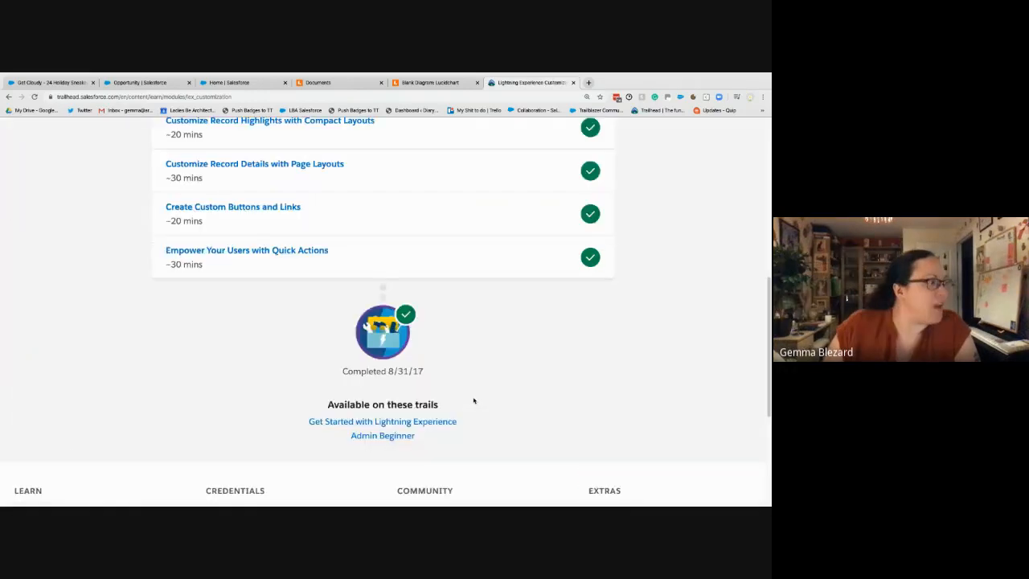
pyautogui.scroll(5, 474, 401)
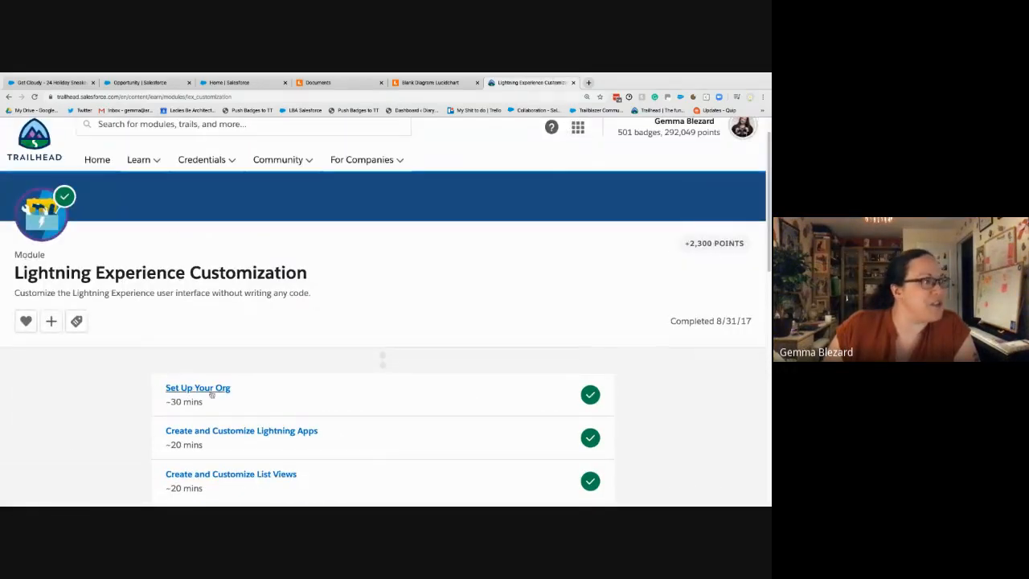
pyautogui.click(109, 98)
pyautogui.rightClick(107, 98)
pyautogui.click(123, 162)
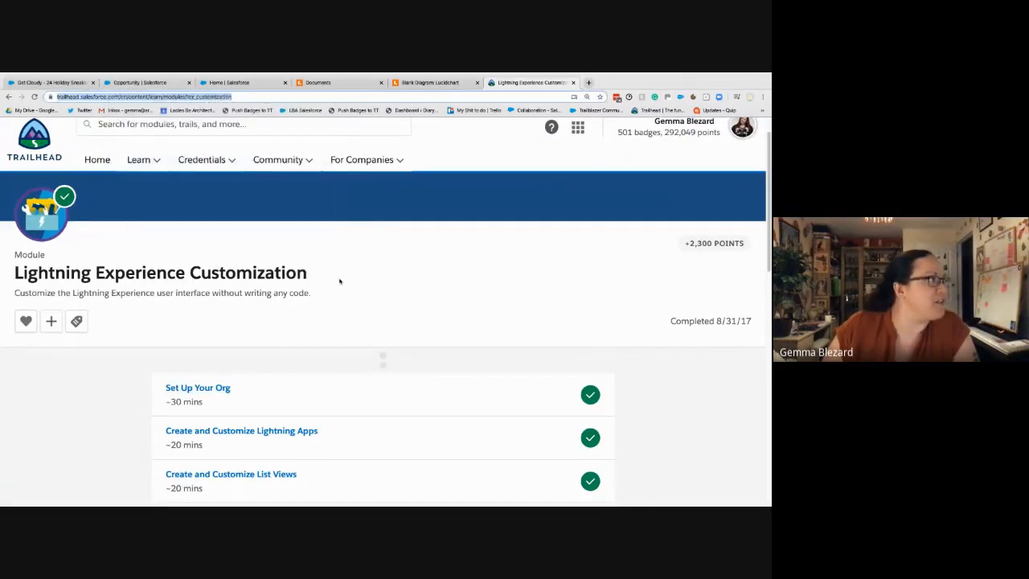
# Open the module's Set Up Your Org unit and skim its opening sections, ending at the Learning Objectives
pyautogui.scroll(-2, 398, 327)
pyautogui.click(182, 227)
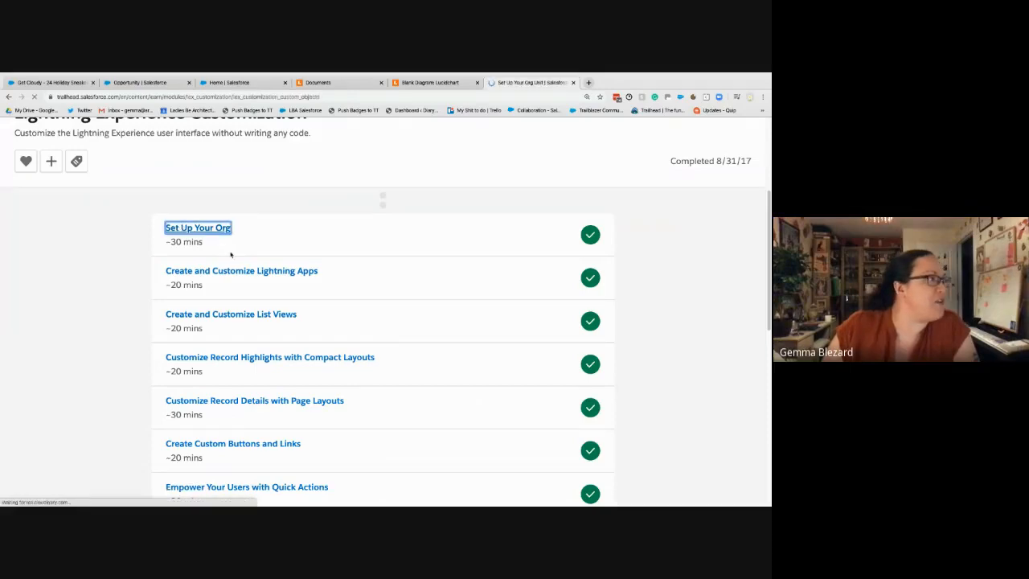
pyautogui.scroll(-8, 428, 305)
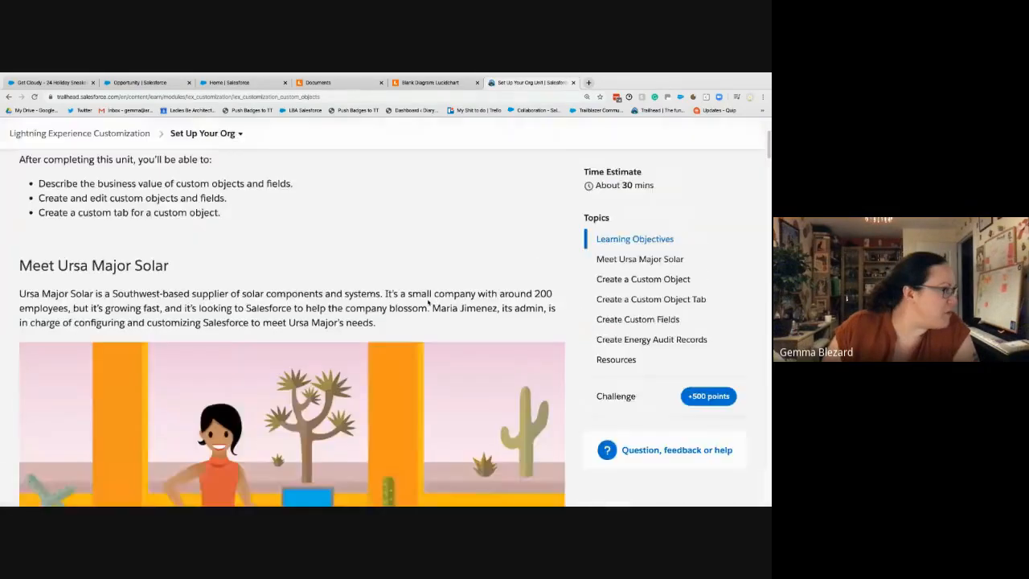
pyautogui.scroll(4, 427, 306)
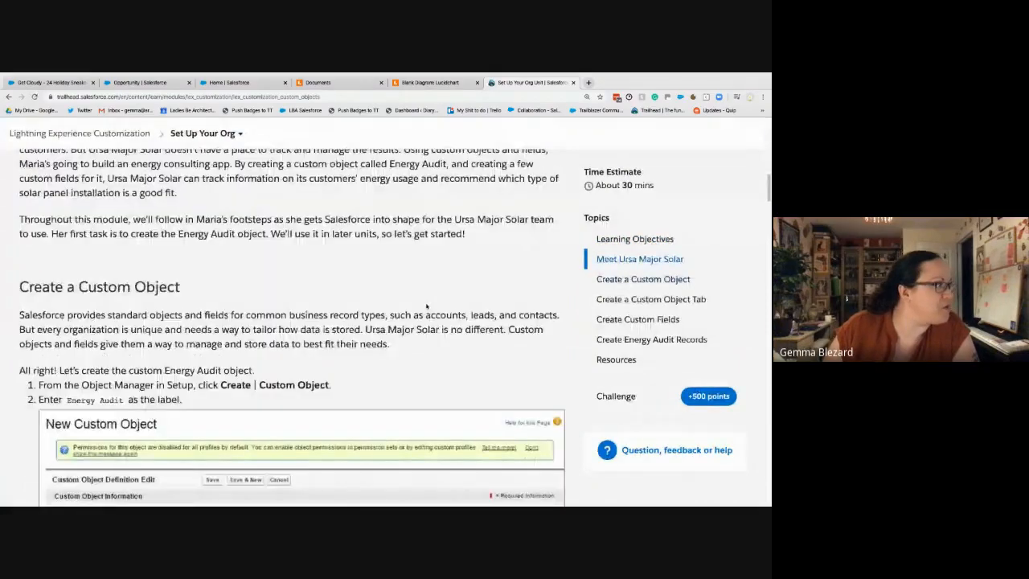
pyautogui.scroll(10, 427, 306)
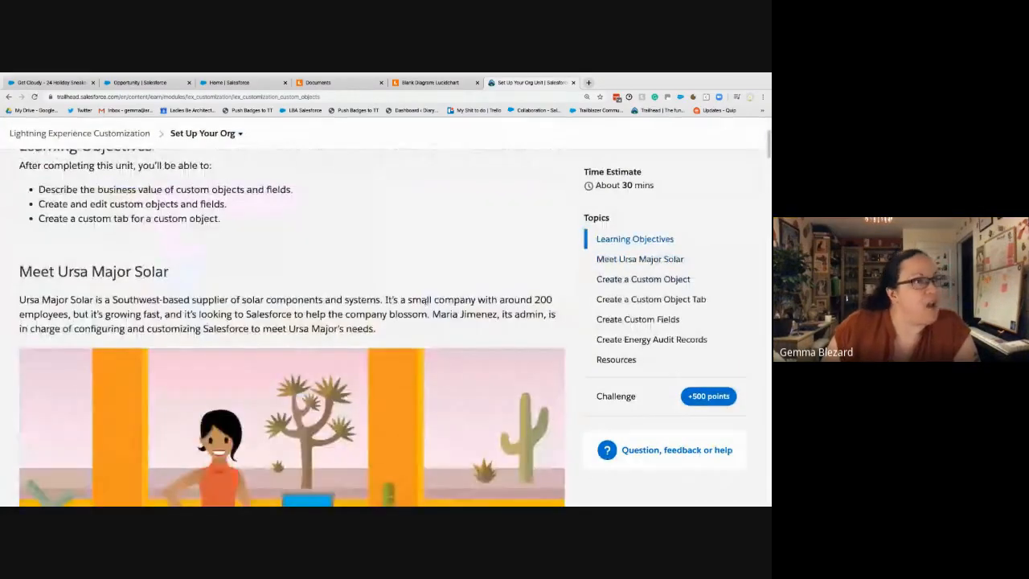
pyautogui.scroll(1, 427, 304)
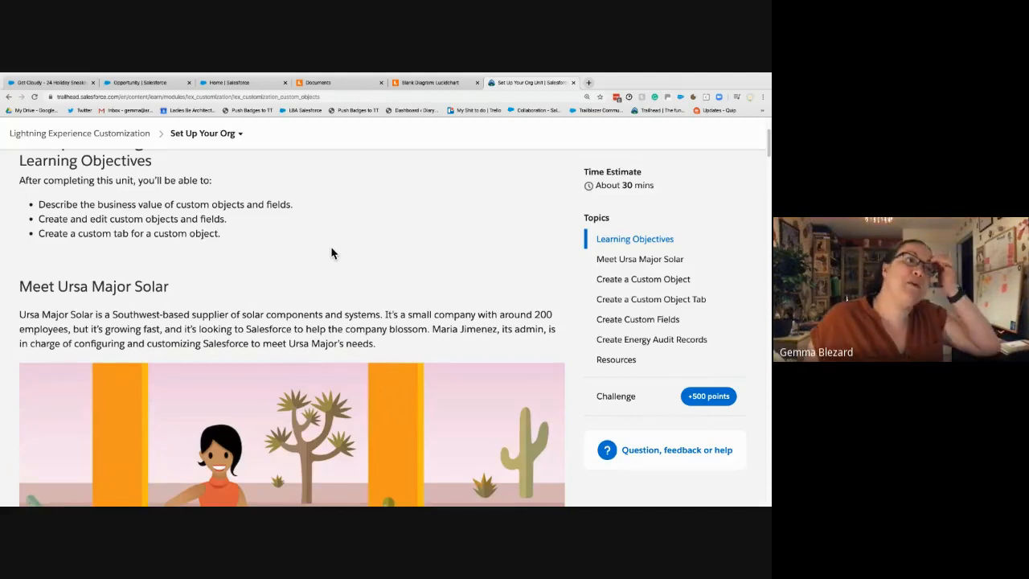
# Read the Meet Ursa Major Solar scenario and the first instructions for creating the custom Energy Audit object
pyautogui.scroll(-1, 331, 248)
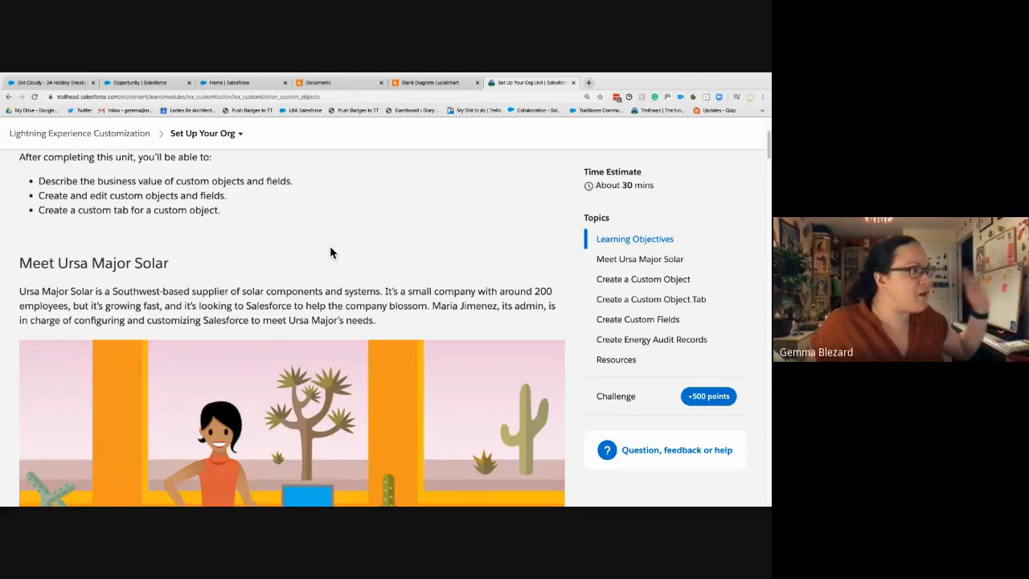
pyautogui.scroll(-1, 330, 247)
pyautogui.scroll(-1, 329, 252)
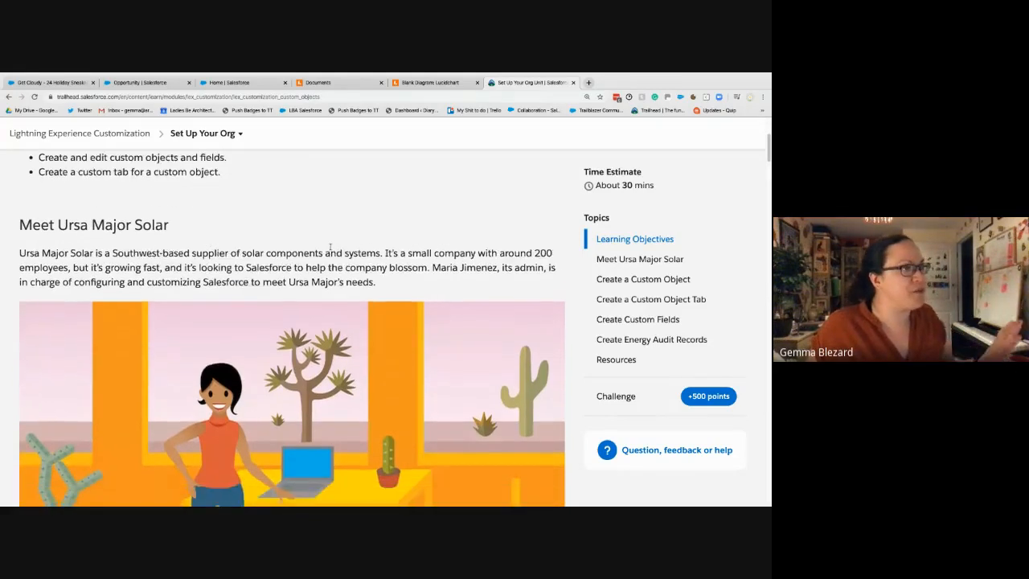
pyautogui.scroll(-3, 330, 252)
pyautogui.scroll(-2, 330, 250)
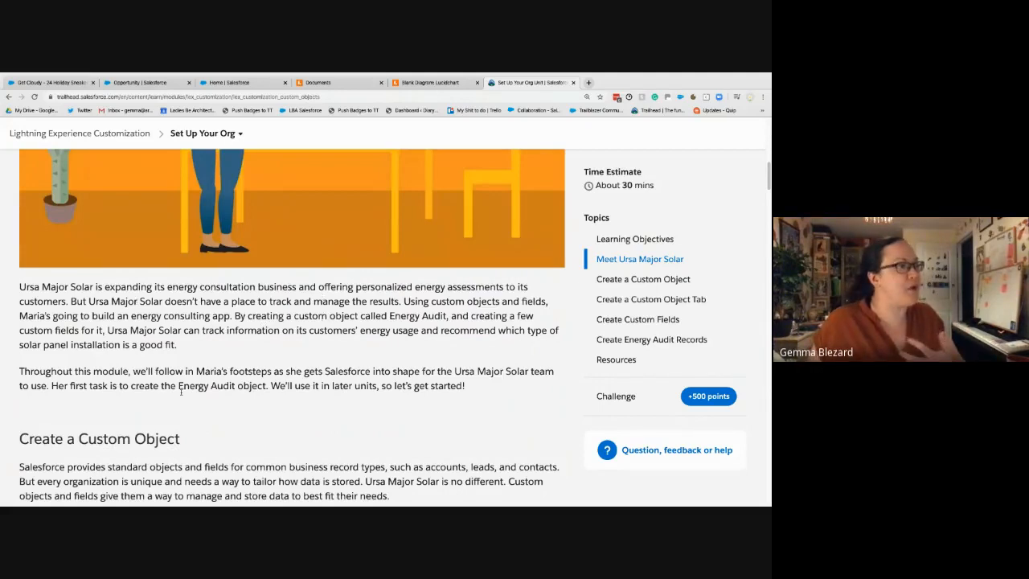
pyautogui.scroll(-1, 365, 338)
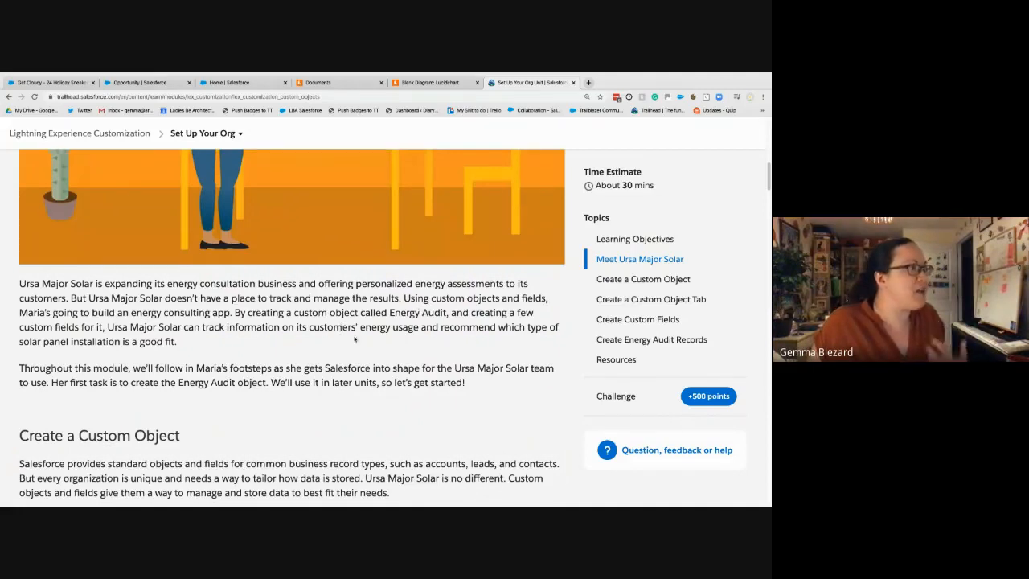
pyautogui.scroll(-1, 355, 340)
pyautogui.scroll(-4, 283, 315)
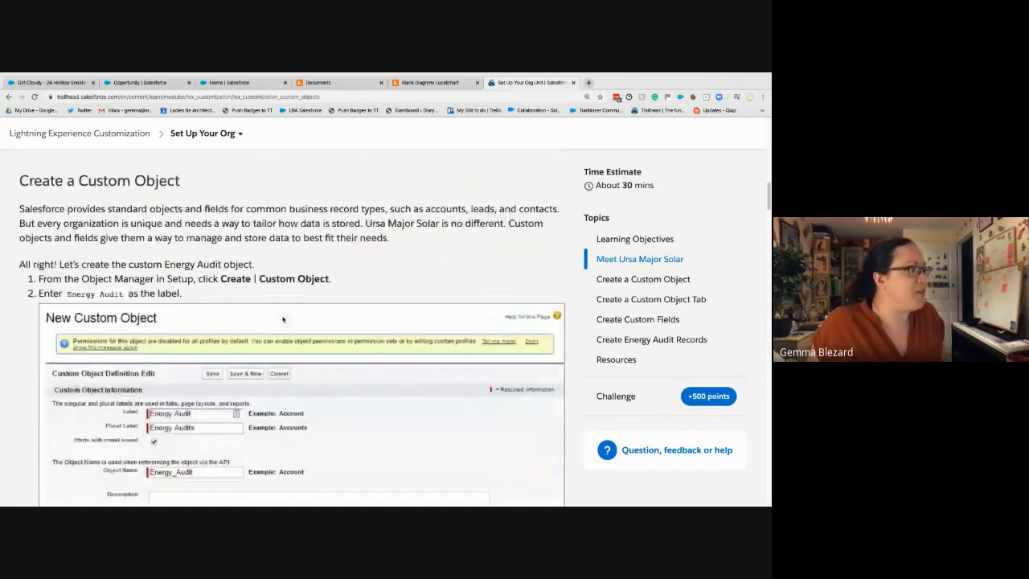
pyautogui.scroll(-1, 283, 317)
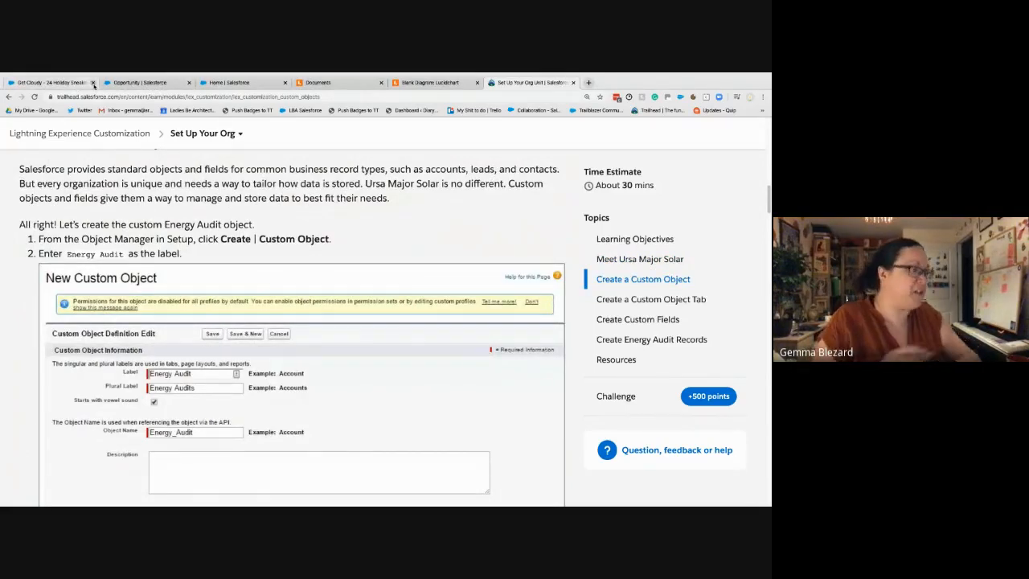
# Switch to the Salesforce Setup page, open the Object Manager, and close the leftover Opportunity page
pyautogui.click(205, 85)
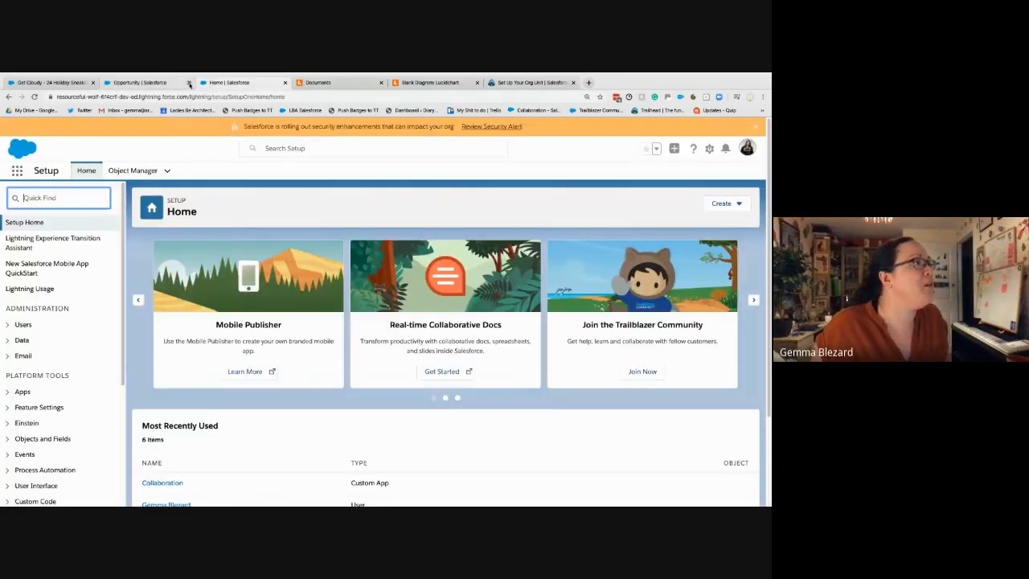
pyautogui.click(709, 149)
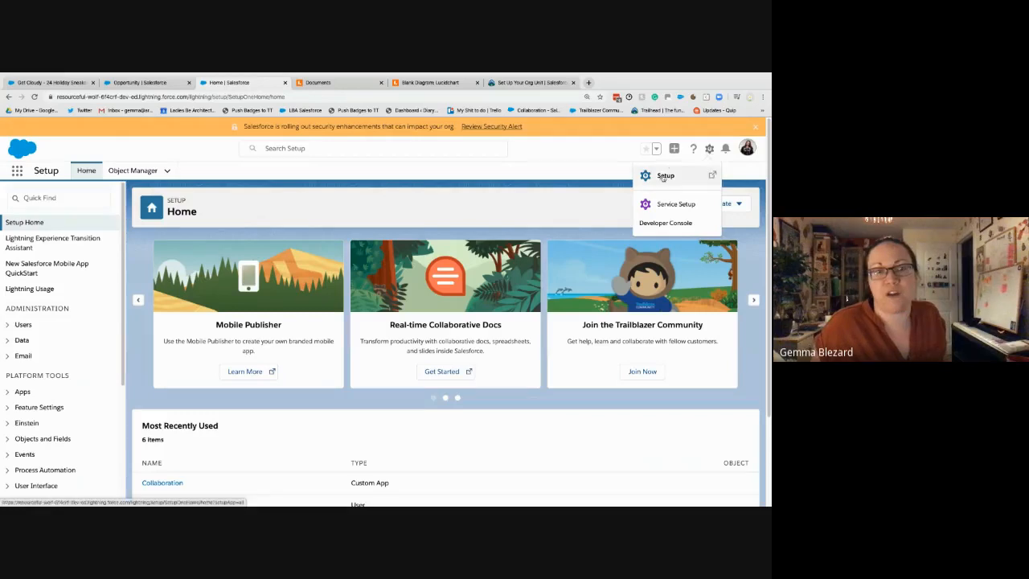
pyautogui.click(505, 149)
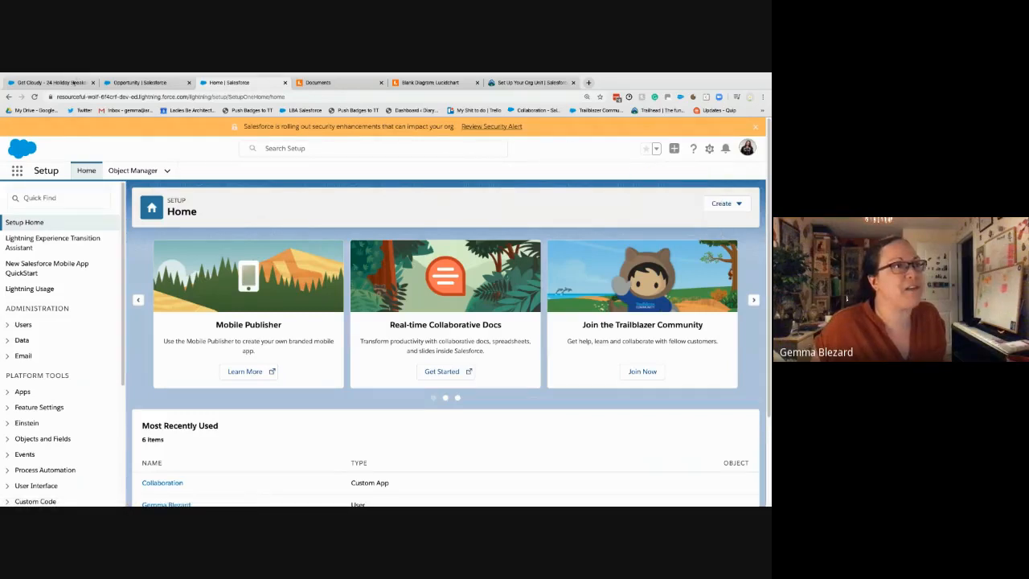
pyautogui.click(135, 172)
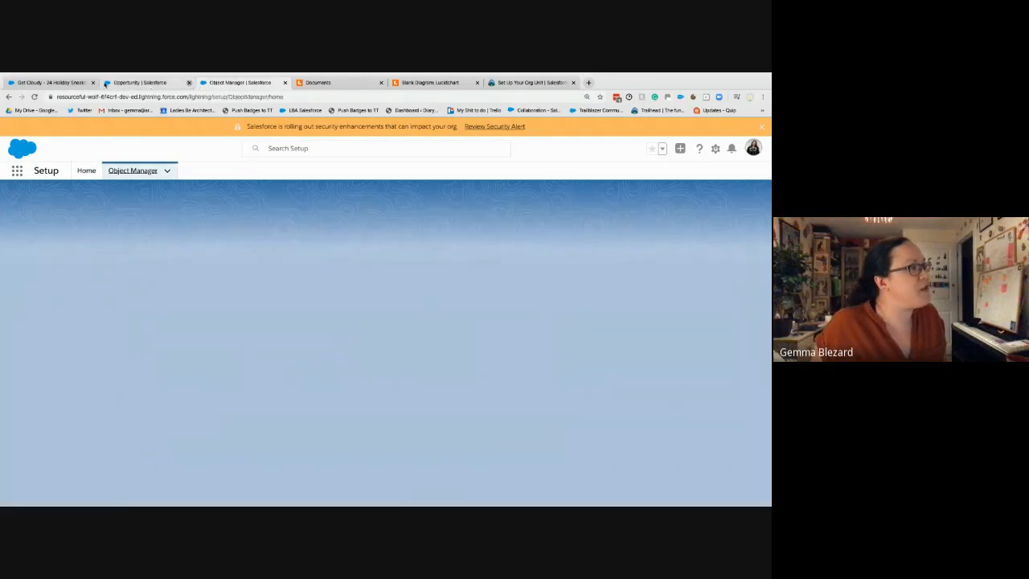
pyautogui.click(189, 83)
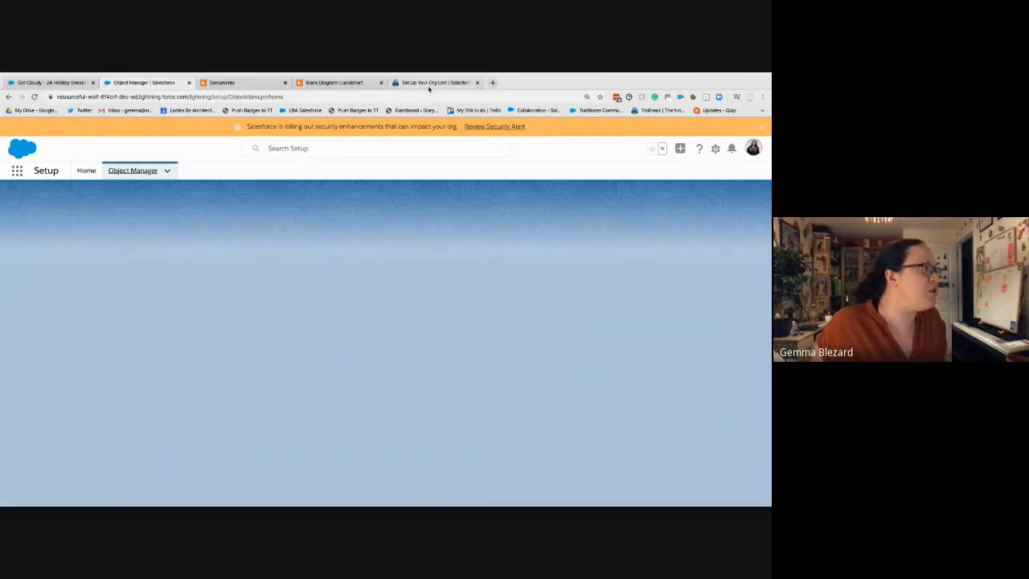
# Make the Set Up Your Org unit the first browser tab and return to its Energy Audit object instructions
pyautogui.moveTo(429, 86); pyautogui.dragTo(40, 91)
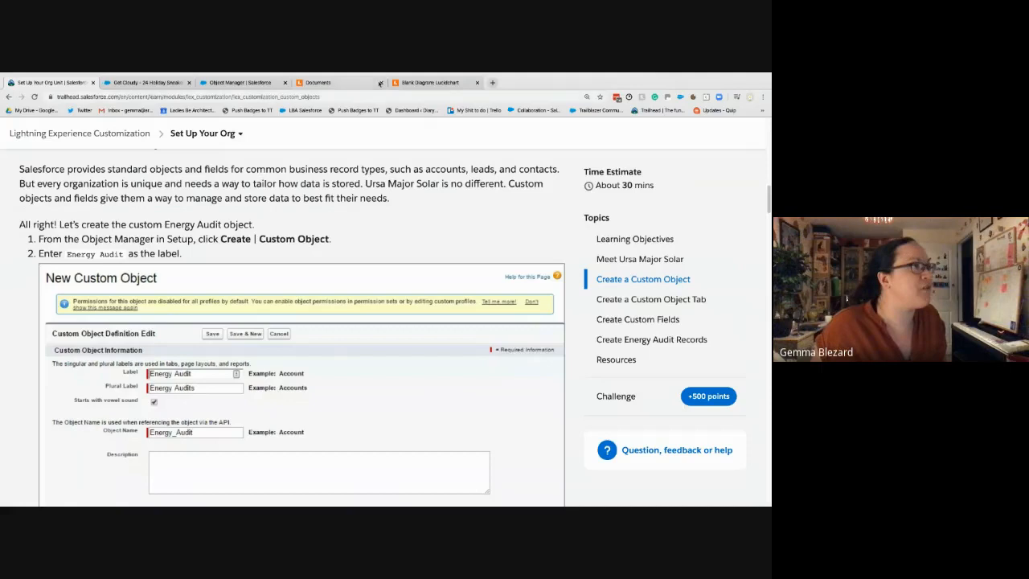
pyautogui.click(425, 83)
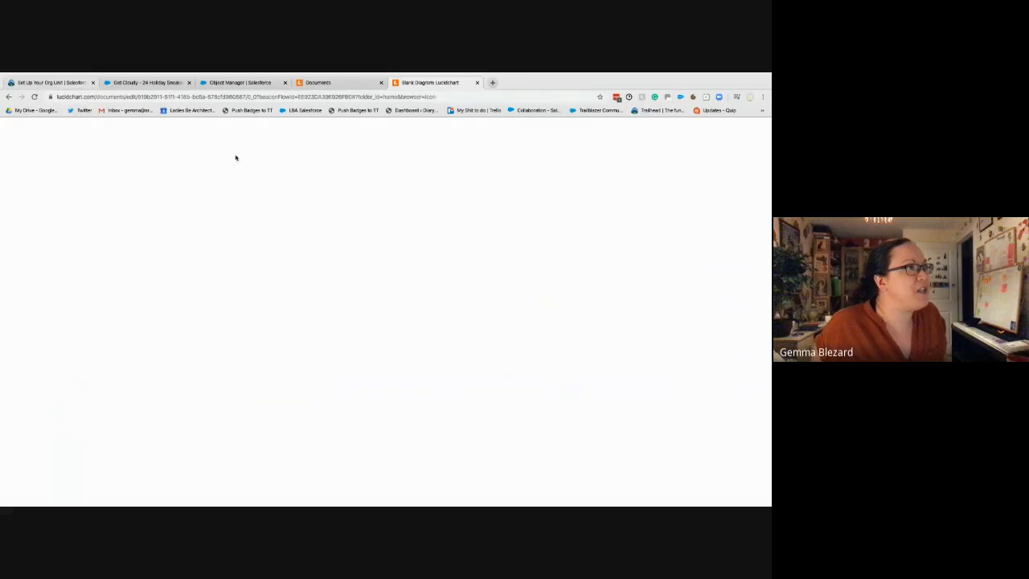
pyautogui.click(51, 82)
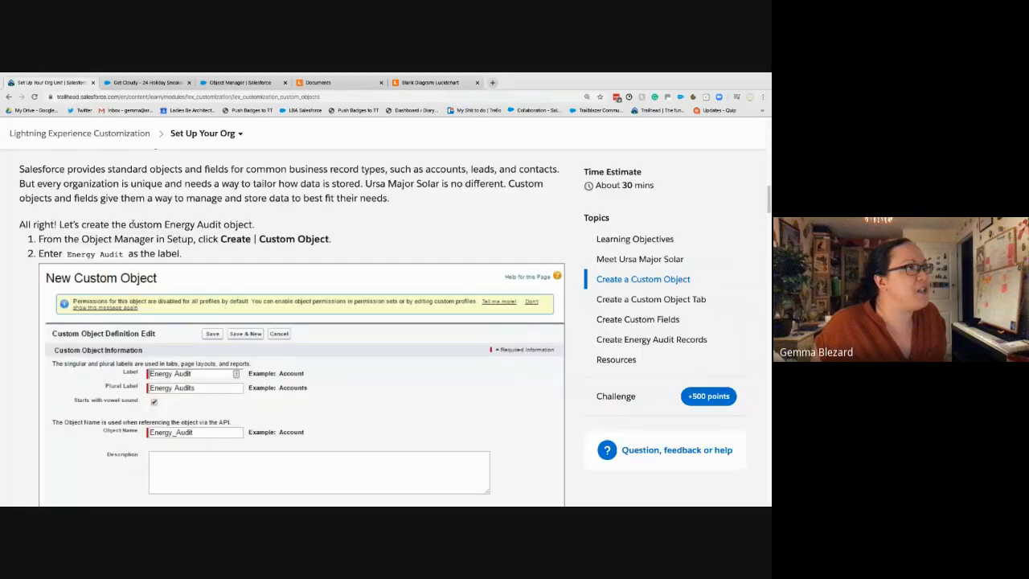
pyautogui.scroll(-1, 131, 225)
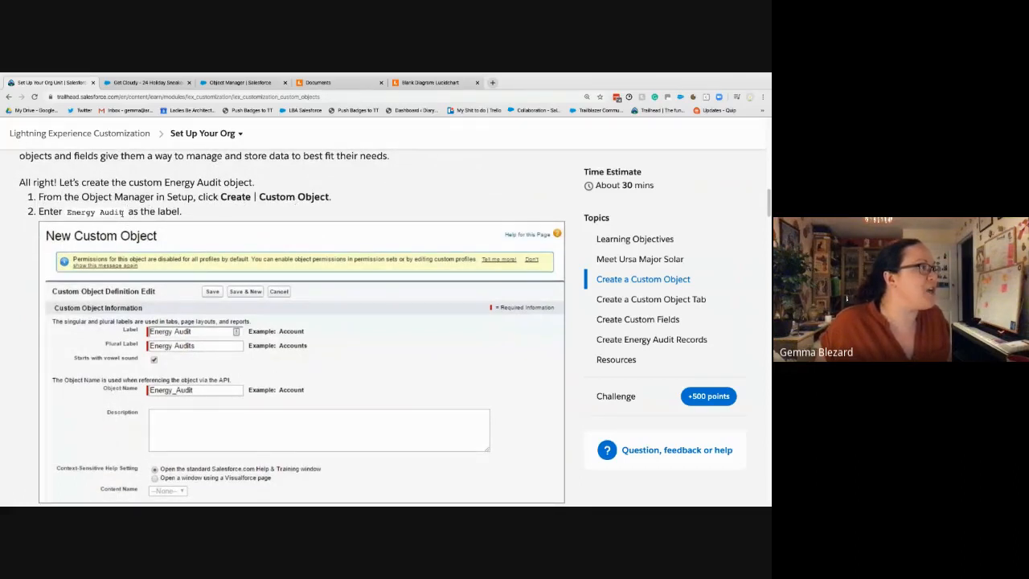
# Place the Object Manager browser tab right after the Trailhead unit and start creating a new custom object there
pyautogui.moveTo(240, 82); pyautogui.dragTo(153, 83)
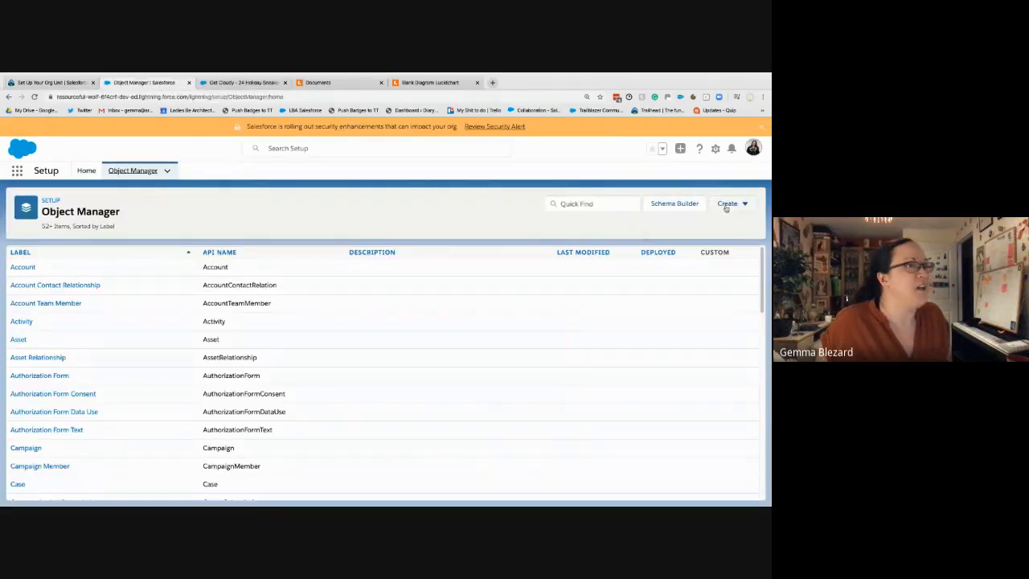
pyautogui.click(726, 203)
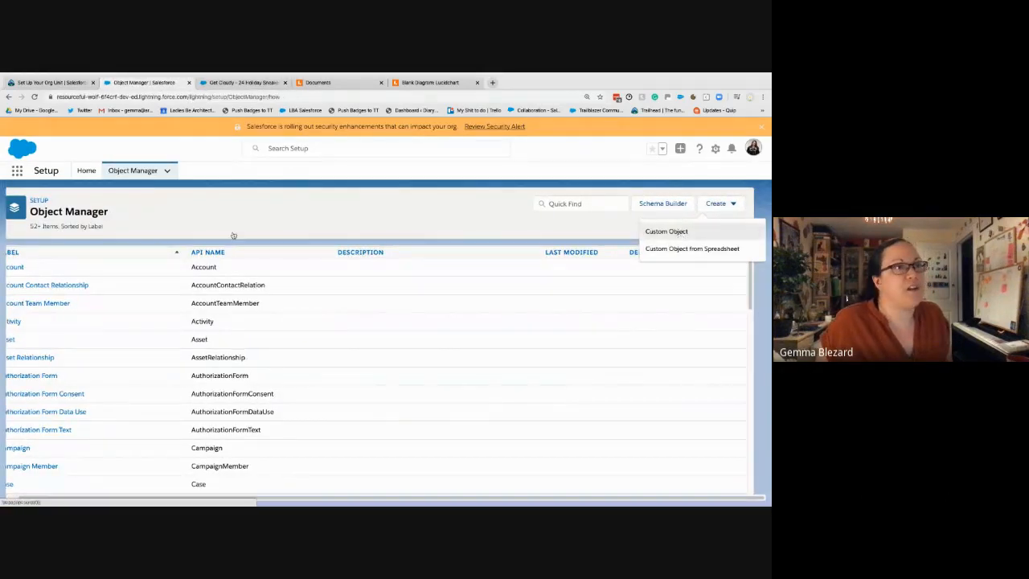
pyautogui.click(688, 234)
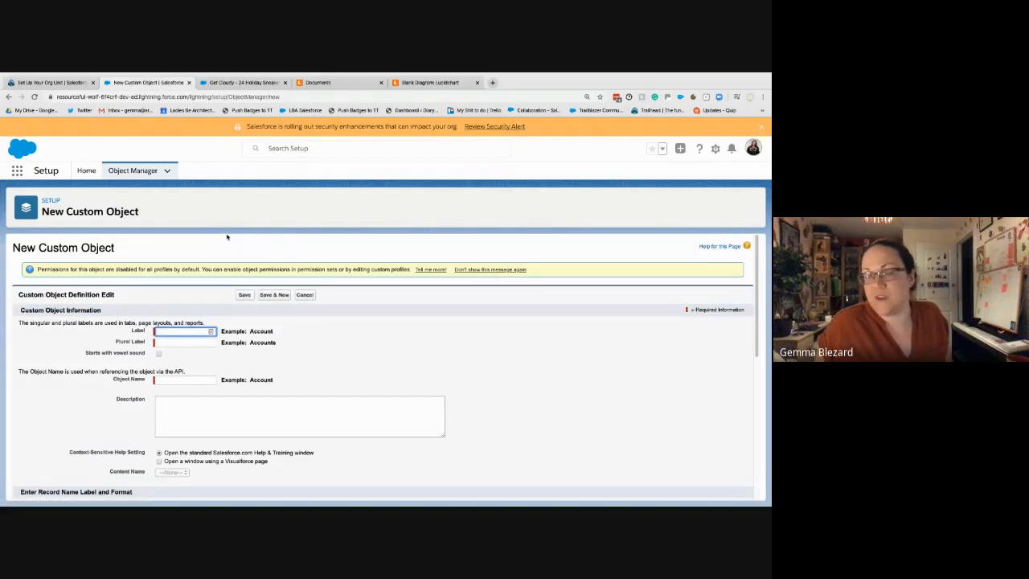
# Open Setup in a new browser tab, close the old New Custom Object tab, and go to the Object Manager
pyautogui.click(716, 150)
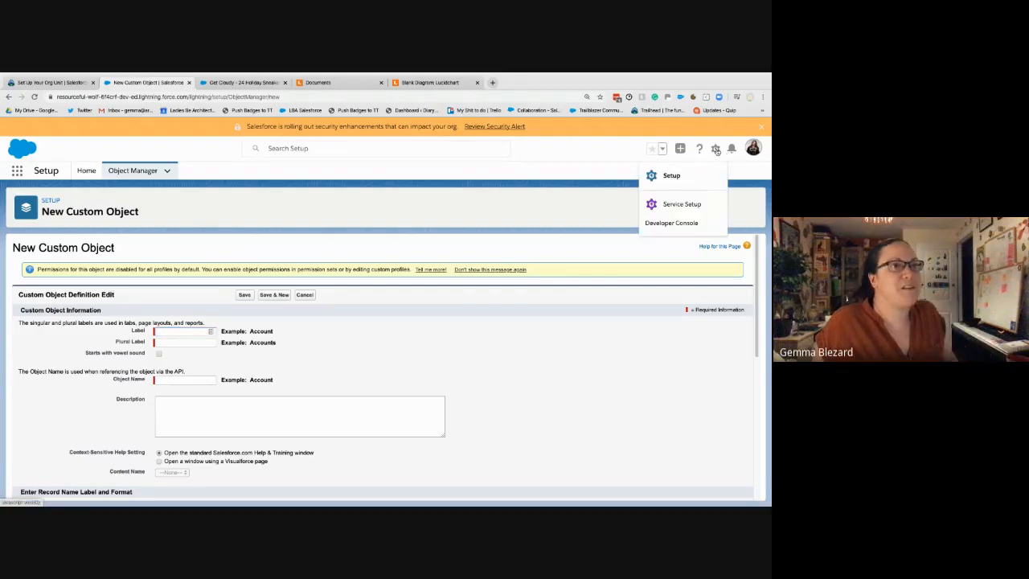
pyautogui.click(672, 174)
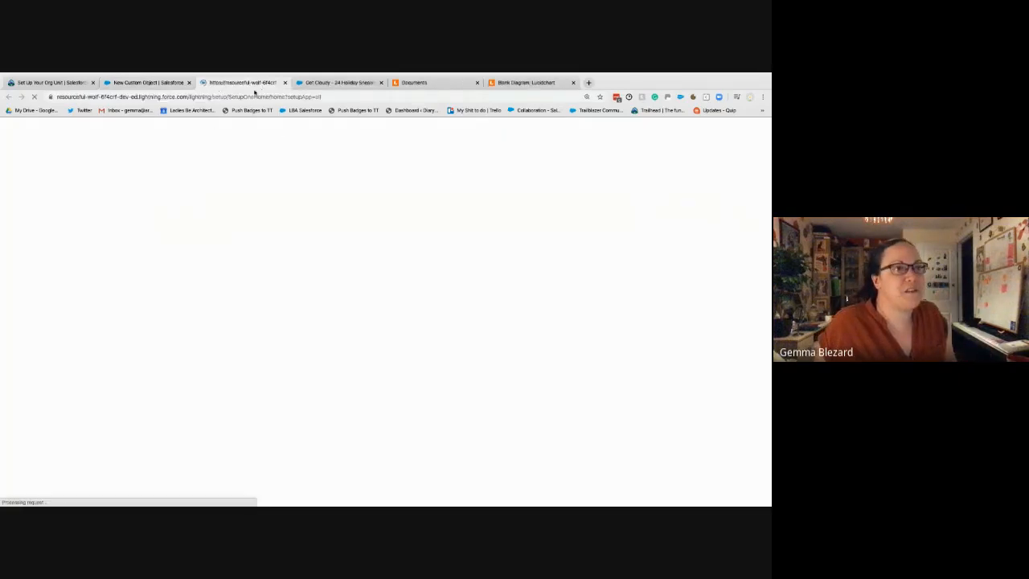
pyautogui.click(188, 84)
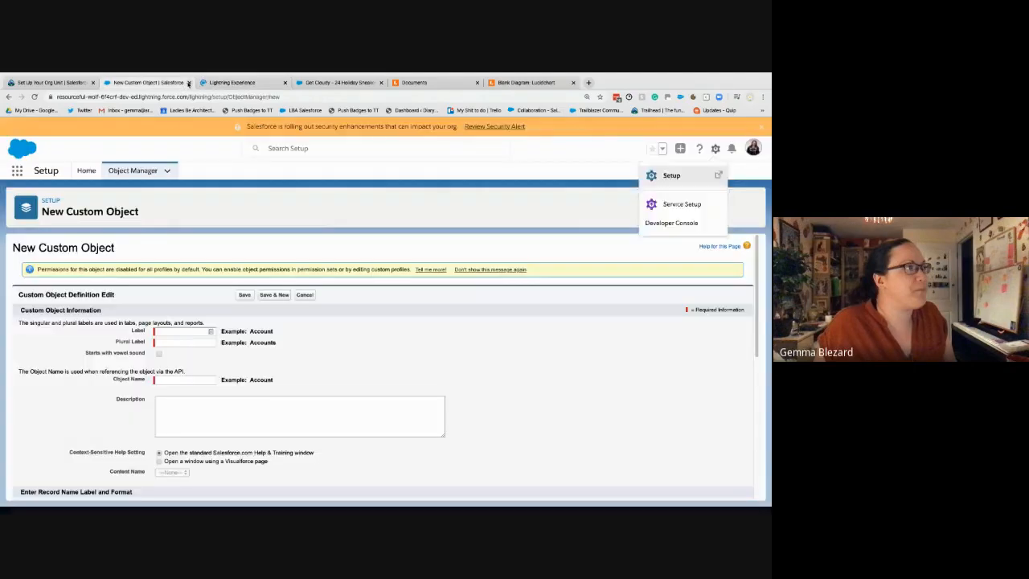
pyautogui.press('super+w')
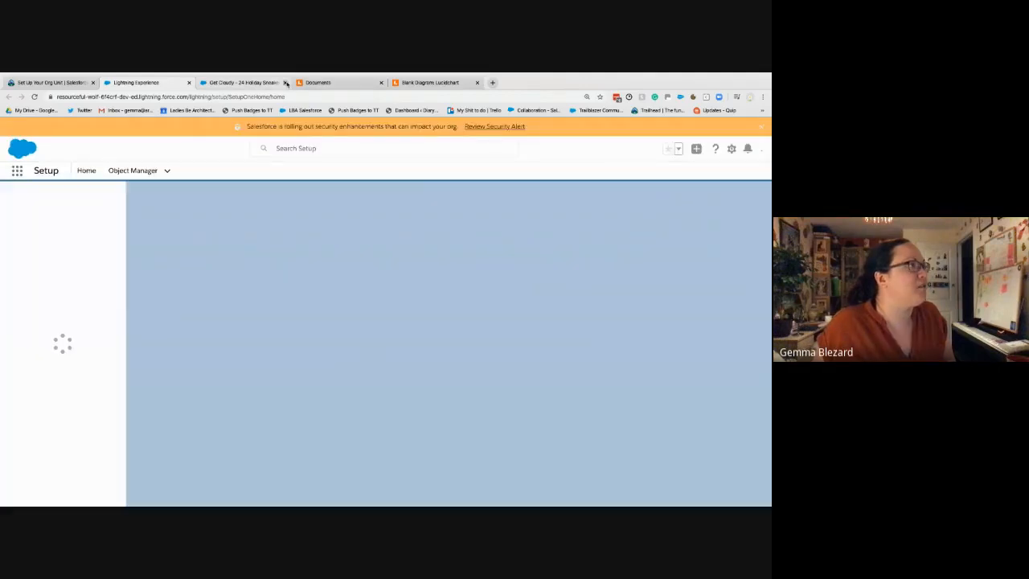
pyautogui.click(132, 171)
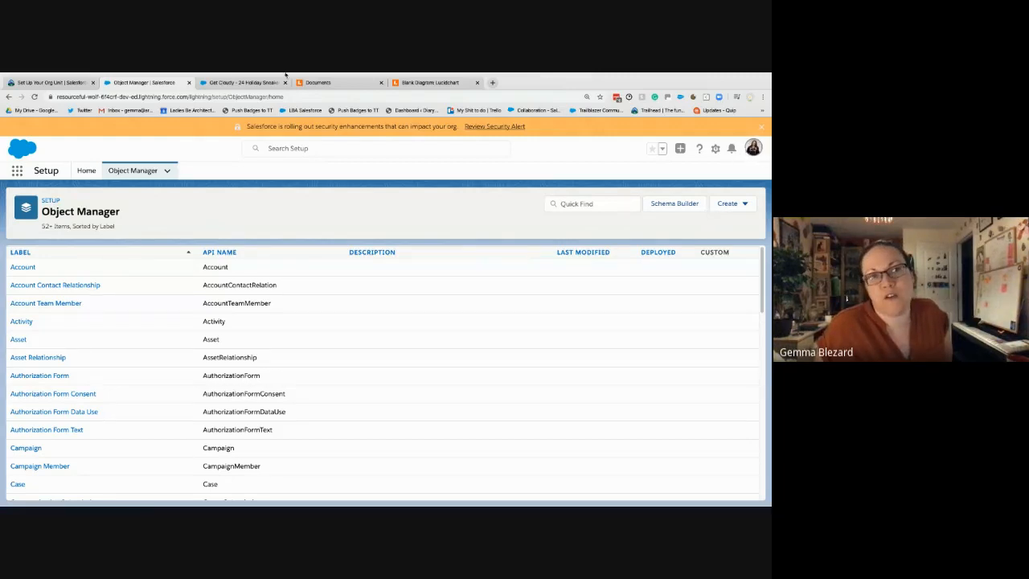
# View the Get Cloudy - 24 Holiday Sneakers opportunity in its browser tab and return to the Object Manager
pyautogui.click(249, 82)
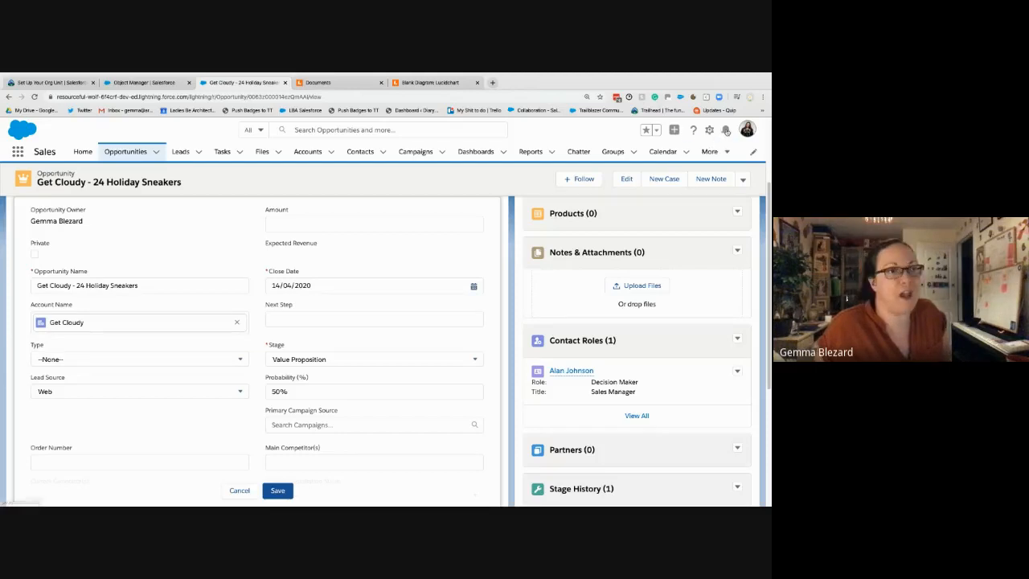
pyautogui.click(710, 130)
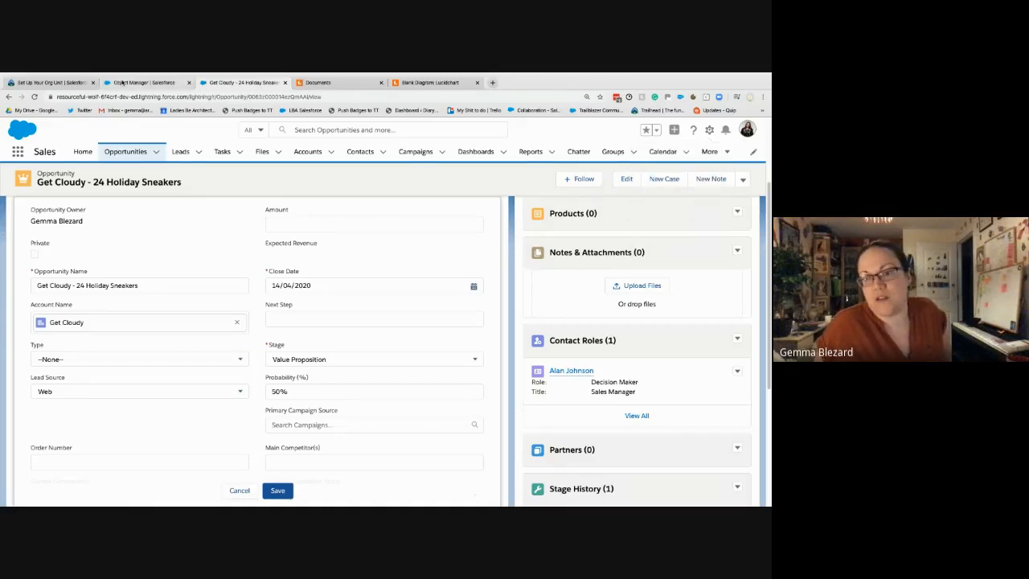
pyautogui.click(123, 82)
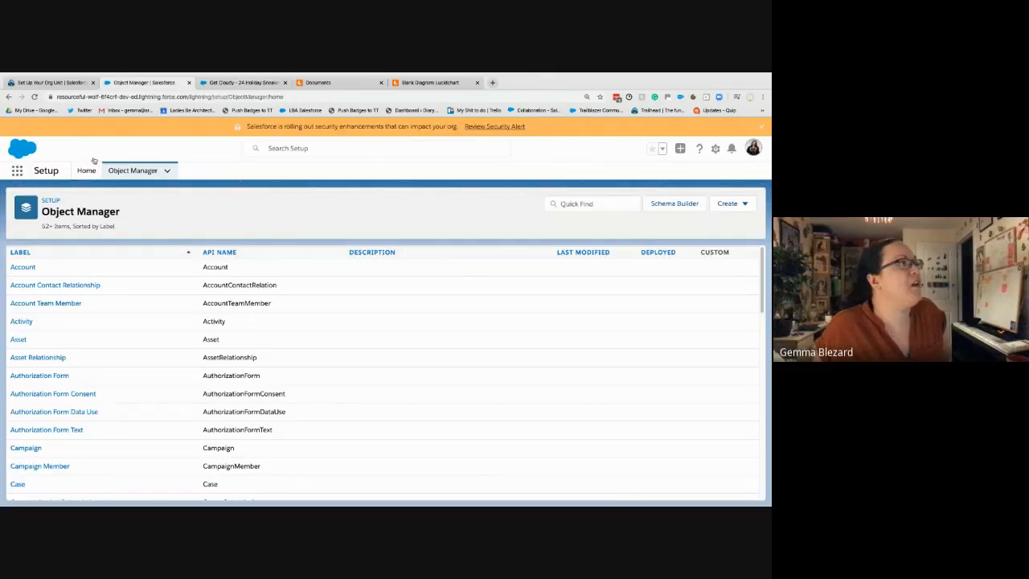
# Start a new custom object from the Object Manager and consult the Trailhead instructions for its label
pyautogui.click(726, 204)
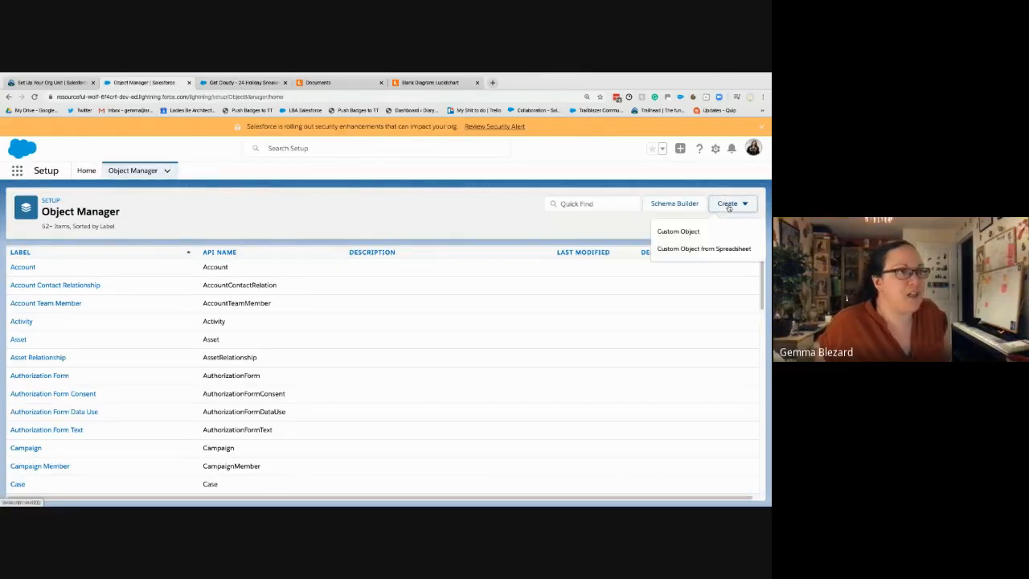
pyautogui.click(681, 232)
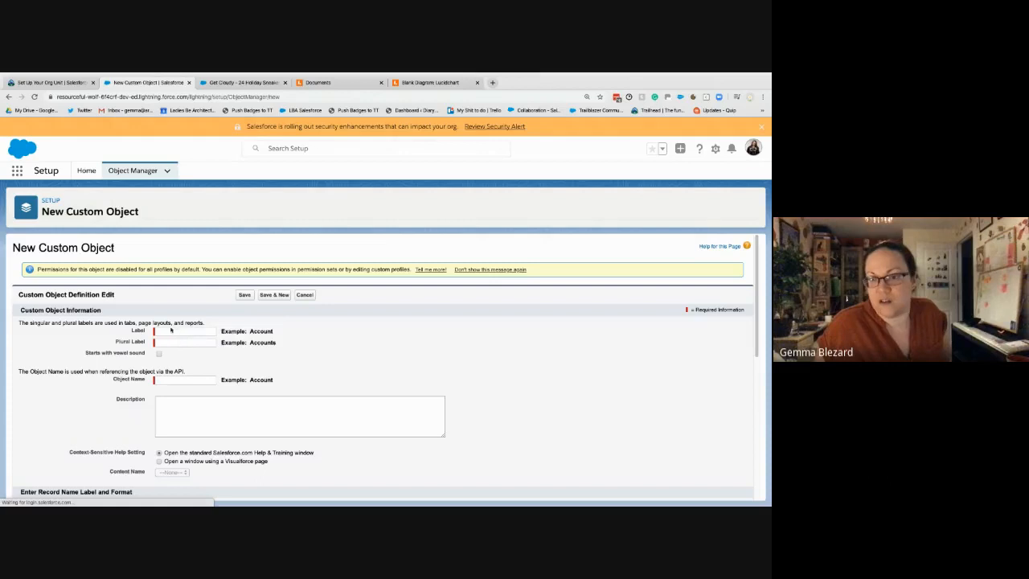
pyautogui.click(170, 329)
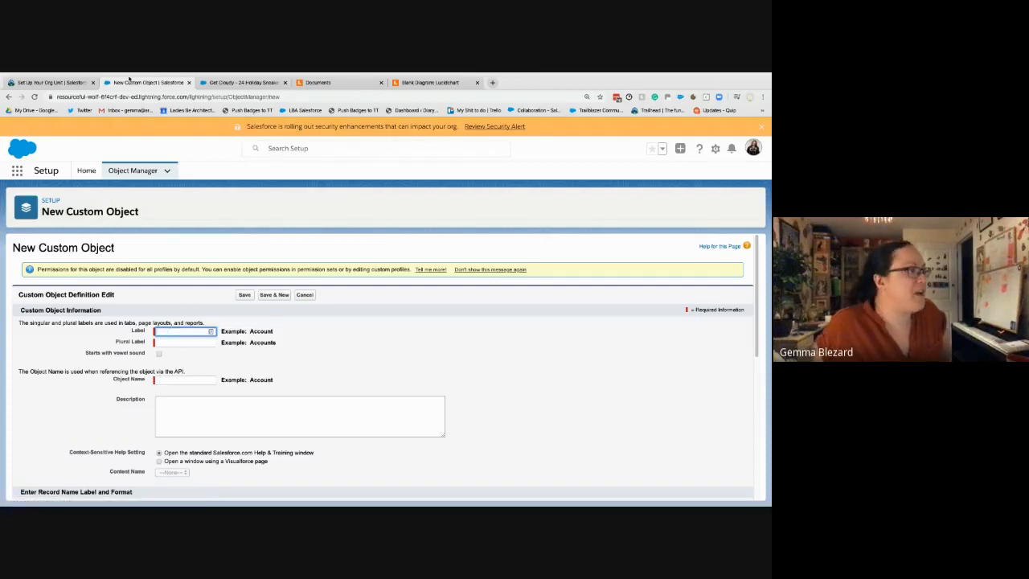
pyautogui.click(75, 83)
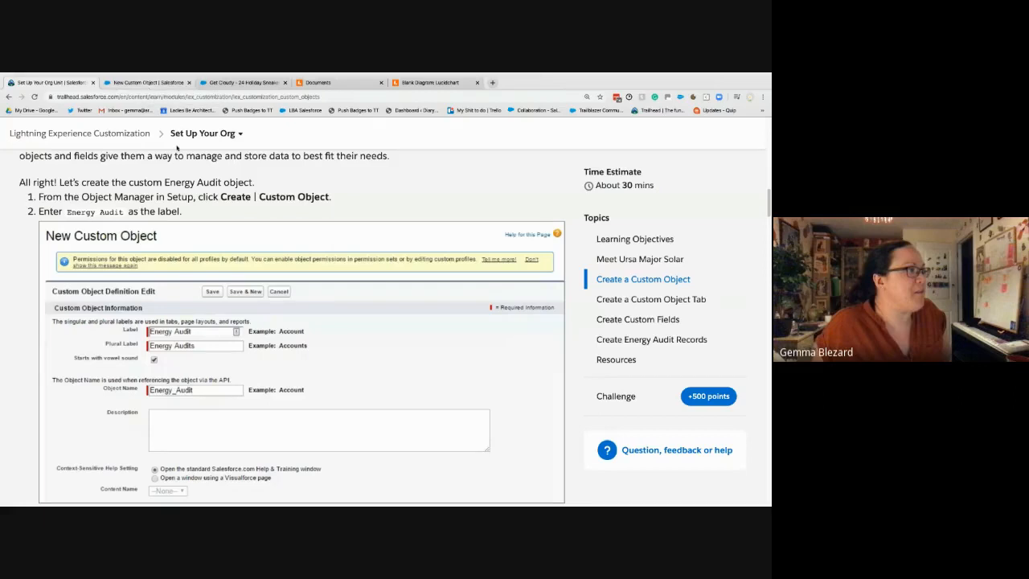
pyautogui.hotkey('ctrl', 'Tab')
# Set the object's label to Energy Audit and plural label to Energy Audits, and mark it as starting with a vowel sound
pyautogui.write('Energ')
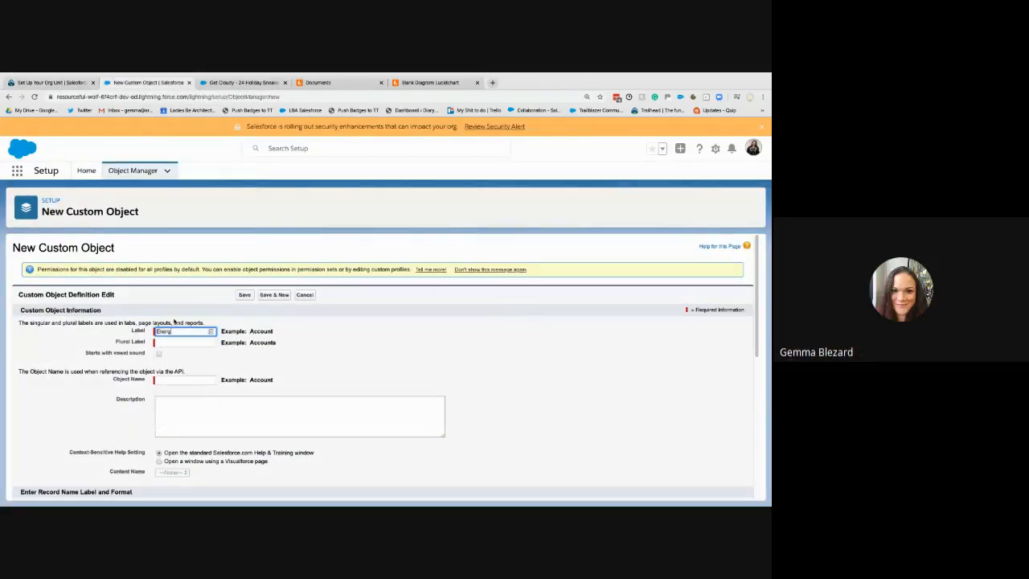
pyautogui.write('y Audit')
pyautogui.press('Tab')
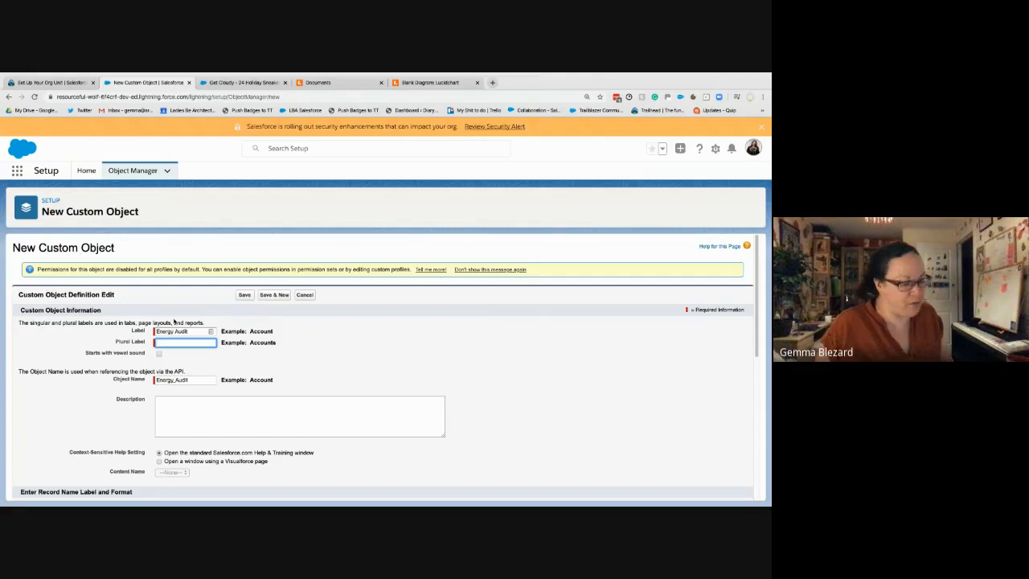
pyautogui.write('Energ')
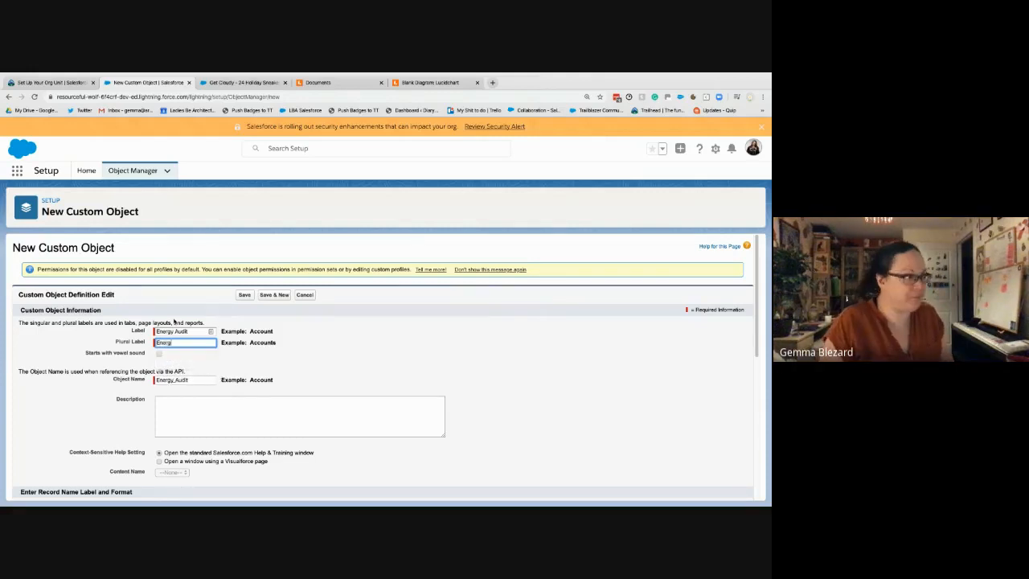
pyautogui.write('y Audits')
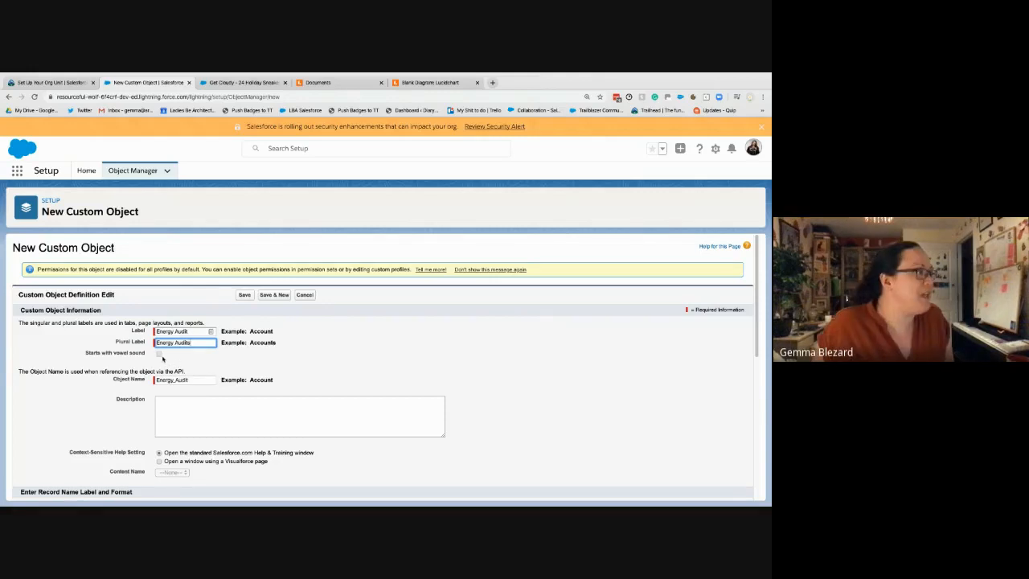
pyautogui.click(159, 354)
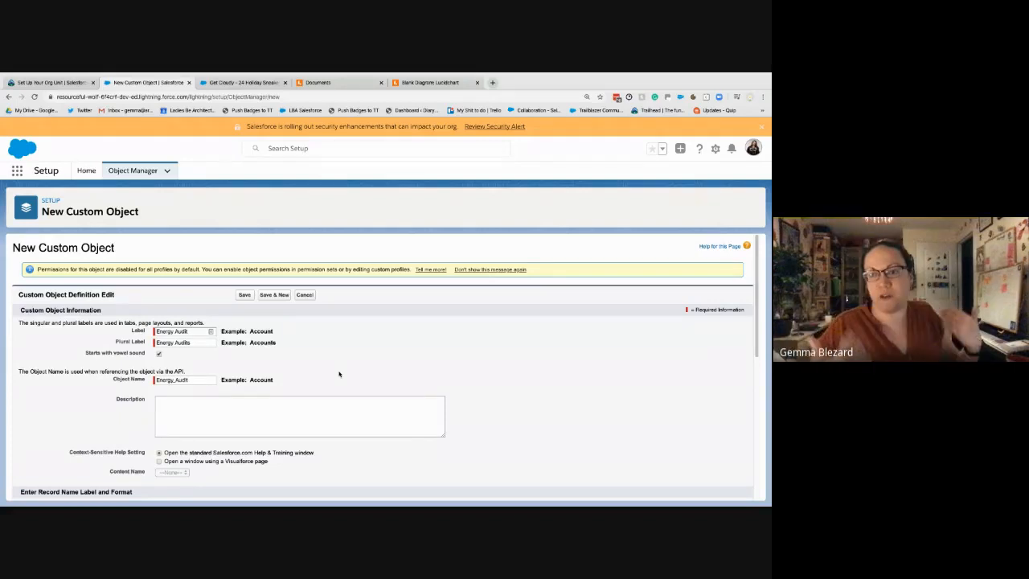
# Examine the custom object's API object name and its description field
pyautogui.doubleClick(196, 379)
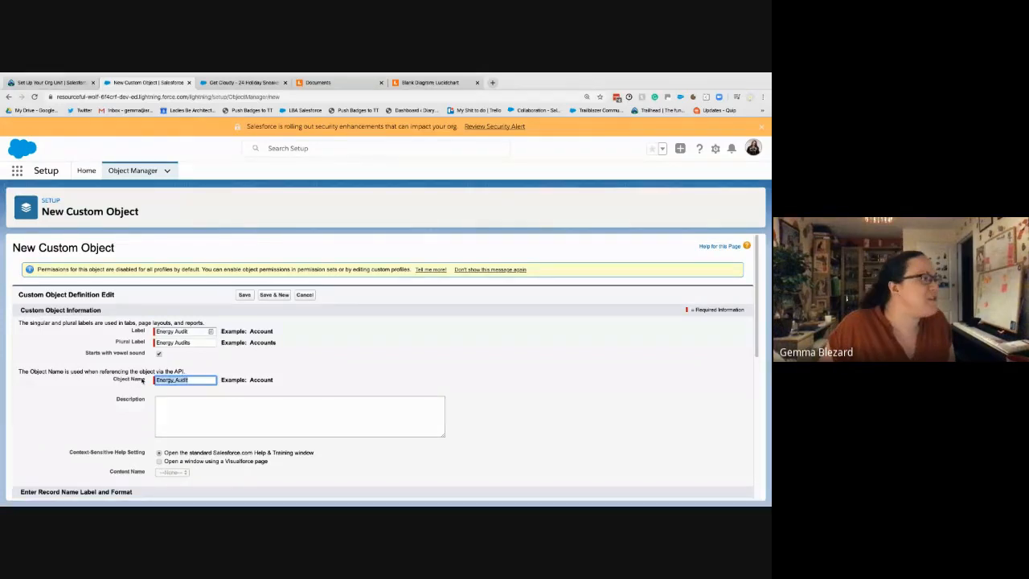
pyautogui.click(257, 417)
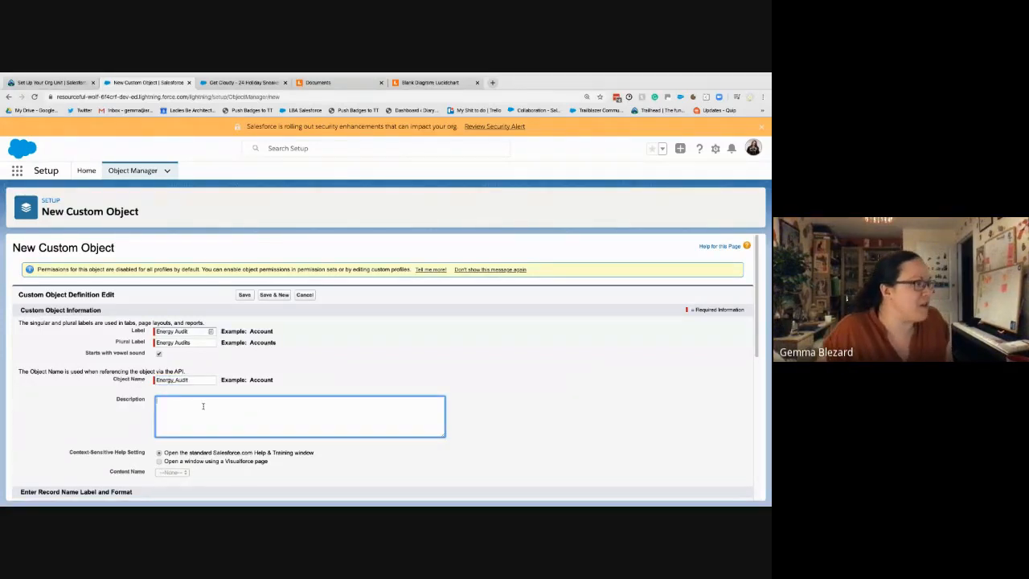
pyautogui.click(174, 380)
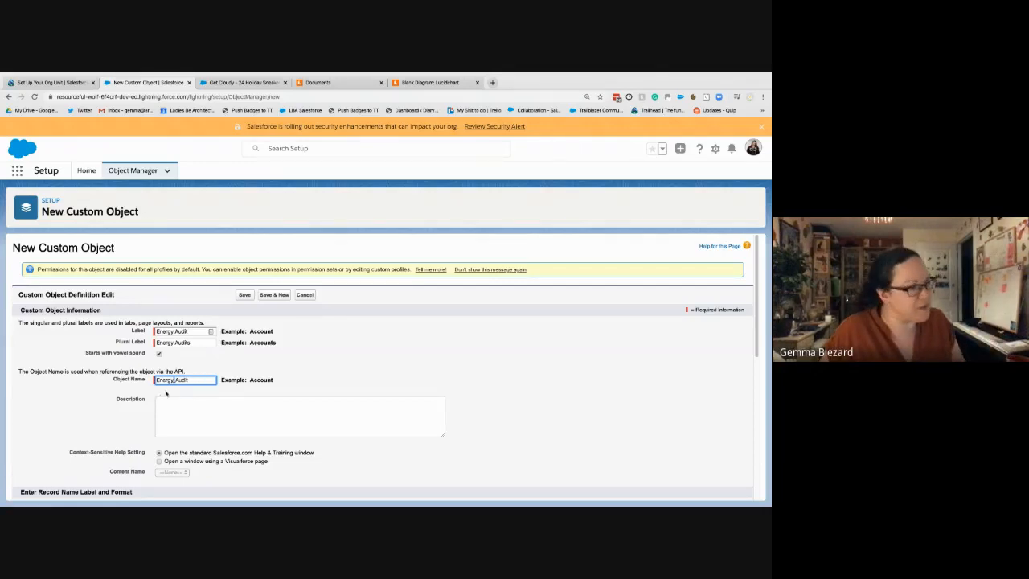
pyautogui.moveTo(188, 380); pyautogui.dragTo(140, 379)
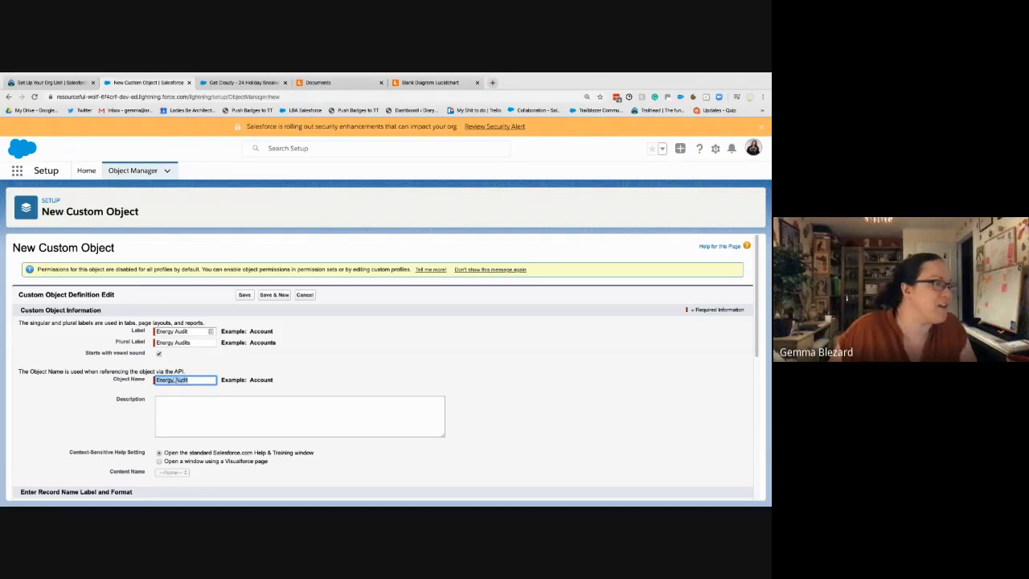
pyautogui.click(182, 380)
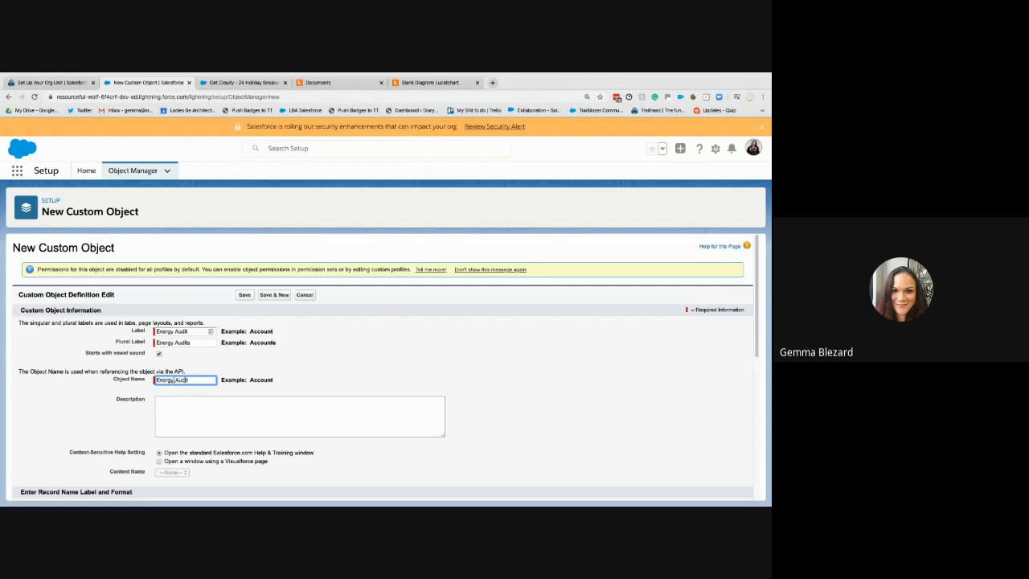
pyautogui.click(318, 362)
# Review the record name settings and the data type options available for the Energy Audit record name
pyautogui.scroll(-3, 337, 439)
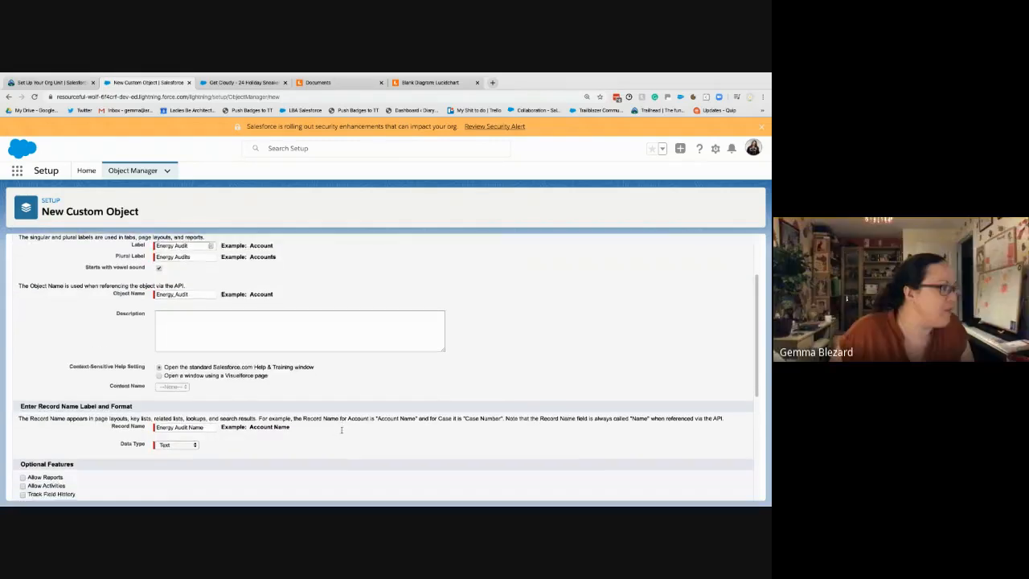
pyautogui.scroll(-2, 343, 432)
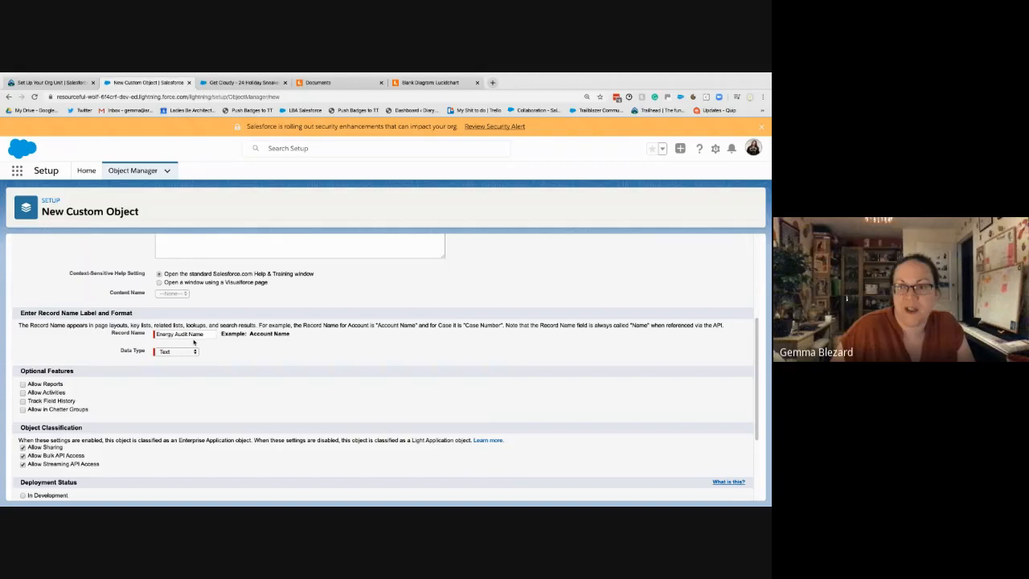
pyautogui.click(191, 351)
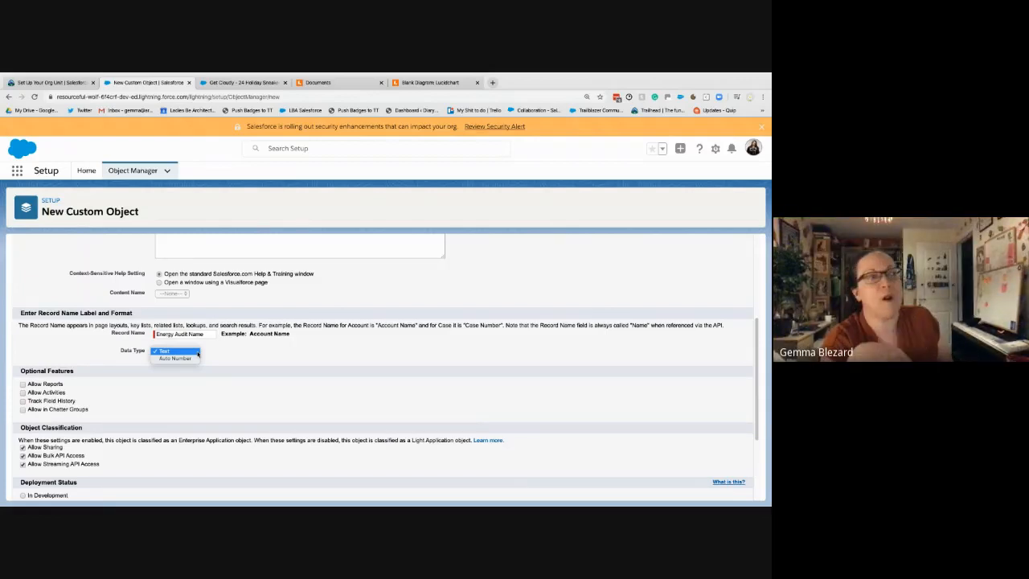
pyautogui.click(308, 337)
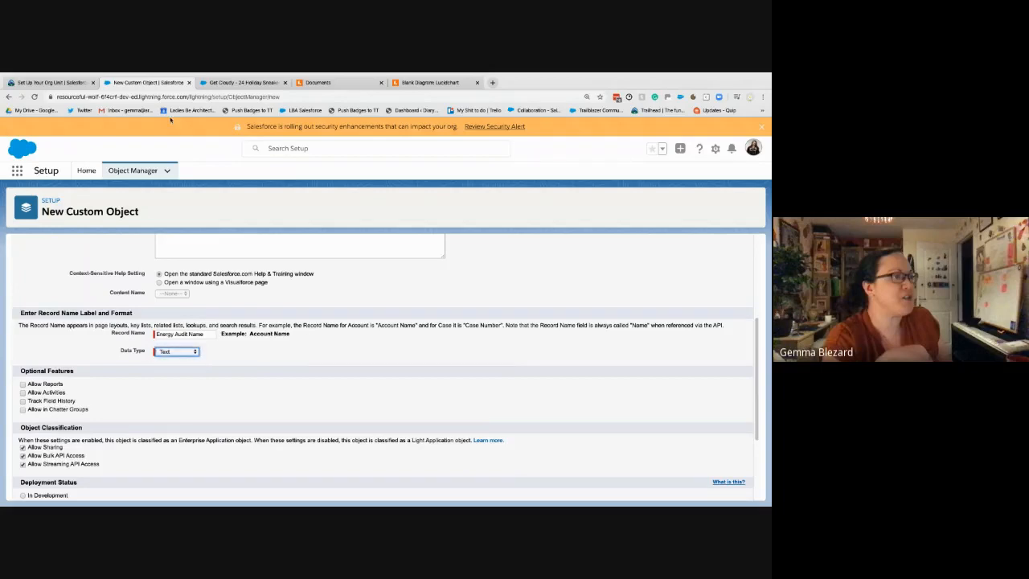
# Read the remaining custom object steps in the Trailhead unit and return to the New Custom Object form
pyautogui.click(73, 82)
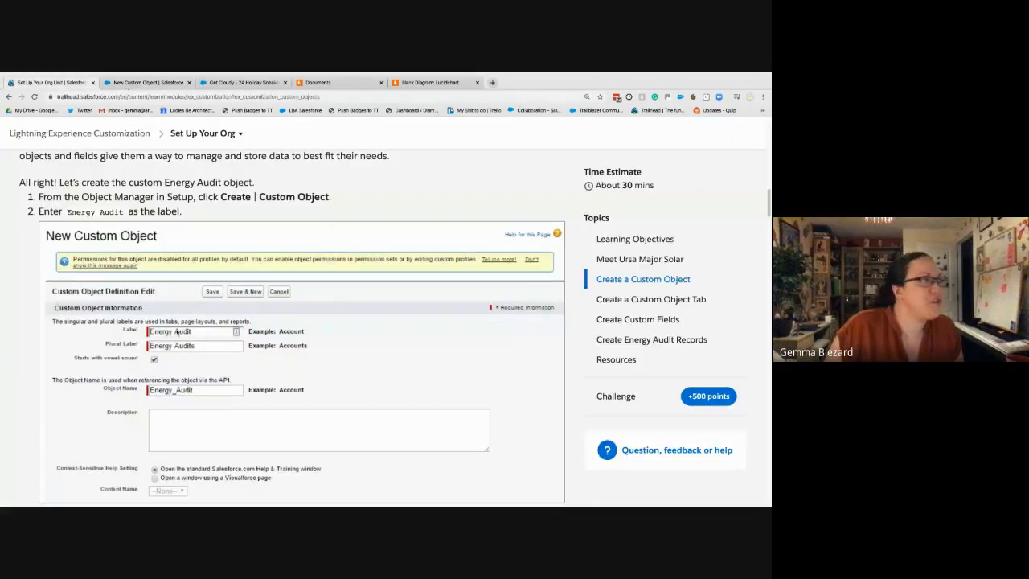
pyautogui.scroll(-5, 165, 336)
pyautogui.scroll(5, 165, 336)
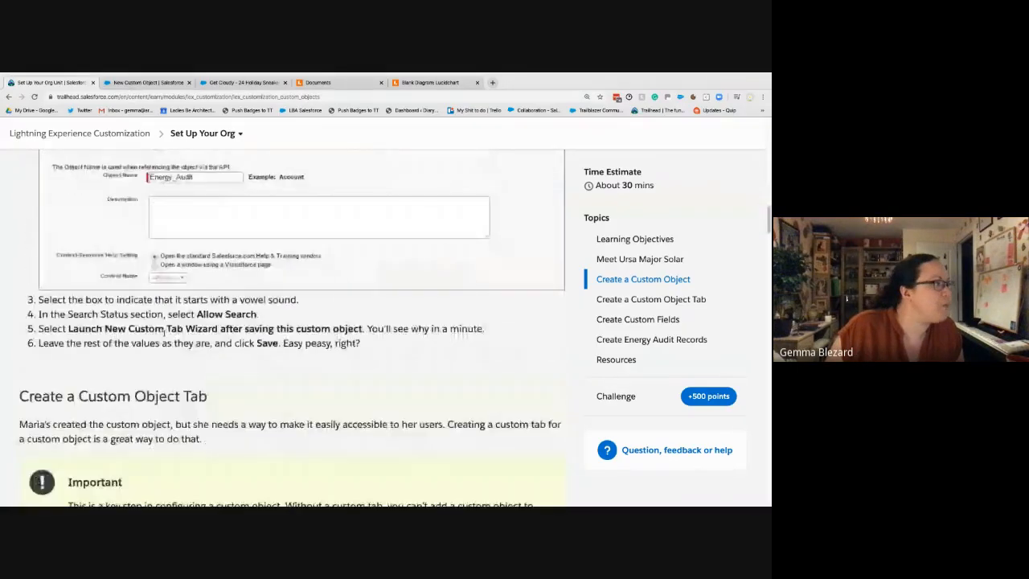
pyautogui.scroll(-1, 163, 333)
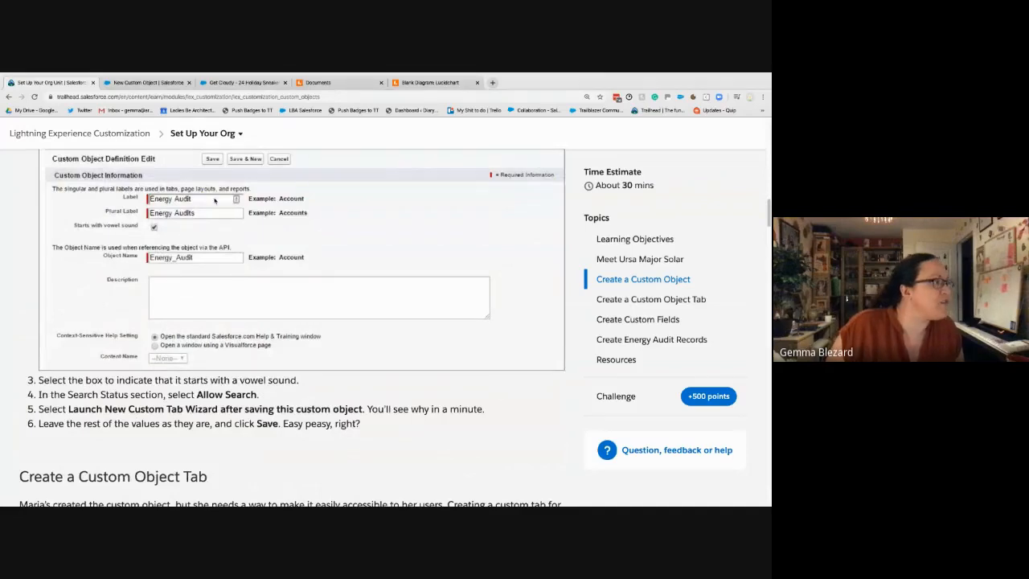
pyautogui.click(161, 82)
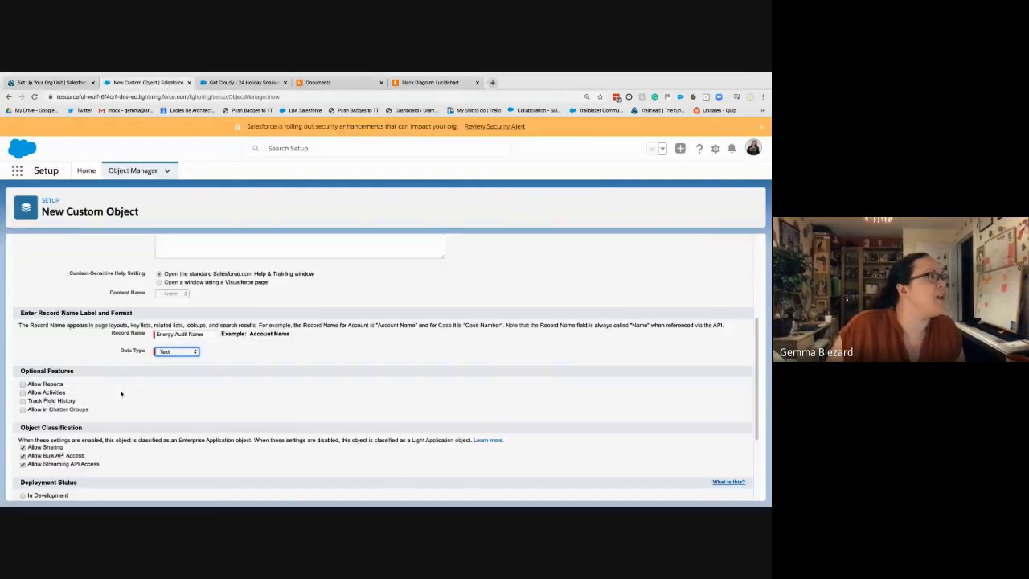
# Enable Allow Search for the Energy Audit object and recheck the Trailhead instructions
pyautogui.scroll(-1, 120, 393)
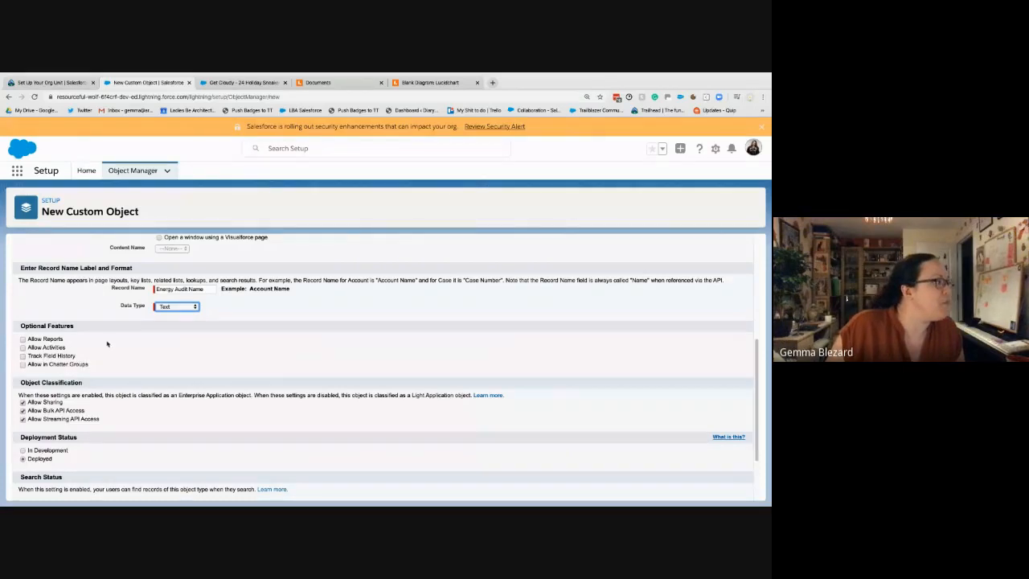
pyautogui.scroll(2, 107, 345)
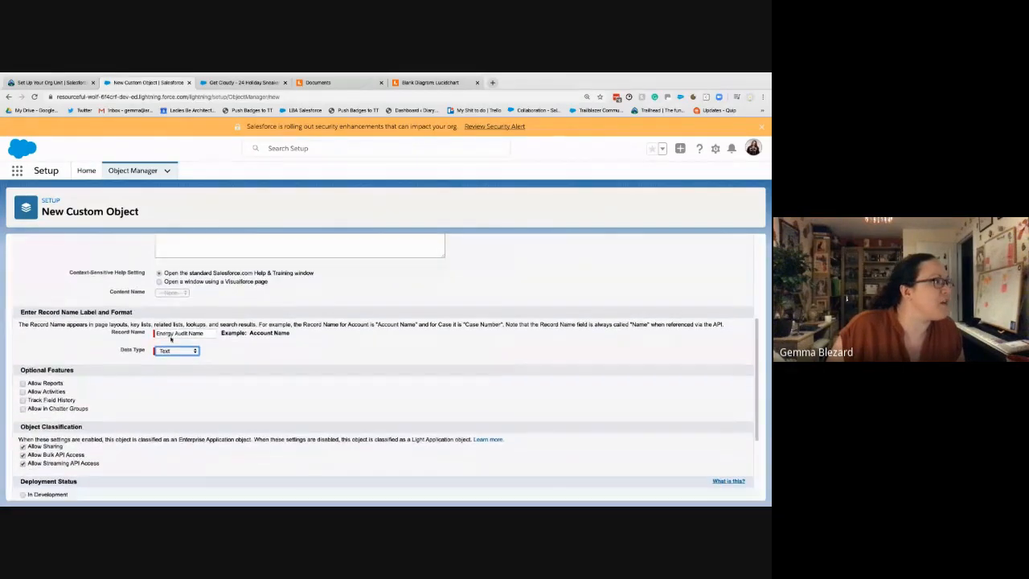
pyautogui.scroll(-1, 171, 339)
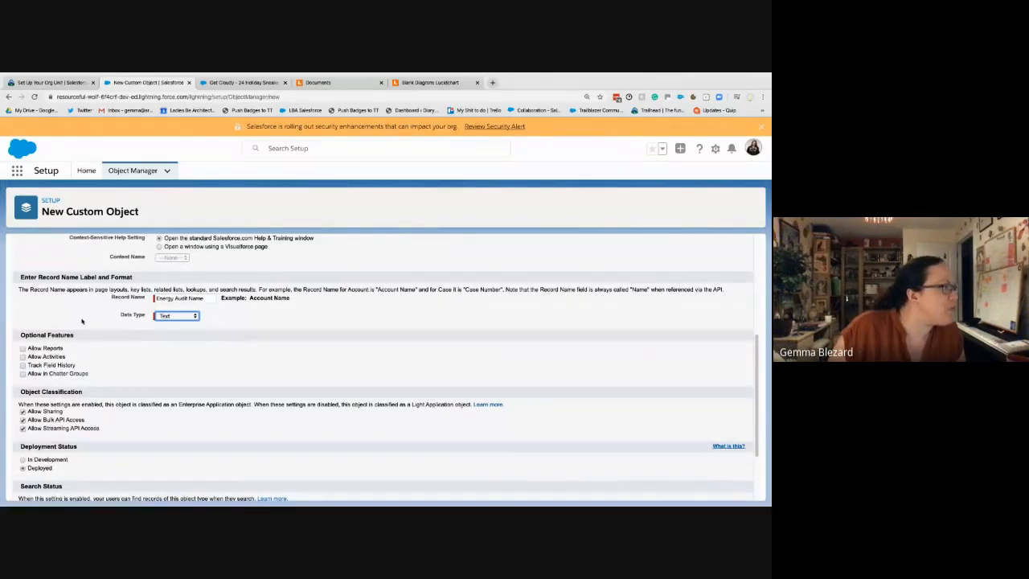
pyautogui.scroll(-3, 86, 303)
pyautogui.click(23, 424)
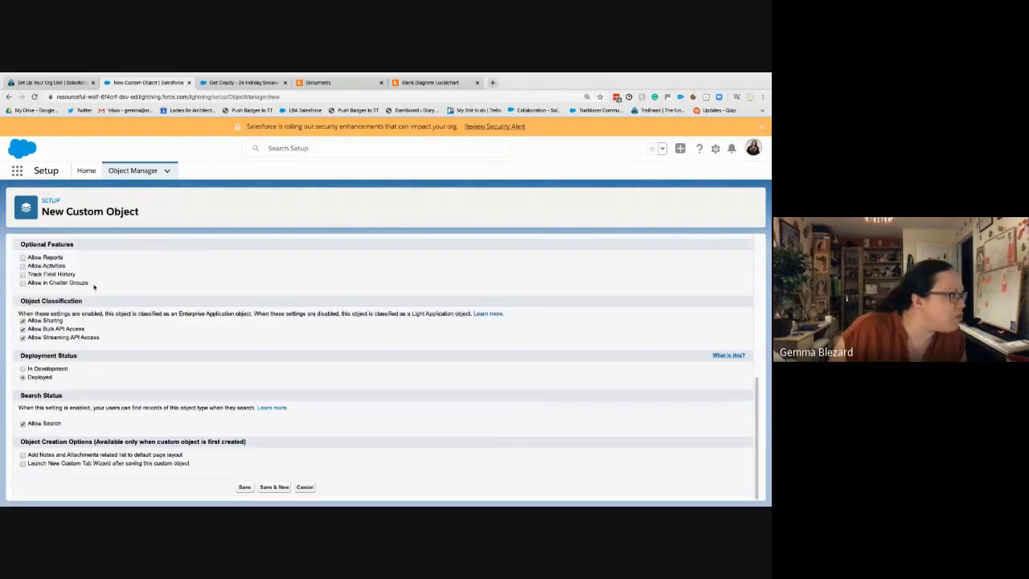
pyautogui.click(72, 85)
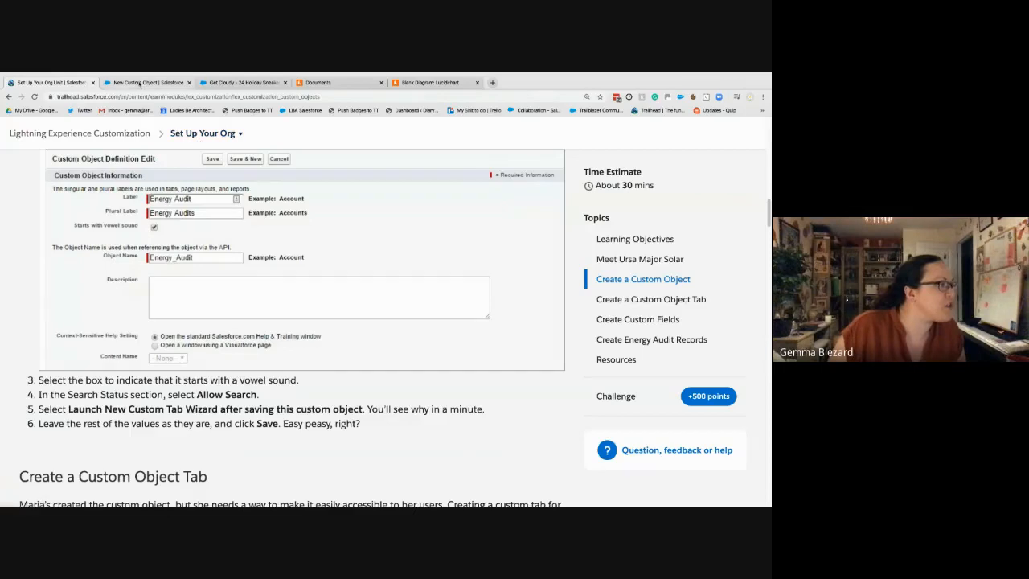
# Enable Allow Reports and Allow Activities for the Energy Audit object, consulting the Activities entity's Related To field in the Lucidchart diagram
pyautogui.click(139, 83)
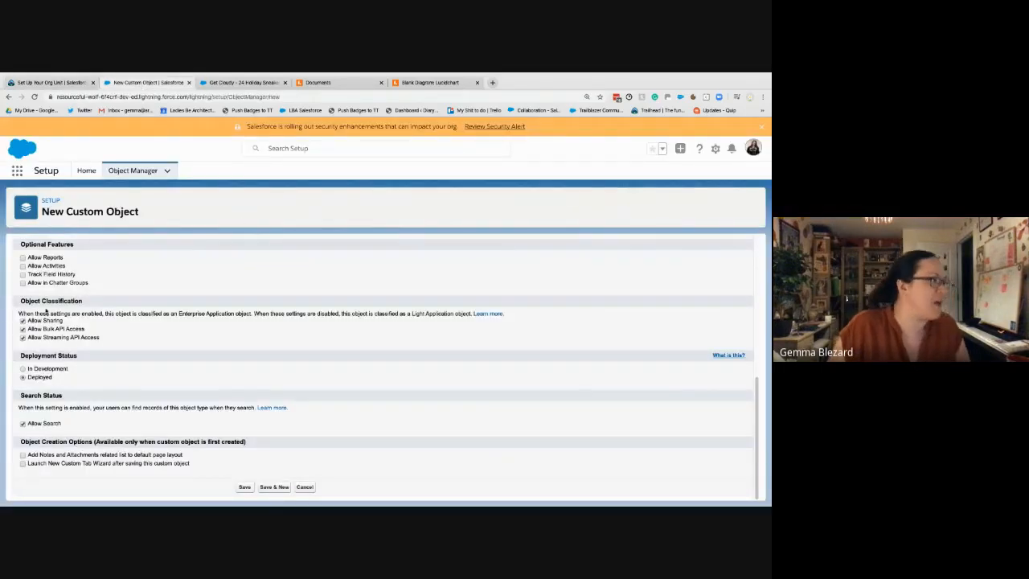
pyautogui.click(22, 257)
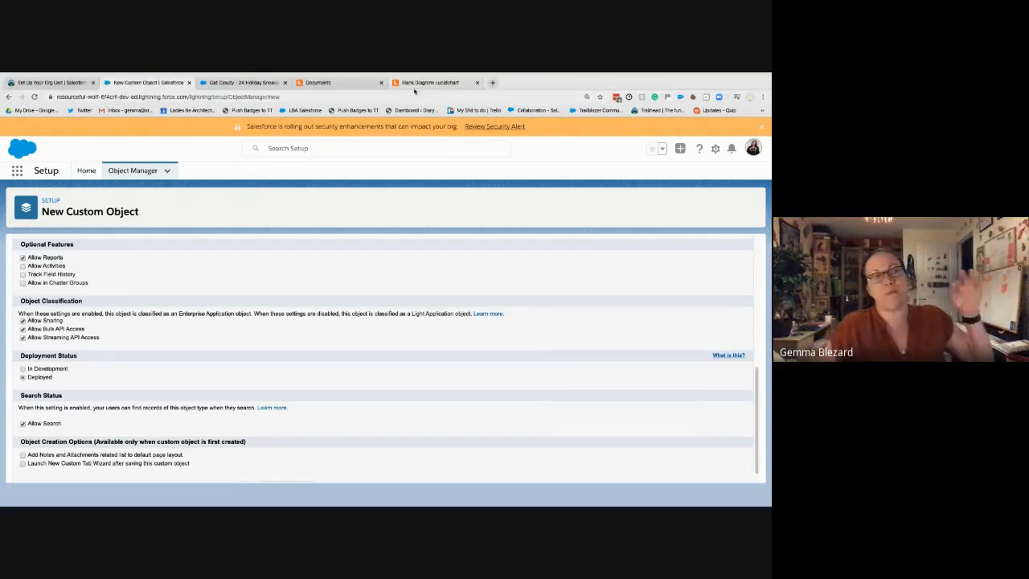
pyautogui.click(418, 83)
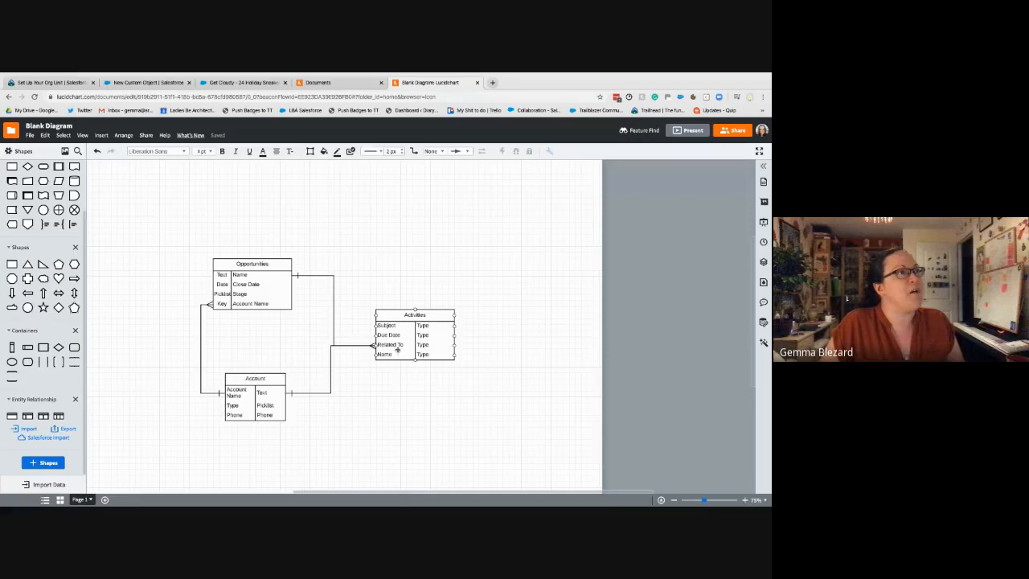
pyautogui.click(392, 345)
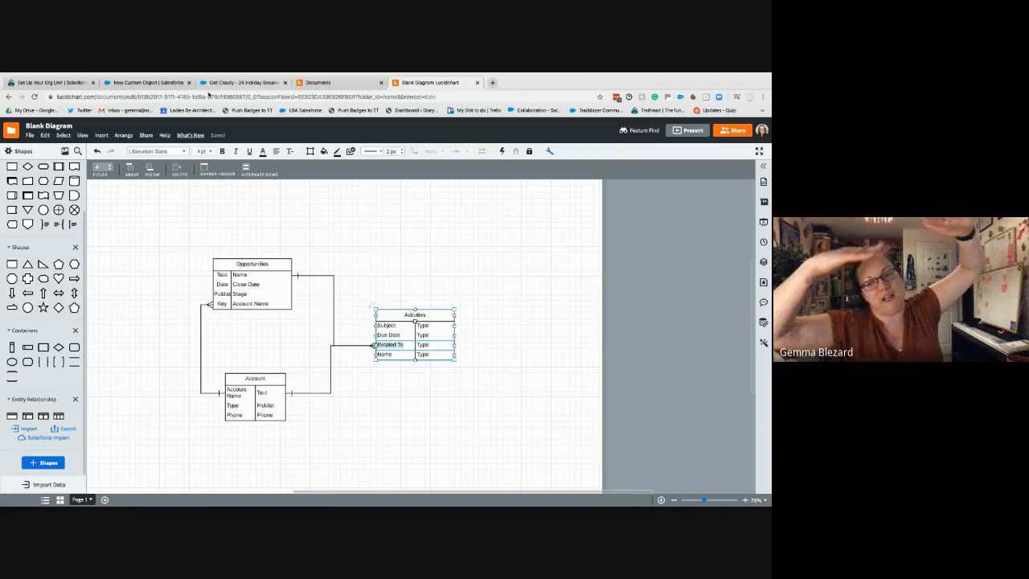
pyautogui.click(166, 85)
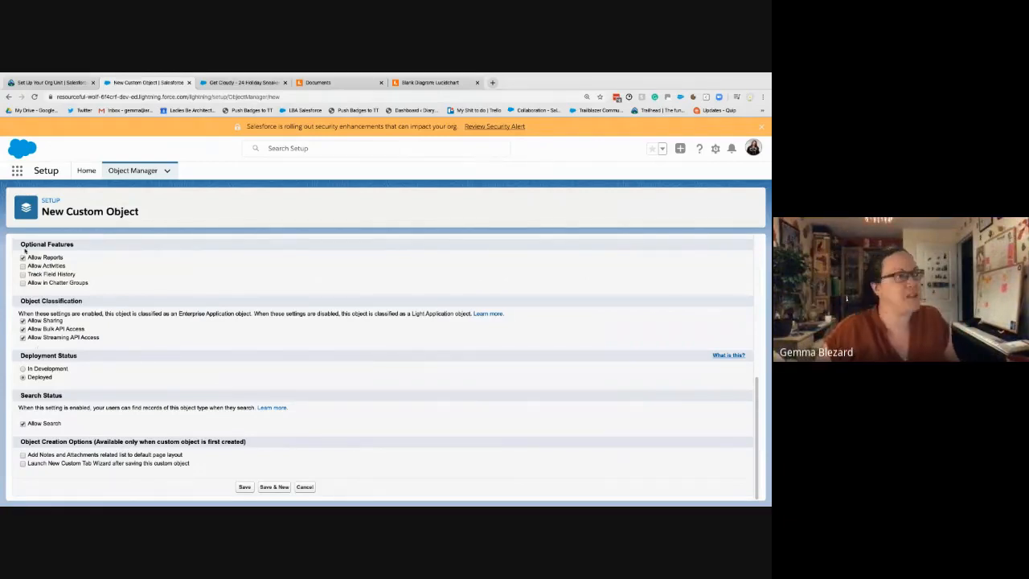
pyautogui.click(23, 266)
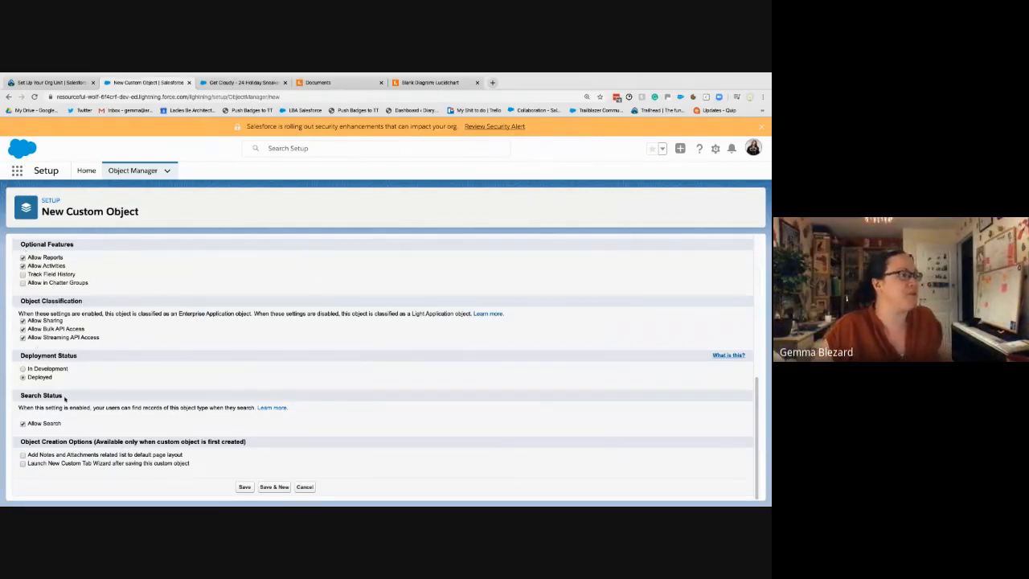
# Enable launching the New Custom Tab Wizard after saving, and save the Energy Audit custom object
pyautogui.click(24, 464)
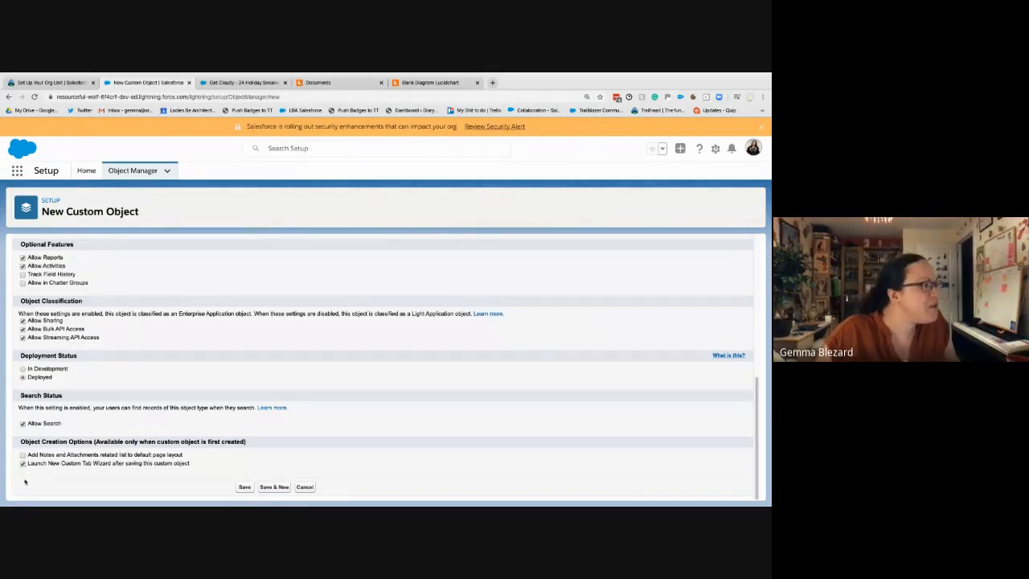
pyautogui.click(240, 488)
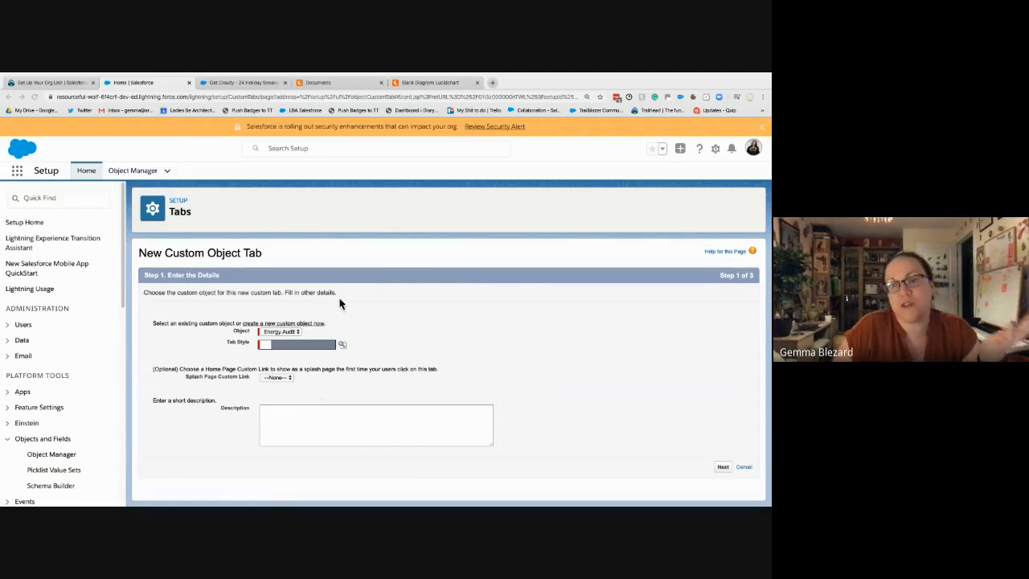
# Read the Create a Custom Object Tab instructions in the Trailhead unit, including the tab style and description example
pyautogui.click(265, 84)
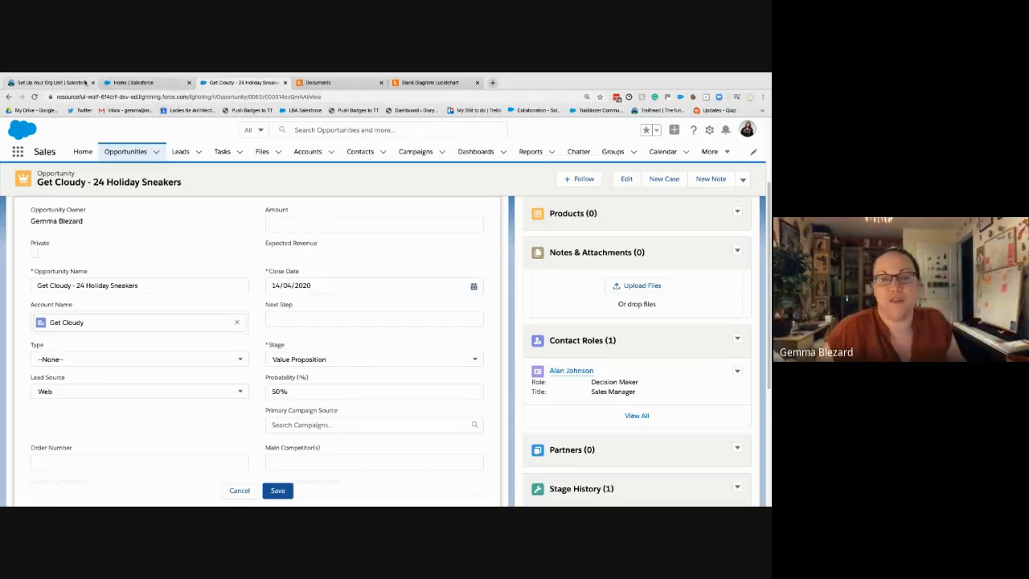
pyautogui.click(48, 82)
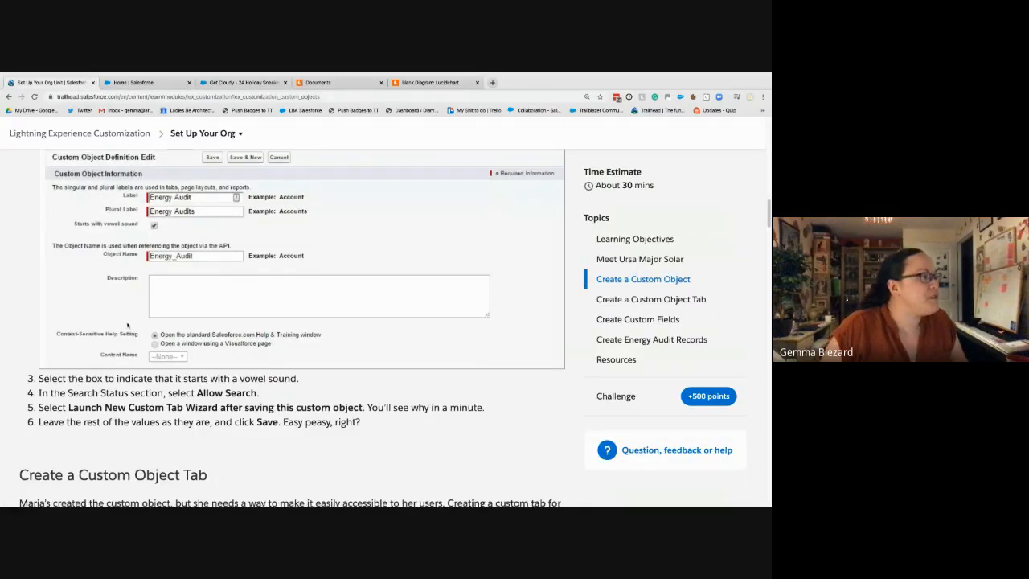
pyautogui.scroll(-1, 127, 323)
pyautogui.scroll(-3, 128, 323)
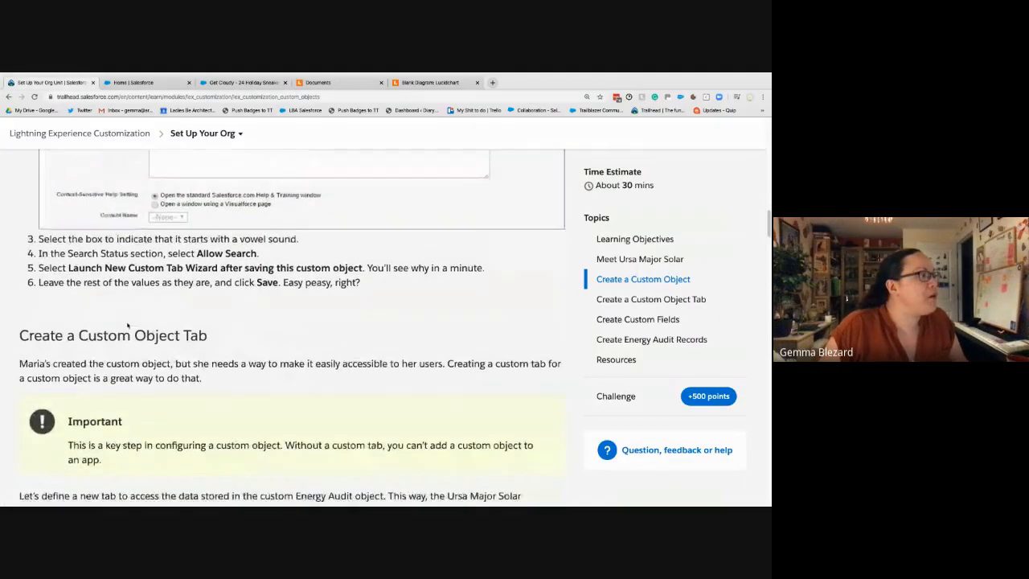
pyautogui.scroll(-6, 127, 324)
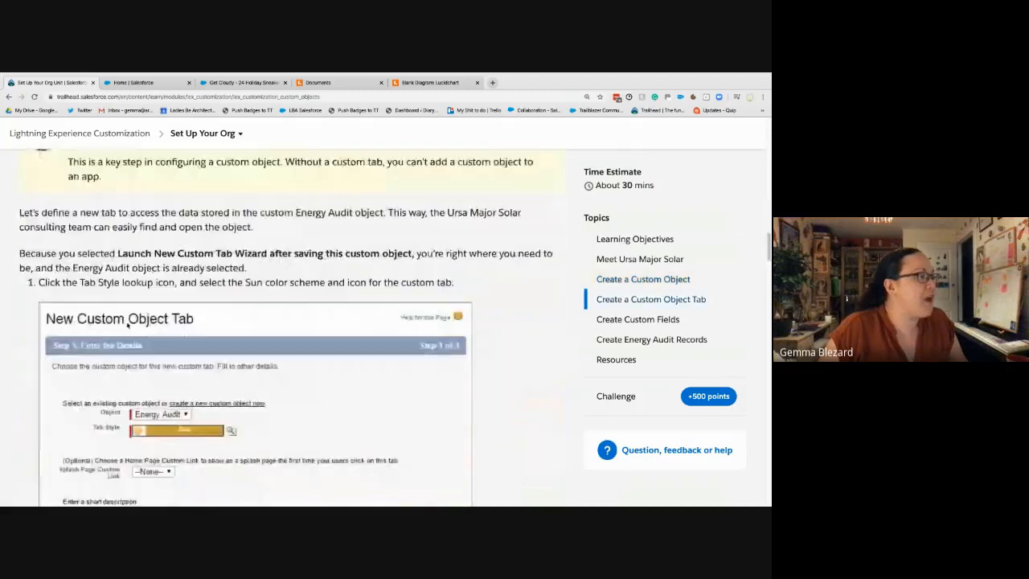
pyautogui.scroll(-3, 128, 323)
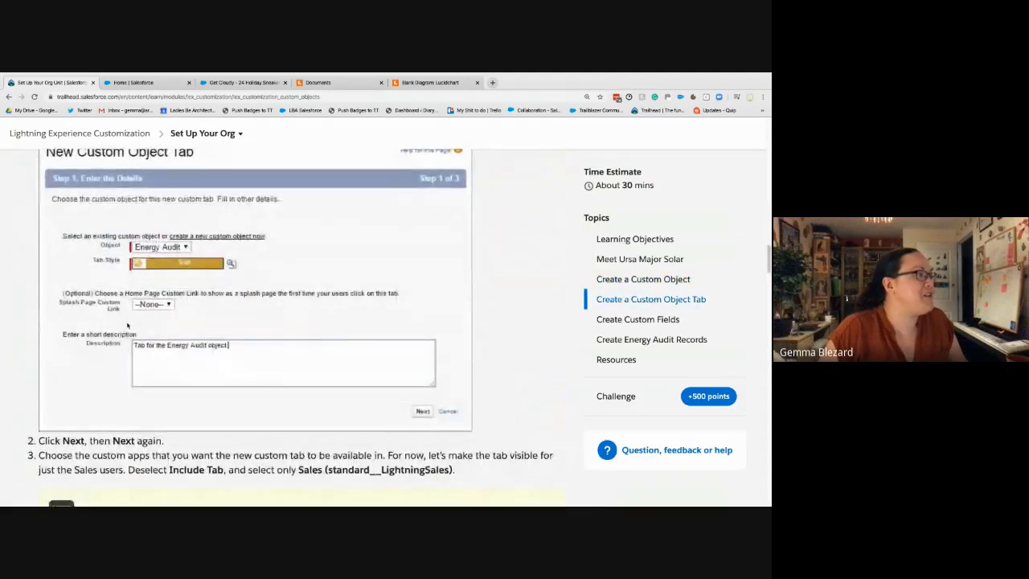
pyautogui.scroll(4, 127, 325)
pyautogui.scroll(-1, 127, 325)
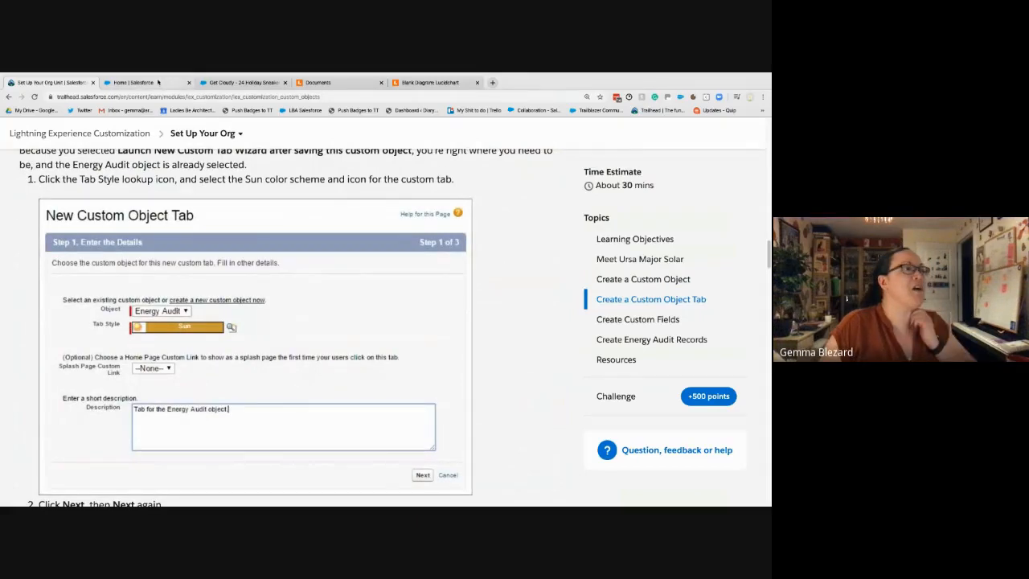
pyautogui.click(158, 82)
pyautogui.click(347, 353)
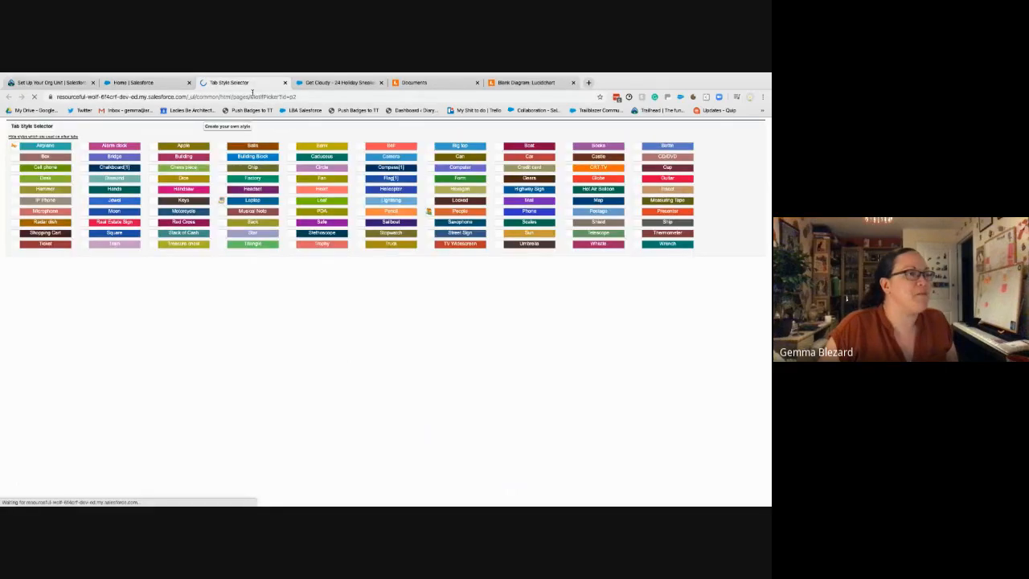
pyautogui.click(285, 83)
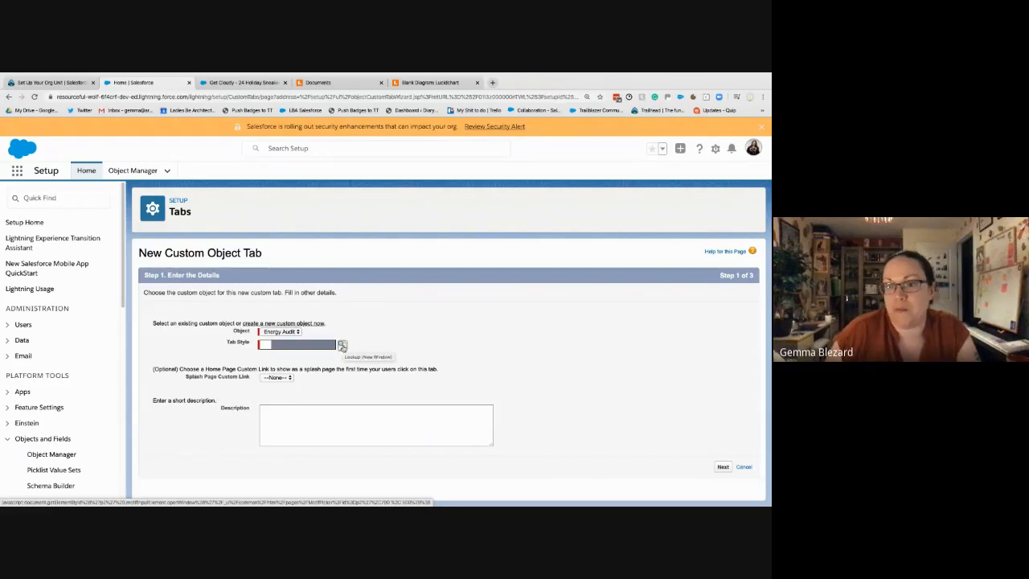
pyautogui.click(225, 83)
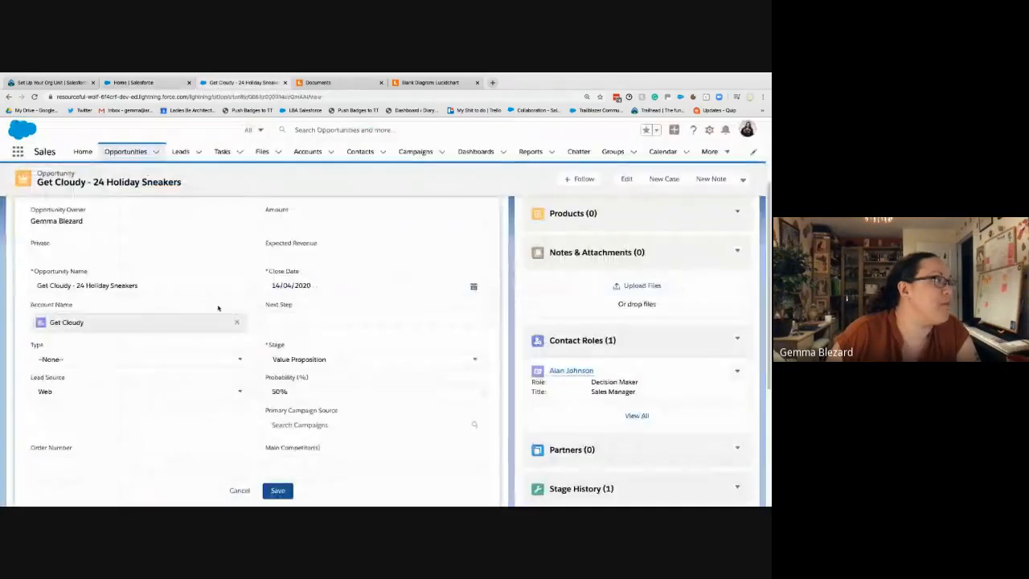
pyautogui.click(171, 83)
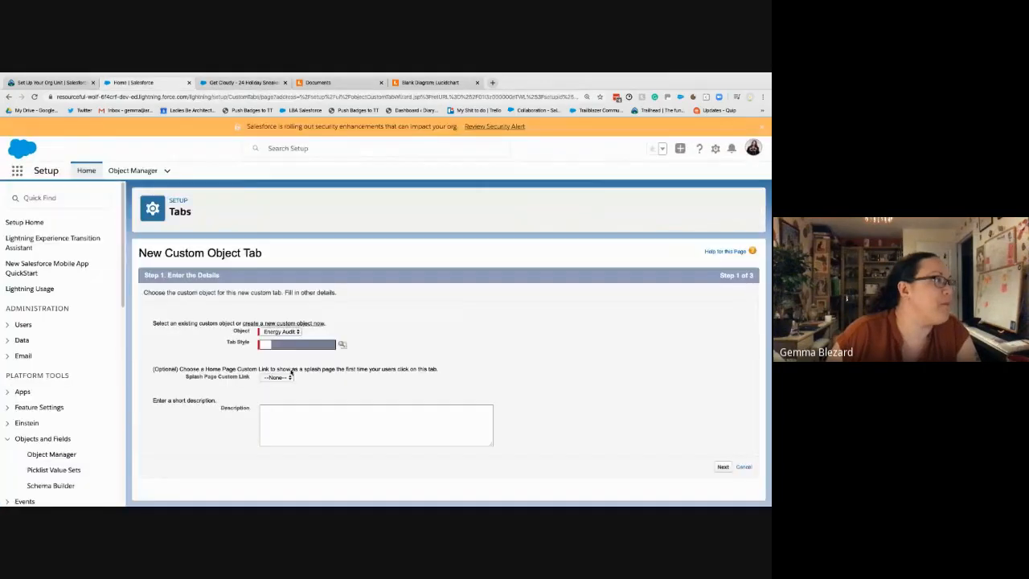
# Examine the color and image options for creating a custom tab style, and return to the style selector without defining one
pyautogui.click(341, 344)
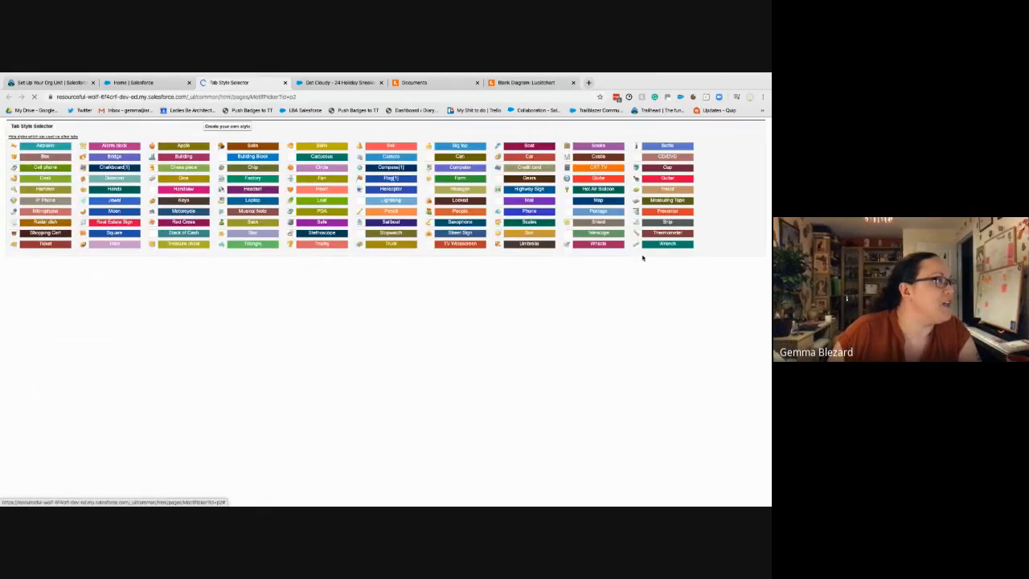
pyautogui.click(230, 127)
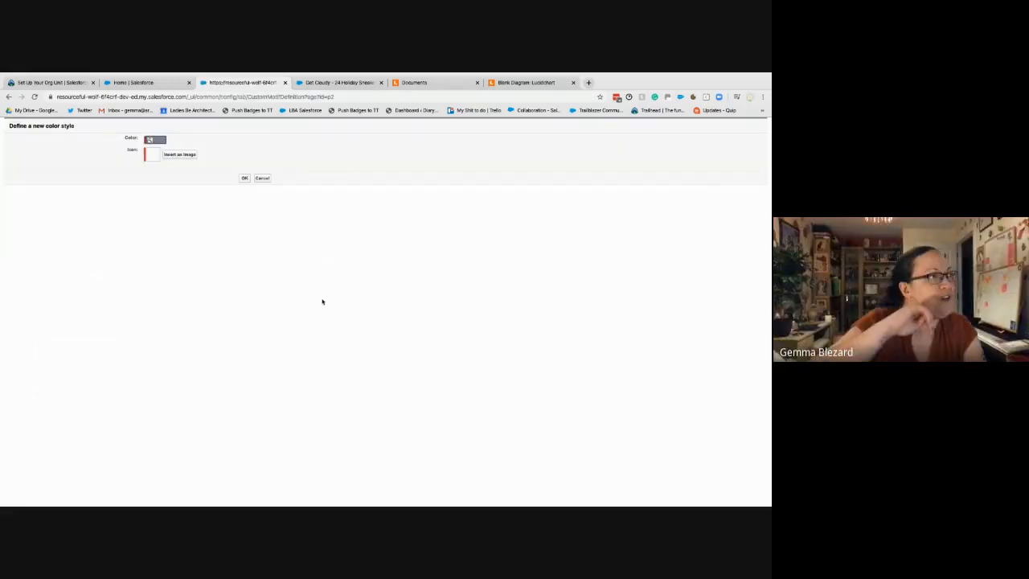
pyautogui.click(180, 154)
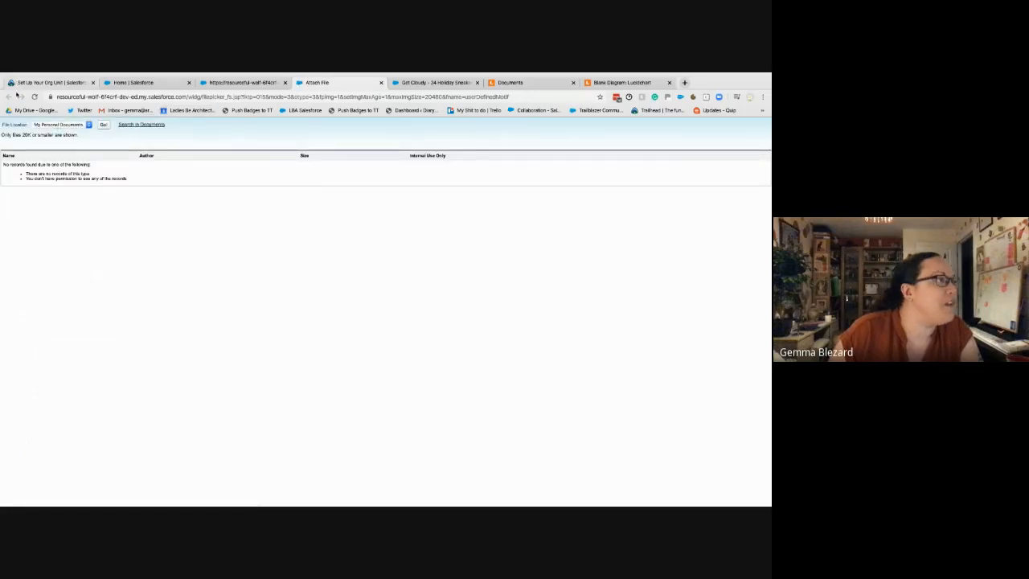
pyautogui.click(381, 82)
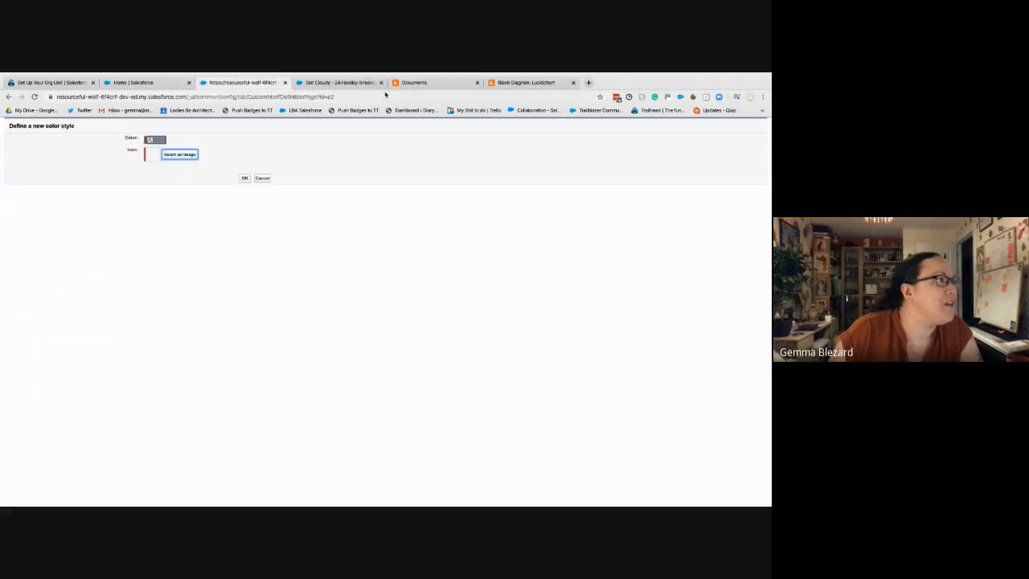
pyautogui.click(381, 82)
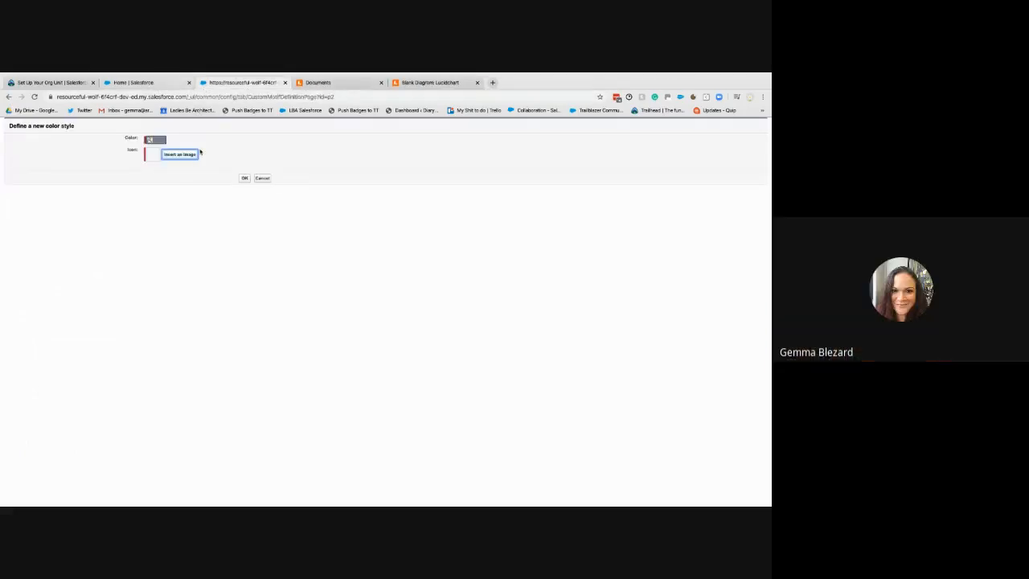
pyautogui.click(262, 178)
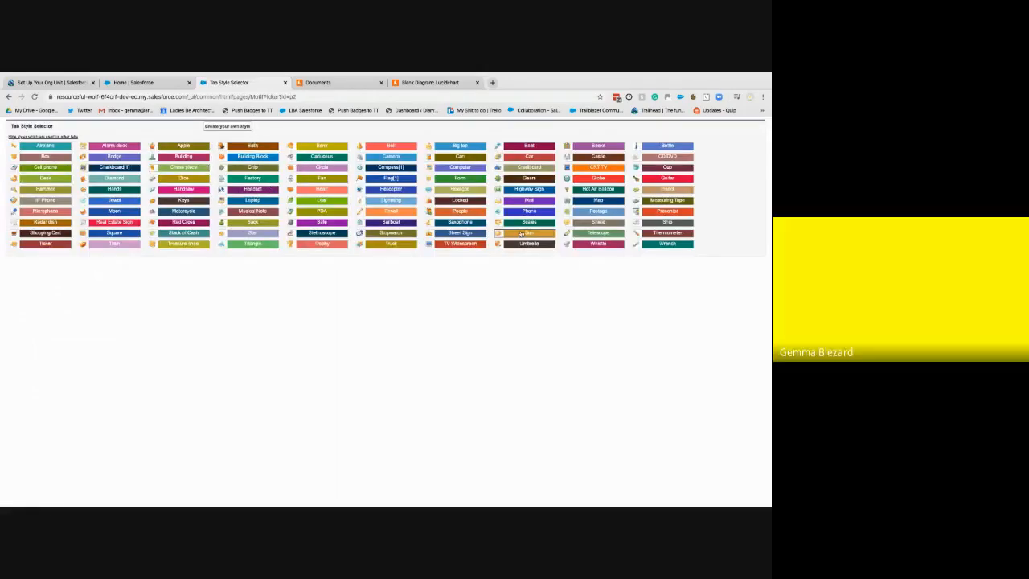
# Assign the Sun style to the Energy Audit tab, enter the description "Represents energy audits", and proceed to the profile settings
pyautogui.click(521, 233)
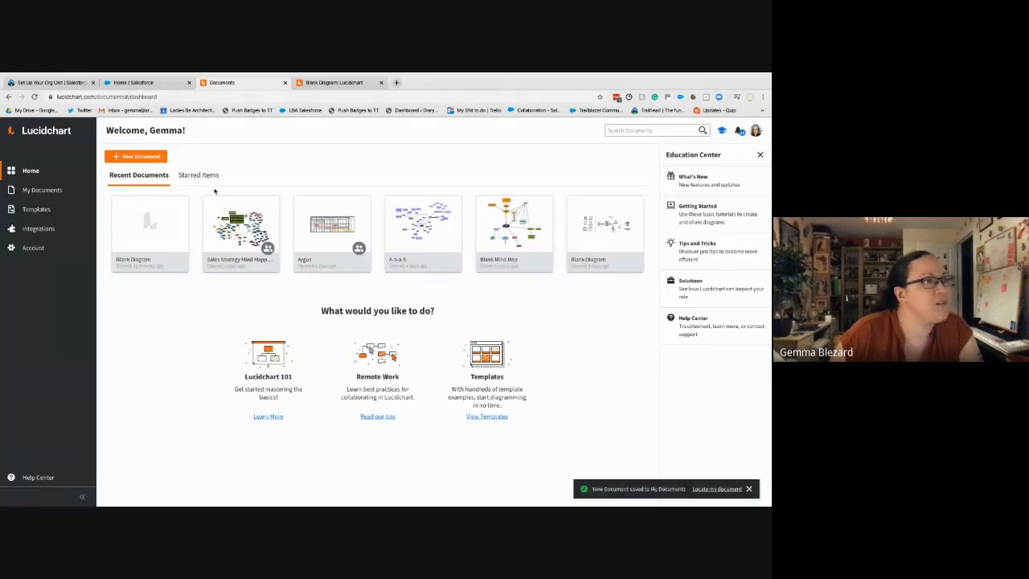
pyautogui.click(179, 83)
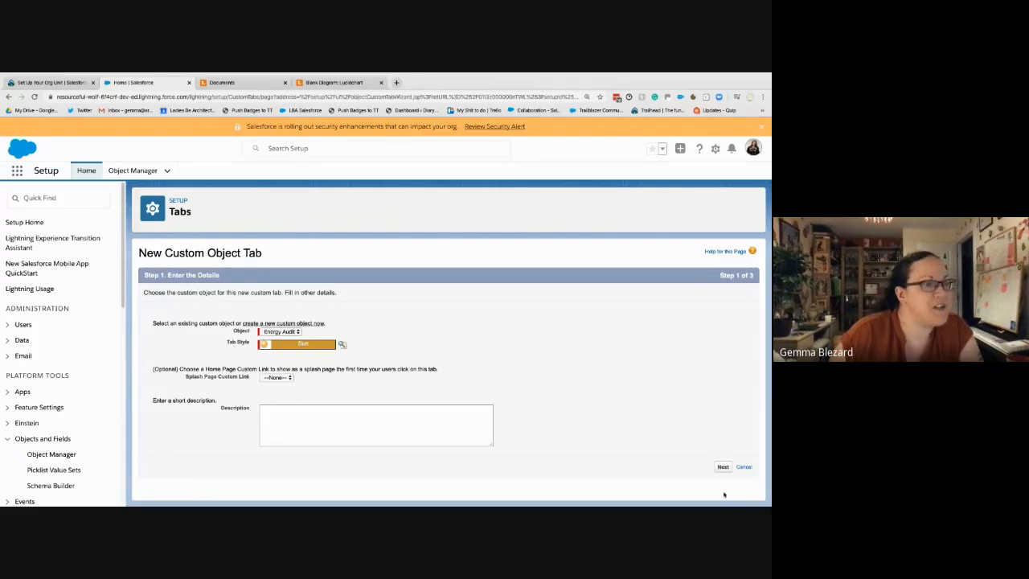
pyautogui.click(368, 417)
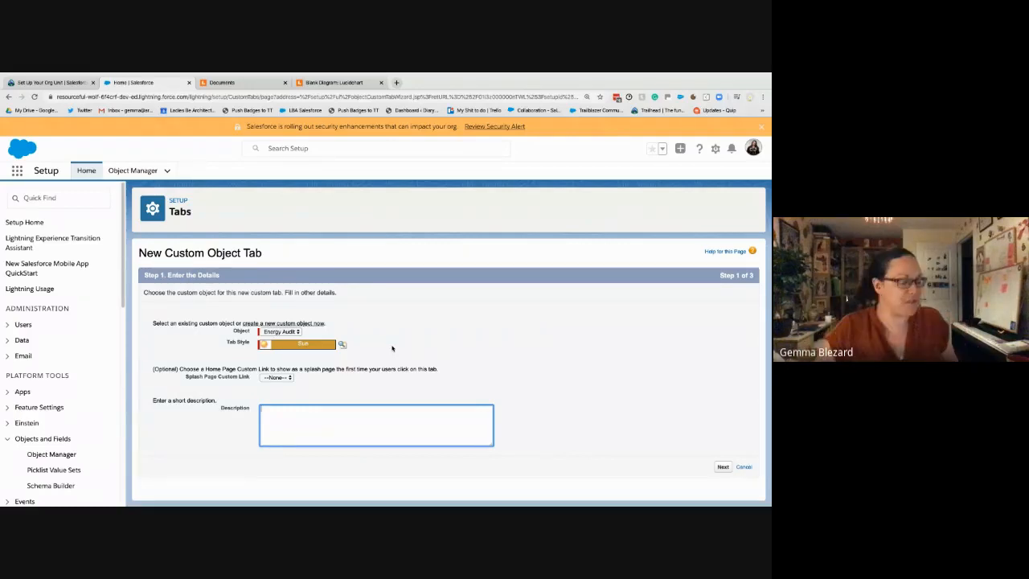
pyautogui.write('Represe')
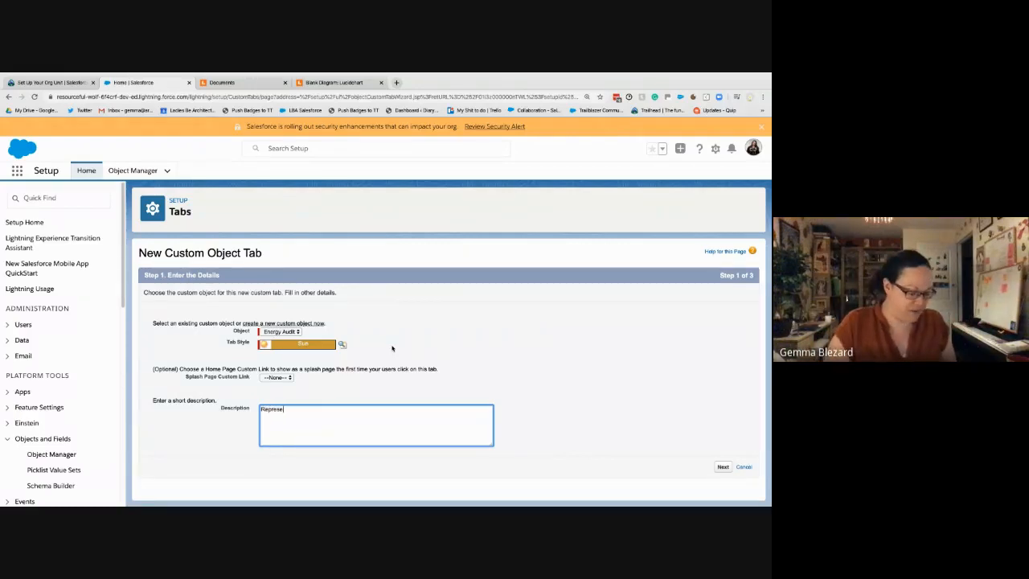
pyautogui.write('nts energ')
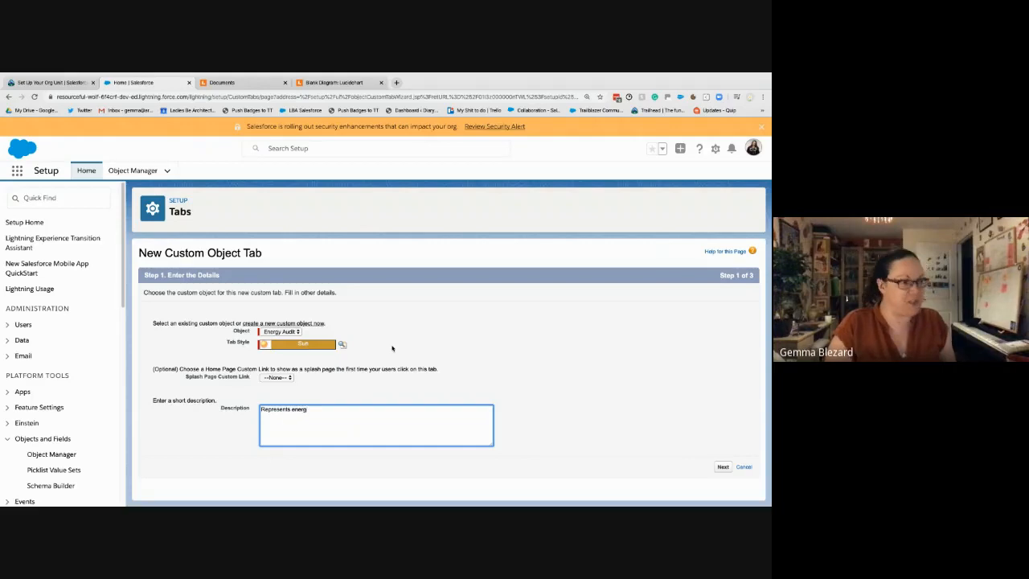
pyautogui.write('y au')
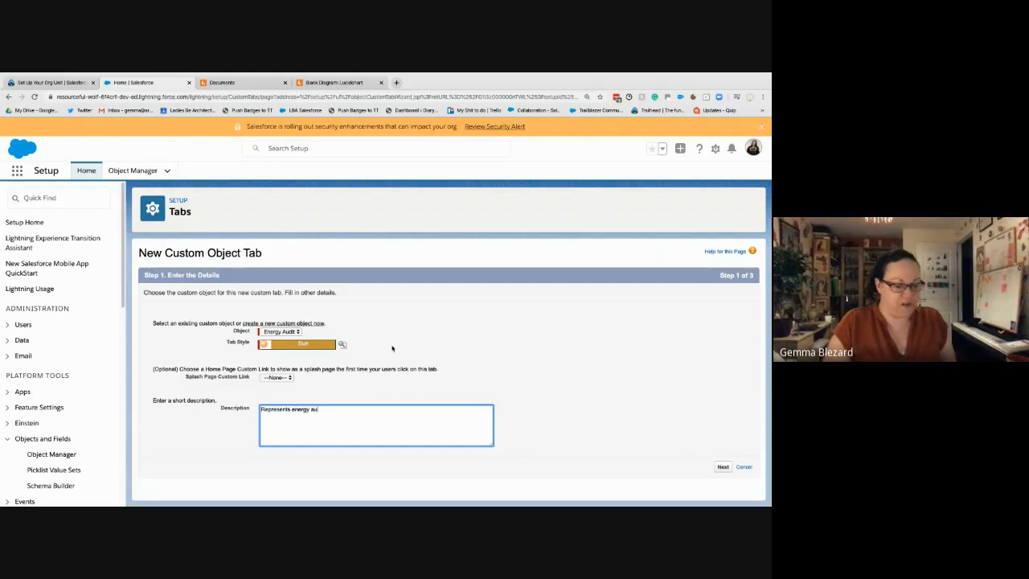
pyautogui.write('dit')
pyautogui.press('BackSpace')
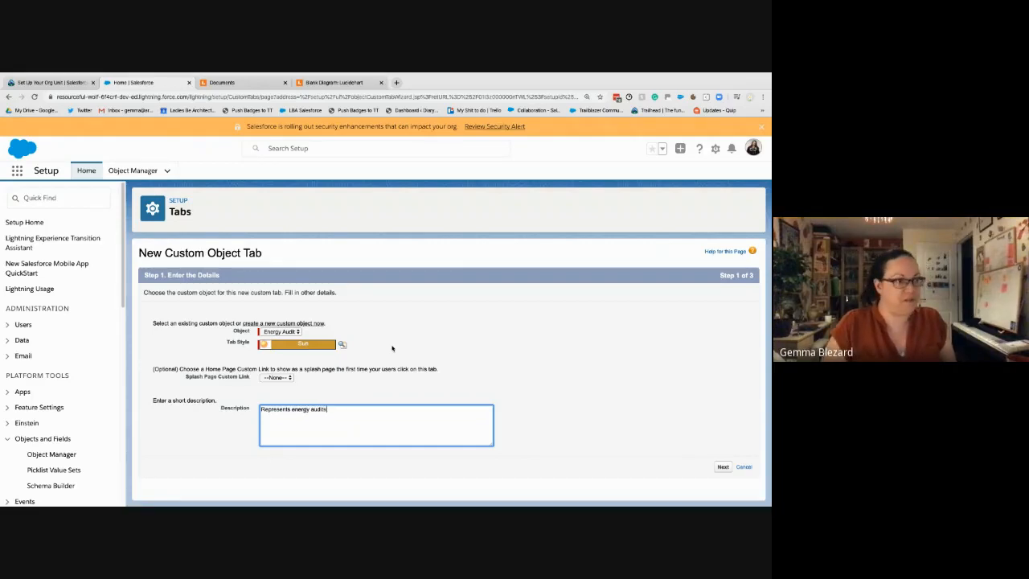
pyautogui.click(723, 467)
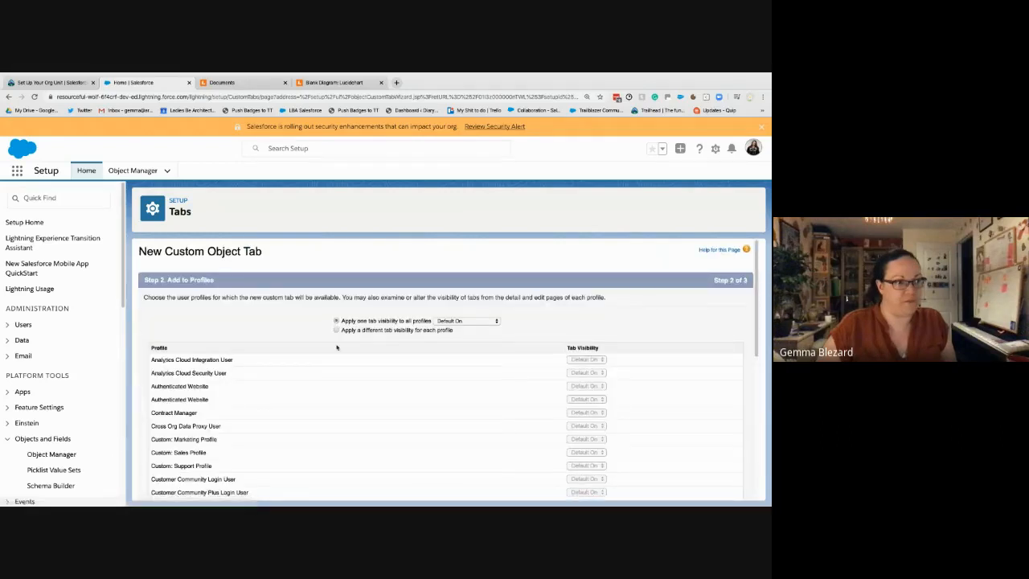
# Review the user profiles and their tab visibility settings for the Energy Audit tab
pyautogui.scroll(-2, 338, 349)
pyautogui.scroll(-3, 426, 442)
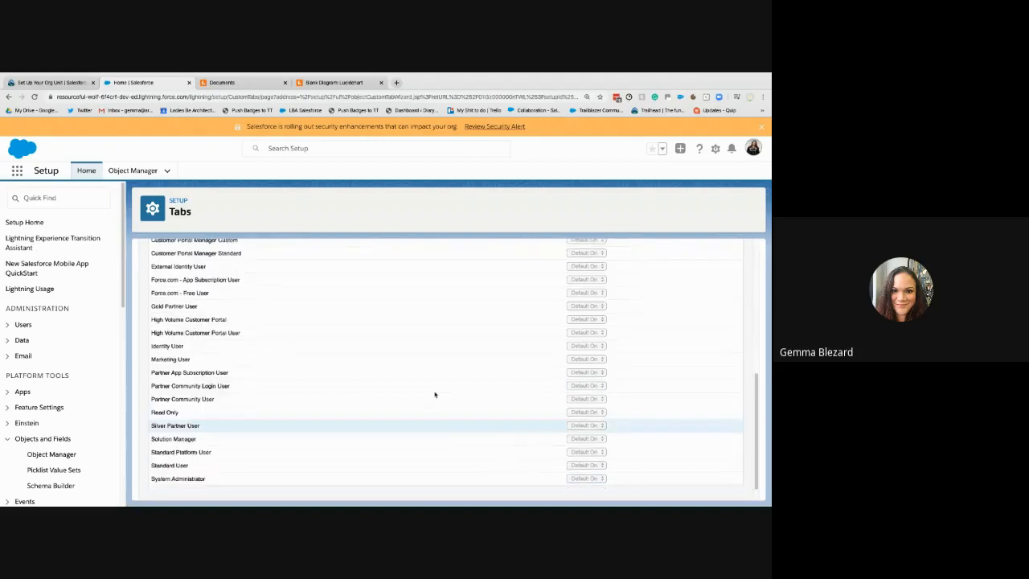
pyautogui.scroll(10, 443, 334)
pyautogui.scroll(-3, 433, 339)
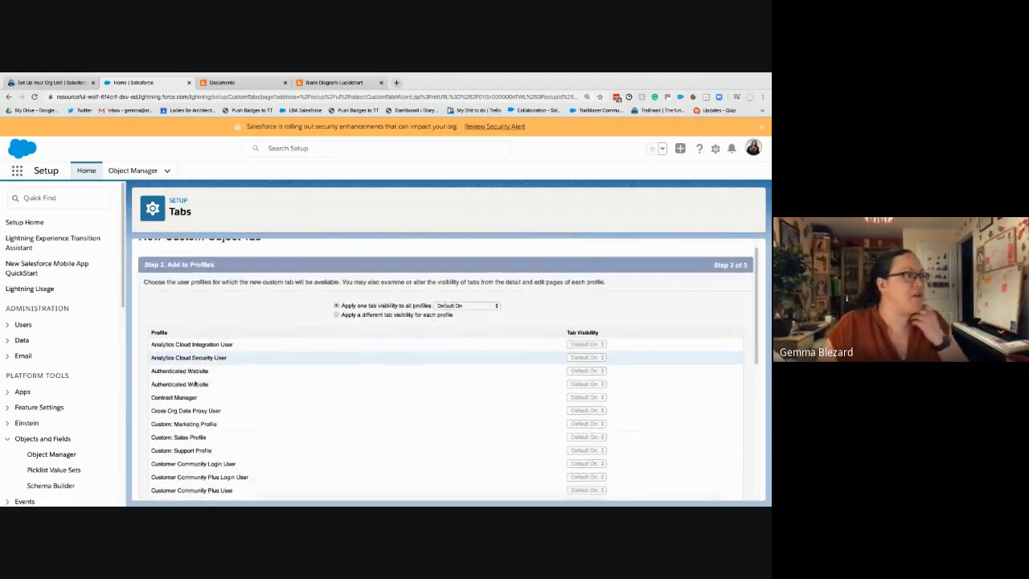
pyautogui.scroll(3, 244, 418)
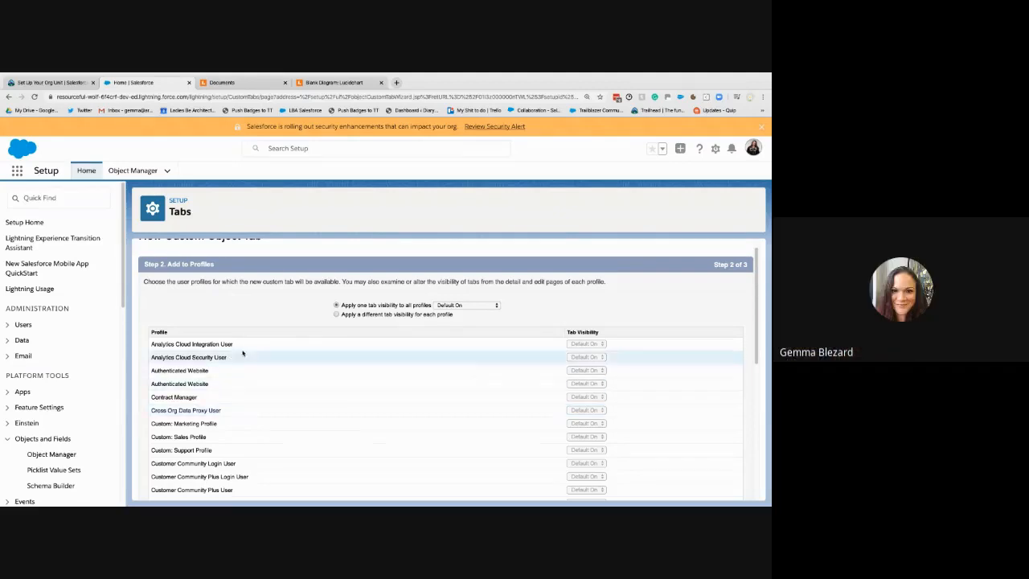
# Keep the Energy Audit tab's visibility at Default On for all profiles and proceed to the custom app selection
pyautogui.click(461, 306)
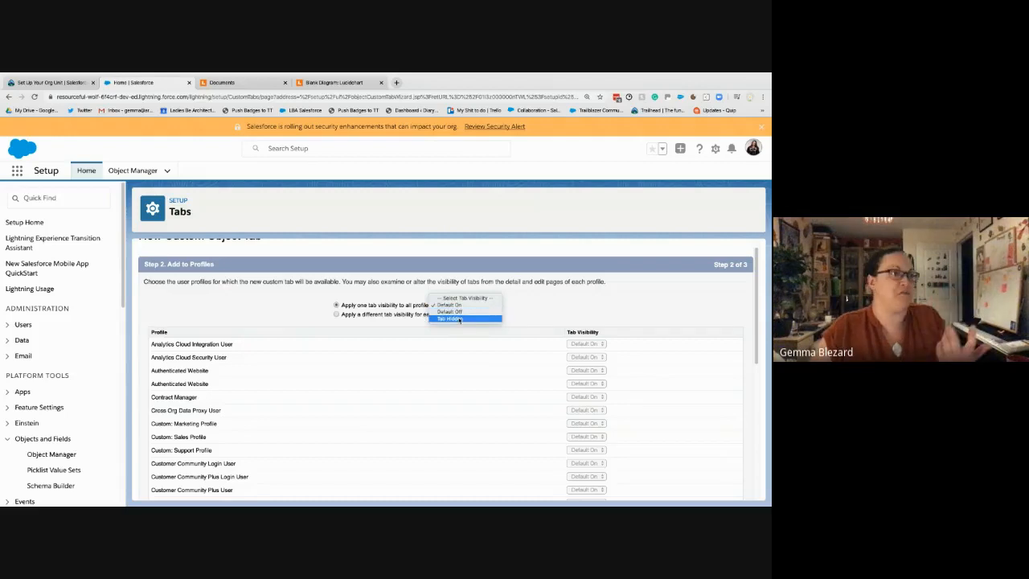
pyautogui.click(529, 317)
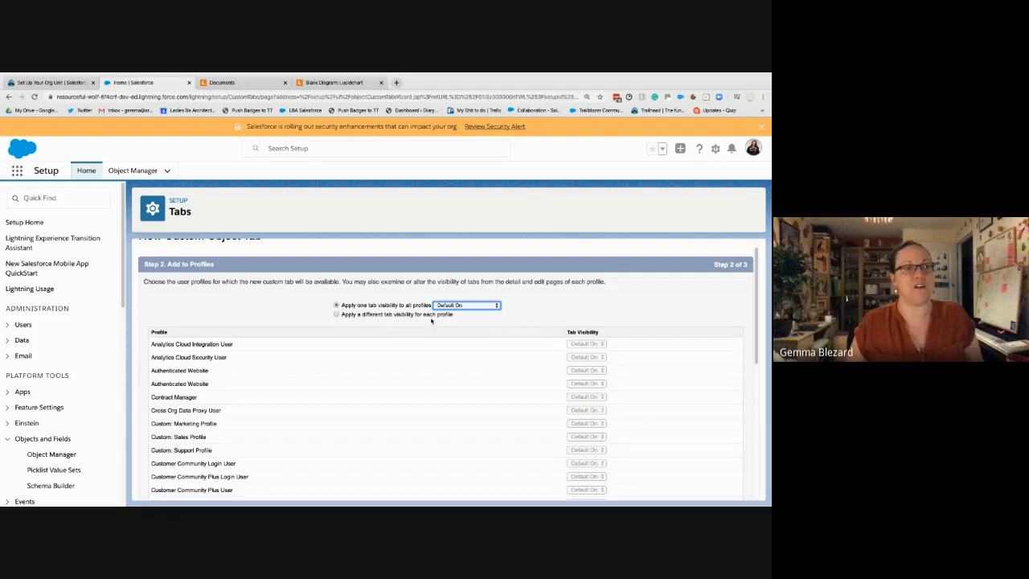
pyautogui.scroll(-10, 579, 410)
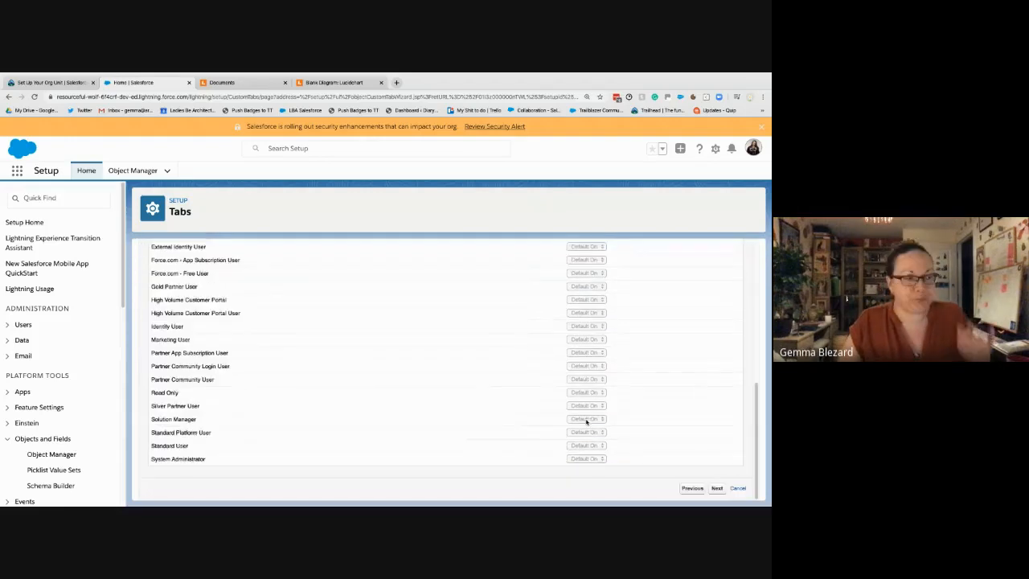
pyautogui.click(717, 488)
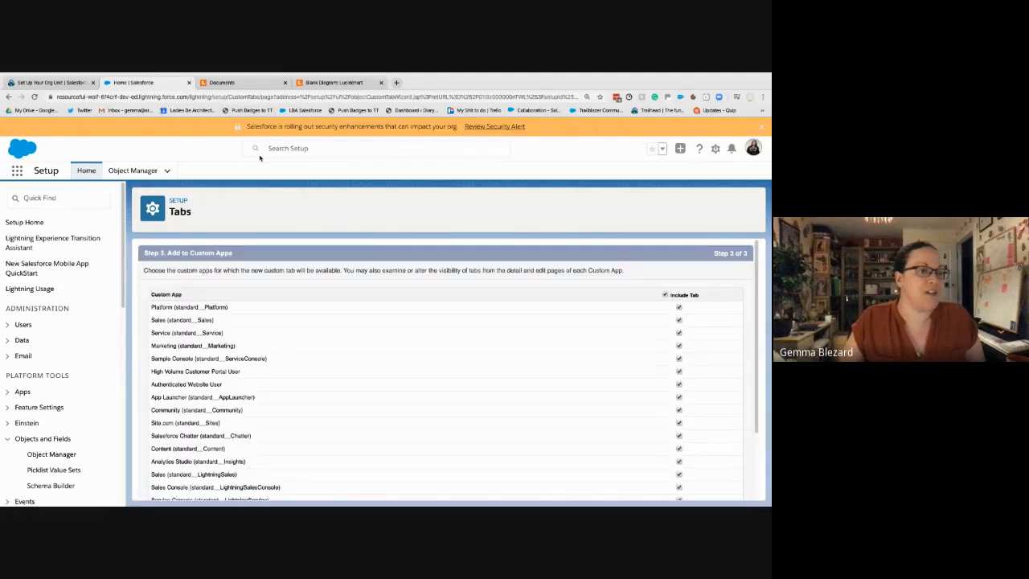
# Review the custom apps offered for the tab and read the Trailhead instructions on which app to include
pyautogui.scroll(-1, 291, 294)
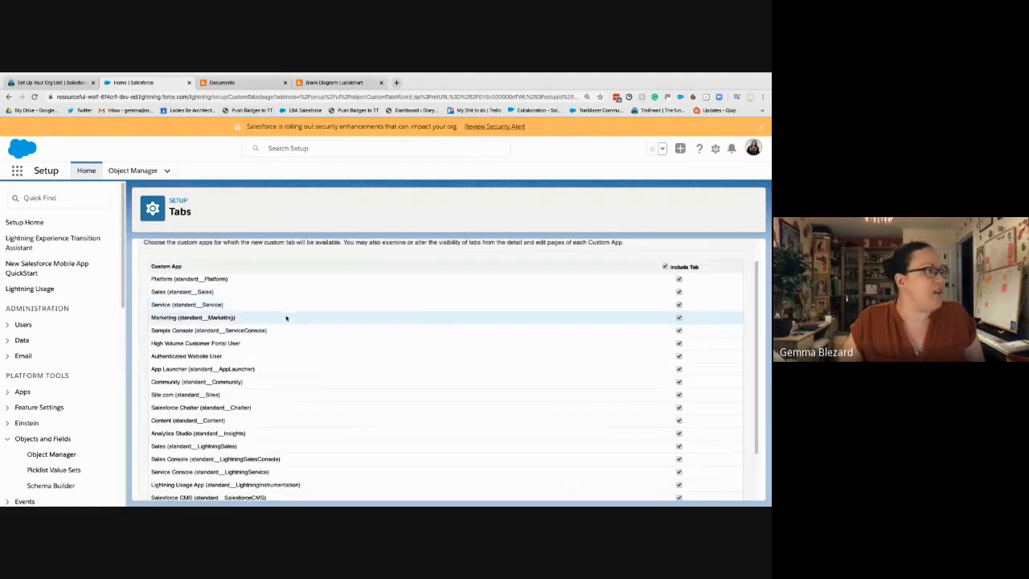
pyautogui.scroll(-3, 287, 318)
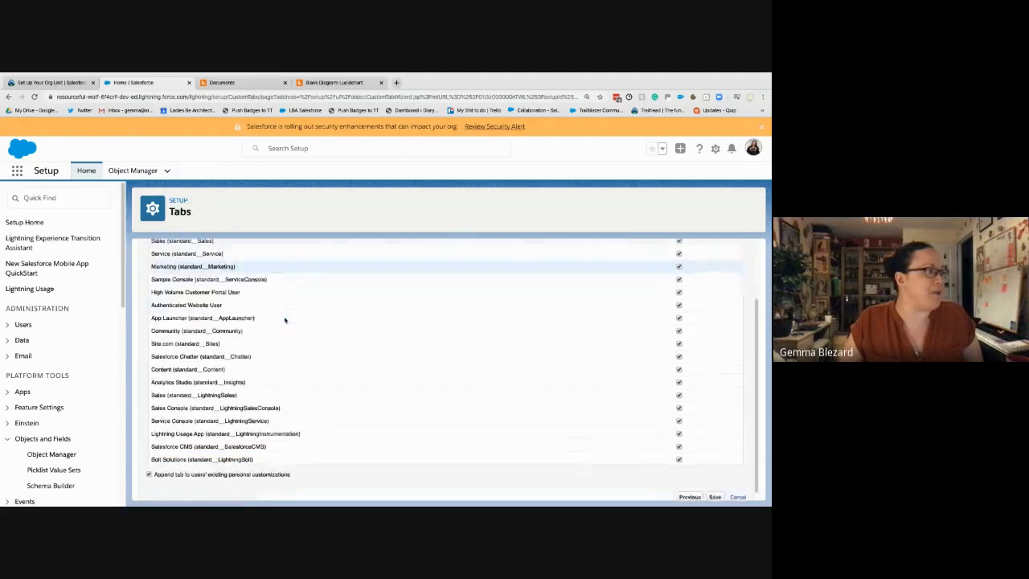
pyautogui.scroll(5, 285, 317)
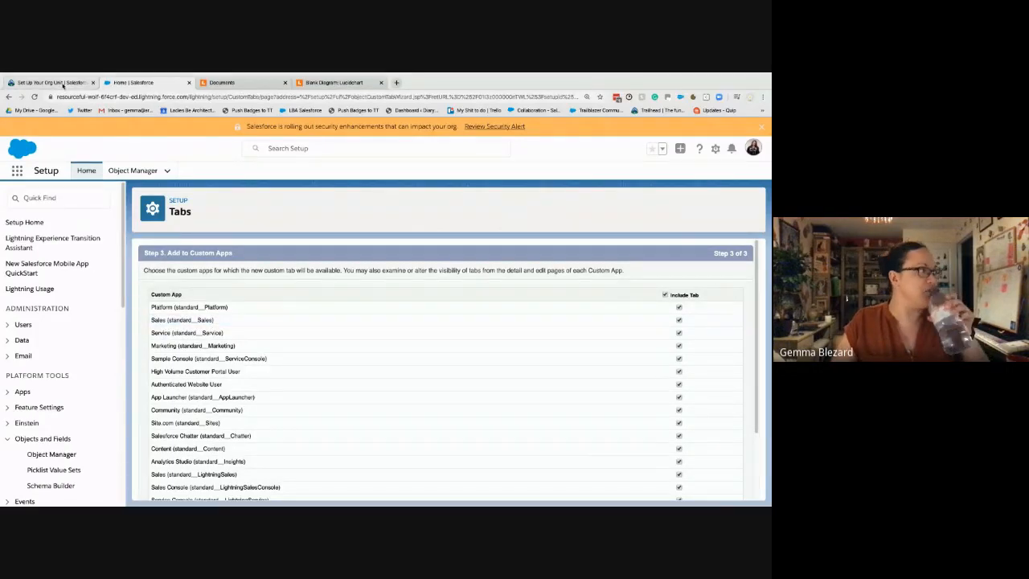
pyautogui.click(63, 85)
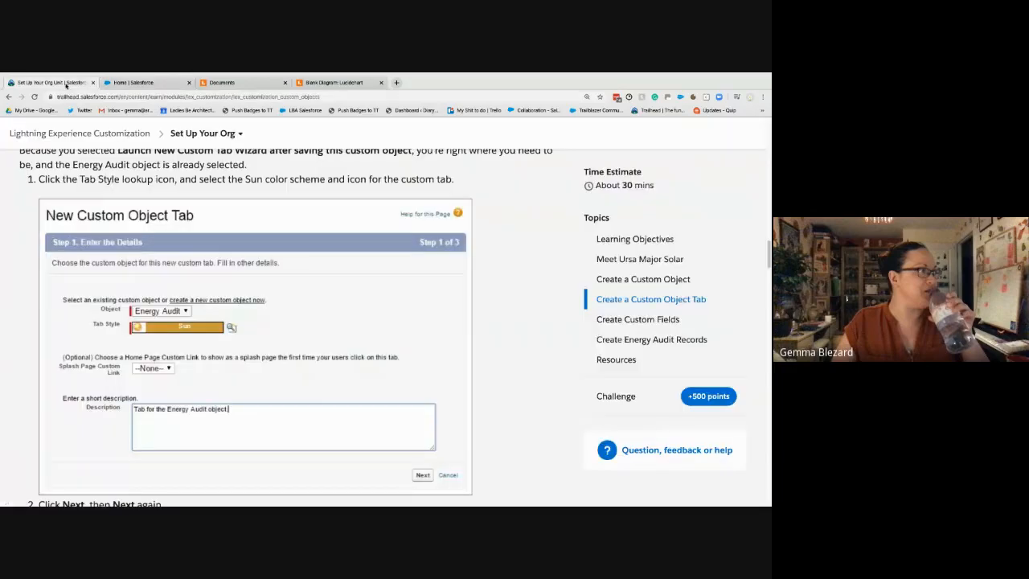
pyautogui.scroll(-5, 236, 289)
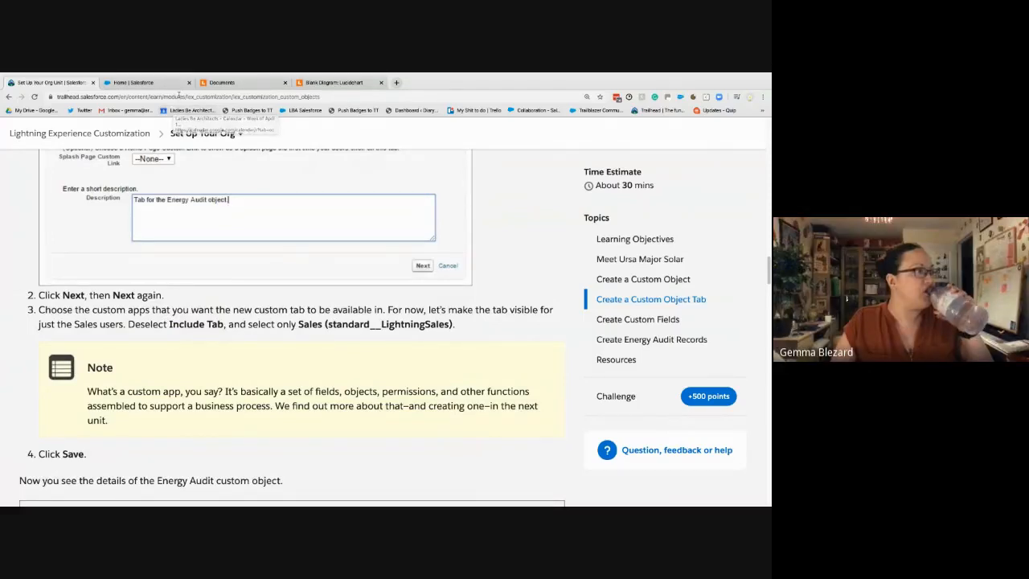
# Include the Energy Audit tab only in the Sales (standard__LightningSales) app and save the new tab
pyautogui.click(171, 83)
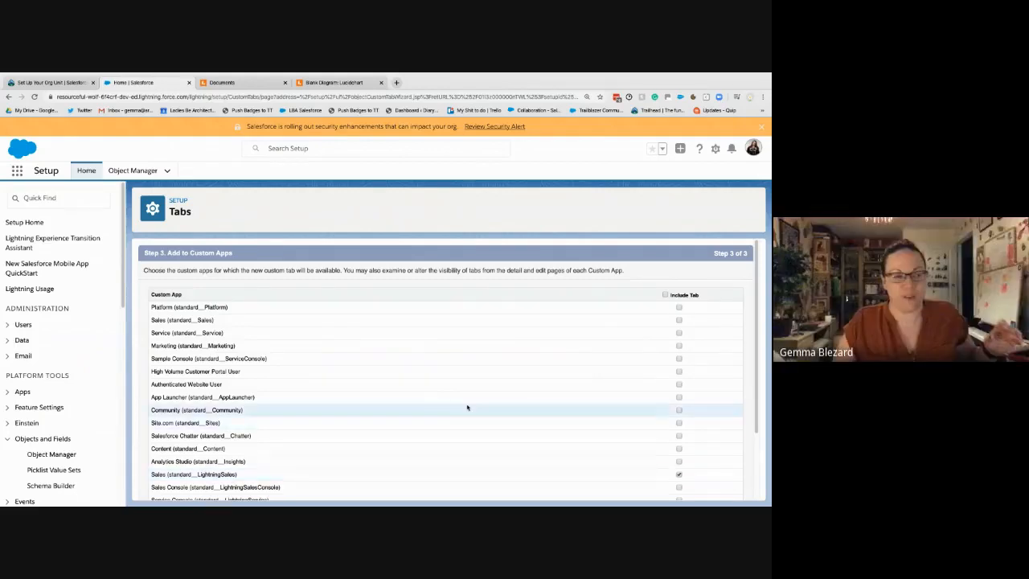
pyautogui.scroll(-3, 466, 407)
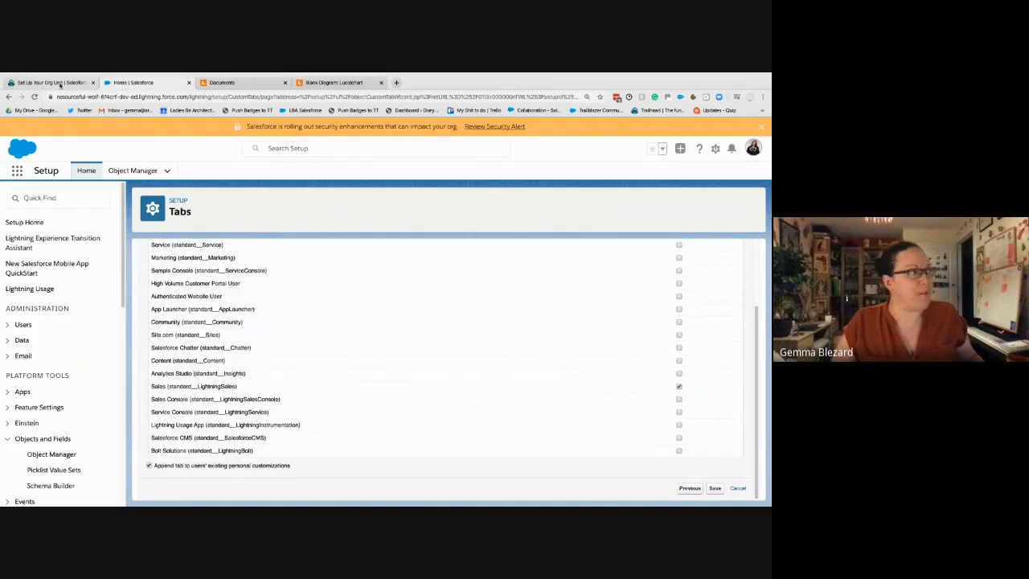
pyautogui.click(87, 83)
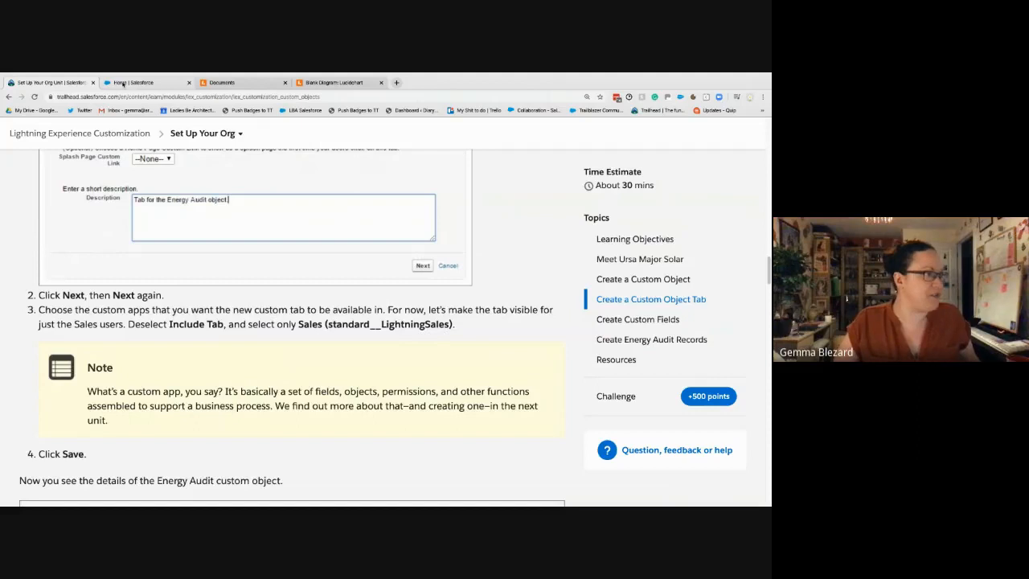
pyautogui.click(130, 83)
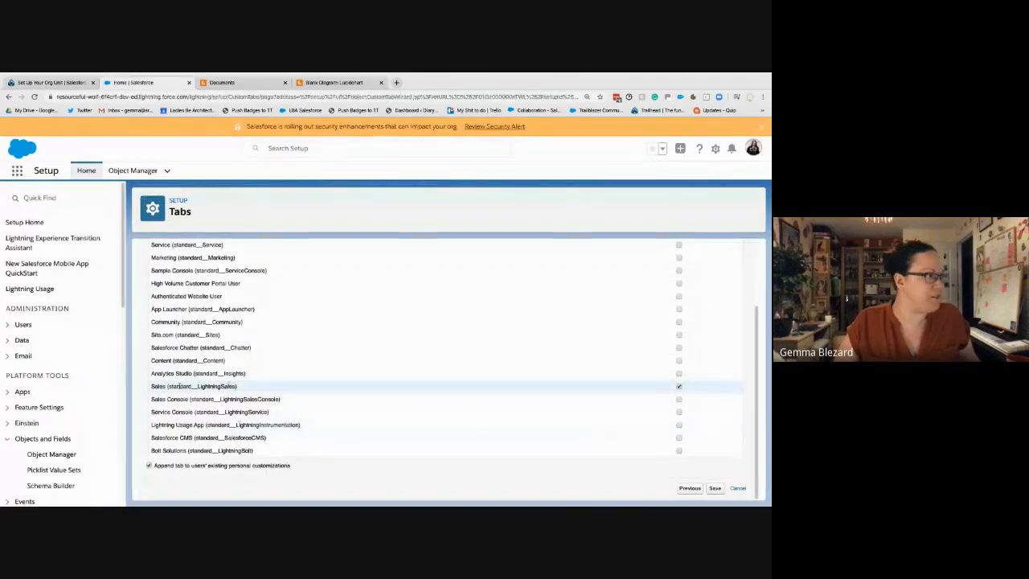
pyautogui.click(713, 489)
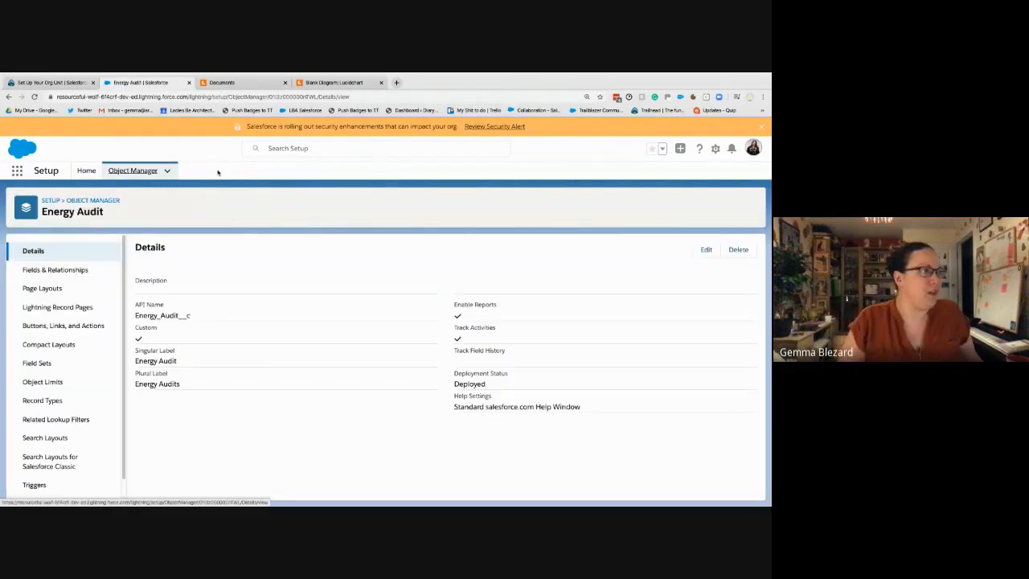
pyautogui.click(718, 150)
pyautogui.rightClick(719, 148)
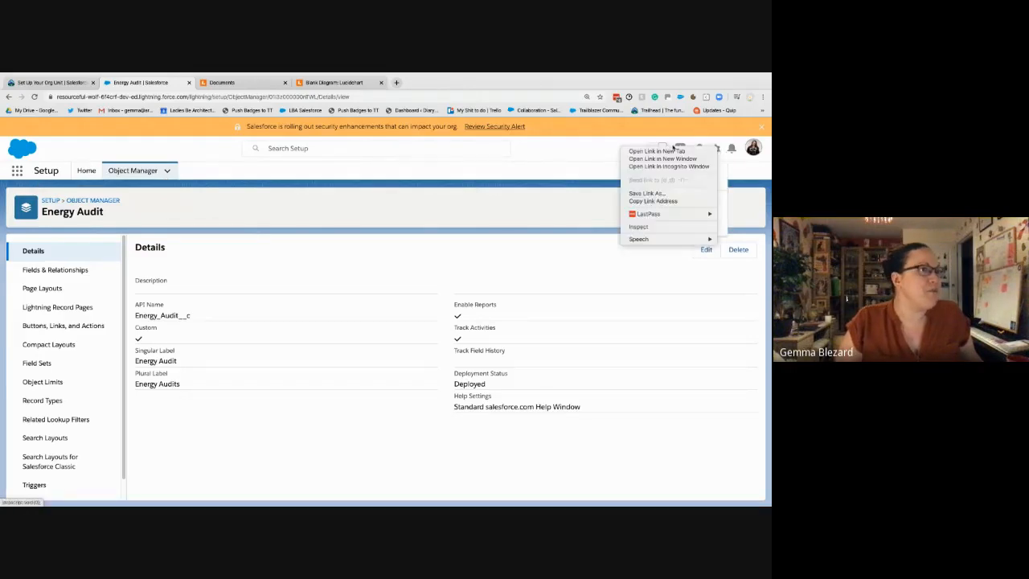
pyautogui.click(579, 168)
pyautogui.click(462, 164)
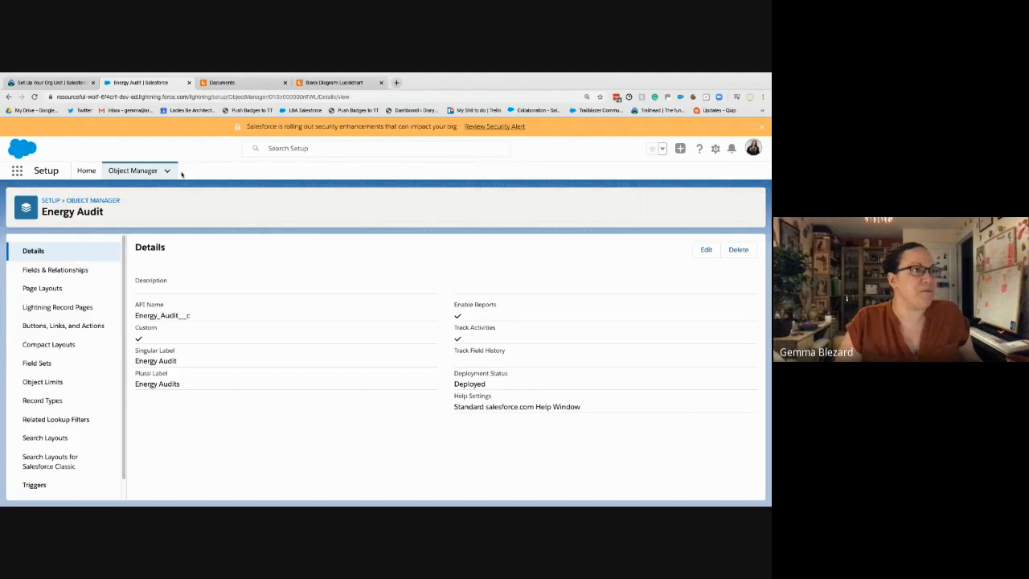
# Switch to the Sales app and look for Energy Audits among its overflow navigation items
pyautogui.click(17, 173)
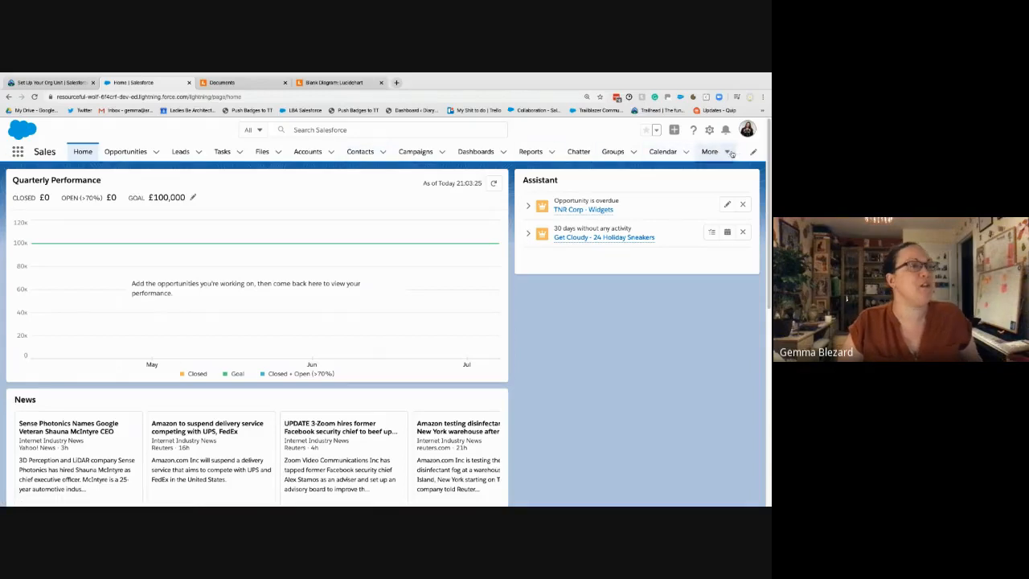
pyautogui.click(729, 152)
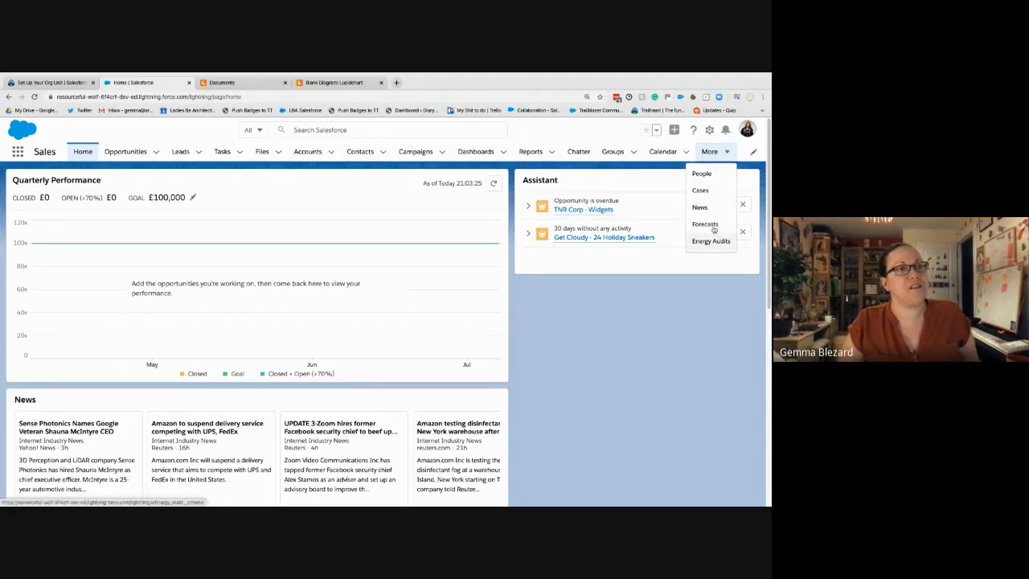
pyautogui.click(609, 411)
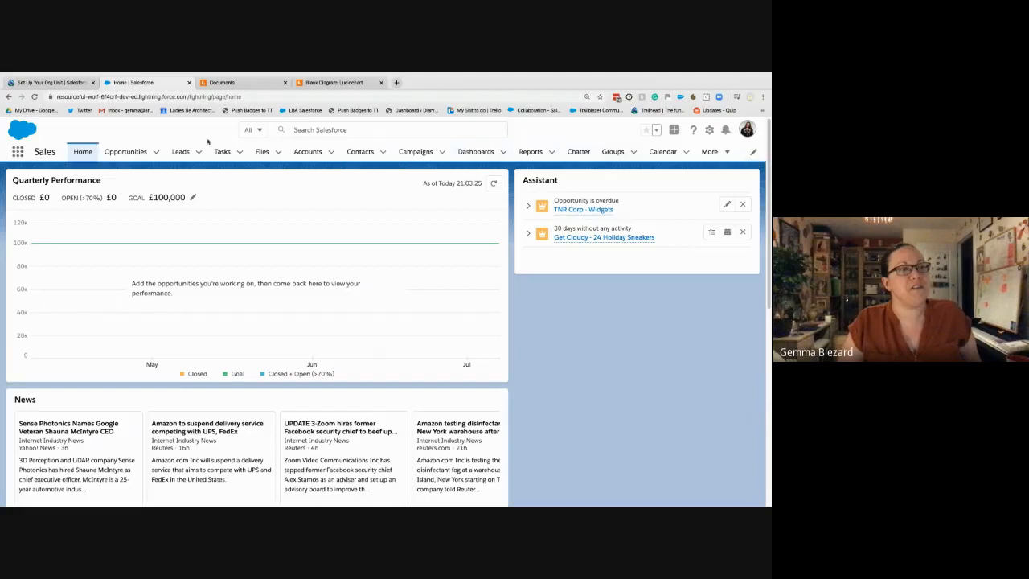
# Move Energy Audits between Contacts and Campaigns in the Sales app navigation items and save the order
pyautogui.click(753, 152)
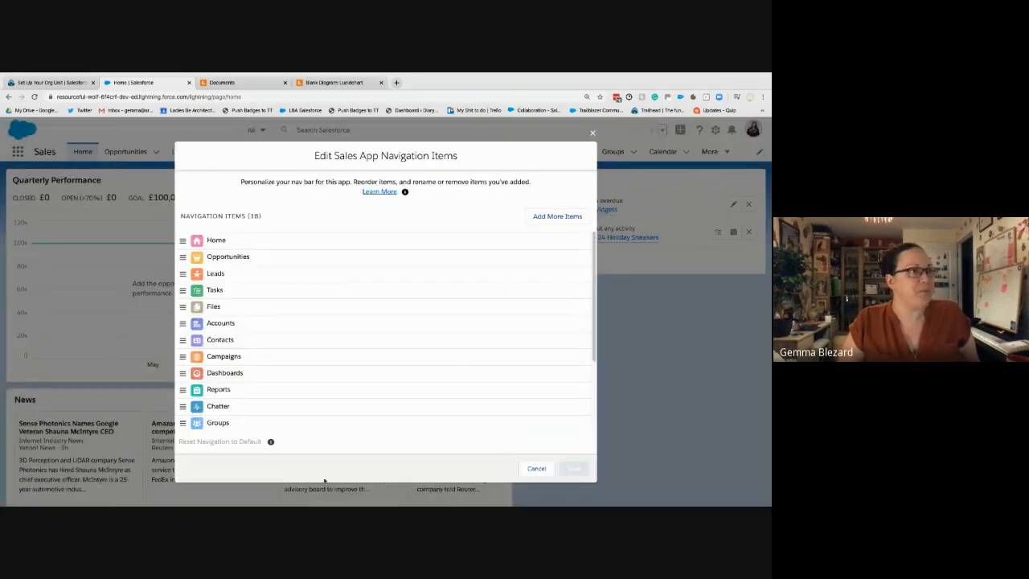
pyautogui.scroll(-3, 204, 426)
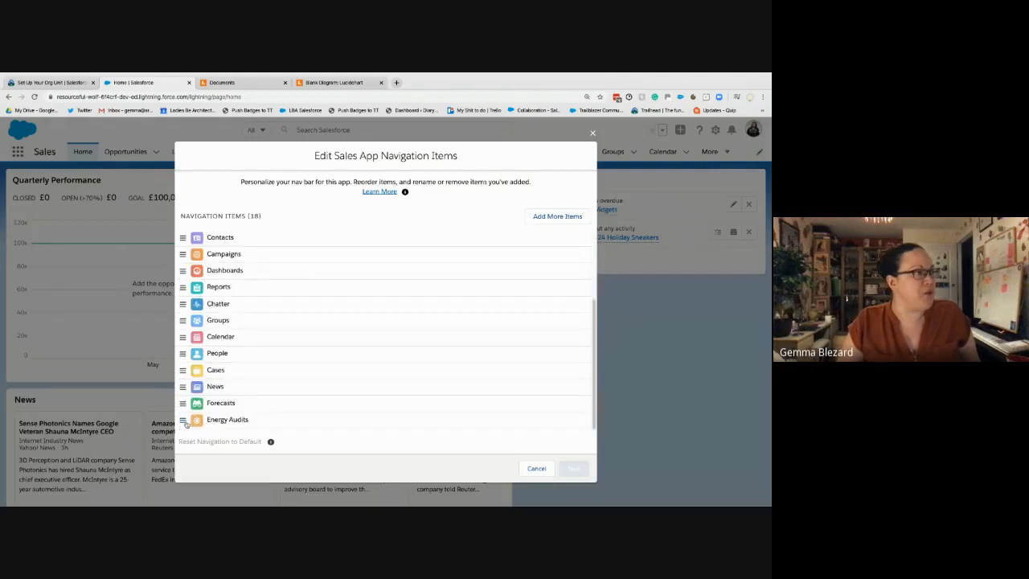
pyautogui.moveTo(183, 421); pyautogui.dragTo(180, 256)
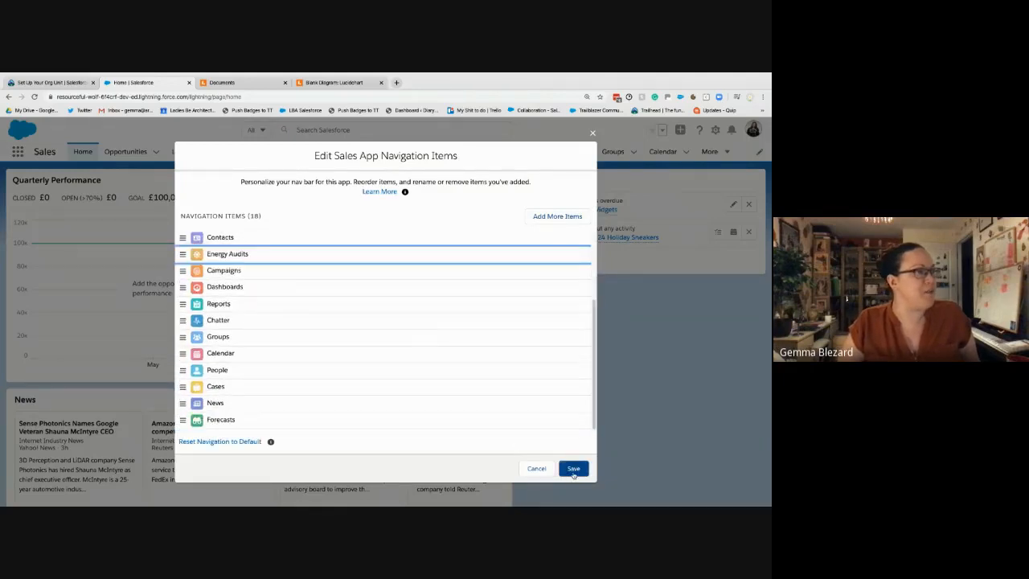
pyautogui.click(573, 470)
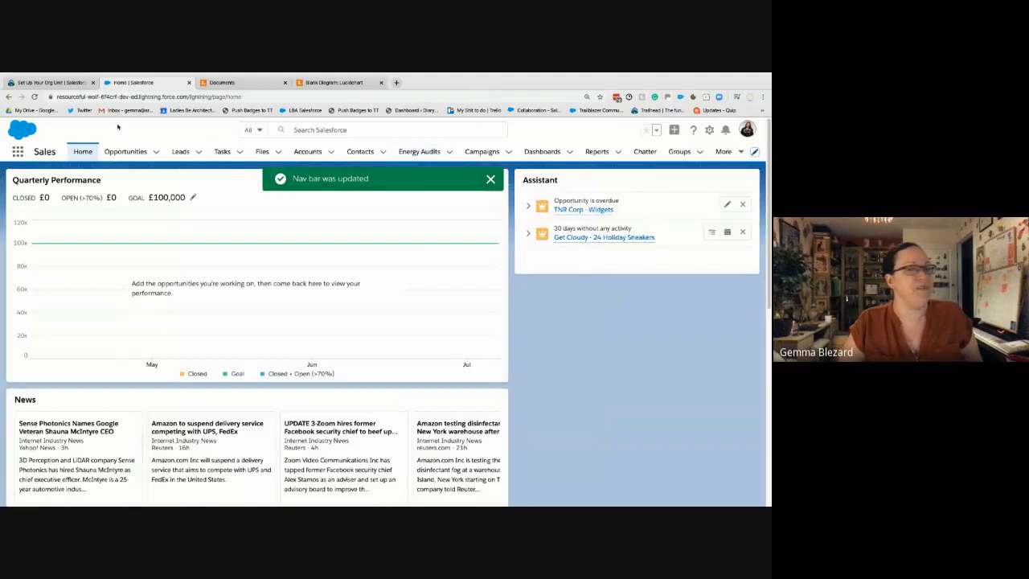
# Open the Energy Audits page in the Sales app and check its available list views
pyautogui.click(431, 155)
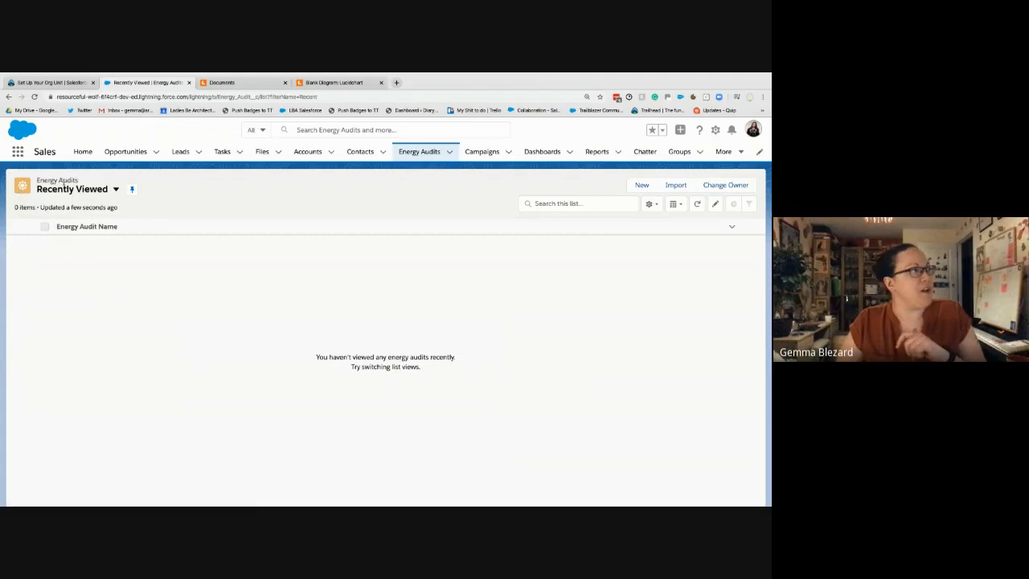
pyautogui.click(115, 189)
pyautogui.click(510, 201)
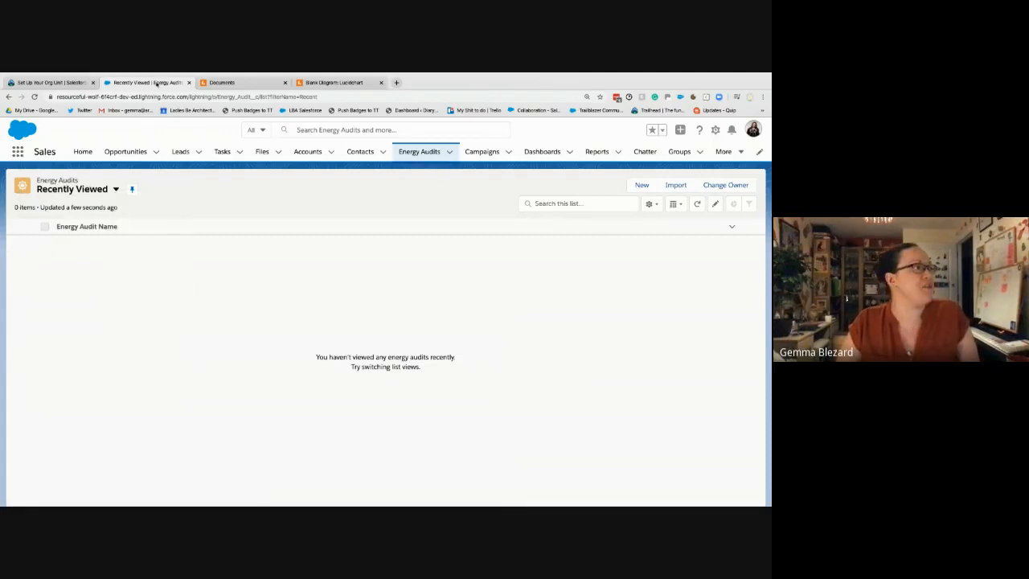
# Read the end of Trailhead's Create a Custom Object Tab section, down to the Energy Audit object details
pyautogui.click(69, 83)
pyautogui.scroll(-5, 292, 416)
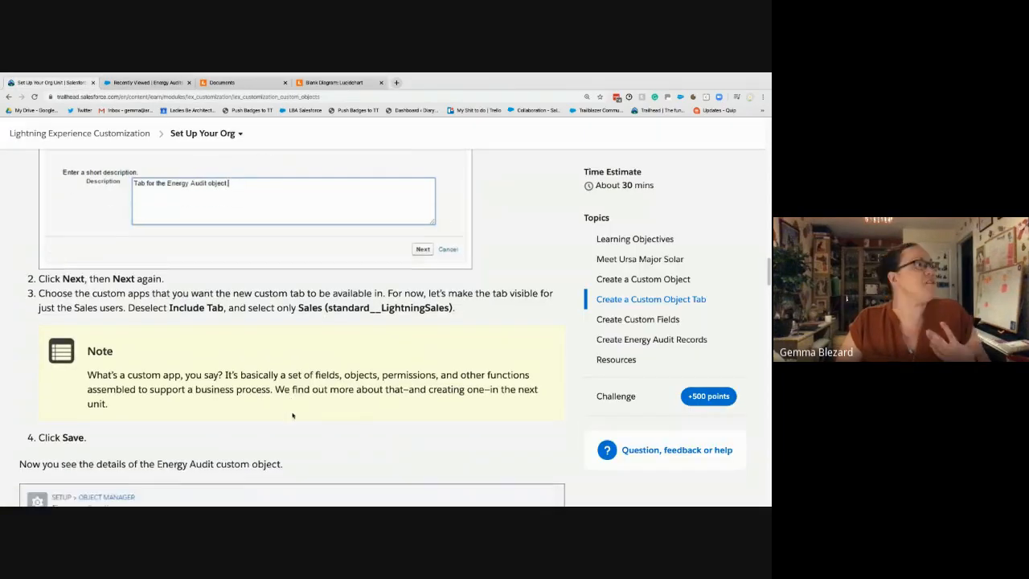
pyautogui.scroll(-2, 292, 416)
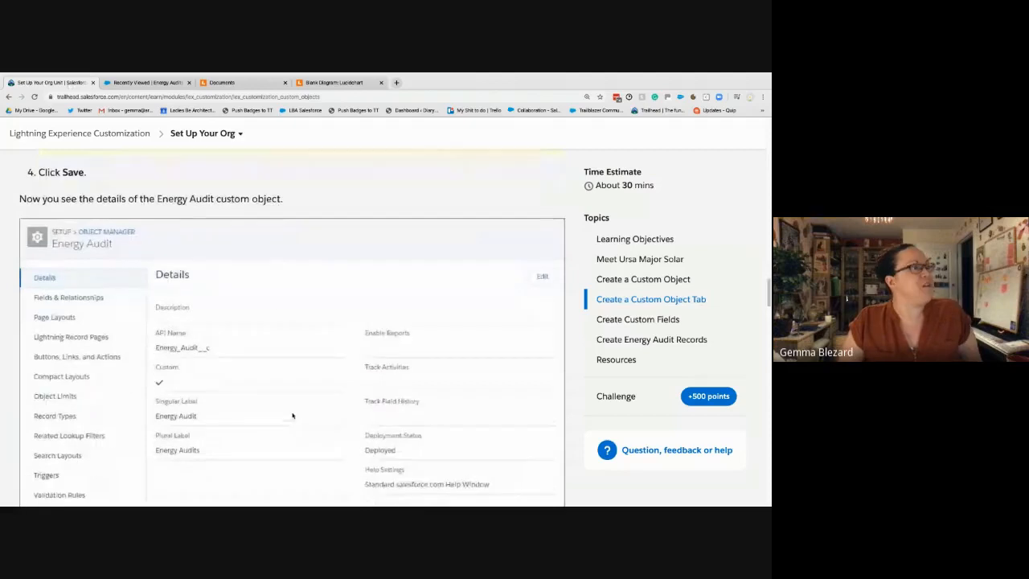
# Open Setup in its own browser tab beside the Trailhead tab, and open the Energy Audit custom object's details
pyautogui.click(161, 83)
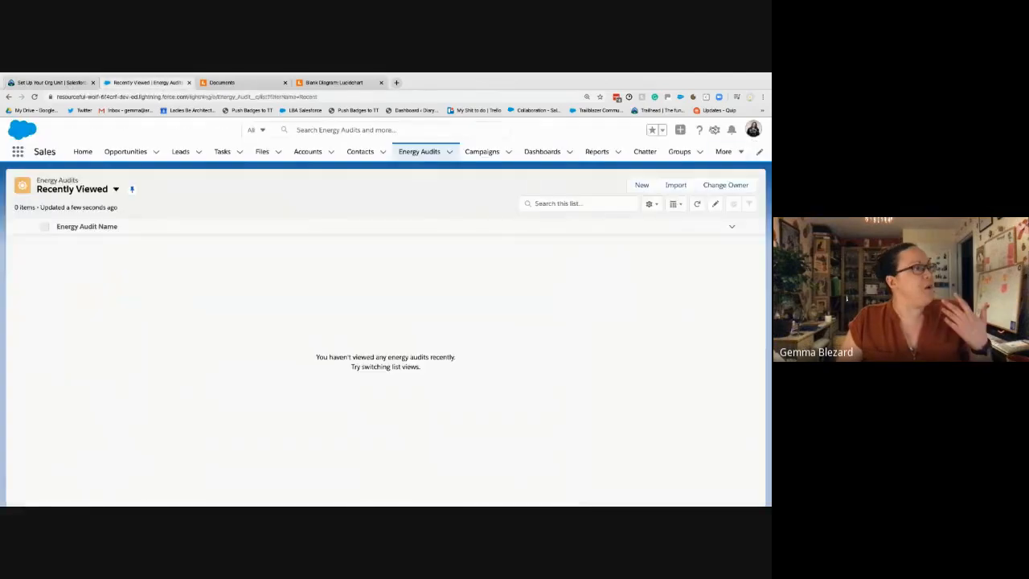
pyautogui.click(715, 131)
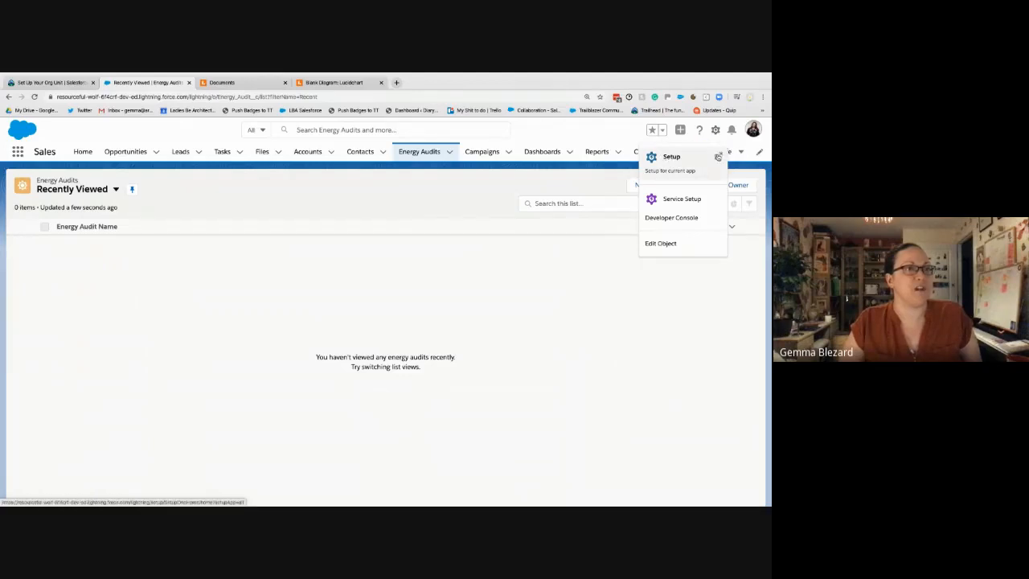
pyautogui.click(719, 157)
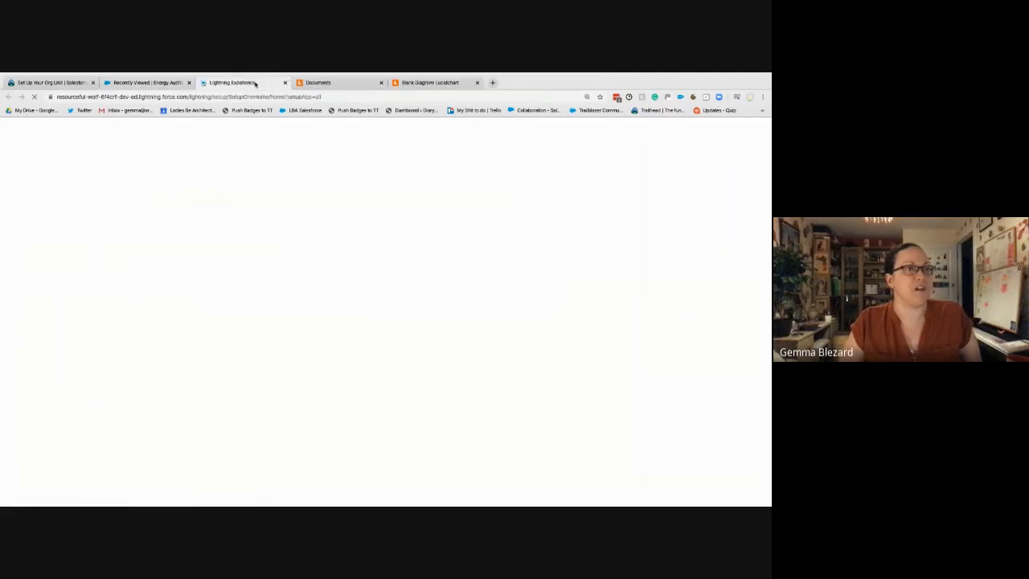
pyautogui.moveTo(193, 85); pyautogui.dragTo(134, 87)
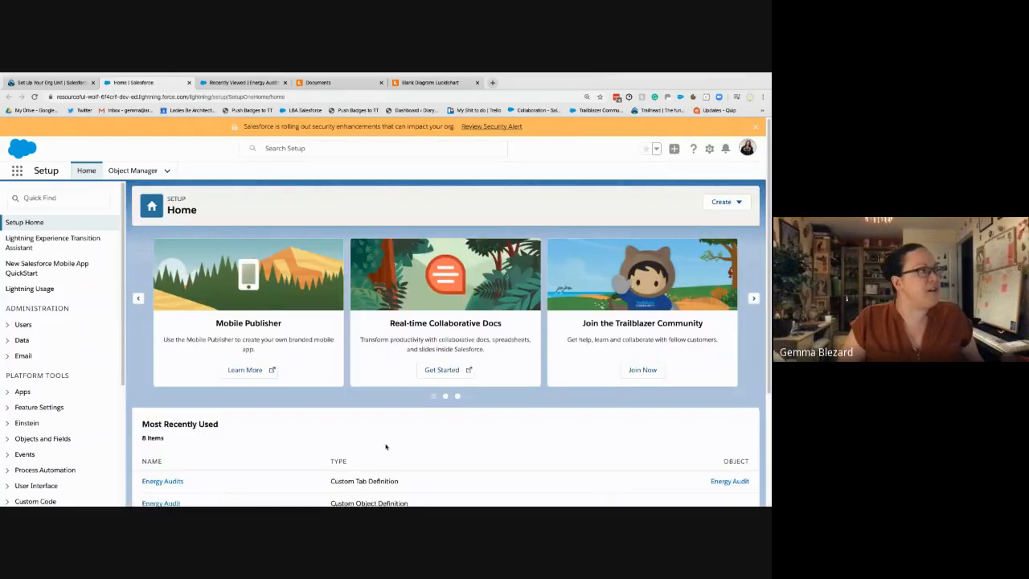
pyautogui.scroll(-3, 386, 446)
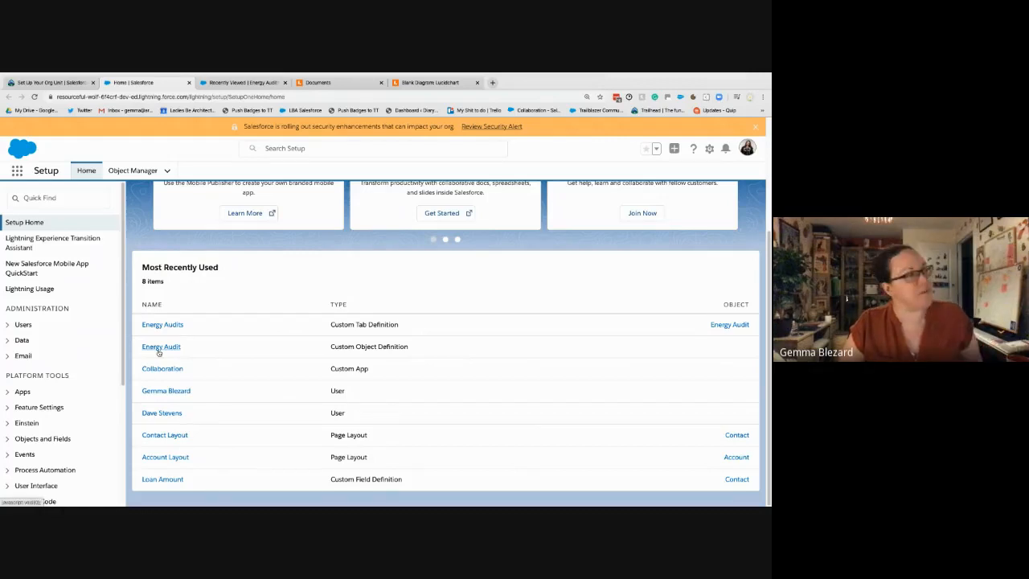
pyautogui.click(376, 357)
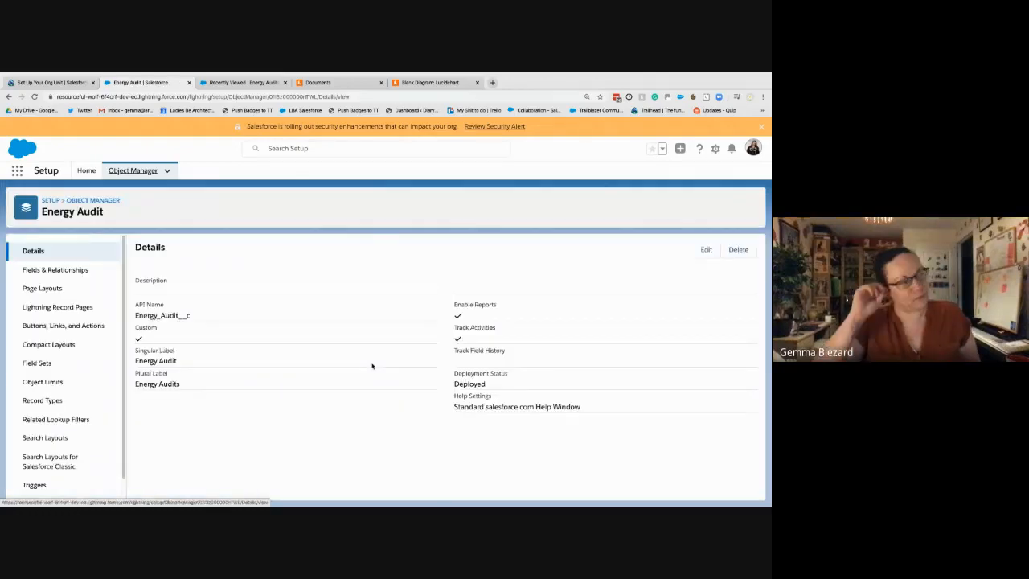
# Read the picklist instructions in Trailhead's Create Custom Fields section and copy the field label Type of Installation
pyautogui.click(50, 82)
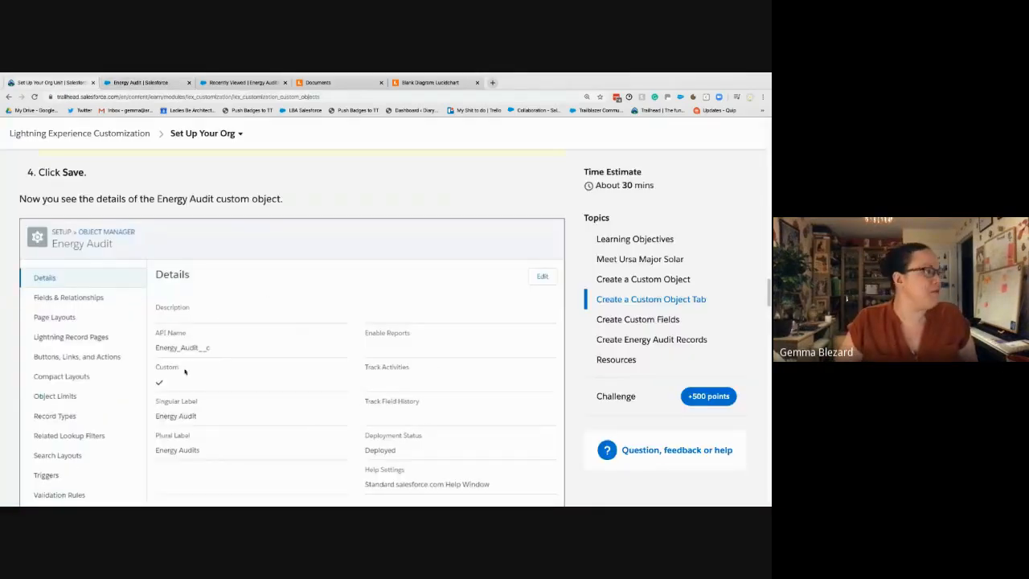
pyautogui.scroll(-2, 308, 427)
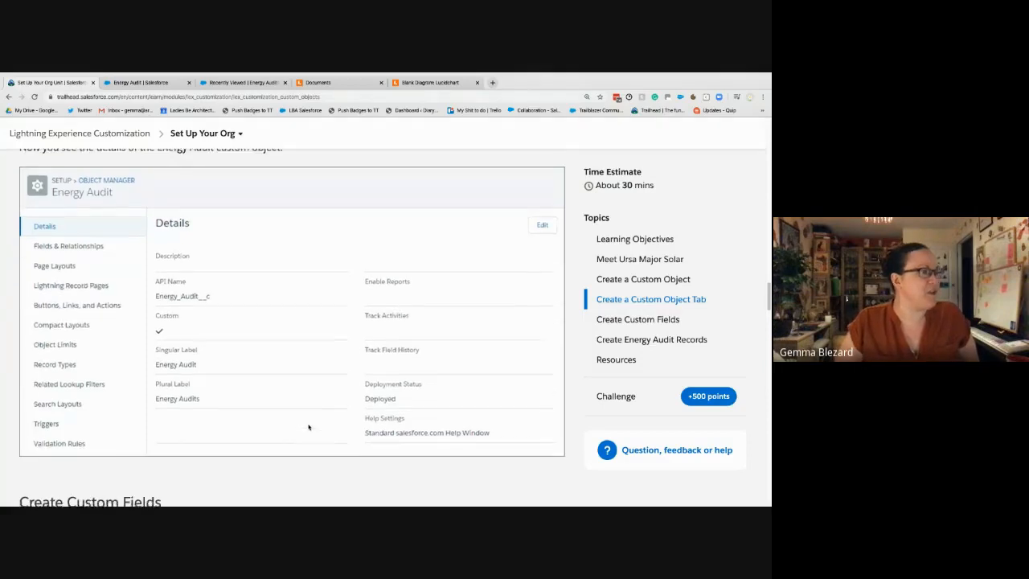
pyautogui.scroll(-1, 298, 420)
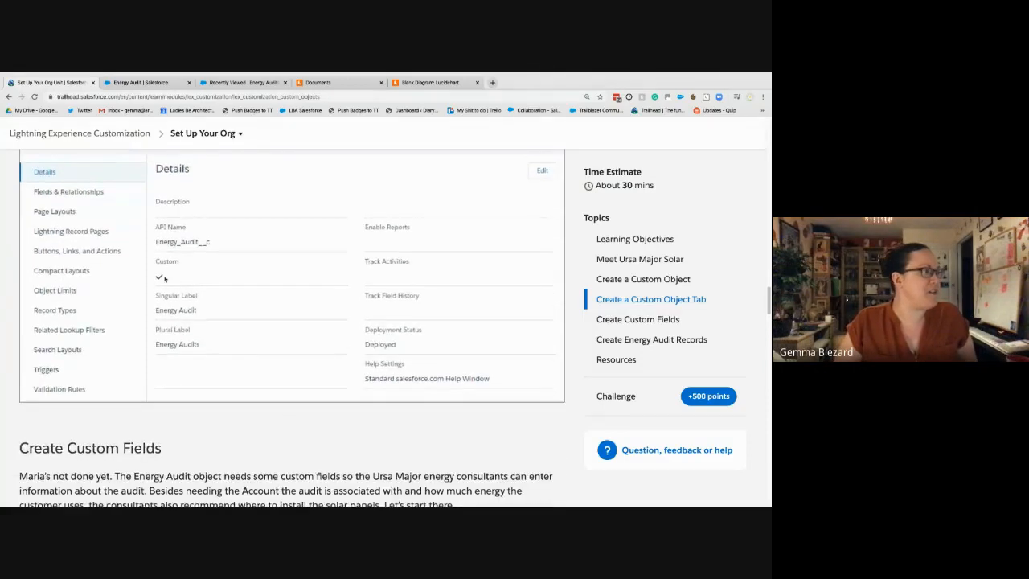
pyautogui.scroll(-3, 254, 407)
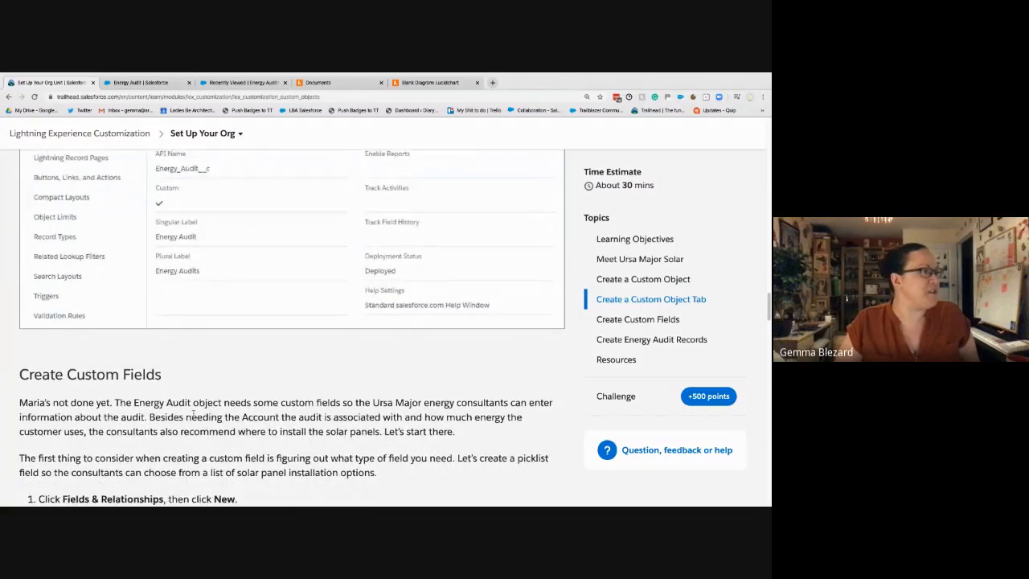
pyautogui.scroll(-2, 193, 414)
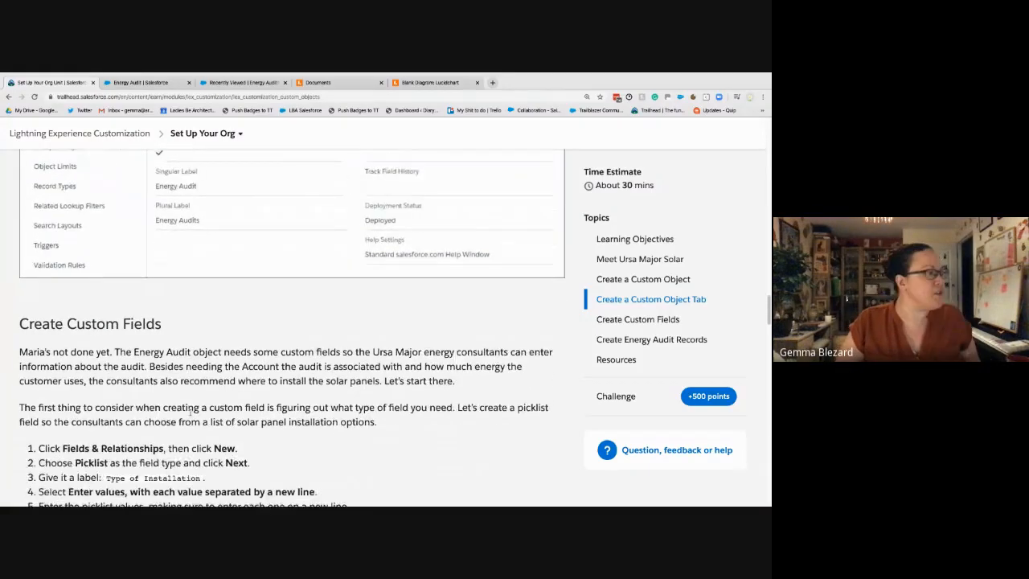
pyautogui.scroll(-5, 190, 413)
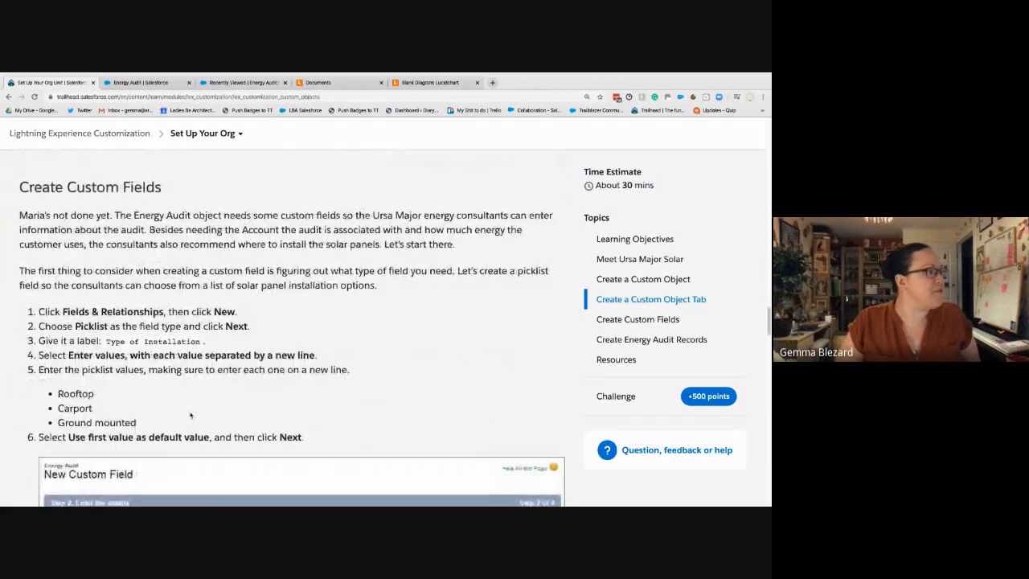
pyautogui.scroll(-1, 189, 417)
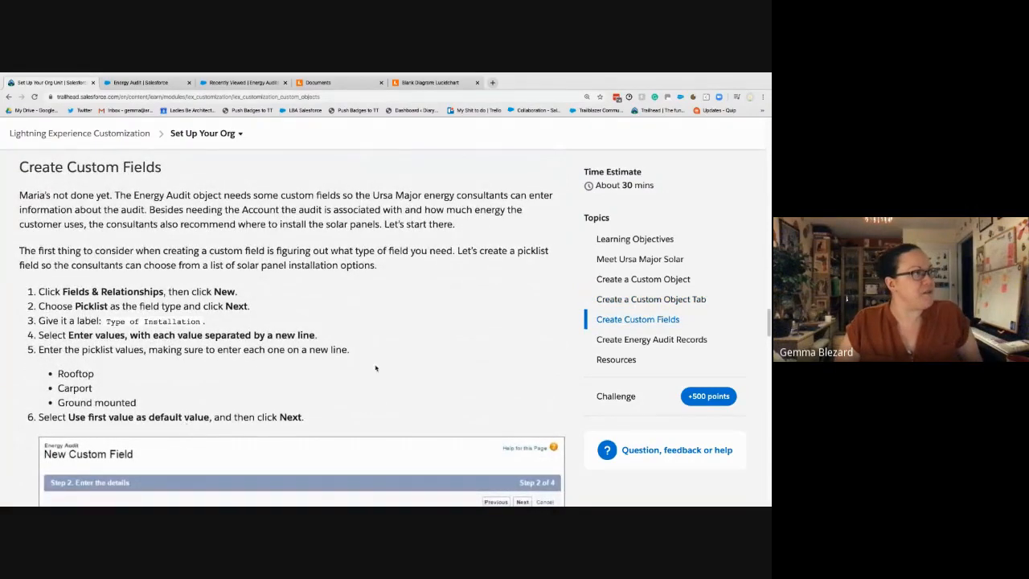
pyautogui.scroll(-1, 395, 346)
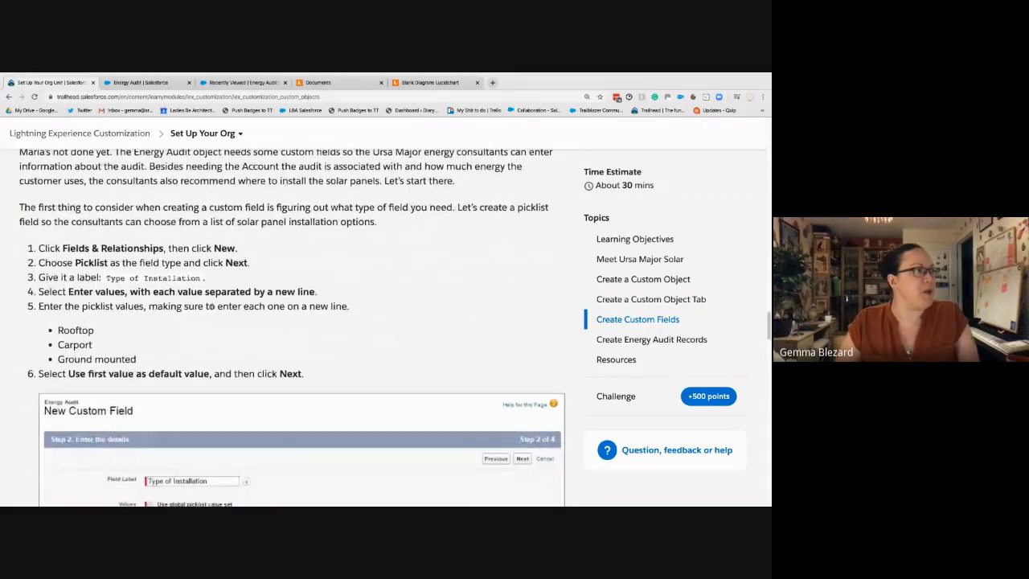
pyautogui.moveTo(203, 279); pyautogui.dragTo(105, 278)
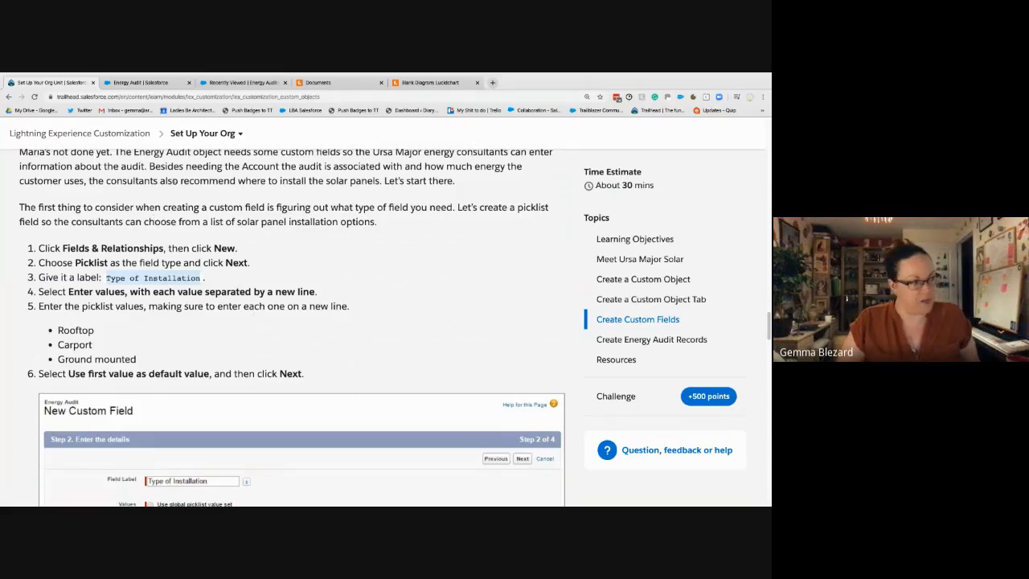
# Start a new custom field on the Energy Audit object in Setup, choose Picklist as its data type, and continue to the field details
pyautogui.click(161, 85)
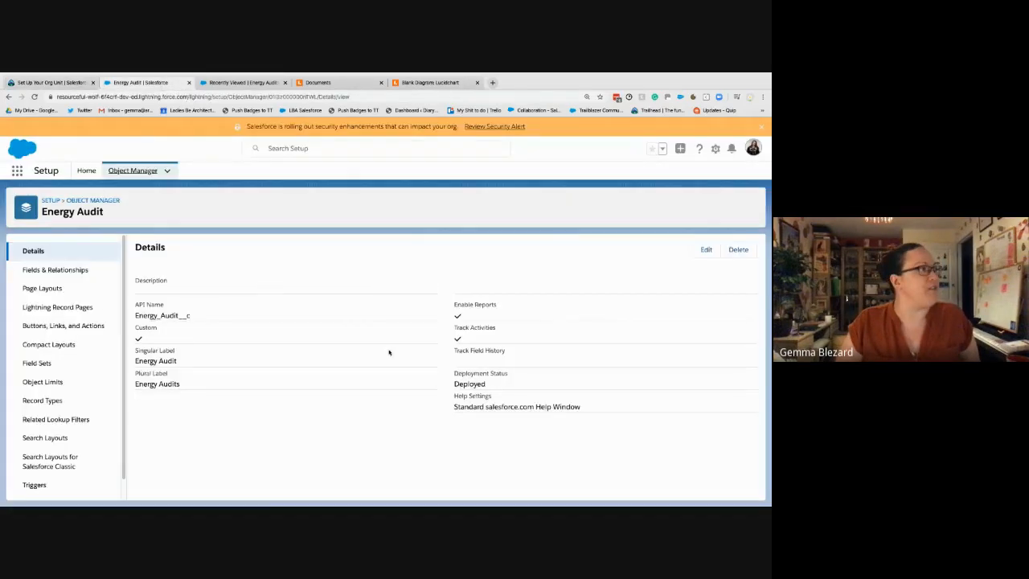
pyautogui.click(67, 269)
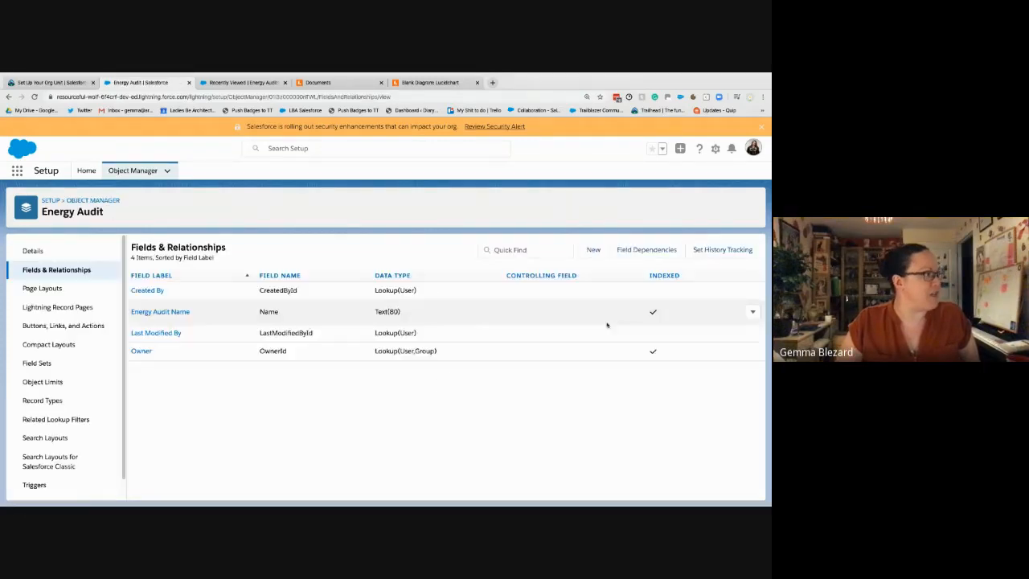
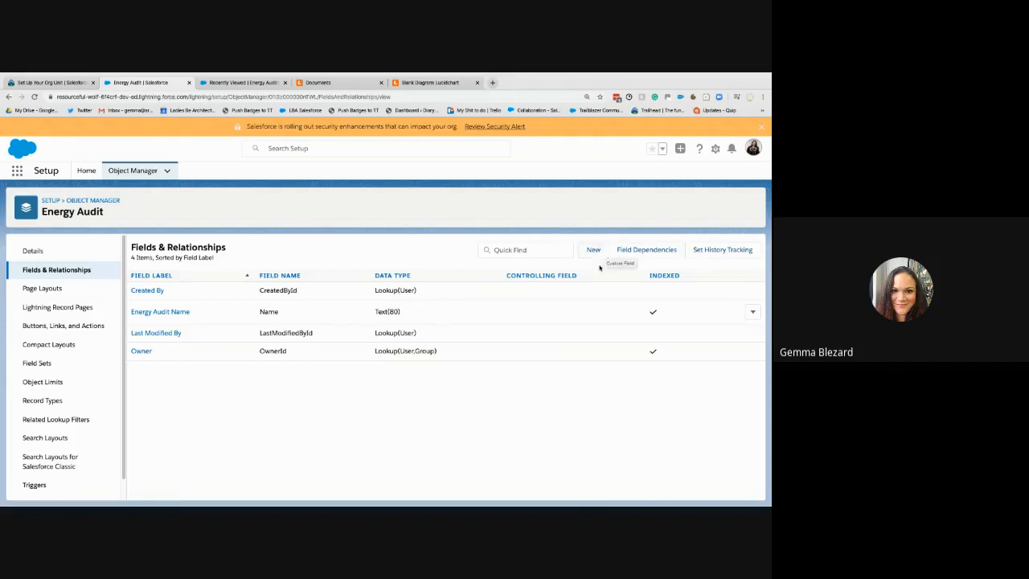
pyautogui.click(599, 253)
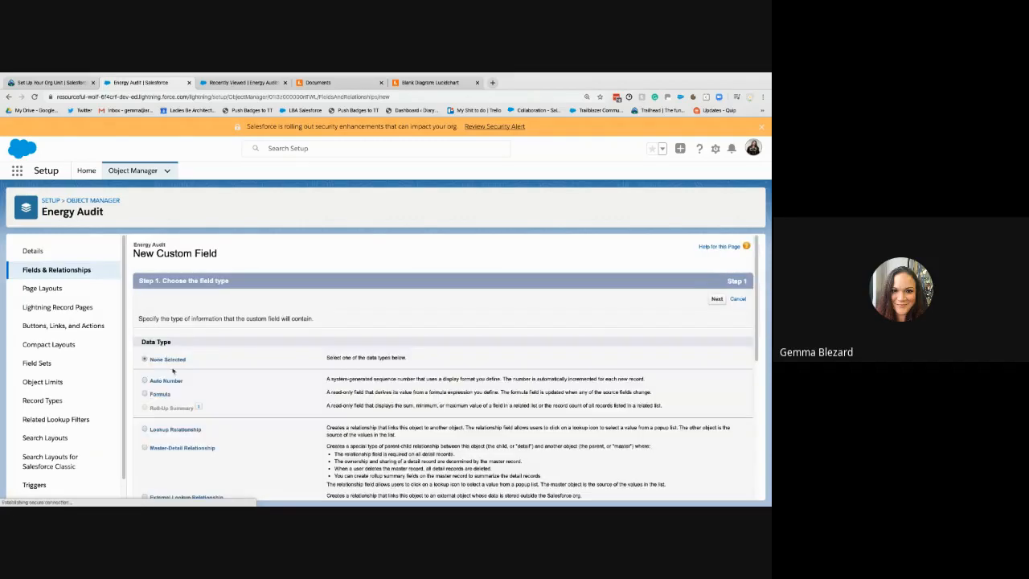
pyautogui.scroll(-2, 201, 459)
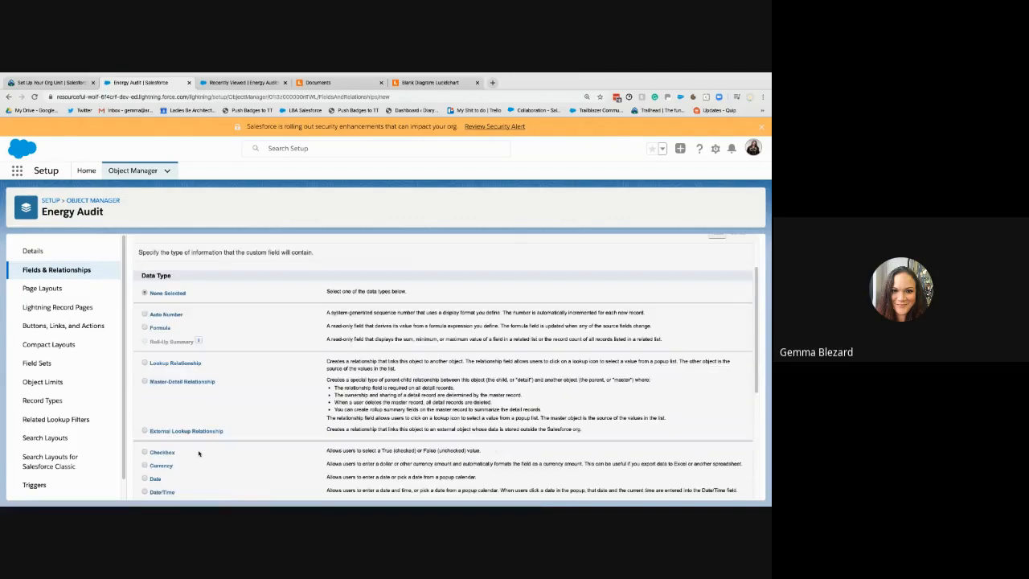
pyautogui.scroll(-2, 198, 454)
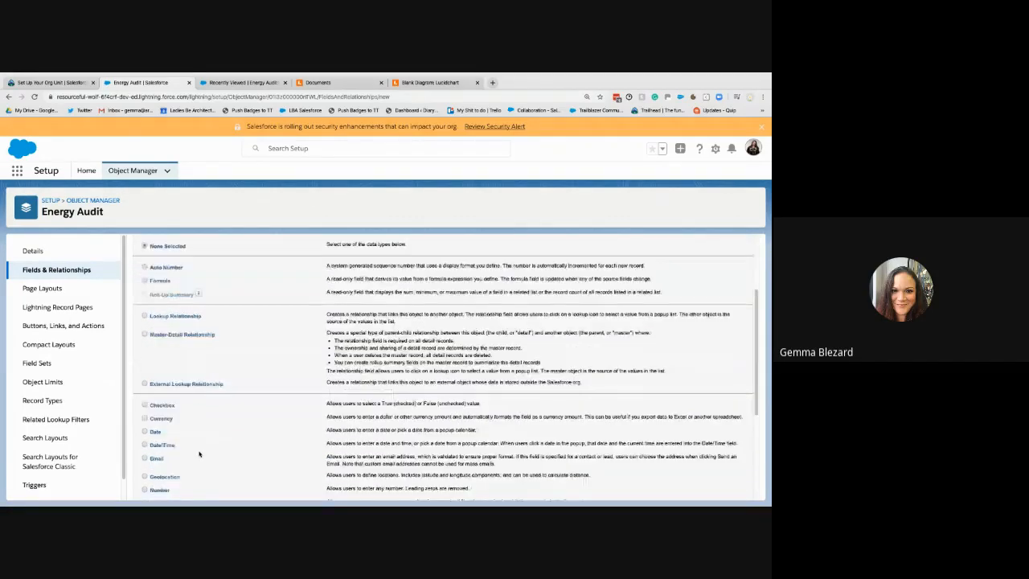
pyautogui.scroll(-1, 198, 455)
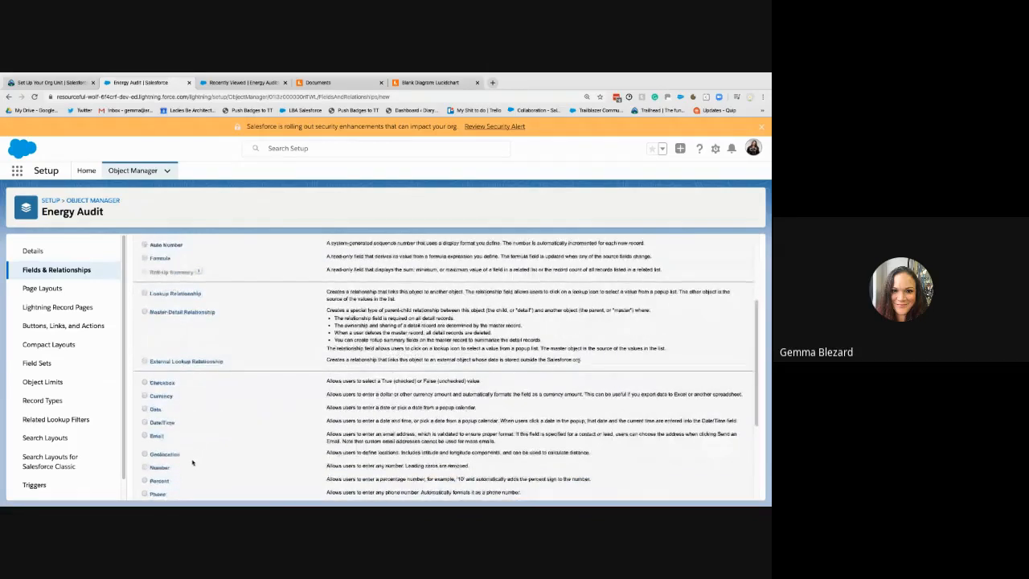
pyautogui.scroll(-6, 193, 463)
pyautogui.click(145, 356)
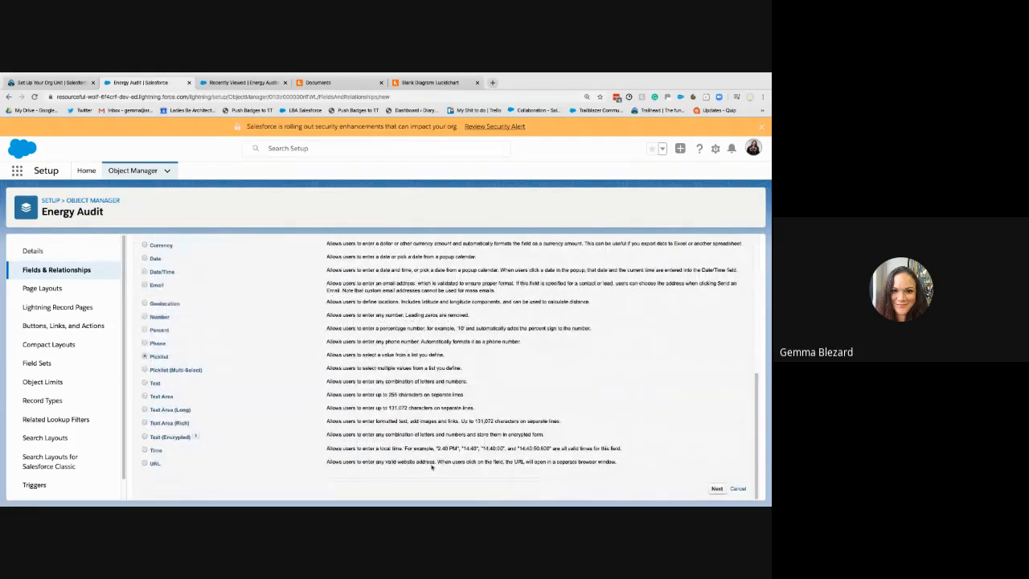
pyautogui.click(715, 489)
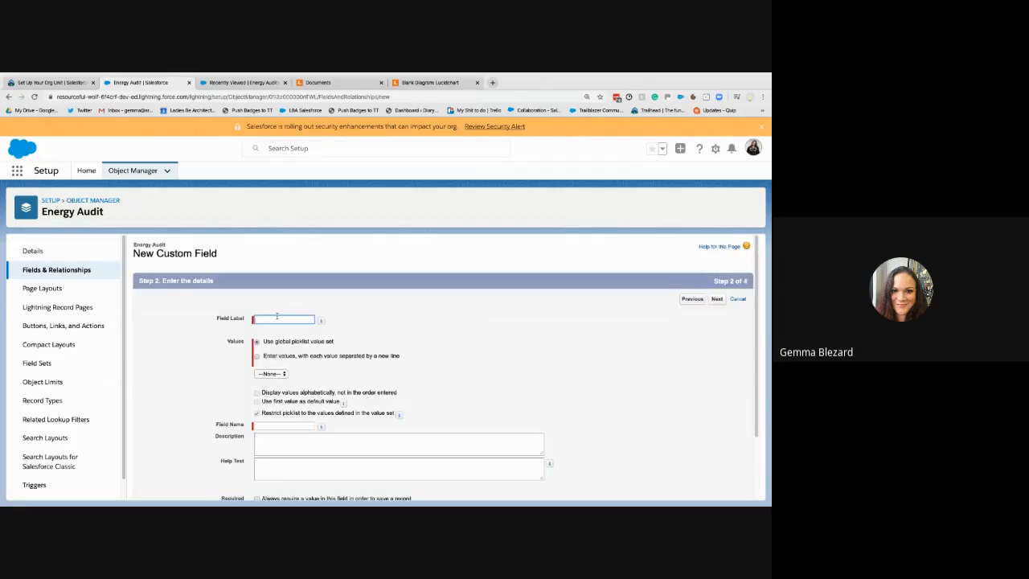
# Label the new picklist field Type of Installation and check the field name derived from it
pyautogui.write('Type of Installation')
pyautogui.press('Tab')
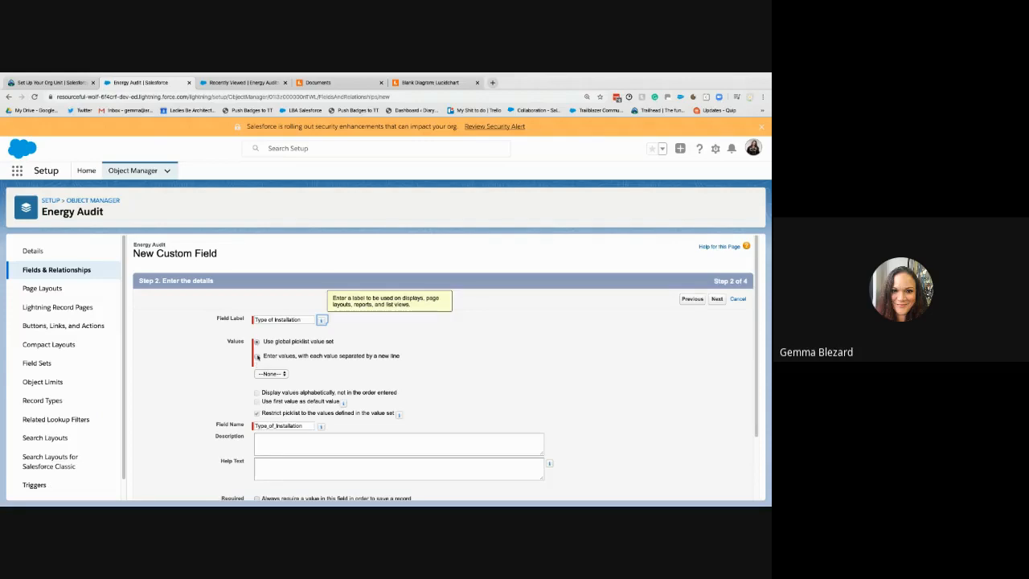
pyautogui.click(300, 319)
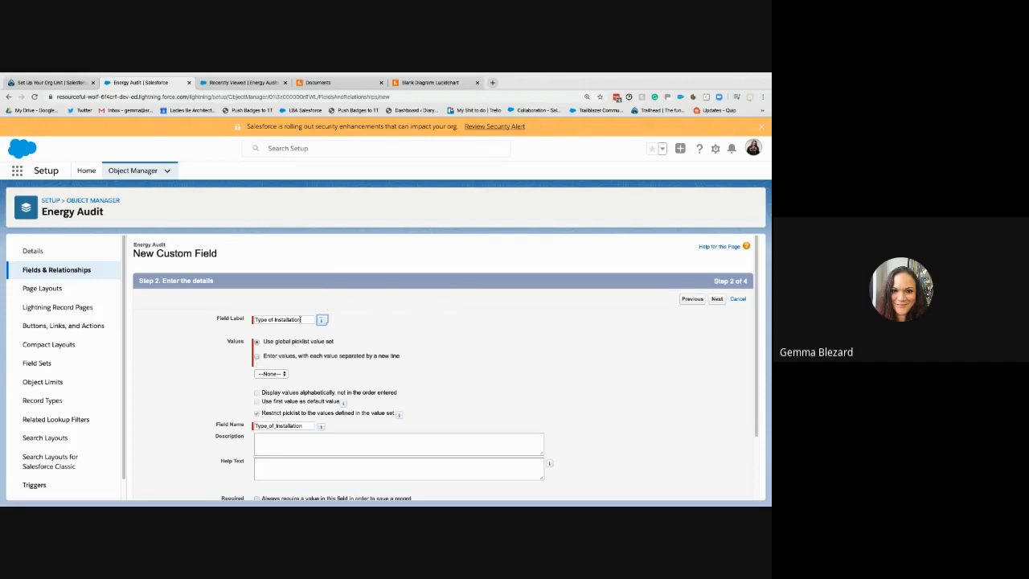
pyautogui.click(301, 319)
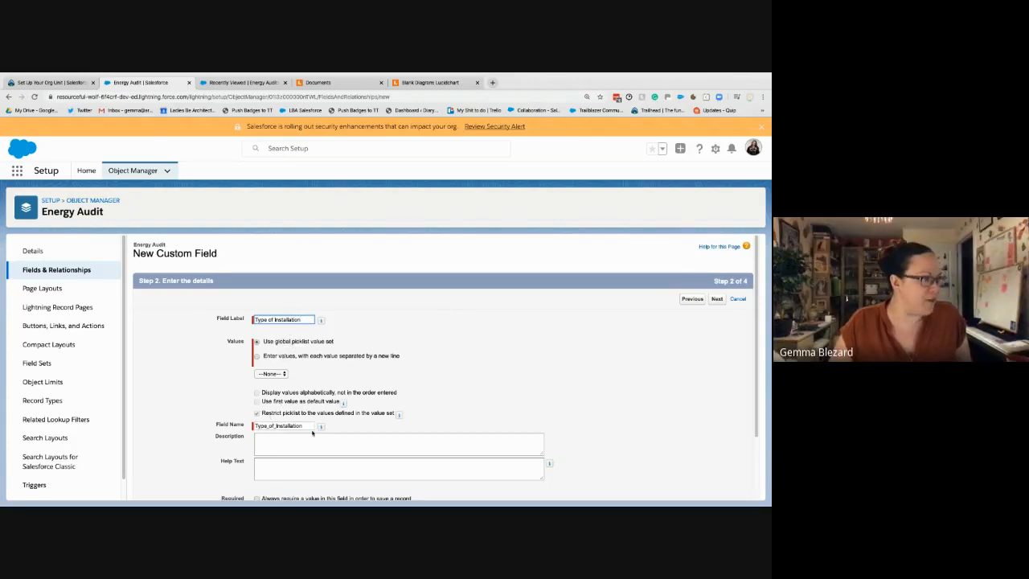
pyautogui.moveTo(256, 425); pyautogui.dragTo(343, 440)
pyautogui.click(414, 411)
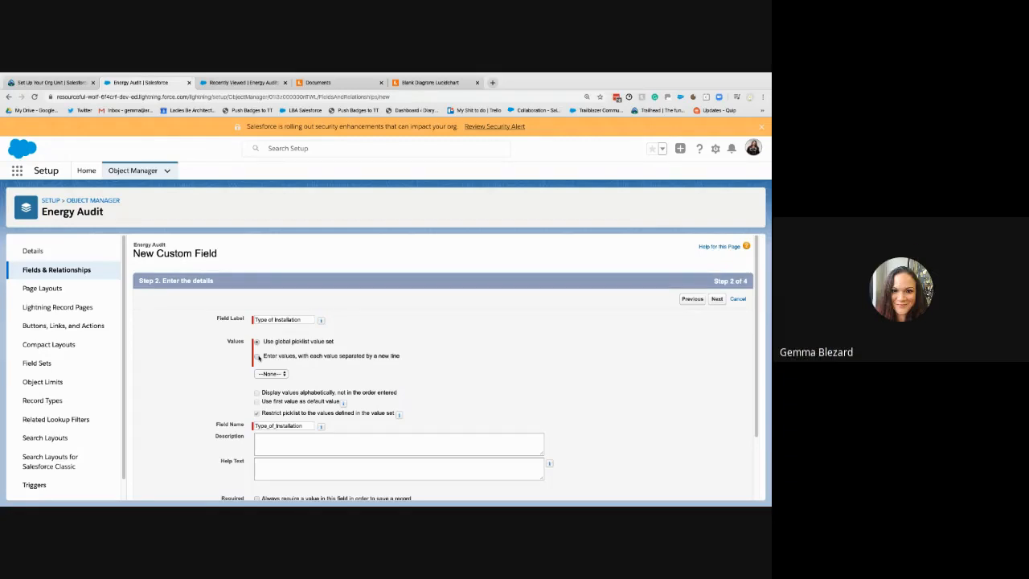
# Define the picklist with its own line-separated values, copying Rooftop, Carport and Ground mounted from Trailhead into the value list
pyautogui.click(256, 356)
pyautogui.click(281, 398)
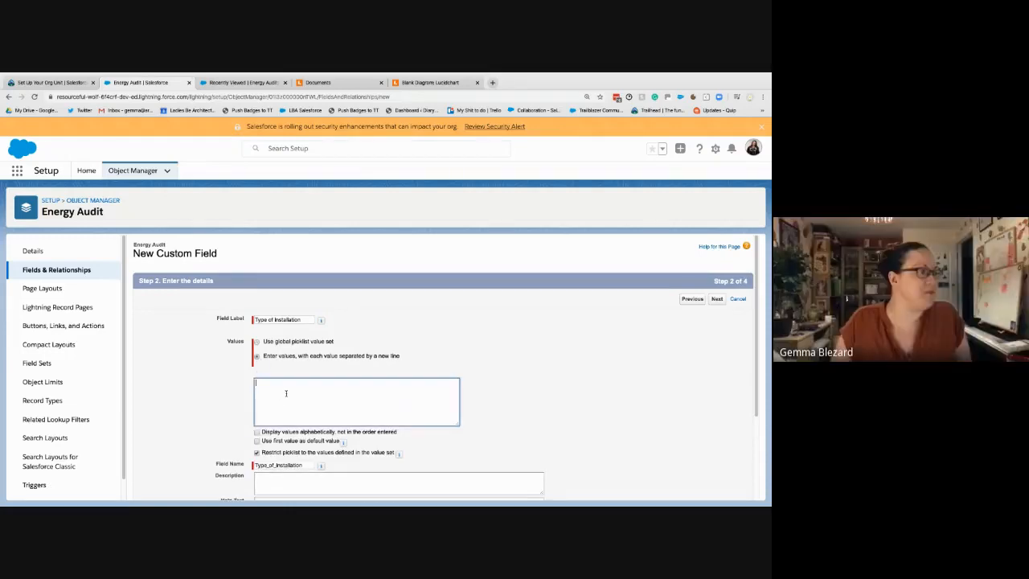
pyautogui.scroll(-2, 382, 317)
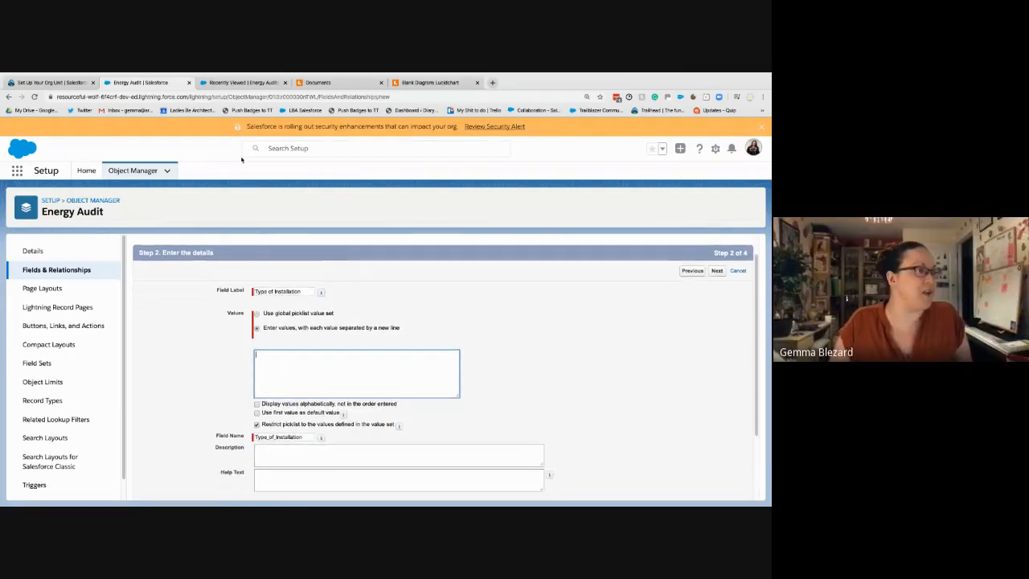
pyautogui.click(54, 82)
pyautogui.scroll(-1, 98, 320)
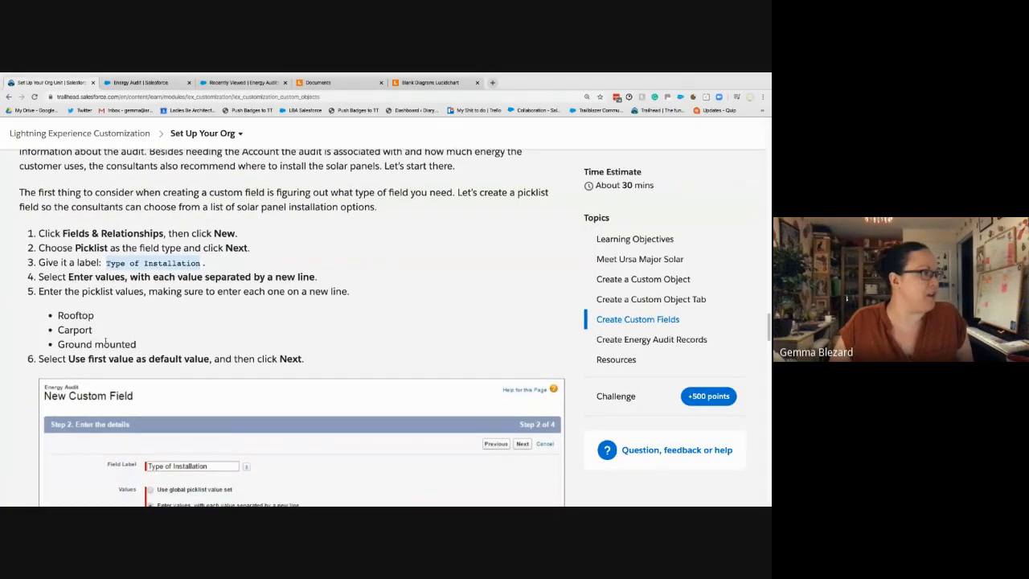
pyautogui.moveTo(67, 329); pyautogui.dragTo(58, 316)
pyautogui.hotkey('ctrl', 'c')
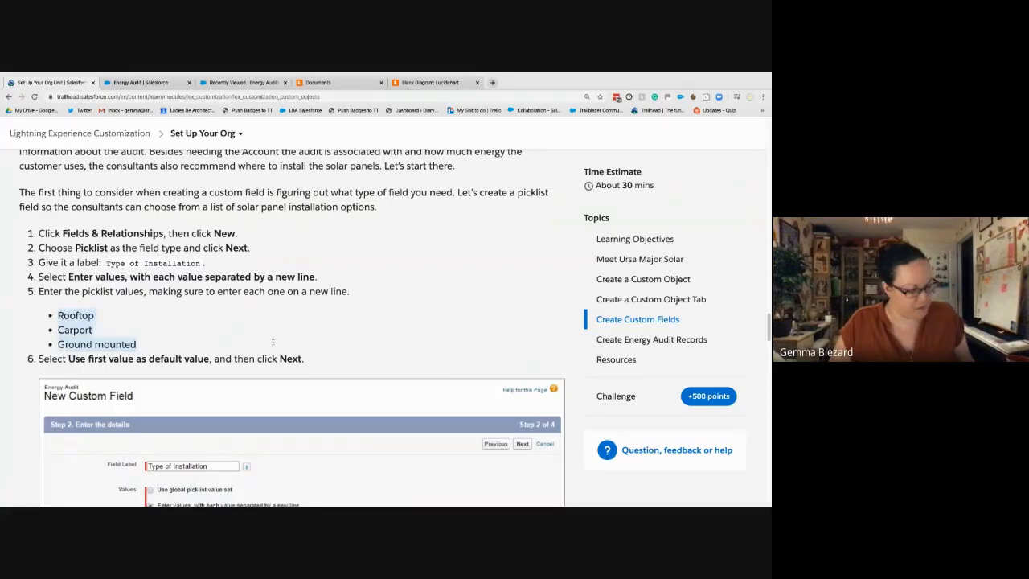
pyautogui.click(141, 82)
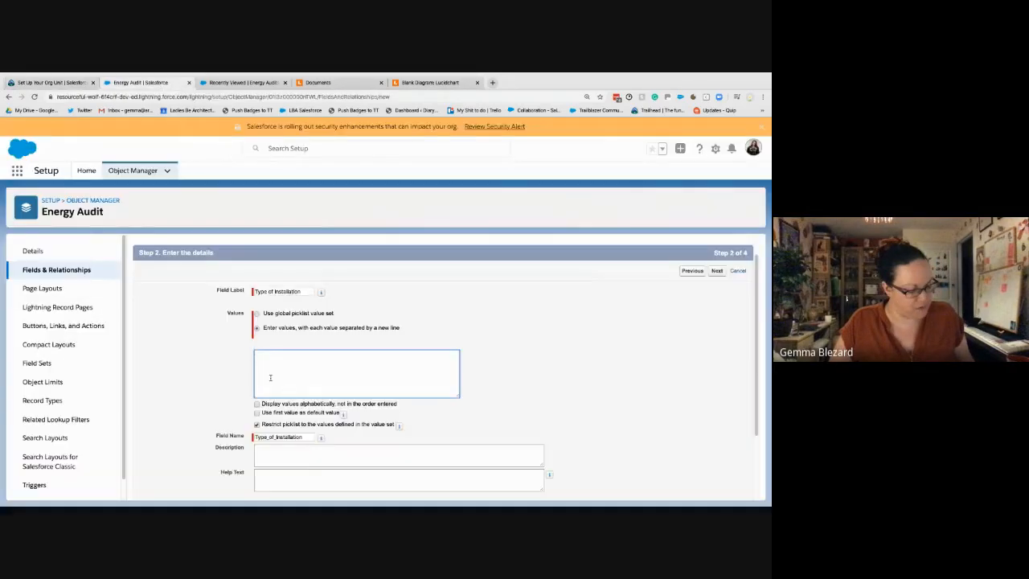
pyautogui.hotkey('ctrl', 'v')
pyautogui.click(544, 389)
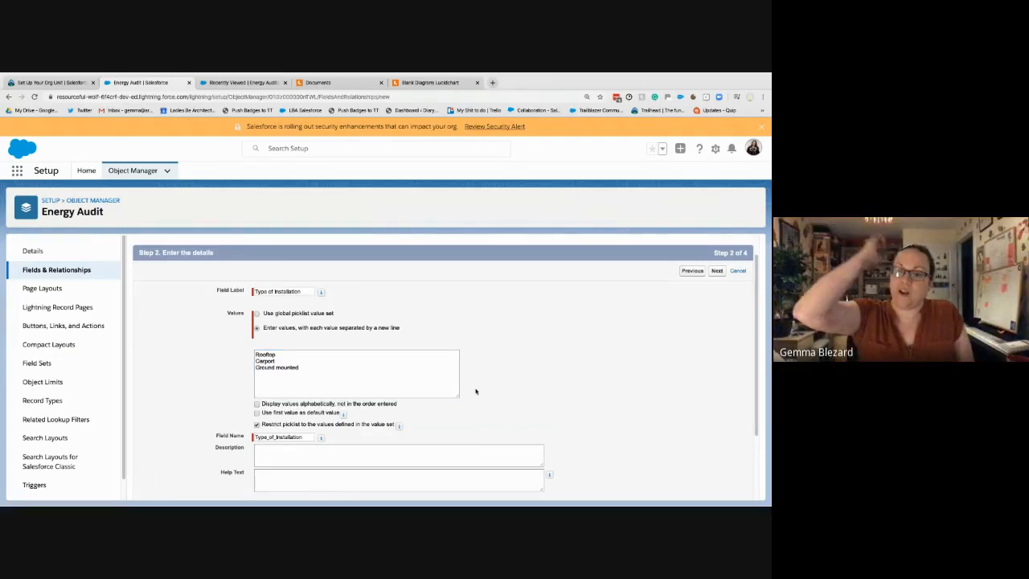
pyautogui.click(279, 367)
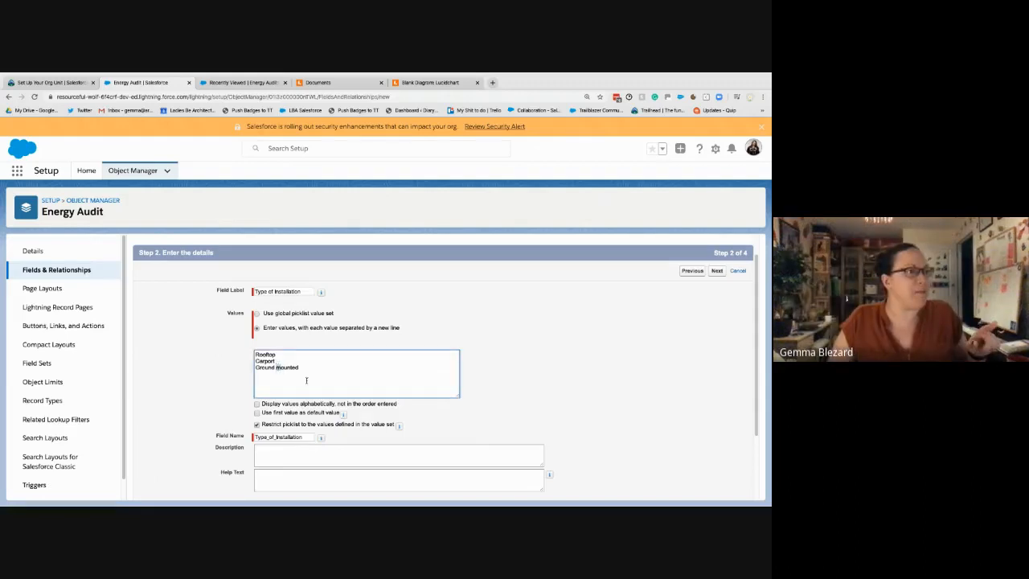
pyautogui.click(307, 381)
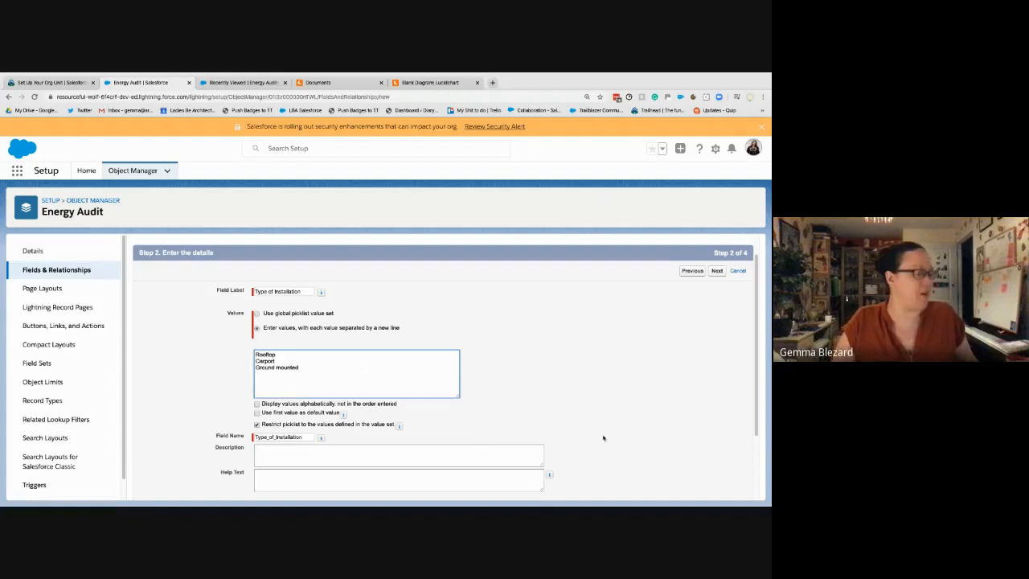
# Check Trailhead's default-value instruction and example screenshot for the Type of Installation picklist, and return to the field form
pyautogui.scroll(-2, 567, 472)
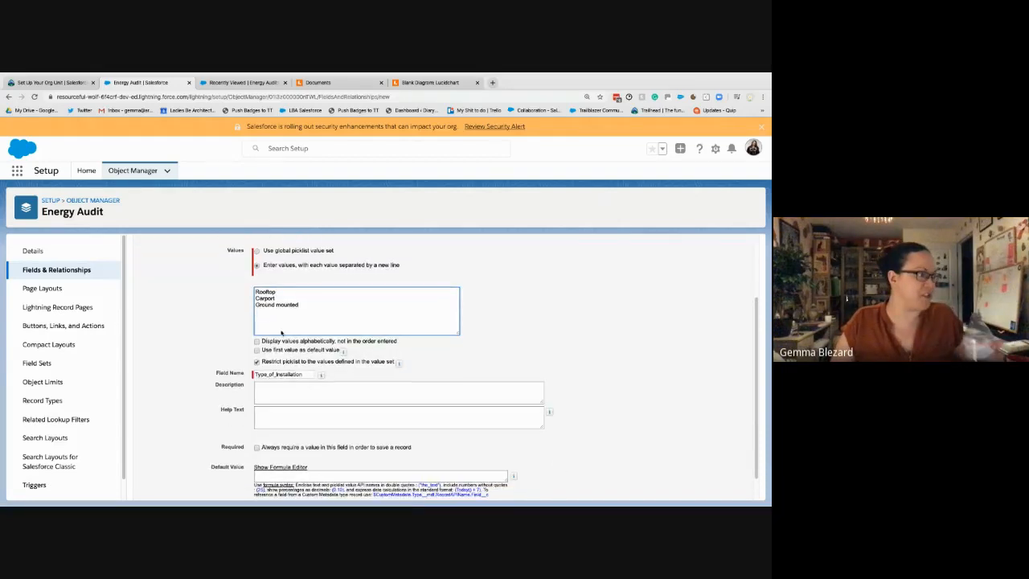
pyautogui.click(55, 81)
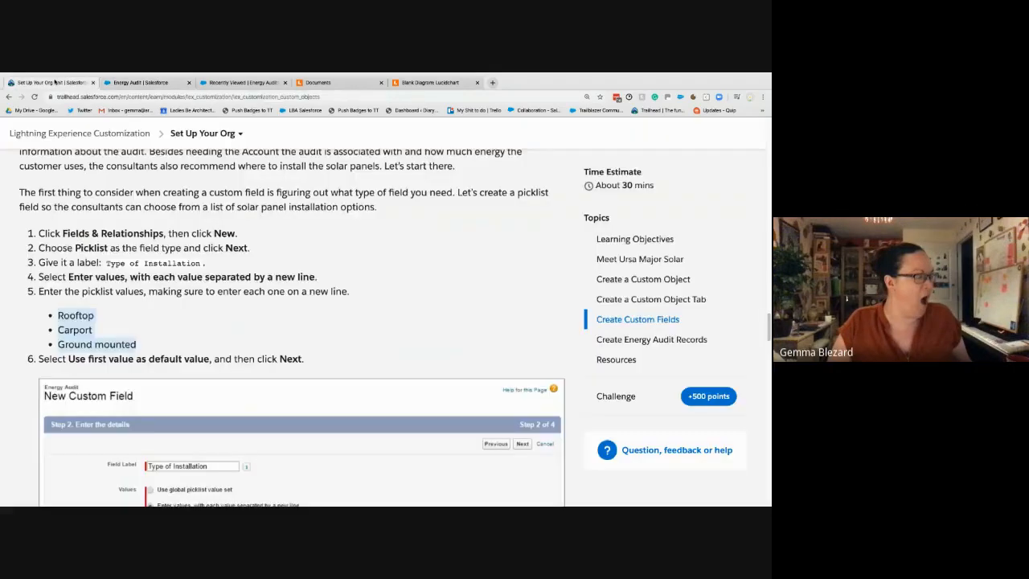
pyautogui.scroll(-3, 342, 315)
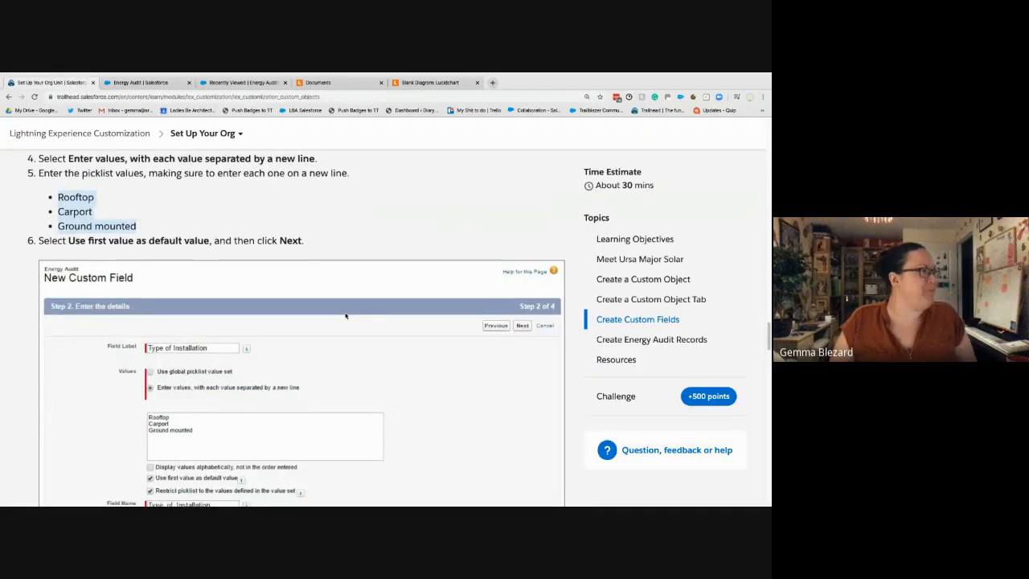
pyautogui.scroll(1, 346, 317)
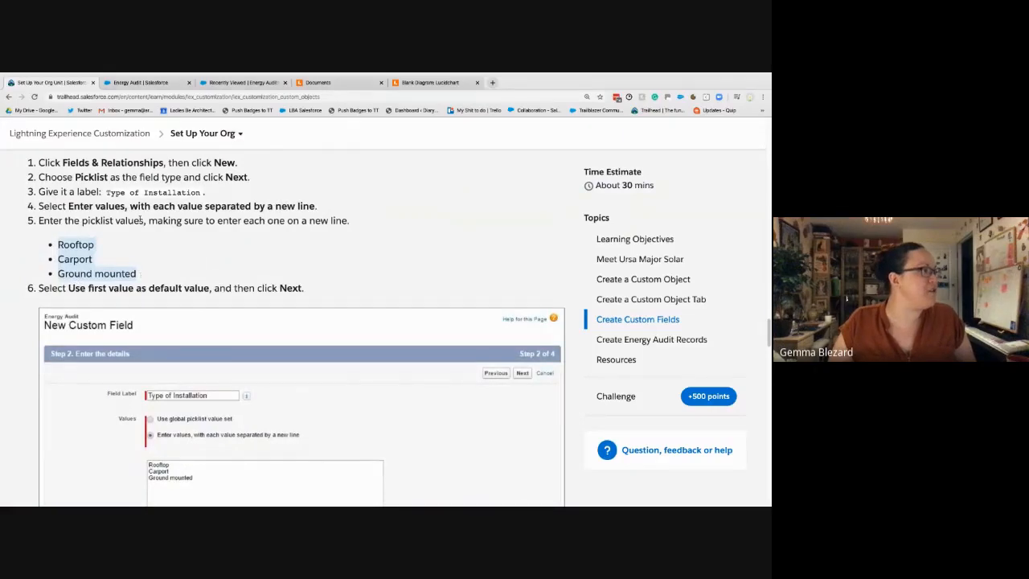
pyautogui.click(142, 83)
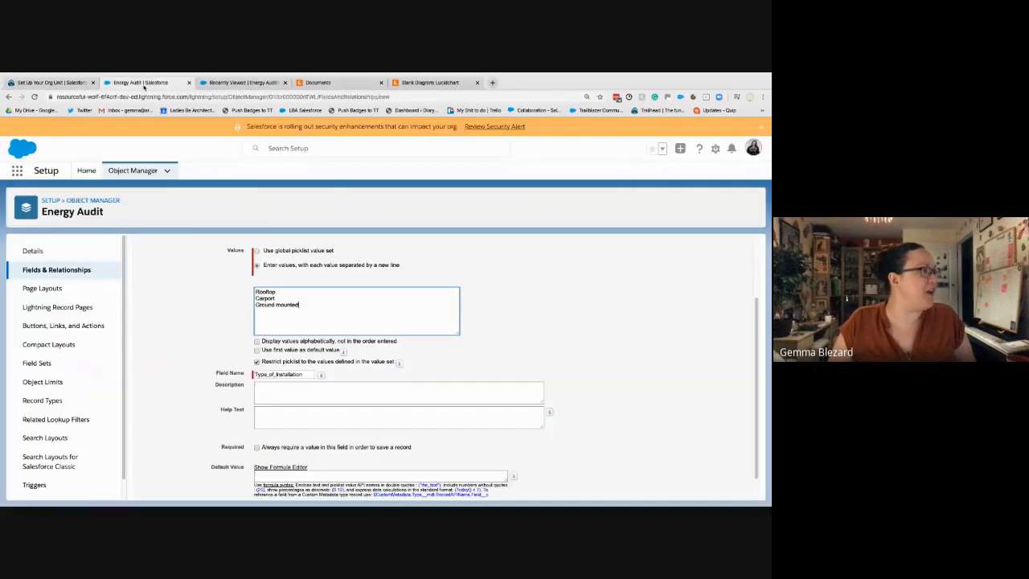
# Use the first picklist value as the default, check Trailhead's next instruction, and continue to the field-level security settings
pyautogui.click(257, 350)
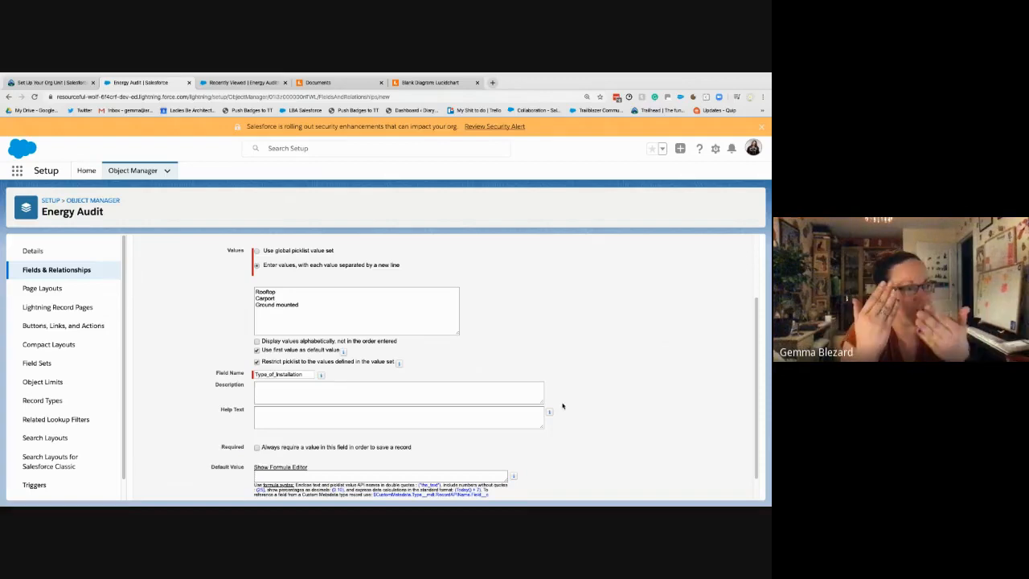
pyautogui.scroll(-1, 277, 352)
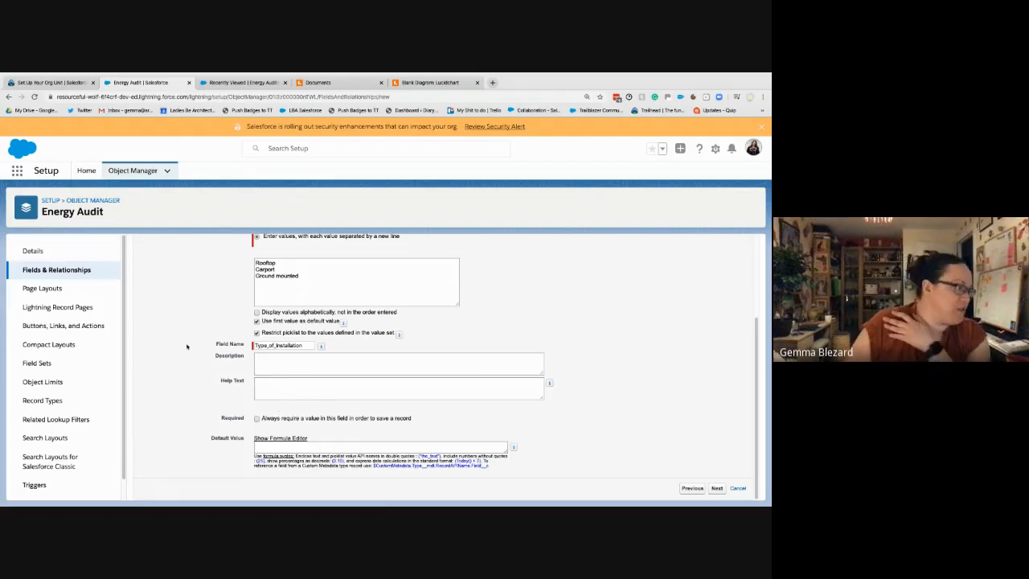
pyautogui.click(50, 82)
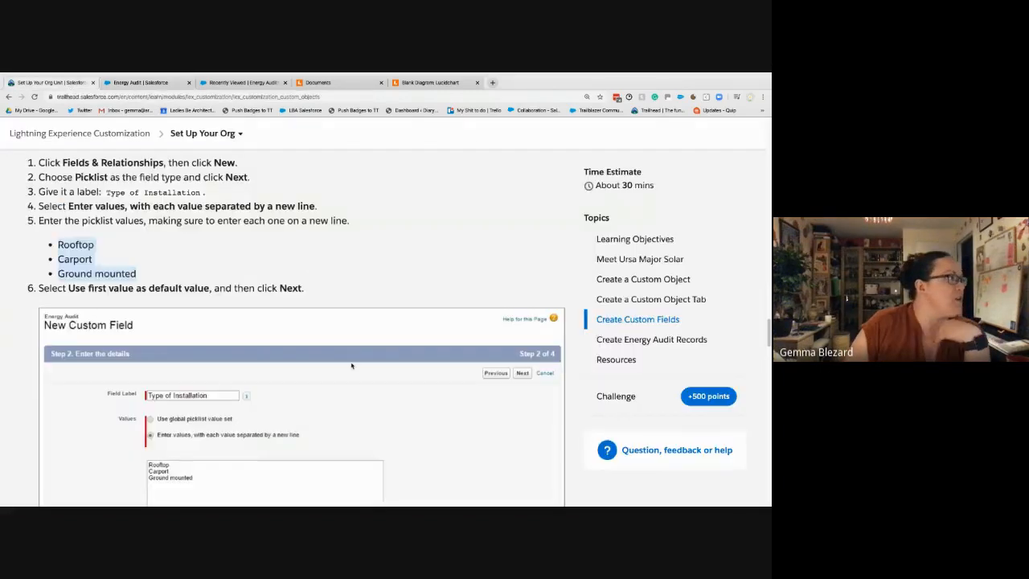
pyautogui.scroll(-6, 351, 366)
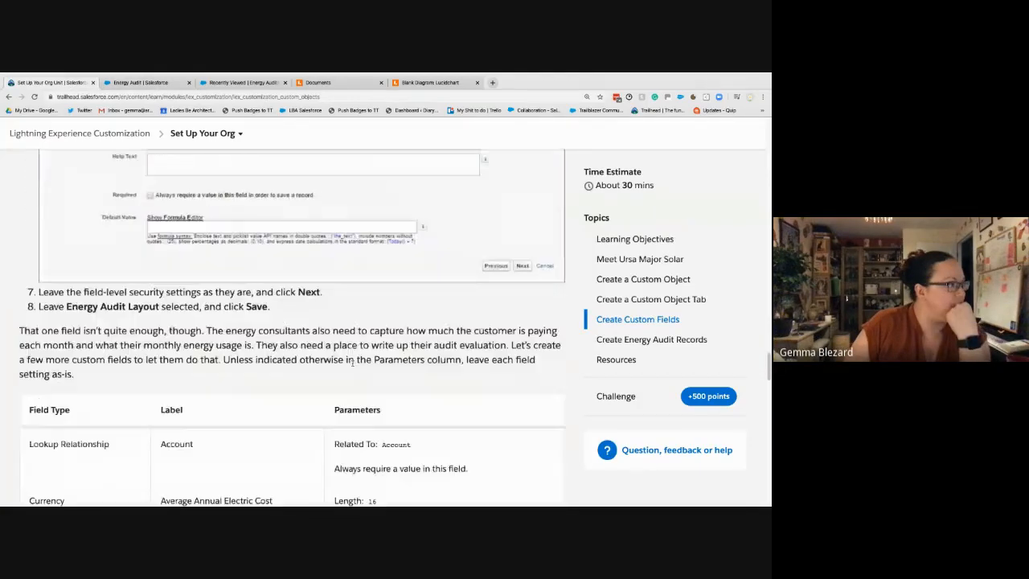
pyautogui.moveTo(84, 292); pyautogui.dragTo(39, 292)
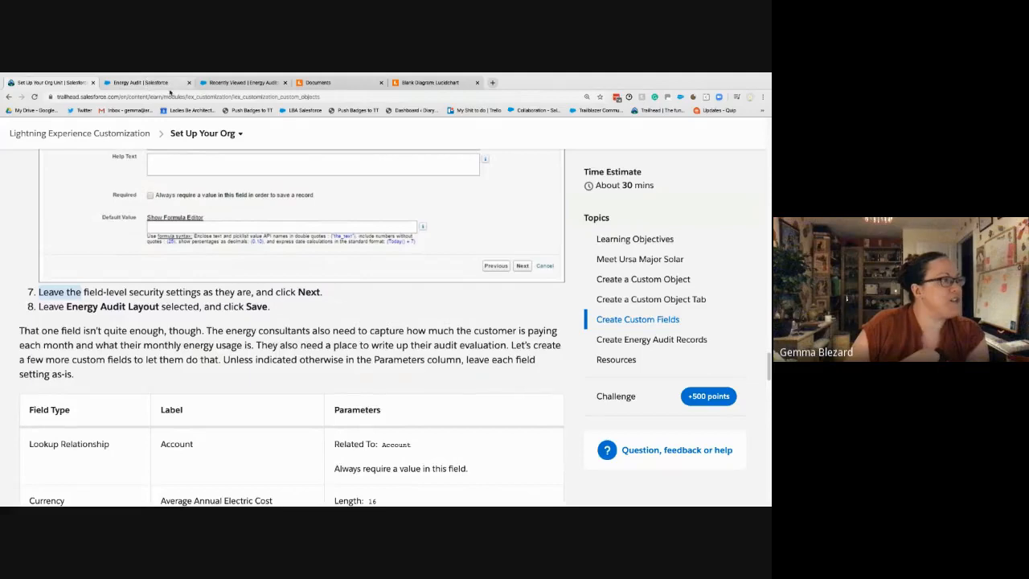
pyautogui.click(170, 89)
pyautogui.click(717, 488)
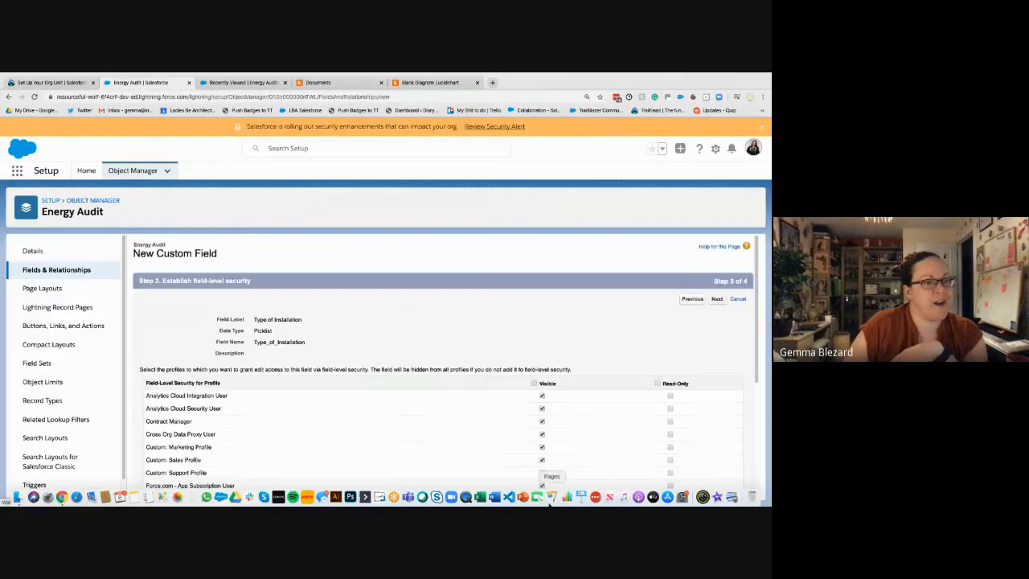
# Review the profile visibility, keep the field-level security and Energy Audit Layout as set, and save the Type of Installation field
pyautogui.scroll(-2, 522, 336)
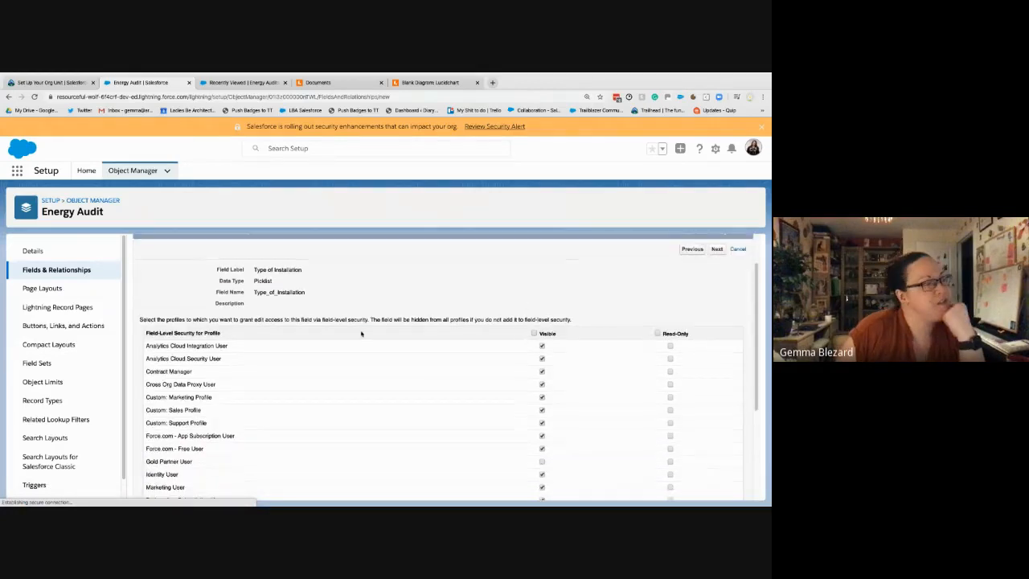
pyautogui.scroll(-5, 366, 342)
pyautogui.scroll(7, 513, 388)
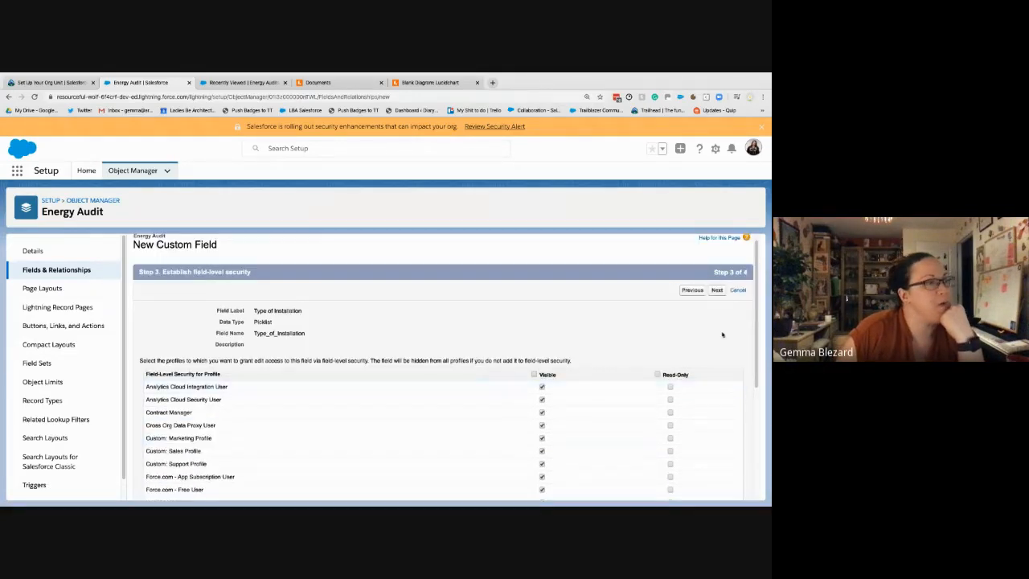
pyautogui.click(717, 291)
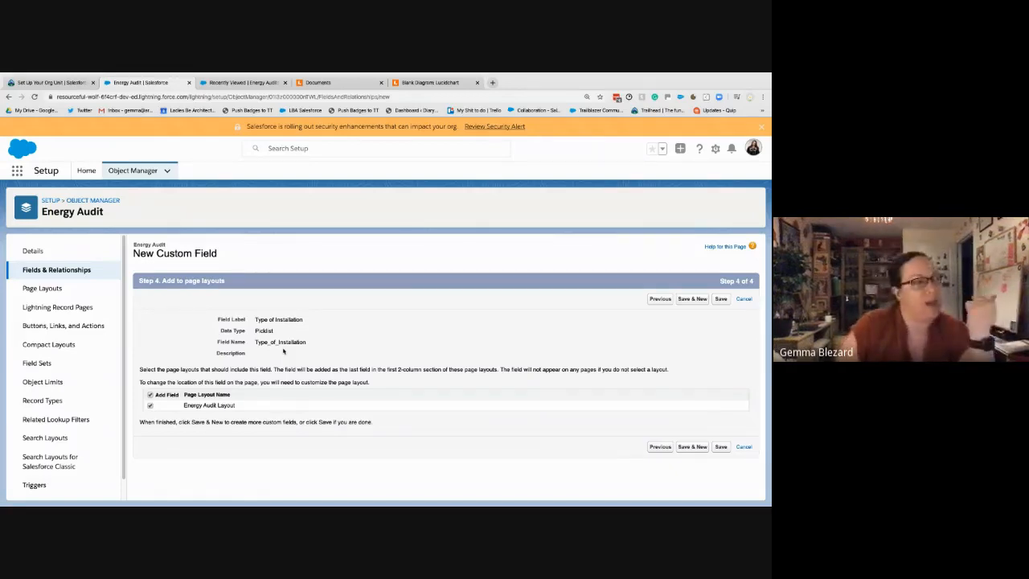
pyautogui.click(722, 300)
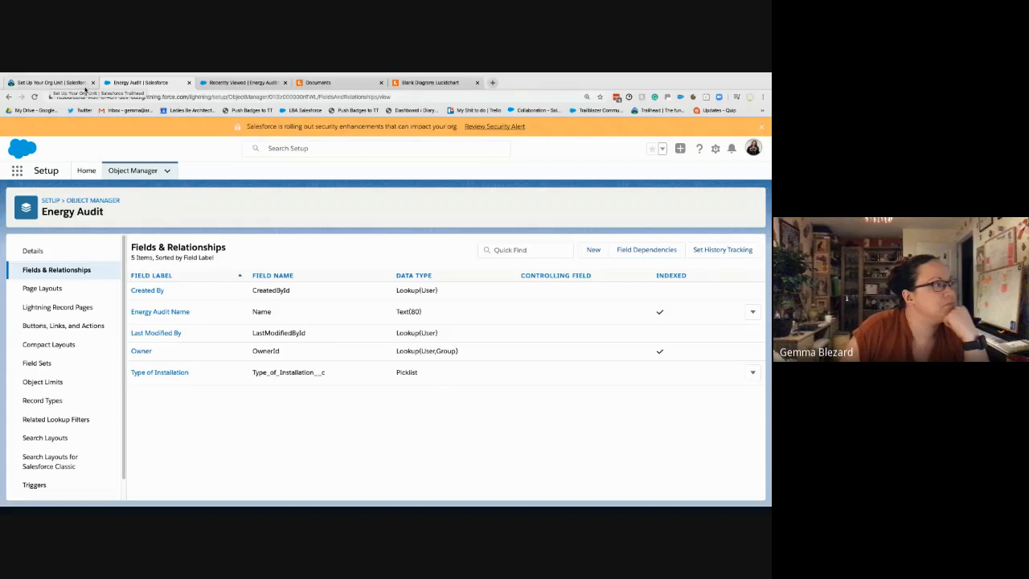
# Check the new field's API name and read Trailhead's table of further custom fields for Energy Audit
pyautogui.moveTo(326, 378); pyautogui.dragTo(254, 375)
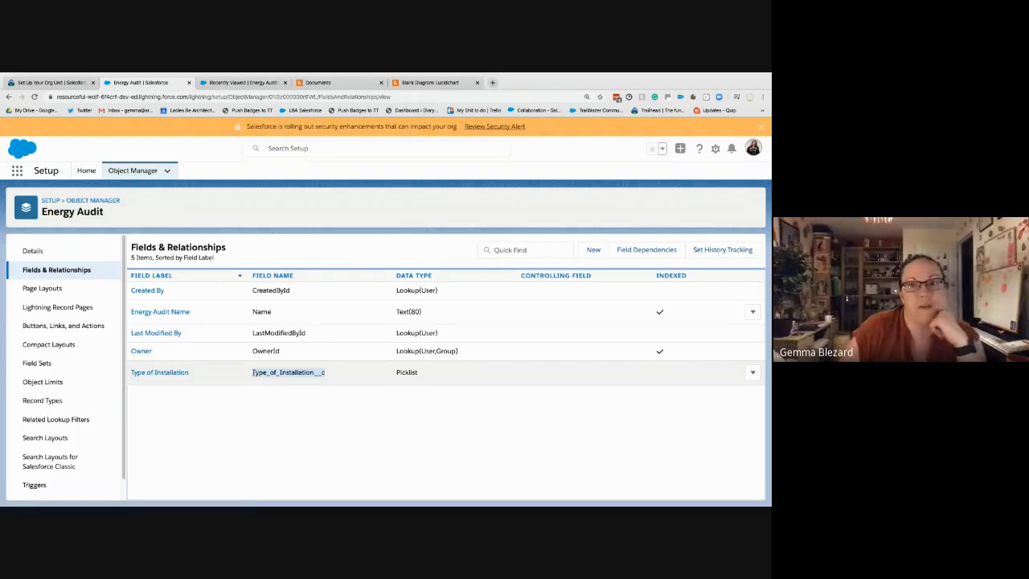
pyautogui.click(61, 83)
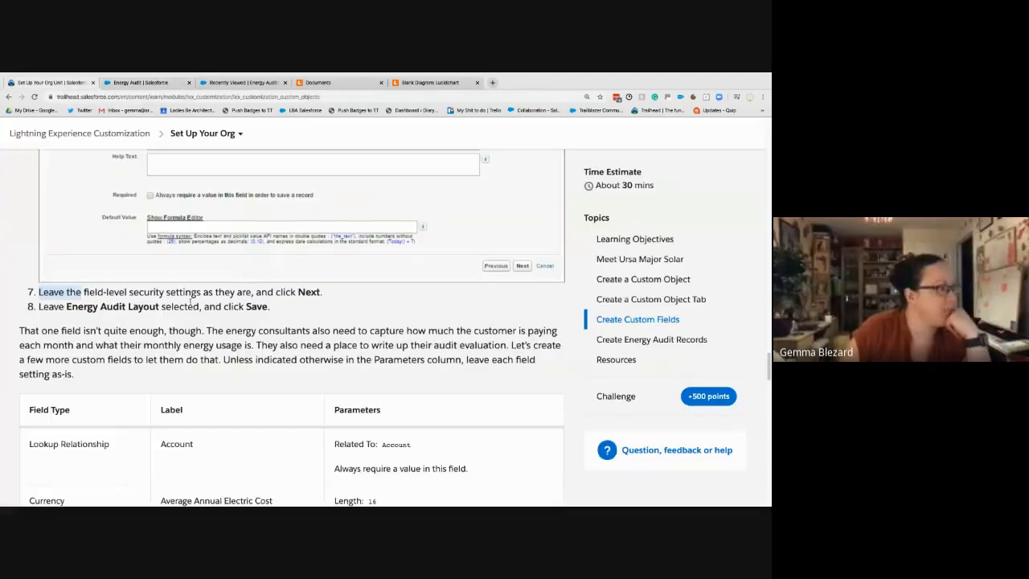
pyautogui.scroll(-2, 77, 294)
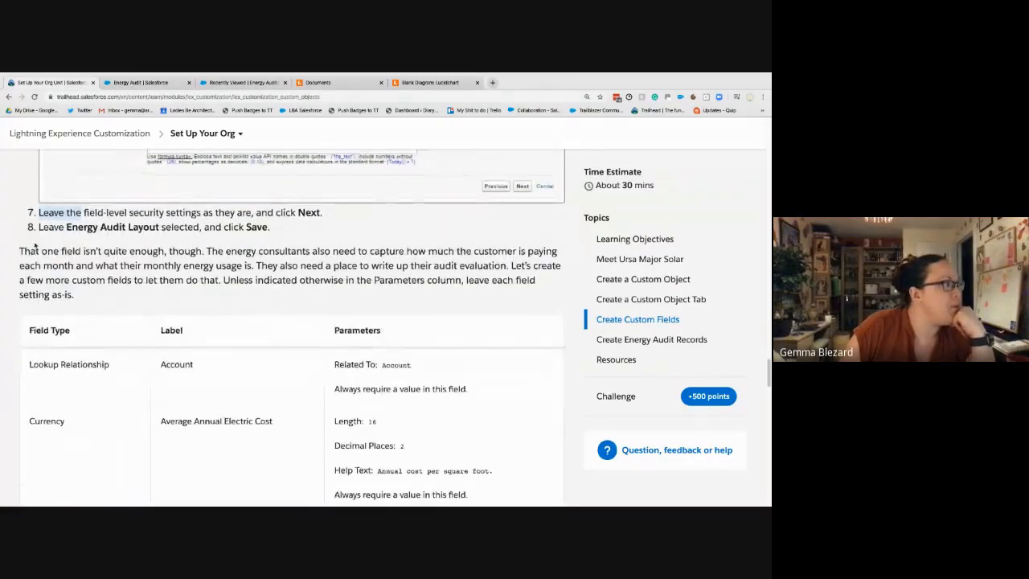
pyautogui.moveTo(19, 251); pyautogui.dragTo(82, 252)
pyautogui.click(154, 278)
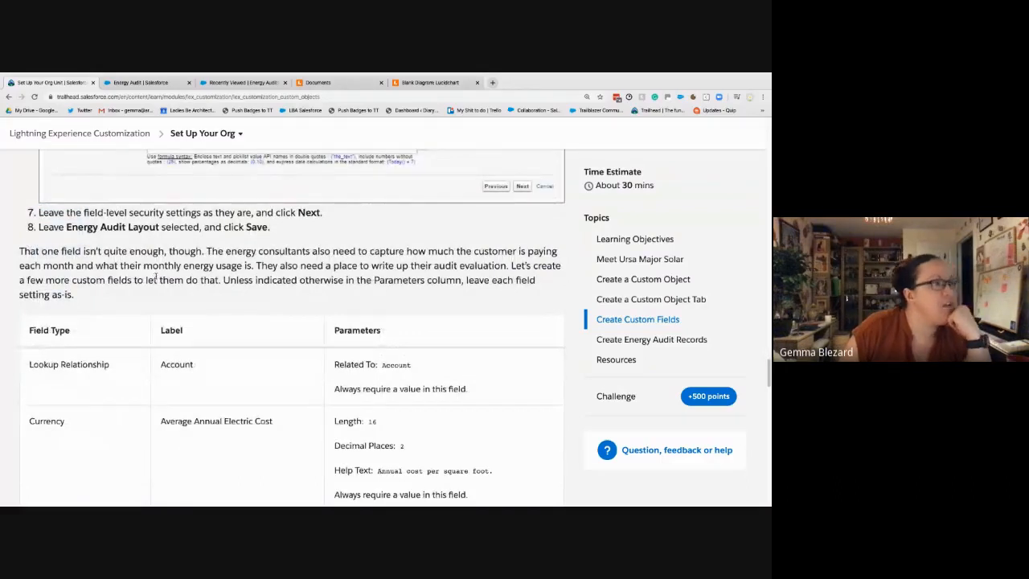
pyautogui.scroll(-1, 157, 278)
pyautogui.scroll(-1, 160, 279)
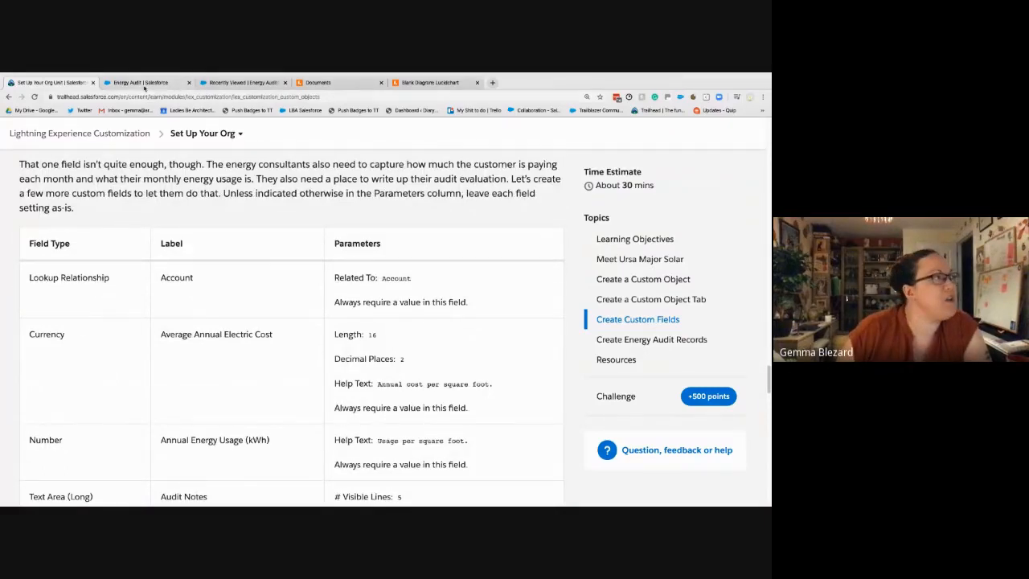
pyautogui.click(144, 84)
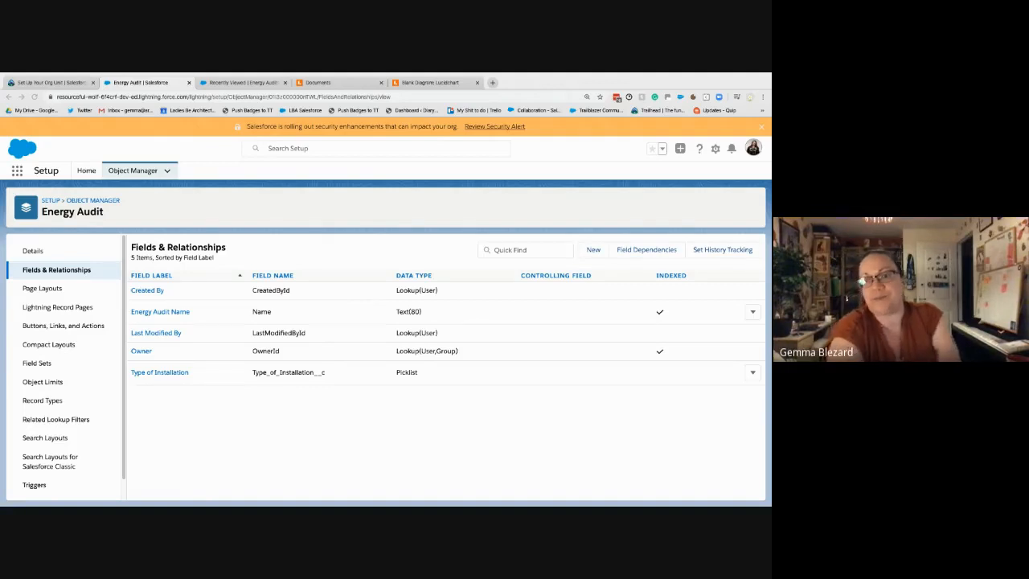
# Examine the Type of Installation field's definition and its edit form, and return to the Energy Audit field list
pyautogui.click(172, 376)
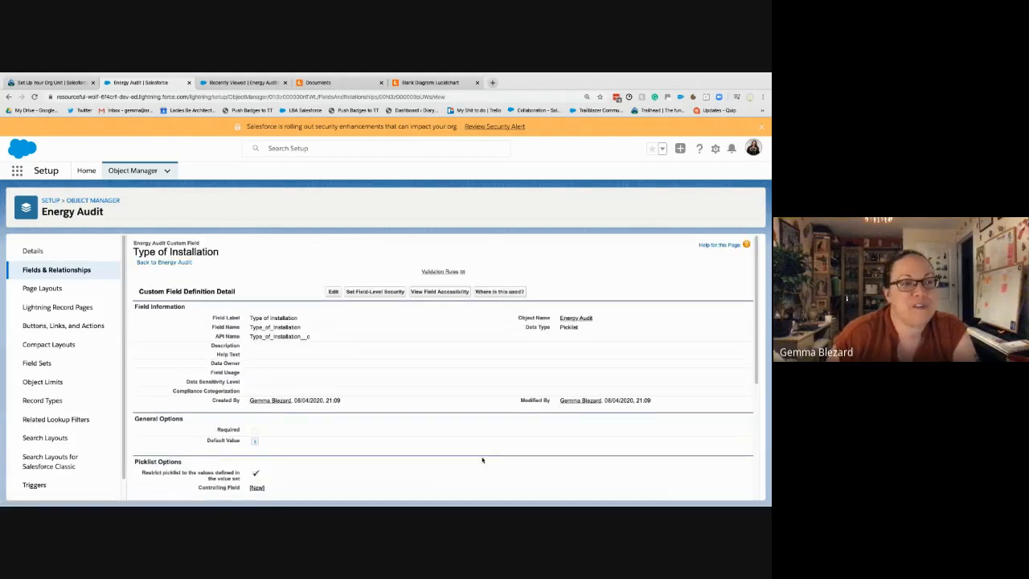
pyautogui.scroll(-1, 482, 460)
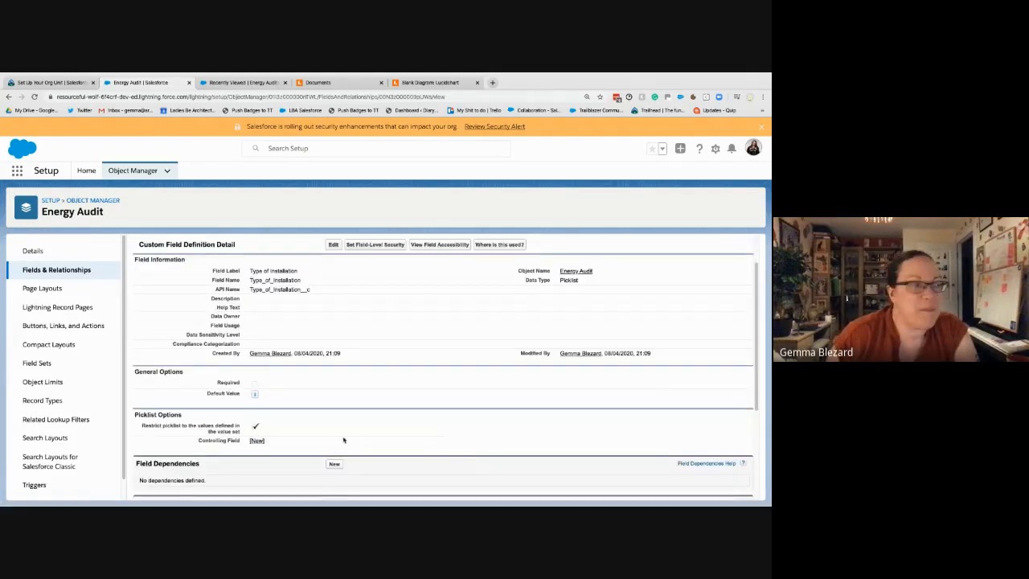
pyautogui.scroll(1, 482, 451)
pyautogui.click(333, 294)
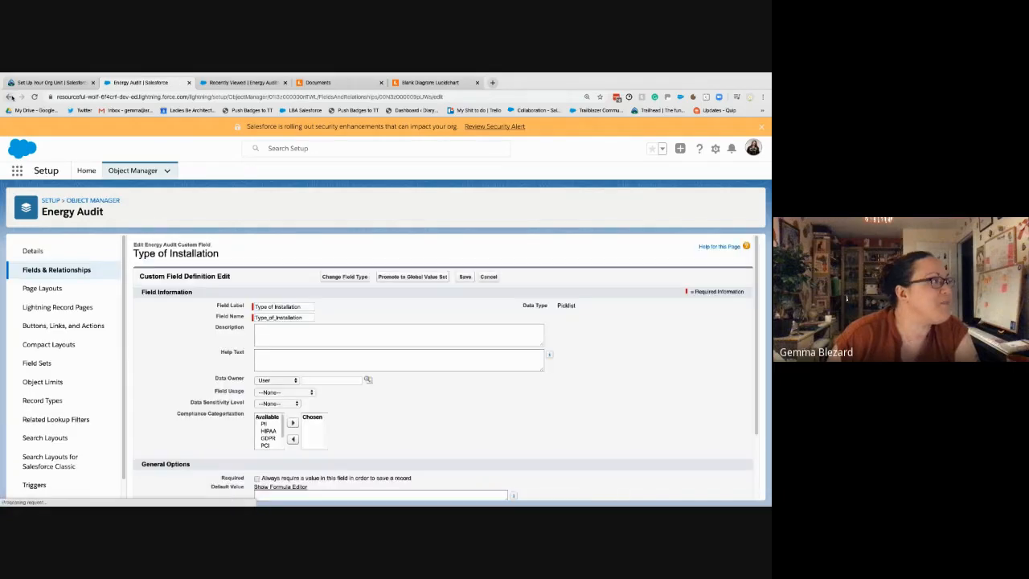
pyautogui.click(10, 97)
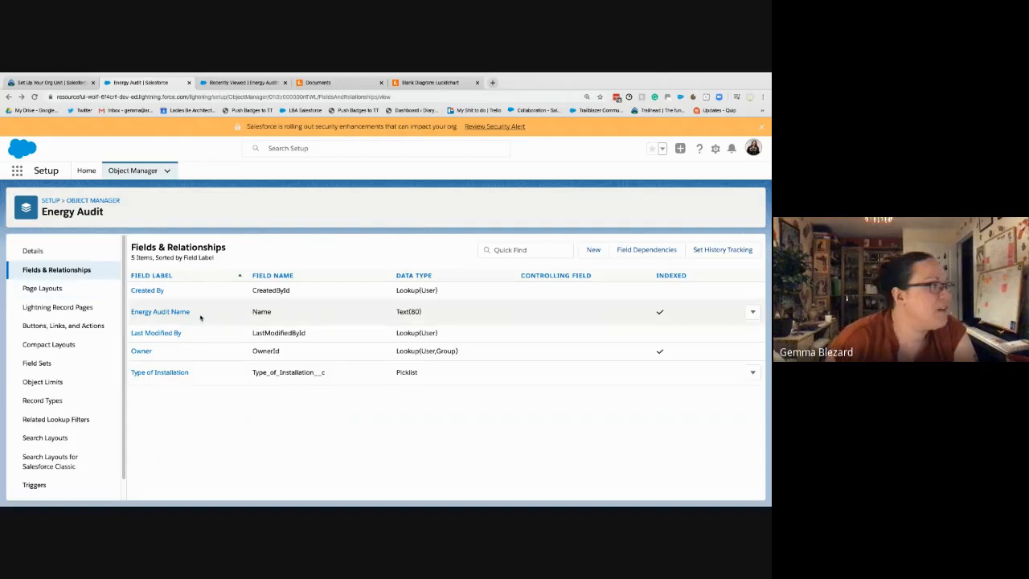
# Try Picklist (Multi-Select) as the Type of Installation field's data type and switch the selection back to Picklist
pyautogui.click(165, 374)
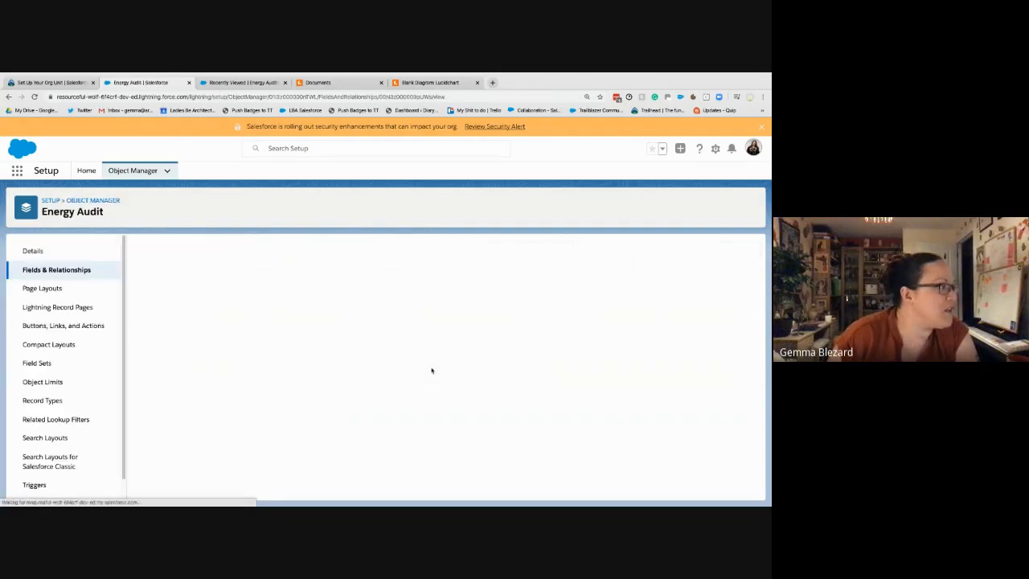
pyautogui.click(330, 296)
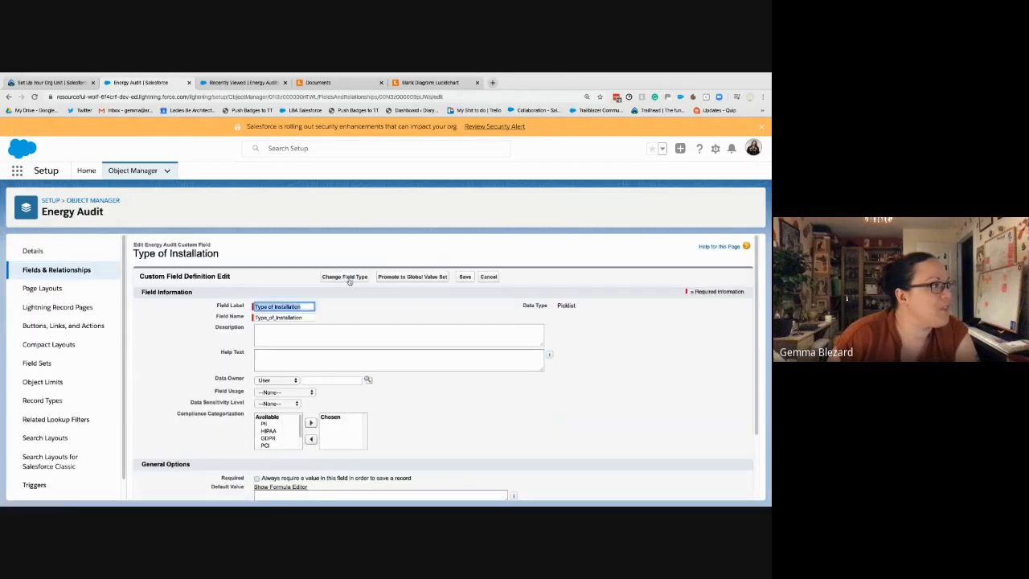
pyautogui.click(348, 277)
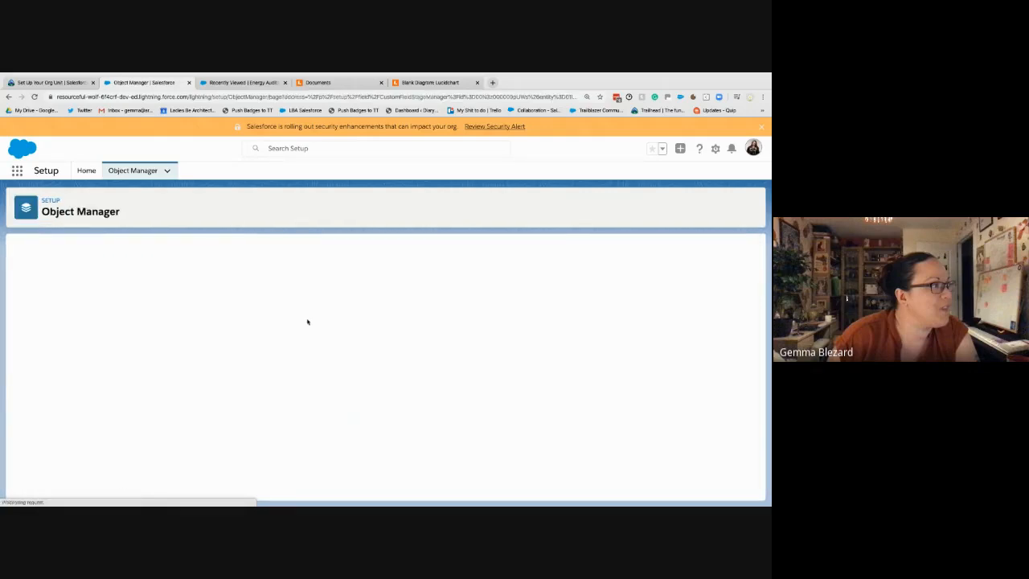
pyautogui.scroll(-3, 198, 378)
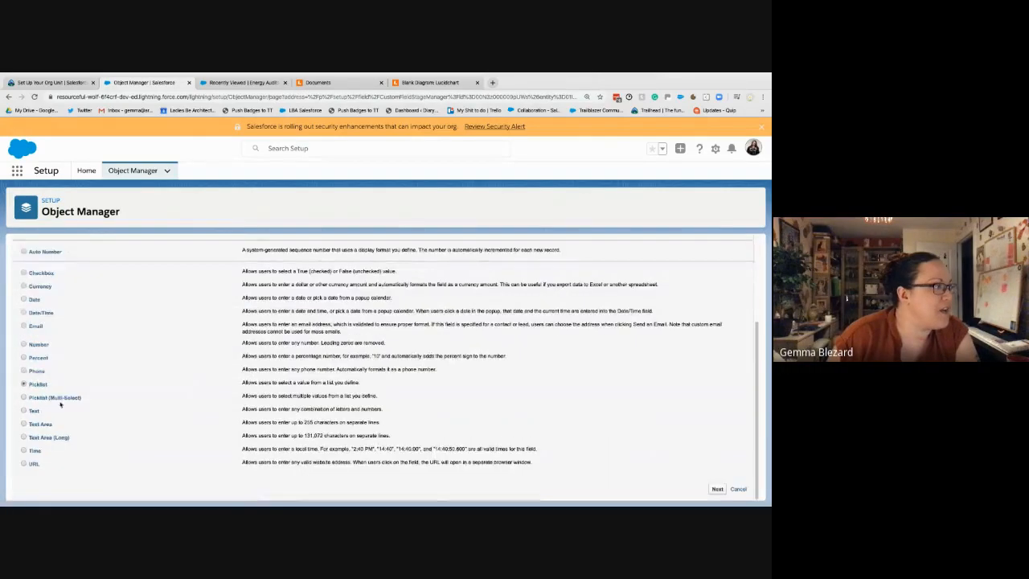
pyautogui.click(24, 397)
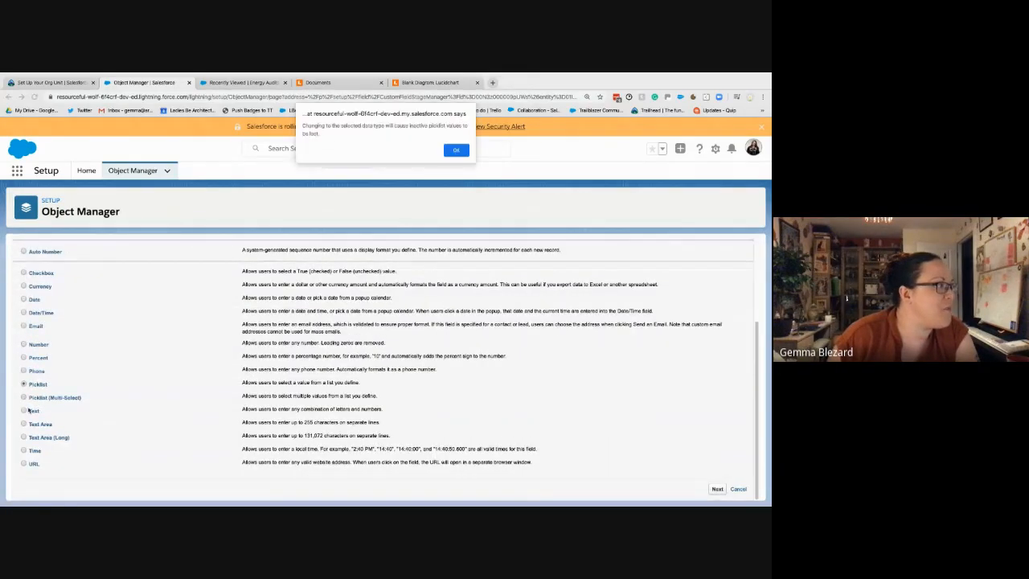
pyautogui.click(456, 150)
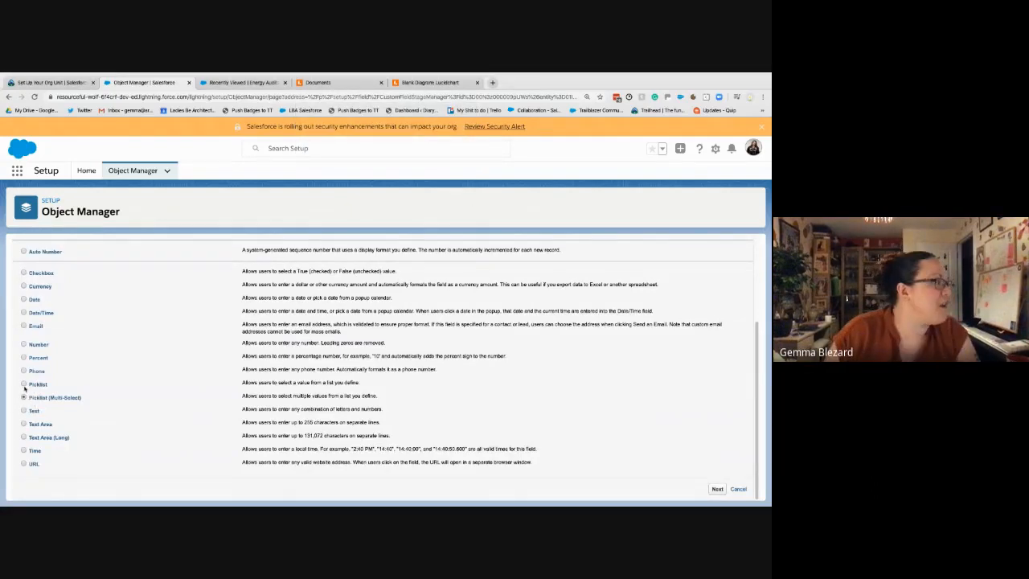
pyautogui.click(24, 383)
pyautogui.click(718, 488)
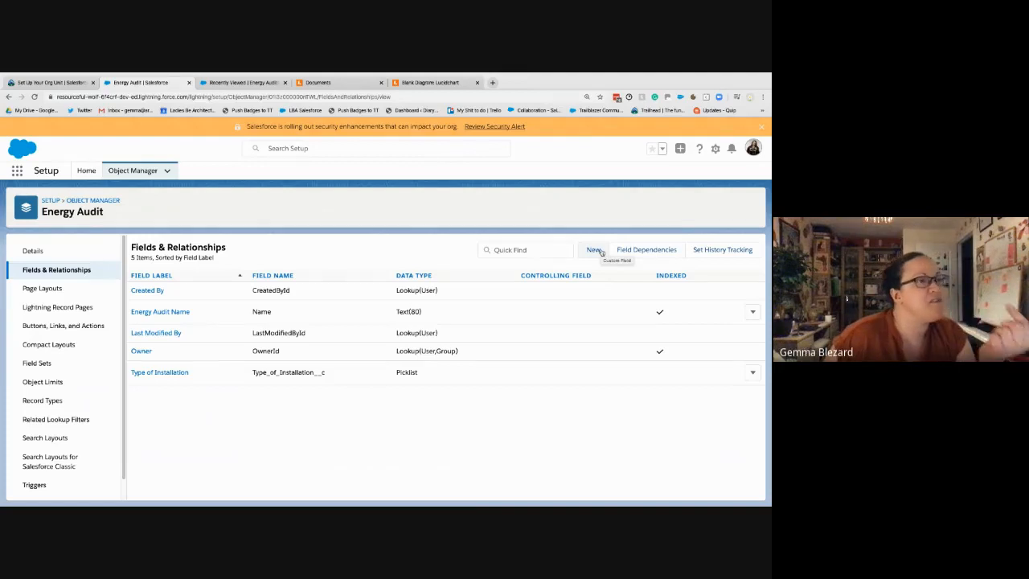
# In the Lucidchart diagram, add a three-field entity with a type column below Activities and title it Energy Audits
pyautogui.click(414, 84)
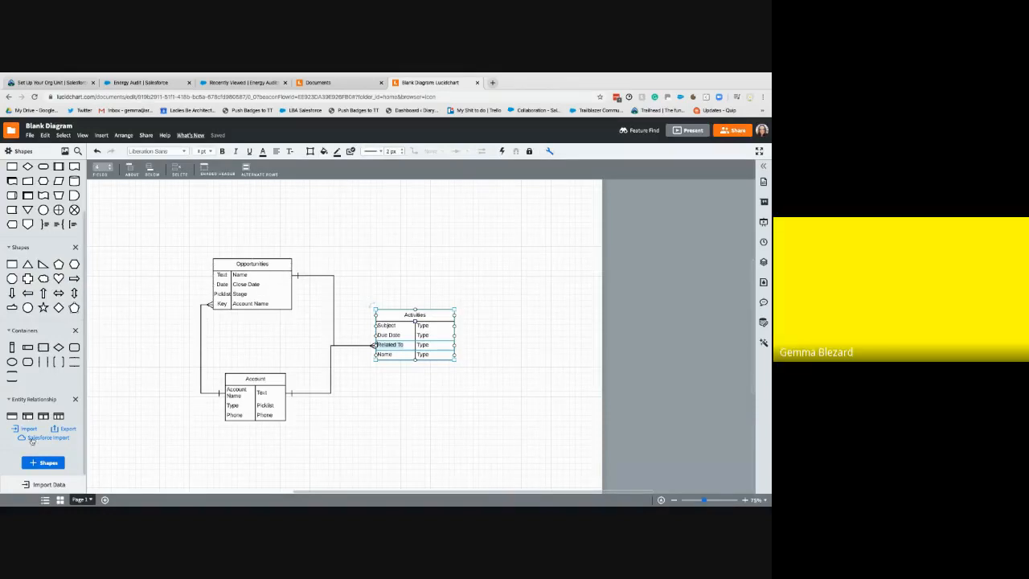
pyautogui.moveTo(43, 417); pyautogui.dragTo(365, 430)
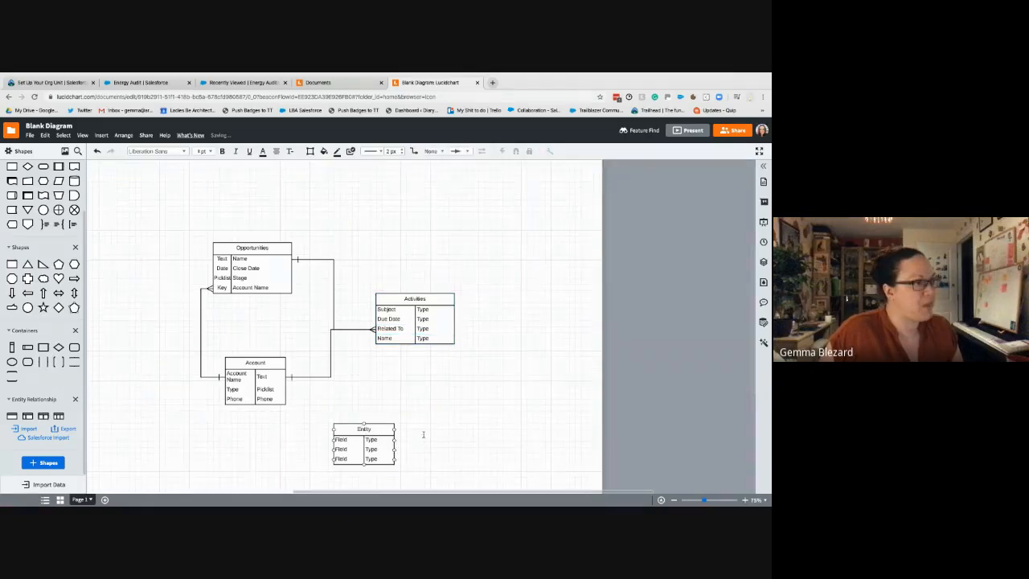
pyautogui.write('Energ')
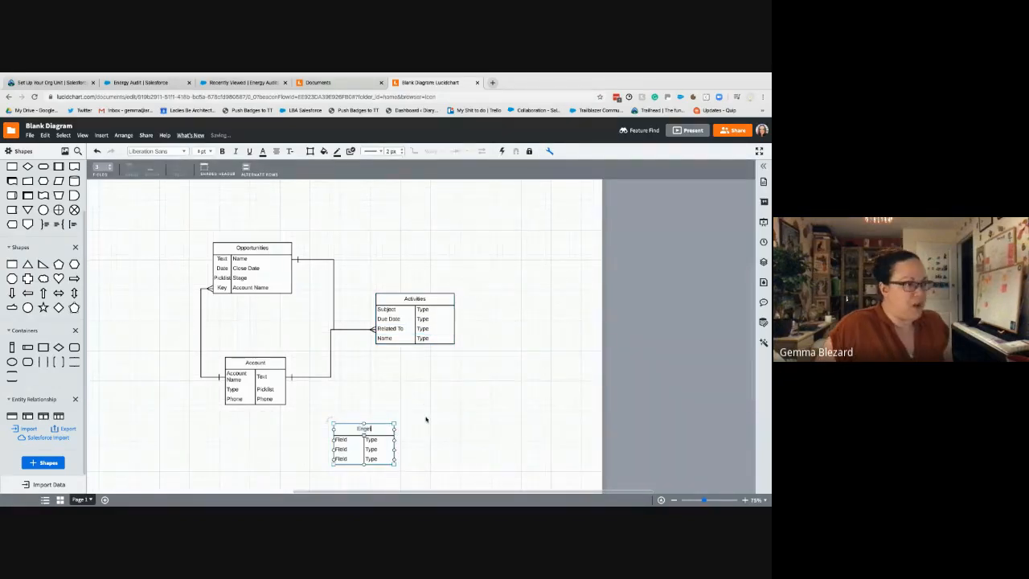
pyautogui.write('gy')
pyautogui.press('BackSpace')
pyautogui.press('BackSpace')
pyautogui.press('BackSpace')
pyautogui.press('BackSpace')
pyautogui.write('ergy')
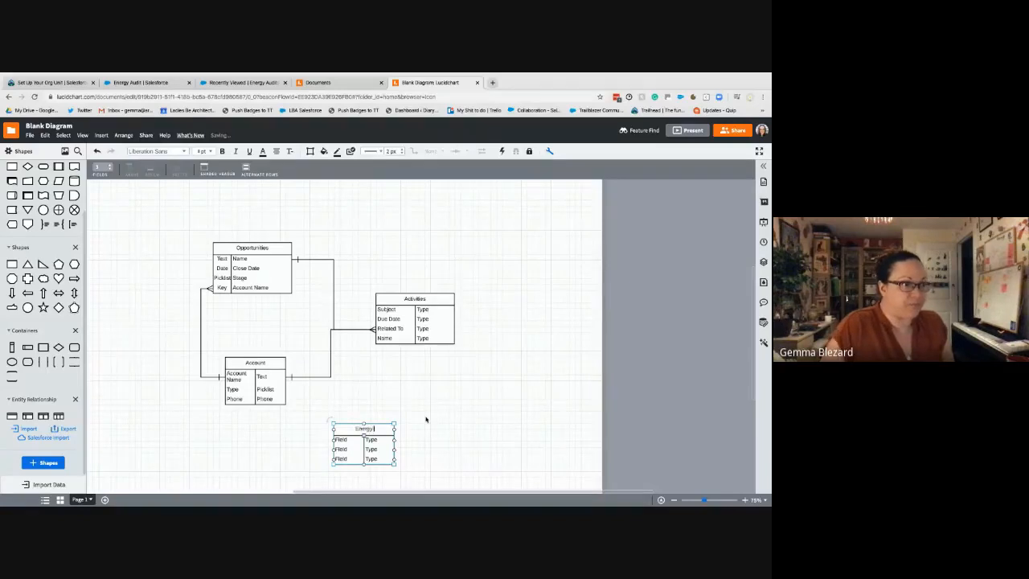
pyautogui.write(' Audits')
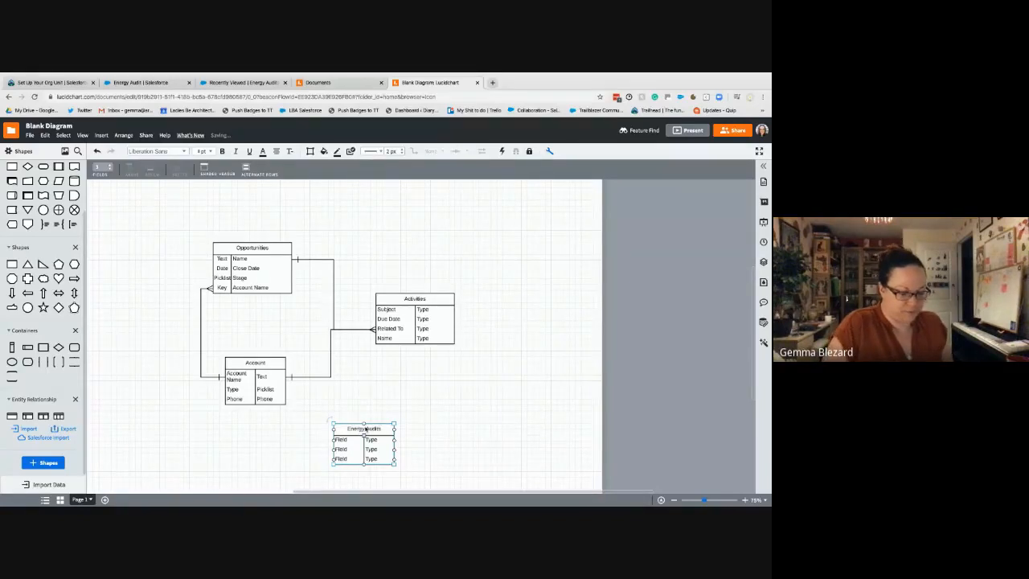
# Name the three fields of the Energy Audits entity Owner, Created By and Last Modified By
pyautogui.doubleClick(355, 440)
pyautogui.write('C')
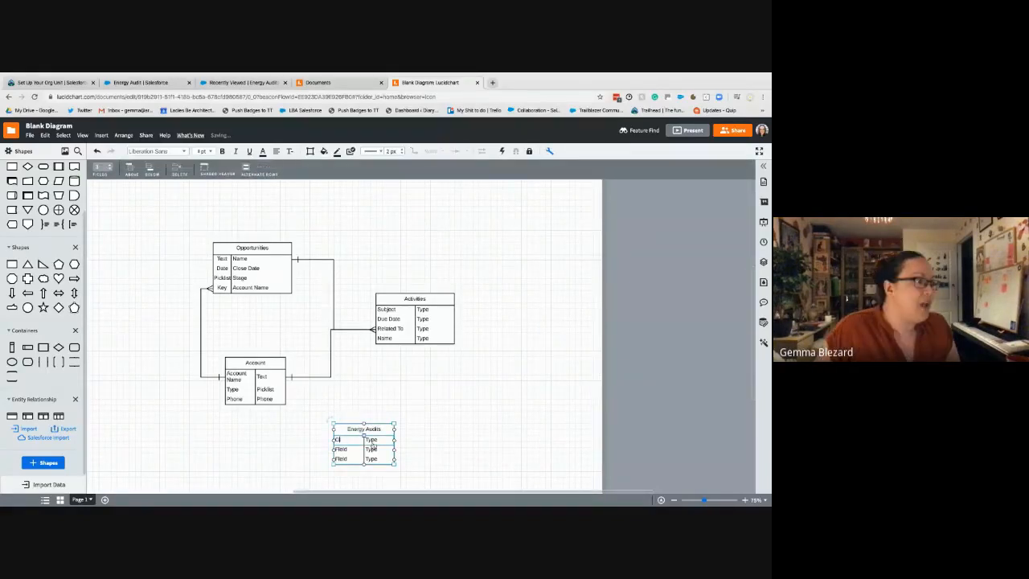
pyautogui.write('wner')
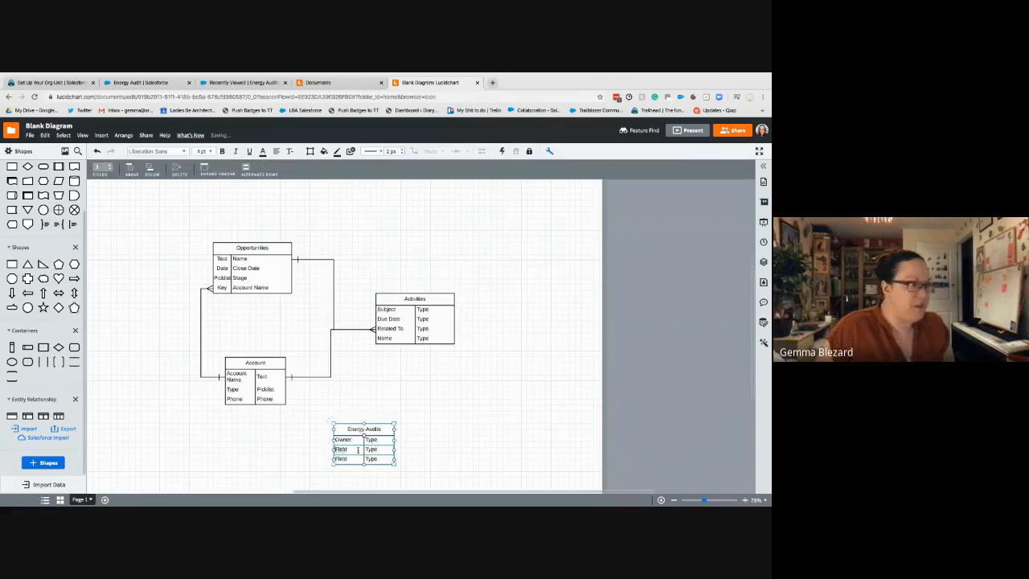
pyautogui.write('Created By')
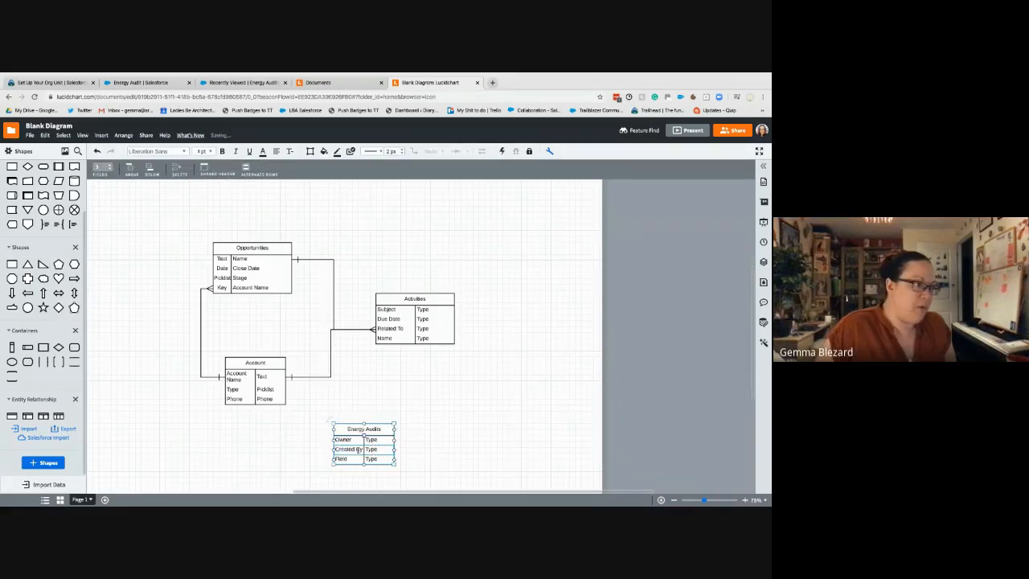
pyautogui.doubleClick(345, 459)
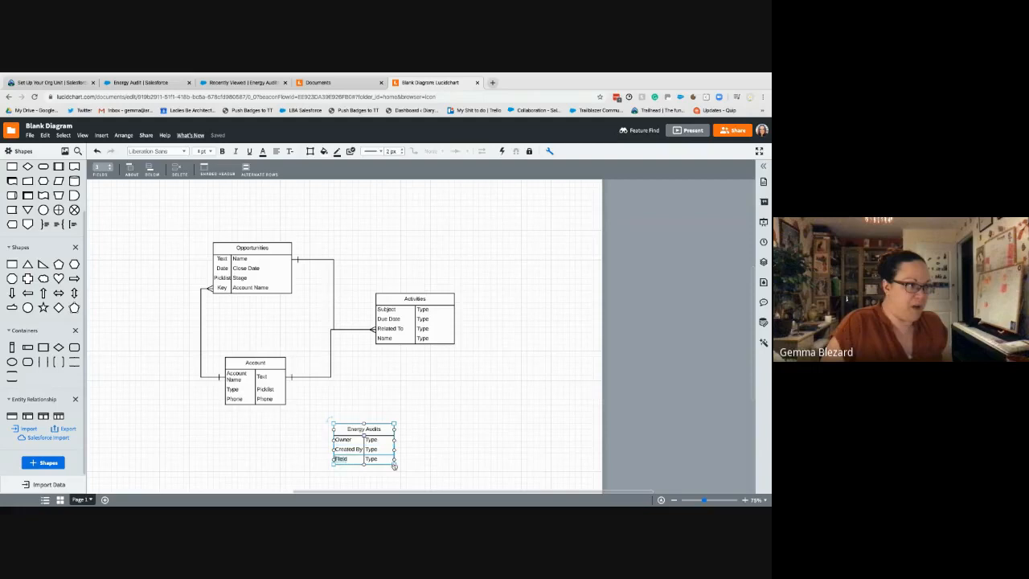
pyautogui.write('Last Modifie')
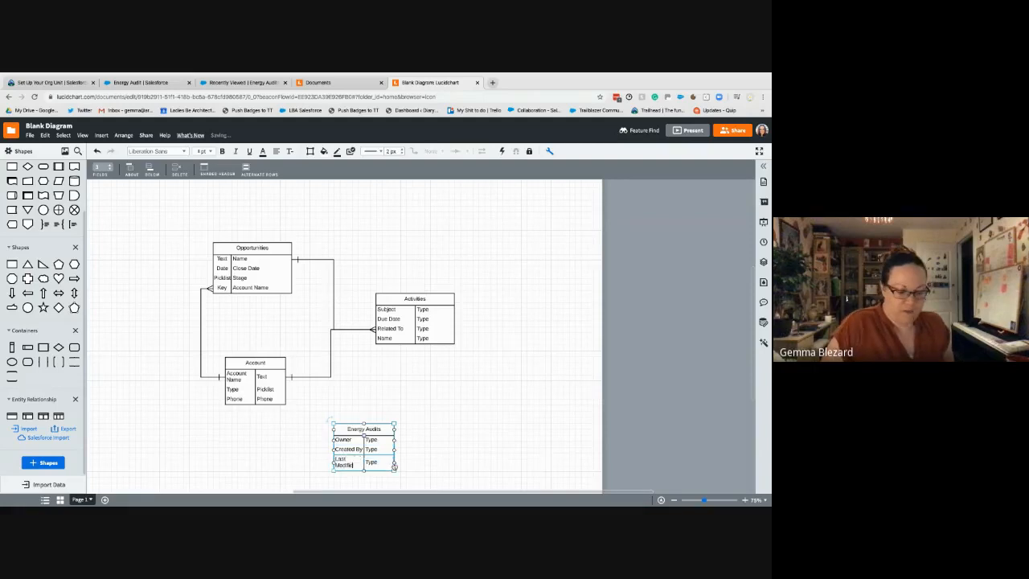
pyautogui.write('d By')
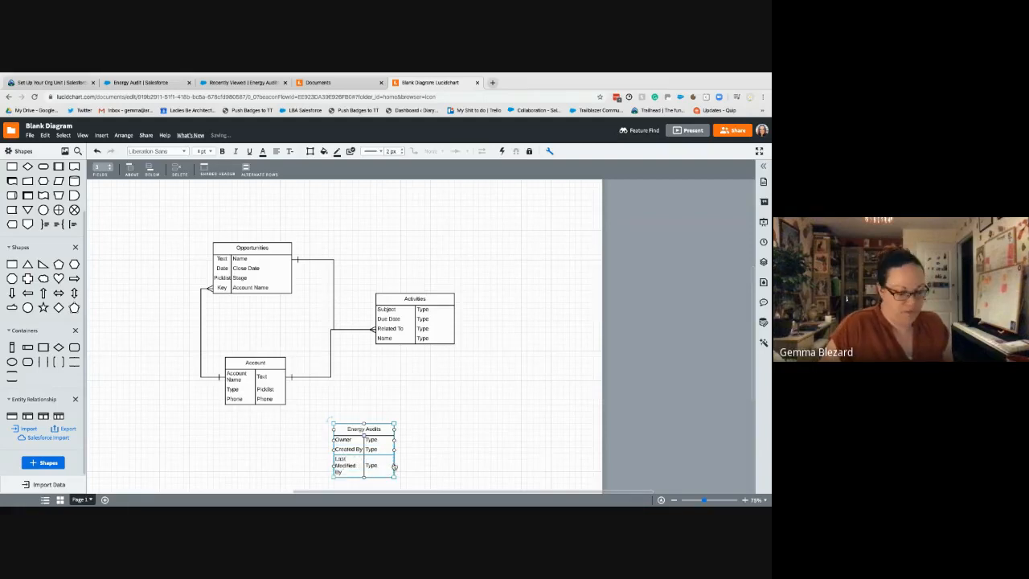
pyautogui.click(499, 447)
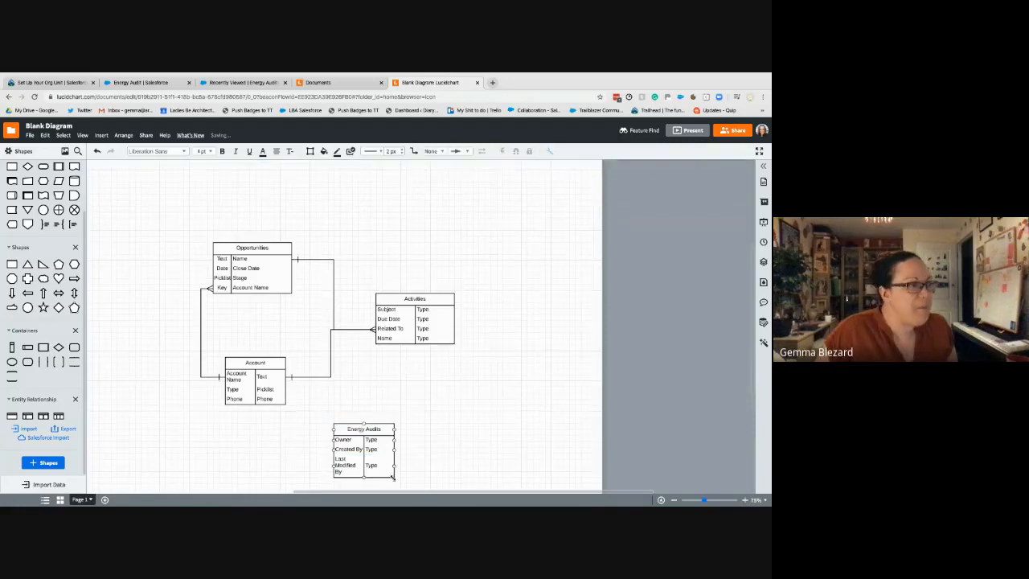
# Widen the Energy Audits entity and add a Type of Installation field below Last Modified By
pyautogui.moveTo(391, 476); pyautogui.dragTo(446, 440)
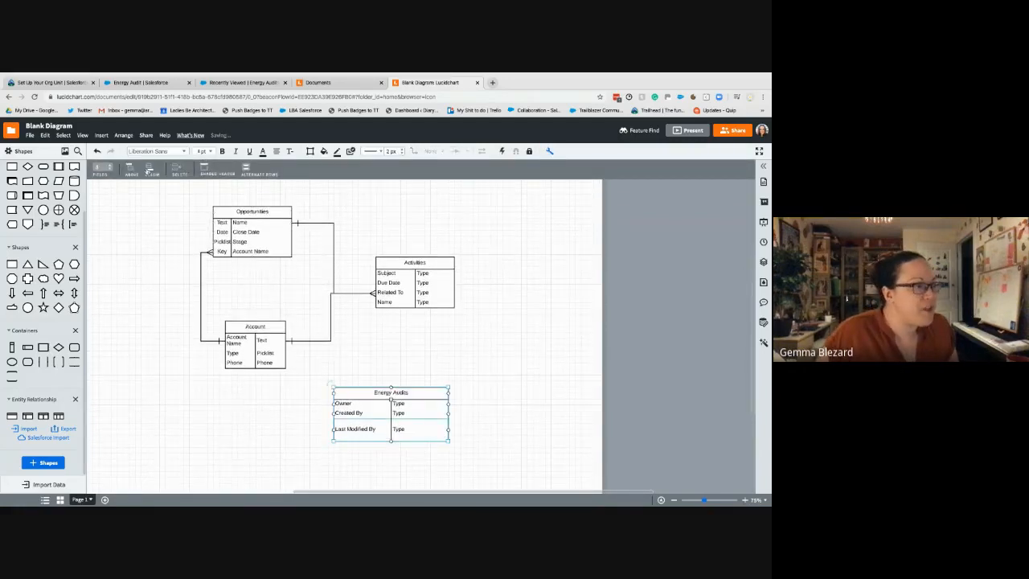
pyautogui.click(150, 170)
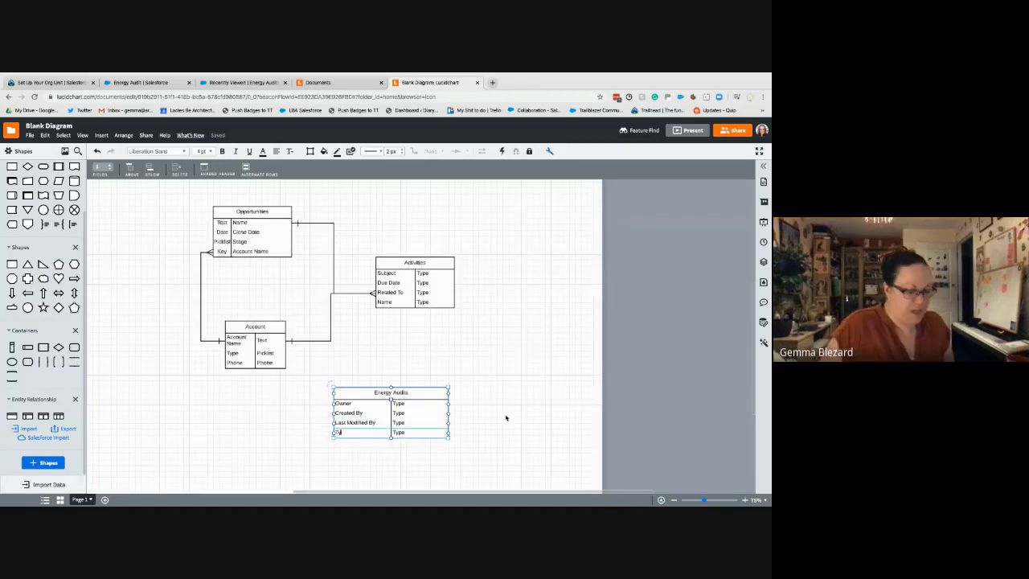
pyautogui.write('Type of')
pyautogui.write('stall')
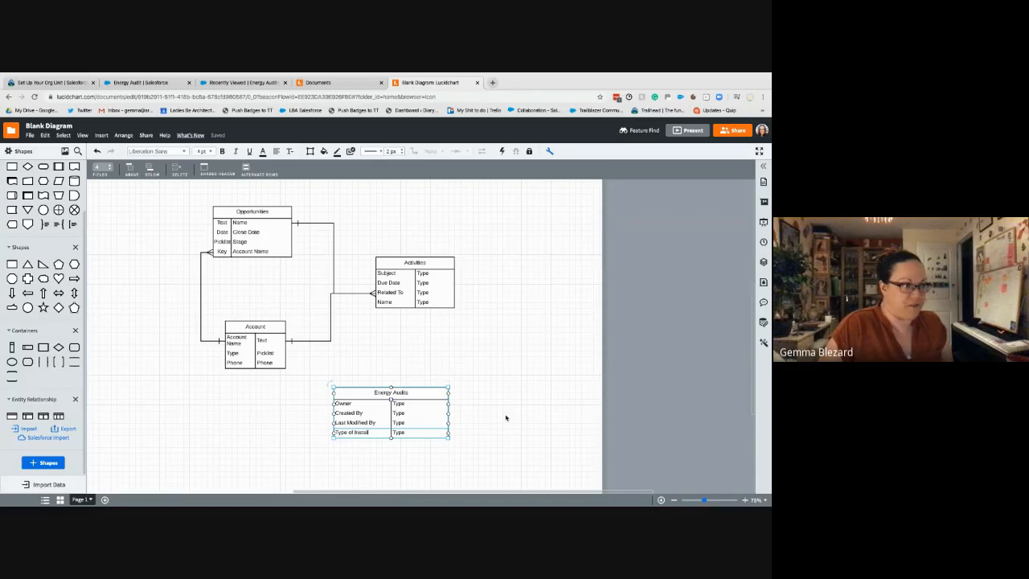
pyautogui.write('ation Field')
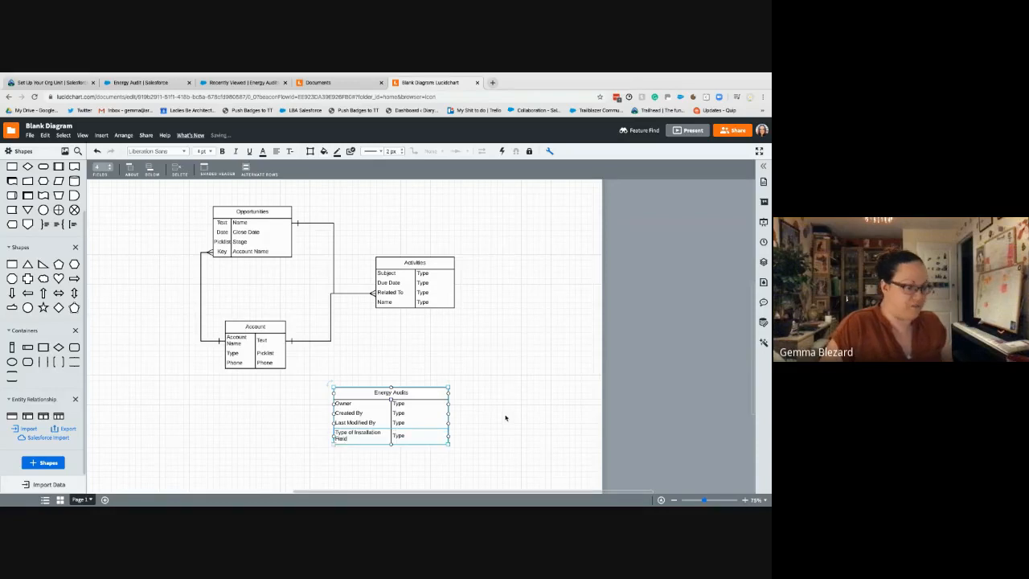
pyautogui.press('BackSpace')
pyautogui.press('BackSpace')
pyautogui.press('BackSpace')
pyautogui.press('BackSpace')
pyautogui.press('BackSpace')
pyautogui.press('BackSpace')
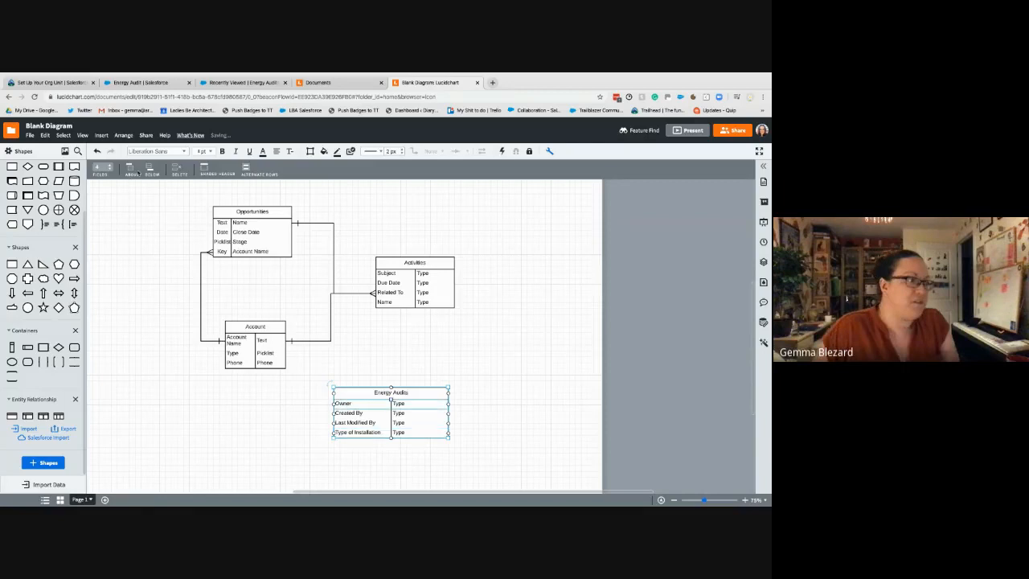
# Add a Name field above Owner in the Energy Audits entity, with Text as its type
pyautogui.click(132, 170)
pyautogui.doubleClick(374, 404)
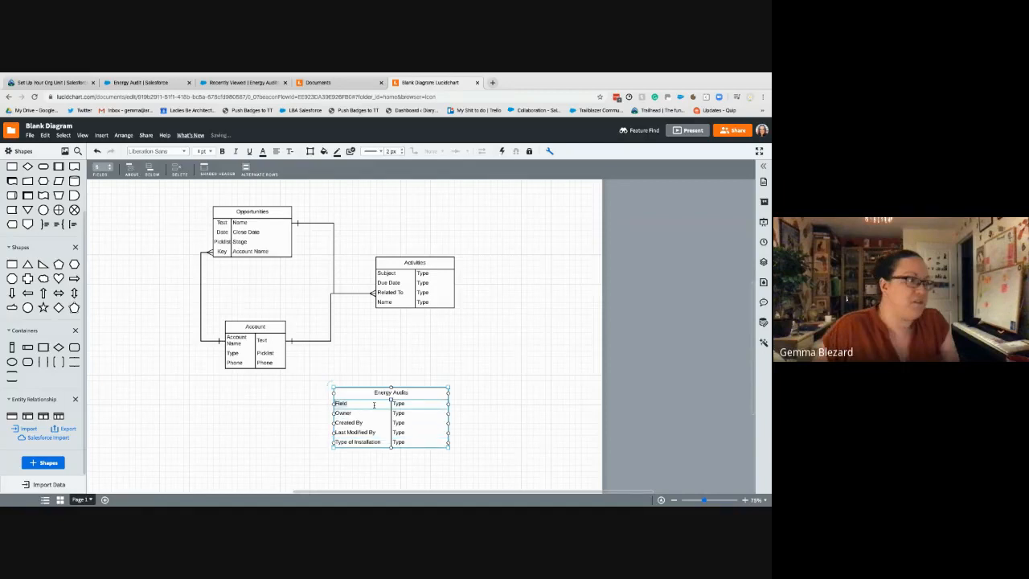
pyautogui.write('Nam')
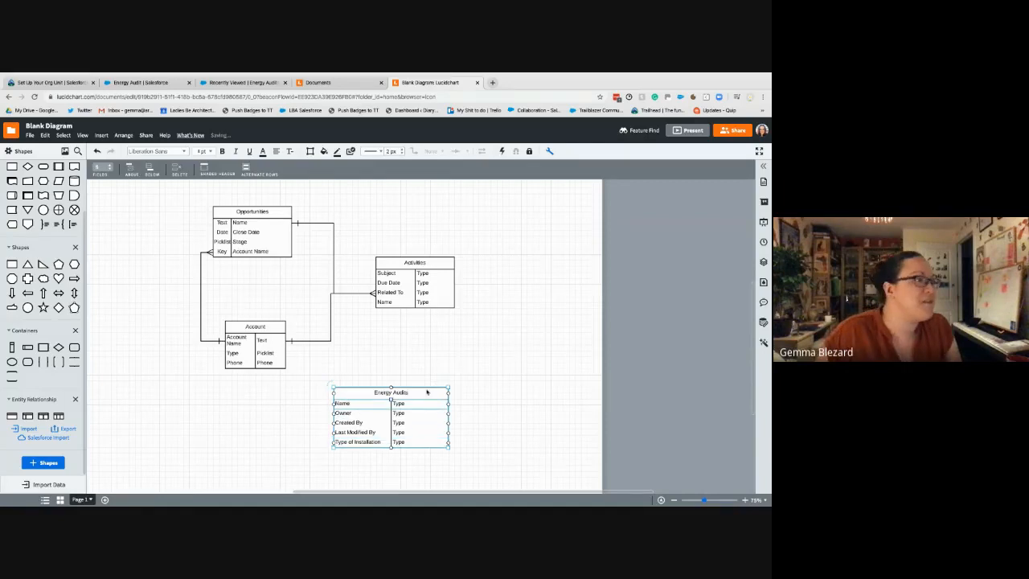
pyautogui.write('e')
pyautogui.click(437, 407)
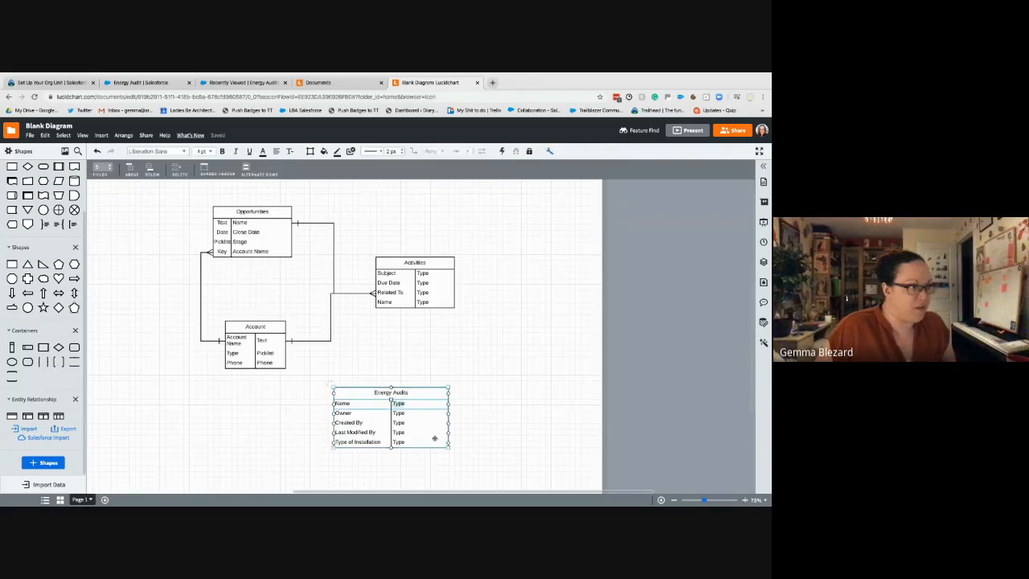
pyautogui.write('Text')
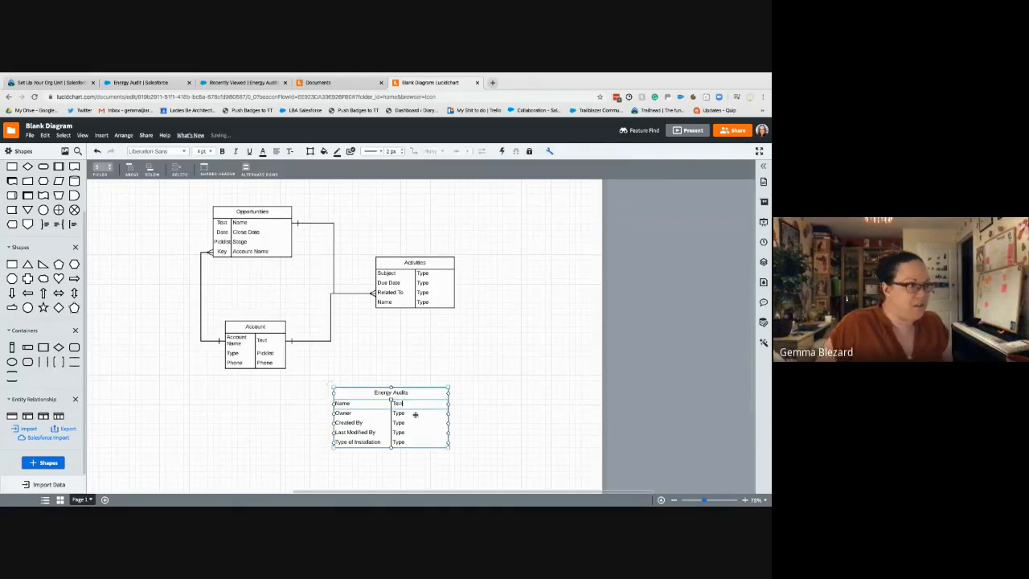
# Set the type of the Owner field in the Energy Audits entity to Lookup(User)
pyautogui.doubleClick(414, 415)
pyautogui.write('L')
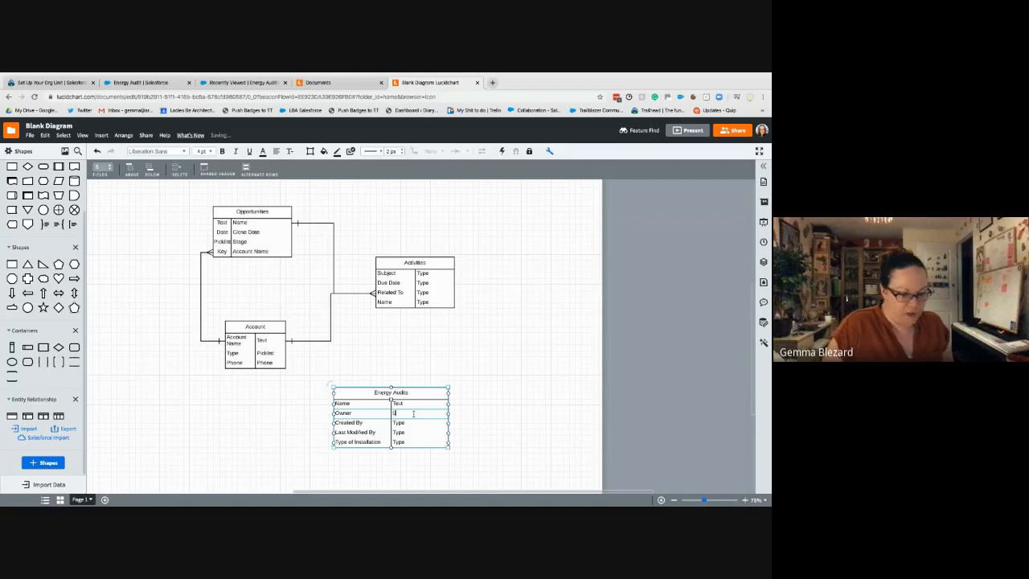
pyautogui.write('ookup(Us')
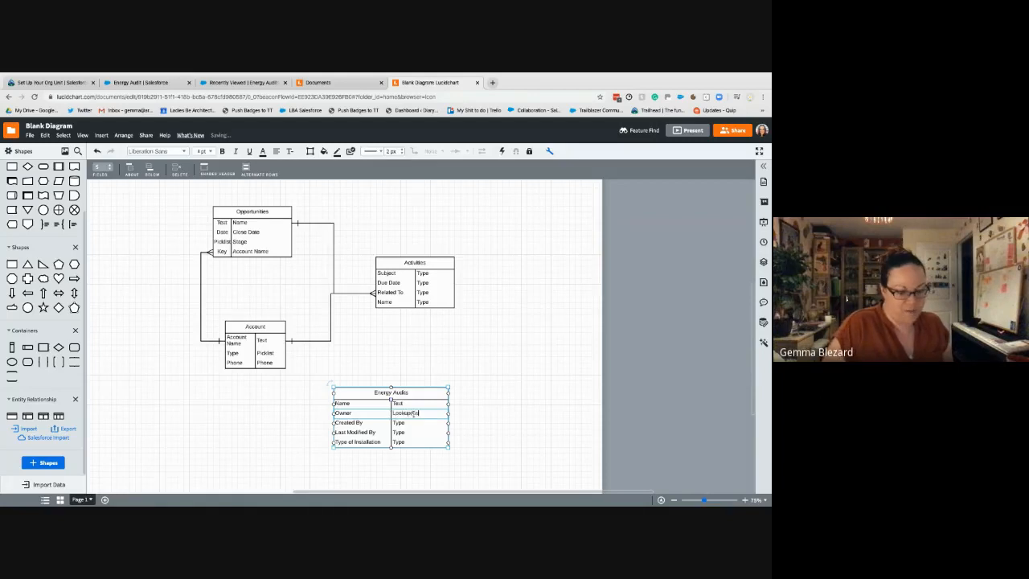
pyautogui.write('er)')
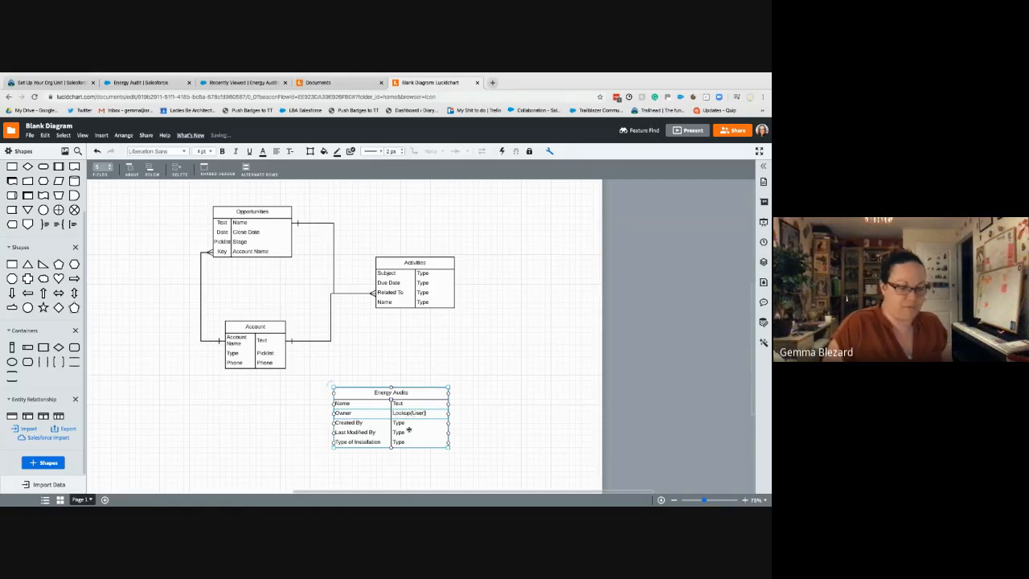
pyautogui.click(404, 424)
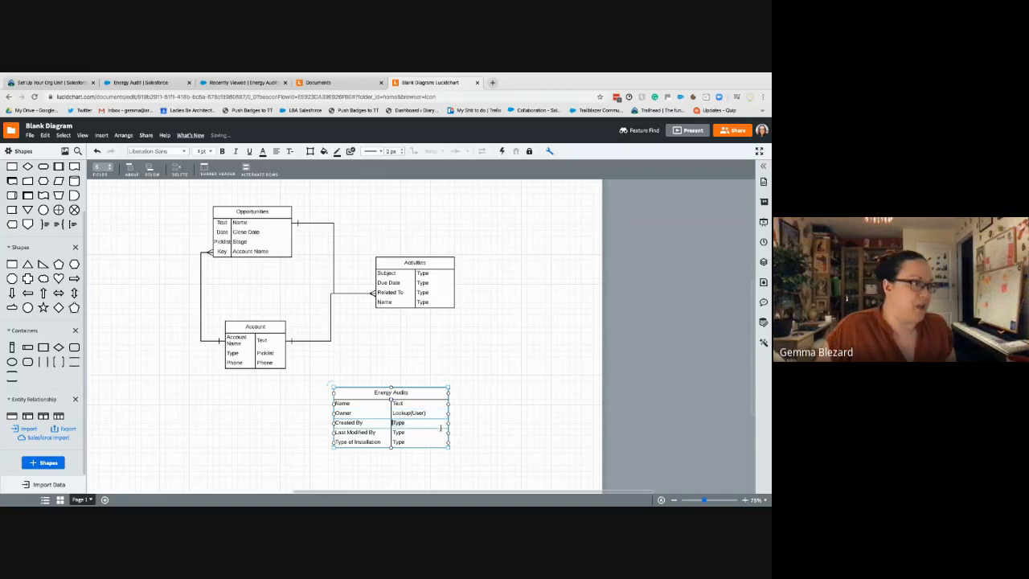
pyautogui.click(527, 441)
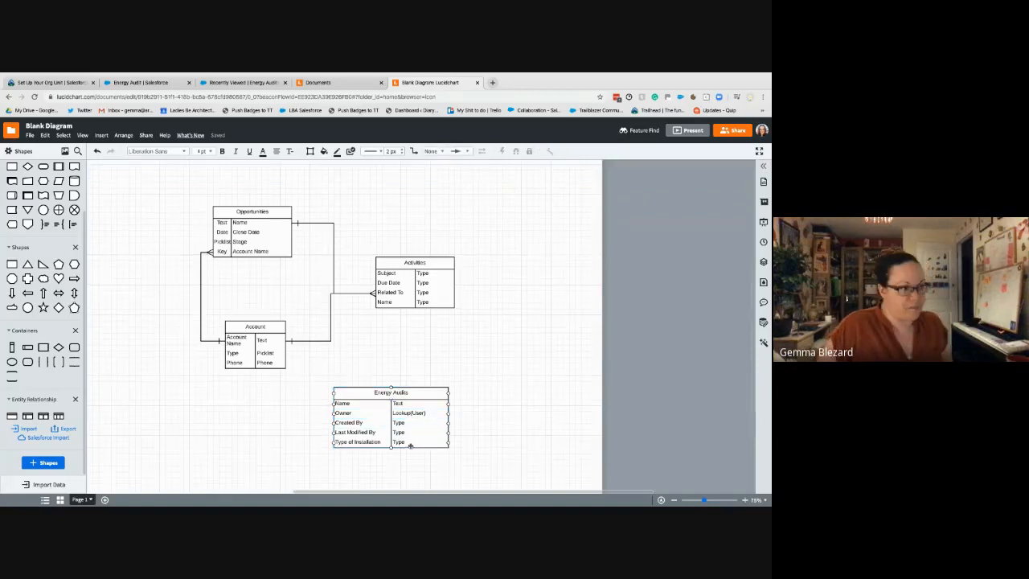
# Set the Type of Installation field's type to Picklist and move the Energy Audits entity up so it aligns beneath Activities
pyautogui.click(404, 442)
pyautogui.click(407, 442)
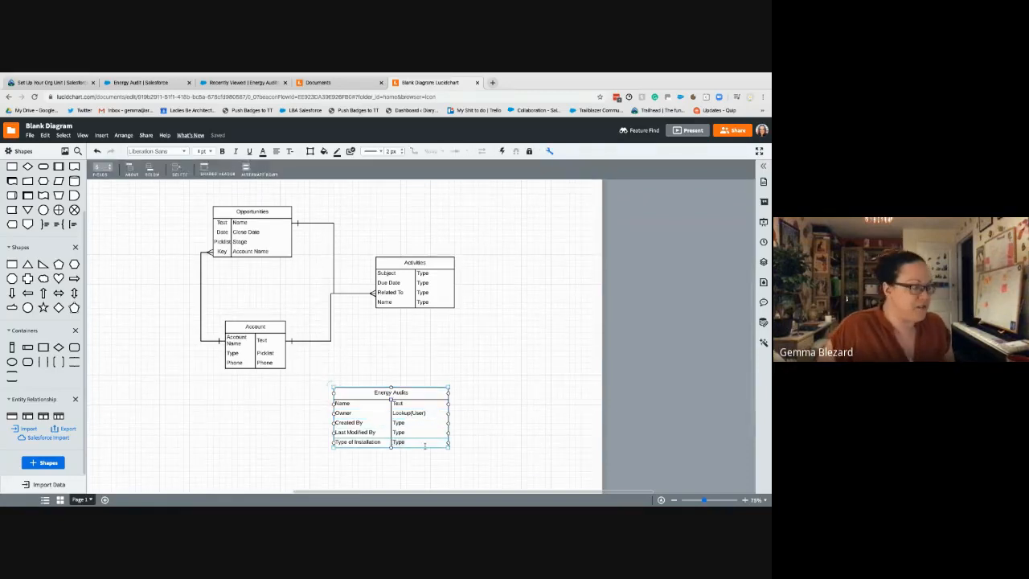
pyautogui.write('Picklist')
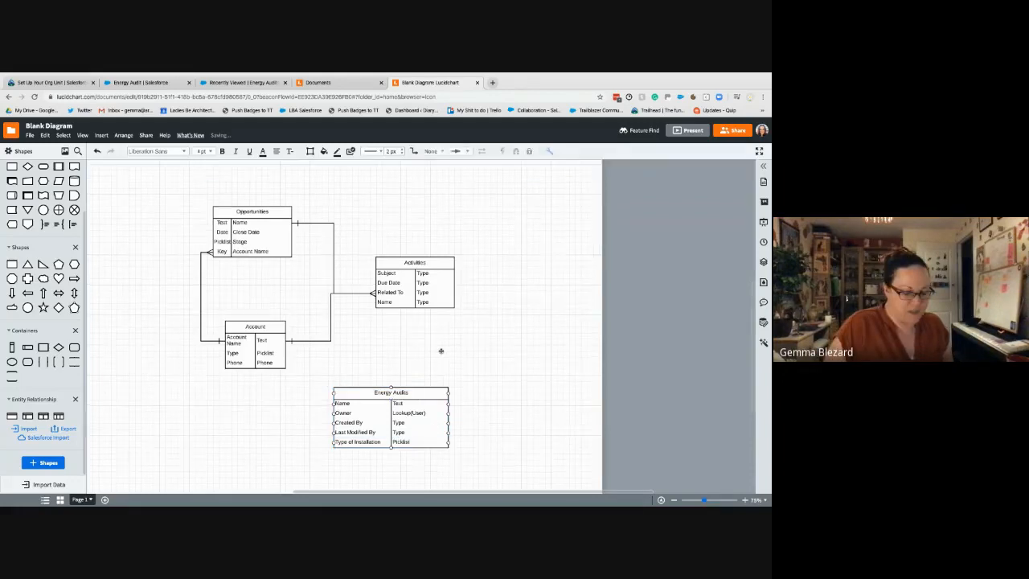
pyautogui.moveTo(416, 396); pyautogui.dragTo(455, 369)
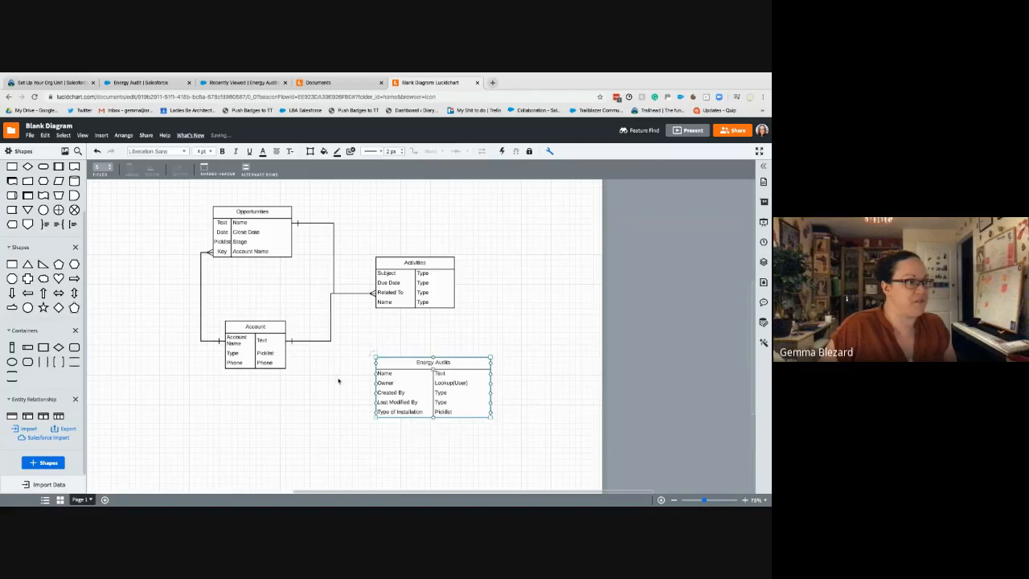
# Add an Account Name field above Name in the Energy Audits entity, with Lookup (Account) as its type
pyautogui.click(395, 376)
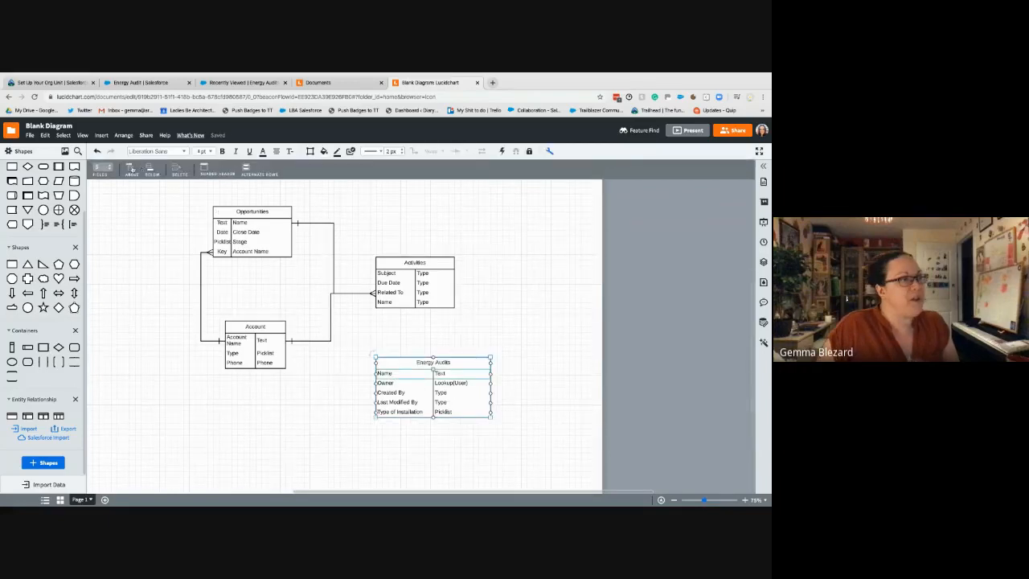
pyautogui.click(132, 169)
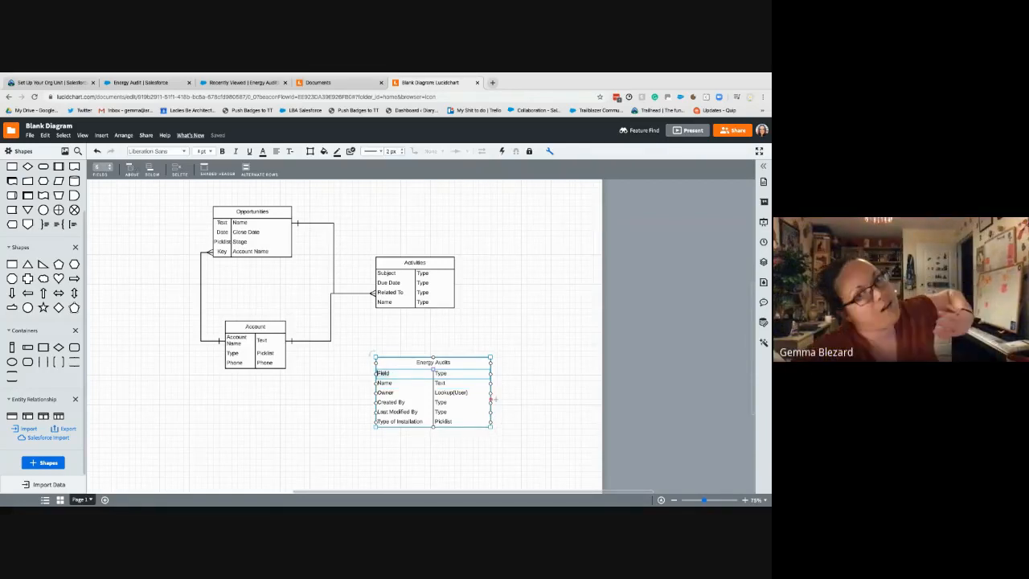
pyautogui.write('A')
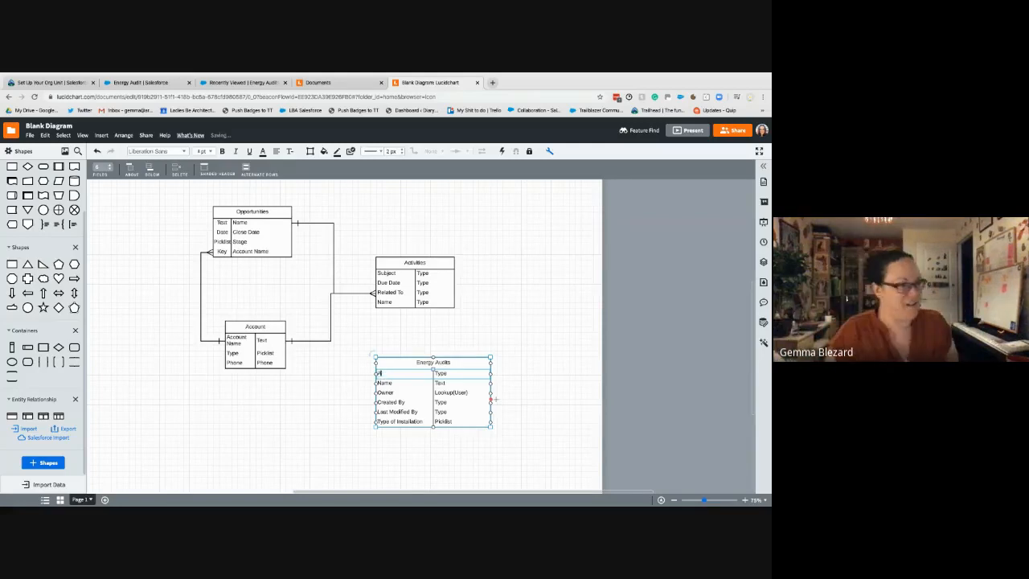
pyautogui.write('ccount Name')
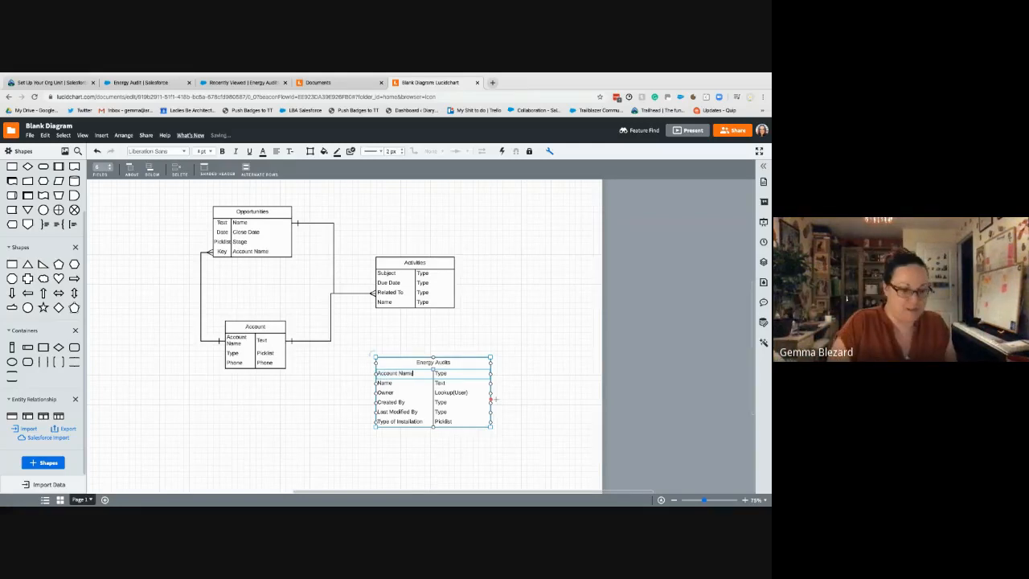
pyautogui.click(455, 376)
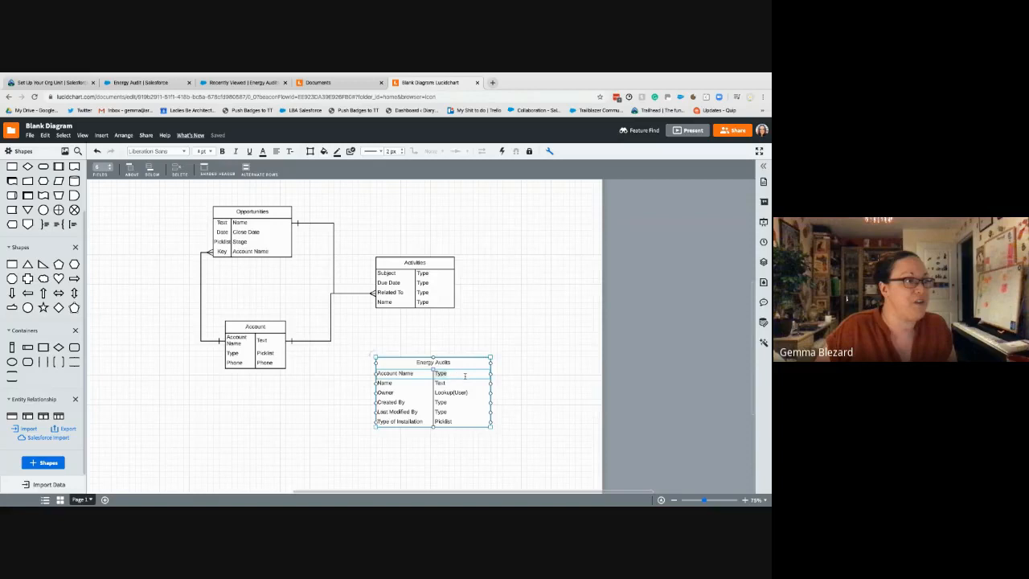
pyautogui.write('Lookup (Account')
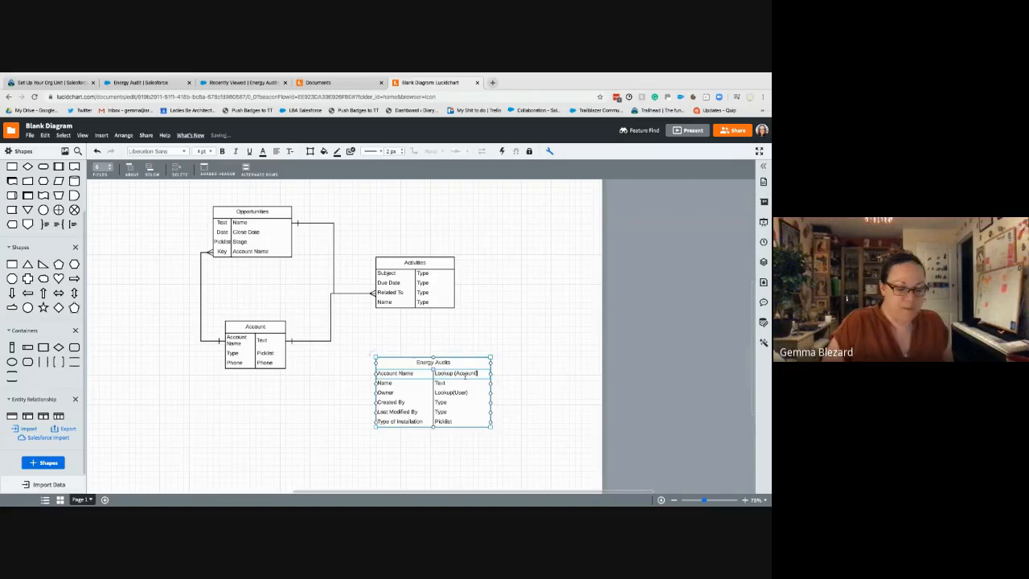
pyautogui.click(550, 329)
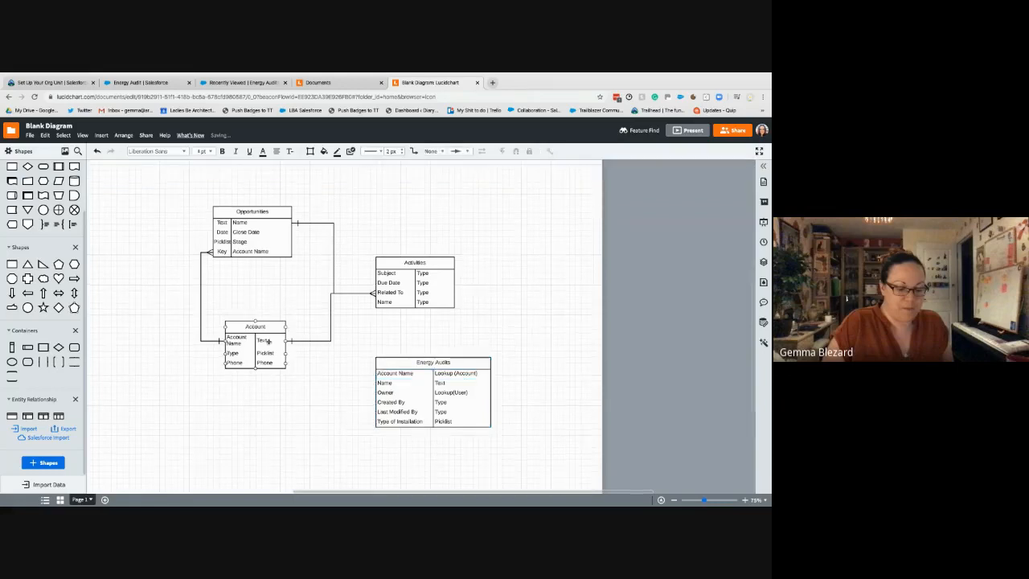
# Draw a one-to-many connector from the Account entity to the Account Name field of Energy Audits
pyautogui.moveTo(289, 346); pyautogui.dragTo(374, 374)
pyautogui.click(421, 472)
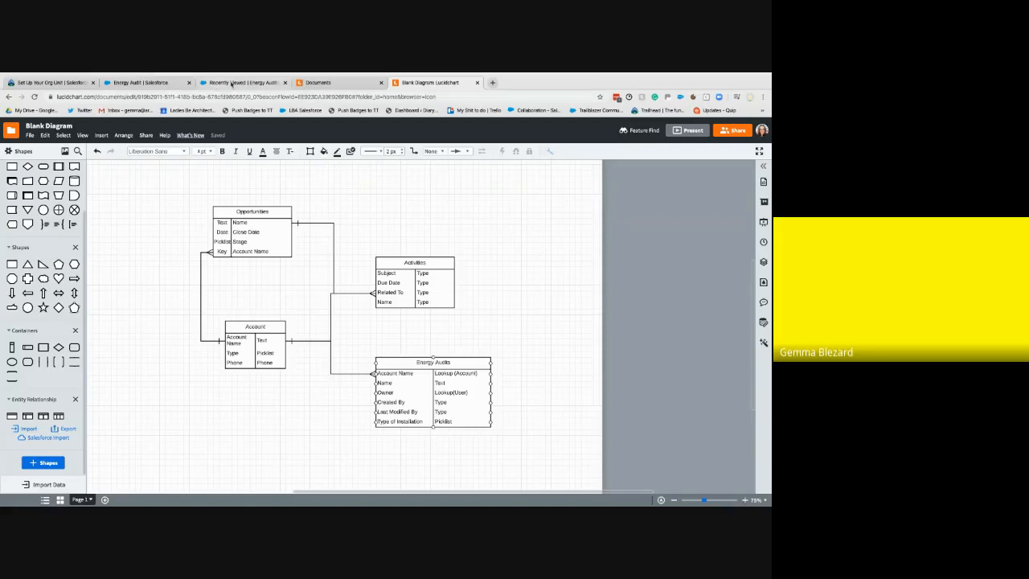
# Switch to Salesforce setup and start a new Lookup Relationship field on the Energy Audit object, related to Account
pyautogui.click(170, 84)
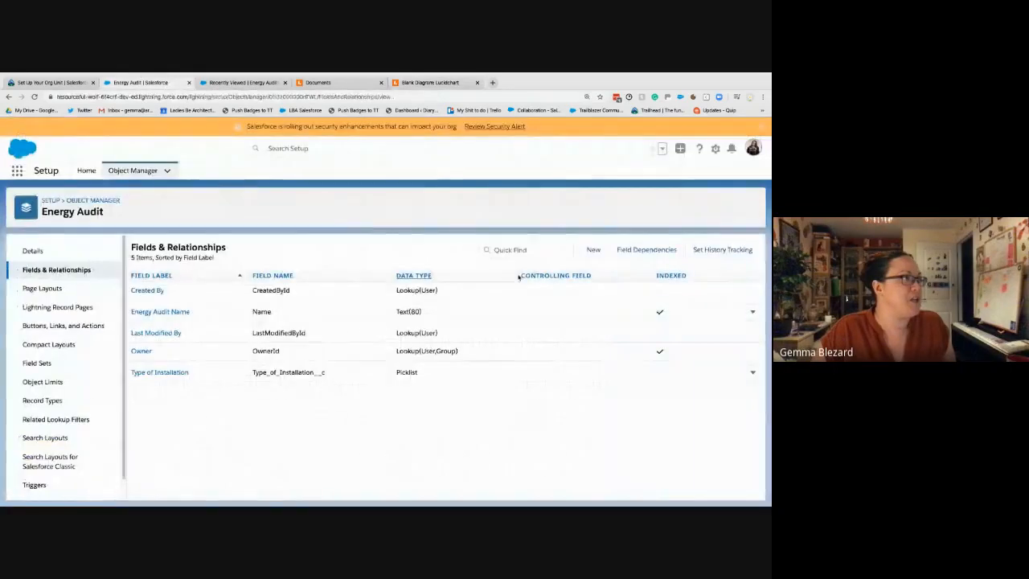
pyautogui.click(592, 251)
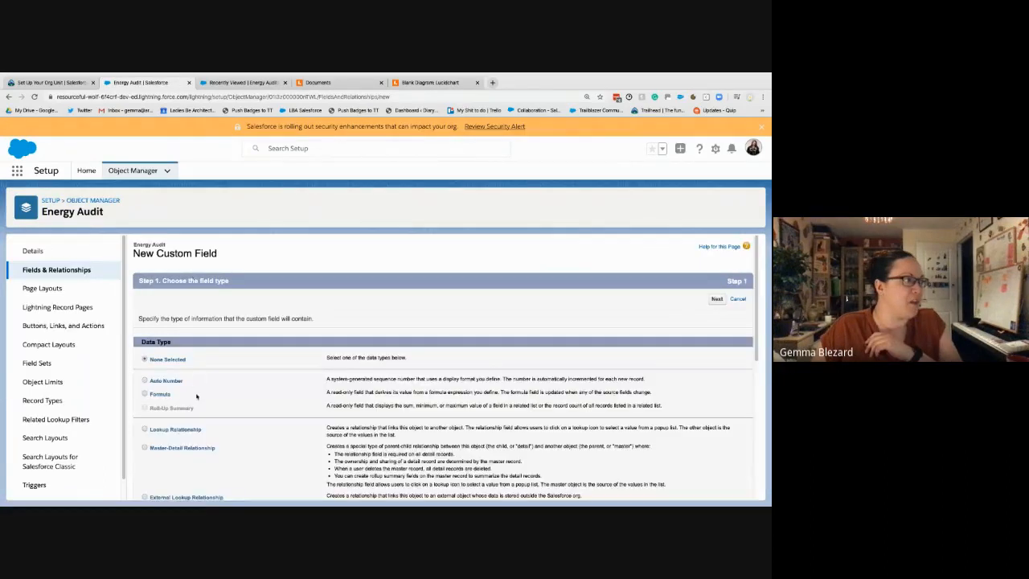
pyautogui.click(144, 429)
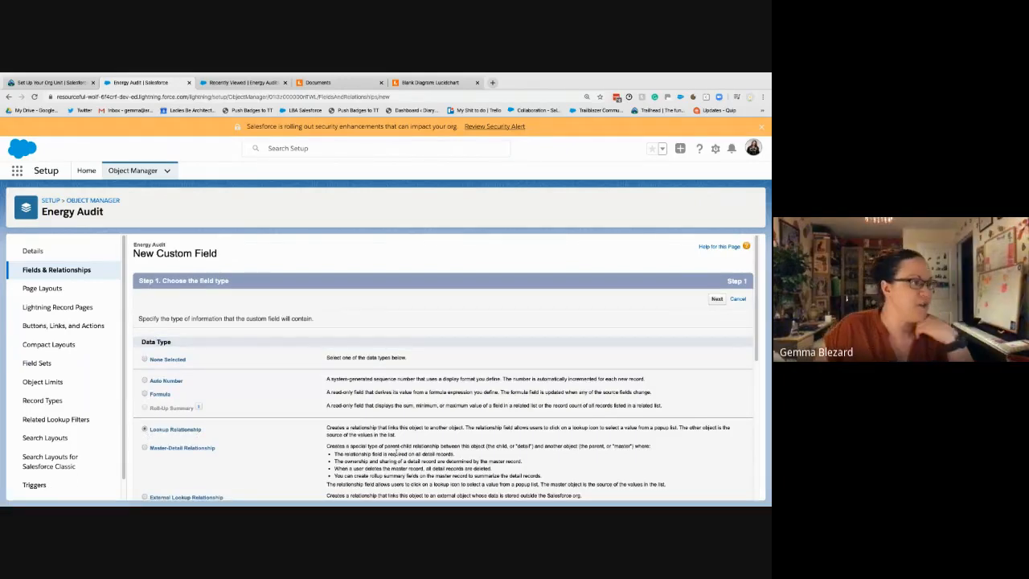
pyautogui.click(717, 299)
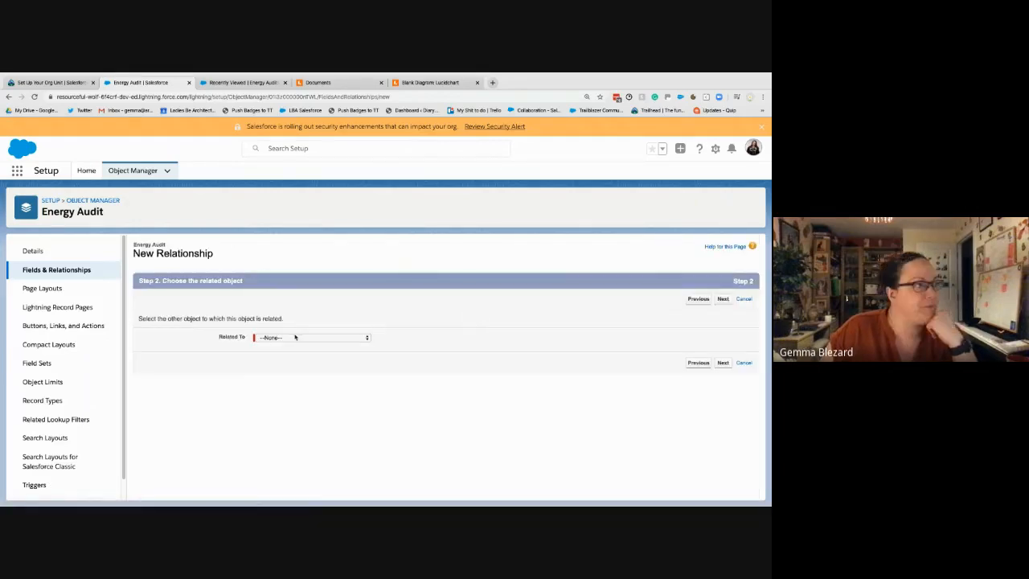
pyautogui.click(294, 337)
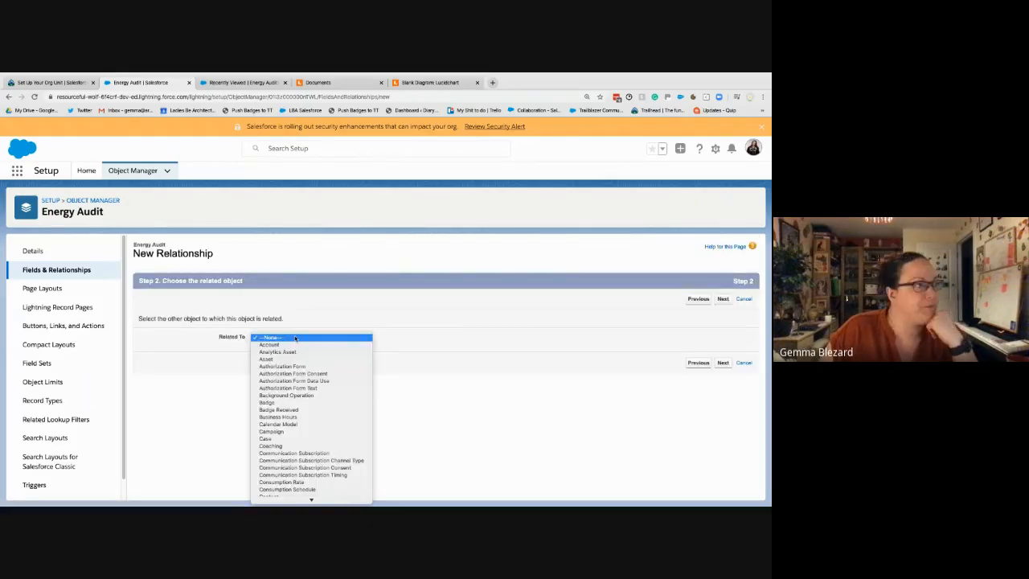
pyautogui.click(296, 344)
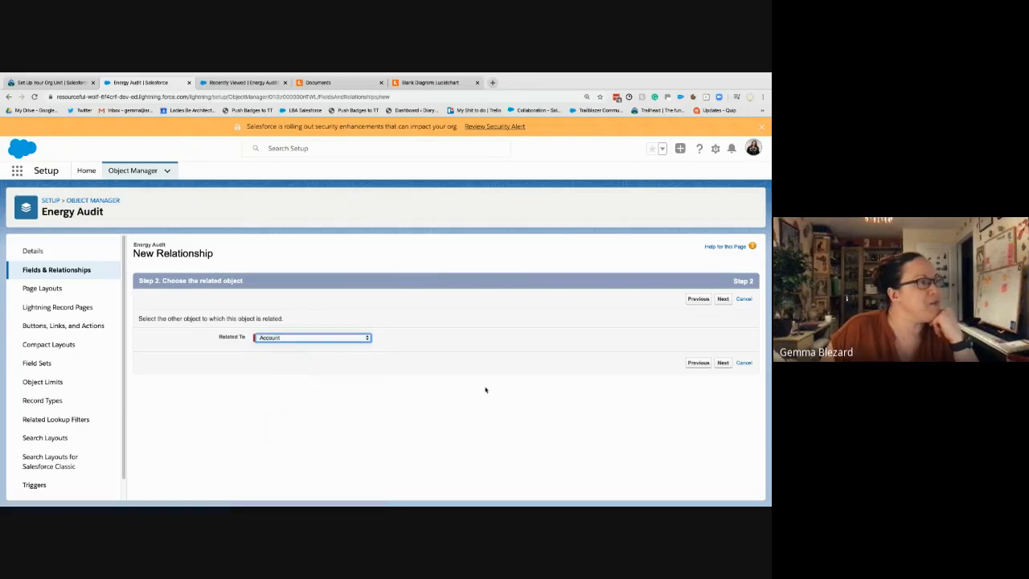
pyautogui.click(722, 299)
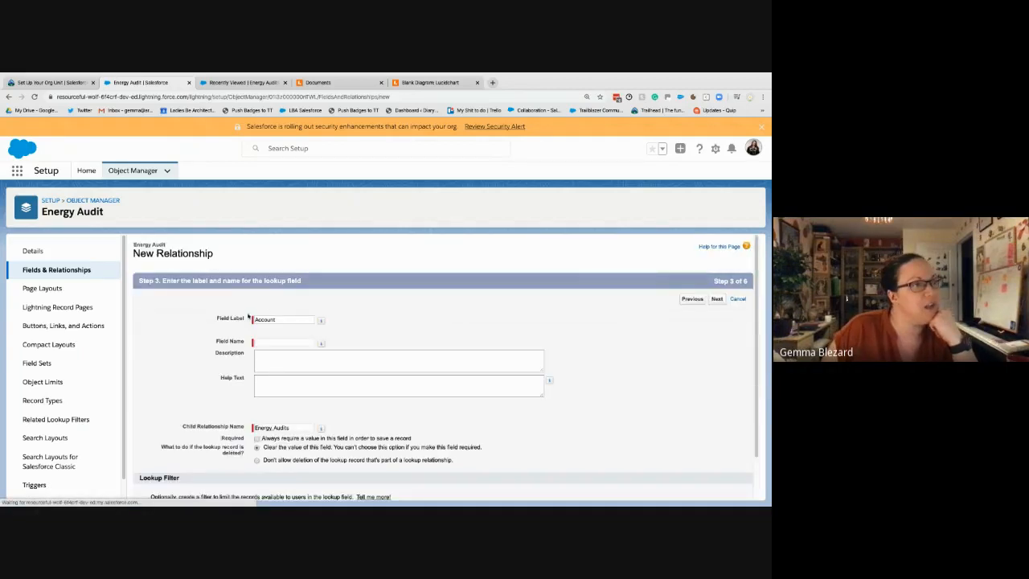
# Check the Account row in the Trailhead field table, make the Account lookup field always require a value, and continue to field-level security
pyautogui.click(390, 361)
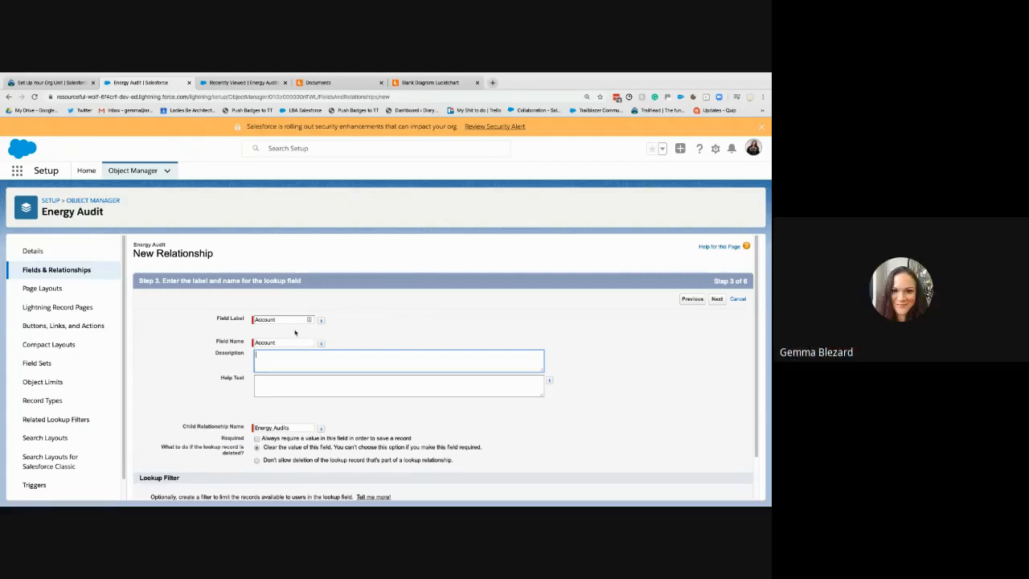
pyautogui.click(60, 83)
pyautogui.doubleClick(177, 276)
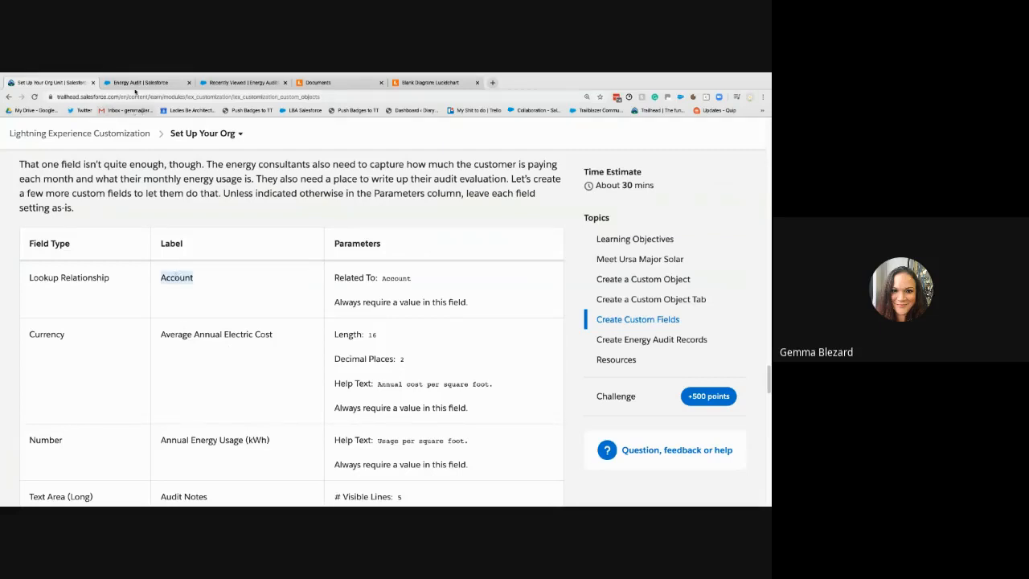
pyautogui.click(135, 84)
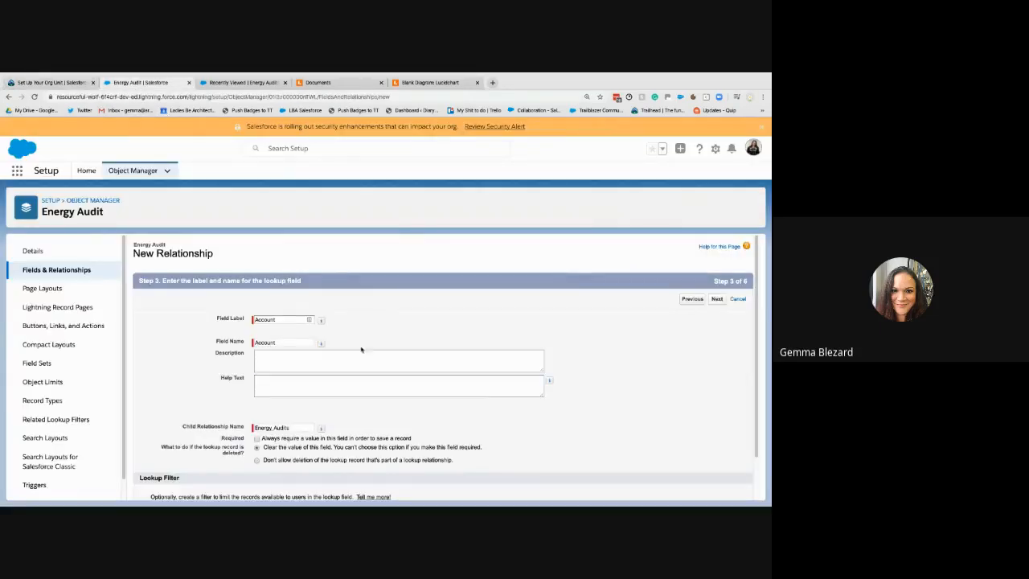
pyautogui.scroll(-1, 346, 352)
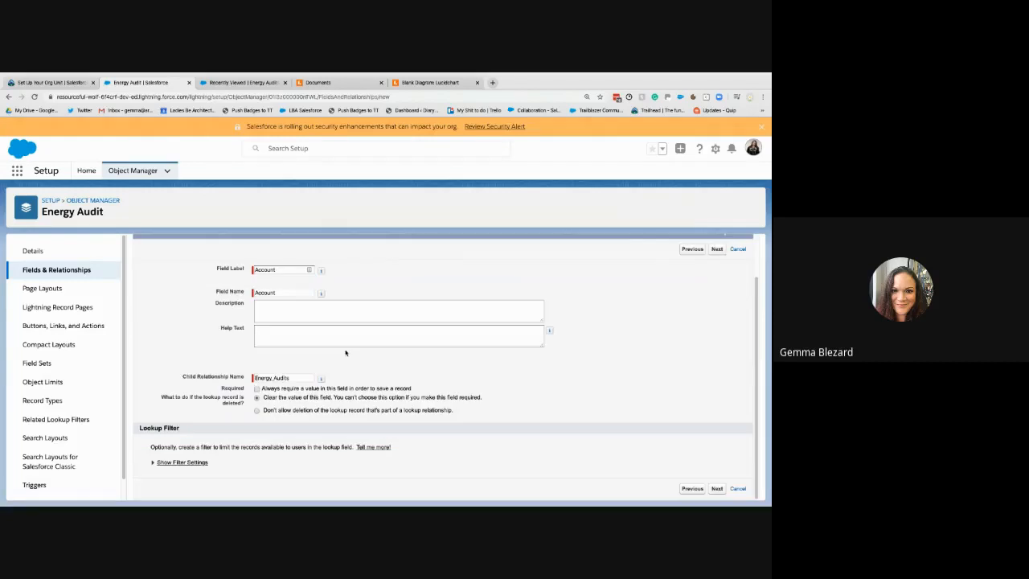
pyautogui.click(256, 389)
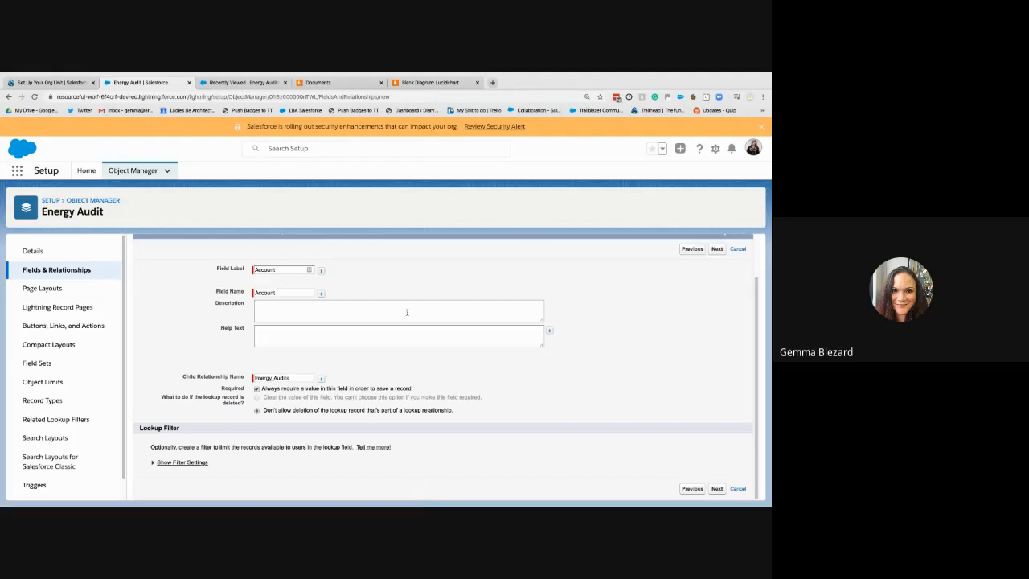
pyautogui.click(719, 250)
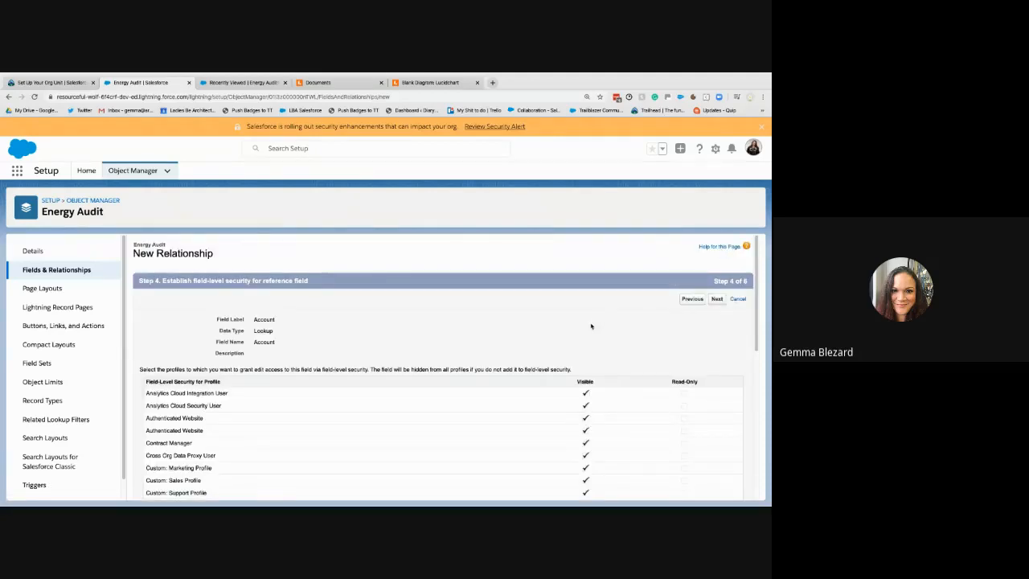
# Keep the default profile visibility, page layouts and Energy Audits related list label for the Account lookup, and save the field
pyautogui.scroll(-1, 639, 338)
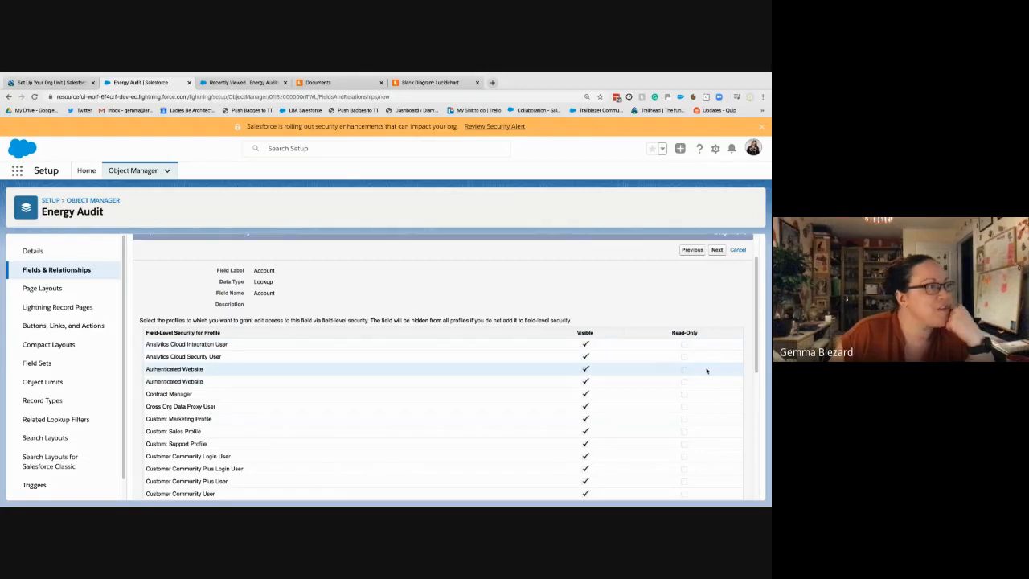
pyautogui.scroll(1, 708, 365)
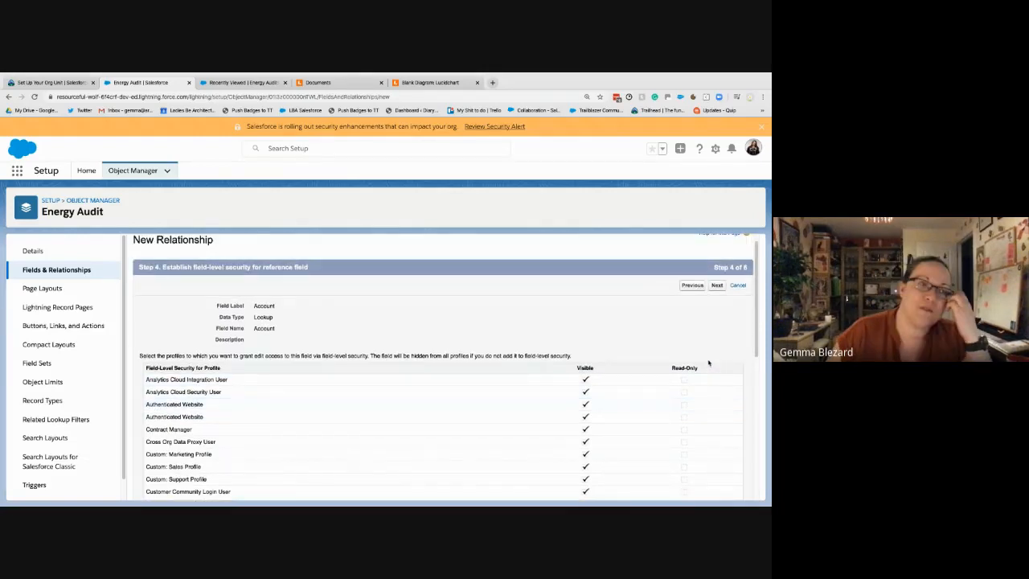
pyautogui.scroll(-10, 662, 474)
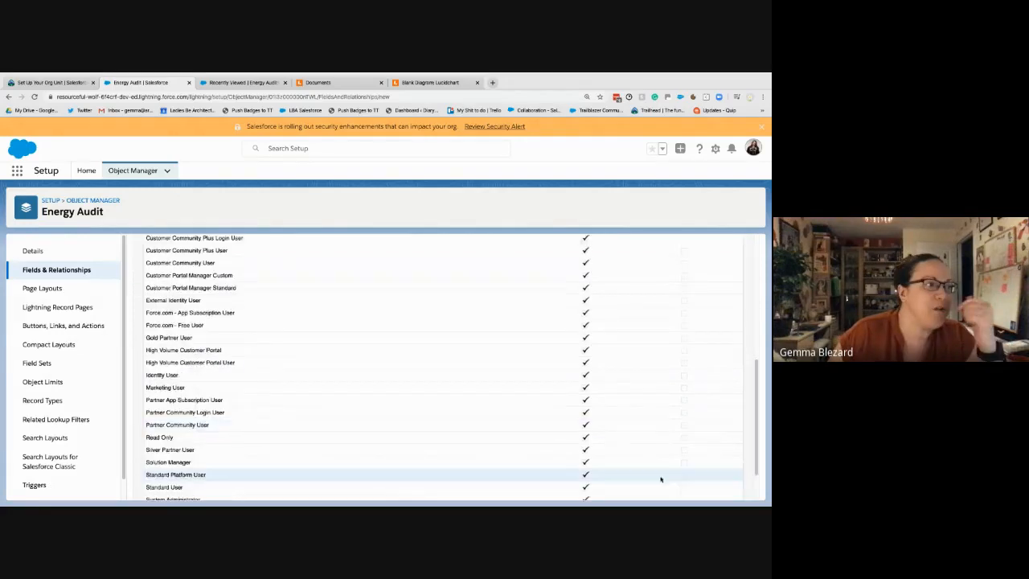
pyautogui.scroll(12, 633, 423)
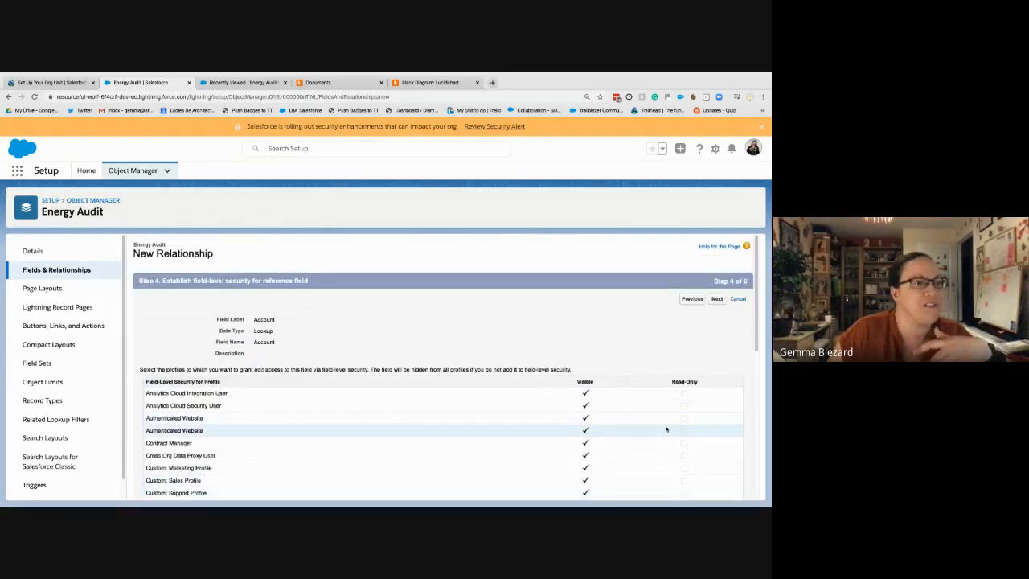
pyautogui.click(717, 299)
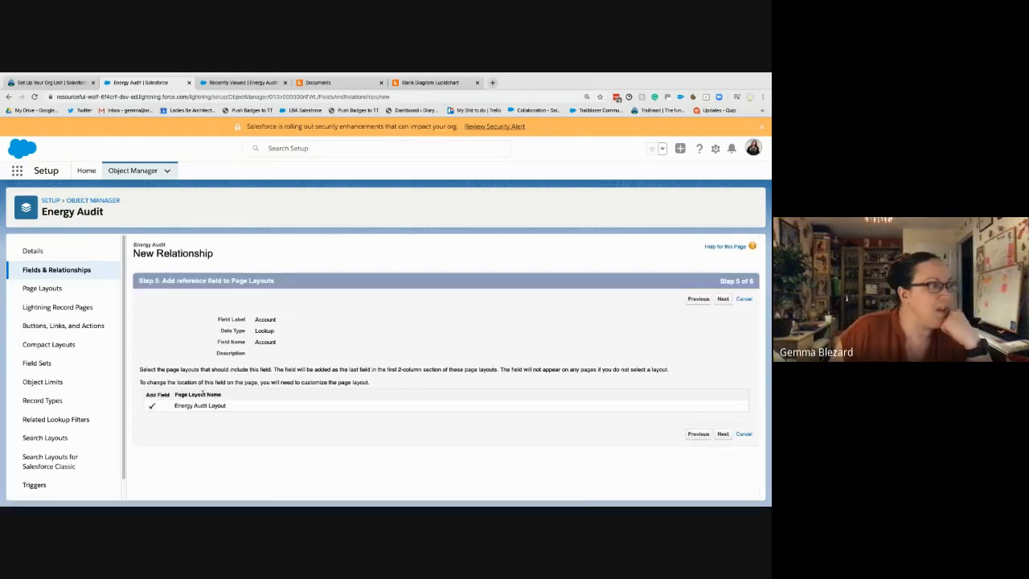
pyautogui.click(723, 298)
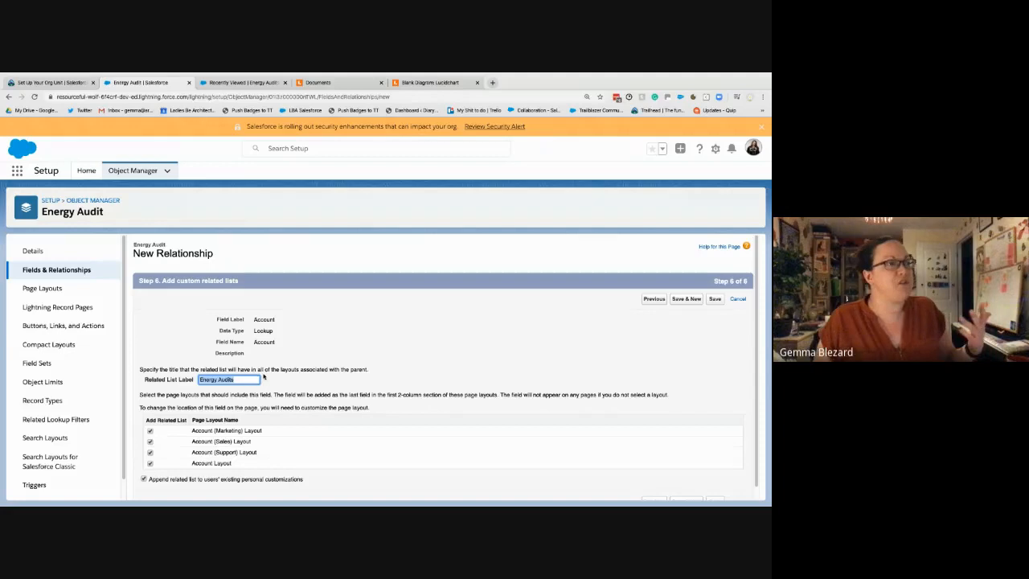
pyautogui.click(239, 383)
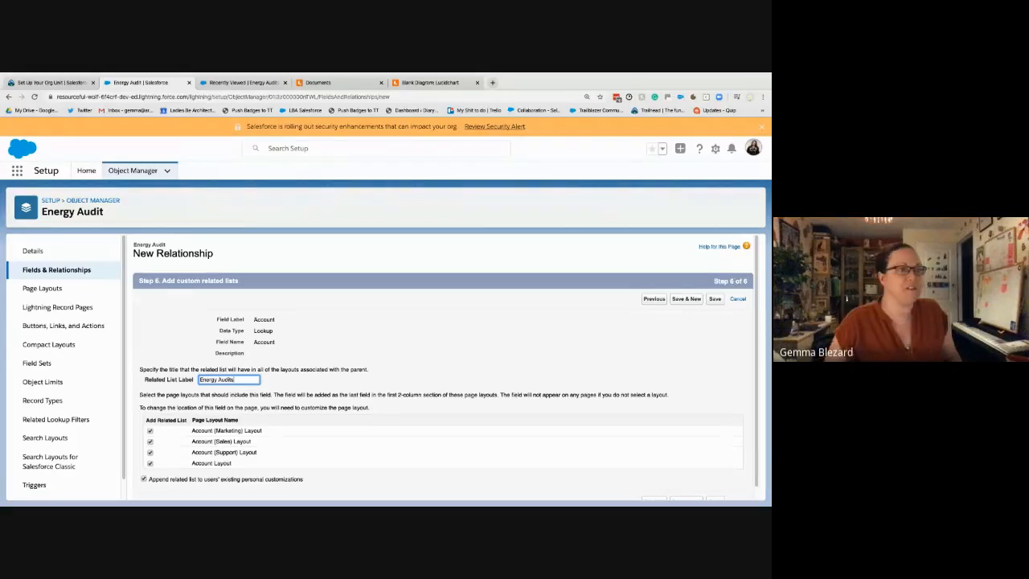
pyautogui.click(714, 298)
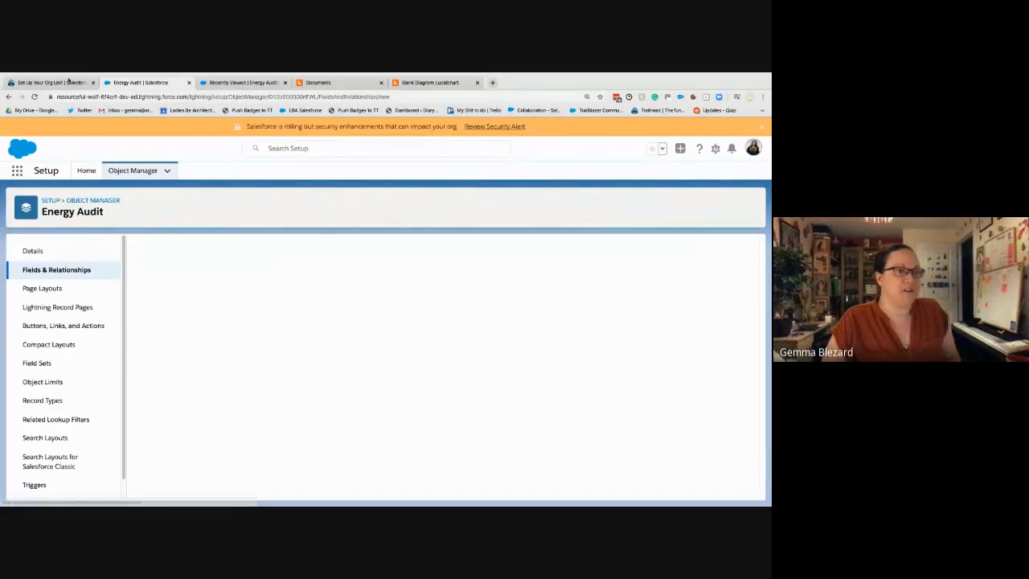
# Copy the Average Annual Electric Cost label from the Trailhead table and start a new Currency custom field on Energy Audit in Salesforce
pyautogui.click(50, 82)
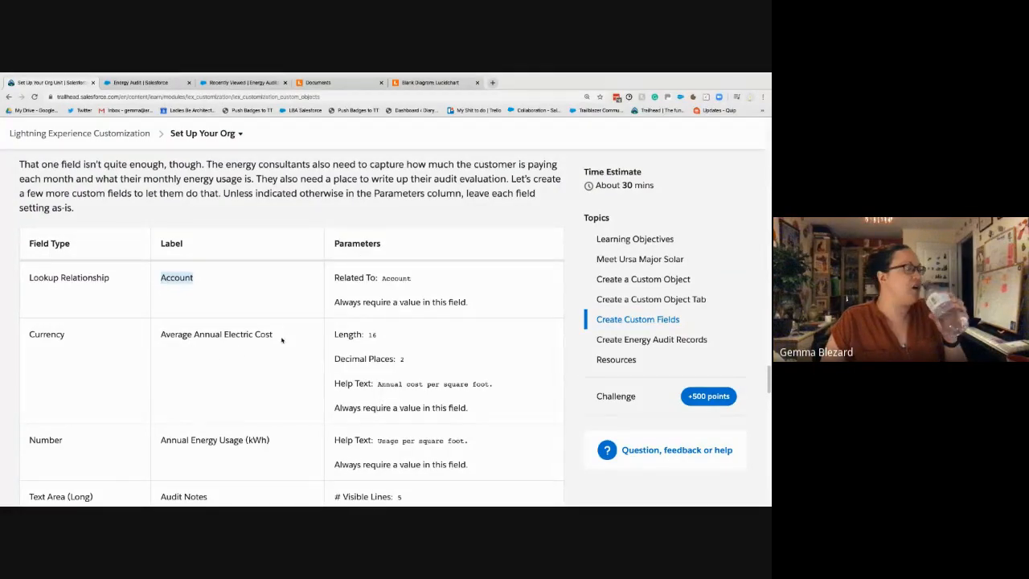
pyautogui.moveTo(277, 336); pyautogui.dragTo(160, 336)
pyautogui.press('super+c')
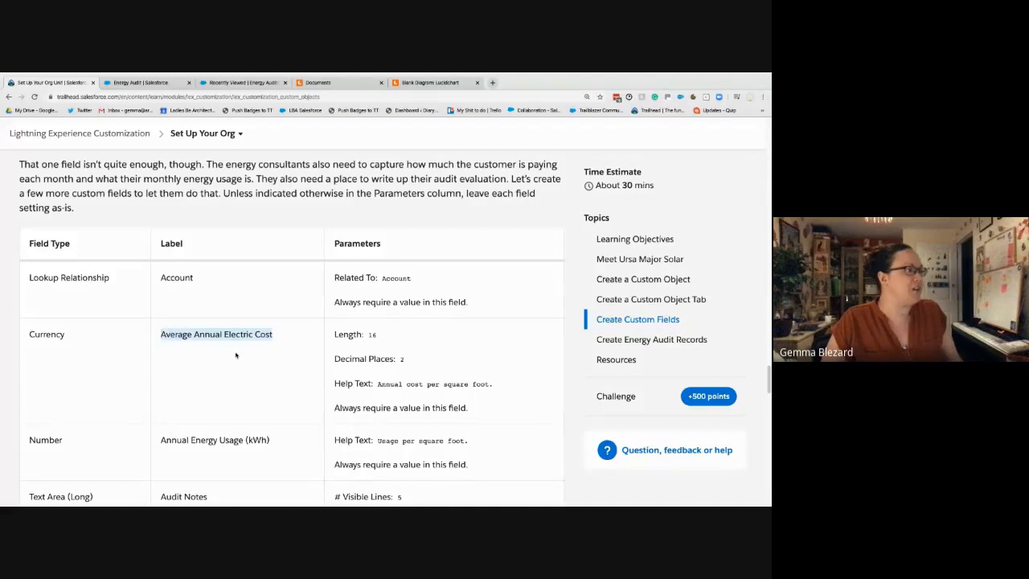
pyautogui.click(141, 82)
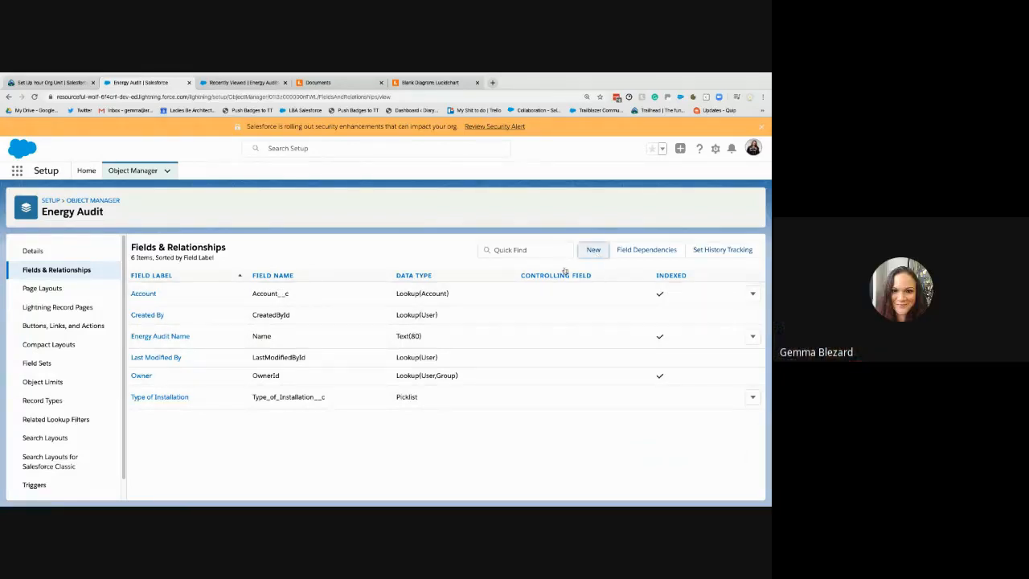
pyautogui.click(593, 250)
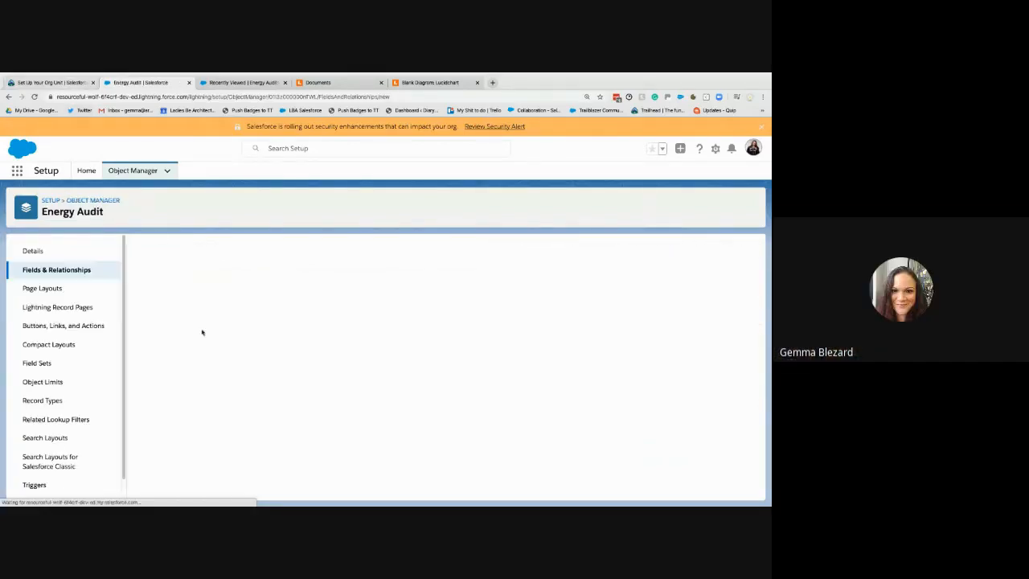
pyautogui.scroll(-4, 168, 456)
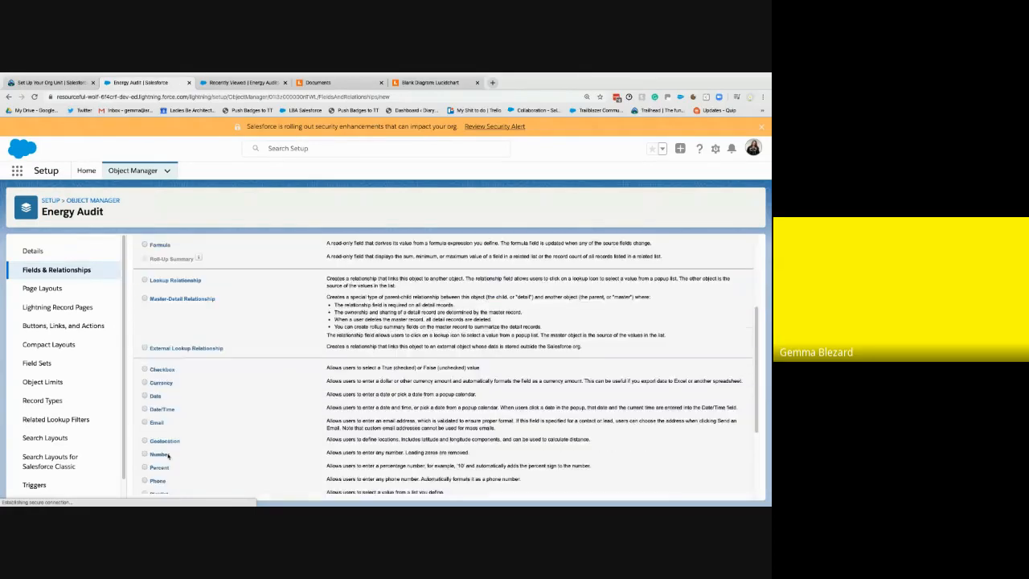
pyautogui.scroll(4, 684, 359)
pyautogui.click(716, 304)
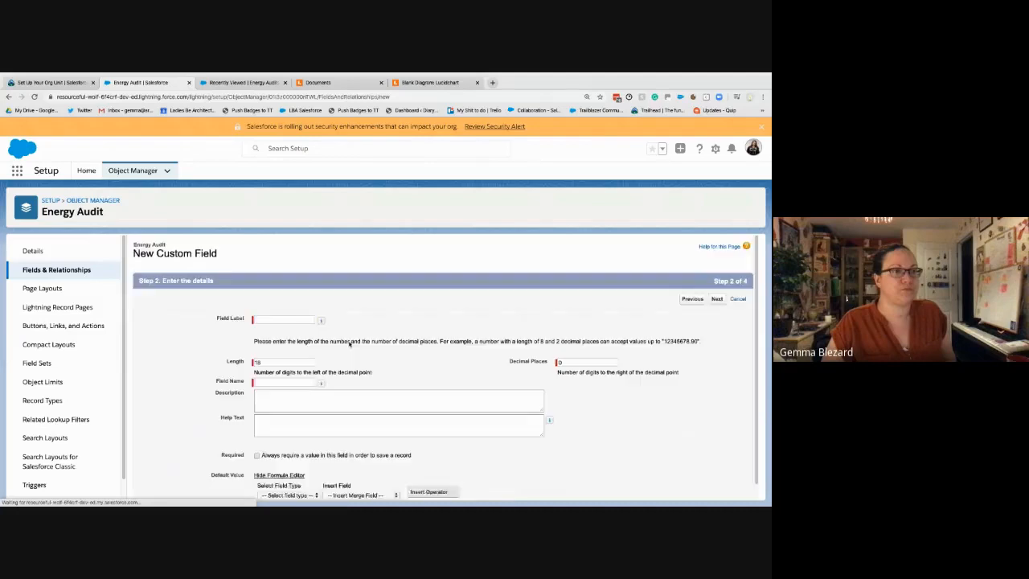
# Label the new field Average Annual Electric Cost and let its field name fill in from the label
pyautogui.click(280, 320)
pyautogui.click(280, 320)
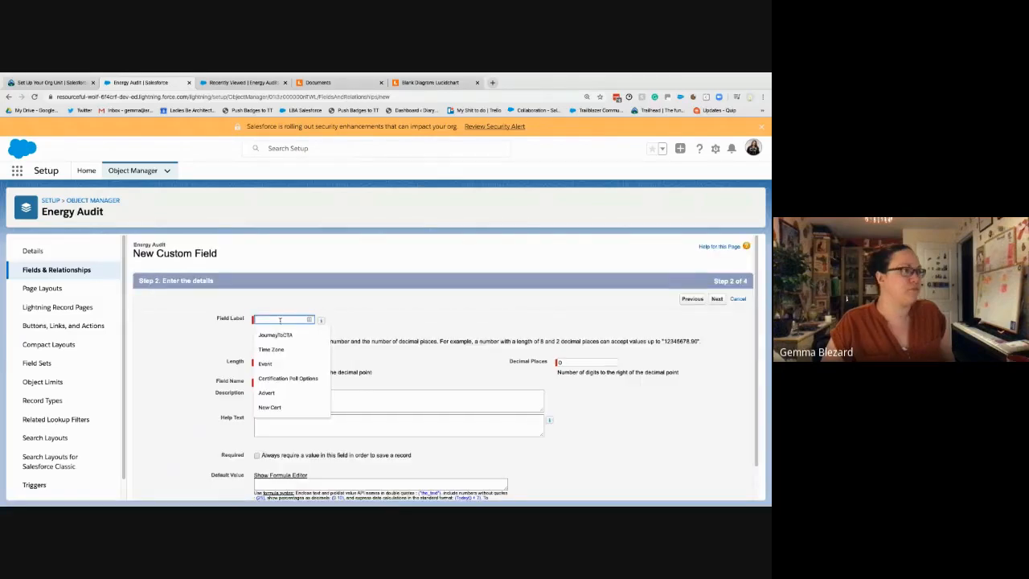
pyautogui.press('super+v')
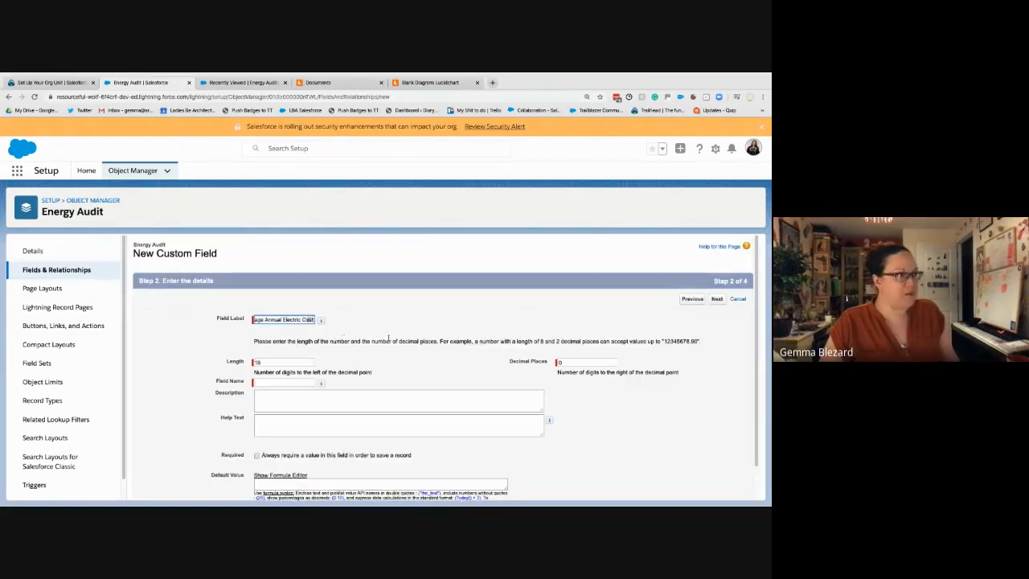
pyautogui.click(368, 337)
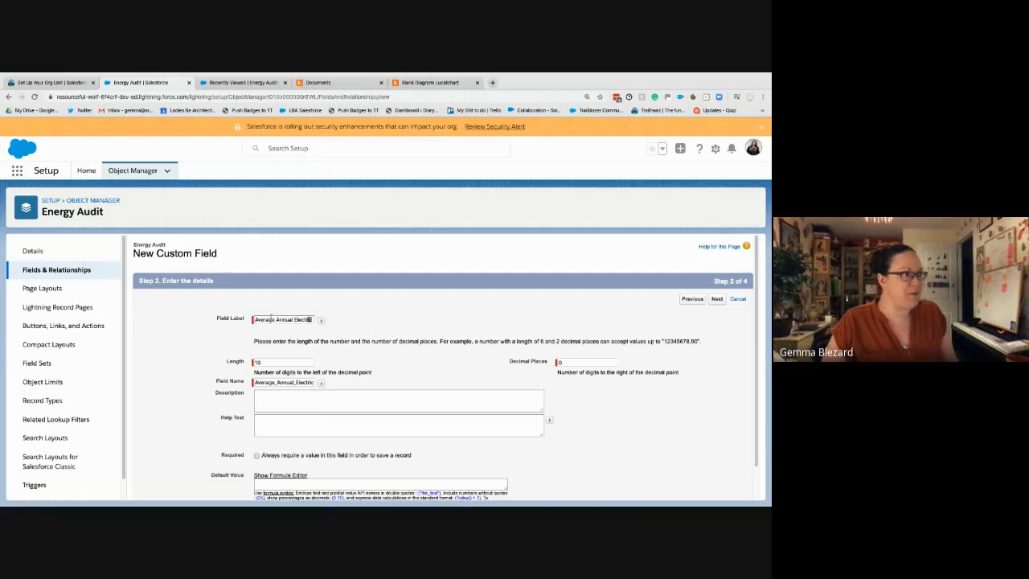
pyautogui.moveTo(255, 320); pyautogui.dragTo(349, 327)
pyautogui.click(364, 342)
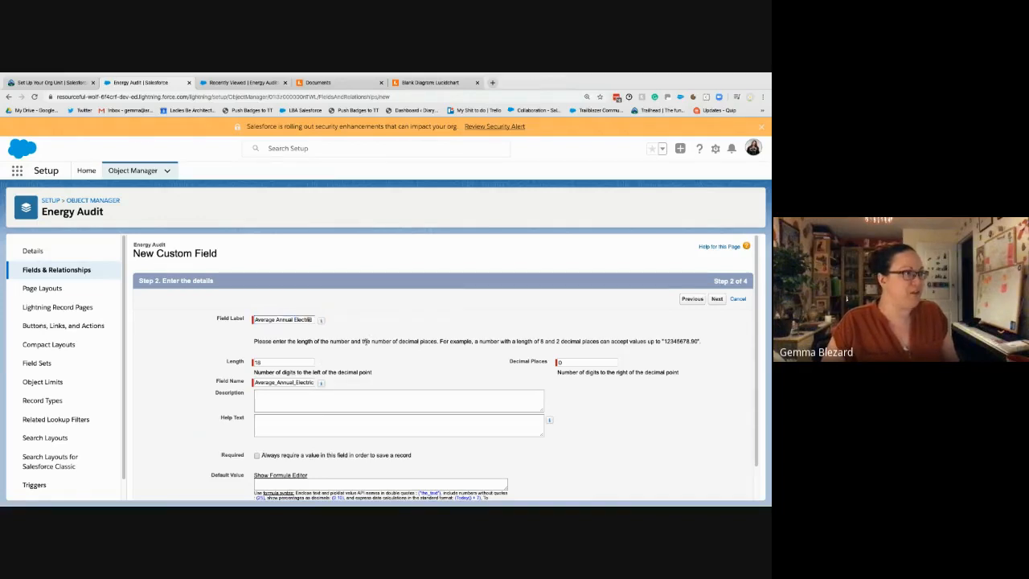
# Check the Average Annual Electric Cost parameters in the Trailhead table and set the field's decimal places to 2 in Salesforce
pyautogui.click(53, 82)
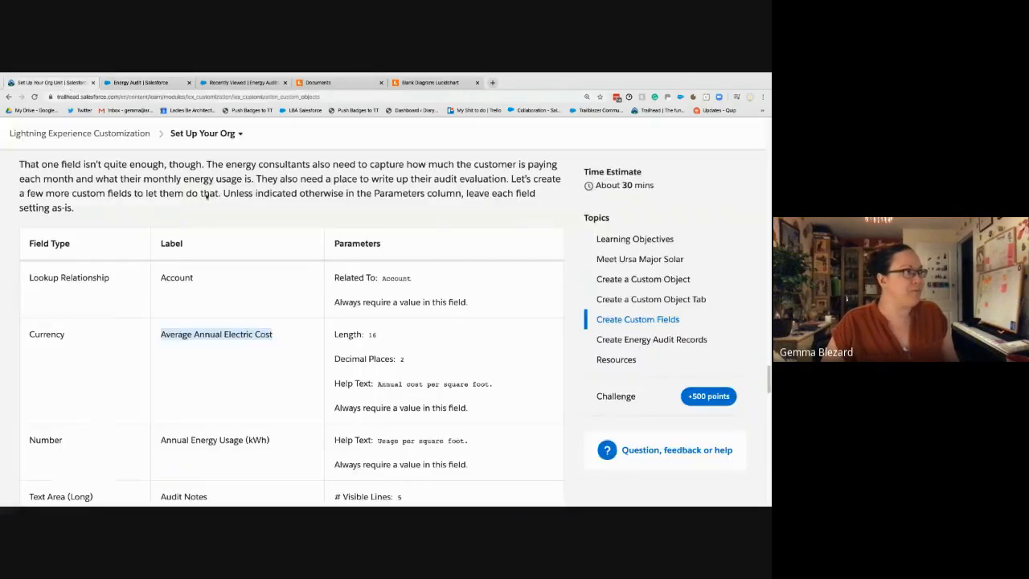
pyautogui.click(141, 83)
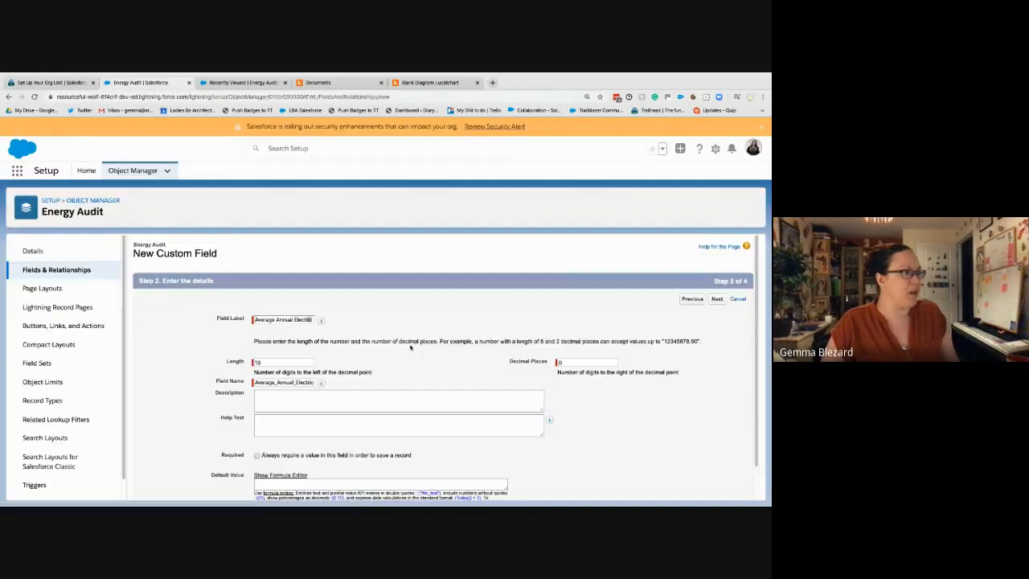
pyautogui.doubleClick(268, 363)
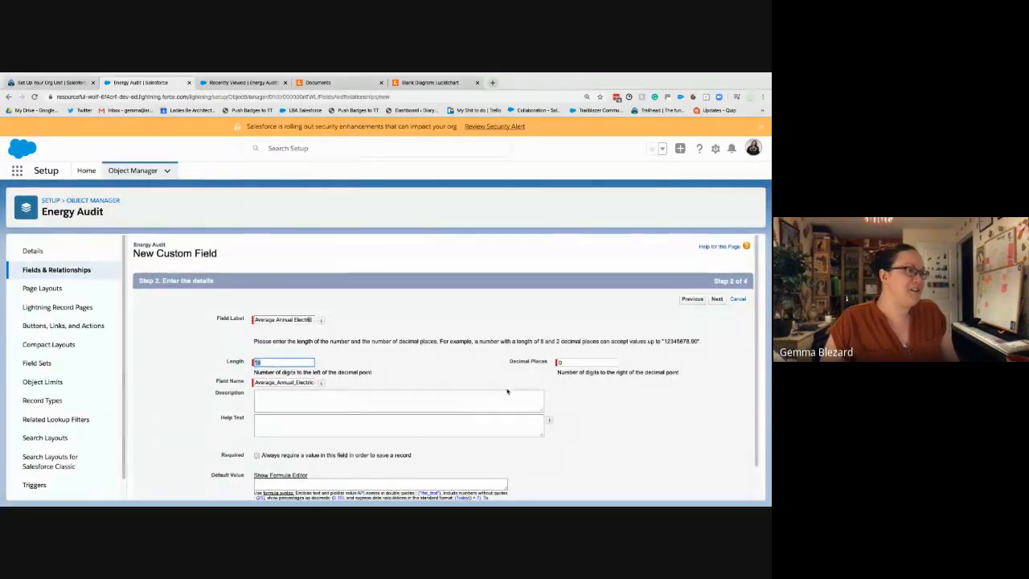
pyautogui.click(571, 361)
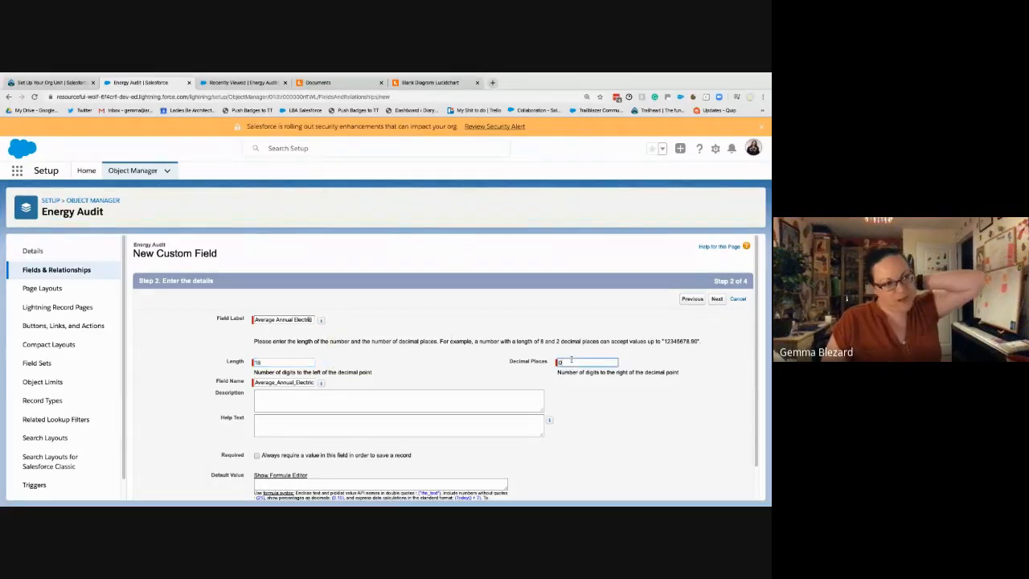
pyautogui.moveTo(312, 361); pyautogui.dragTo(241, 362)
pyautogui.moveTo(575, 363); pyautogui.dragTo(530, 368)
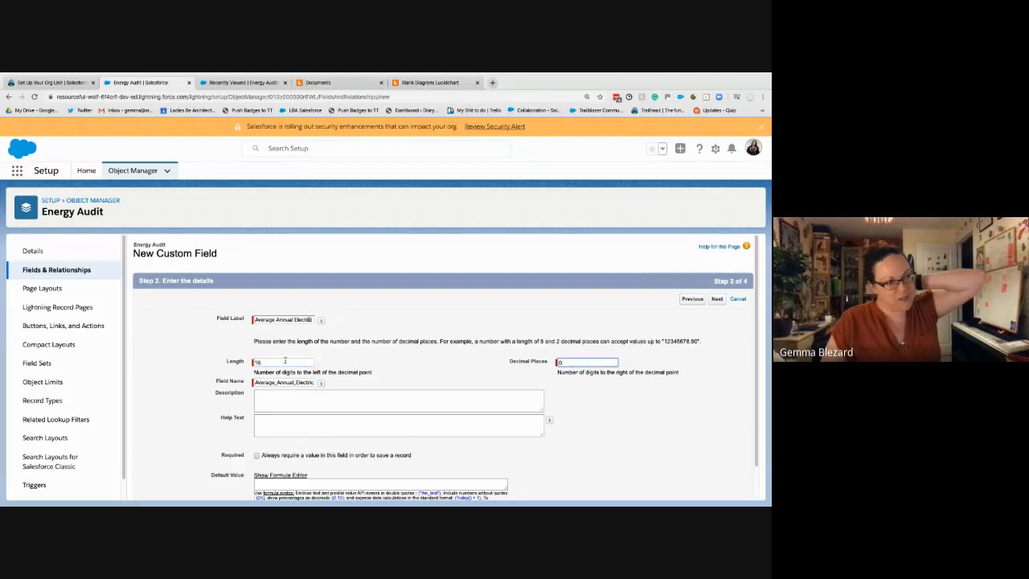
pyautogui.moveTo(285, 361); pyautogui.dragTo(221, 362)
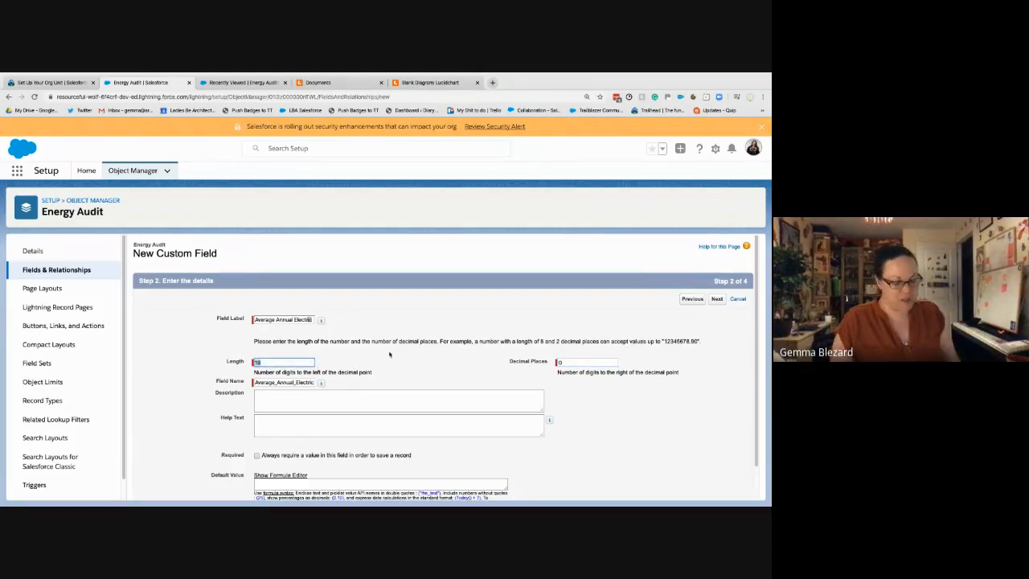
pyautogui.press('Tab')
pyautogui.write('2')
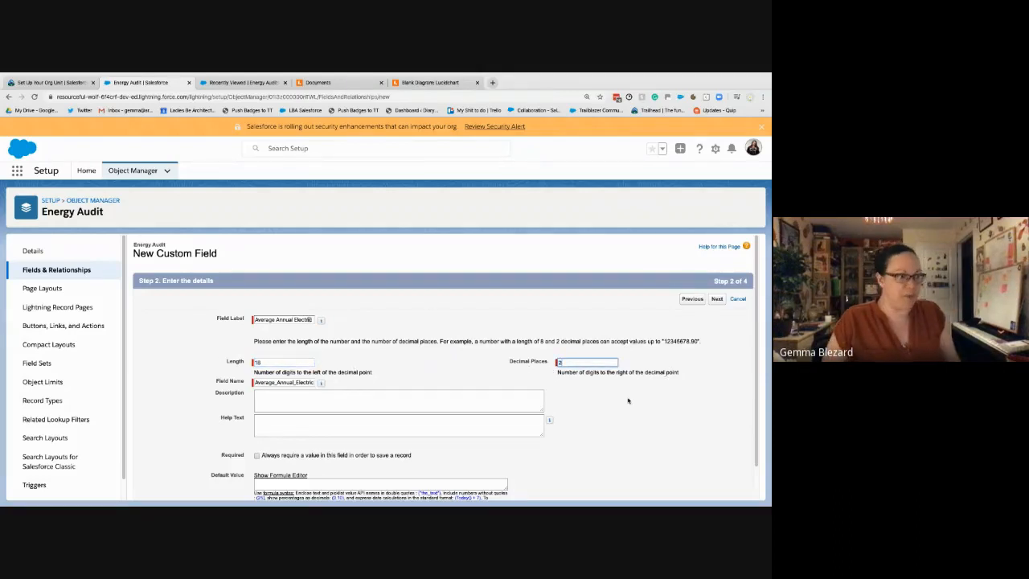
# Try to continue past the field details, and set the Average Annual Electric Cost field's length to 16
pyautogui.click(431, 397)
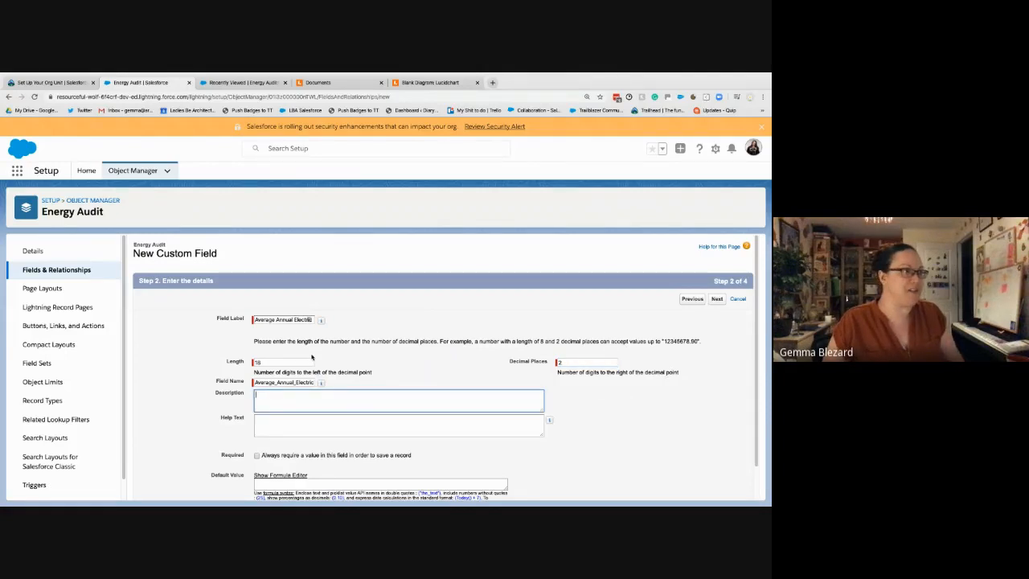
pyautogui.scroll(-1, 345, 402)
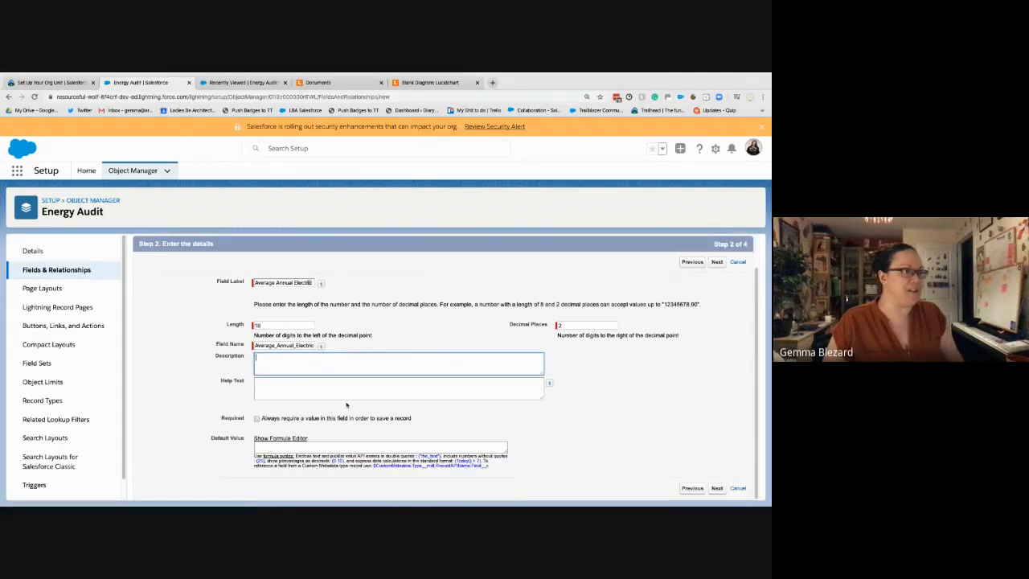
pyautogui.click(716, 488)
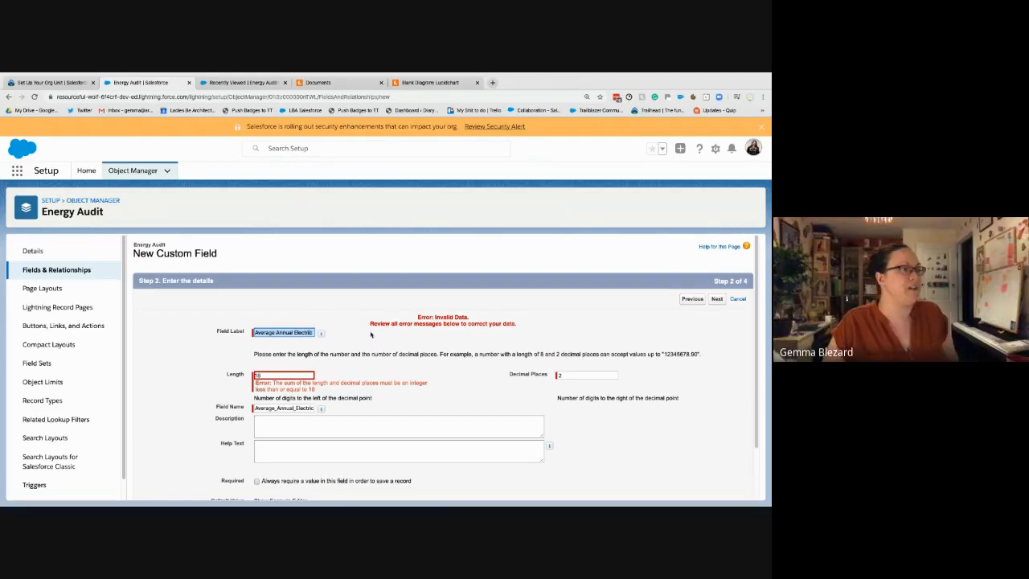
pyautogui.press('Tab')
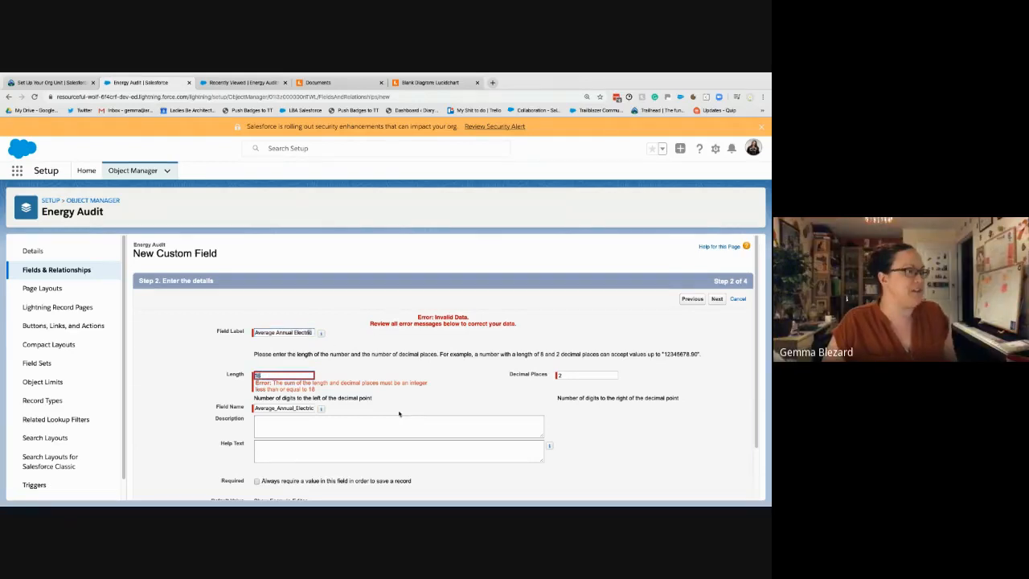
pyautogui.write('16')
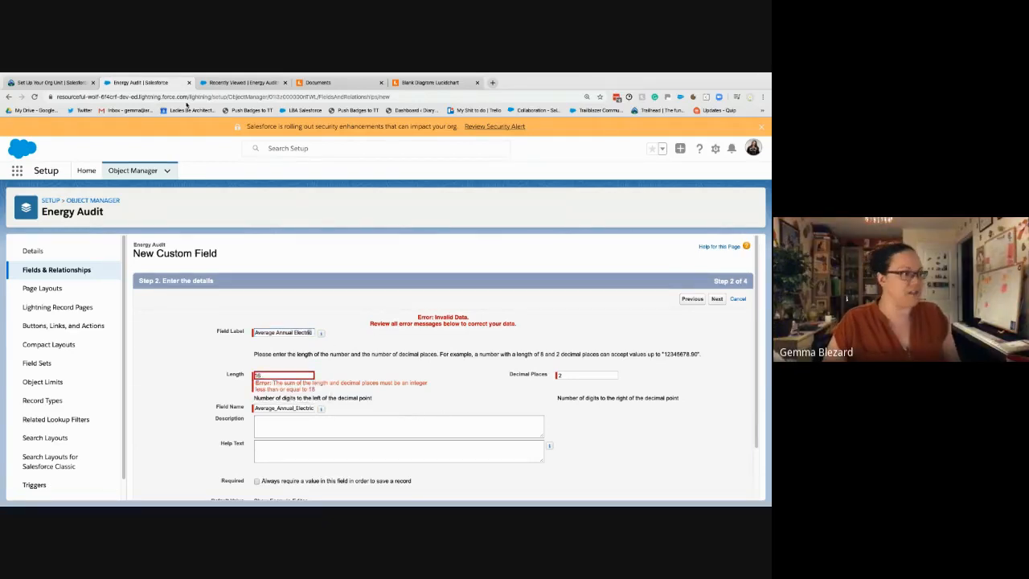
# Look up the currency field's help text in Trailhead and enter "Annual cost per square foot." as its help text in Salesforce
pyautogui.click(73, 83)
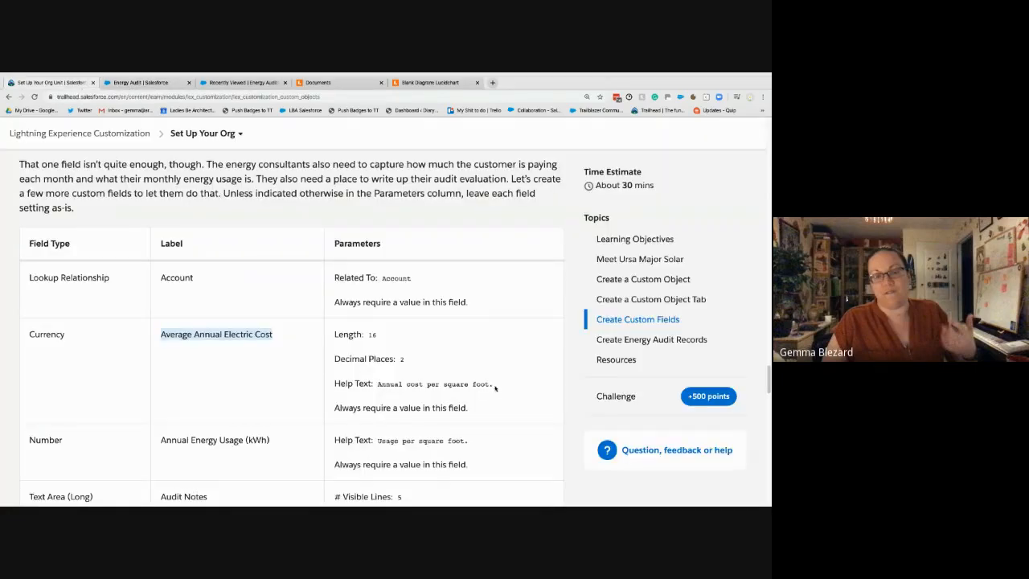
pyautogui.moveTo(452, 384); pyautogui.dragTo(376, 384)
pyautogui.click(389, 385)
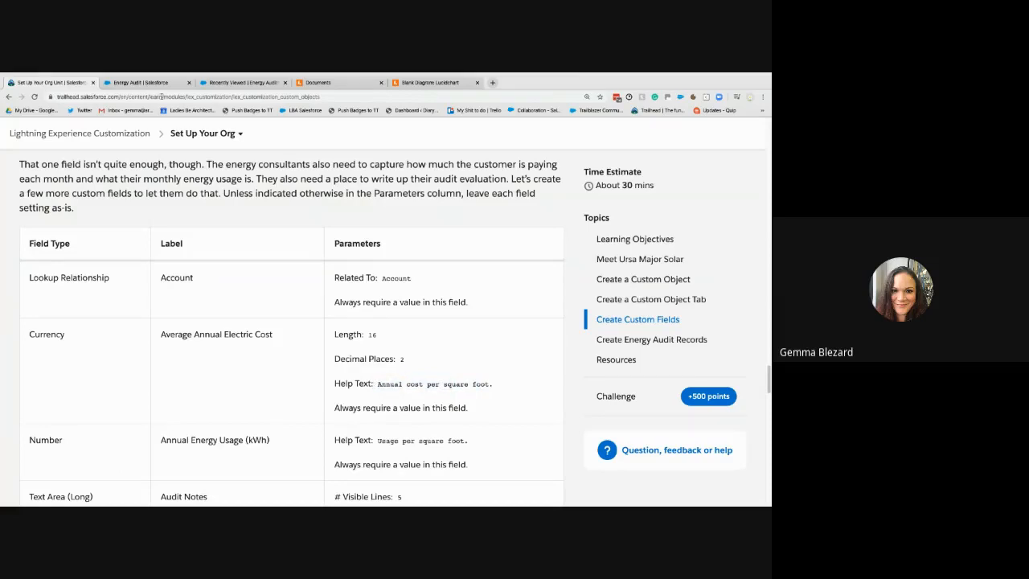
pyautogui.click(139, 83)
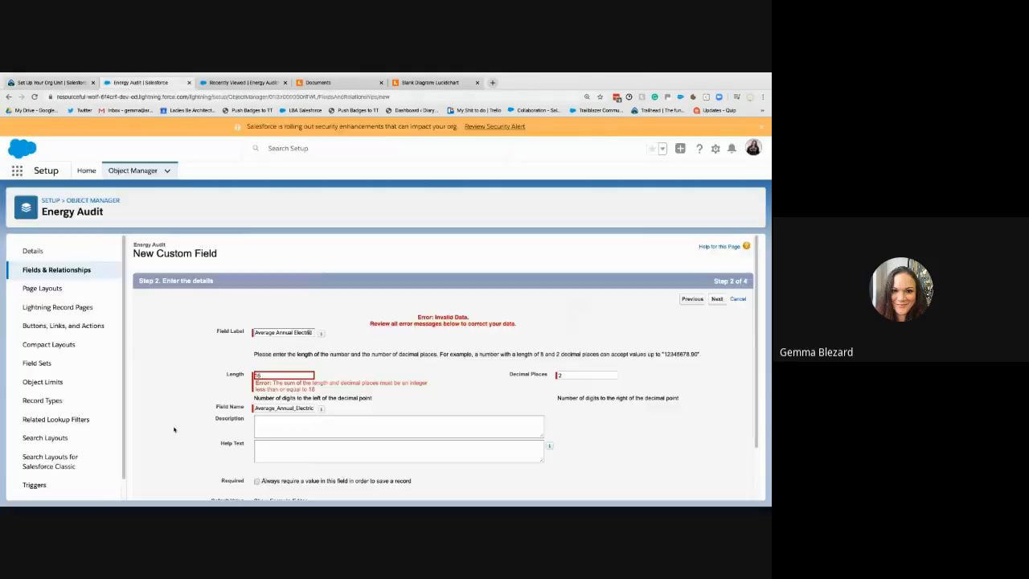
pyautogui.click(297, 448)
pyautogui.write('Annu')
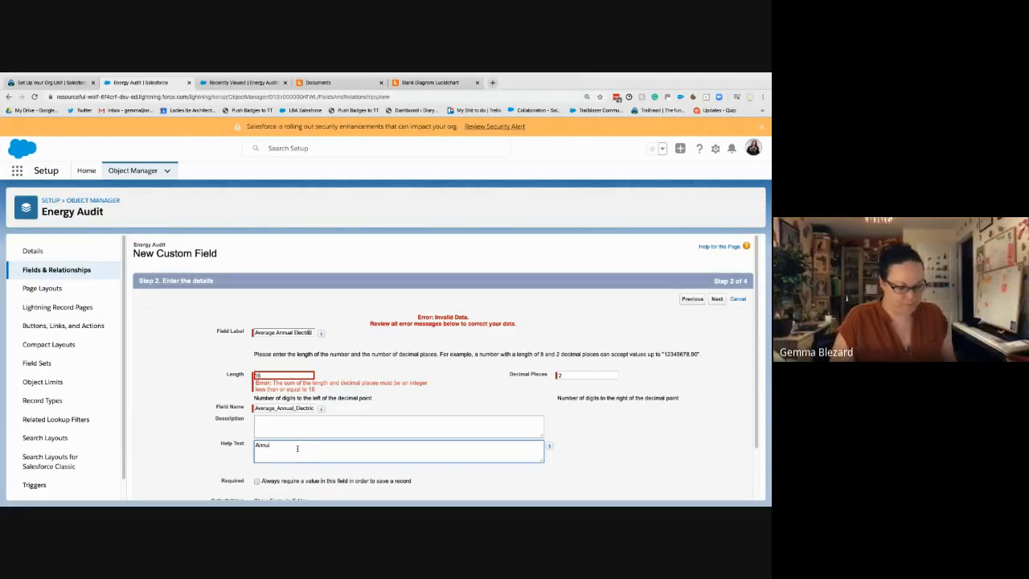
pyautogui.write('al cost per squar')
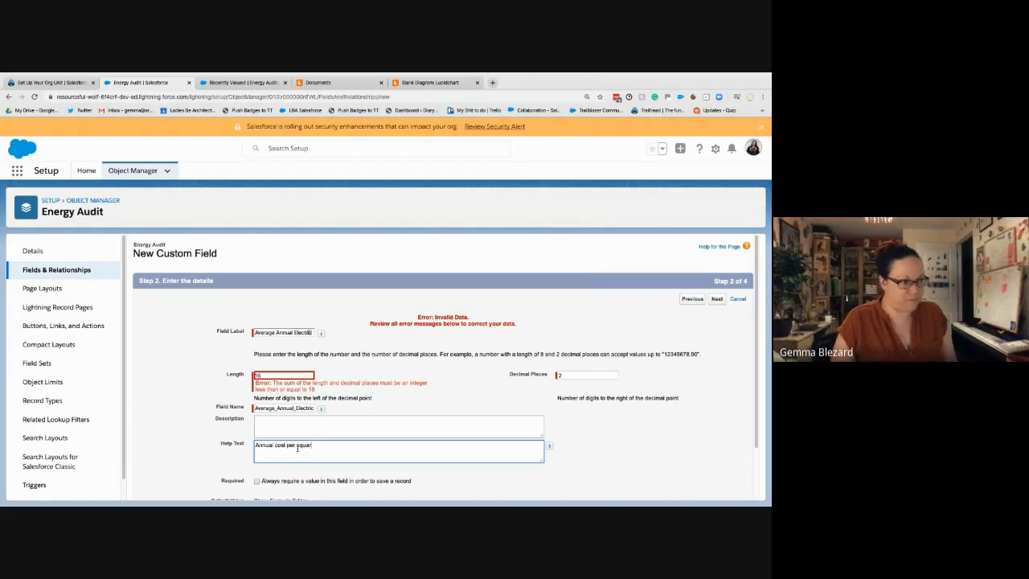
pyautogui.write('e foot.')
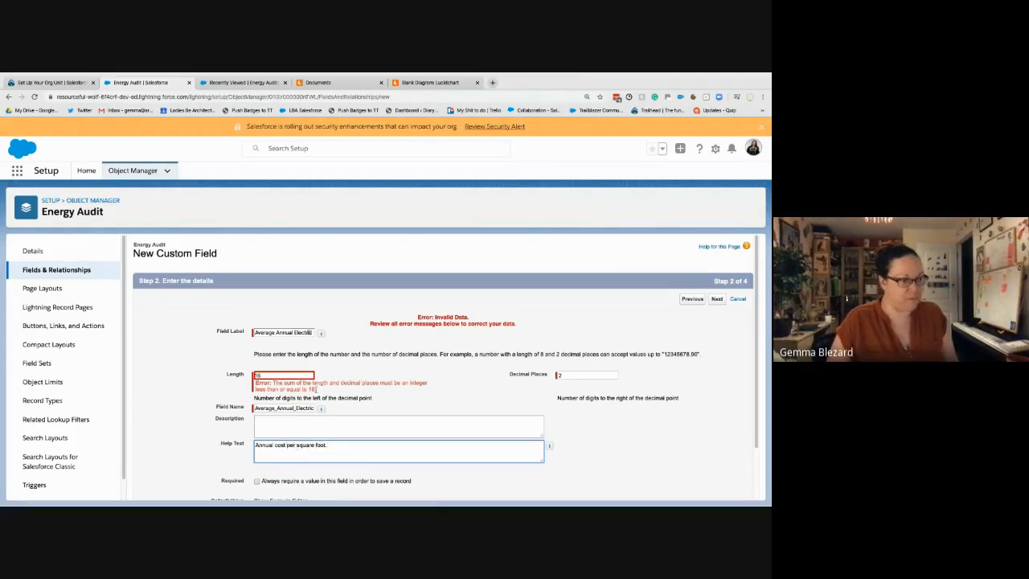
# Always require a value in the Average Annual Electric Cost field, keep the default security and page layout, and save it to start another field
pyautogui.scroll(-2, 314, 378)
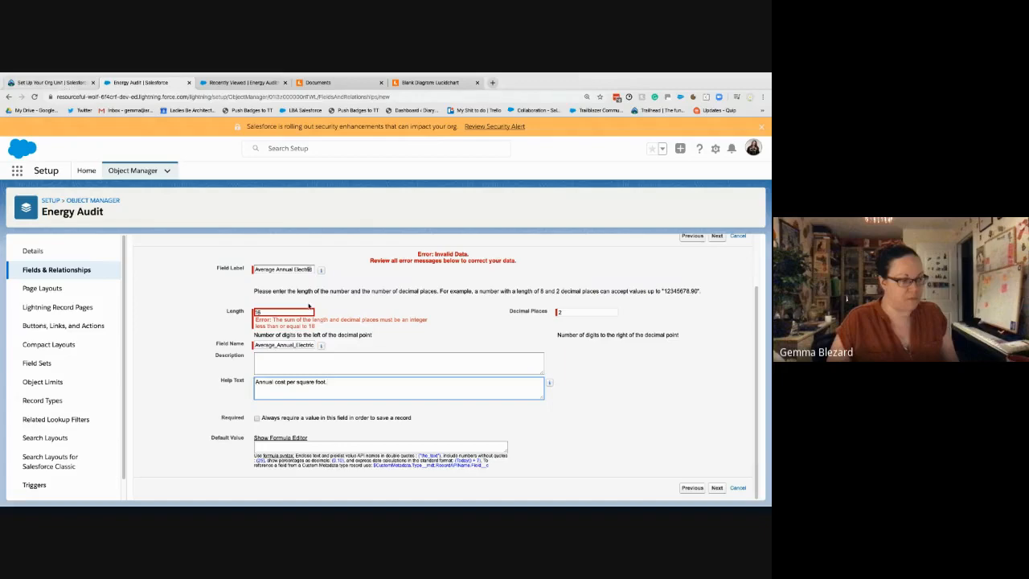
pyautogui.hotkey('ctrl', 'shift', 'Tab')
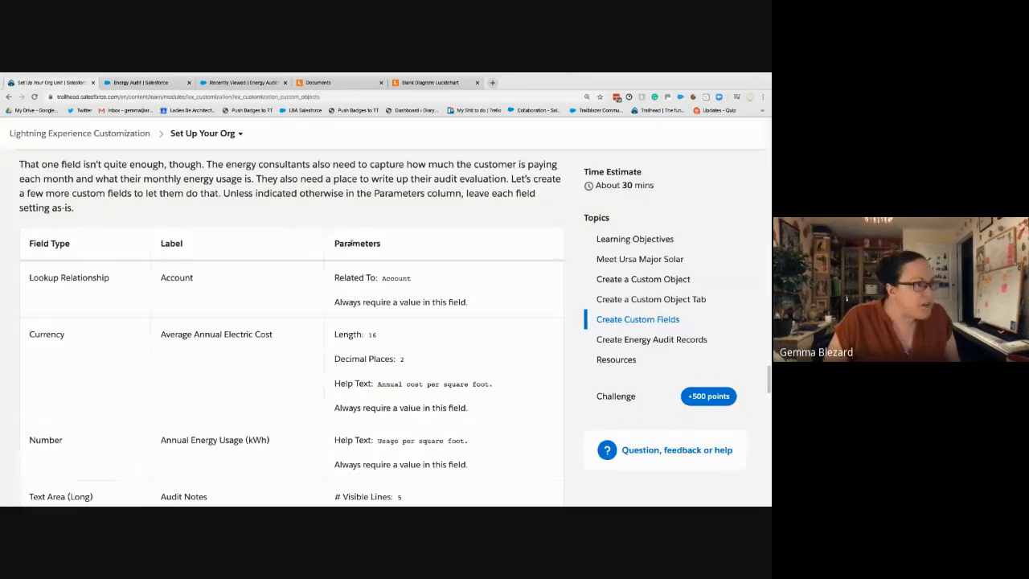
pyautogui.click(165, 83)
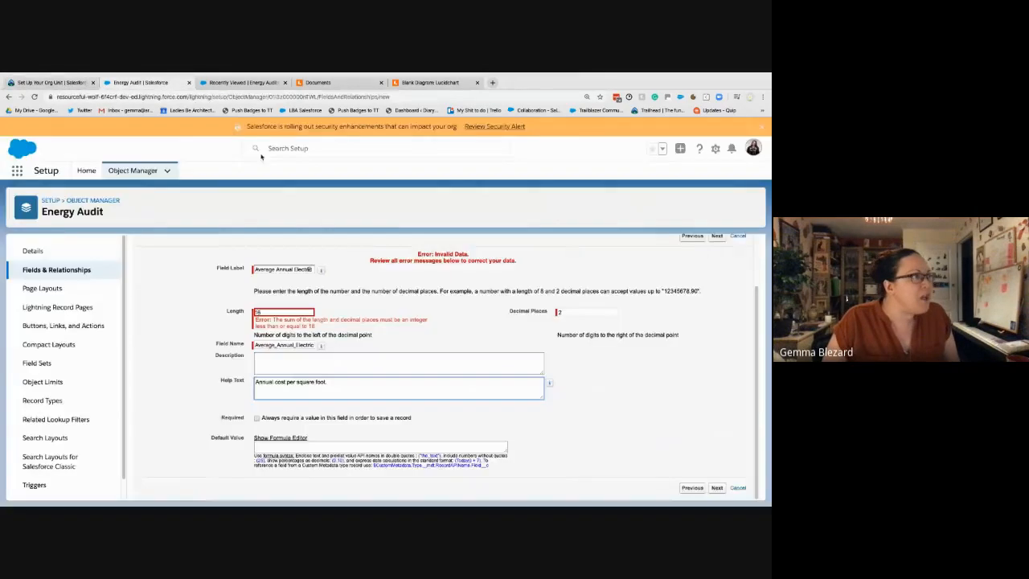
pyautogui.click(257, 418)
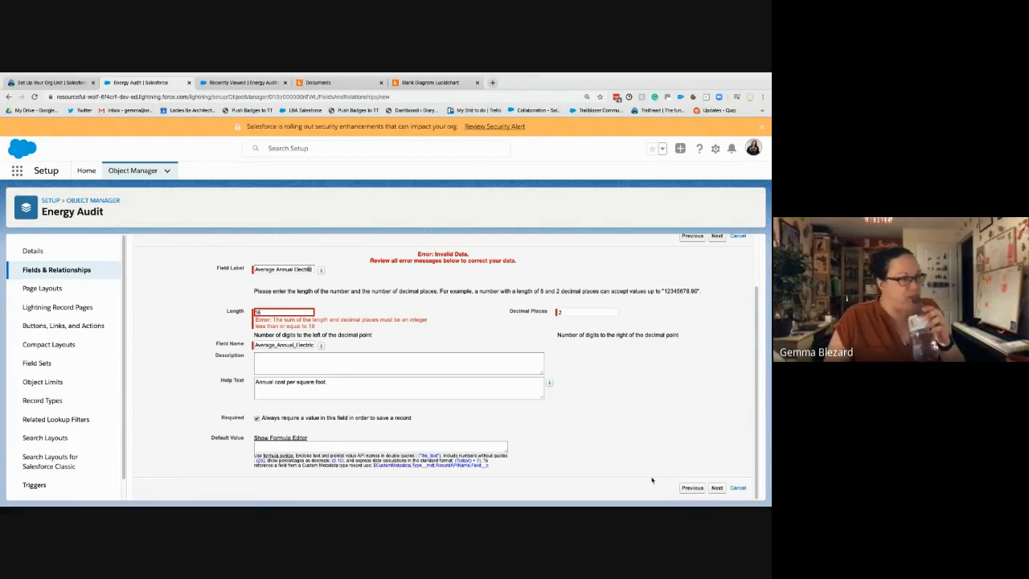
pyautogui.click(715, 489)
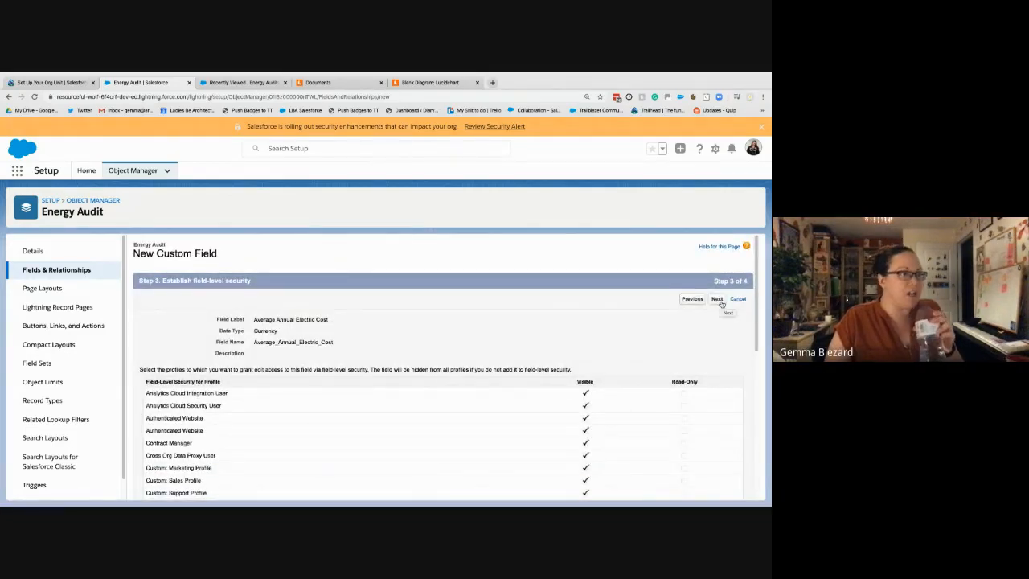
pyautogui.click(721, 302)
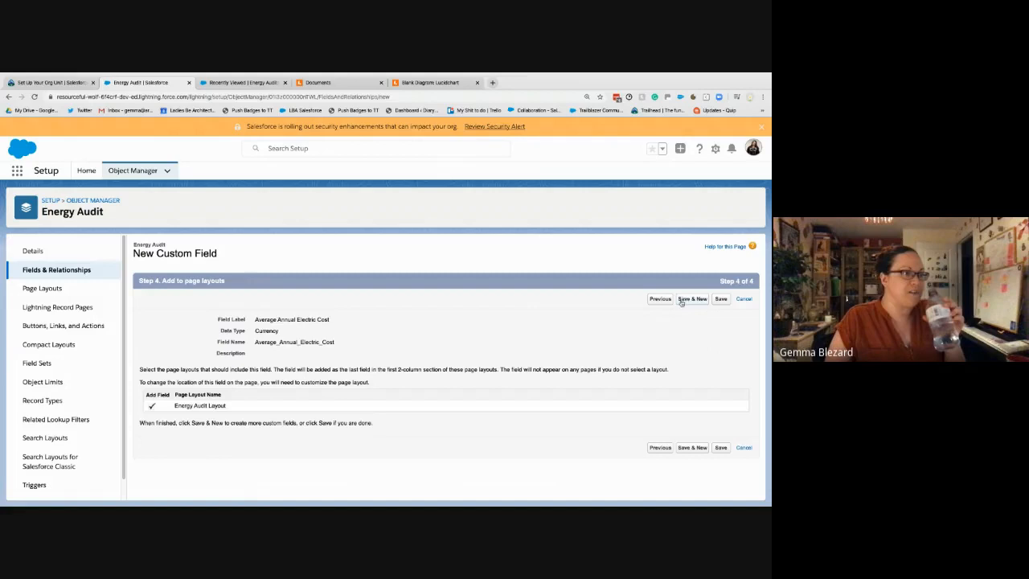
pyautogui.click(688, 300)
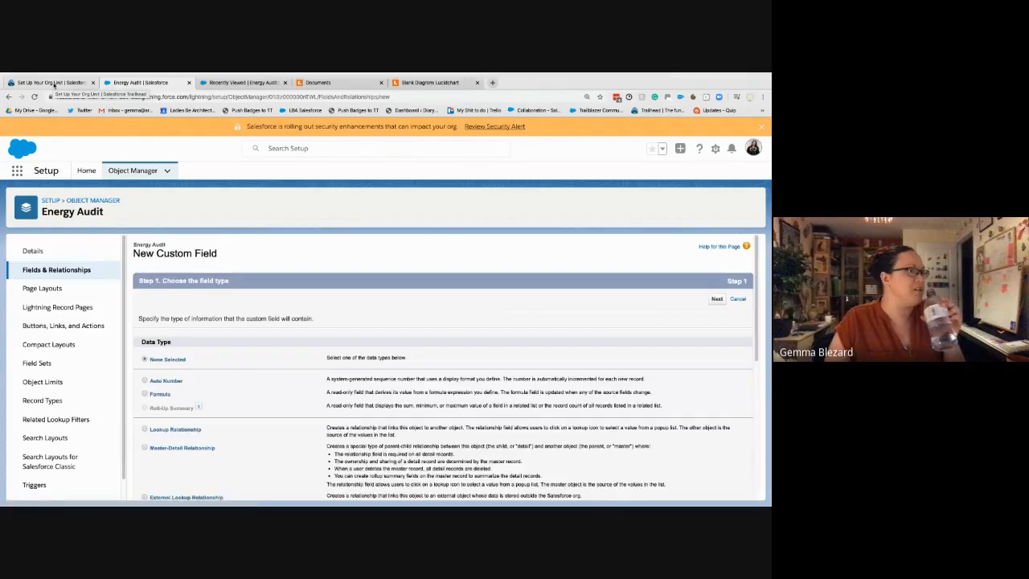
# Copy the Annual Energy Usage (kWh) label from the Trailhead field table and return to the new custom field in Salesforce
pyautogui.click(54, 84)
pyautogui.scroll(-2, 329, 271)
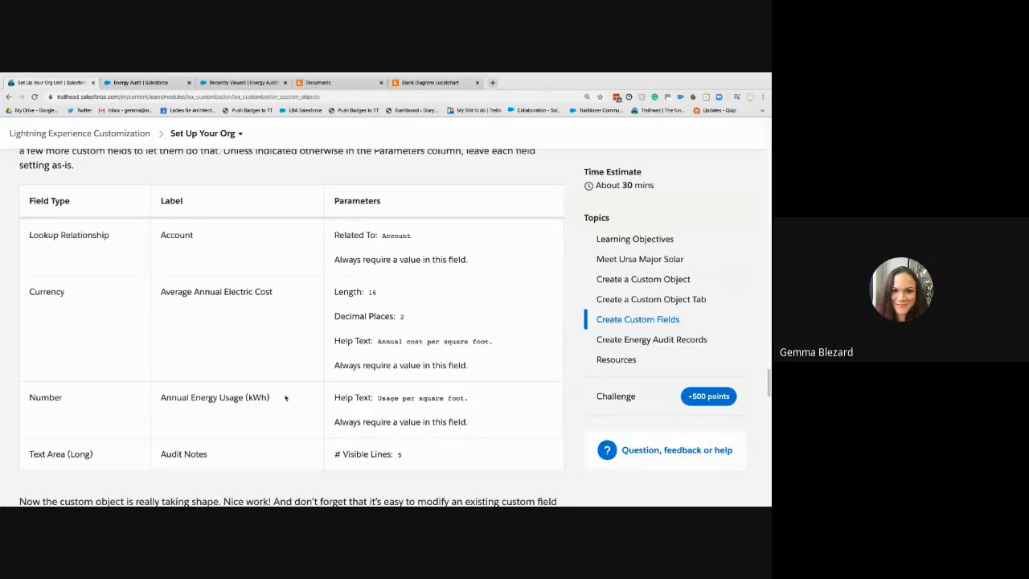
pyautogui.moveTo(283, 397); pyautogui.dragTo(161, 398)
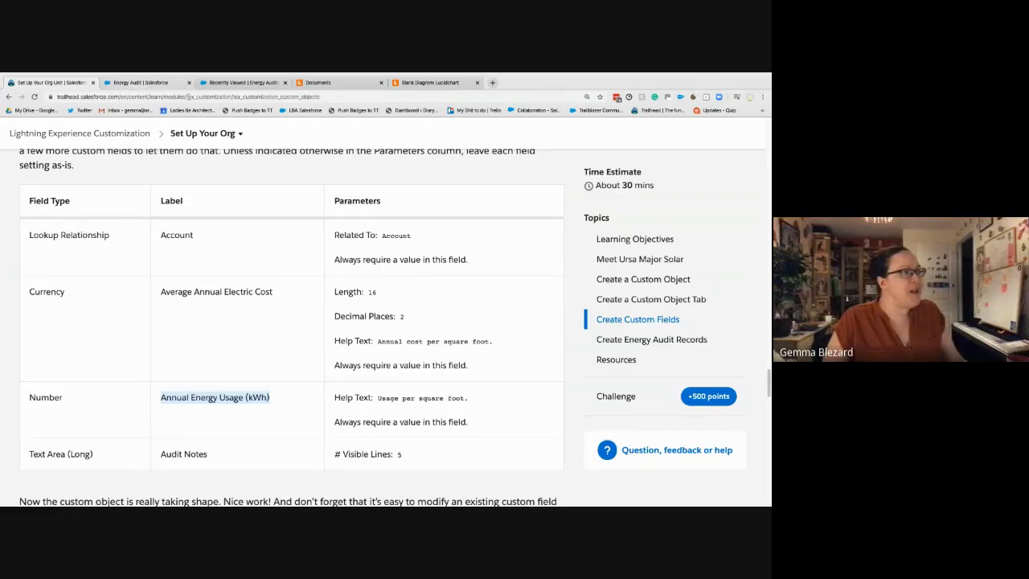
pyautogui.click(153, 87)
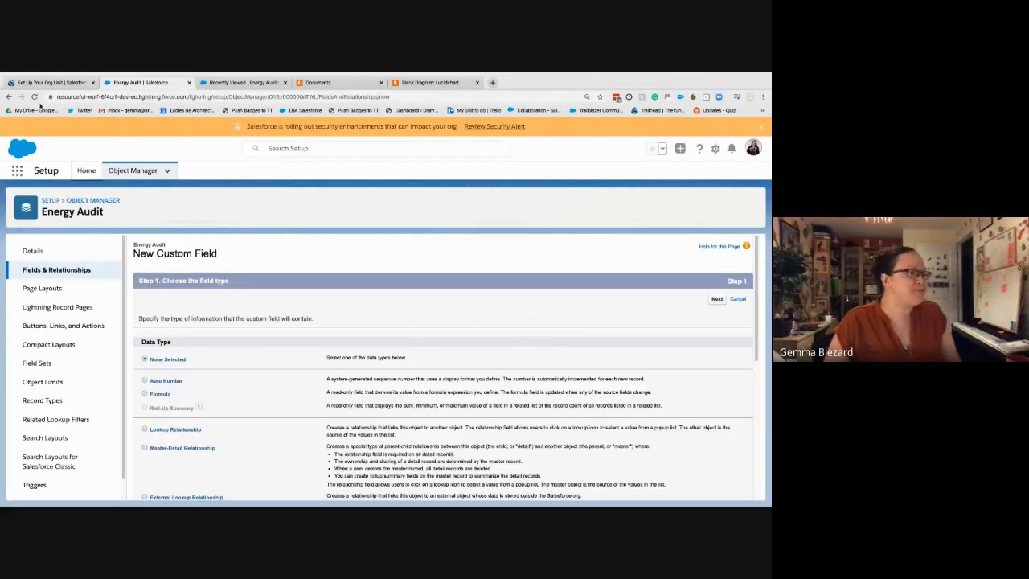
# Choose Number as the data type of the new Energy Audit field and continue to its details
pyautogui.scroll(-2, 234, 373)
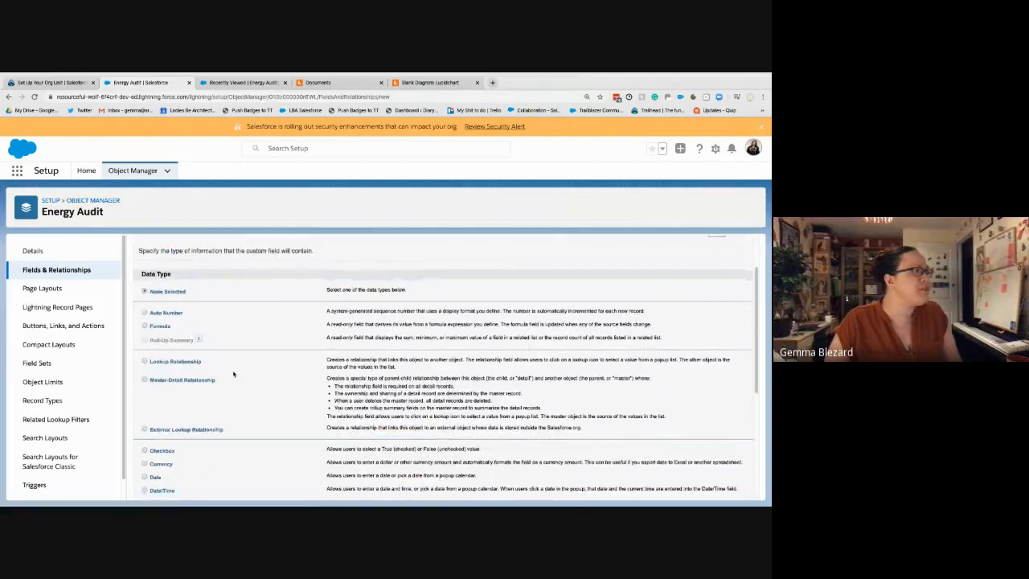
pyautogui.scroll(-1, 185, 438)
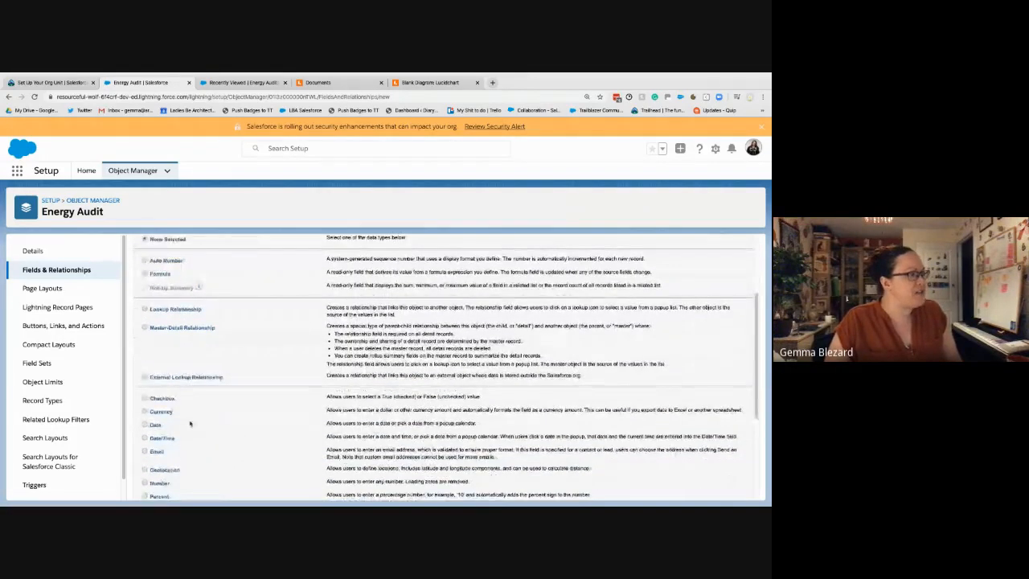
pyautogui.scroll(-1, 189, 423)
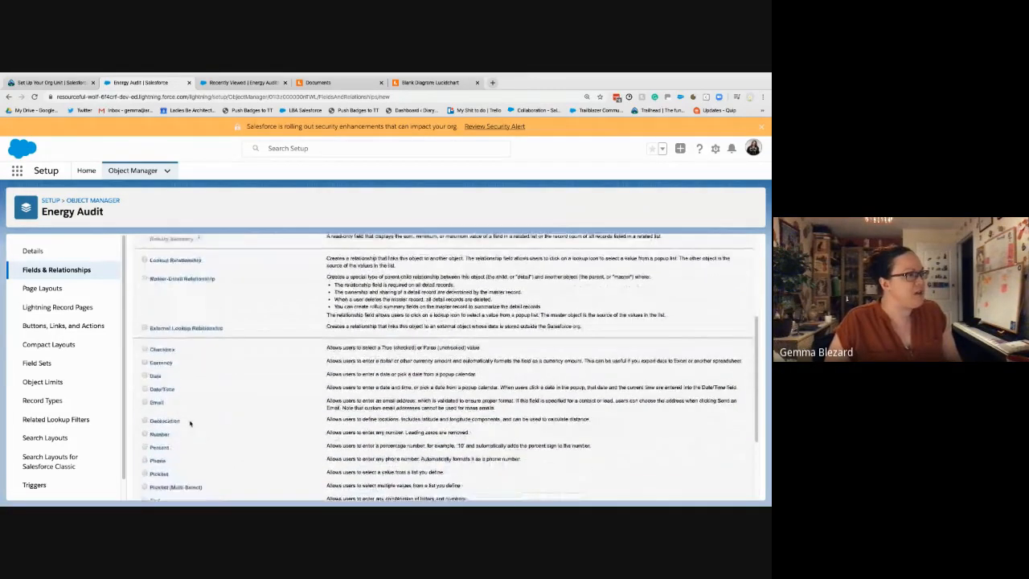
pyautogui.scroll(-1, 190, 423)
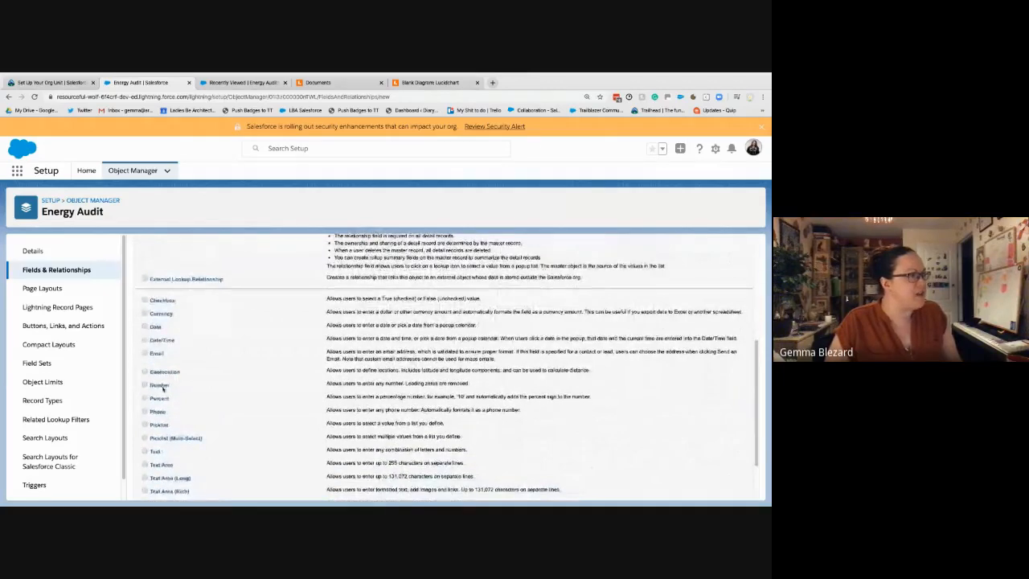
pyautogui.click(164, 385)
pyautogui.scroll(-1, 634, 457)
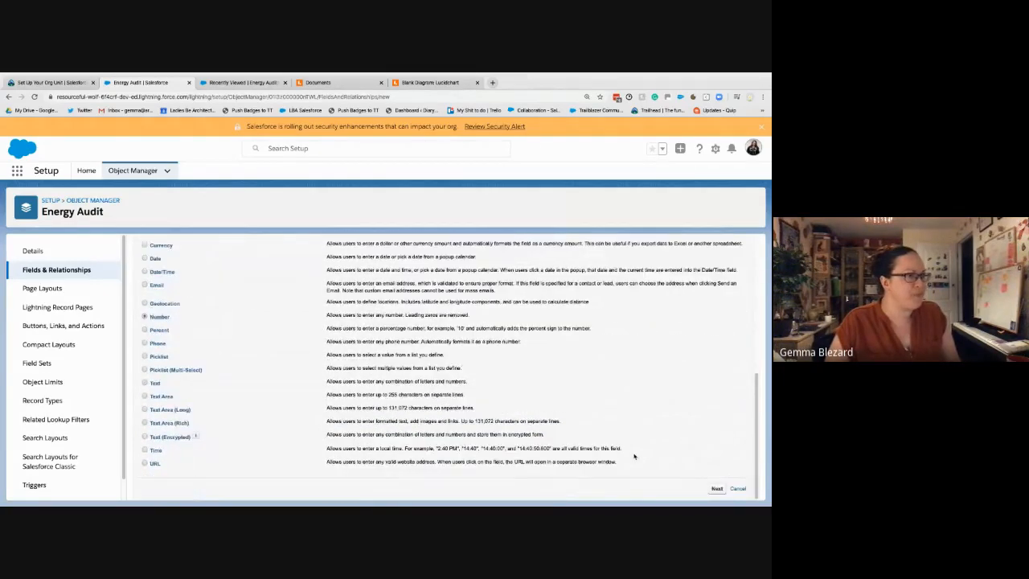
pyautogui.click(716, 488)
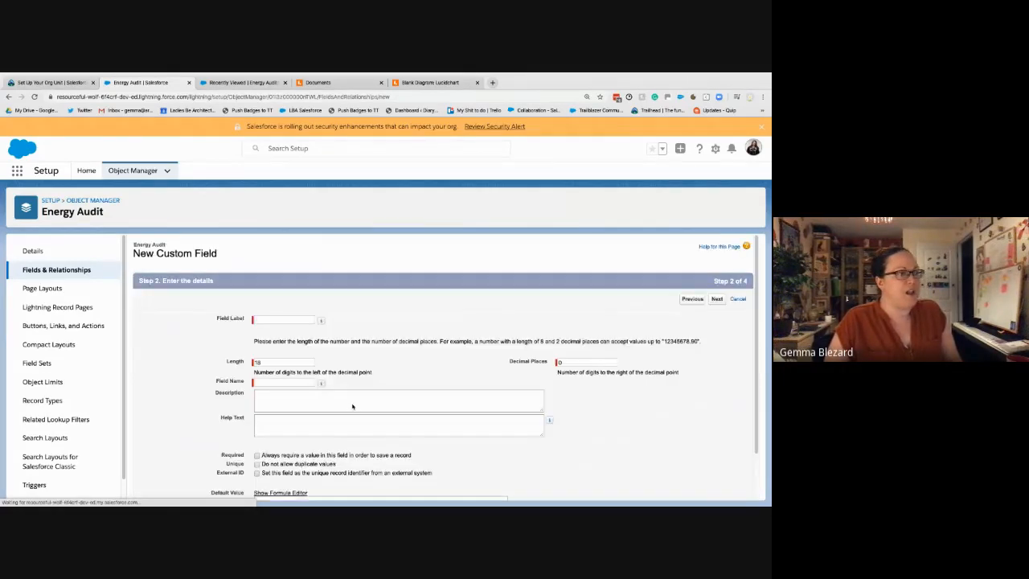
# Enter "Annual Energy Usage (kWh)" as the label of the new Number field and let its field name fill in
pyautogui.click(301, 319)
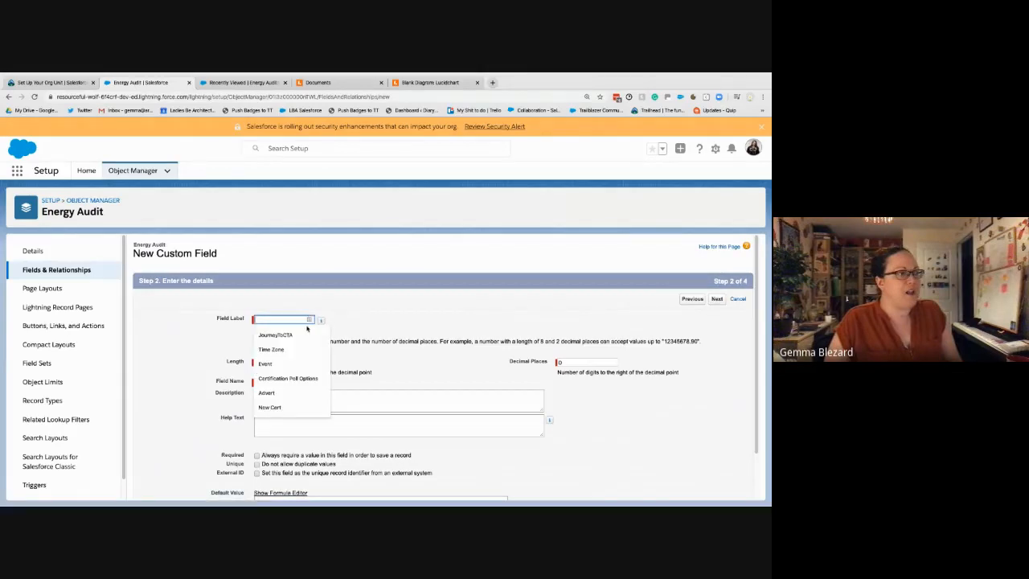
pyautogui.click(308, 328)
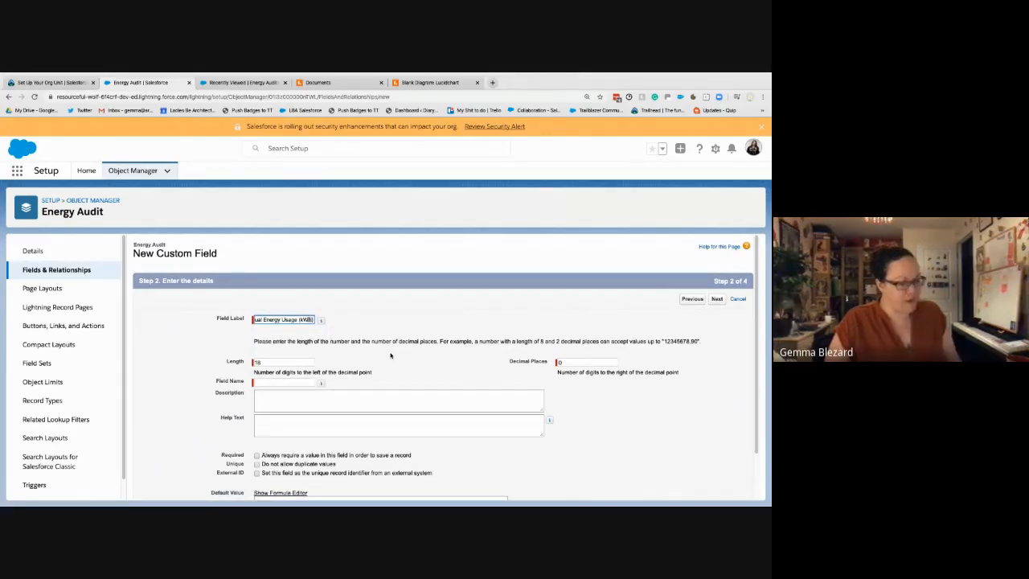
pyautogui.press('Tab')
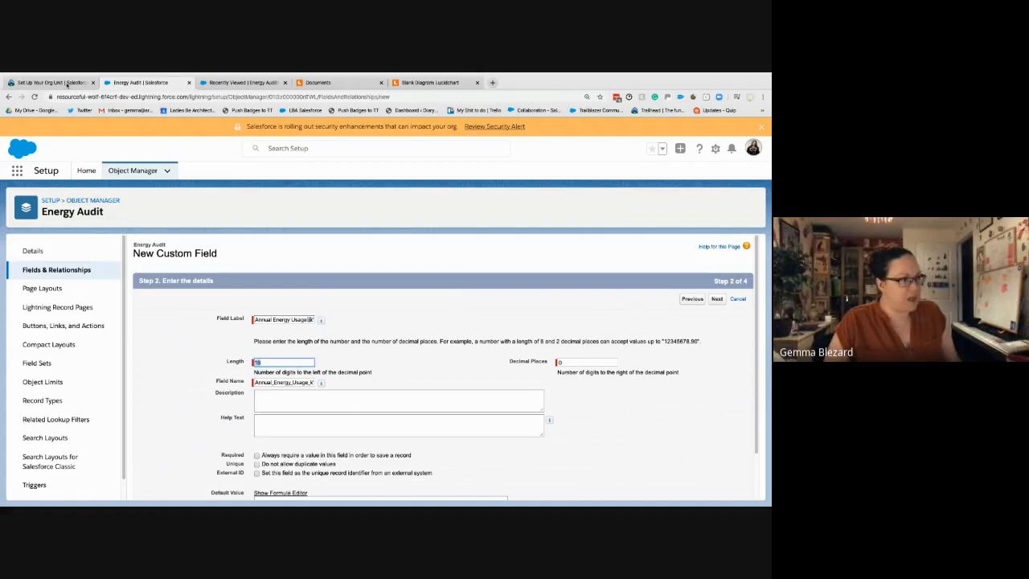
# Look up the Number field's help text in Trailhead and enter "Usage per square foot" as its help text in Salesforce
pyautogui.click(62, 84)
pyautogui.rightClick(61, 84)
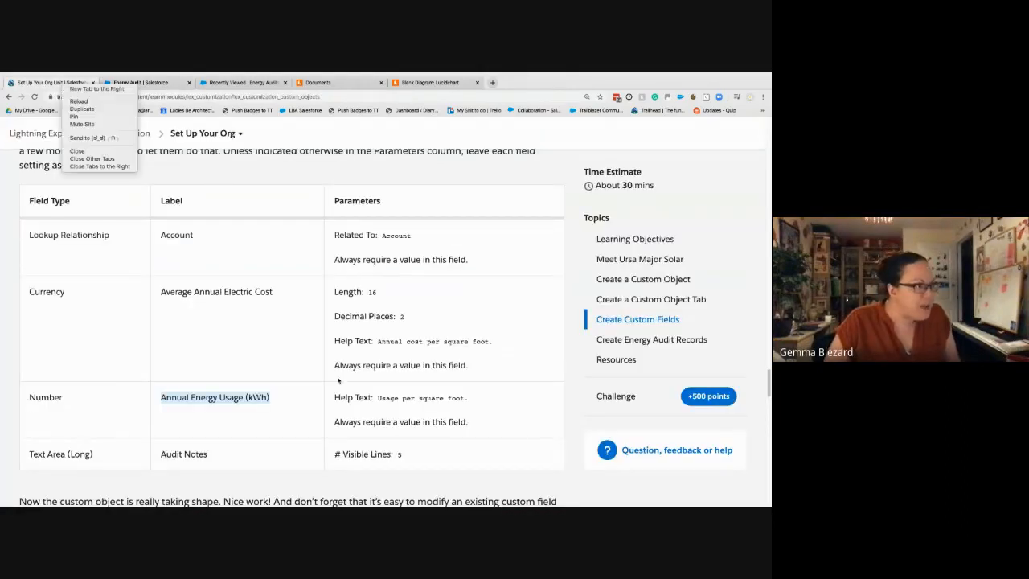
pyautogui.press('Escape')
pyautogui.moveTo(427, 398); pyautogui.dragTo(386, 397)
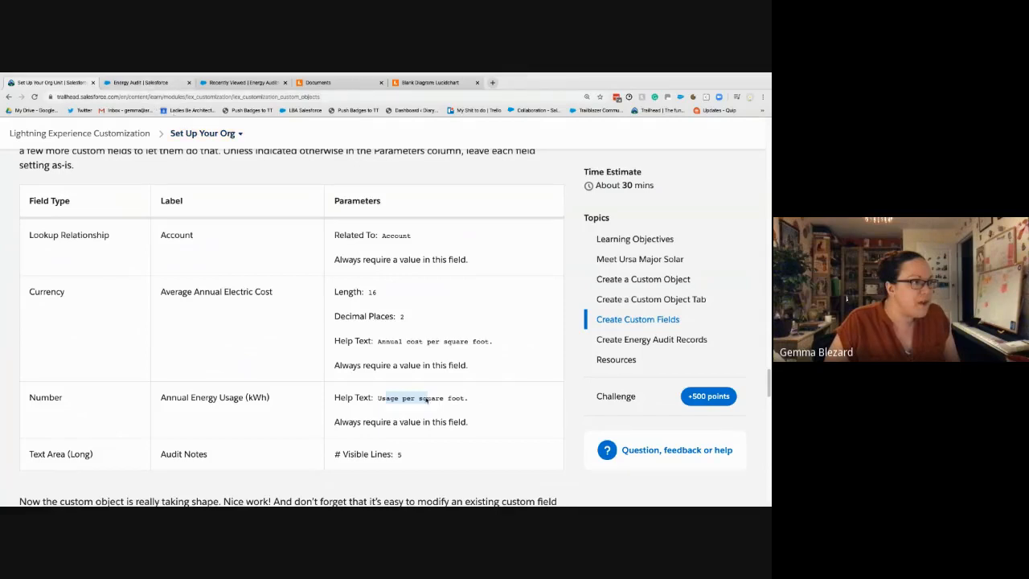
pyautogui.click(141, 83)
pyautogui.click(320, 415)
pyautogui.write('Usage per')
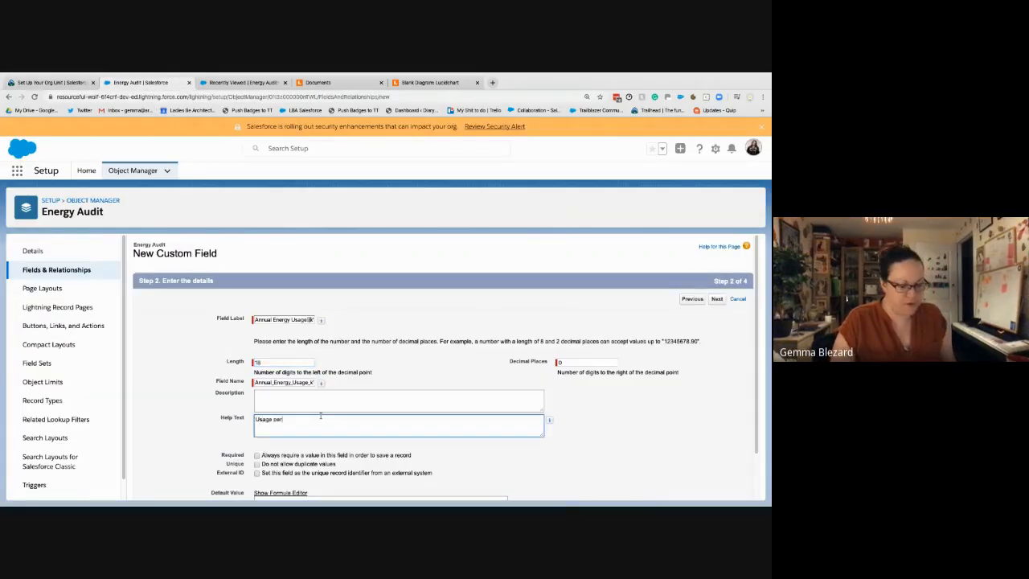
pyautogui.write(' square foot')
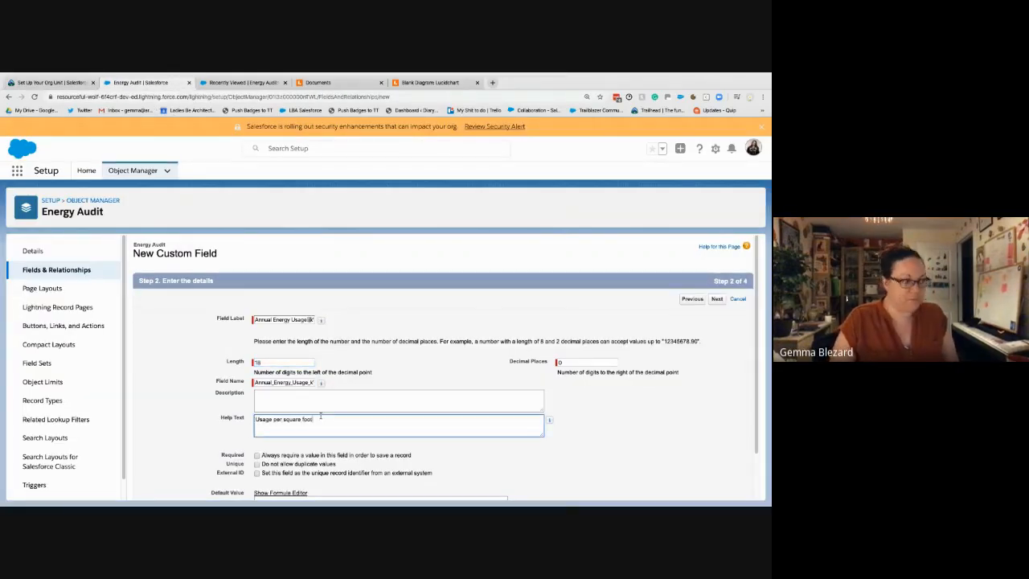
pyautogui.press('Tab')
pyautogui.scroll(-2, 313, 398)
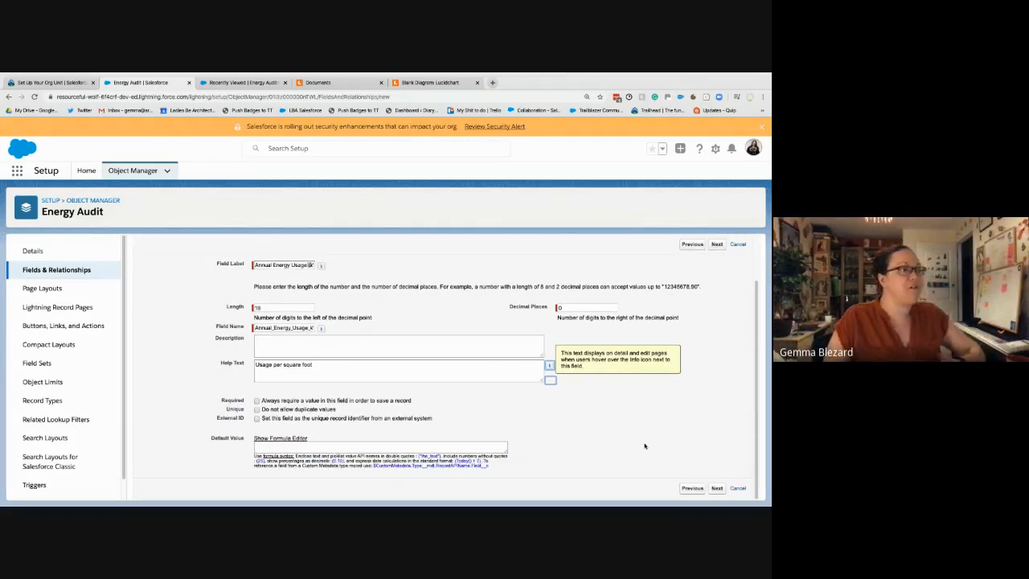
# Always require a value in the Annual Energy Usage field, keep the default security and page layout, and save it to start another field
pyautogui.click(51, 83)
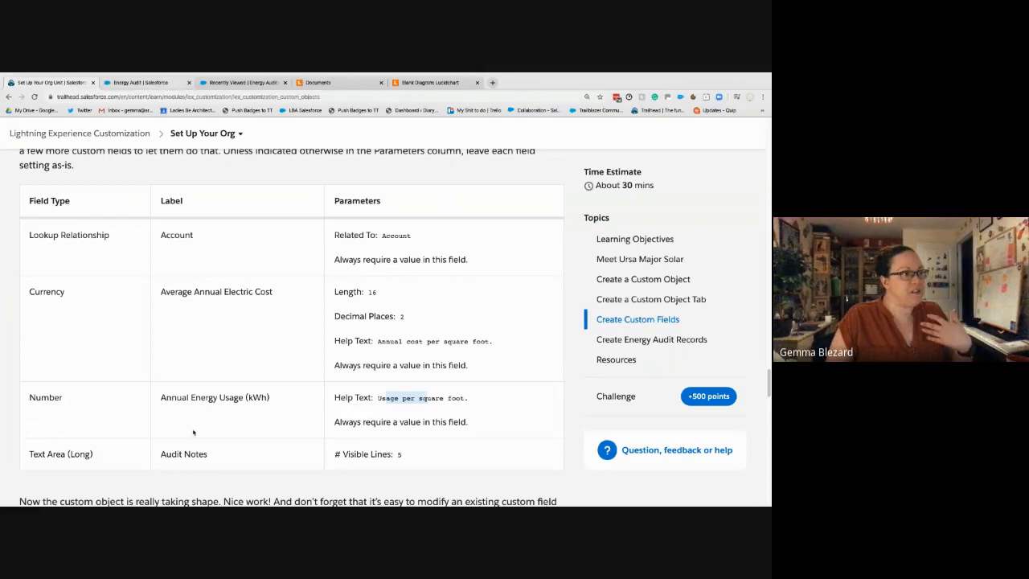
pyautogui.click(141, 83)
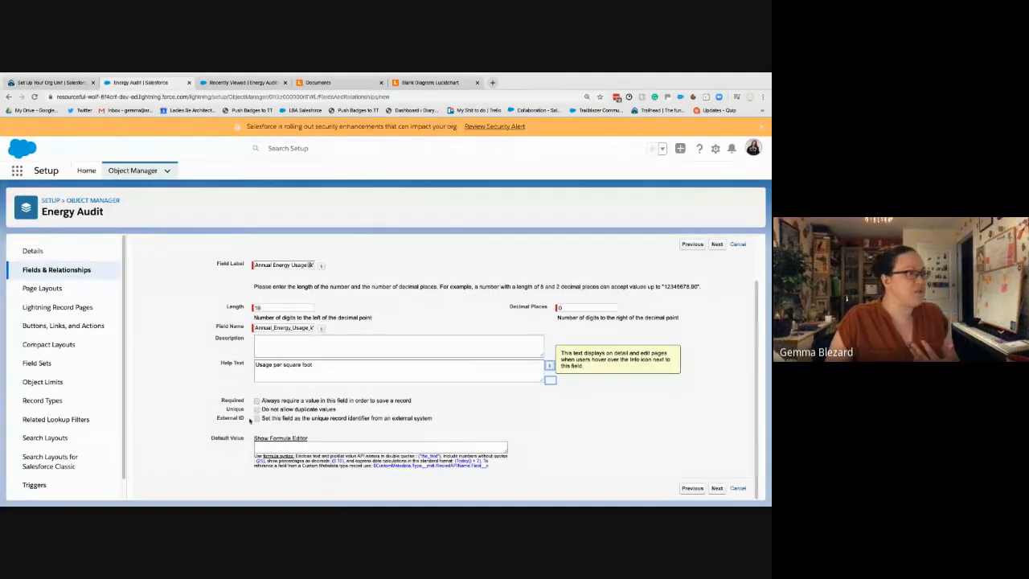
pyautogui.click(256, 401)
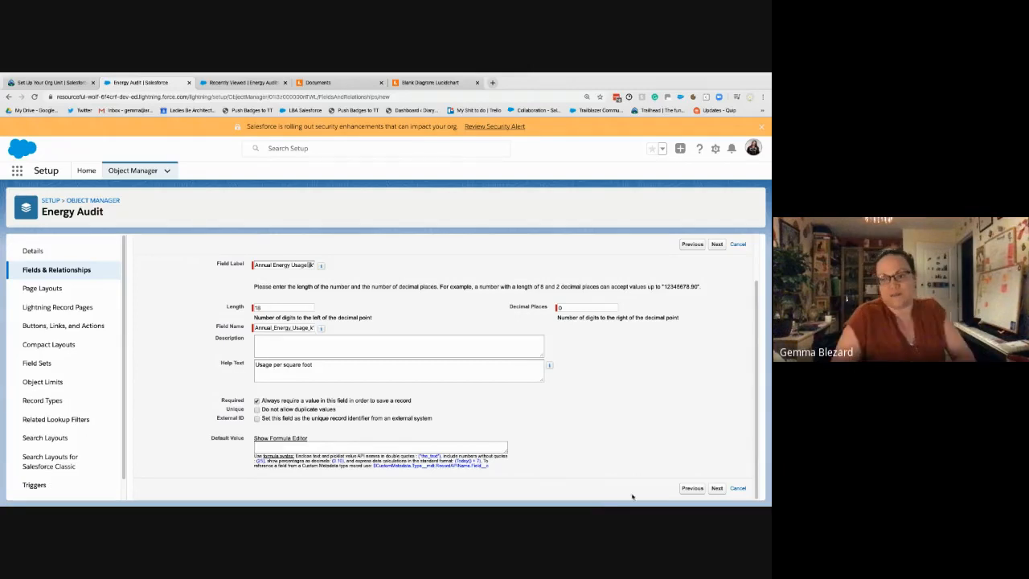
pyautogui.click(717, 488)
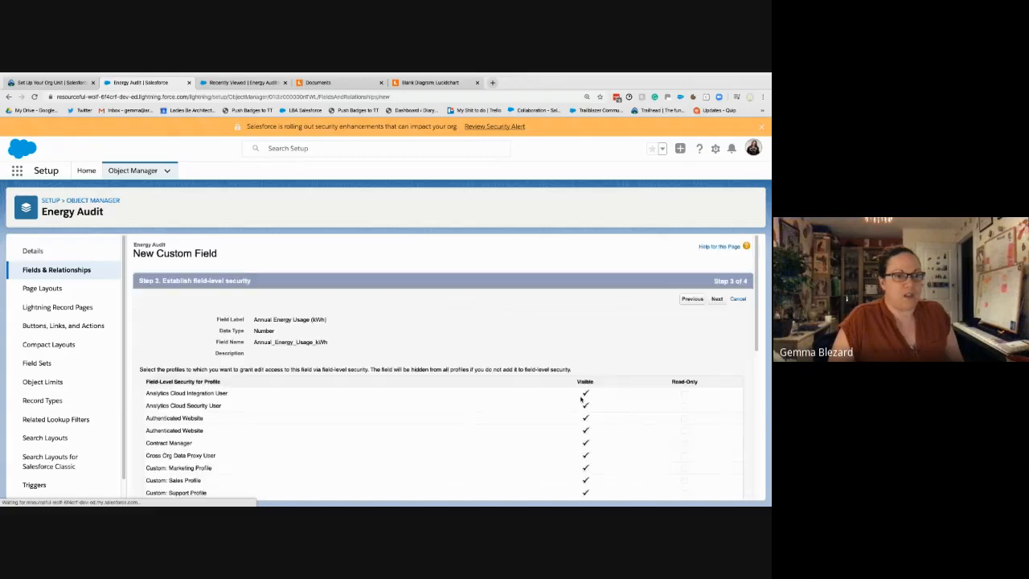
pyautogui.click(717, 299)
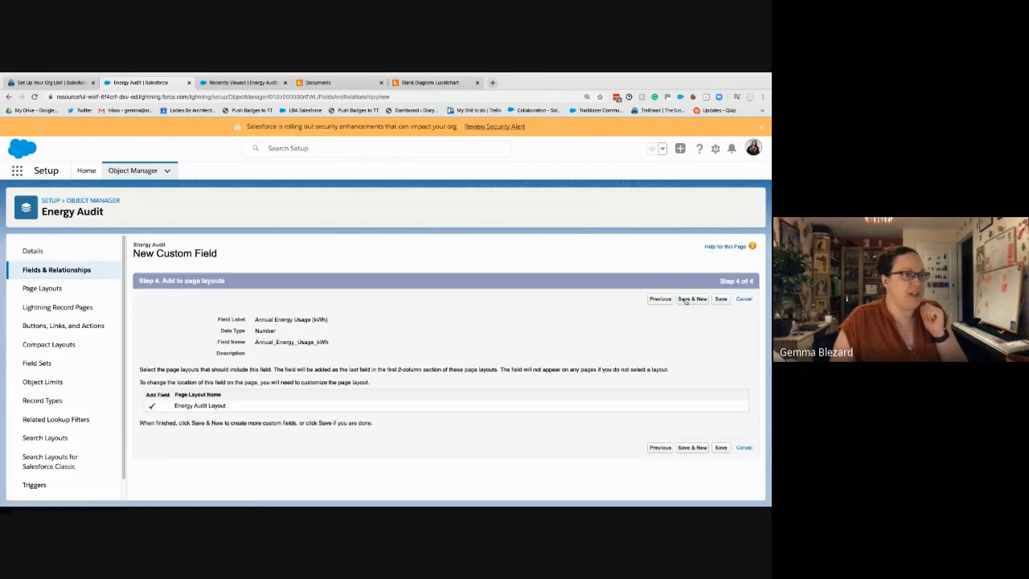
pyautogui.click(688, 300)
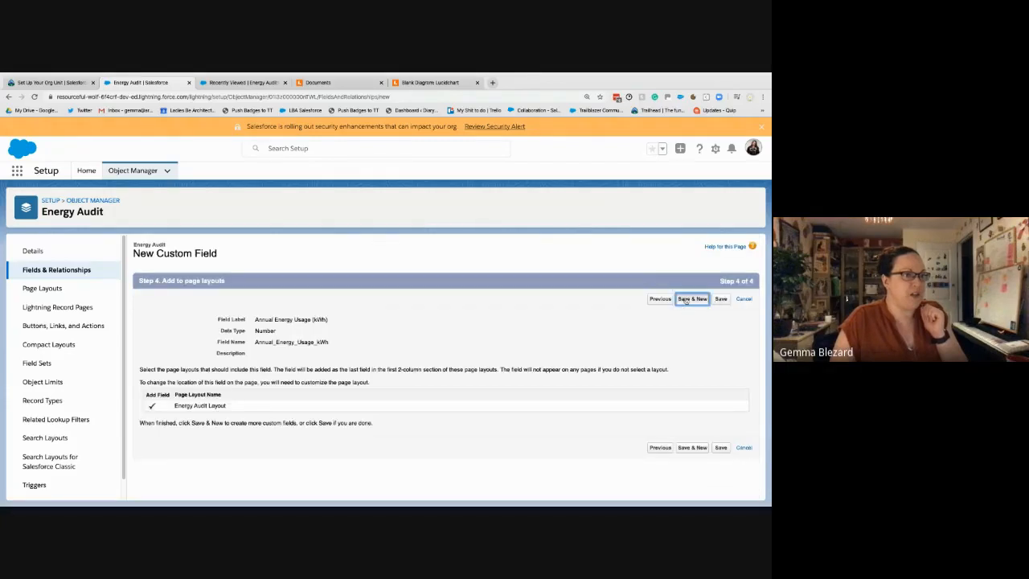
# Copy the Audit Notes label from the Trailhead field table and return to the new custom field in Salesforce
pyautogui.click(45, 82)
pyautogui.click(115, 456)
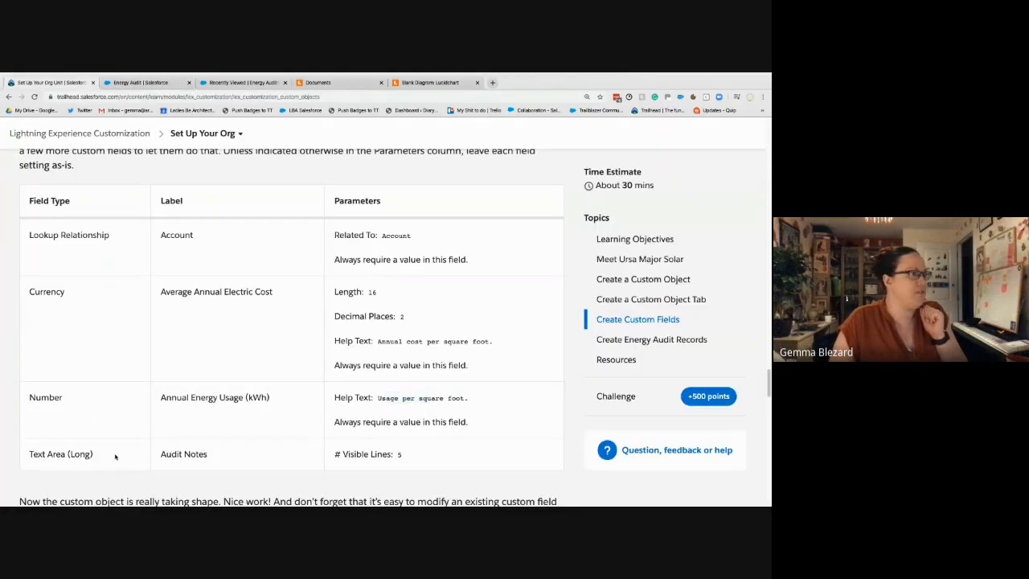
pyautogui.moveTo(208, 454); pyautogui.dragTo(158, 455)
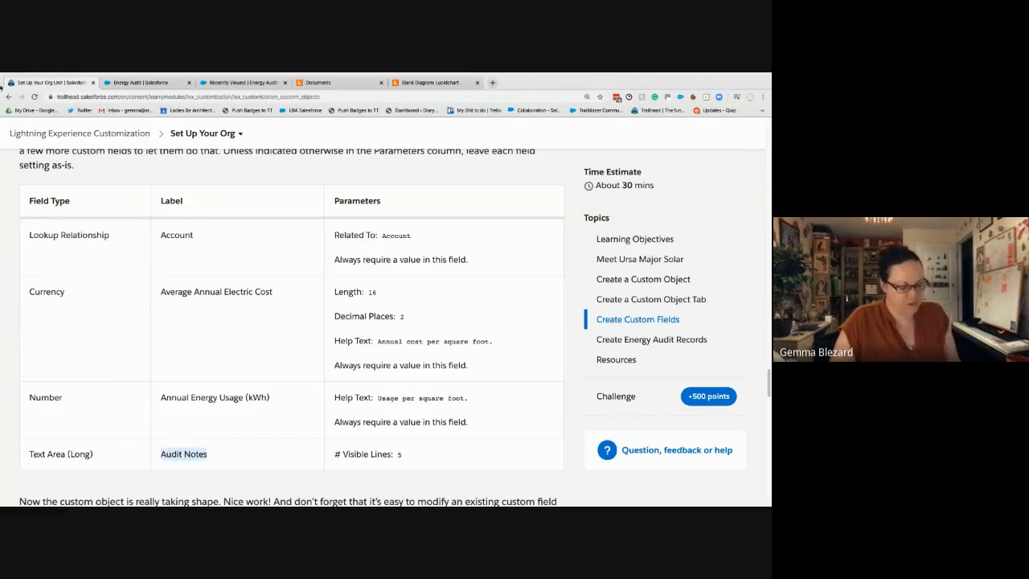
pyautogui.click(137, 82)
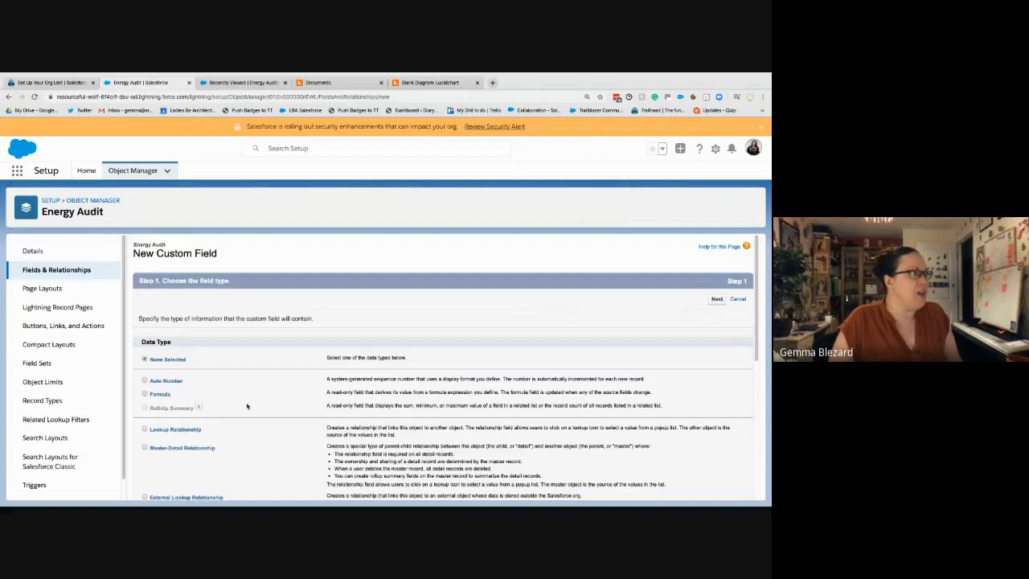
# Choose Text Area (Long) as the new field's data type, checking it against the Trailhead table, and continue to its details
pyautogui.scroll(-10, 246, 406)
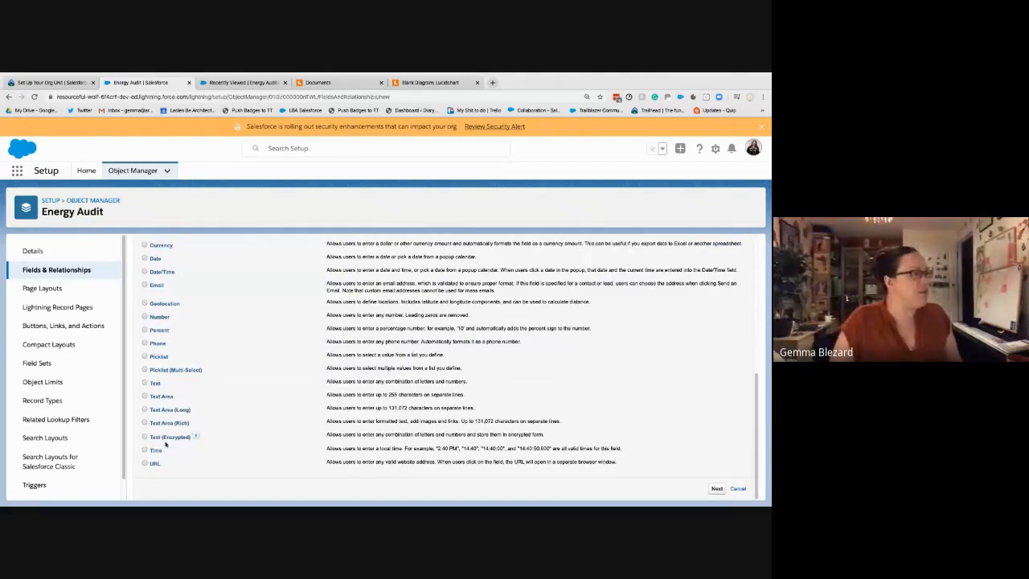
pyautogui.click(148, 384)
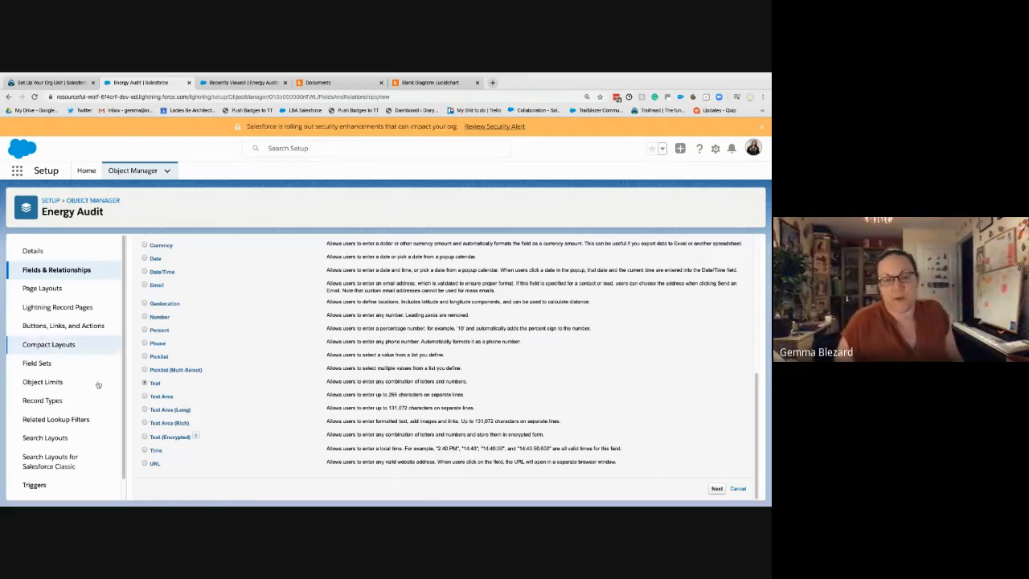
pyautogui.click(161, 398)
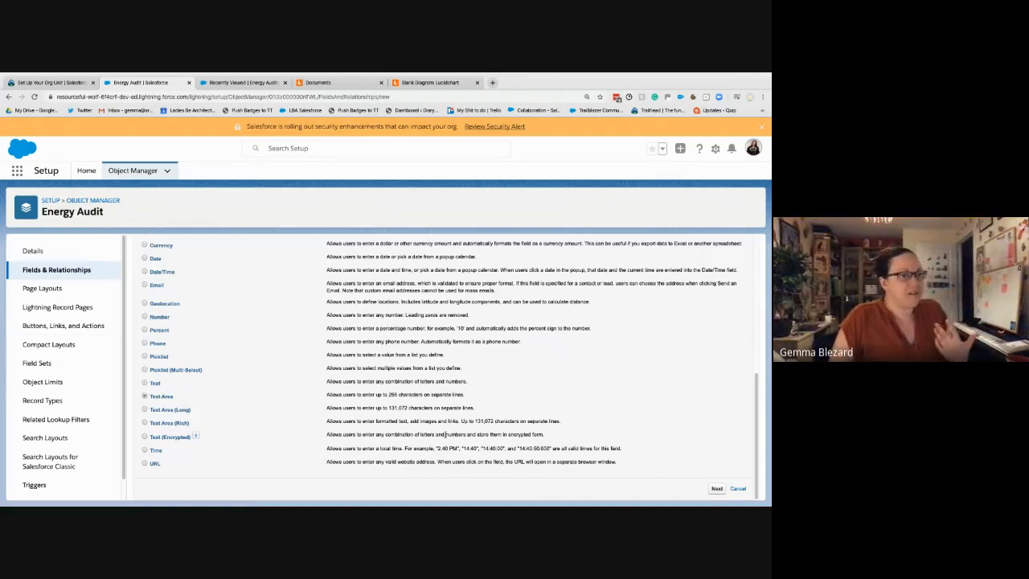
pyautogui.click(157, 398)
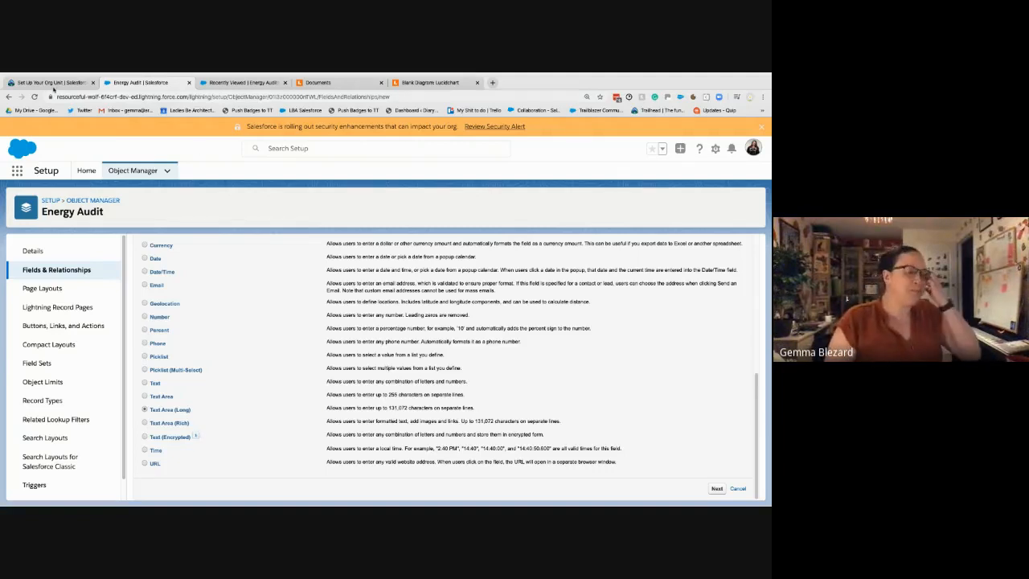
pyautogui.click(59, 83)
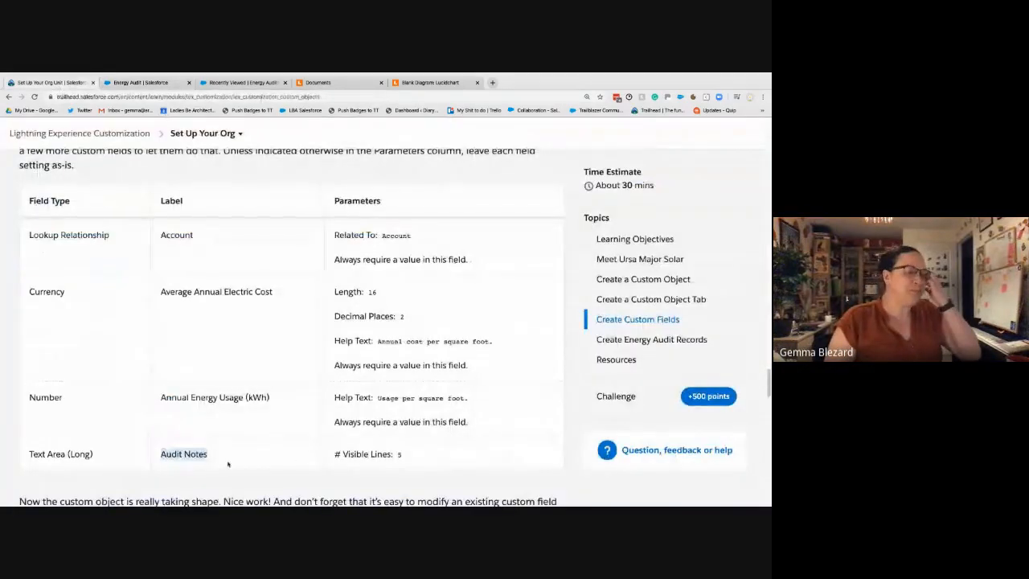
pyautogui.click(146, 84)
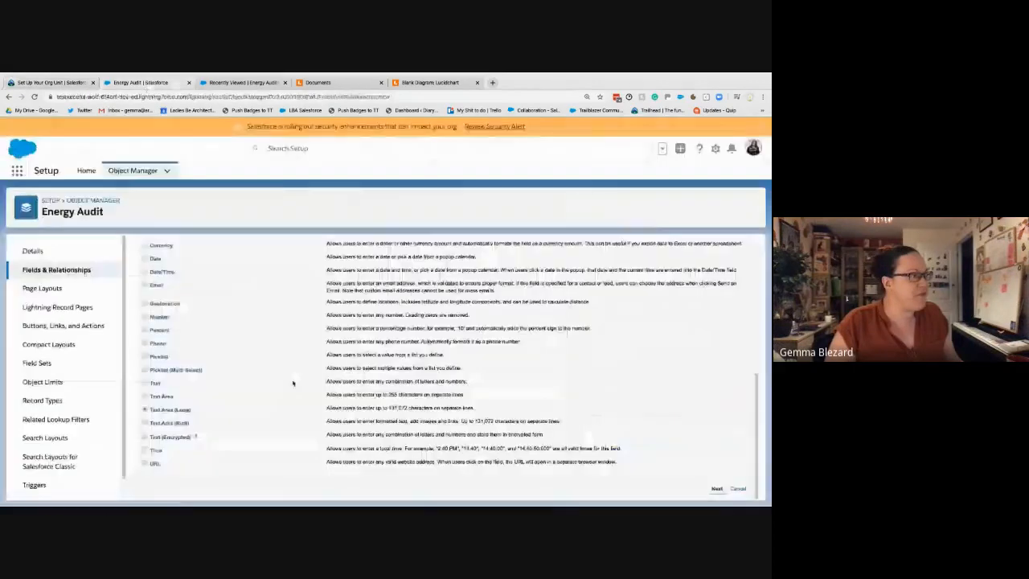
pyautogui.click(716, 488)
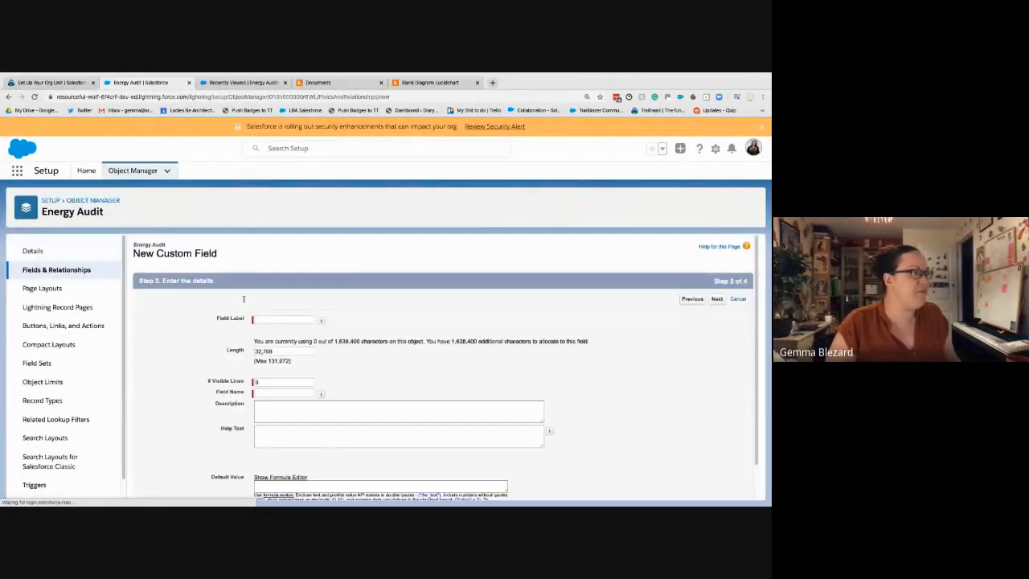
# Label the long text area field "Audit Notes" and set its visible lines to 5, as listed in Trailhead
pyautogui.click(264, 321)
pyautogui.write('Audit Notes')
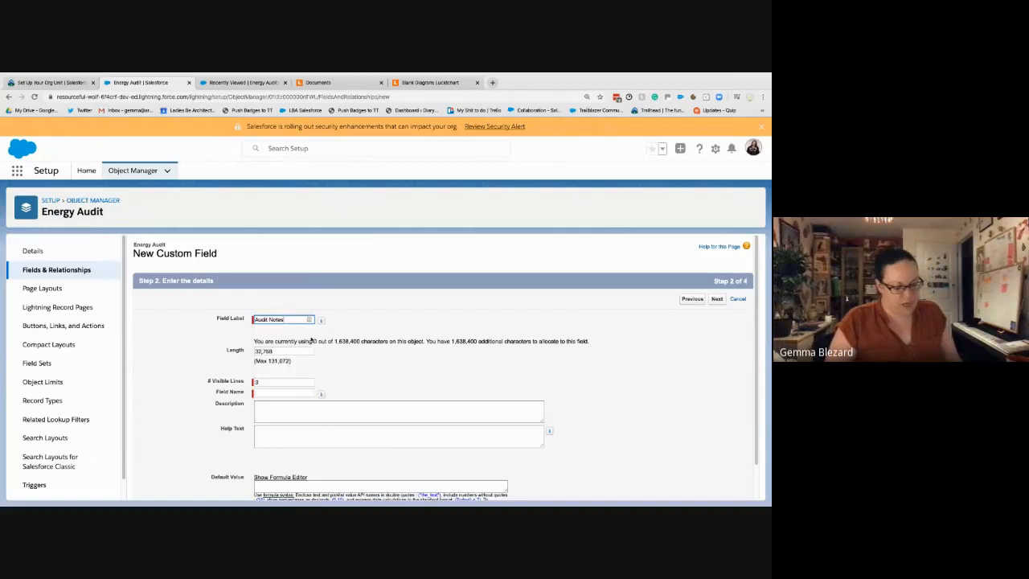
pyautogui.press('Tab')
pyautogui.press('Tab')
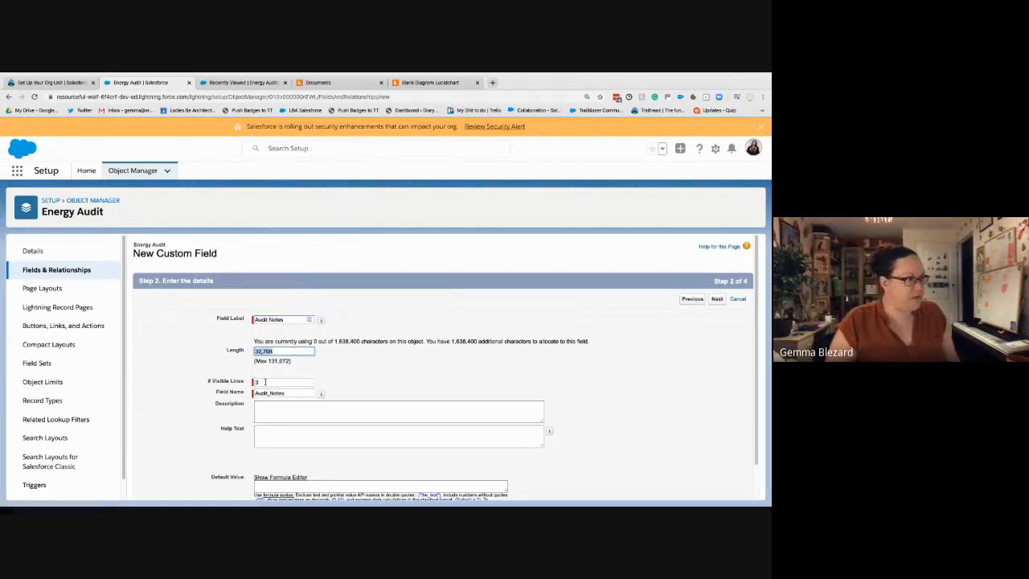
pyautogui.press('Tab')
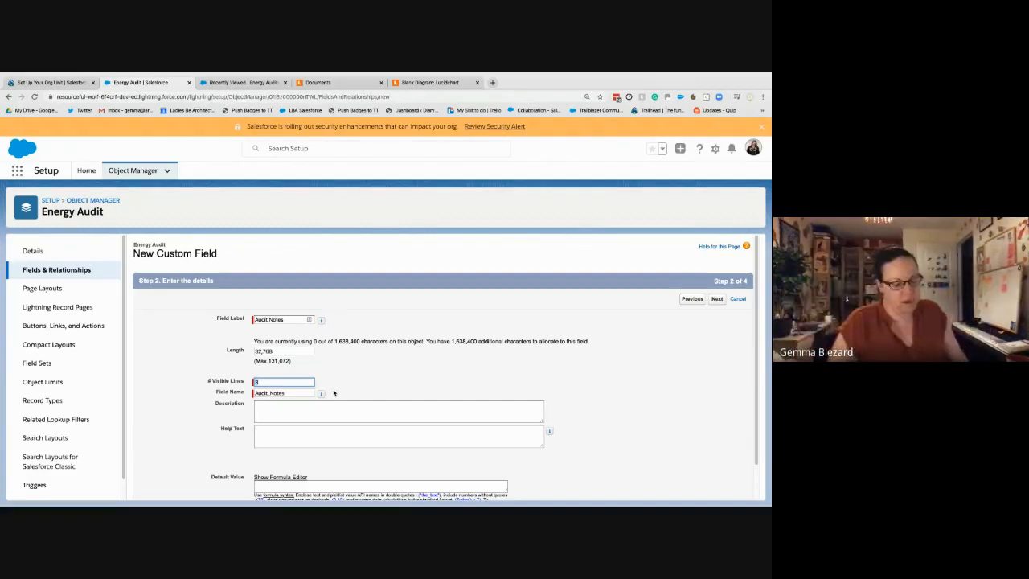
pyautogui.click(48, 82)
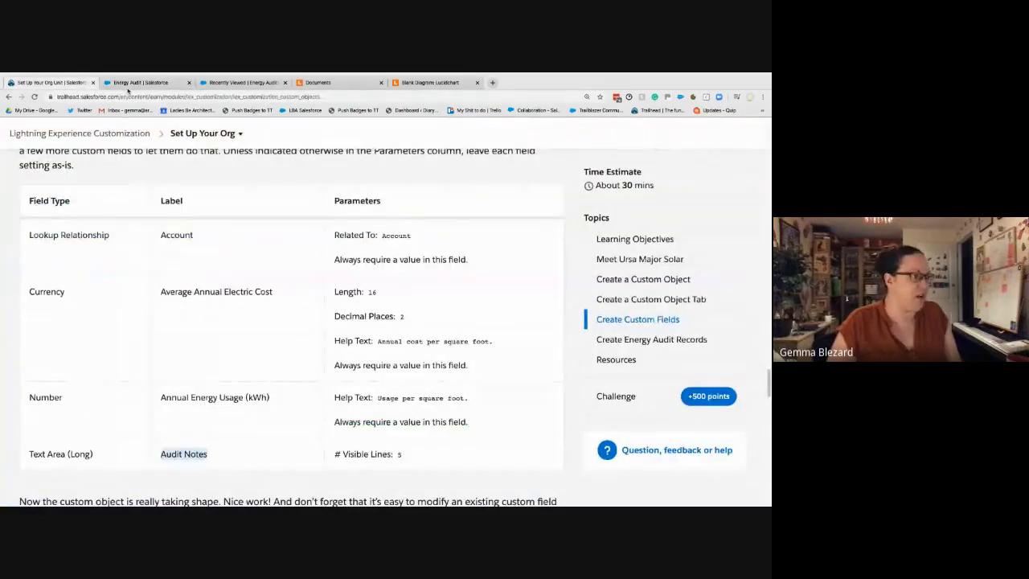
pyautogui.click(127, 86)
pyautogui.scroll(-1, 457, 418)
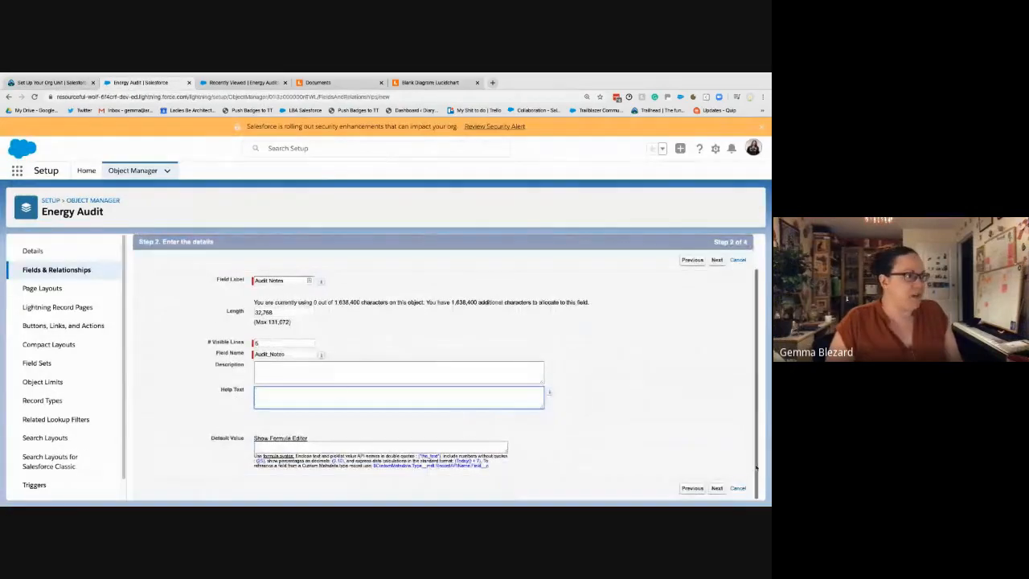
# Keep the default field-level security and the Energy Audit Layout for the Audit Notes field, and save it
pyautogui.click(716, 489)
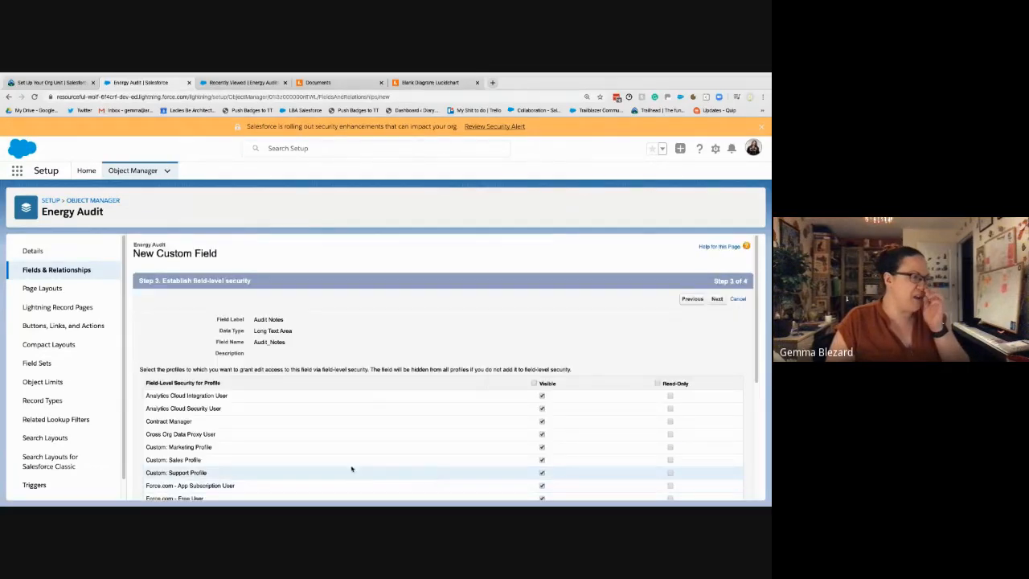
pyautogui.scroll(-3, 619, 344)
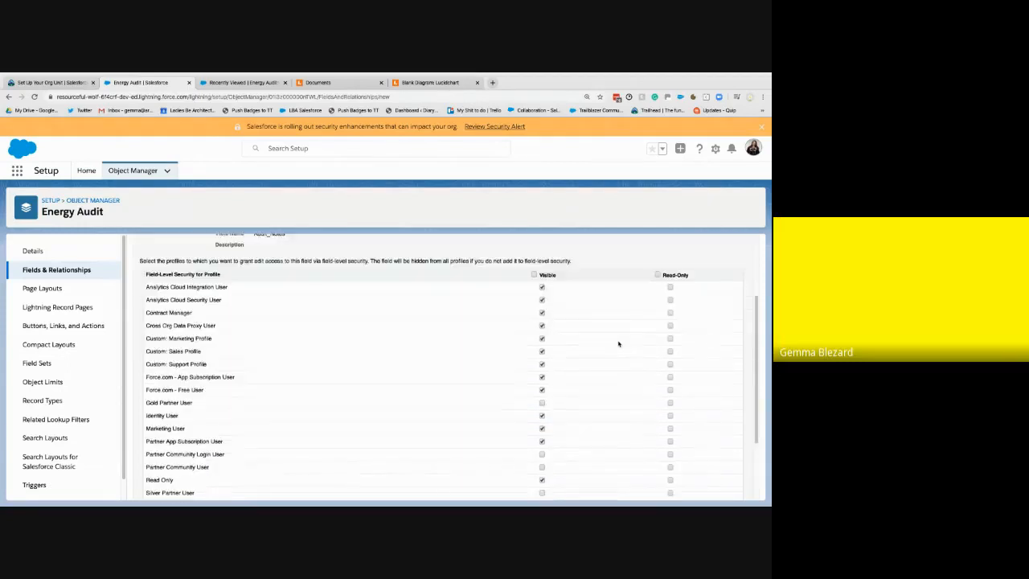
pyautogui.scroll(3, 619, 345)
pyautogui.click(718, 300)
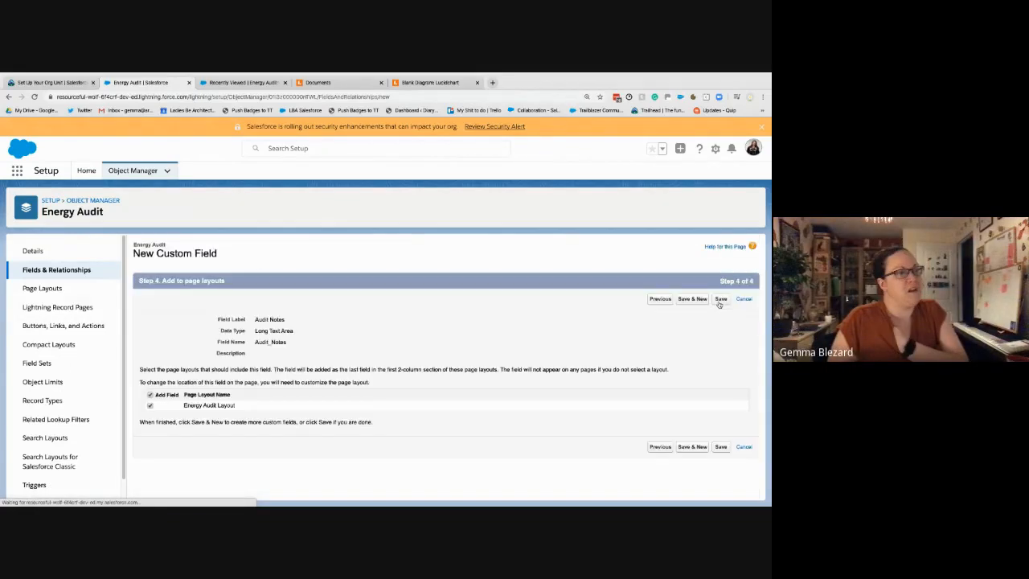
pyautogui.click(719, 302)
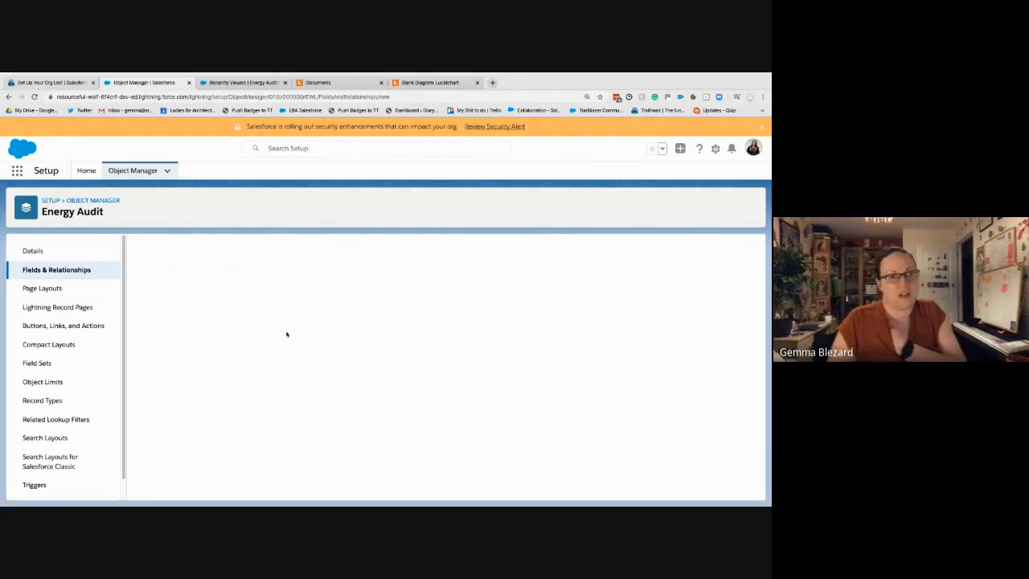
# Return to the Trailhead unit and read the instructions for creating Energy Audit records
pyautogui.hotkey('ctrl', 'shift', 'Tab')
pyautogui.scroll(-5, 291, 335)
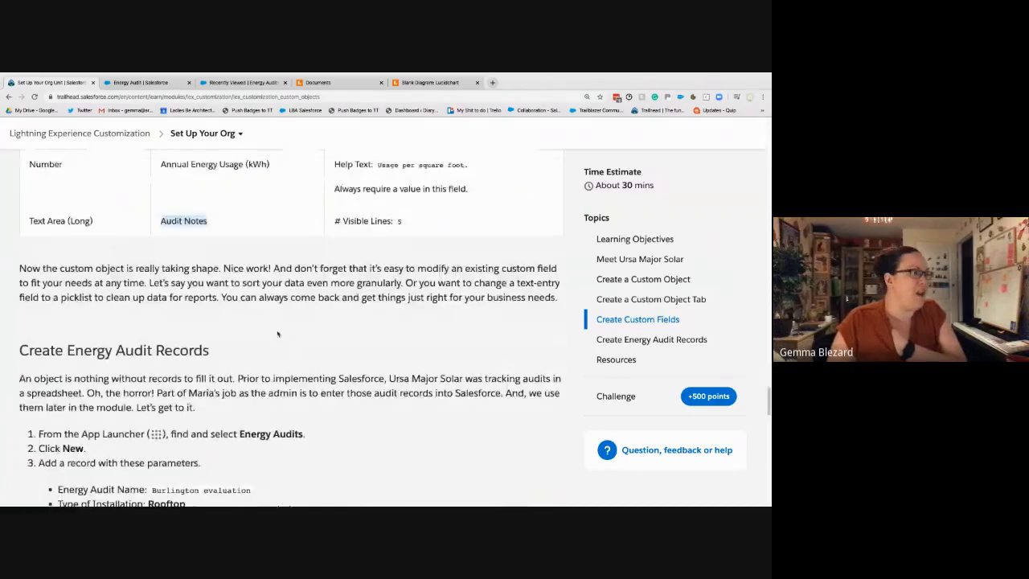
pyautogui.scroll(-3, 278, 334)
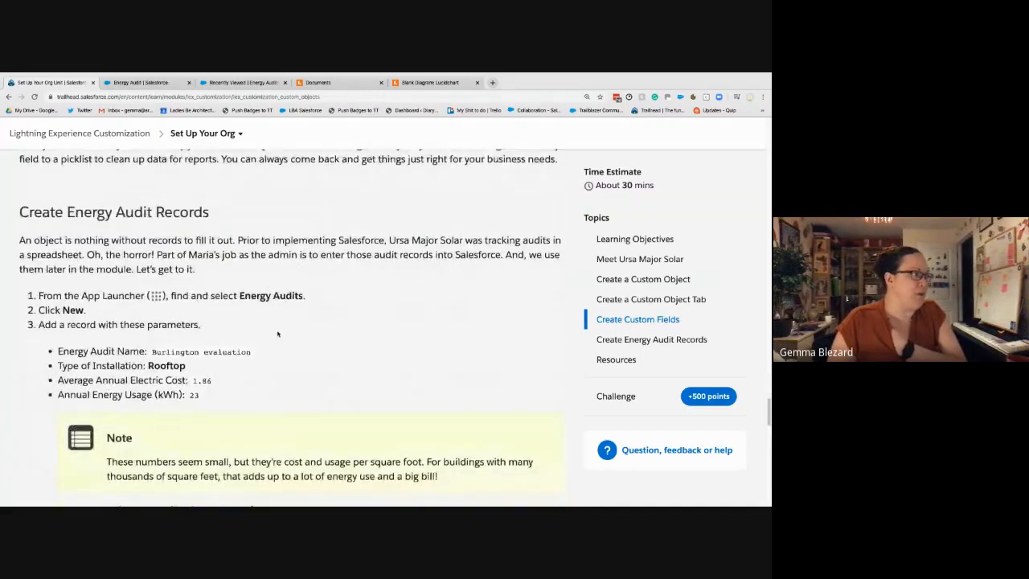
# From the Energy Audit setup page, open the Sales app in a separate browser tab and close the old Recently Viewed Energy Audits page
pyautogui.scroll(-1, 277, 333)
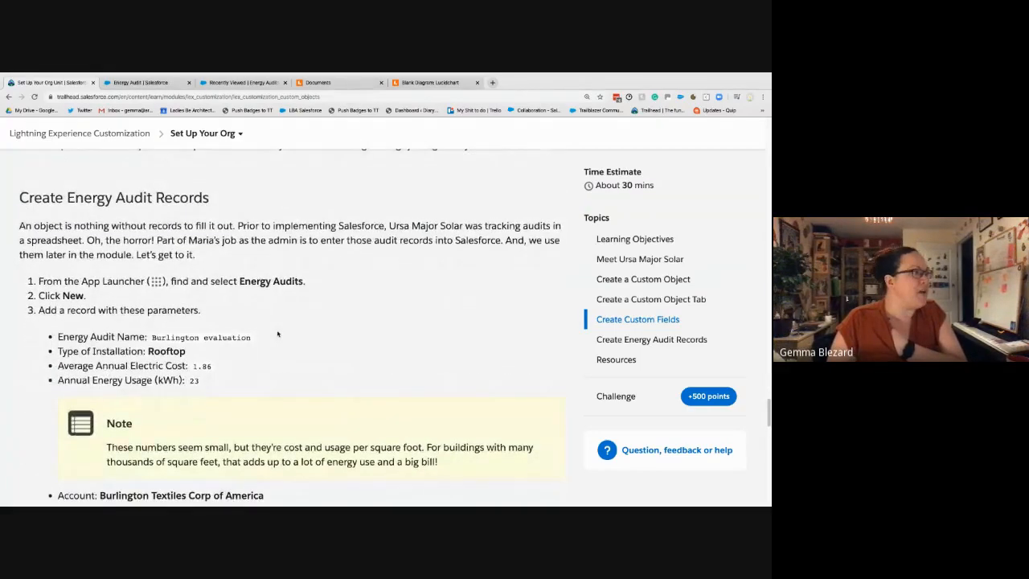
pyautogui.click(140, 82)
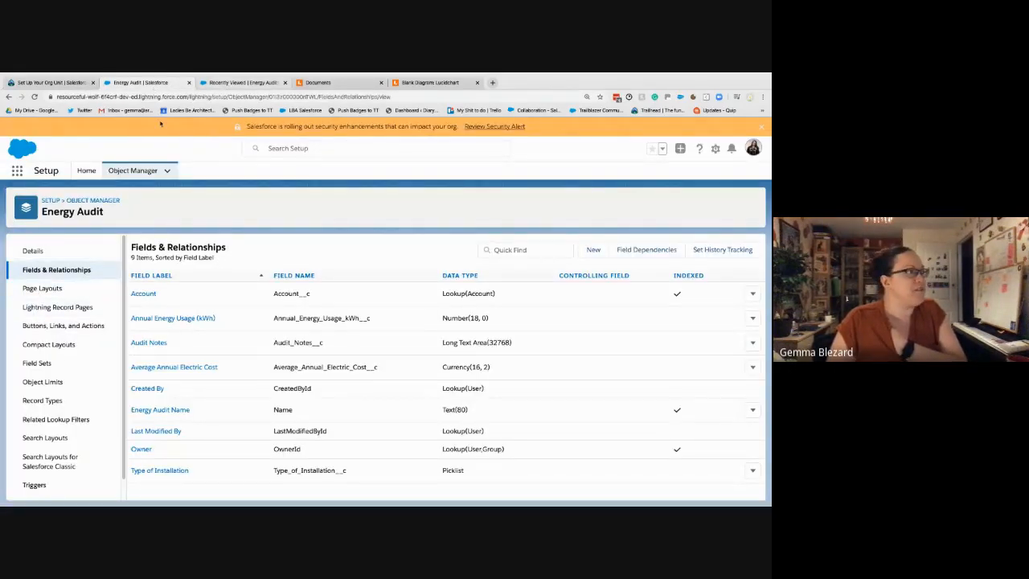
pyautogui.click(18, 173)
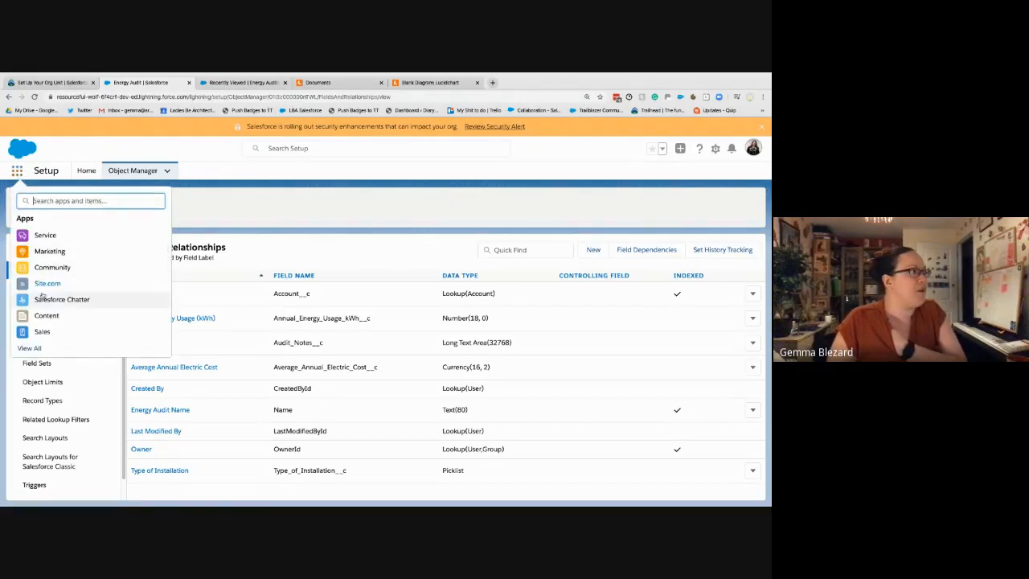
pyautogui.rightClick(44, 333)
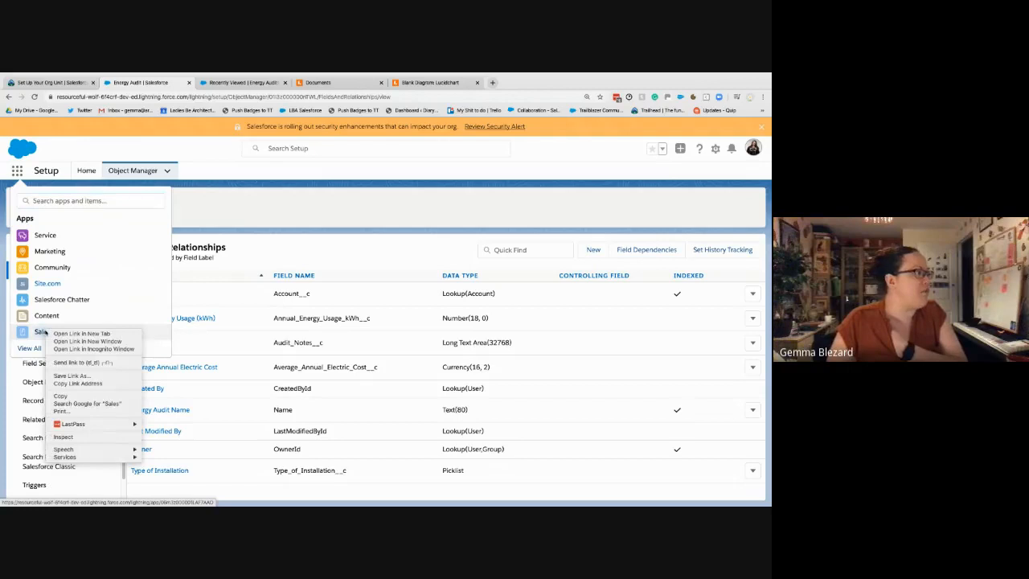
pyautogui.click(59, 333)
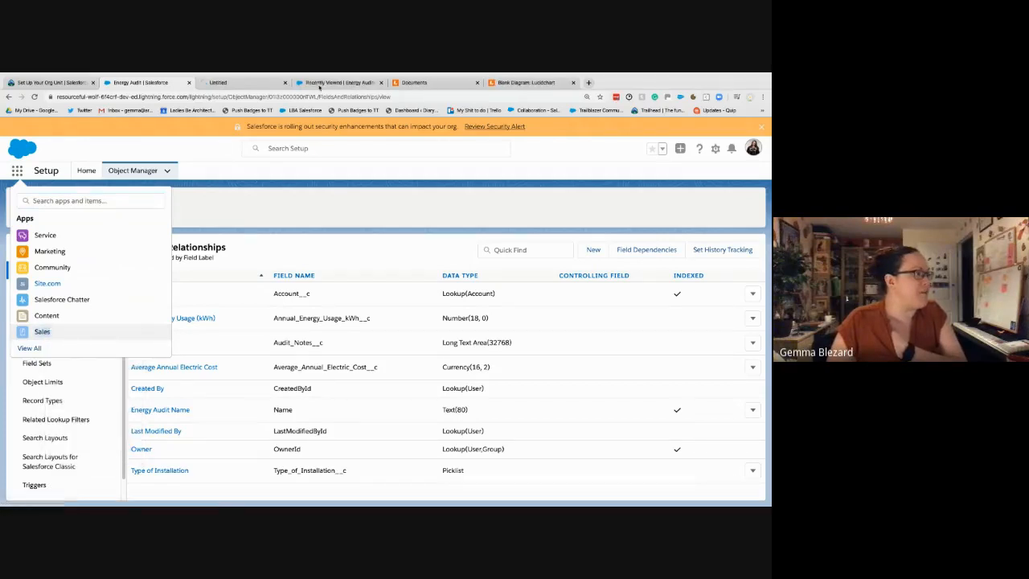
pyautogui.click(382, 83)
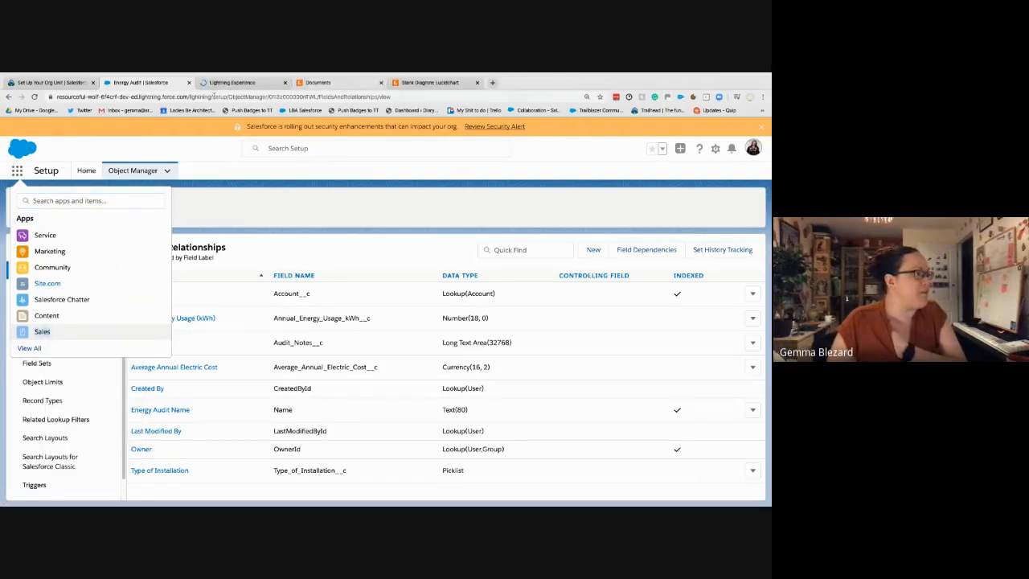
pyautogui.click(17, 170)
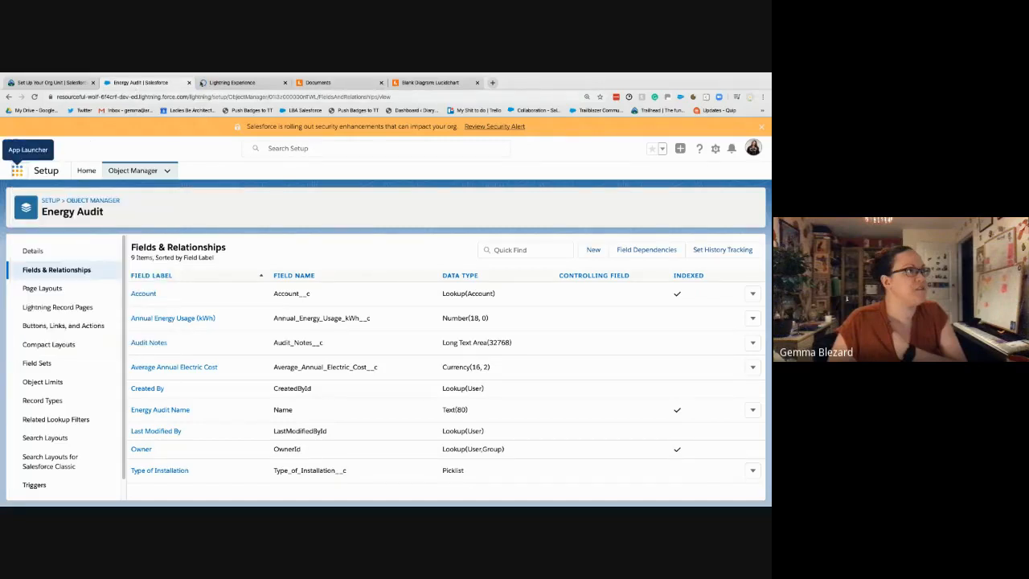
# Start a new Energy Audit record from the Energy Audits list in the Sales app
pyautogui.click(214, 84)
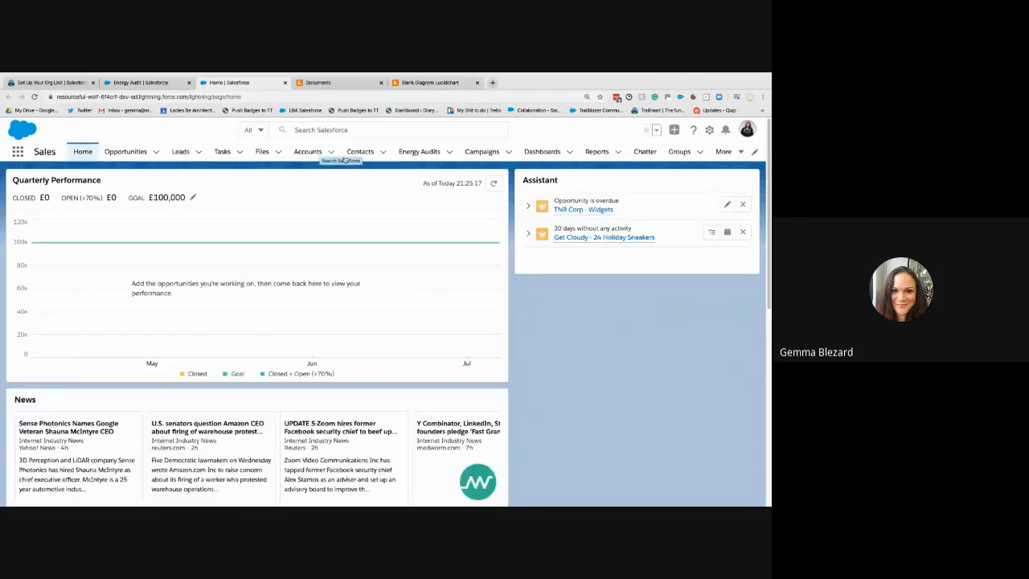
pyautogui.click(419, 152)
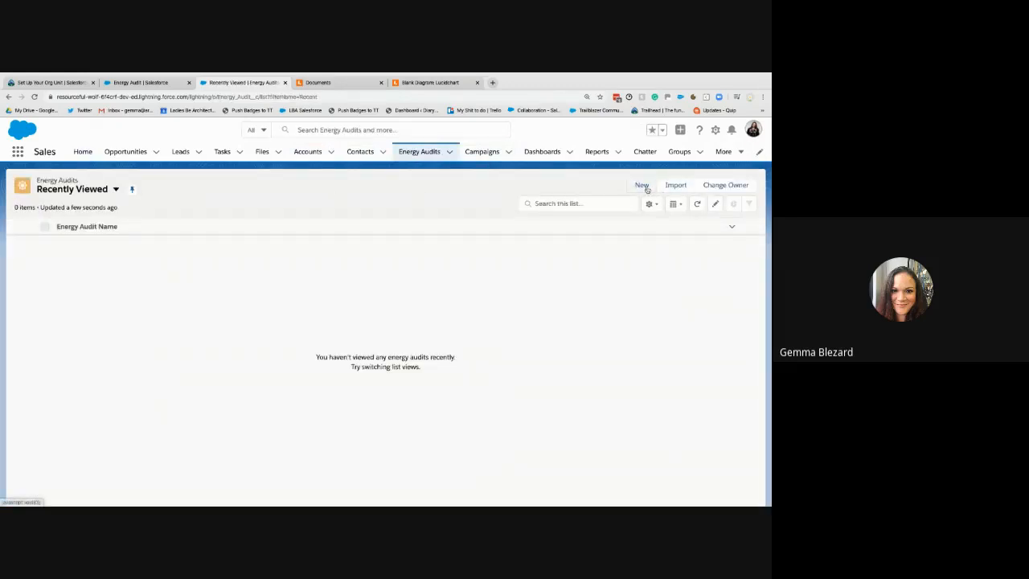
pyautogui.click(641, 186)
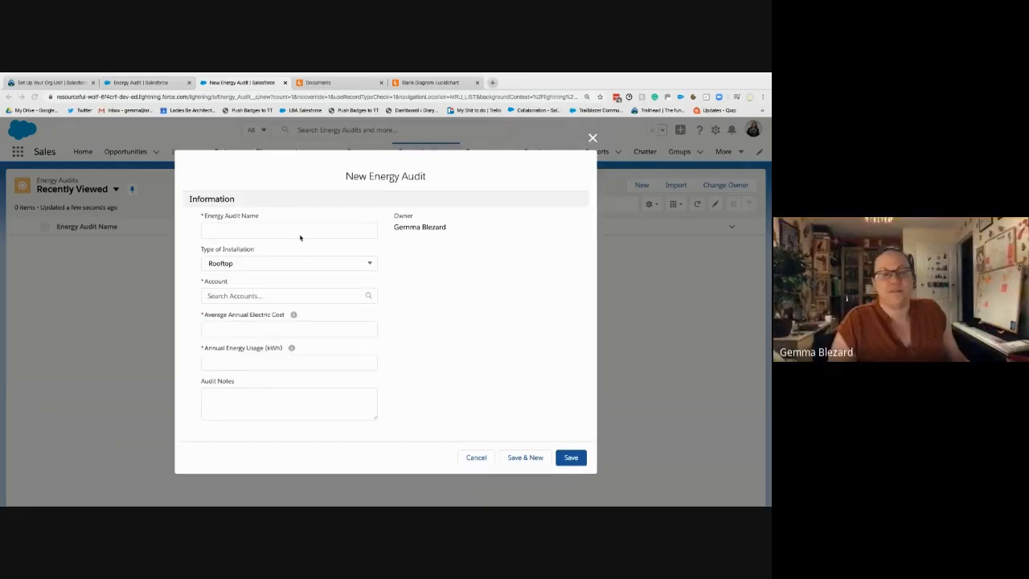
# Look up the first audit's name in the Trailhead instructions and name the new energy audit "Burlington evaluation"
pyautogui.click(251, 229)
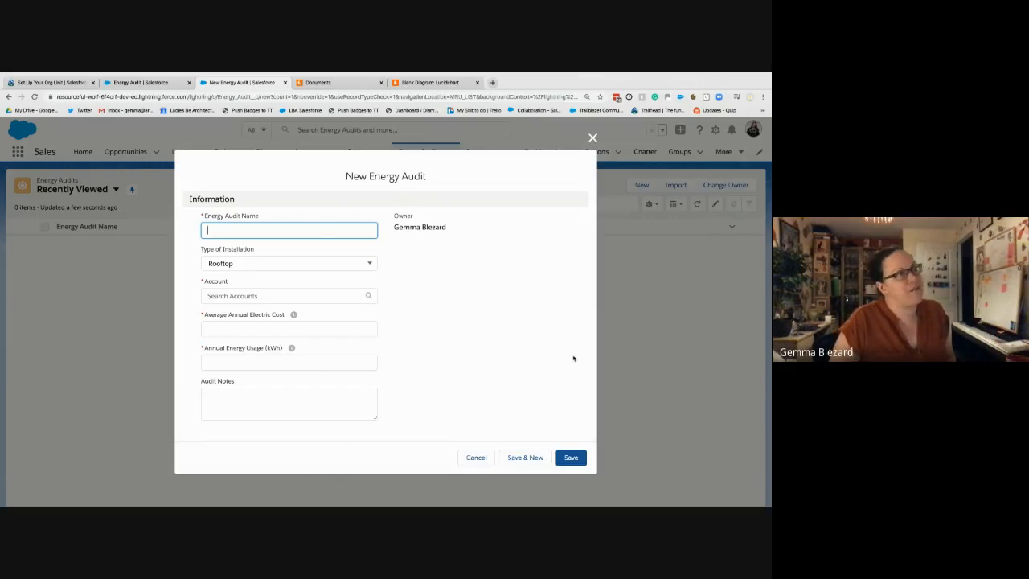
pyautogui.click(532, 364)
pyautogui.click(262, 230)
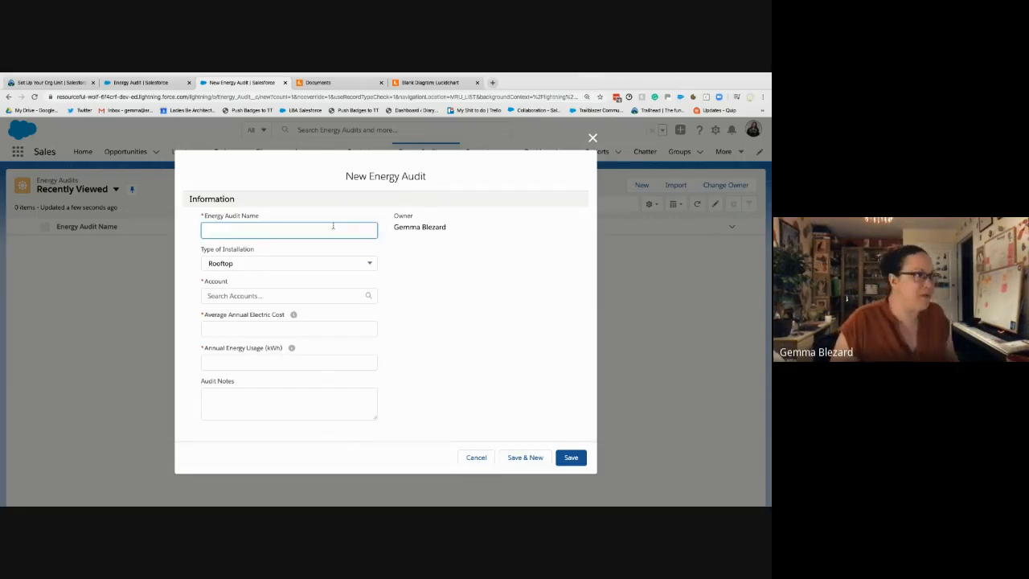
pyautogui.click(71, 83)
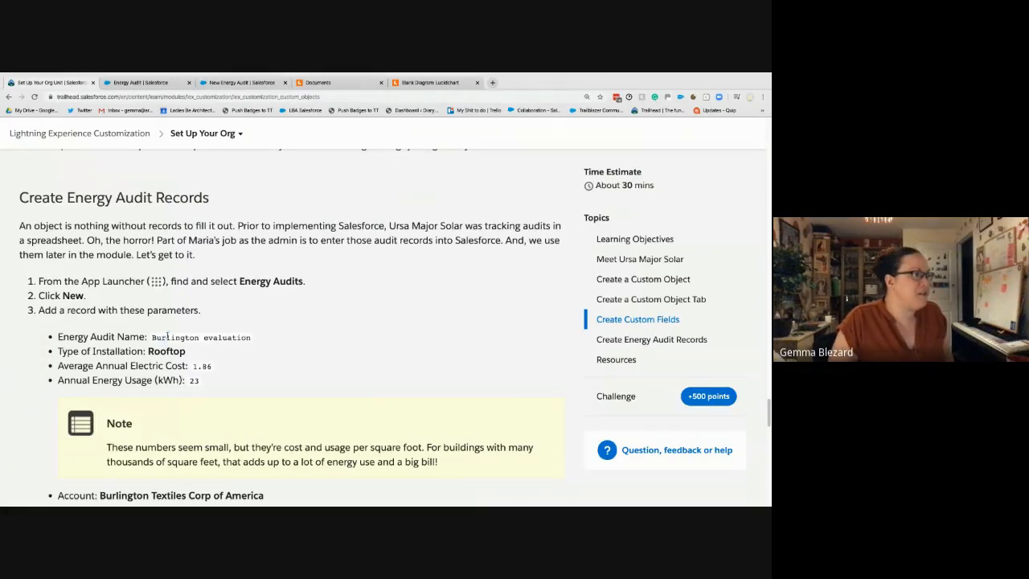
pyautogui.moveTo(251, 338); pyautogui.dragTo(151, 338)
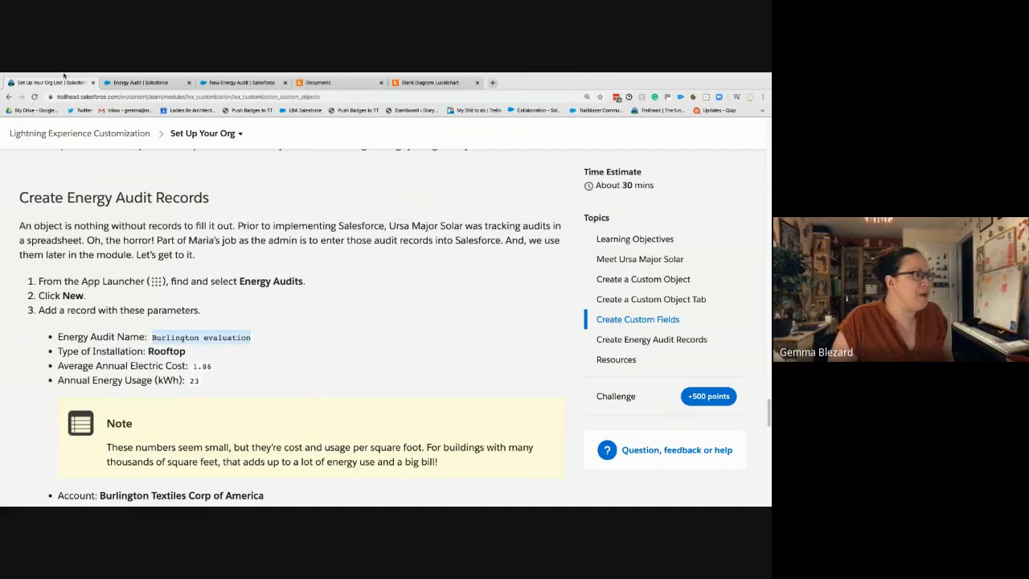
pyautogui.click(116, 83)
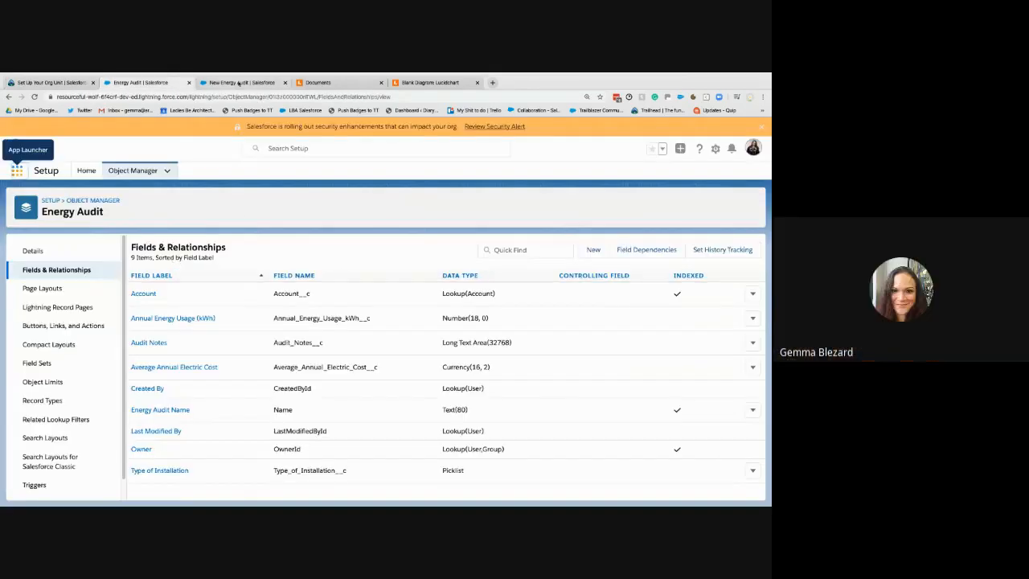
pyautogui.moveTo(241, 83); pyautogui.dragTo(133, 86)
pyautogui.click(249, 229)
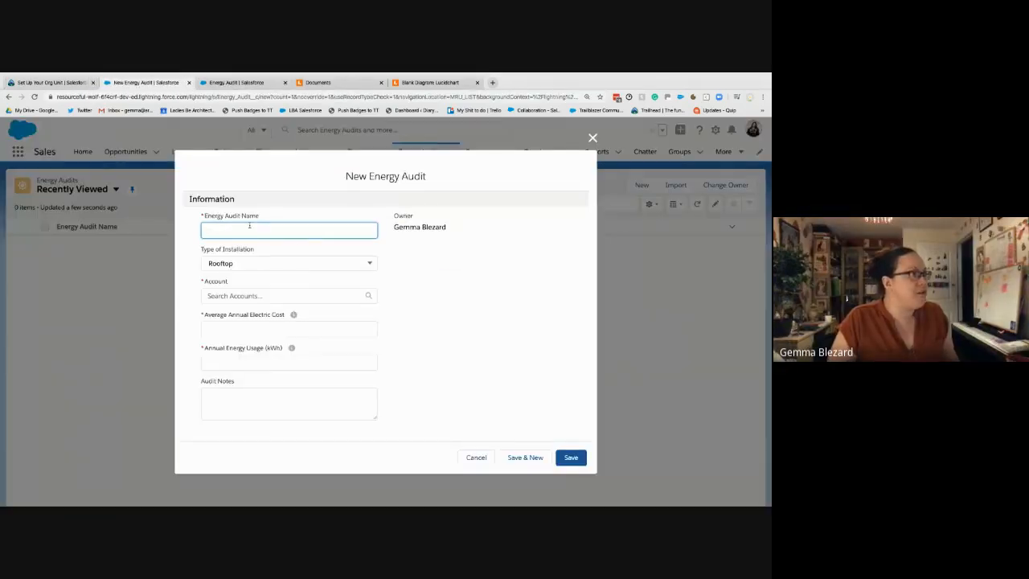
pyautogui.write('Burlington e')
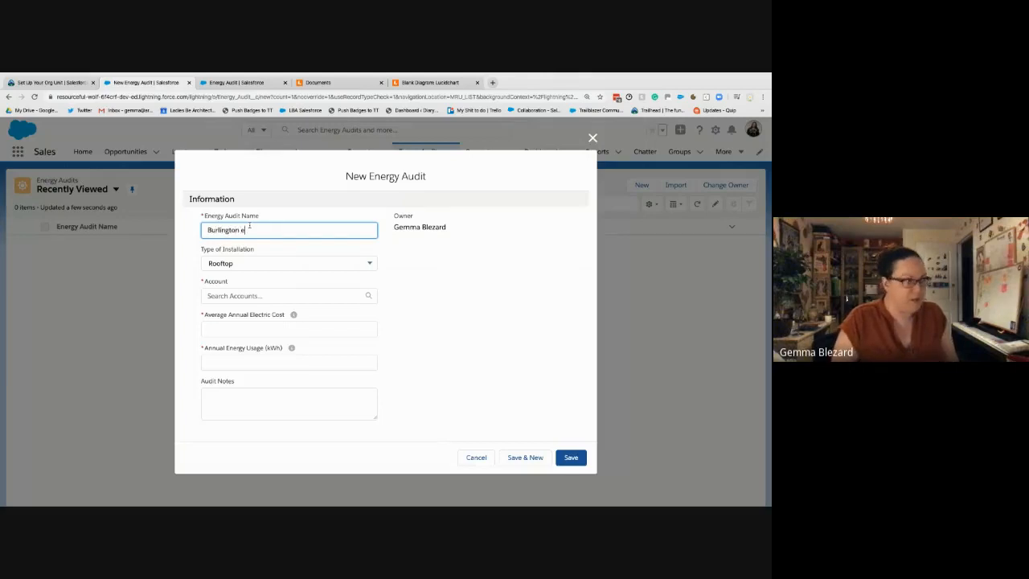
pyautogui.write('valuation')
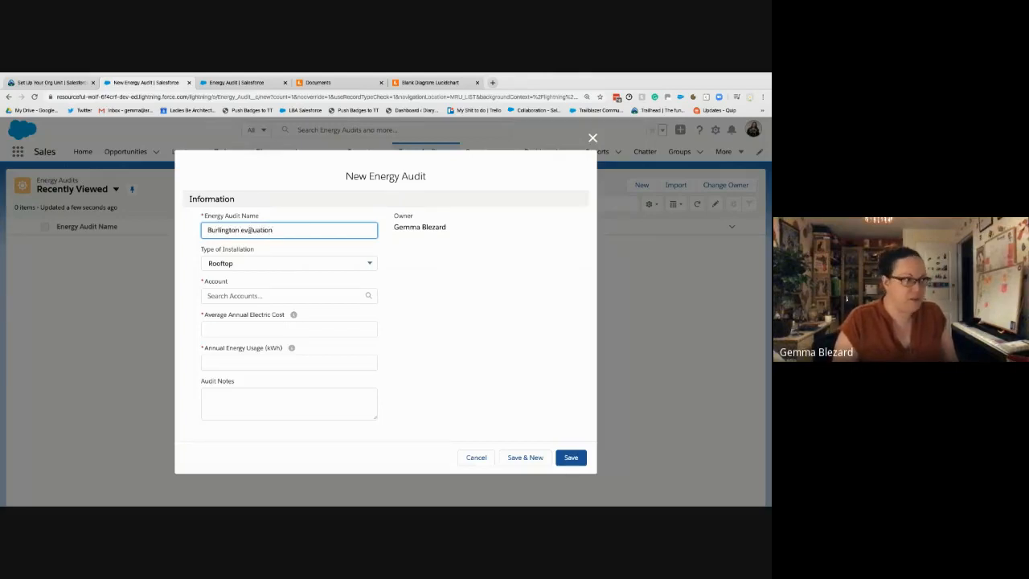
# Check the required account in the Trailhead instructions and set the audit's account to Burlington Textiles Corp of America
pyautogui.click(241, 295)
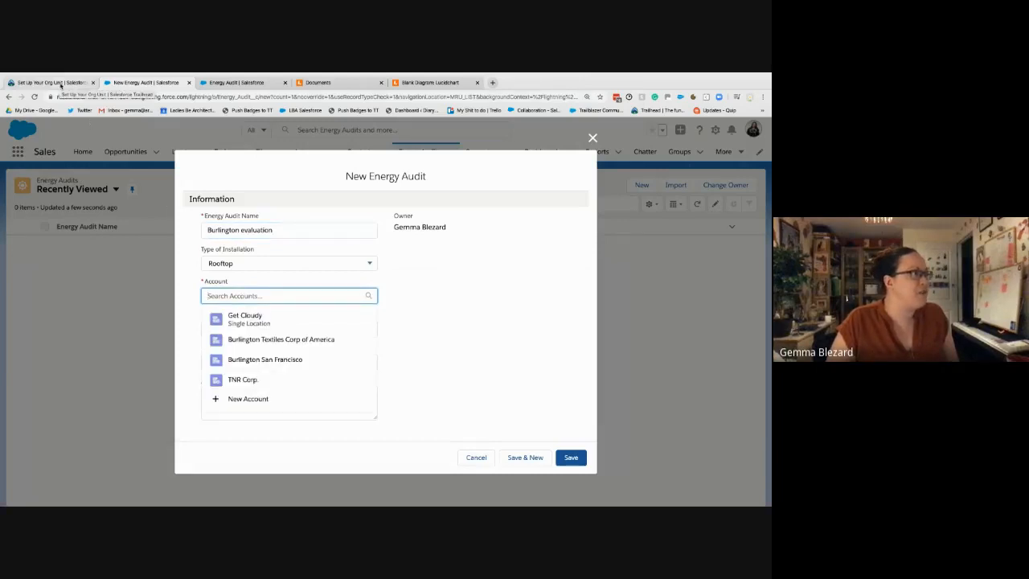
pyautogui.click(61, 83)
pyautogui.rightClick(164, 97)
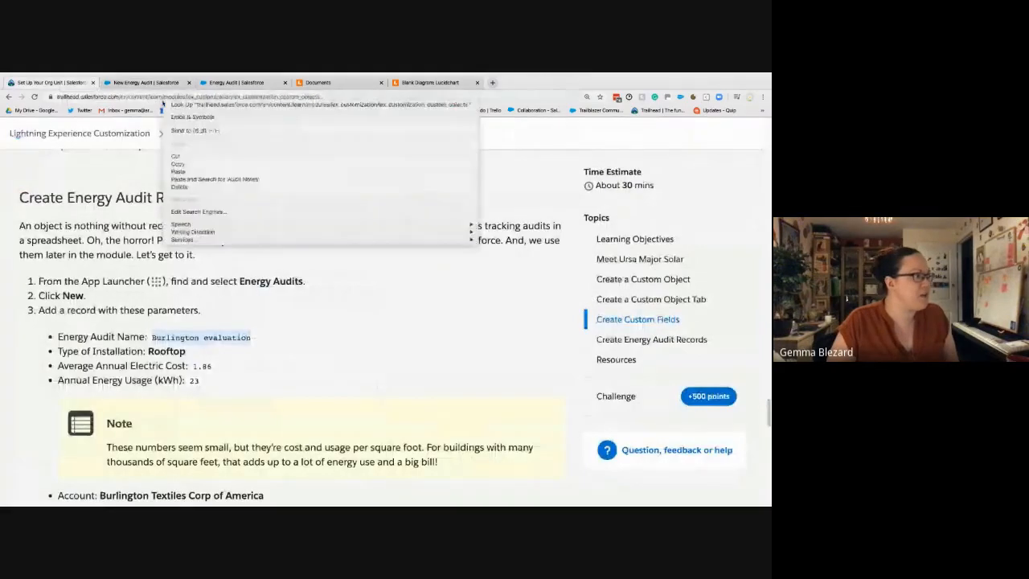
pyautogui.scroll(-2, 322, 322)
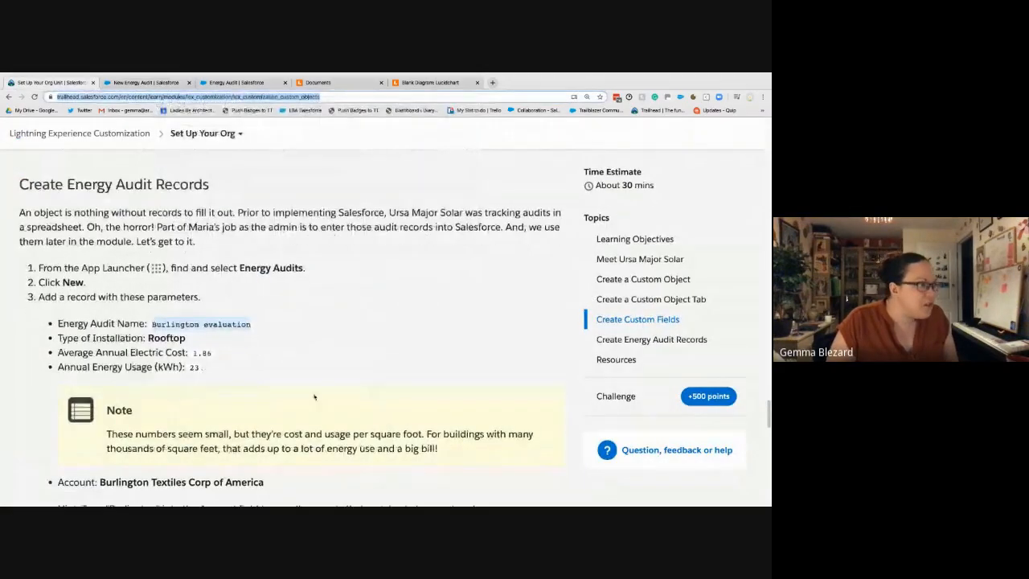
pyautogui.click(143, 82)
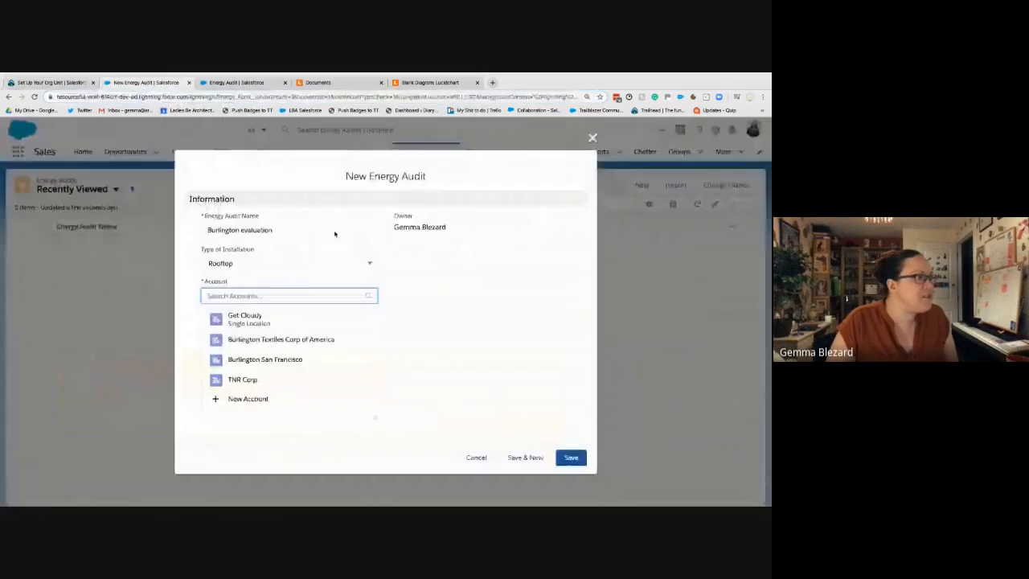
pyautogui.click(321, 340)
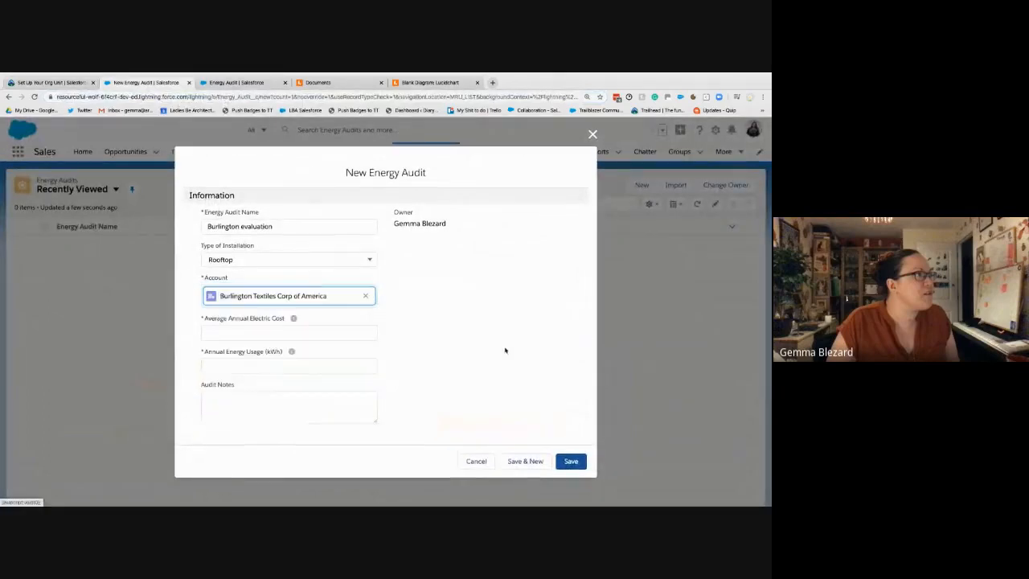
# Look up the cost in the Trailhead instructions and set the audit's Average Annual Electric Cost to 1.86
pyautogui.click(280, 335)
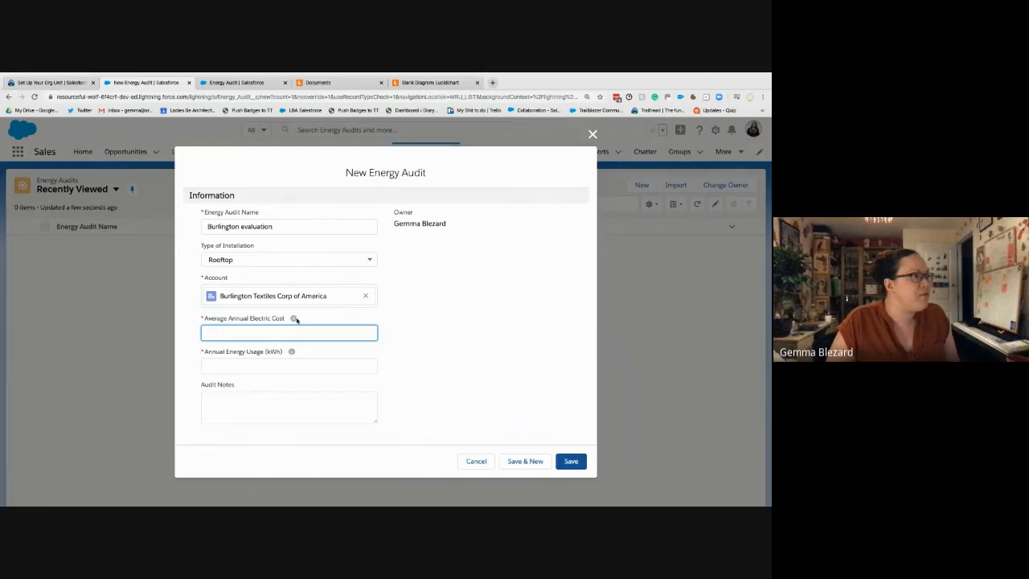
pyautogui.moveTo(294, 318)
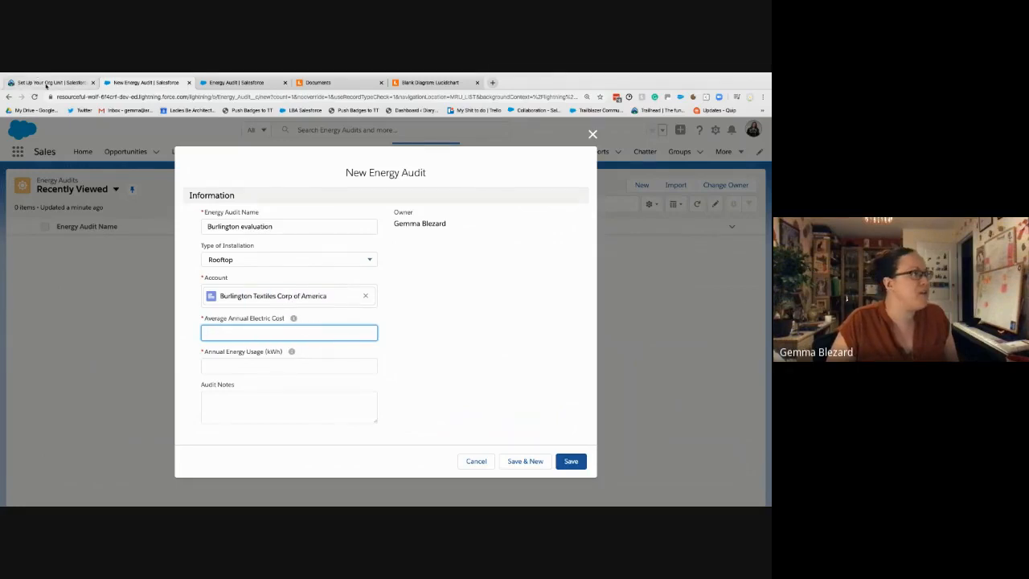
pyautogui.click(46, 84)
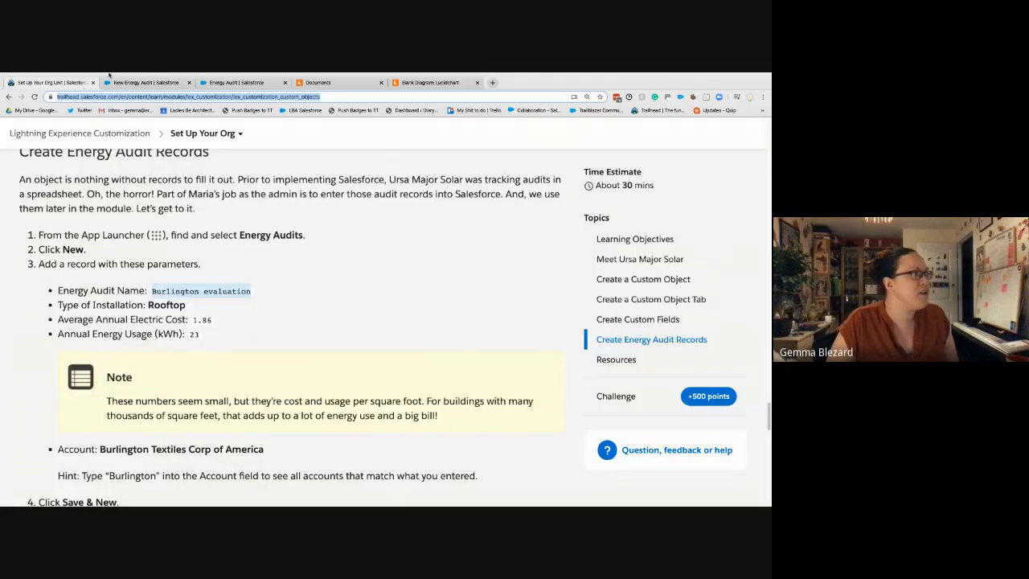
pyautogui.click(131, 84)
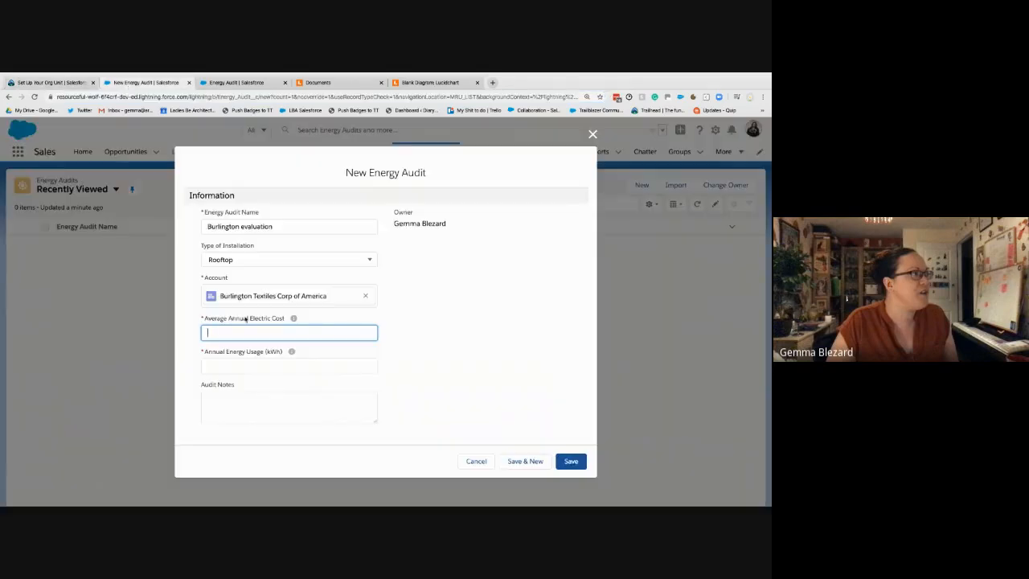
pyautogui.write('1.86')
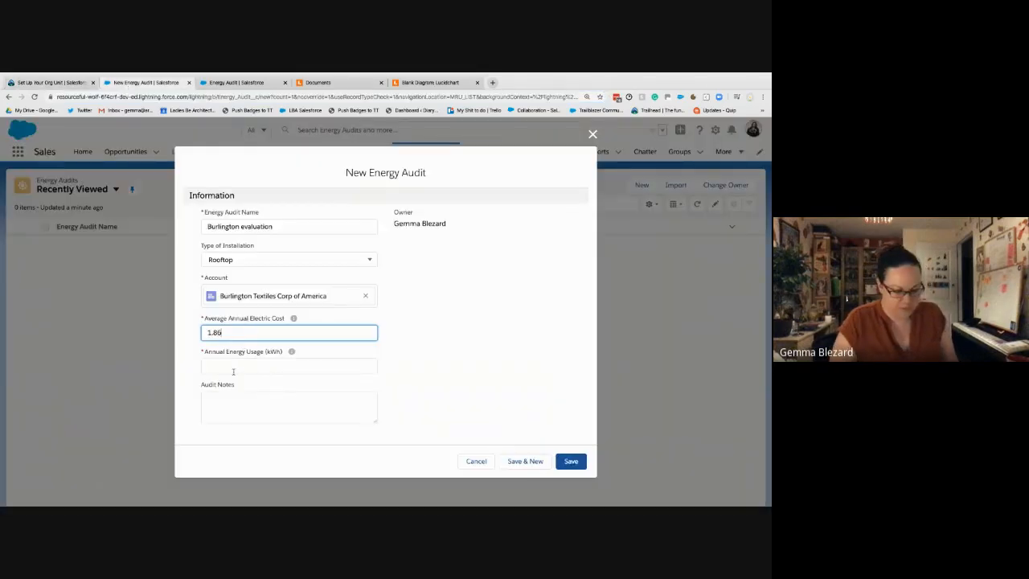
# Look up the usage in the Trailhead instructions and set the audit's Annual Energy Usage (kWh) to 23
pyautogui.click(234, 372)
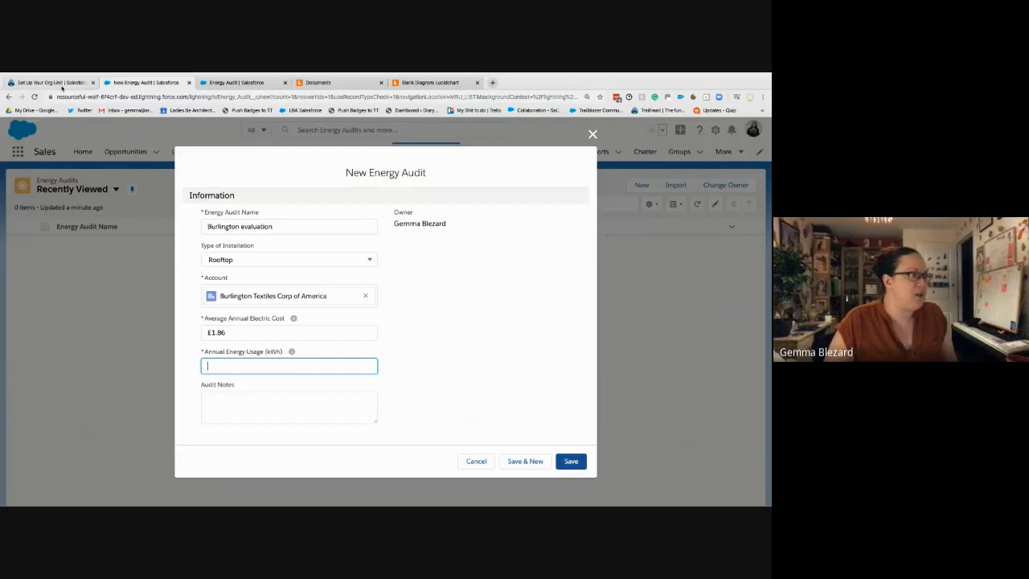
pyautogui.click(62, 84)
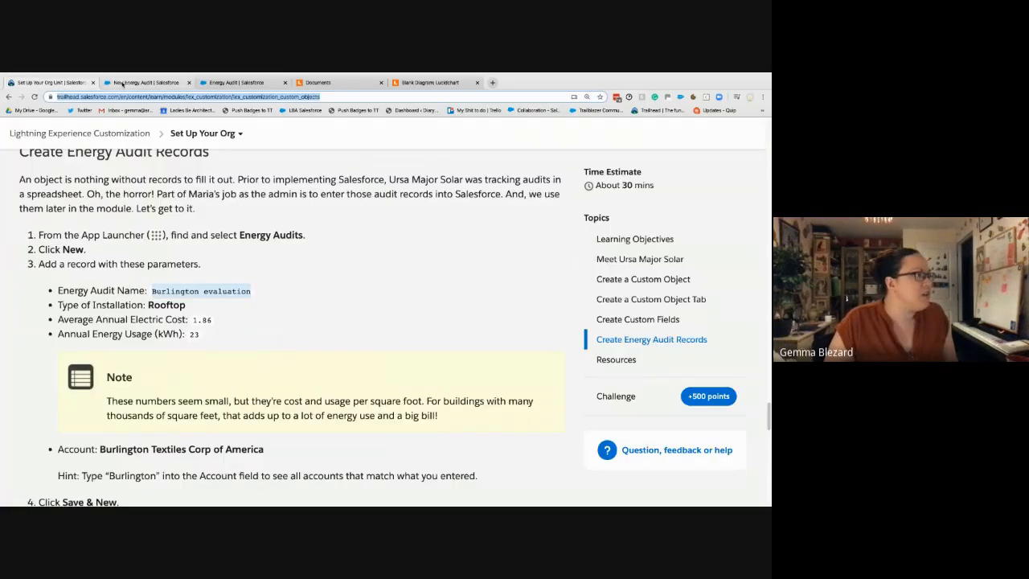
pyautogui.click(125, 82)
pyautogui.write('23')
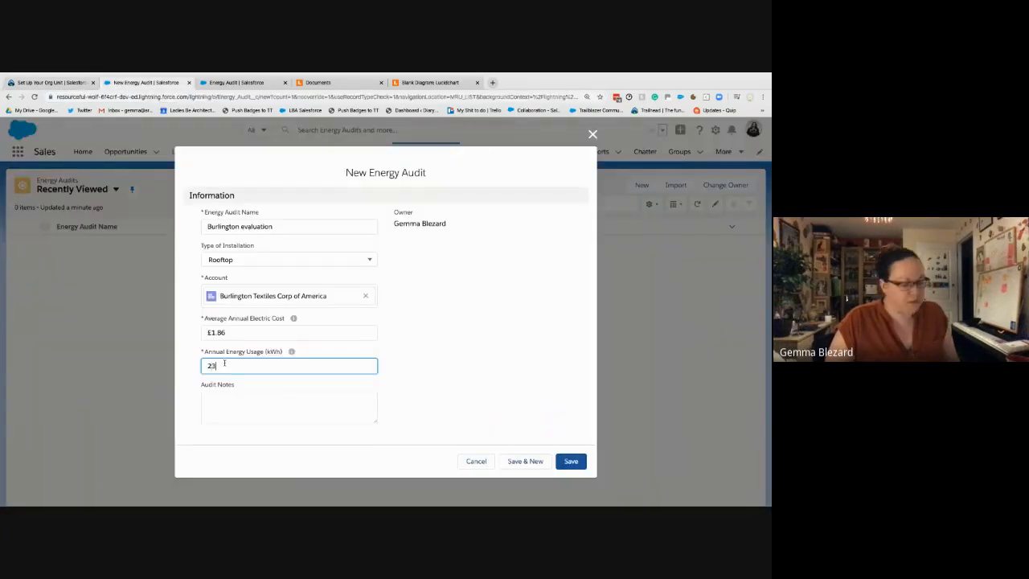
pyautogui.click(470, 366)
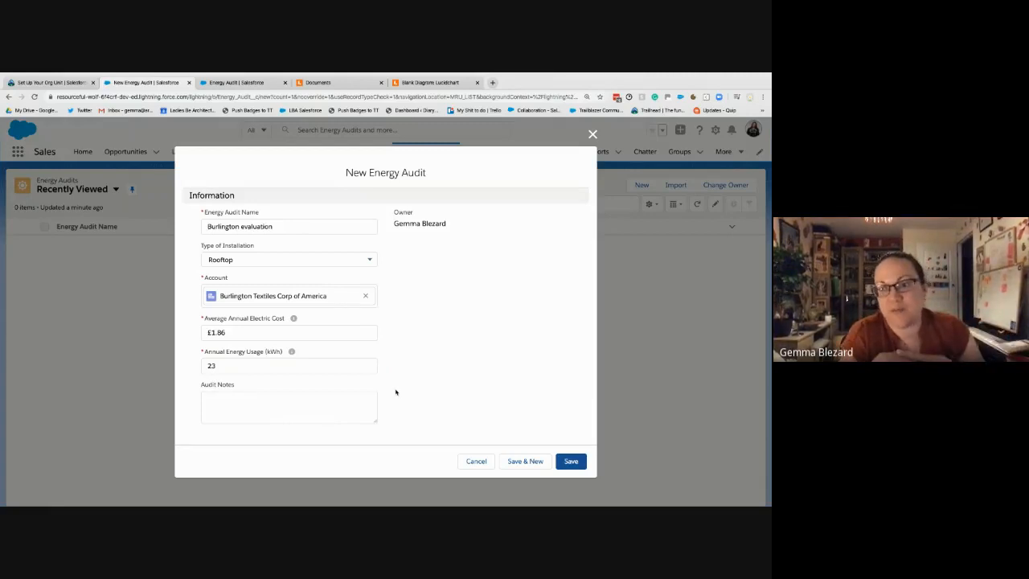
# Read the next Trailhead instruction, then save the Burlington evaluation audit and open another blank Energy Audit form
pyautogui.click(49, 83)
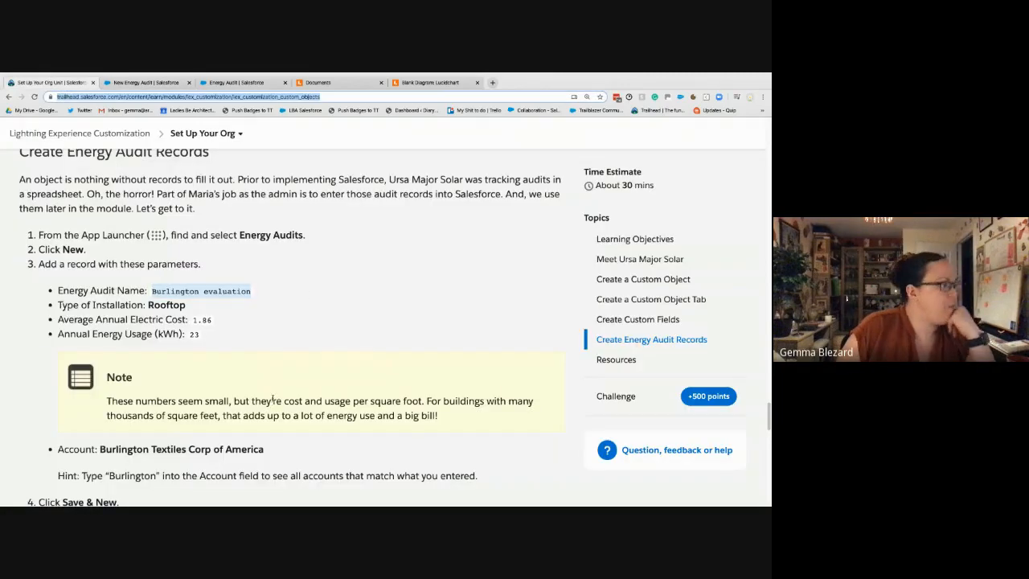
pyautogui.scroll(-2, 274, 399)
pyautogui.scroll(-1, 273, 402)
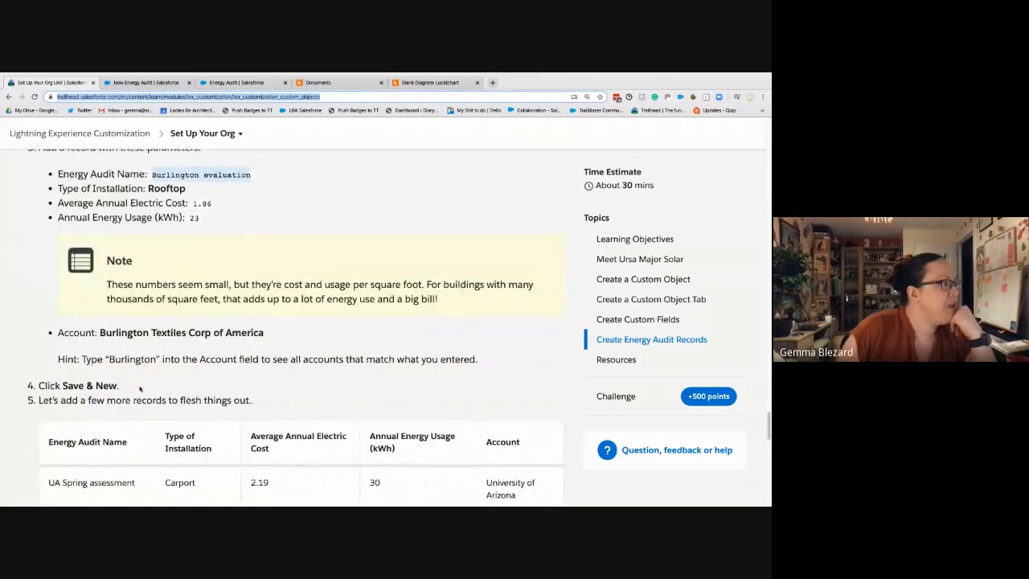
pyautogui.scroll(-1, 139, 389)
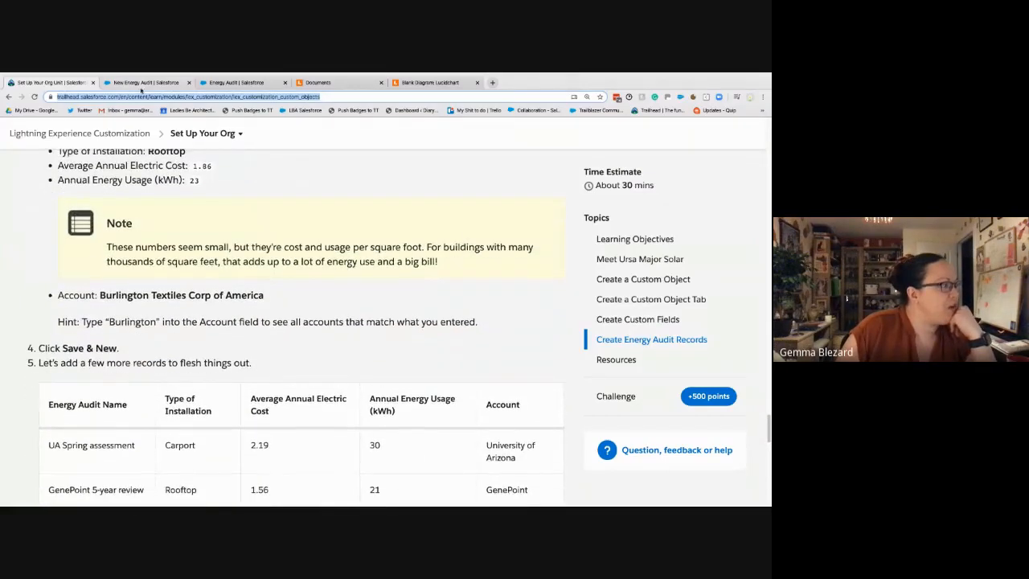
pyautogui.click(145, 82)
pyautogui.click(524, 461)
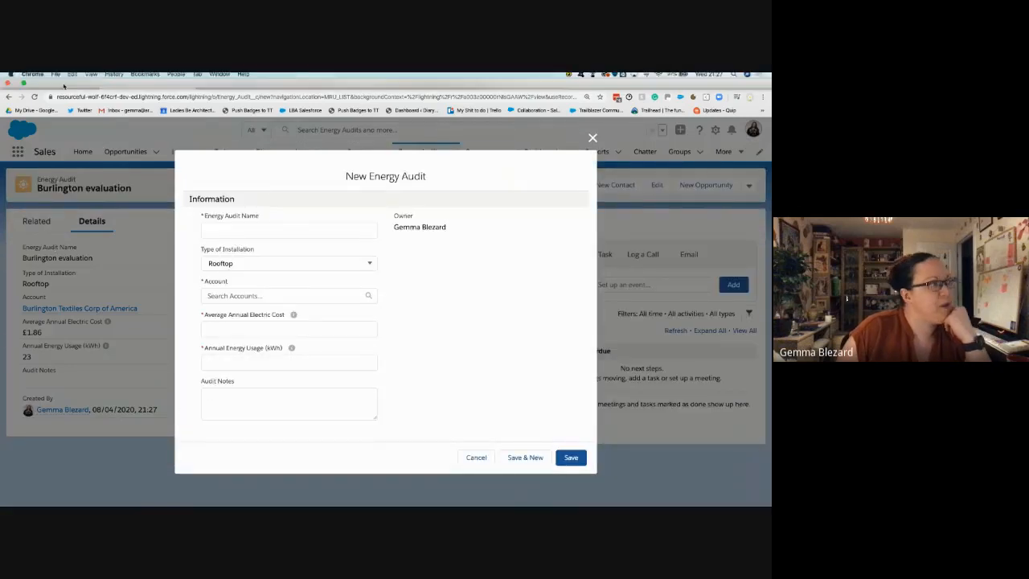
# Find the next audit in the Trailhead table of records and name the new energy audit "UA Spring assessment"
pyautogui.click(64, 85)
pyautogui.scroll(-3, 80, 321)
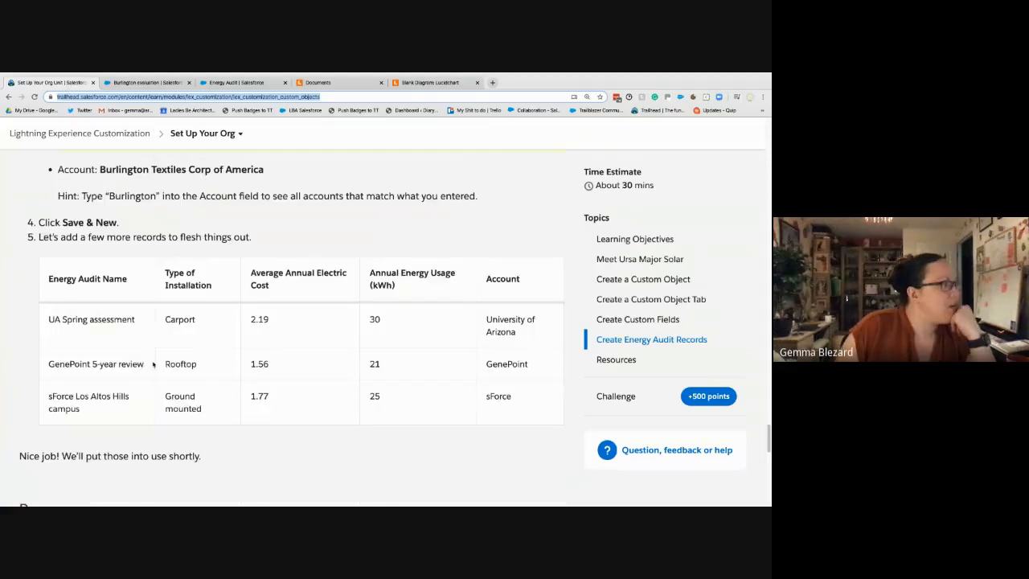
pyautogui.moveTo(135, 319); pyautogui.dragTo(61, 320)
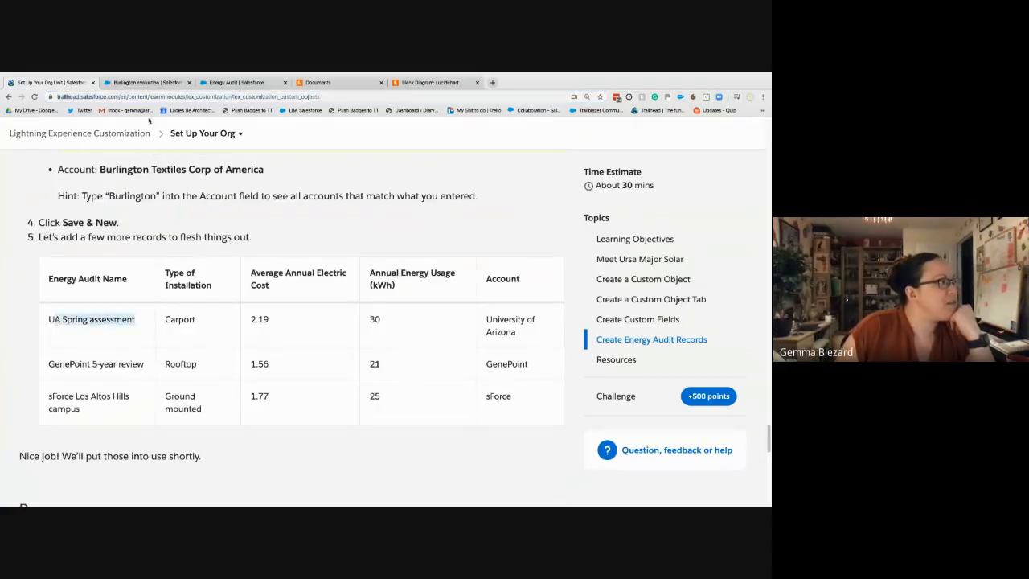
pyautogui.click(120, 84)
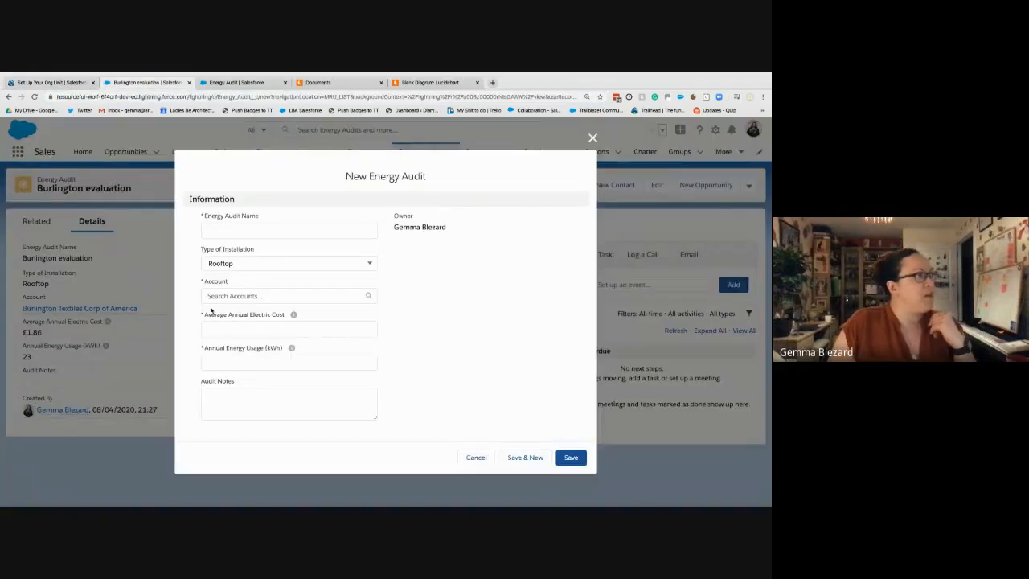
pyautogui.click(237, 231)
pyautogui.write('UA')
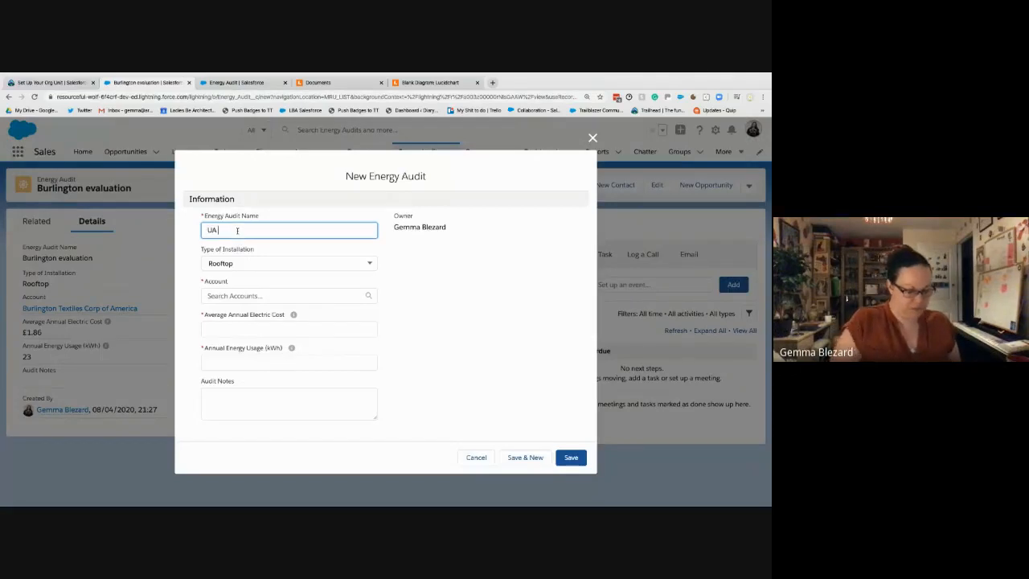
pyautogui.write(' Spring assessment')
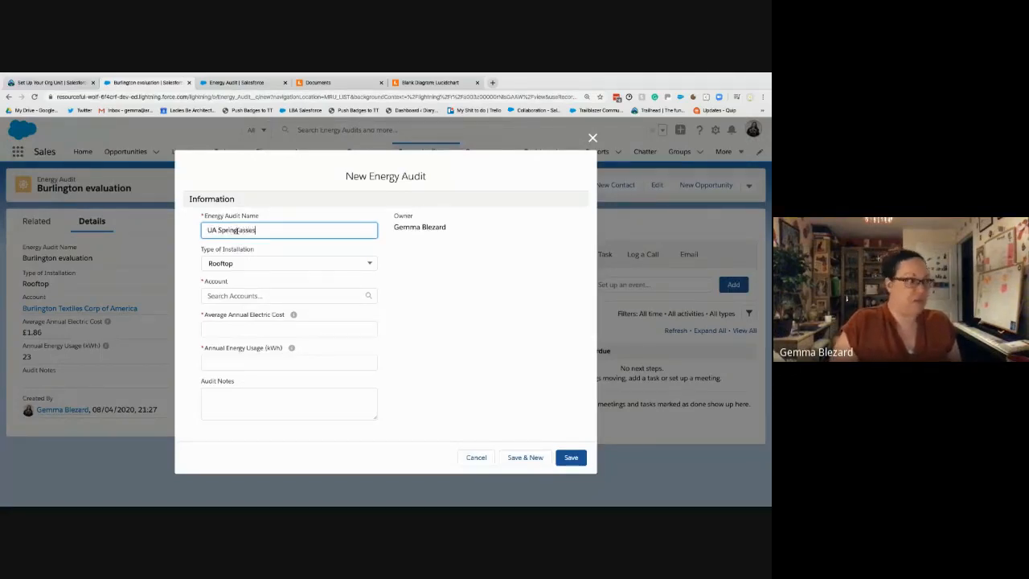
# Set the UA Spring assessment's installation type to Carport and its account to University of Arizona, checking the account in the Trailhead table
pyautogui.click(310, 263)
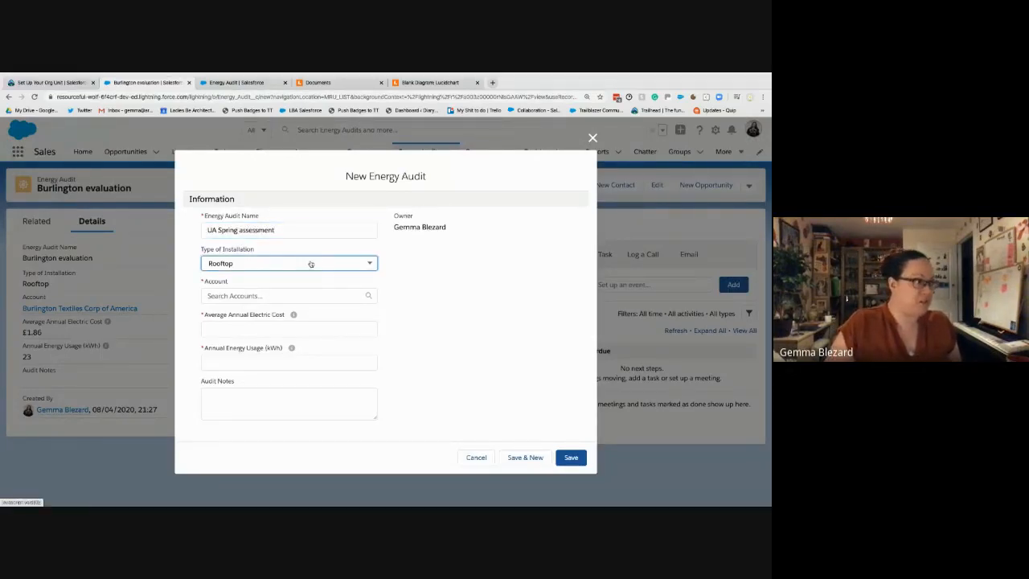
pyautogui.click(273, 319)
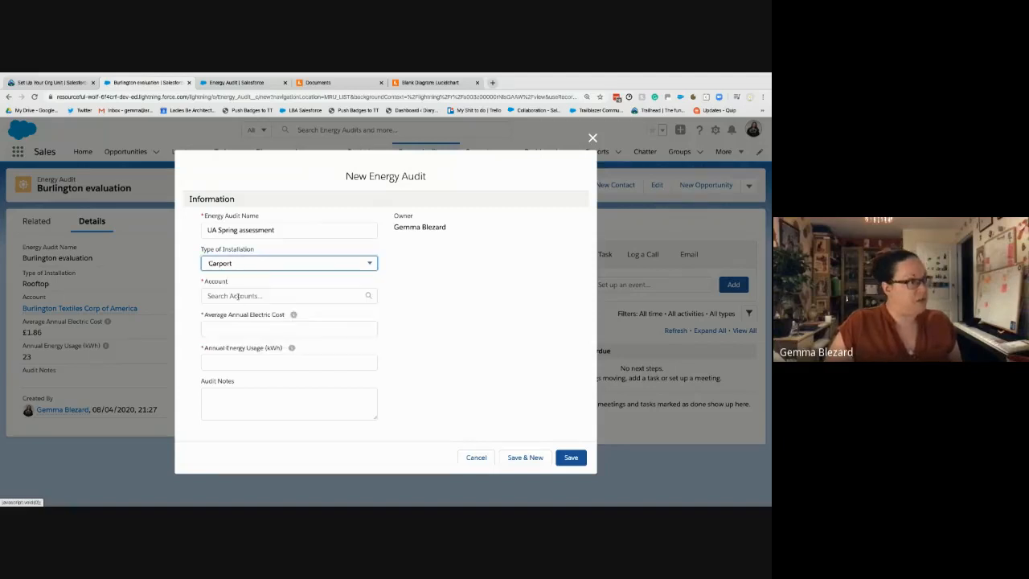
pyautogui.click(236, 296)
pyautogui.click(53, 83)
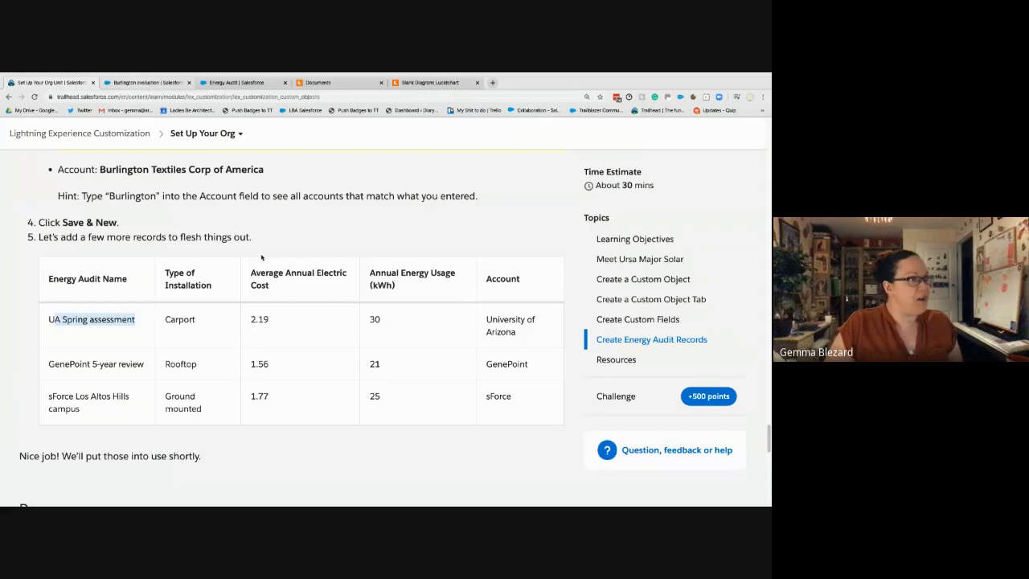
pyautogui.hotkey('ctrl', 'Tab')
pyautogui.write('univer')
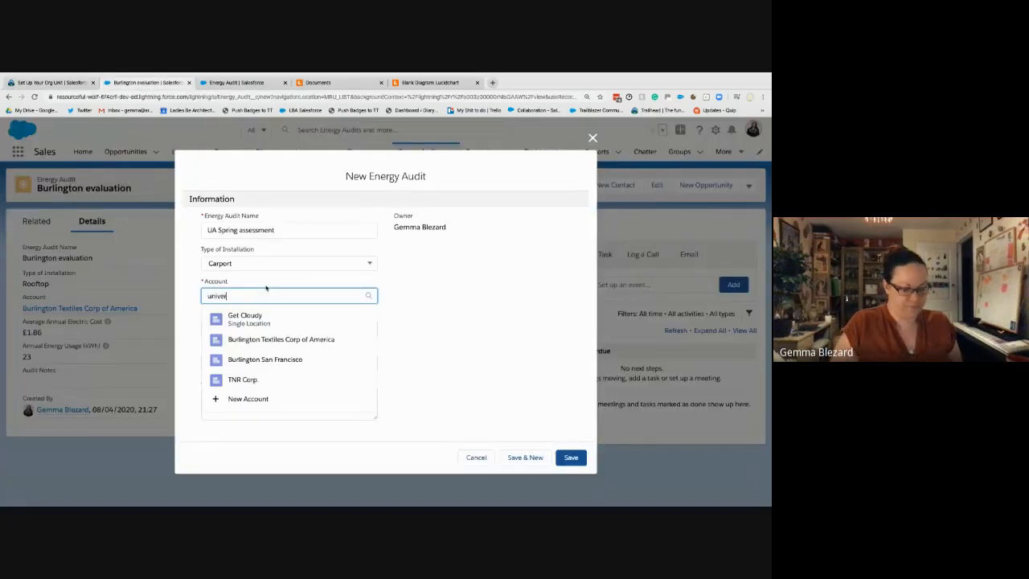
pyautogui.click(294, 332)
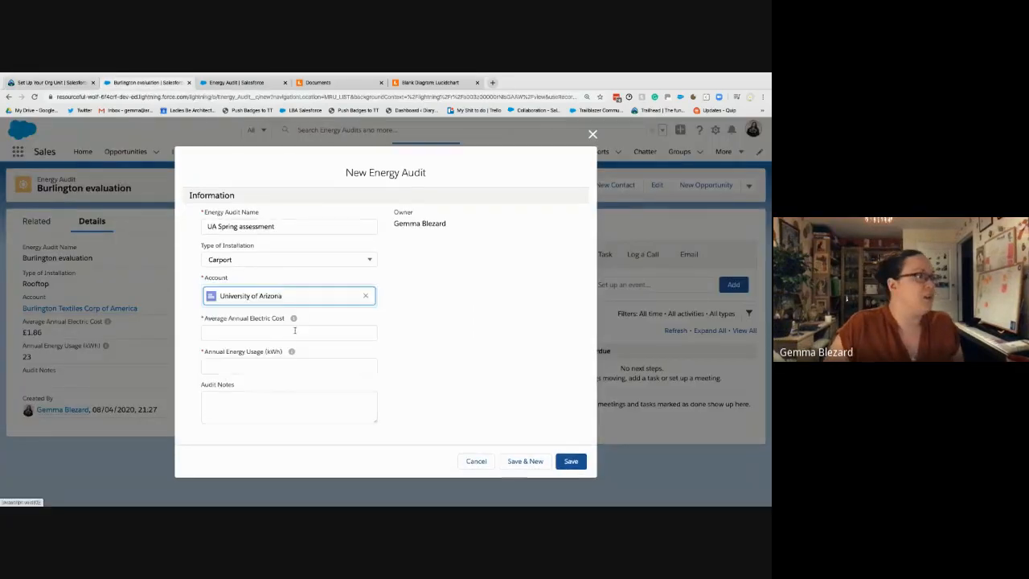
# Look up the cost in the Trailhead table and set the UA Spring assessment's Average Annual Electric Cost to 2.19
pyautogui.click(294, 332)
pyautogui.click(53, 83)
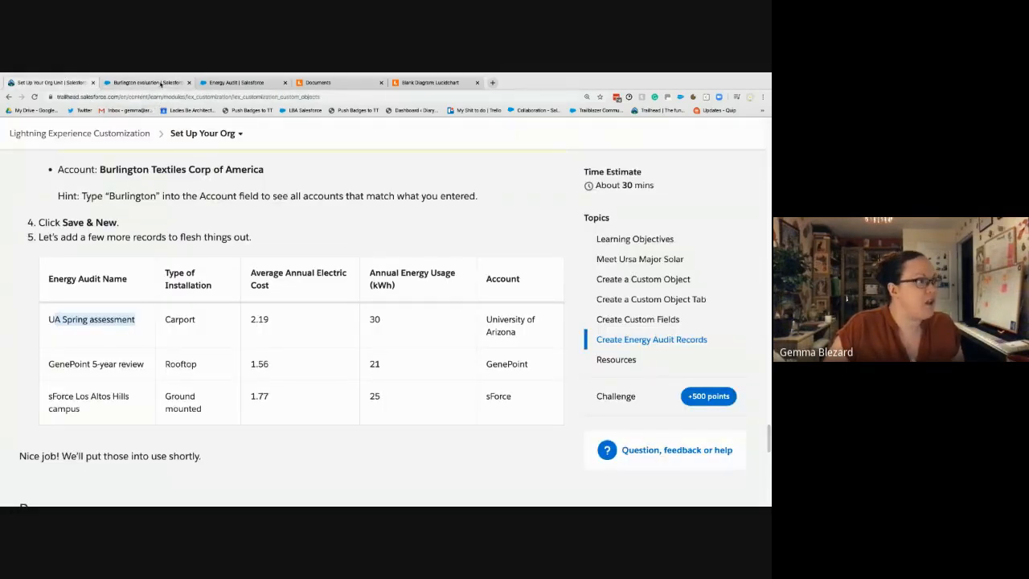
pyautogui.hotkey('ctrl', 'Tab')
pyautogui.write('2')
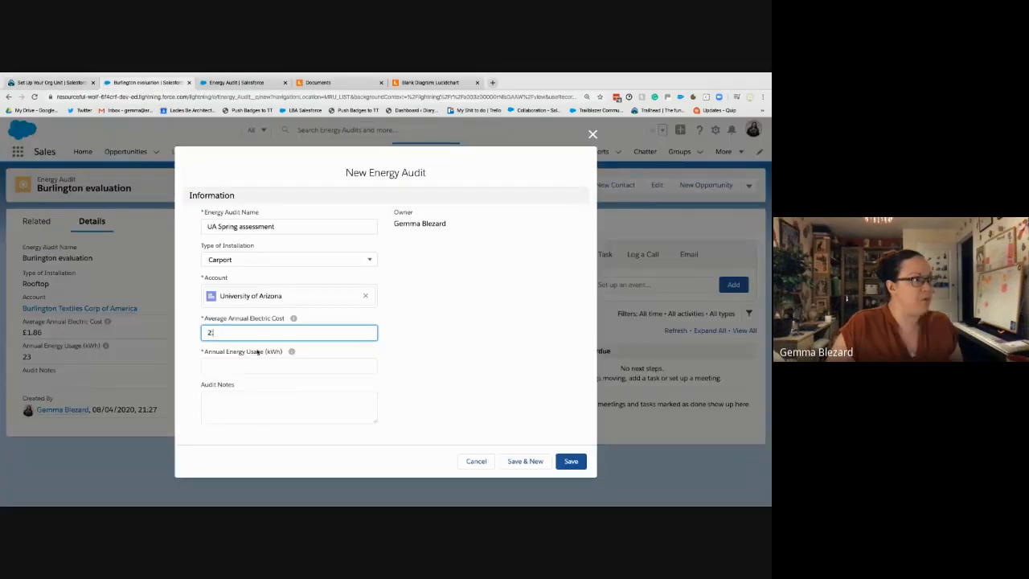
pyautogui.write('.19')
pyautogui.press('Tab')
pyautogui.press('Tab')
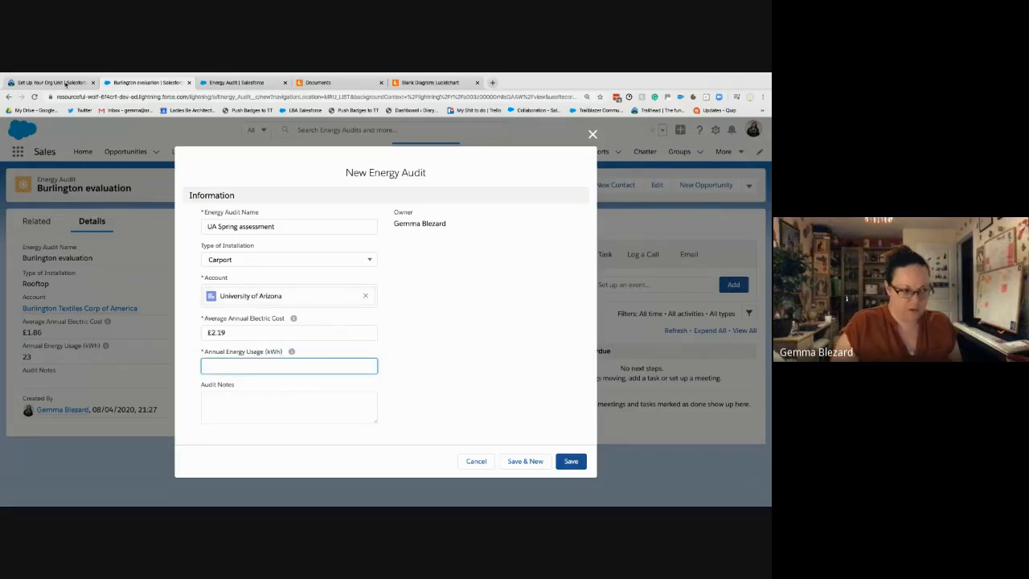
# Look up the usage in the Trailhead table and set the UA Spring assessment's Annual Energy Usage (kWh) to 30
pyautogui.click(66, 83)
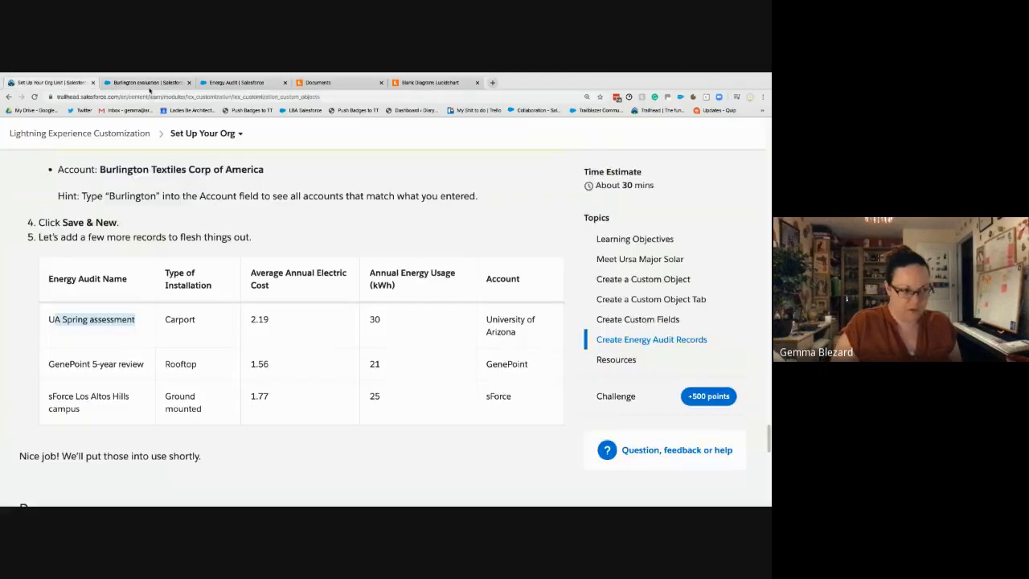
pyautogui.click(147, 83)
pyautogui.write('30')
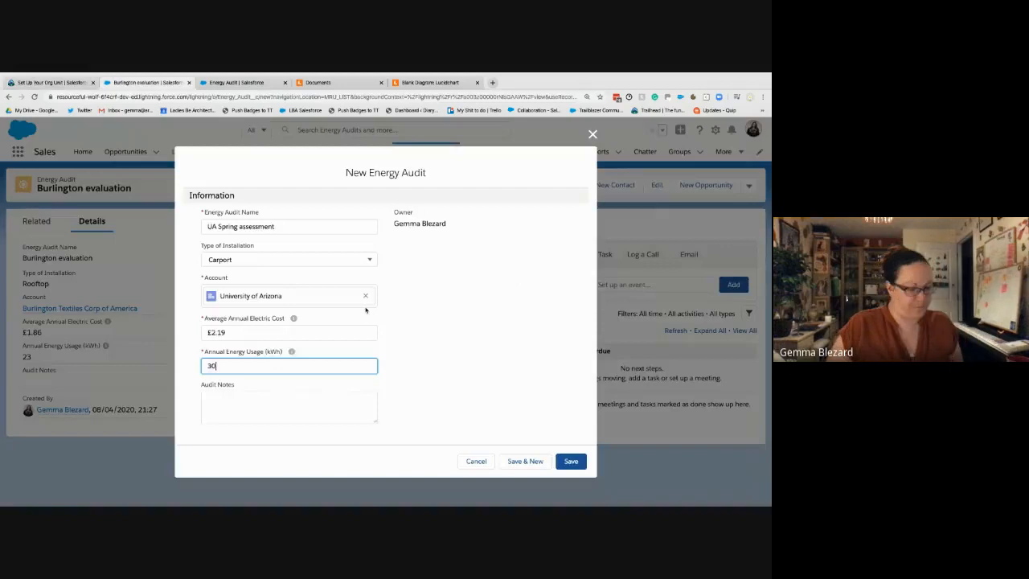
pyautogui.press('Tab')
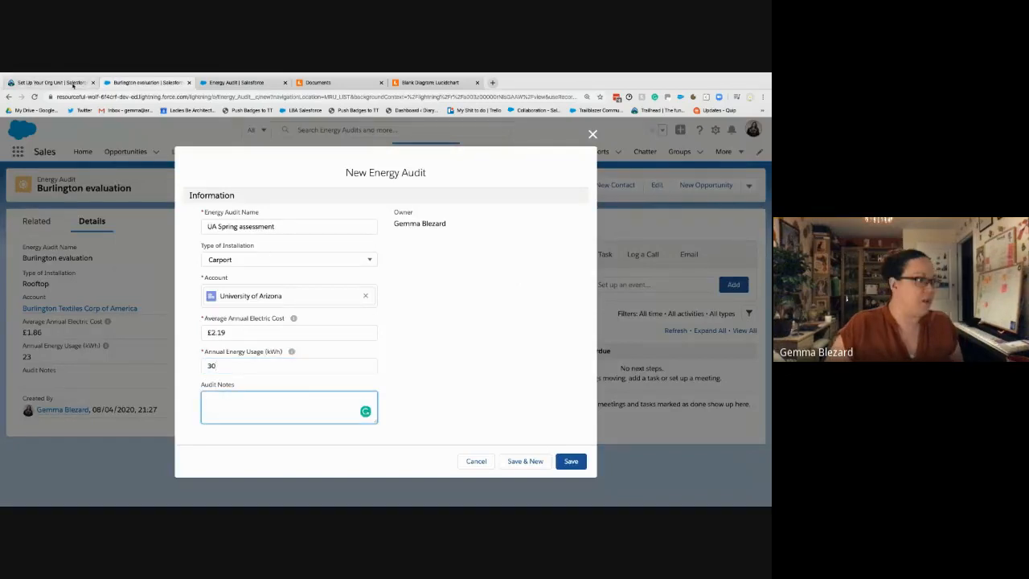
# Check the entries against the Trailhead table, then save the UA Spring assessment audit and open another blank Energy Audit form
pyautogui.click(74, 83)
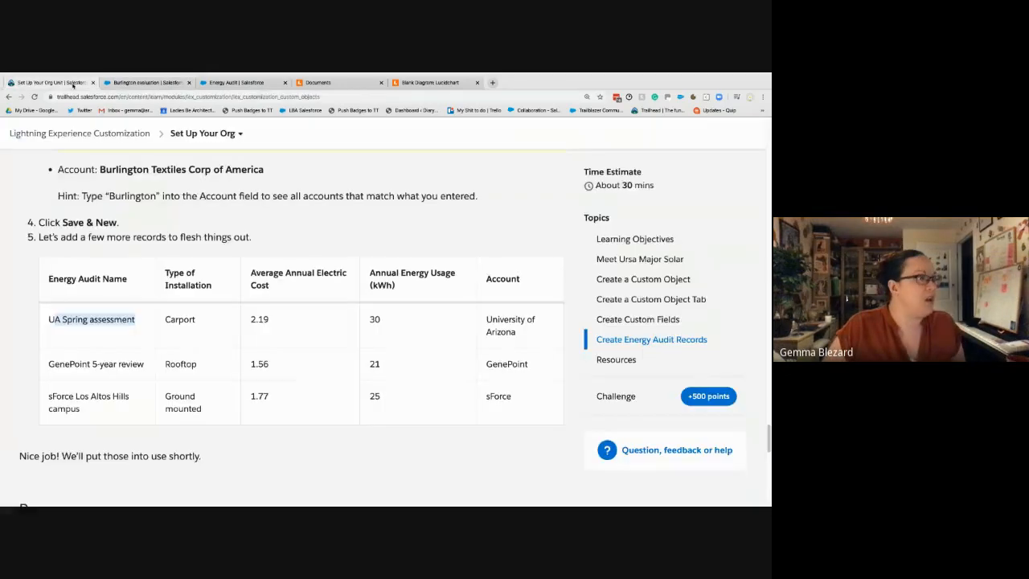
pyautogui.click(144, 87)
pyautogui.click(521, 465)
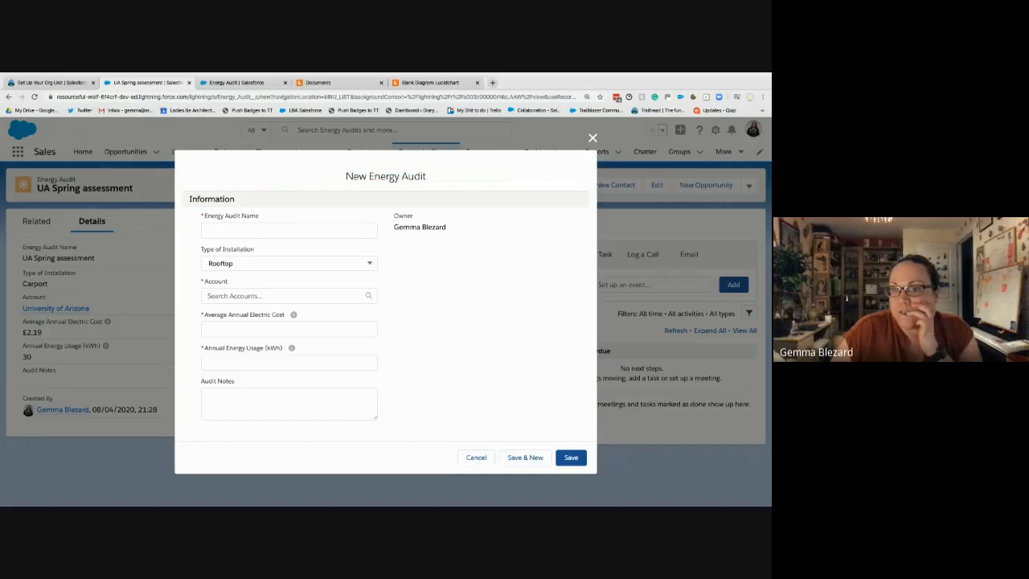
# Copy the second audit's name from the Trailhead table and name the new energy audit "GenePoint 5-year review"
pyautogui.click(276, 231)
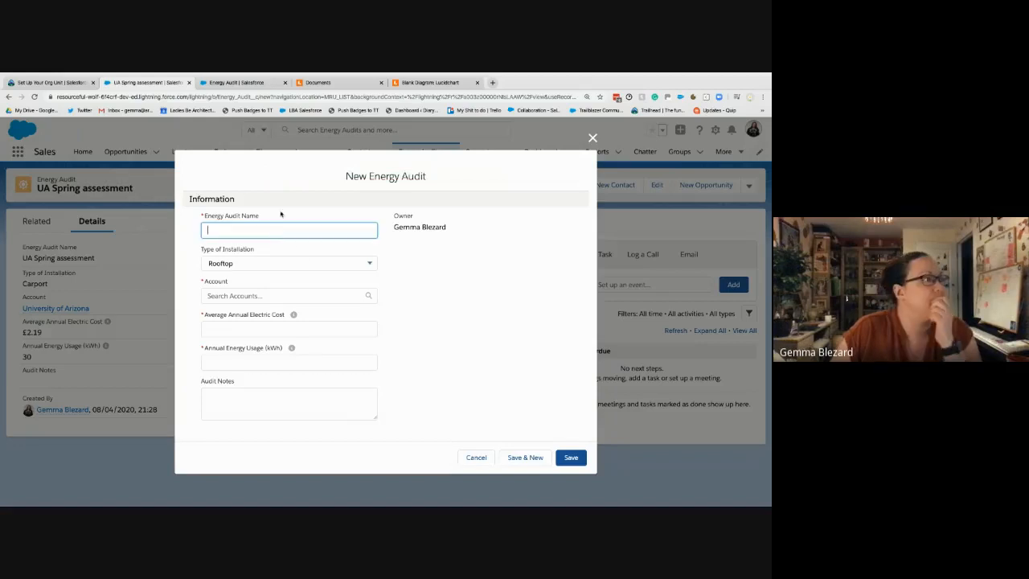
pyautogui.click(47, 82)
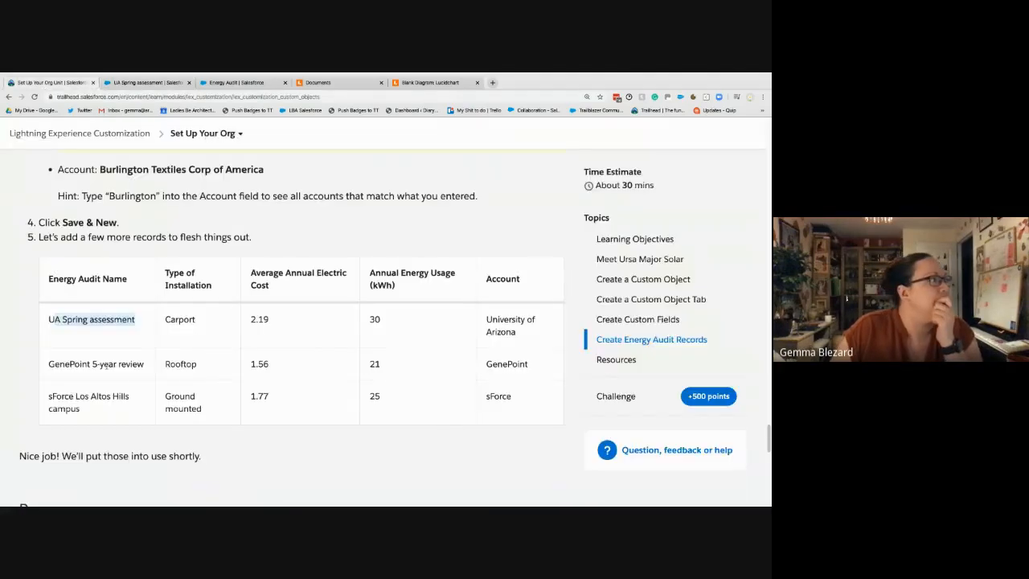
pyautogui.moveTo(145, 366); pyautogui.dragTo(47, 364)
pyautogui.hotkey('ctrl', 'c')
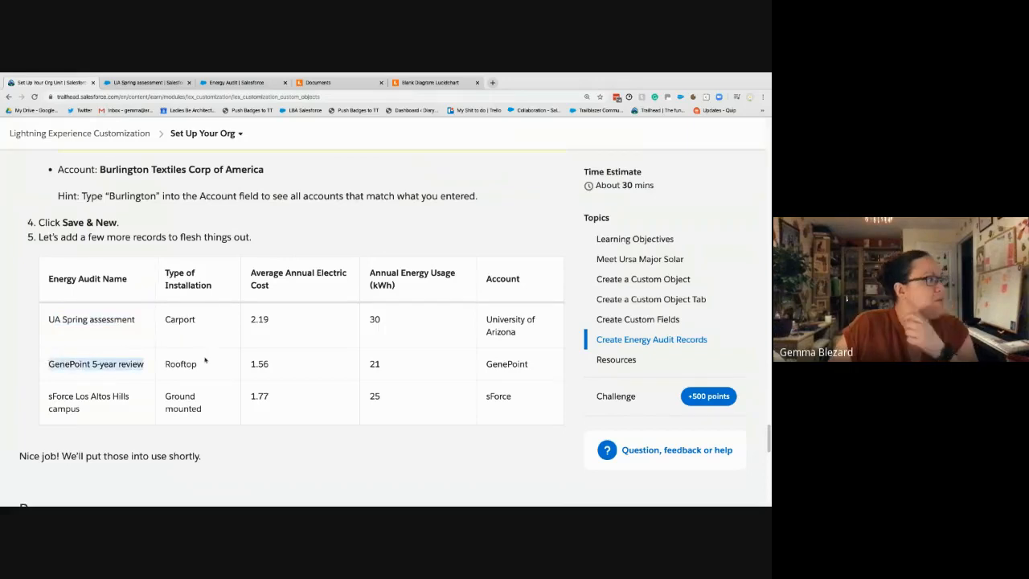
pyautogui.click(148, 82)
pyautogui.hotkey('ctrl', 'v')
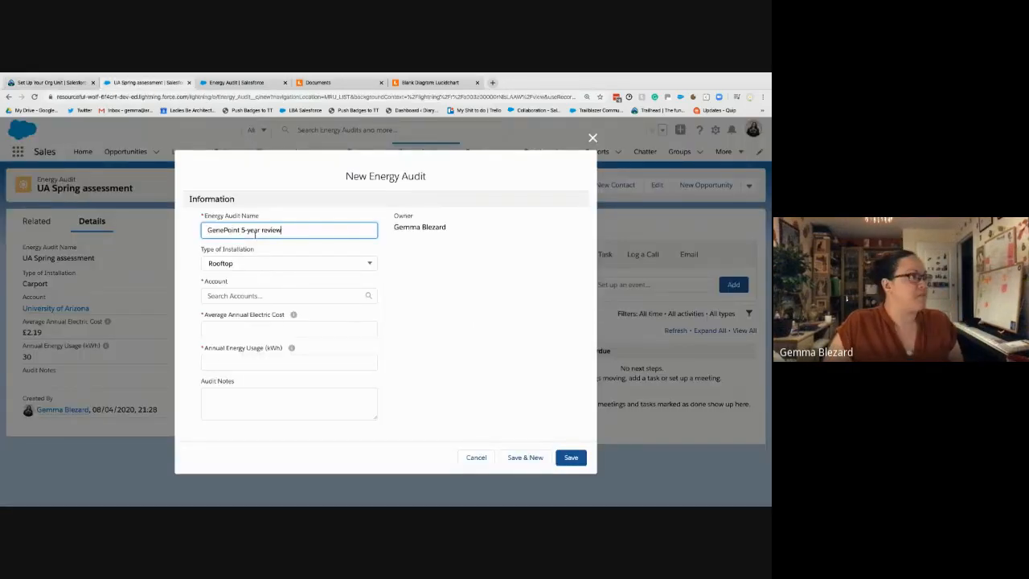
# Check the GenePoint row in the Trailhead table and set the audit's account to GenePoint
pyautogui.click(56, 83)
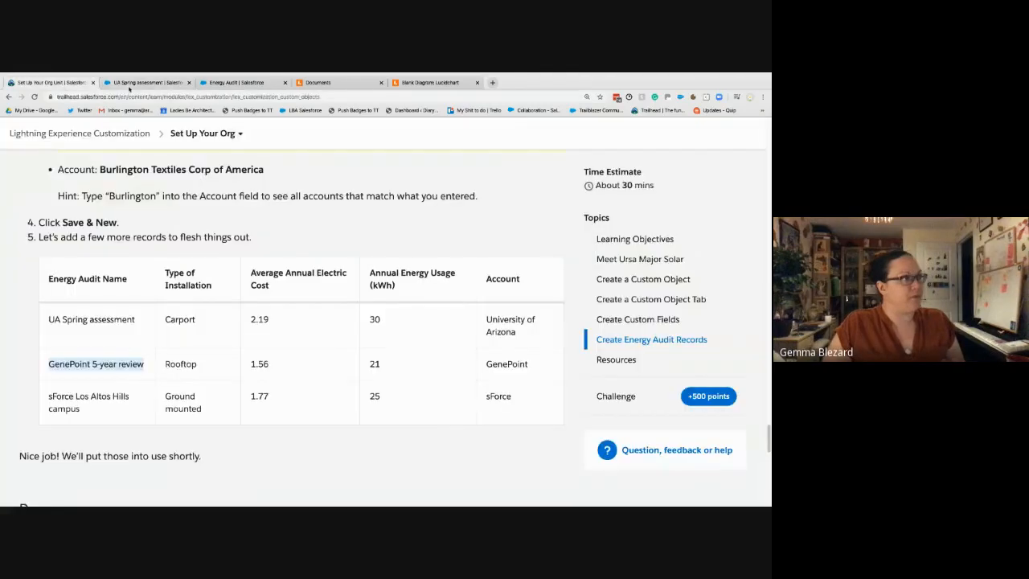
pyautogui.click(141, 82)
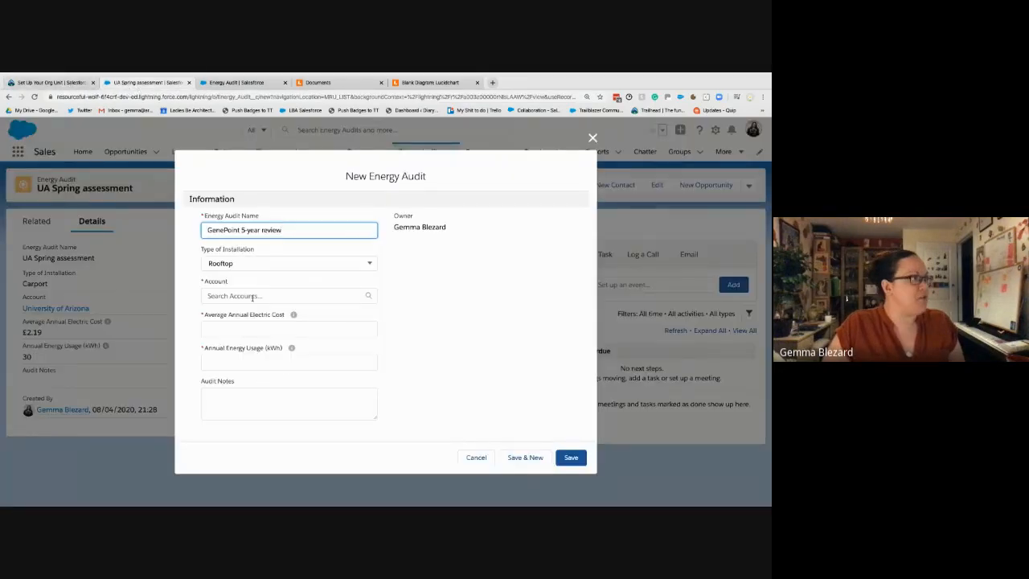
pyautogui.click(286, 296)
pyautogui.write('gene')
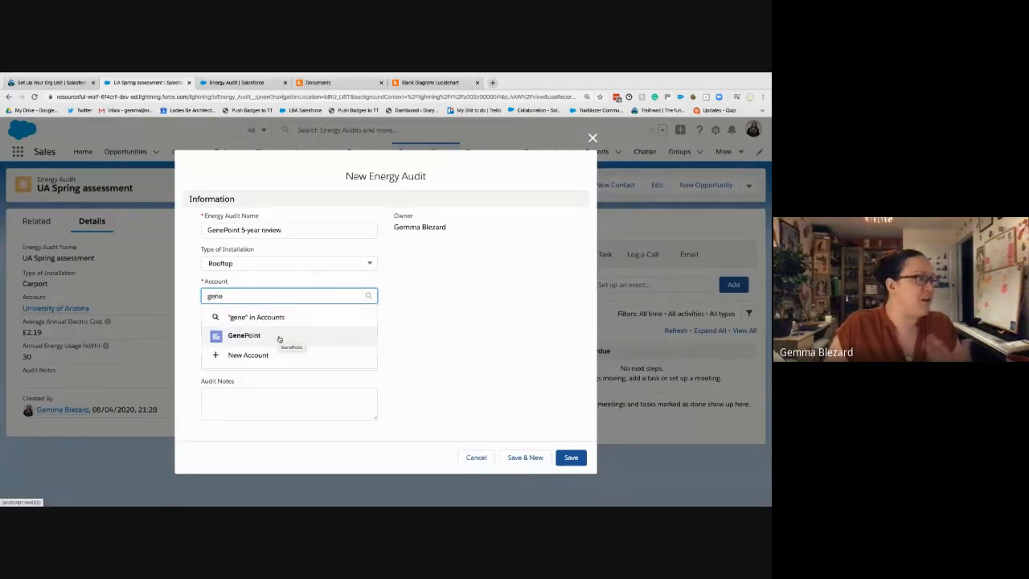
pyautogui.click(278, 335)
# Look up the cost in the Trailhead table and set the GenePoint audit's Average Annual Electric Cost to 1.56
pyautogui.click(263, 332)
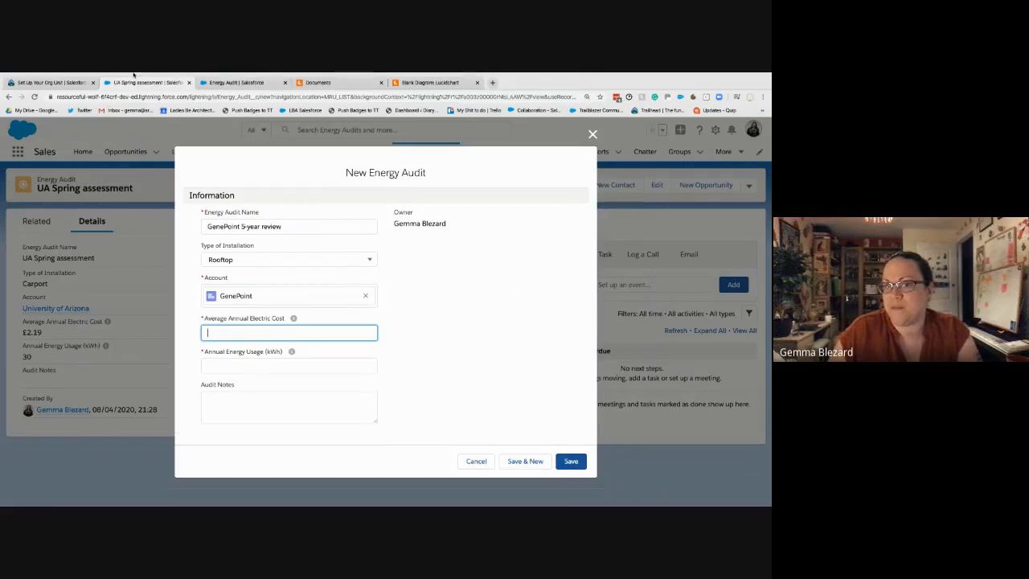
pyautogui.click(70, 85)
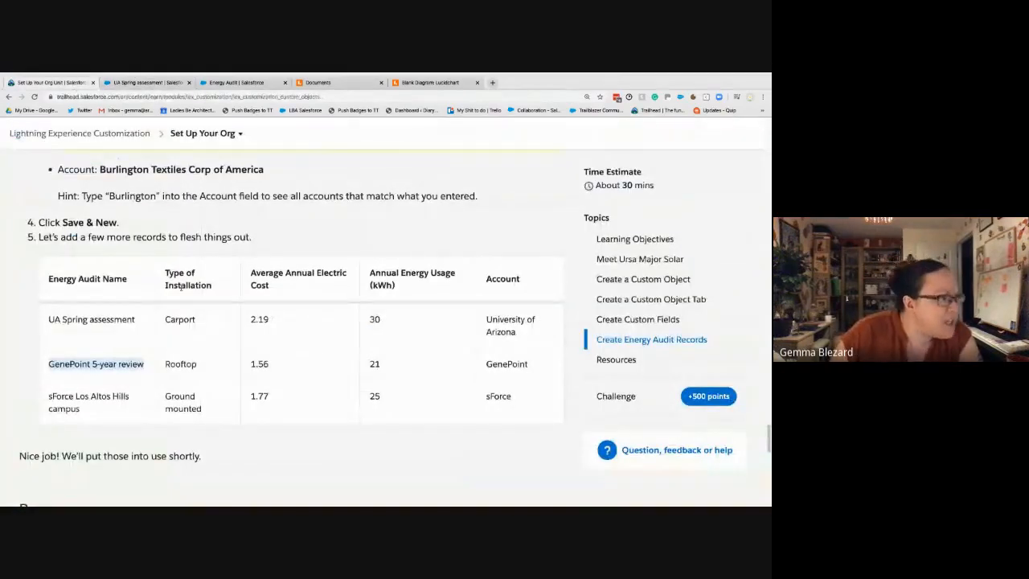
pyautogui.hotkey('ctrl', 'Tab')
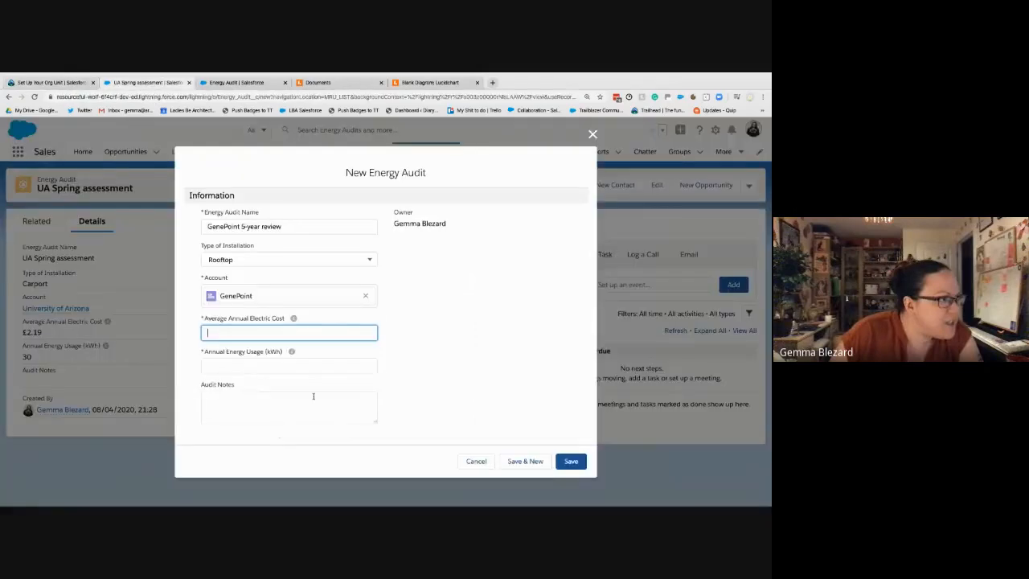
pyautogui.press('Tab')
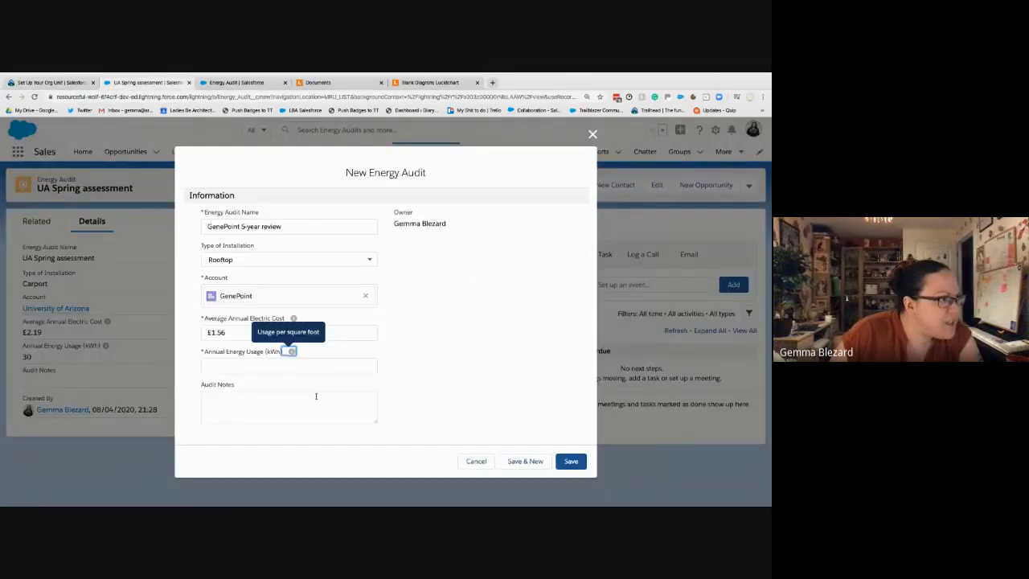
# Set the GenePoint audit's Annual Energy Usage (kWh) to 21 as listed in Trailhead, then save it and open another blank form
pyautogui.click(56, 85)
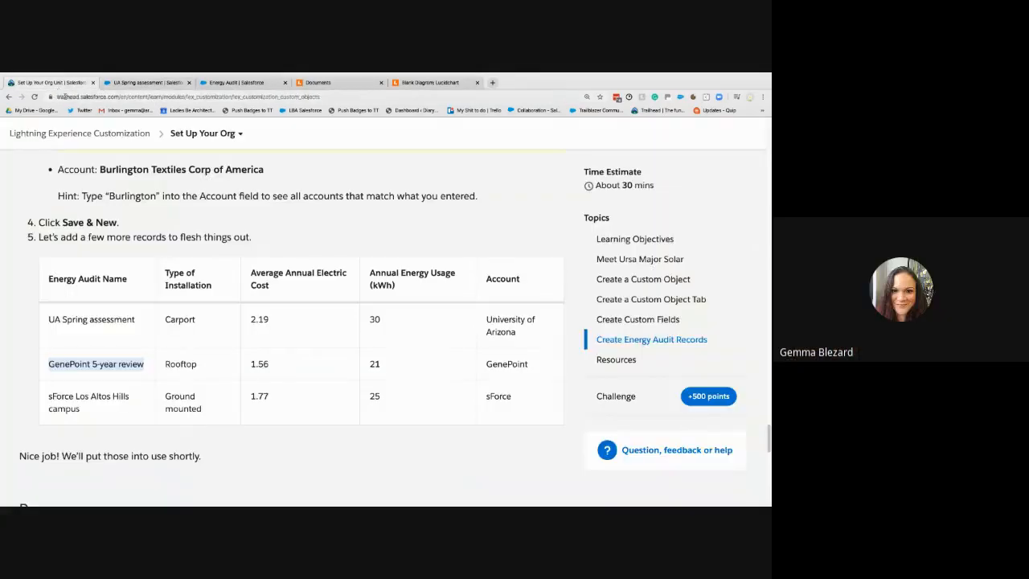
pyautogui.click(145, 84)
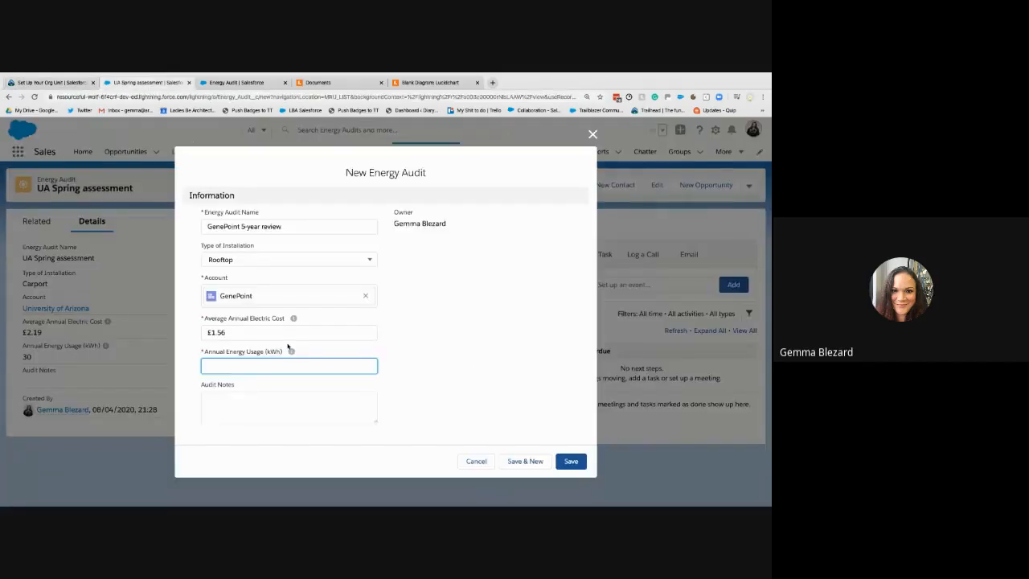
pyautogui.write('21')
pyautogui.click(524, 461)
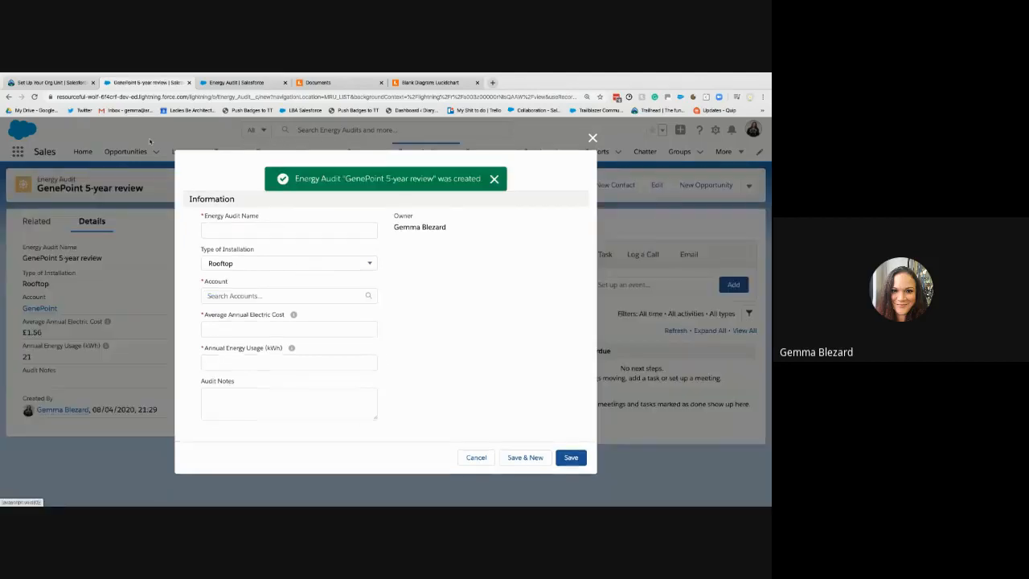
# Copy the last audit's name from the Trailhead table and name the new energy audit "sForce Los Altos Hills campus"
pyautogui.click(54, 84)
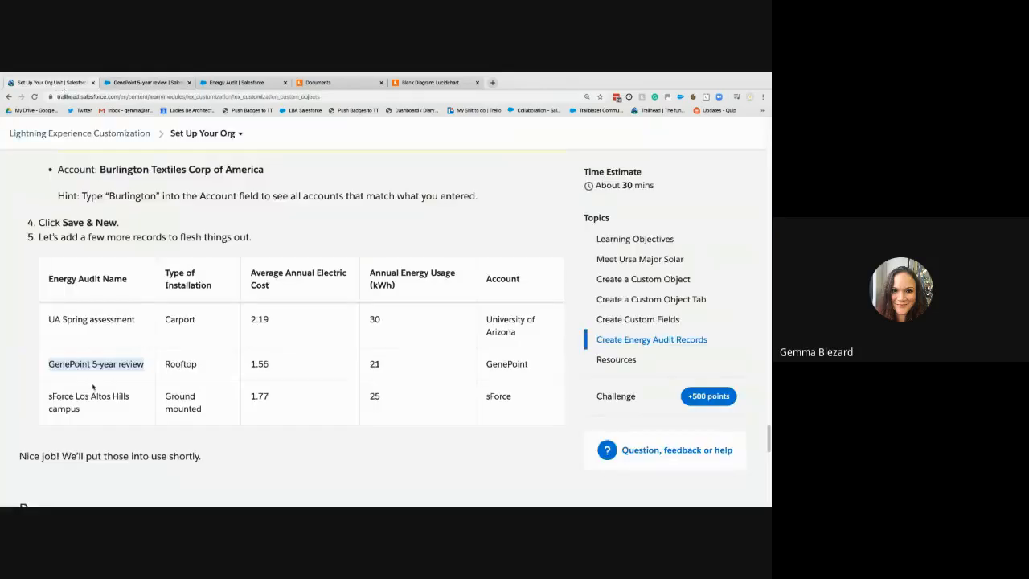
pyautogui.moveTo(80, 410); pyautogui.dragTo(50, 394)
pyautogui.rightClick(65, 399)
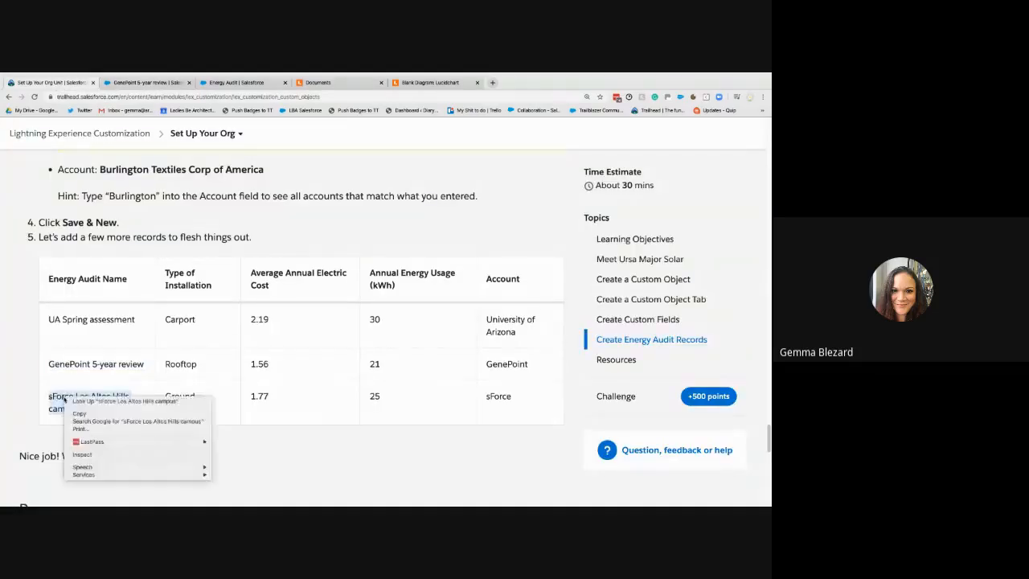
pyautogui.click(80, 414)
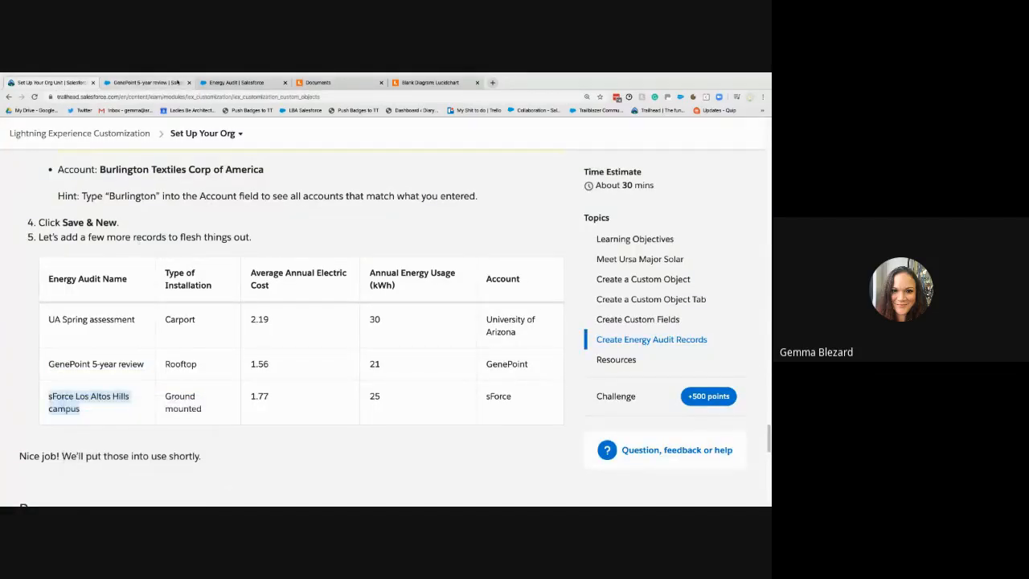
pyautogui.click(147, 83)
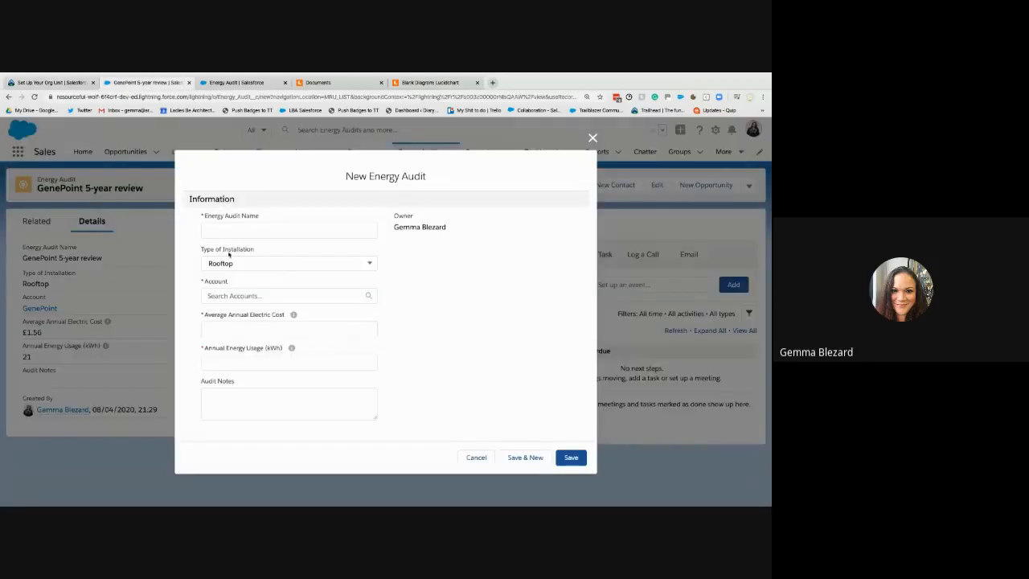
pyautogui.click(228, 235)
pyautogui.hotkey('ctrl', 'v')
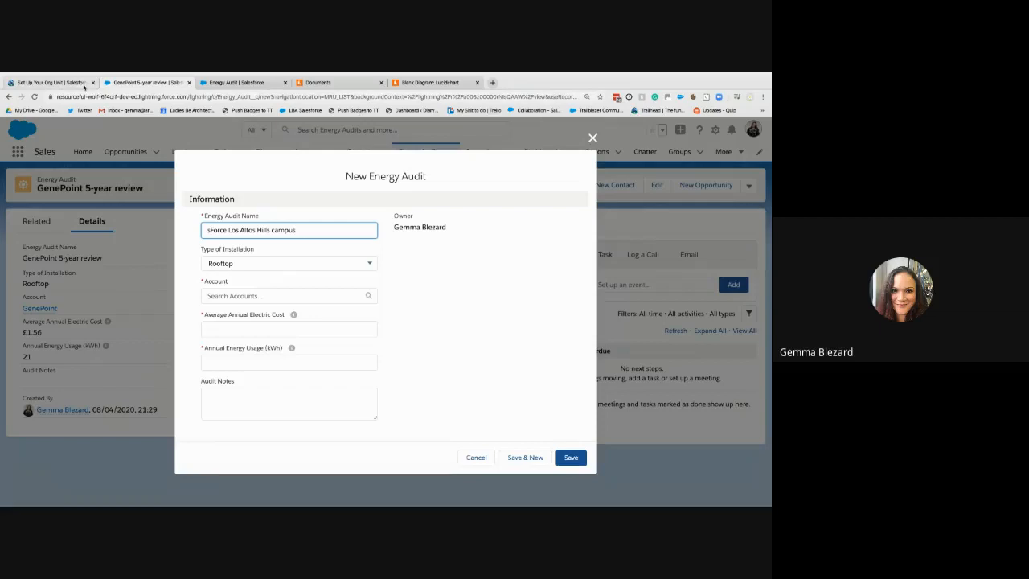
# Check the last row of the Trailhead table and set the sForce audit's Type of Installation to Ground mounted
pyautogui.click(50, 82)
pyautogui.click(145, 82)
pyautogui.click(261, 265)
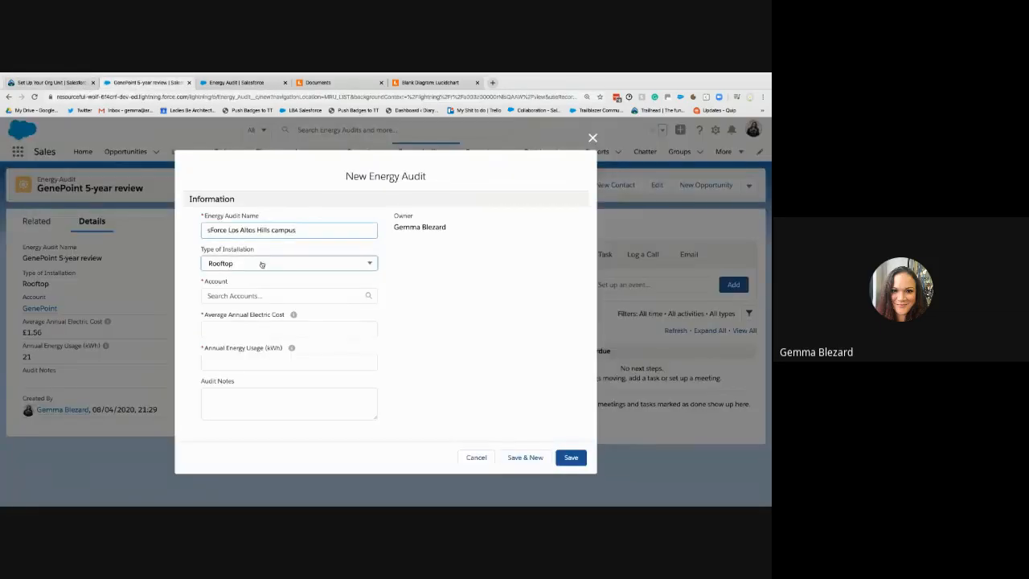
pyautogui.click(241, 336)
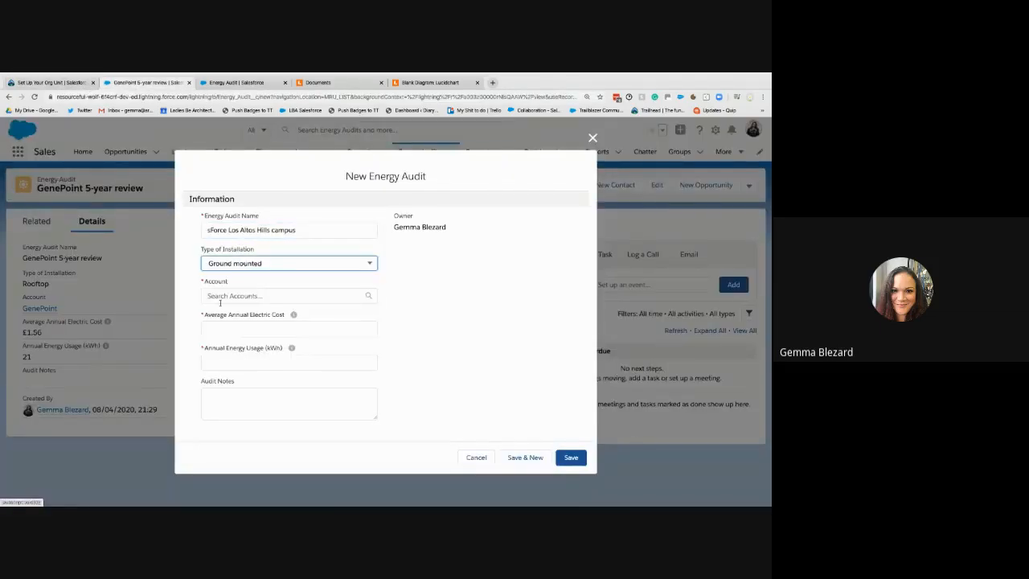
# Look up the account for the sForce audit in the Trailhead table and search the accounts for "sF"
pyautogui.click(219, 296)
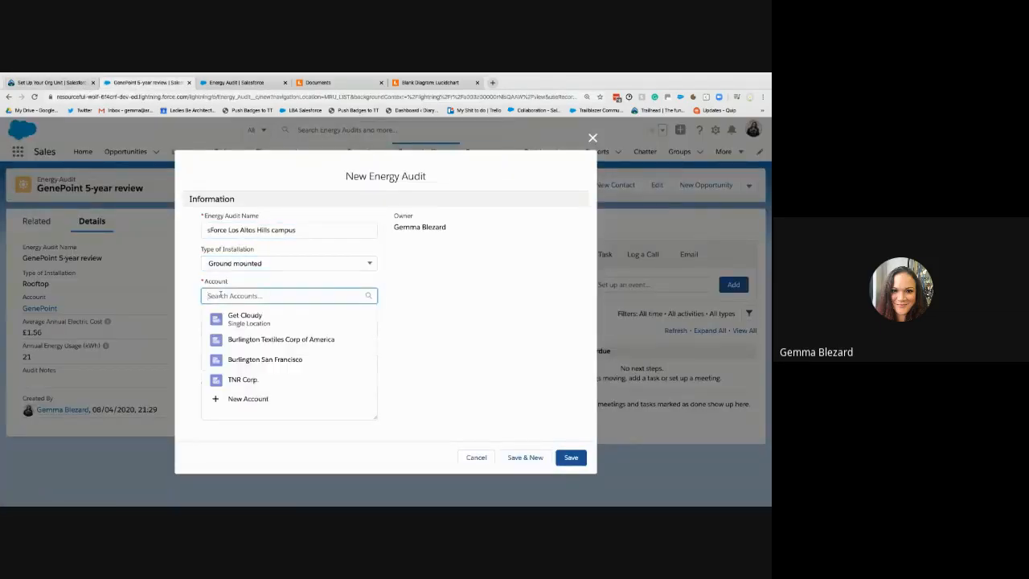
pyautogui.click(37, 84)
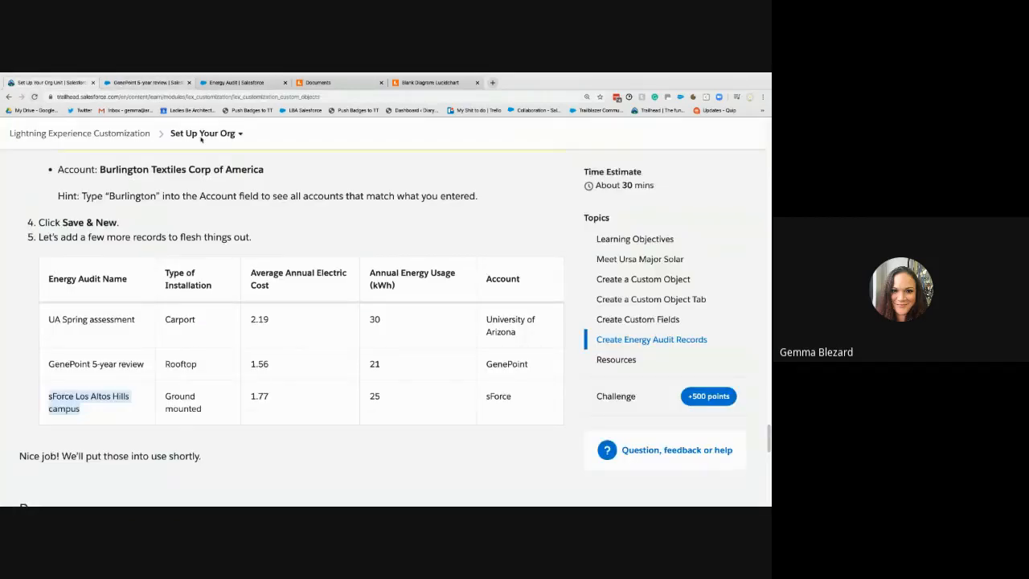
pyautogui.click(151, 83)
pyautogui.write('sF')
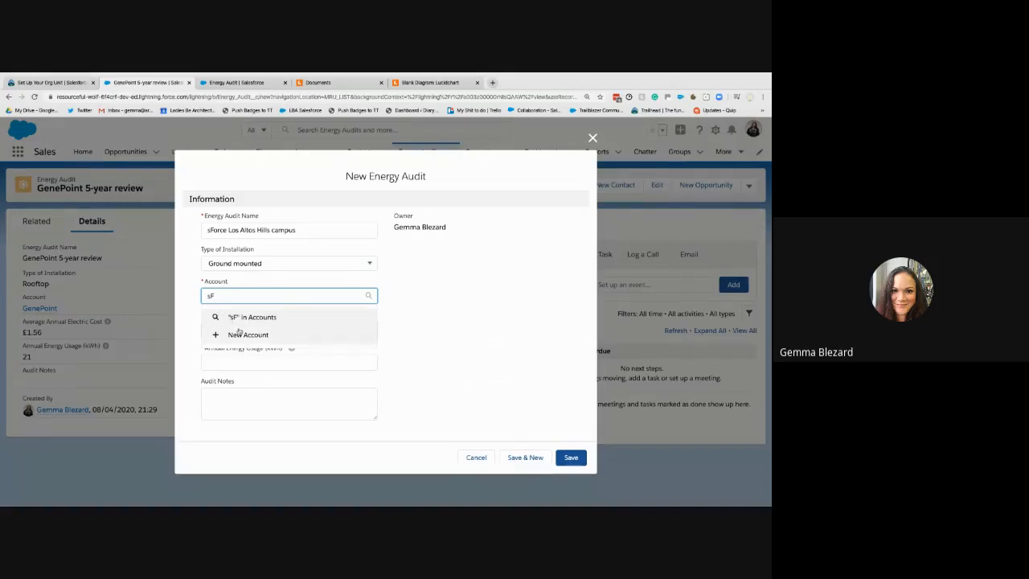
# Create an account named "sForce" from the audit's account lookup and save it as the audit's account
pyautogui.press('BackSpace')
pyautogui.press('BackSpace')
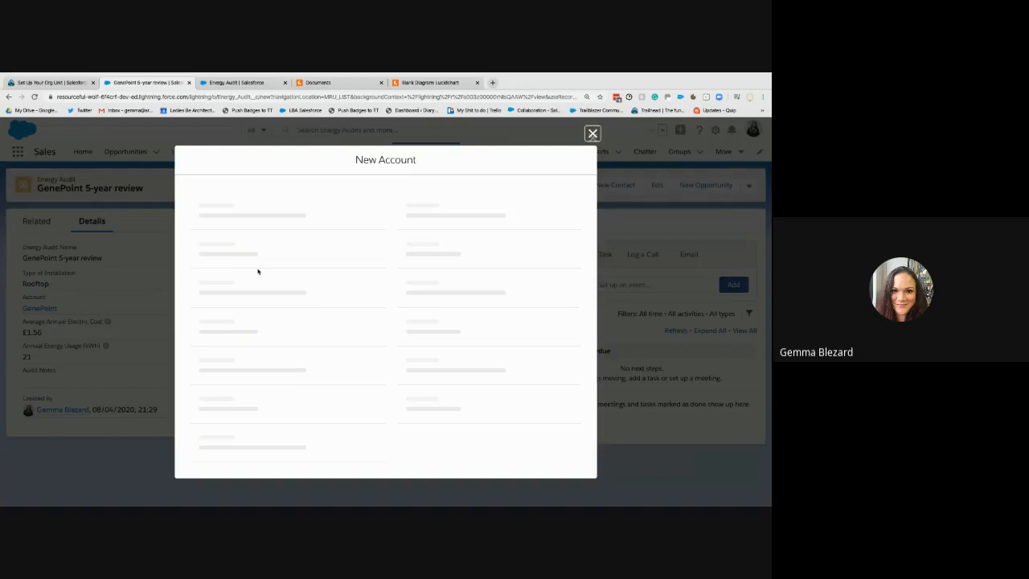
pyautogui.click(258, 259)
pyautogui.write('s')
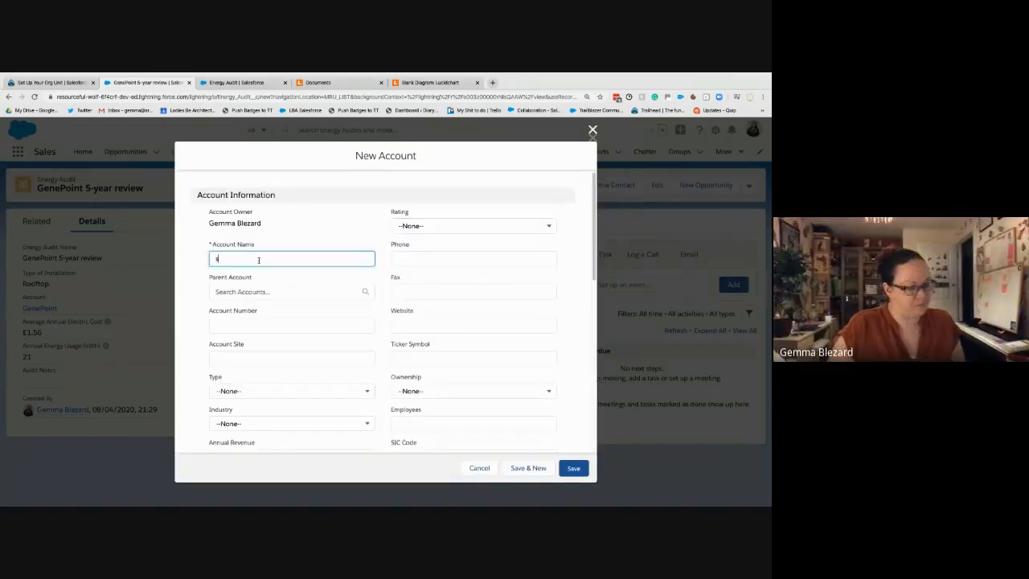
pyautogui.write('Force')
pyautogui.press('Tab')
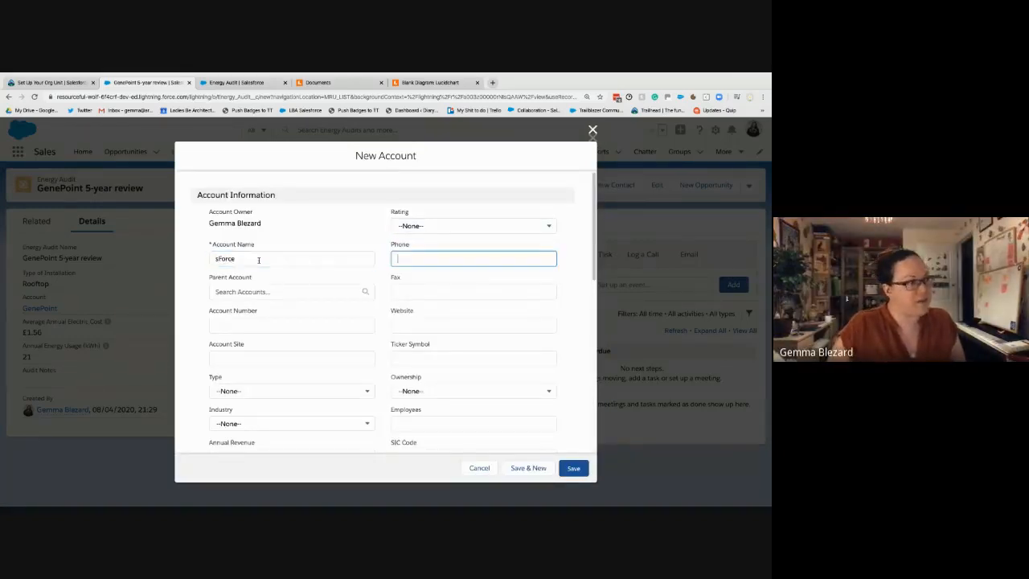
pyautogui.click(573, 468)
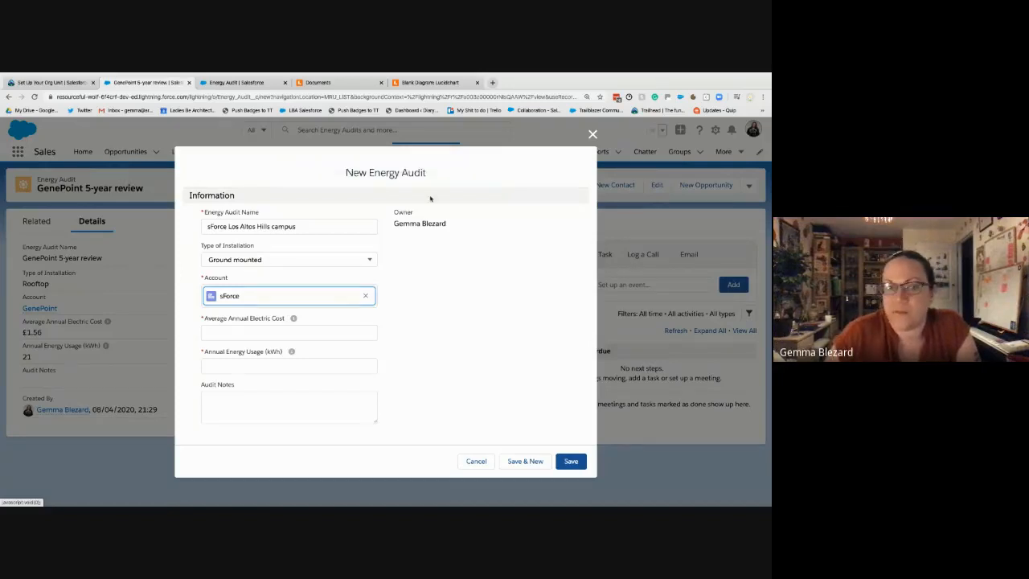
# Look up the cost in the Trailhead table and set the sForce audit's Average Annual Electric Cost to 1.77
pyautogui.click(67, 83)
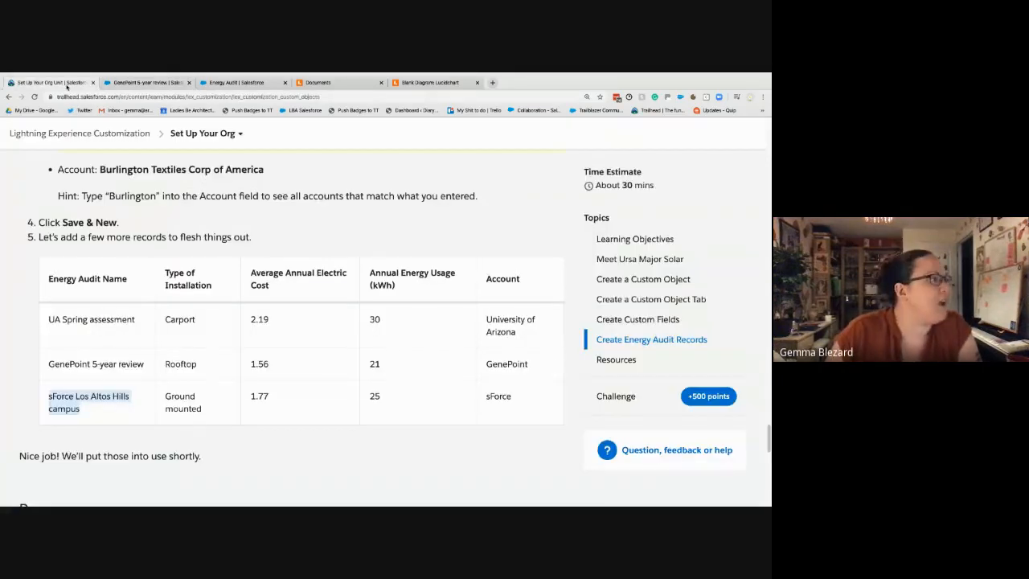
pyautogui.click(148, 82)
pyautogui.click(257, 332)
pyautogui.write('1.77')
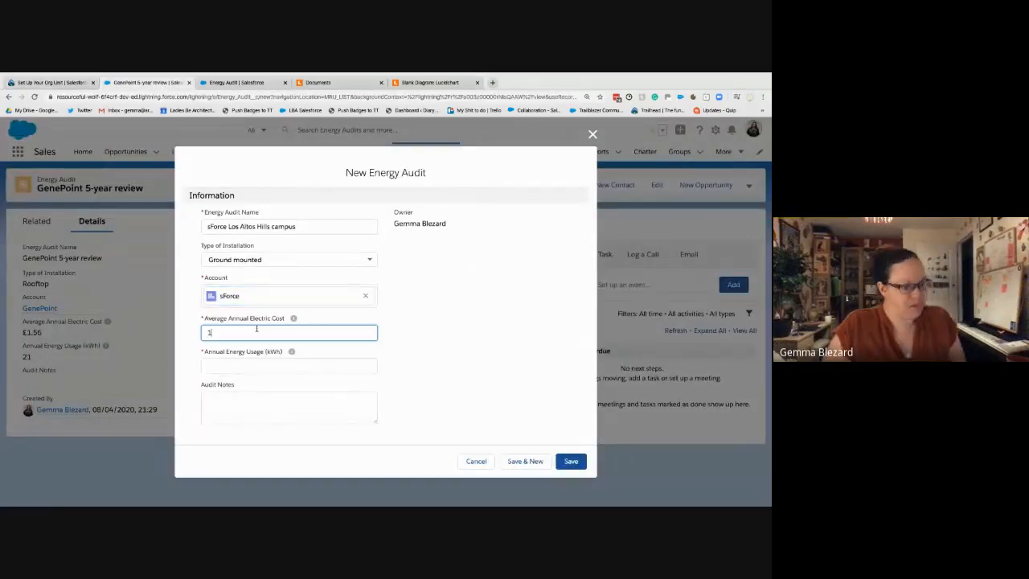
# Set the sForce audit's Annual Energy Usage (kWh) to 25 and save the record
pyautogui.press('Tab')
pyautogui.press('Tab')
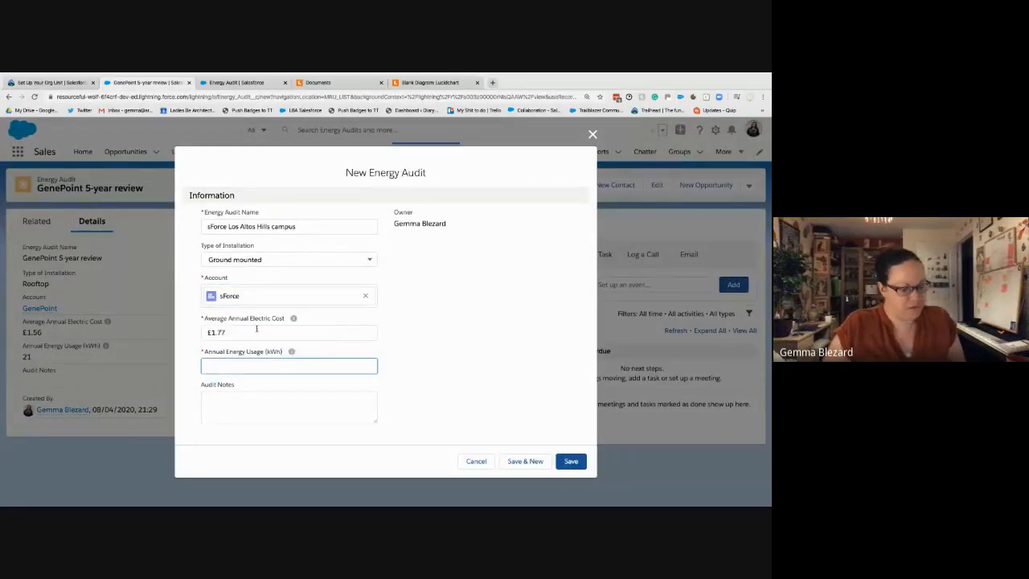
pyautogui.click(422, 326)
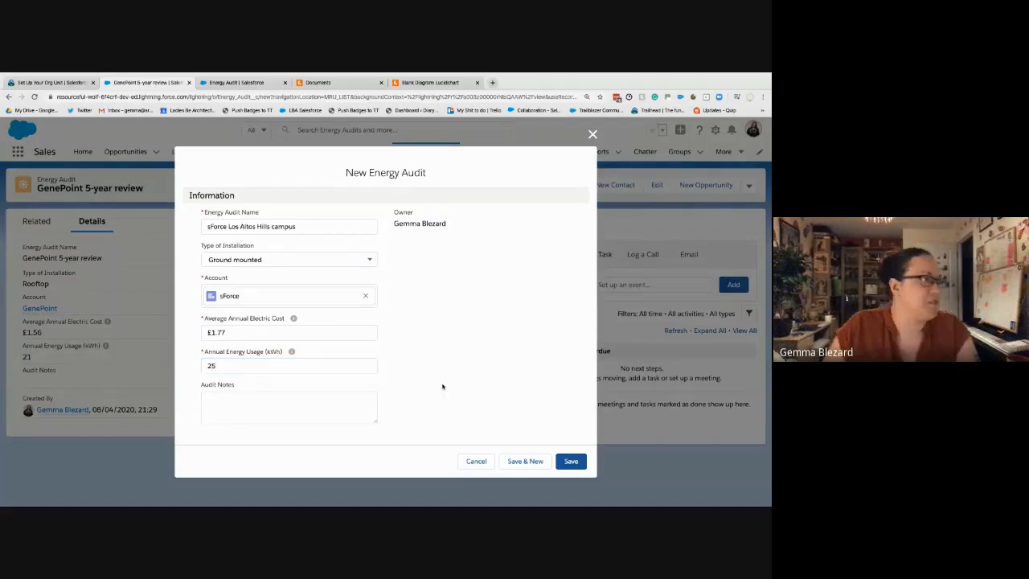
pyautogui.click(563, 465)
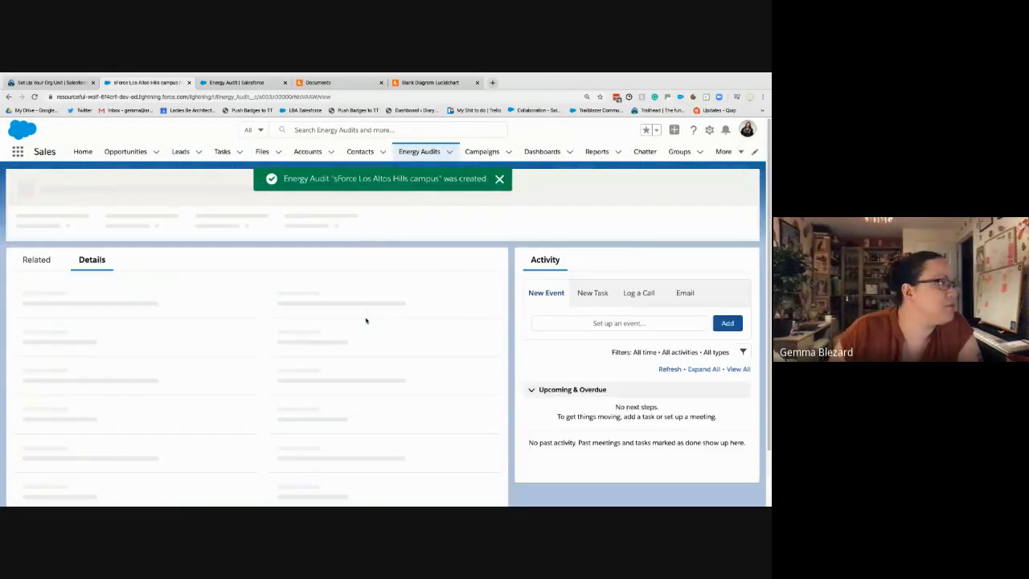
# Retake the Set Up Your Org challenge in Trailhead and submit it for checking against My Trailhead Playground 3
pyautogui.click(46, 83)
pyautogui.scroll(-6, 266, 386)
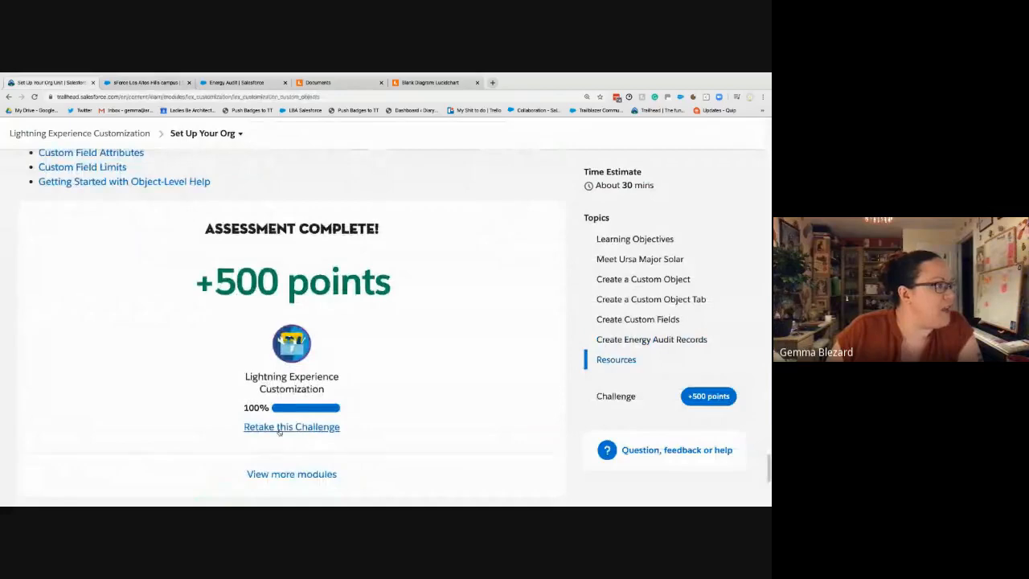
pyautogui.click(287, 431)
pyautogui.scroll(-2, 355, 374)
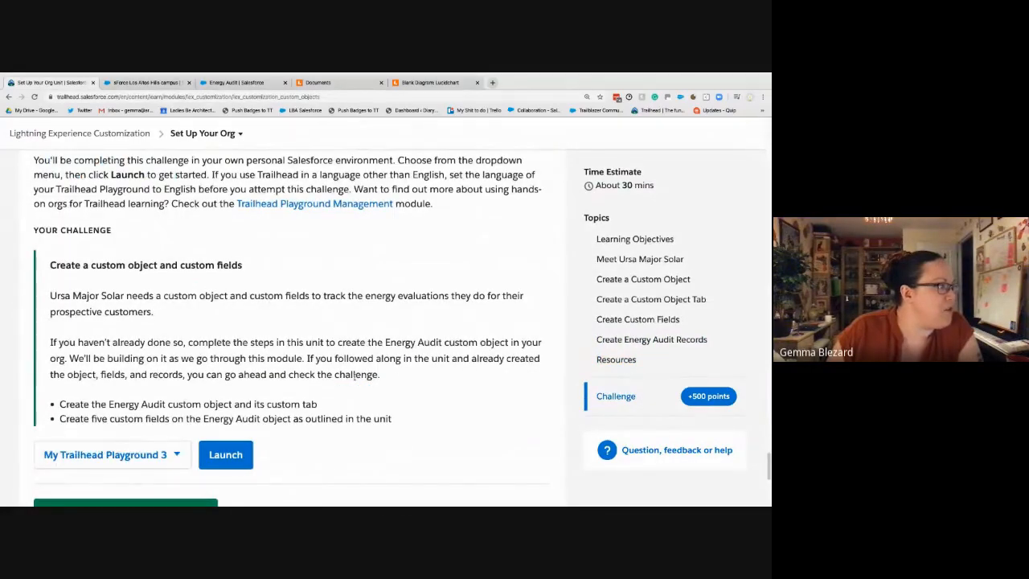
pyautogui.scroll(-1, 353, 380)
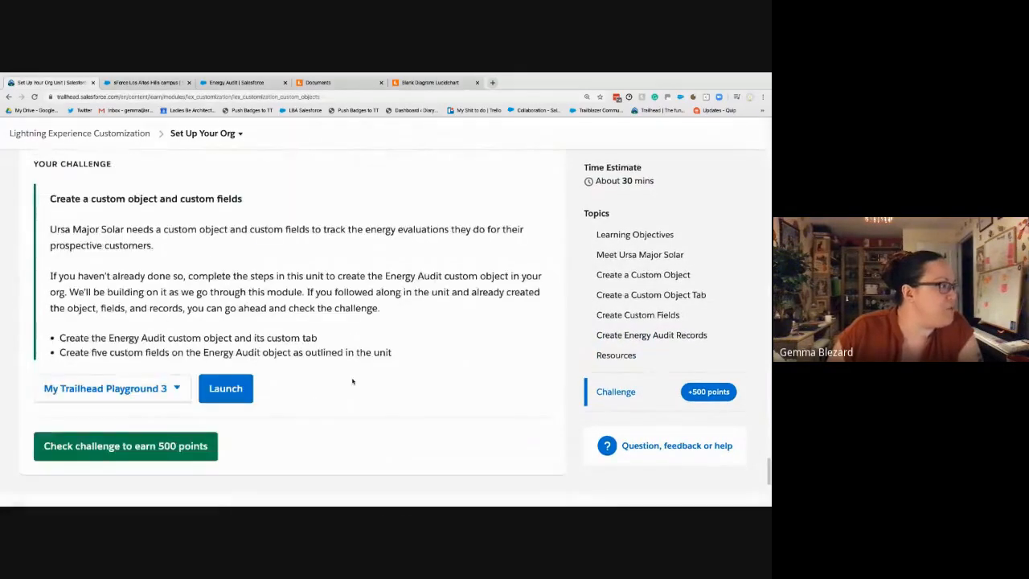
pyautogui.click(169, 447)
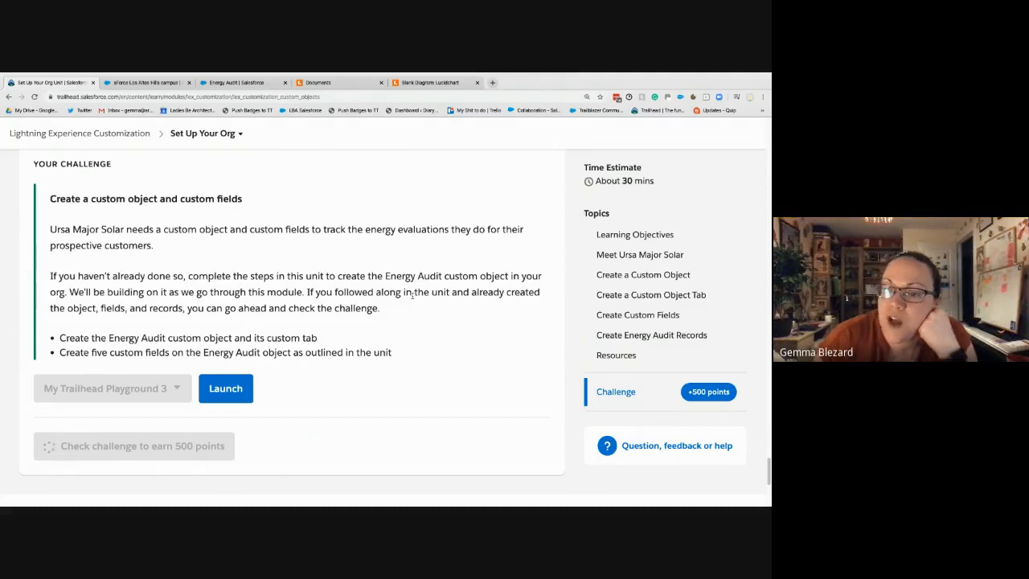
# Review the Sales app's navigation items without changing them, and open a blank Energy Audit form from the Energy Audits list
pyautogui.click(151, 82)
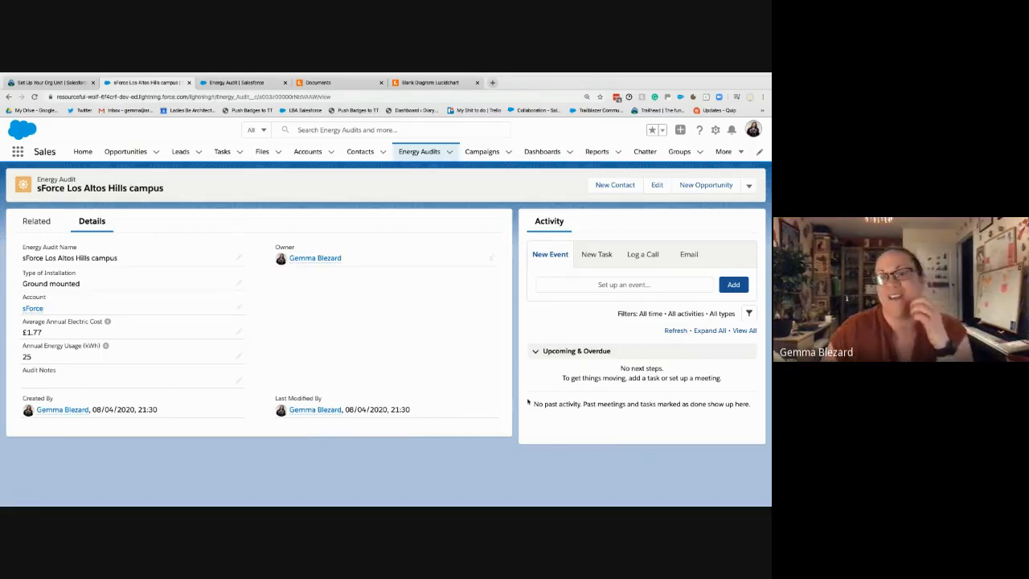
pyautogui.click(760, 152)
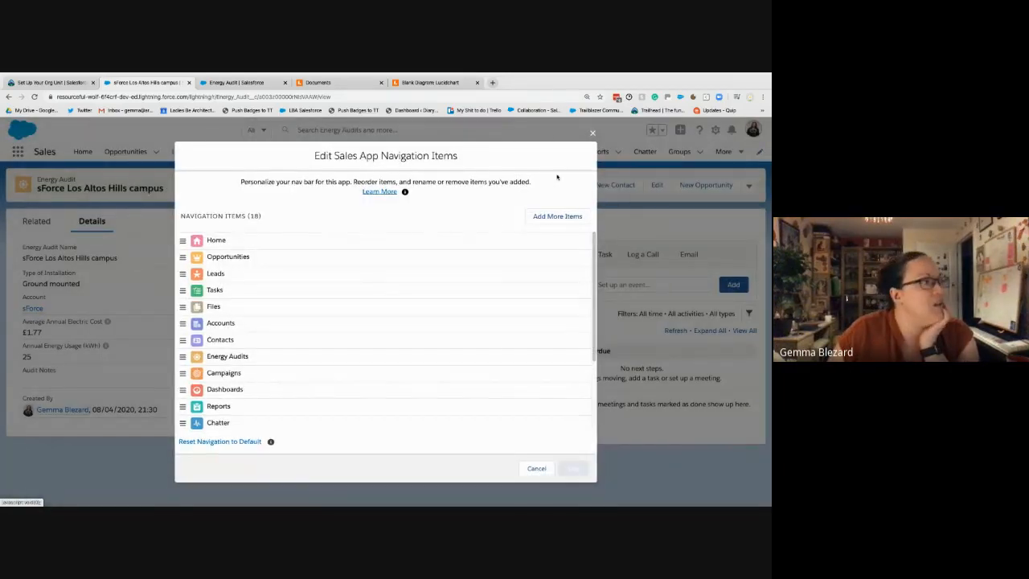
pyautogui.click(537, 469)
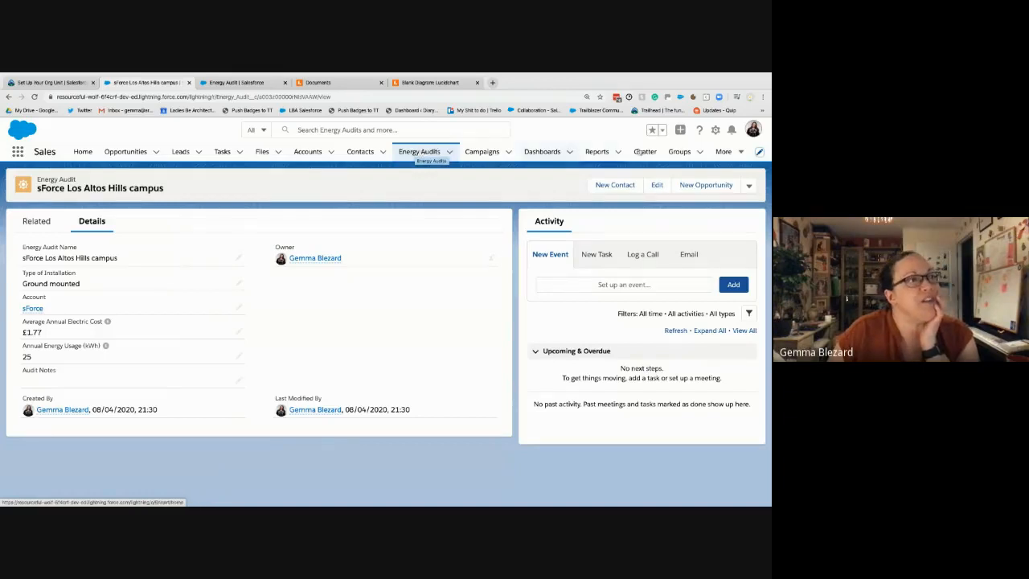
pyautogui.click(734, 152)
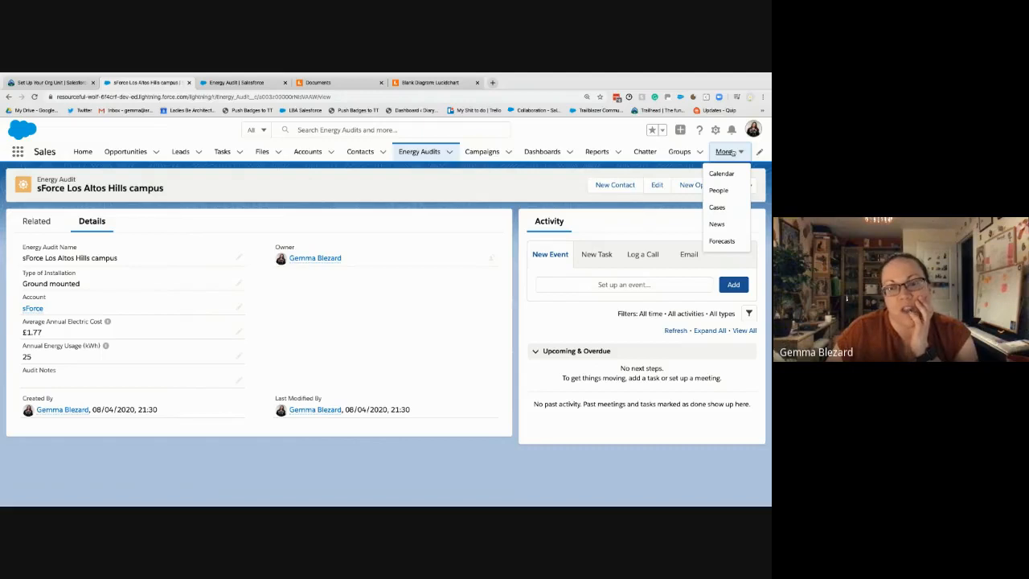
pyautogui.click(419, 152)
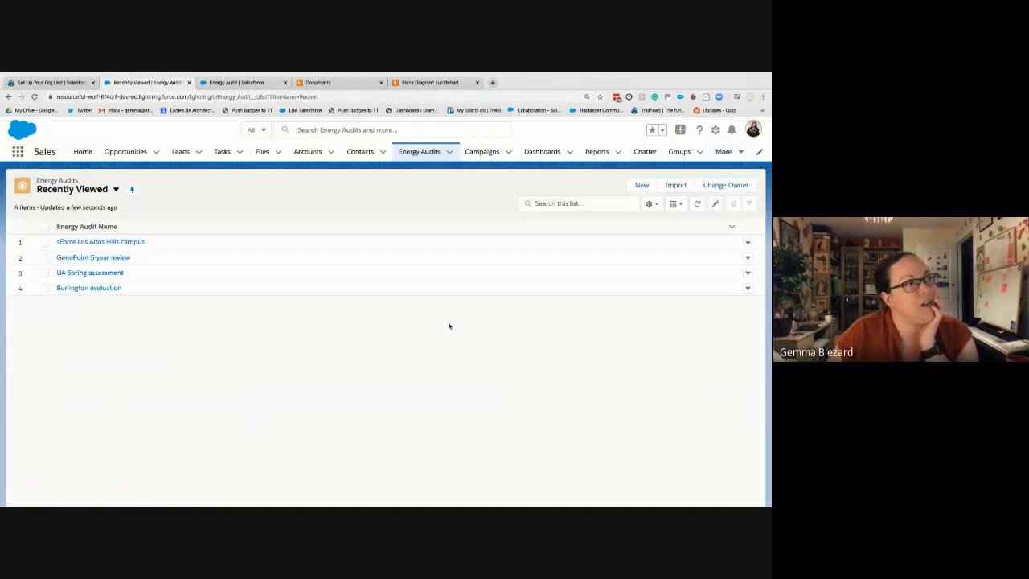
pyautogui.click(642, 185)
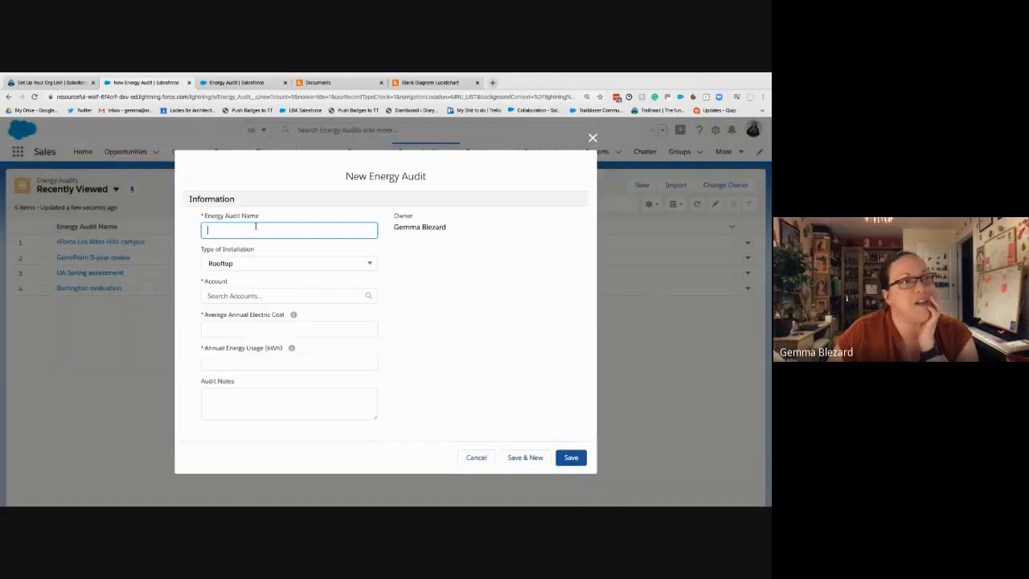
# Dismiss the new badge pop-up in Trailhead and return to the blank Energy Audit form
pyautogui.click(51, 82)
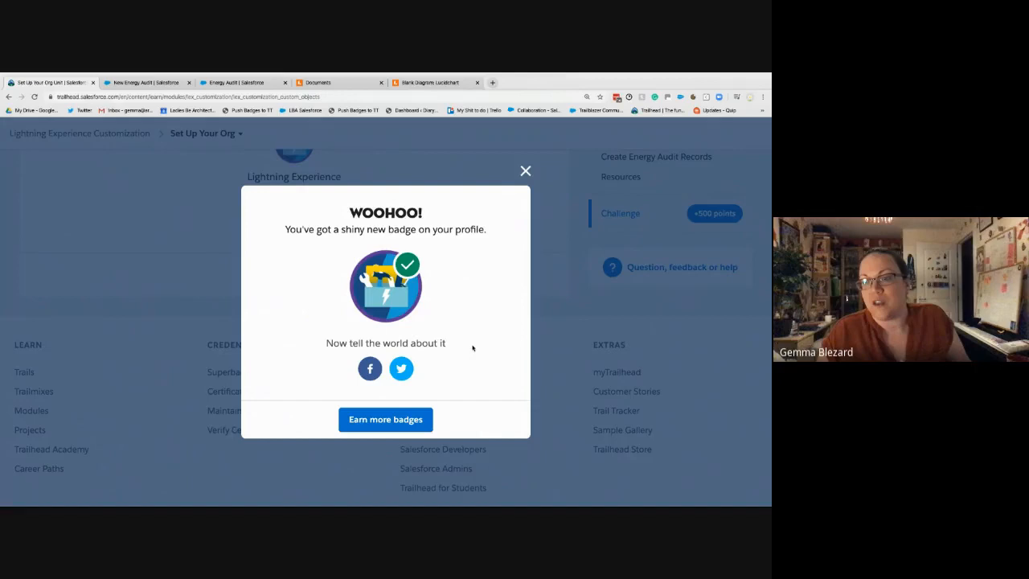
pyautogui.click(526, 171)
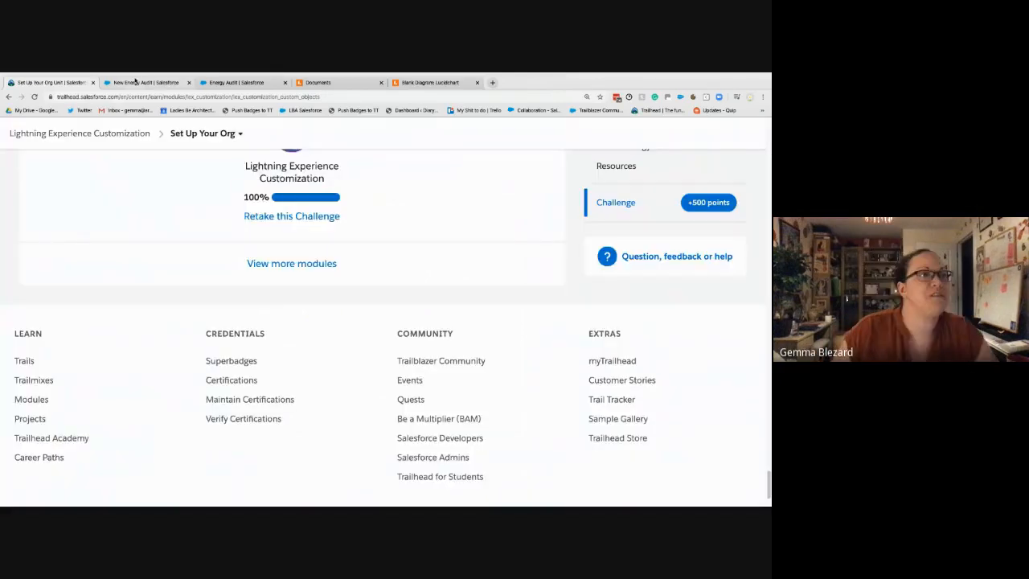
pyautogui.click(135, 82)
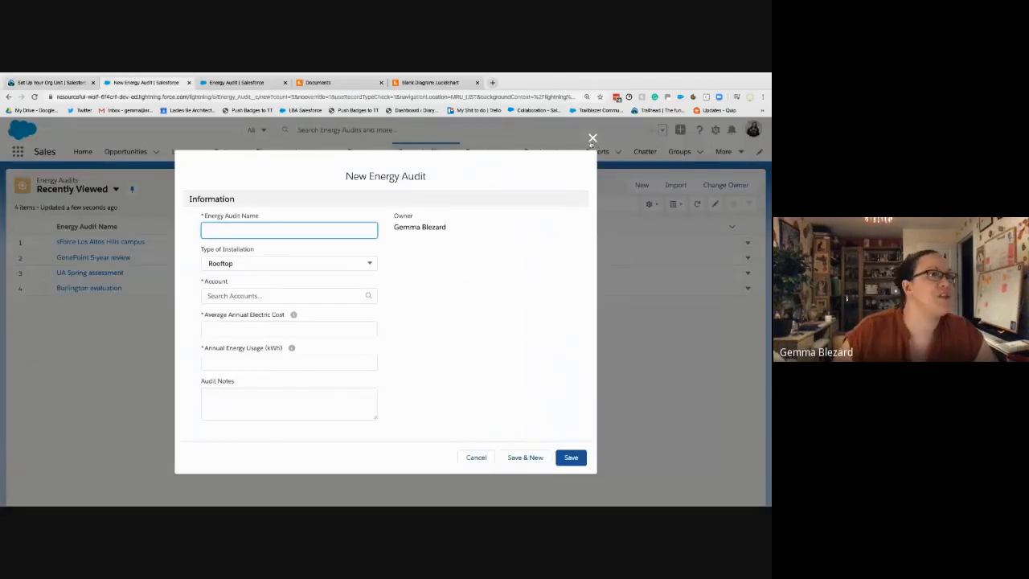
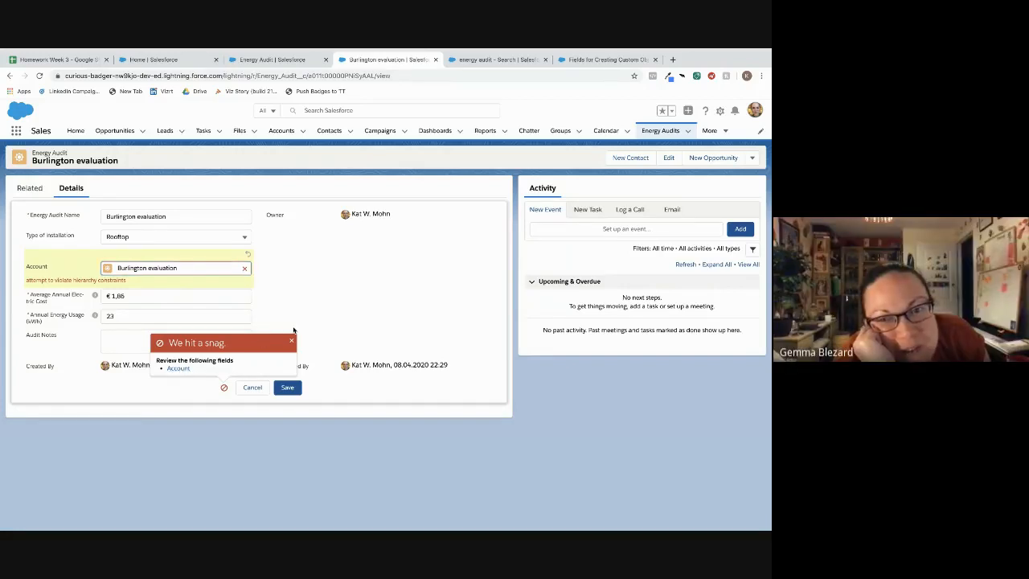
# Dismiss the account error, discard the unsaved edits to the Burlington evaluation record and close its browser tab
pyautogui.click(292, 345)
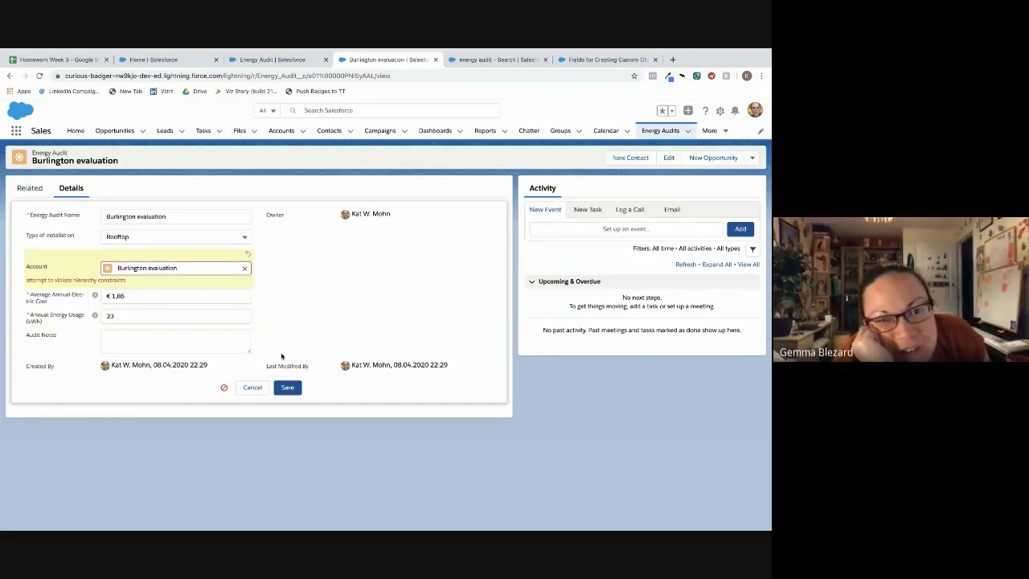
pyautogui.click(252, 387)
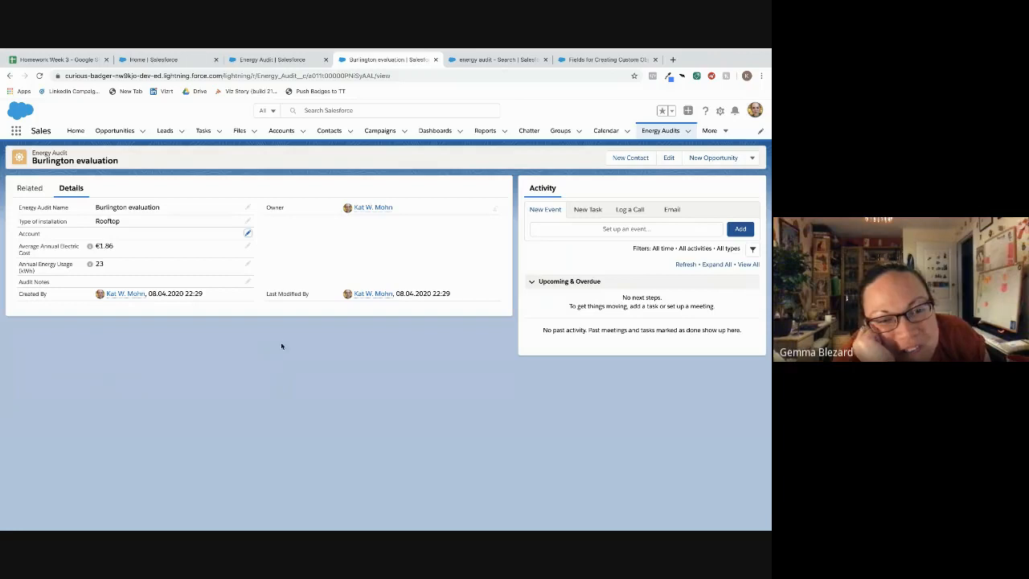
pyautogui.click(436, 59)
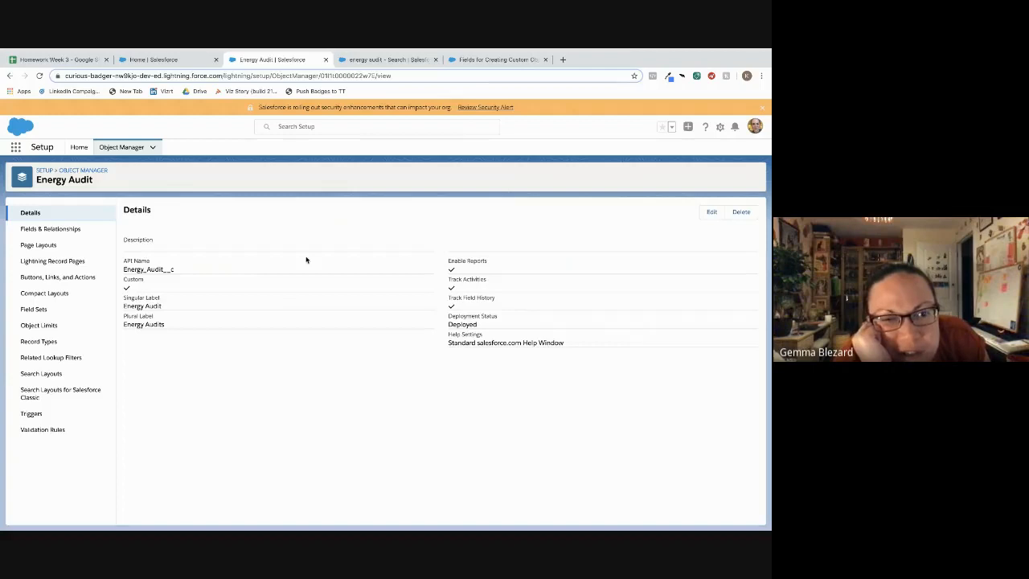
# Close the Energy Audit setup and "energy audit" search browser tabs and switch to Salesforce Home
pyautogui.click(325, 60)
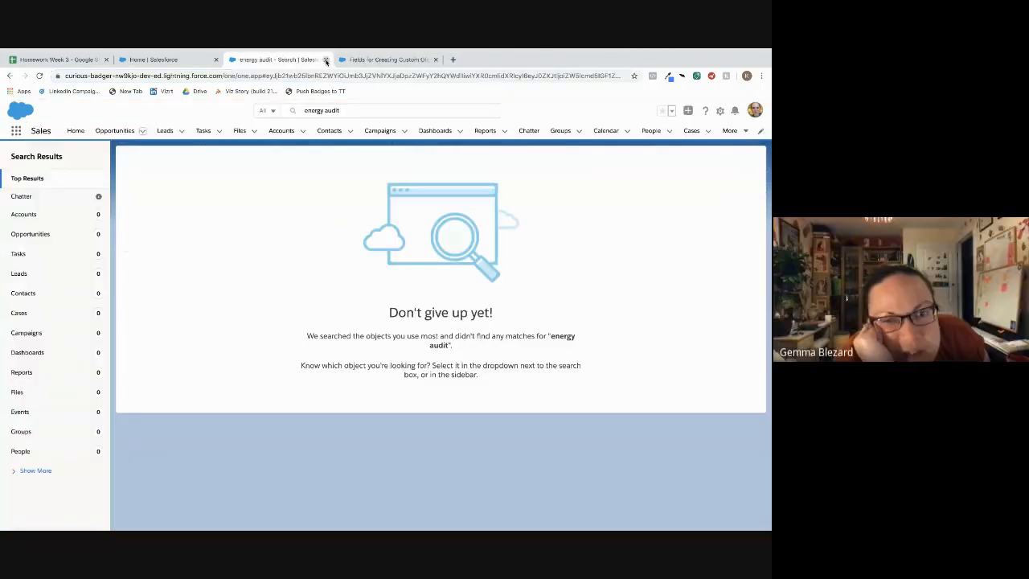
pyautogui.click(326, 61)
pyautogui.click(178, 62)
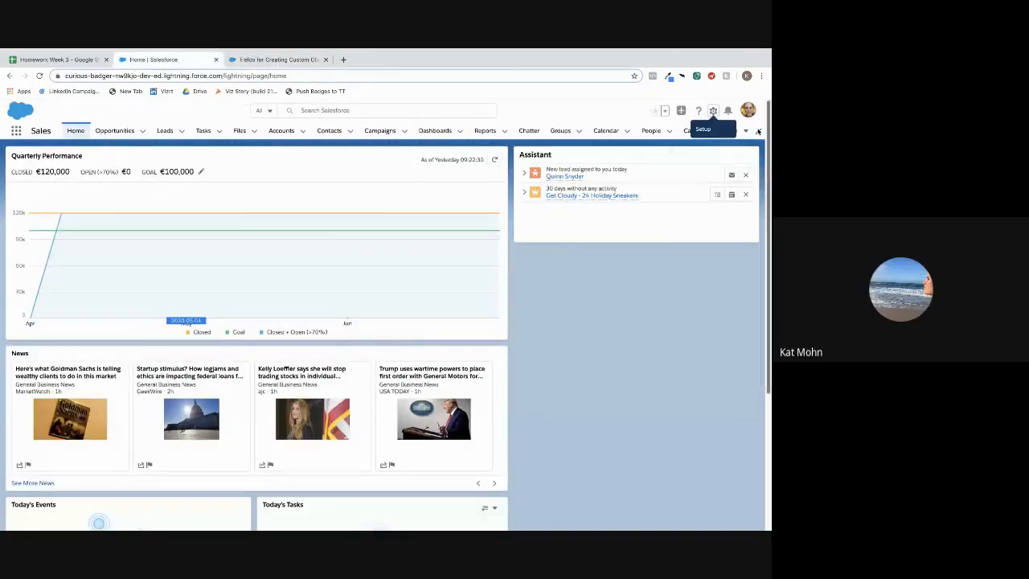
# Reload Salesforce Home and open the Burlington evaluation record from the Energy Audits list
pyautogui.click(531, 74)
pyautogui.press('Return')
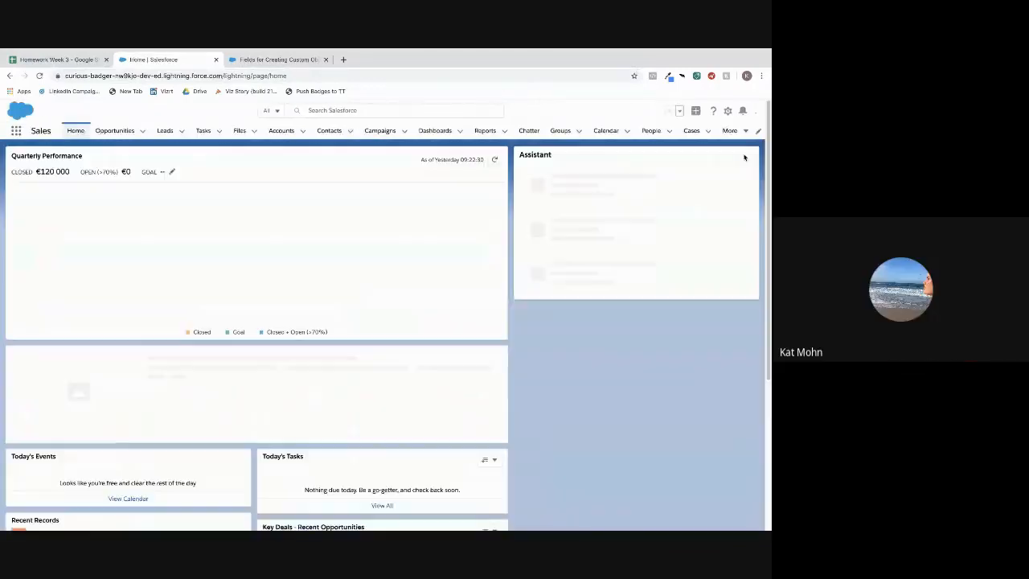
pyautogui.click(745, 133)
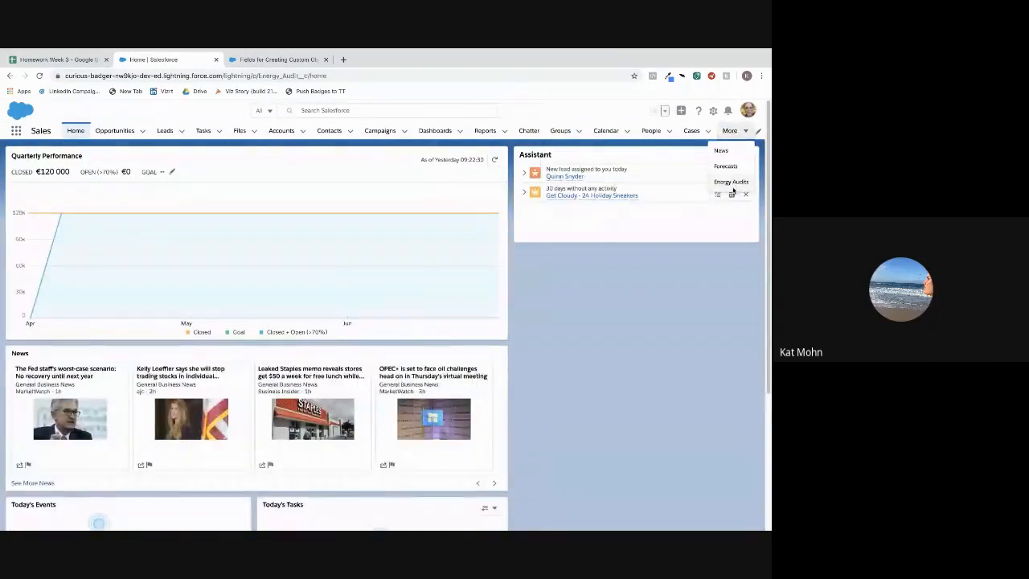
pyautogui.click(731, 181)
pyautogui.click(85, 209)
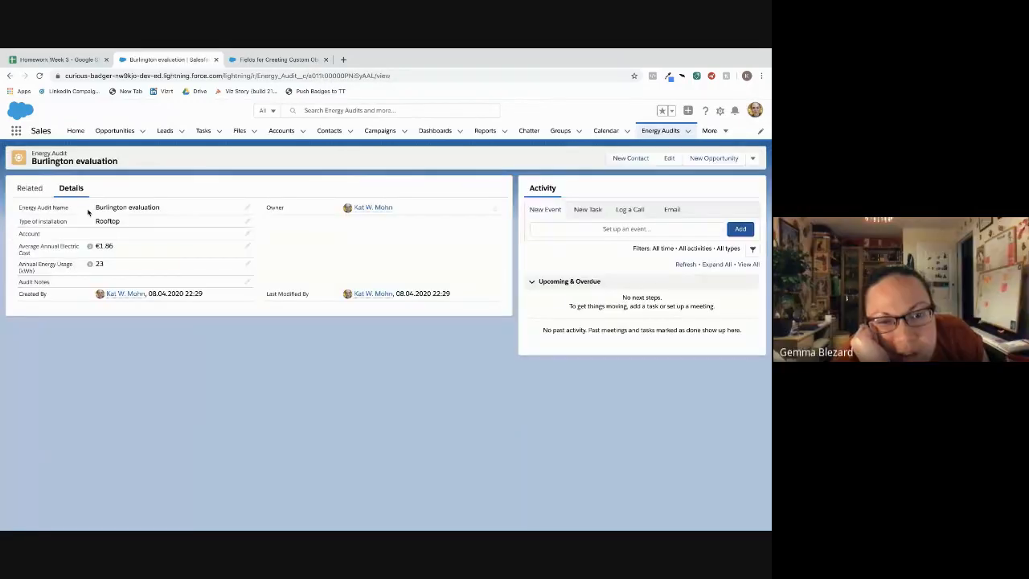
# Try to save the Burlington evaluation record with Burlington evaluation selected as its Account
pyautogui.click(247, 233)
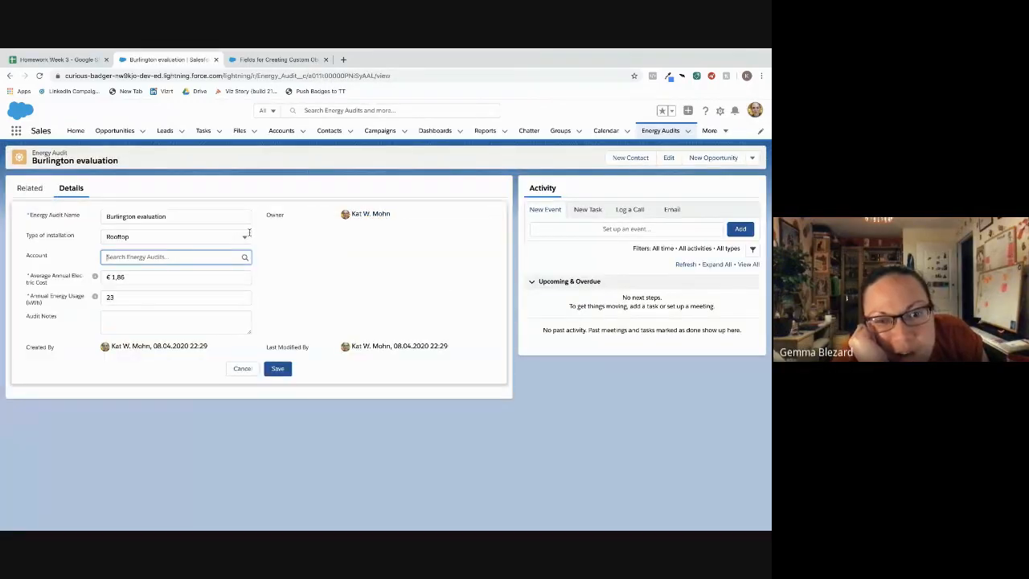
pyautogui.write('bur')
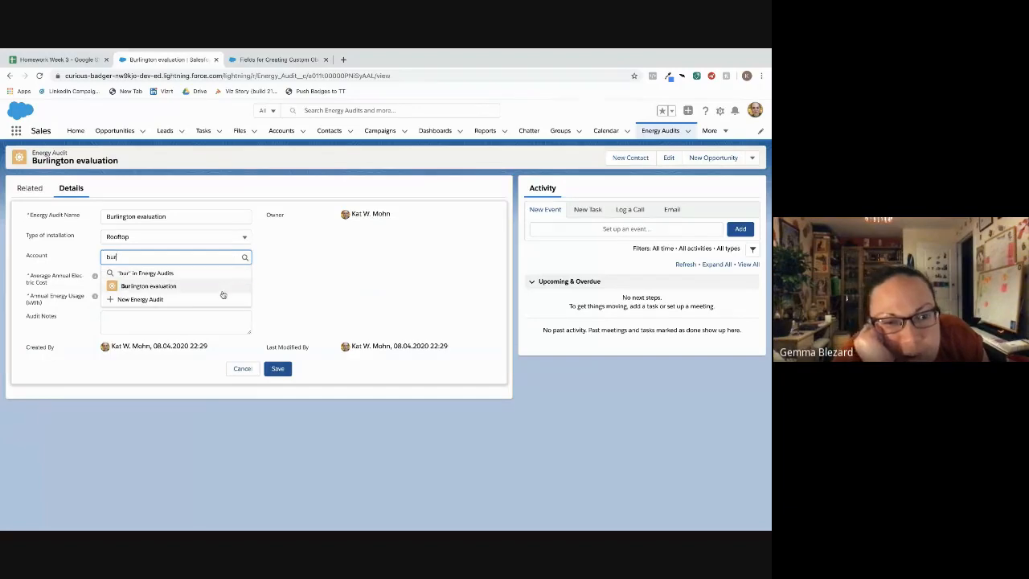
pyautogui.click(223, 288)
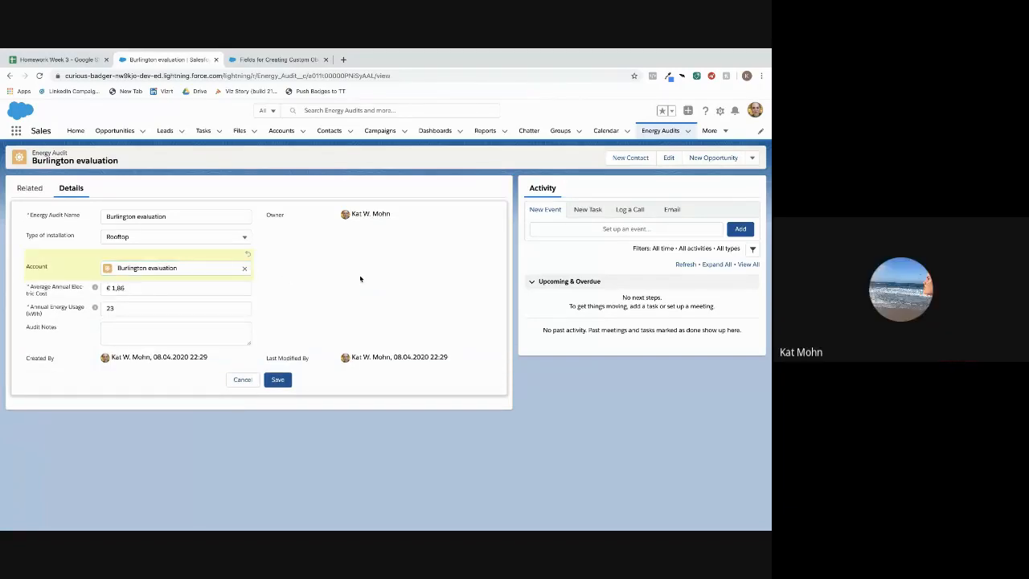
pyautogui.click(278, 381)
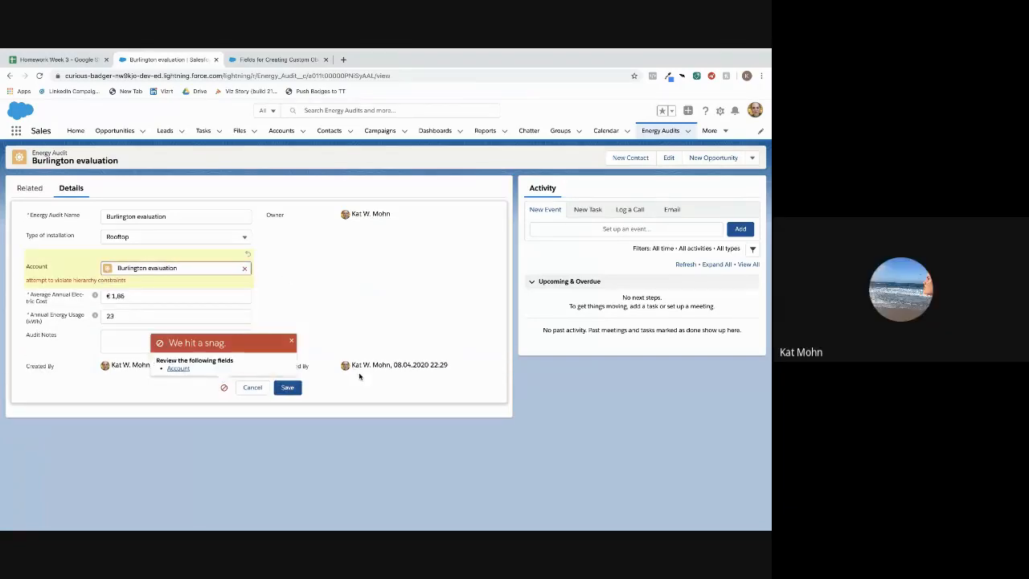
# Open Setup in a new tab and show the fields and relationships of the Energy Audit object
pyautogui.click(721, 112)
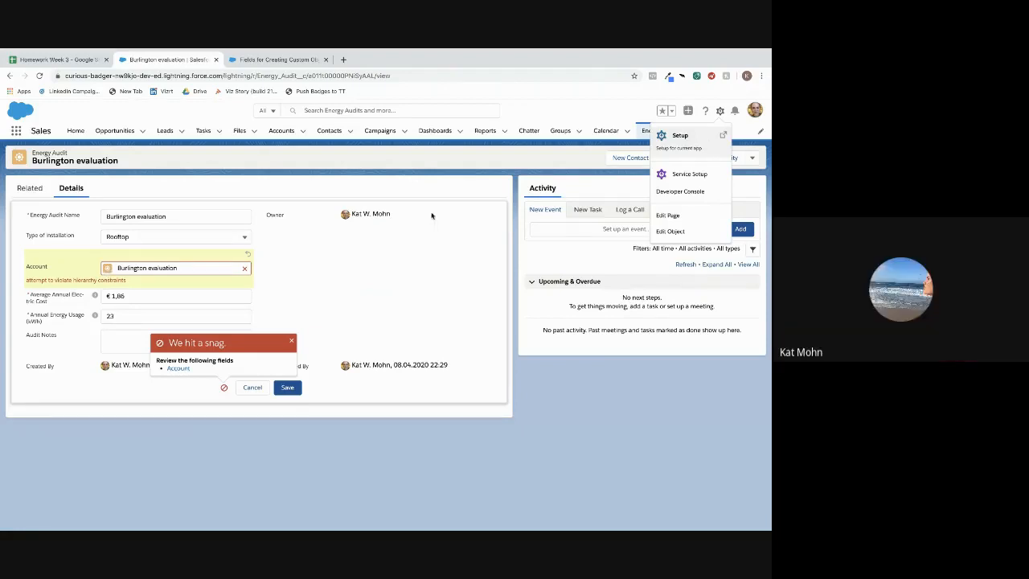
pyautogui.click(684, 135)
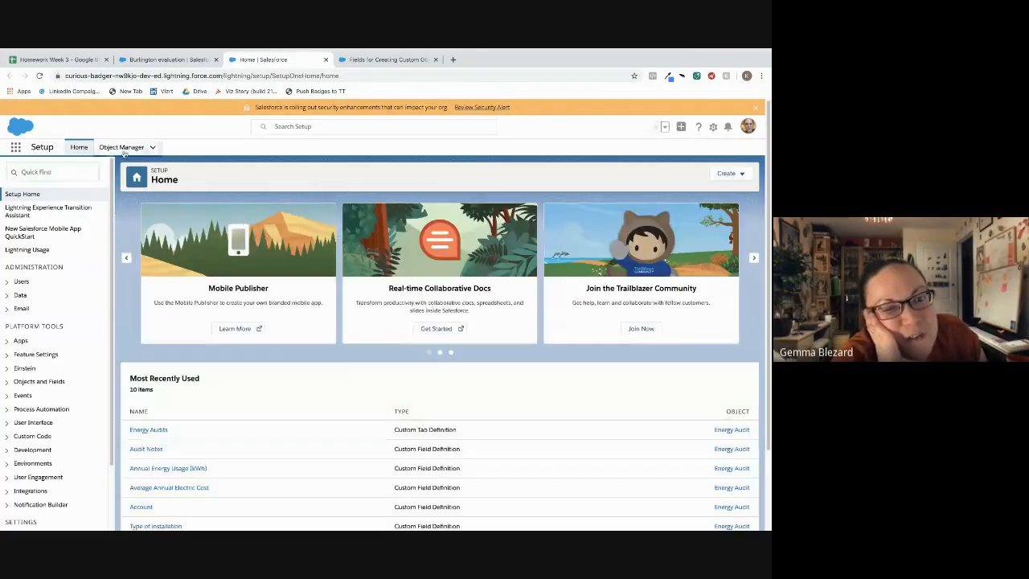
pyautogui.click(122, 148)
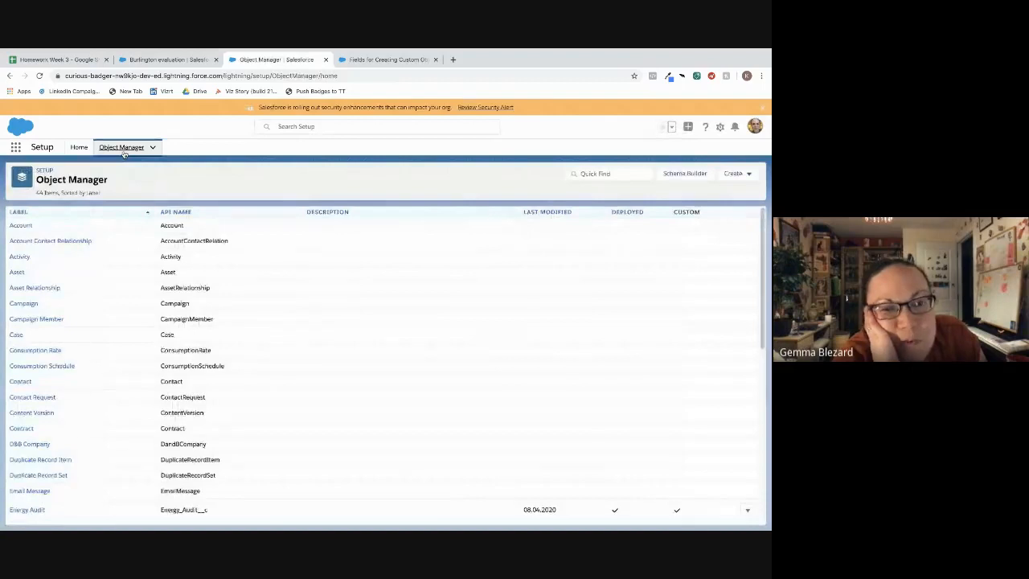
pyautogui.scroll(-1, 104, 380)
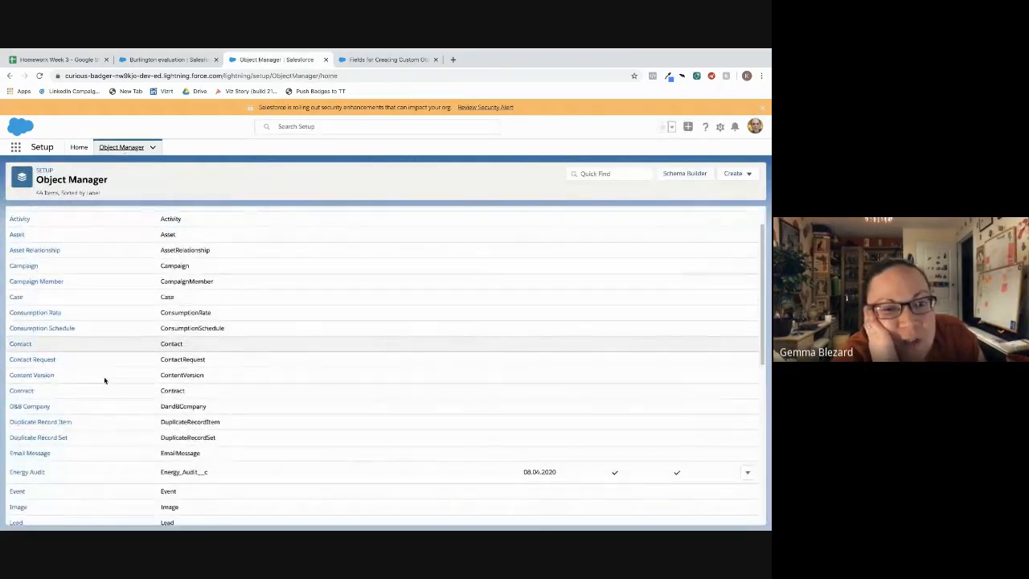
pyautogui.click(26, 467)
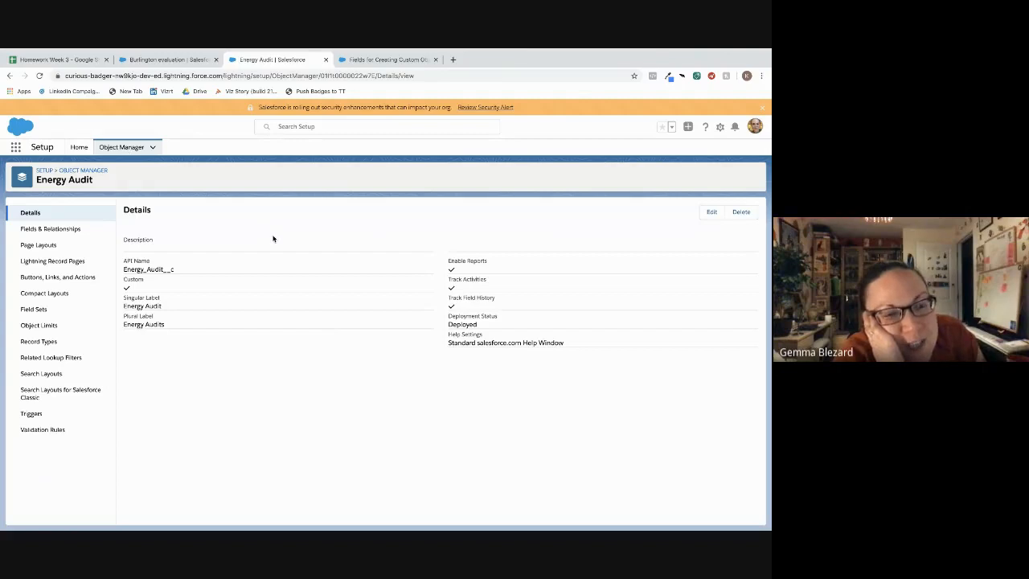
pyautogui.click(72, 229)
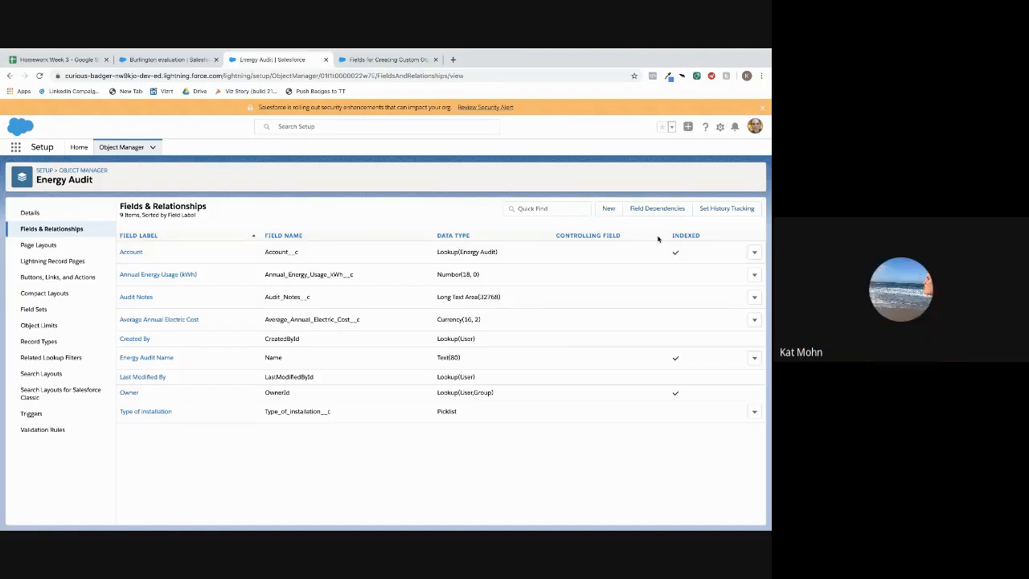
# Delete the custom Account lookup field from the Energy Audit object
pyautogui.click(758, 254)
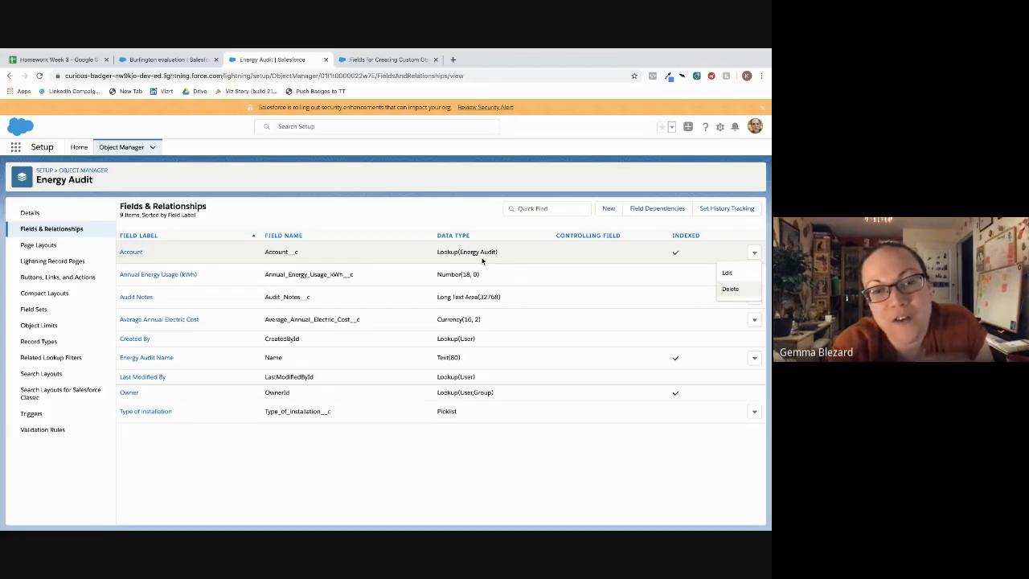
pyautogui.click(731, 290)
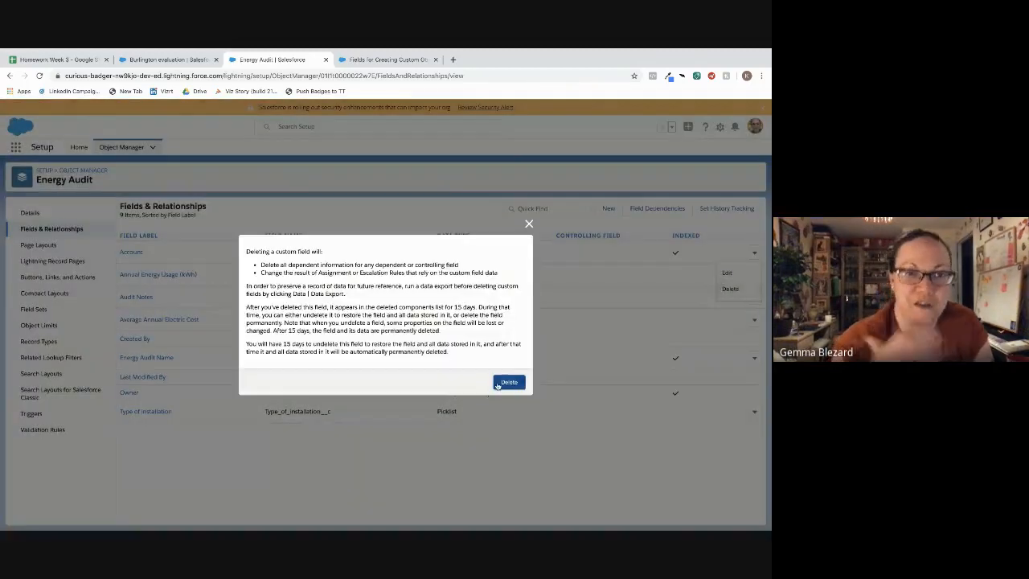
pyautogui.click(508, 384)
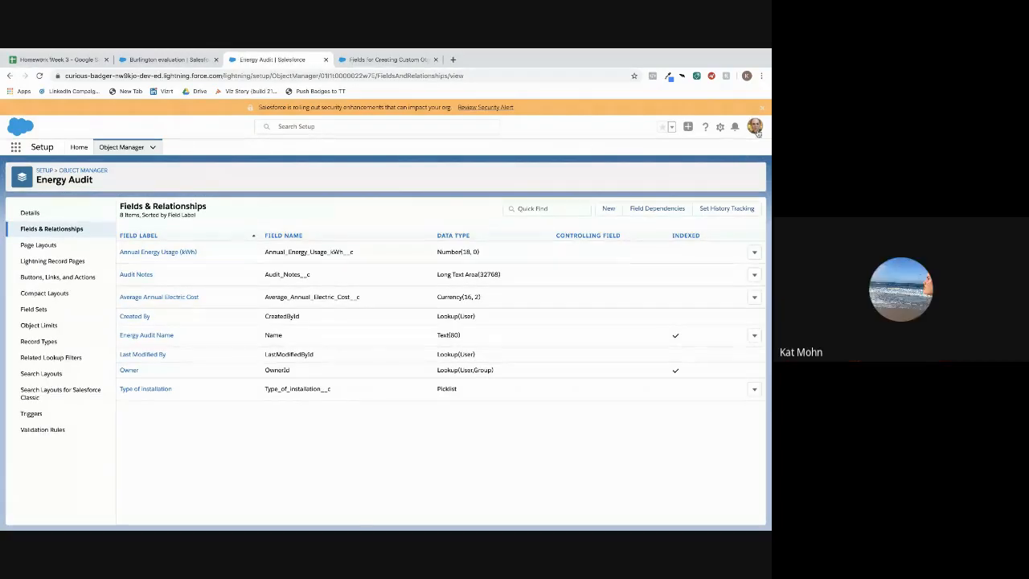
# Switch to Salesforce Classic and open the Energy Audit custom object definition from the recent items in Setup
pyautogui.click(720, 127)
pyautogui.click(721, 129)
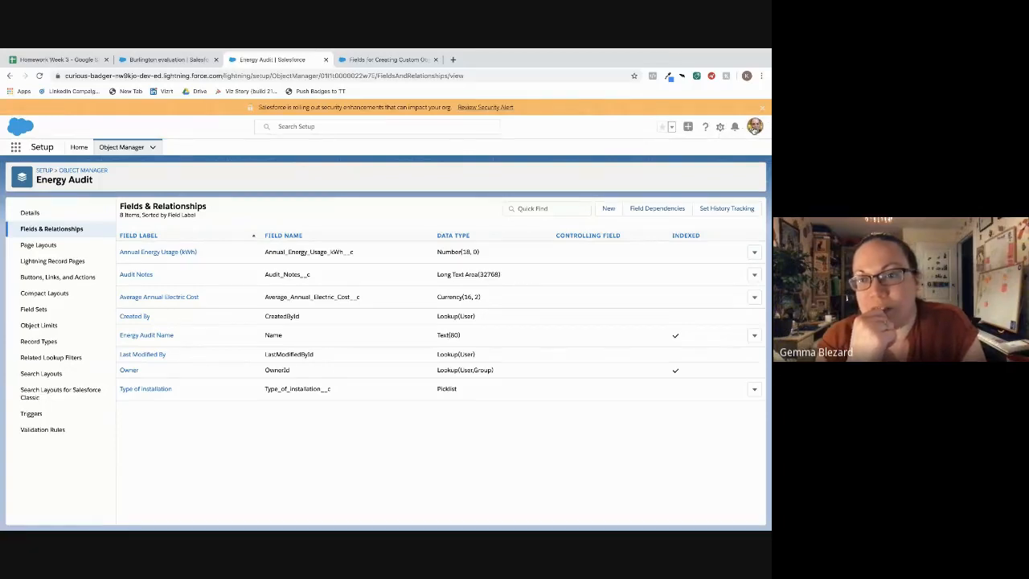
pyautogui.click(755, 129)
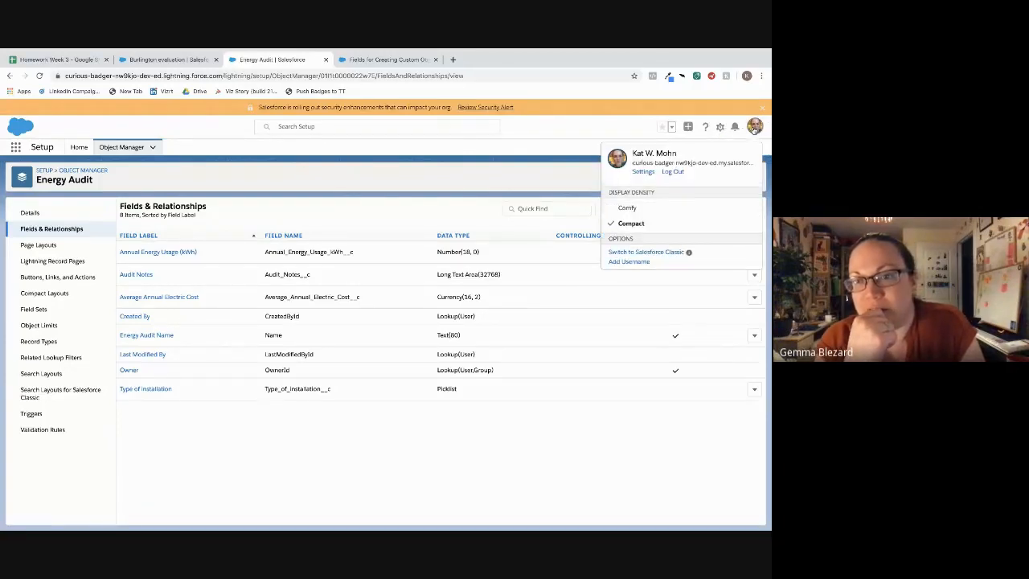
pyautogui.click(655, 253)
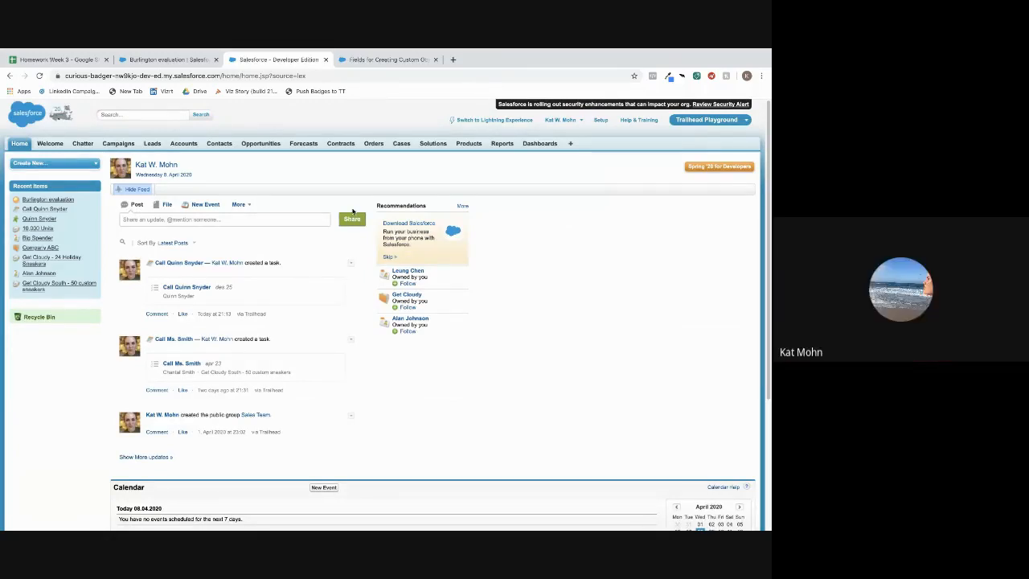
pyautogui.click(602, 120)
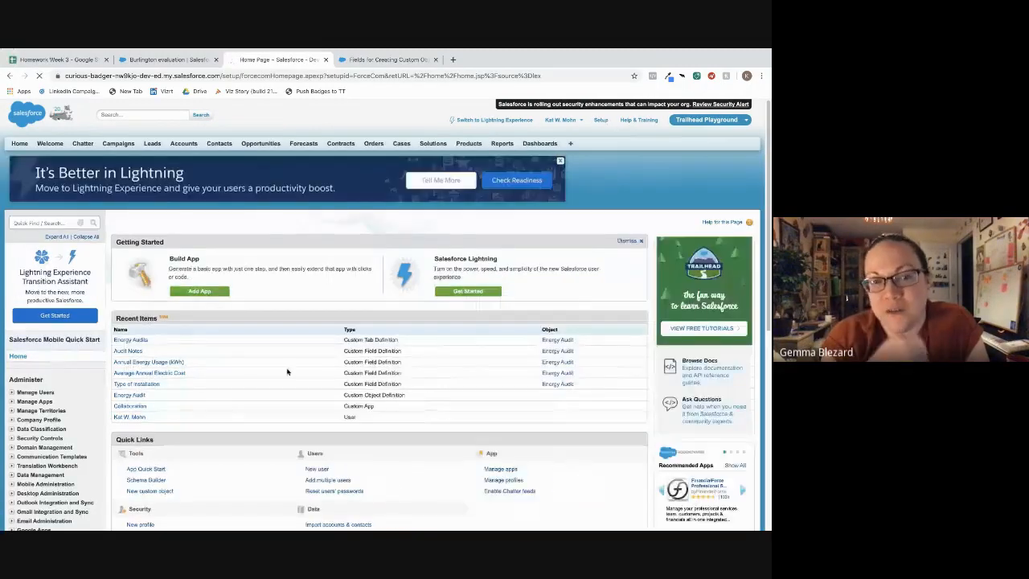
pyautogui.scroll(-1, 288, 371)
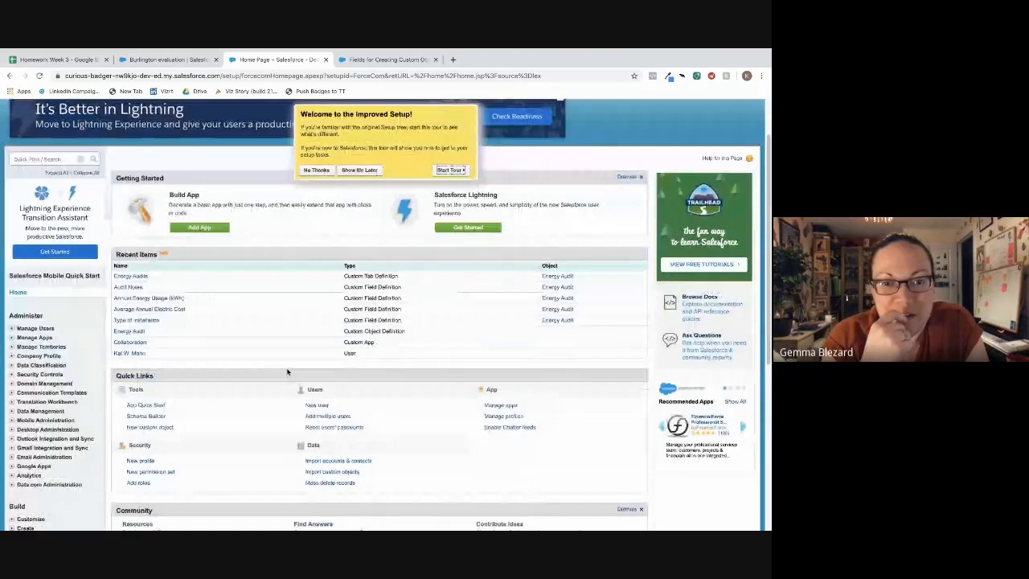
pyautogui.scroll(-1, 288, 371)
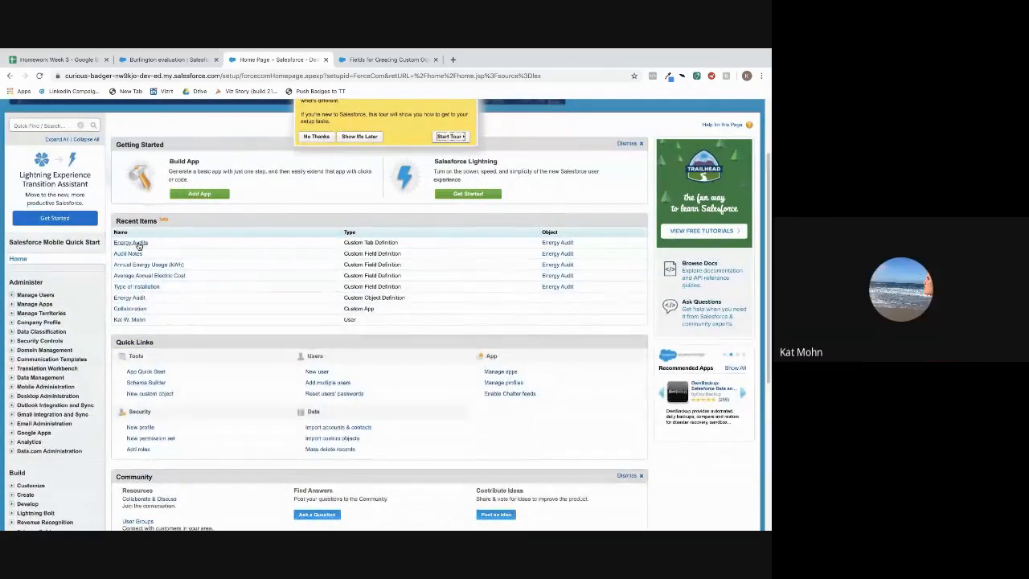
pyautogui.click(129, 297)
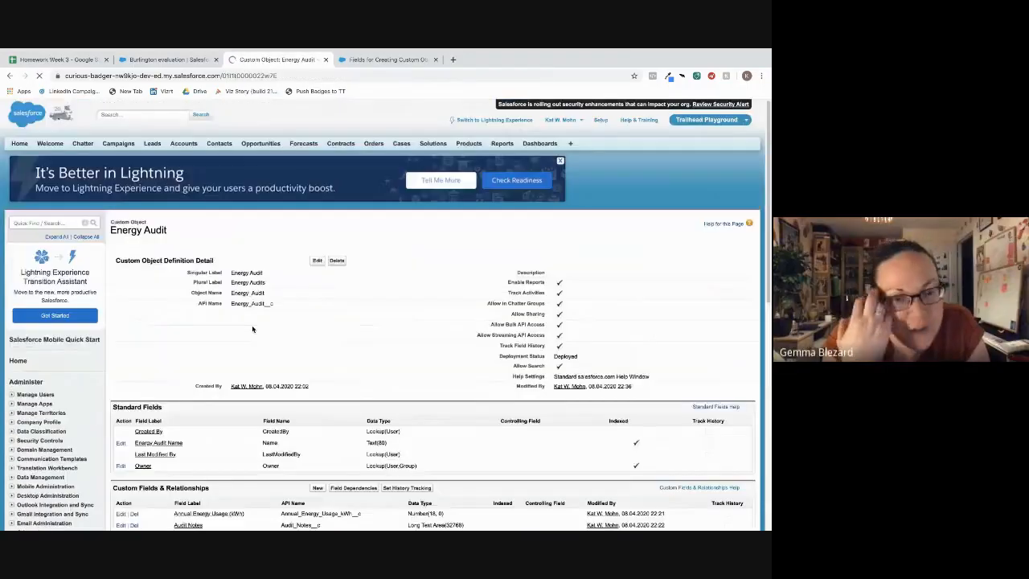
# Look through the sections of the Energy Audit object definition to find its deleted fields
pyautogui.scroll(-6, 252, 329)
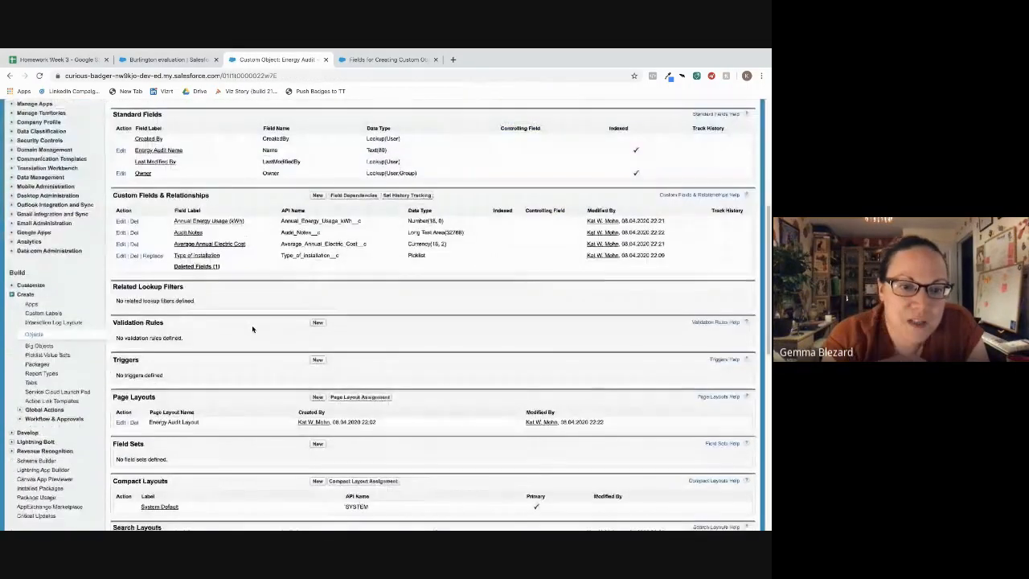
pyautogui.scroll(-3, 253, 329)
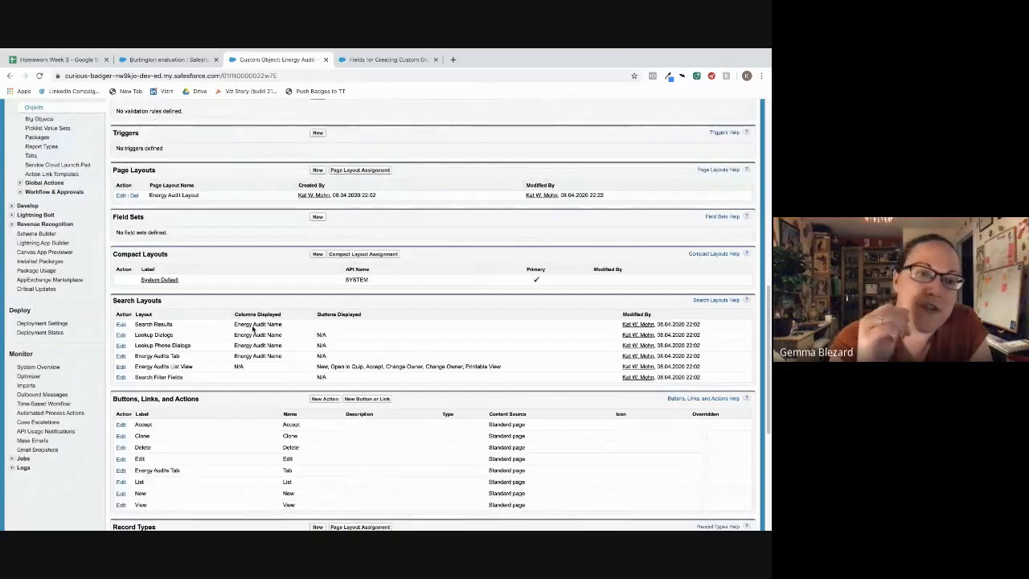
pyautogui.scroll(-1, 252, 329)
pyautogui.scroll(1, 252, 330)
pyautogui.scroll(-4, 253, 329)
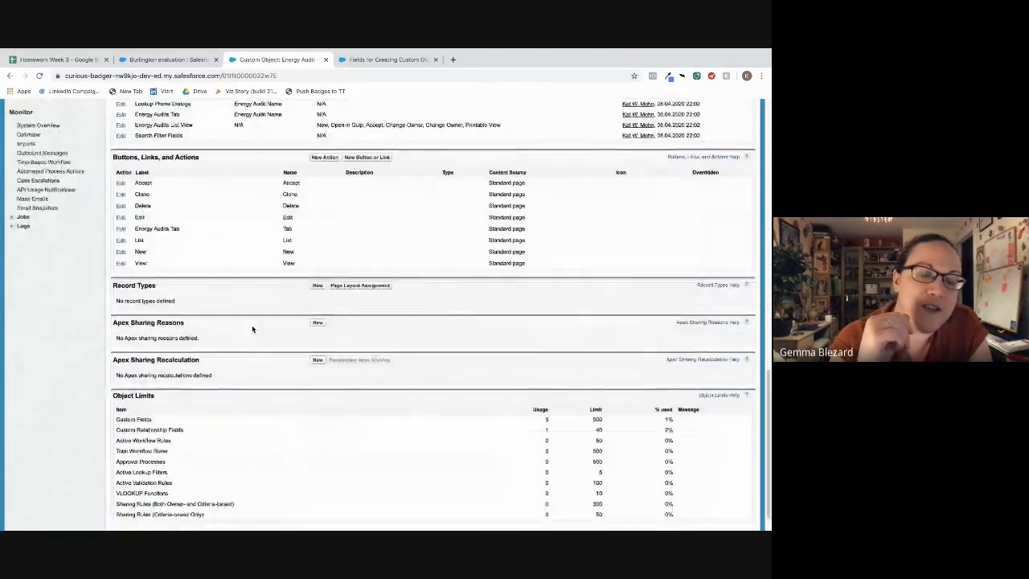
pyautogui.scroll(7, 253, 328)
pyautogui.scroll(2, 253, 328)
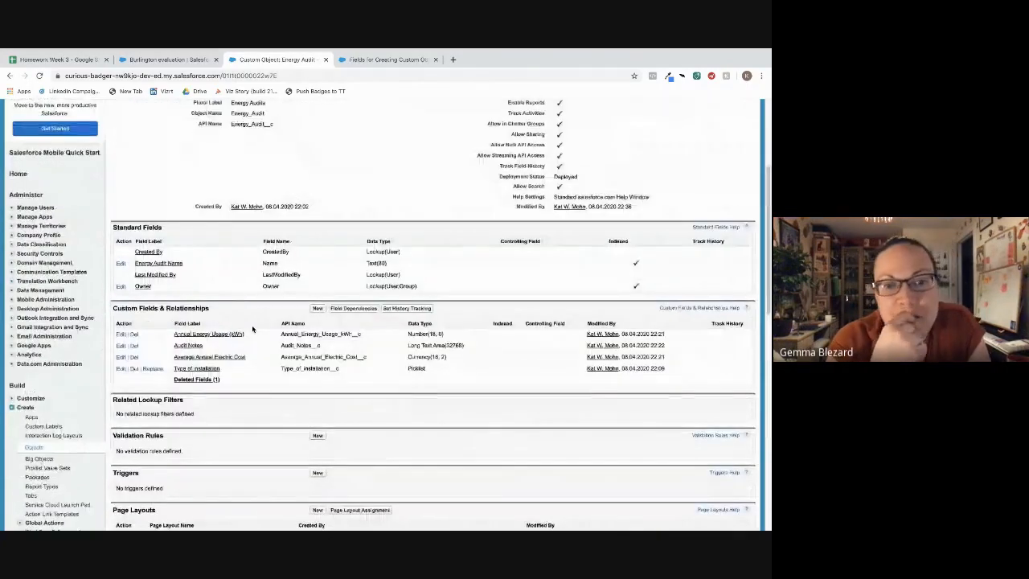
pyautogui.scroll(-5, 252, 329)
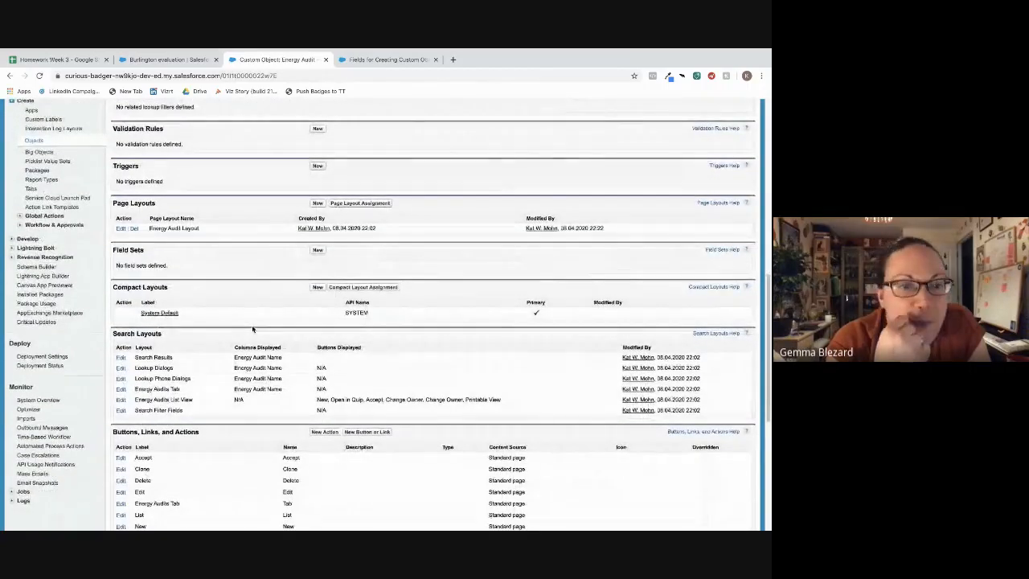
pyautogui.scroll(5, 252, 329)
pyautogui.scroll(1, 252, 329)
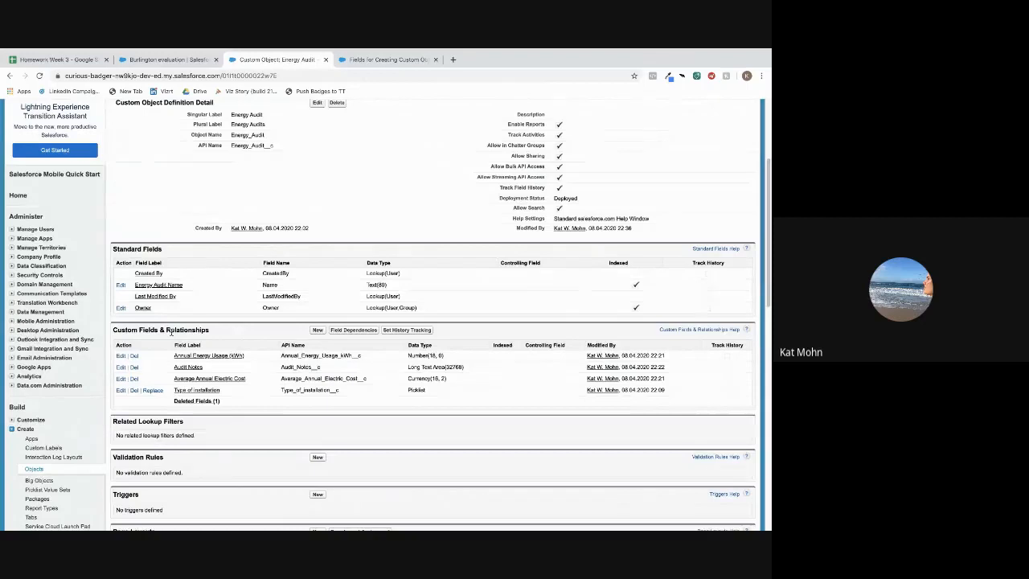
# Permanently erase the Account field from the Energy Audit deleted fields and switch back to Lightning Experience
pyautogui.click(184, 403)
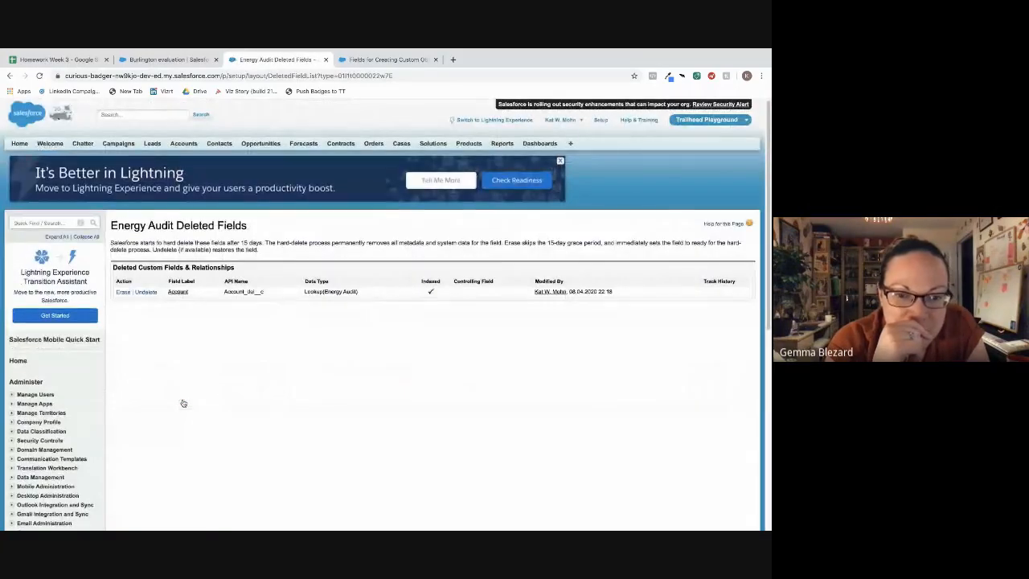
pyautogui.click(124, 292)
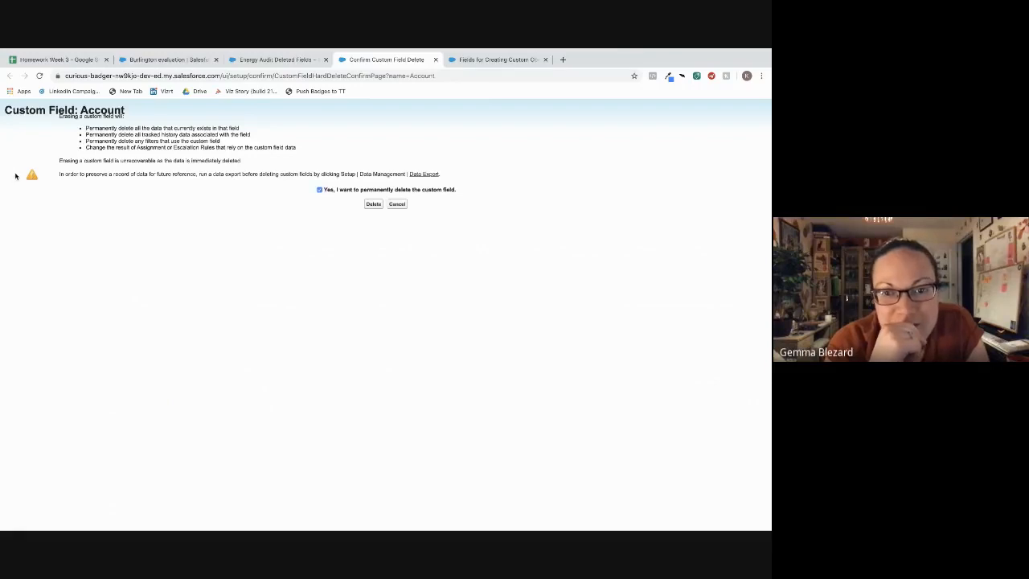
pyautogui.click(375, 206)
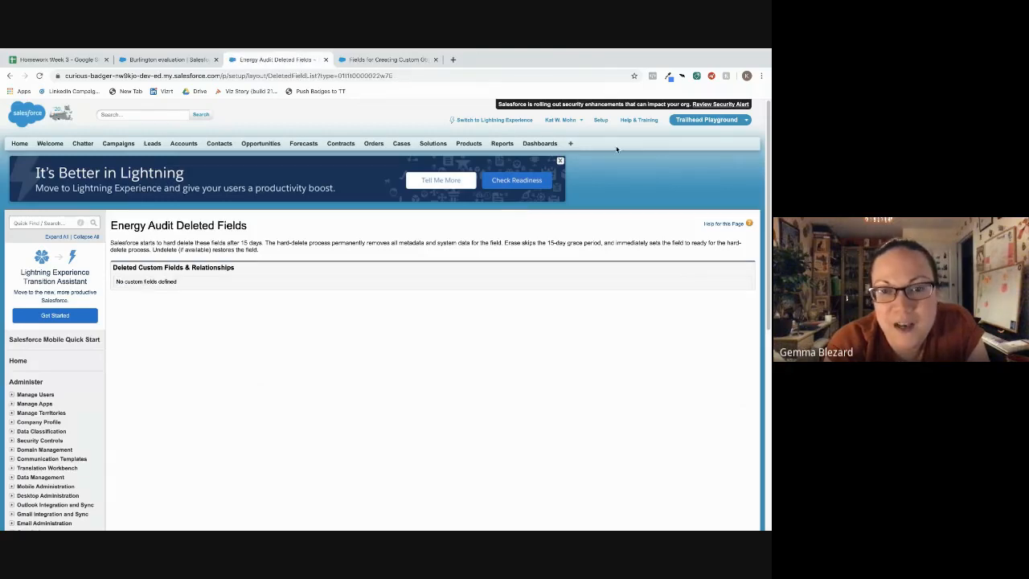
pyautogui.click(515, 119)
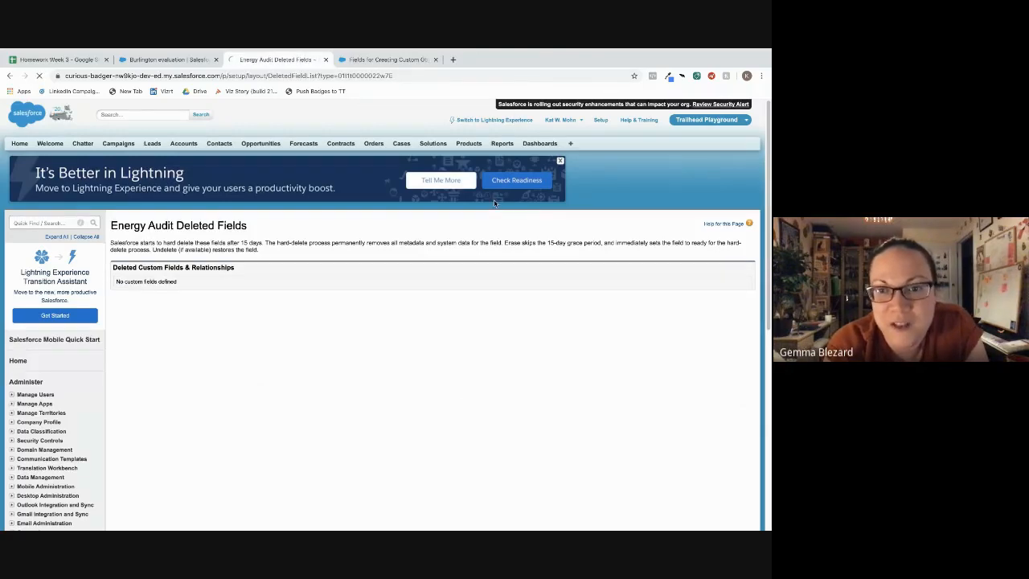
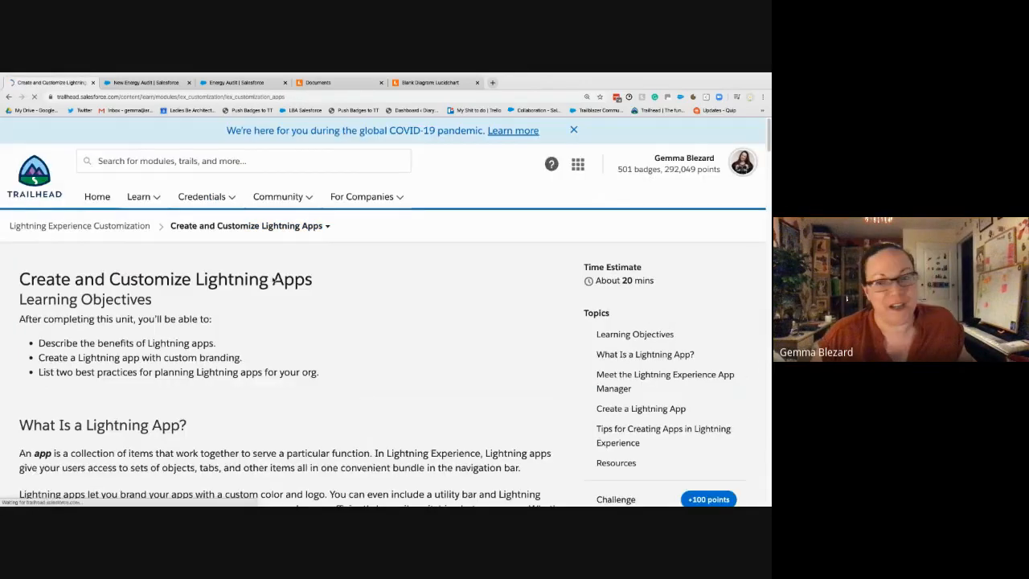
# Read the introduction of the Create and Customize Lightning Apps unit, including the custom color and logo branding of Lightning apps
pyautogui.scroll(-2, 278, 309)
pyautogui.scroll(-2, 278, 309)
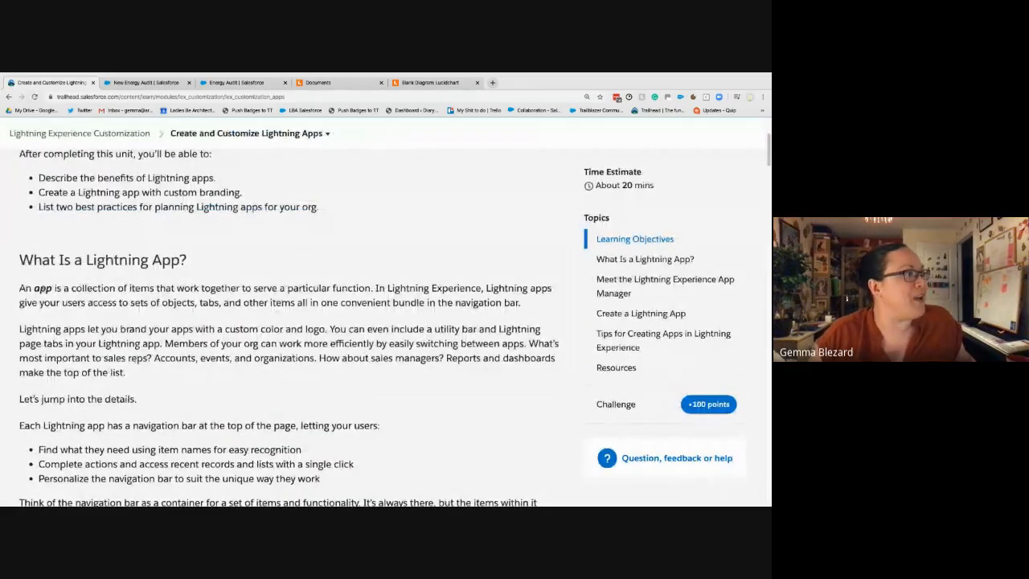
pyautogui.scroll(-1, 247, 322)
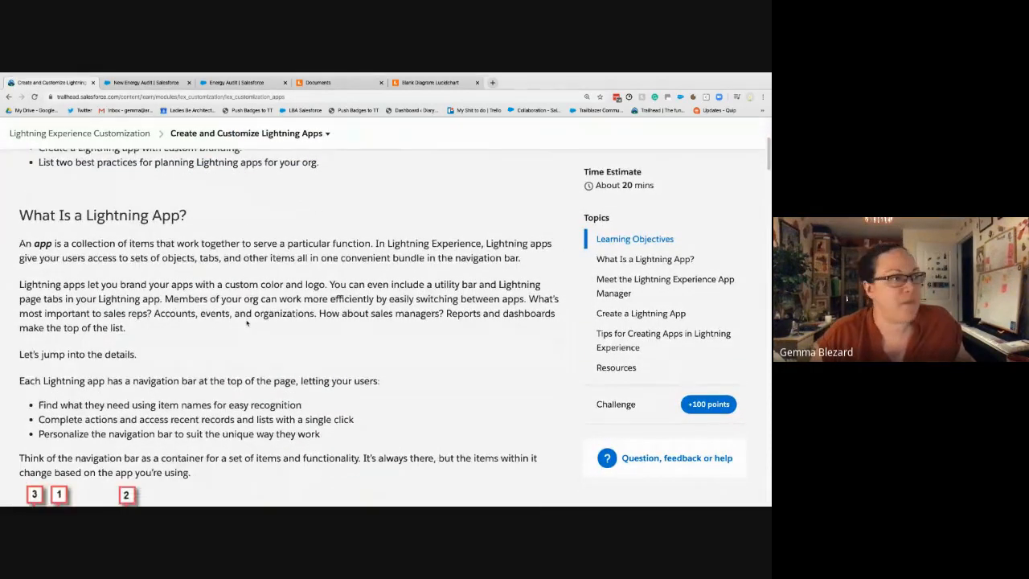
pyautogui.scroll(-2, 247, 321)
pyautogui.scroll(-4, 246, 321)
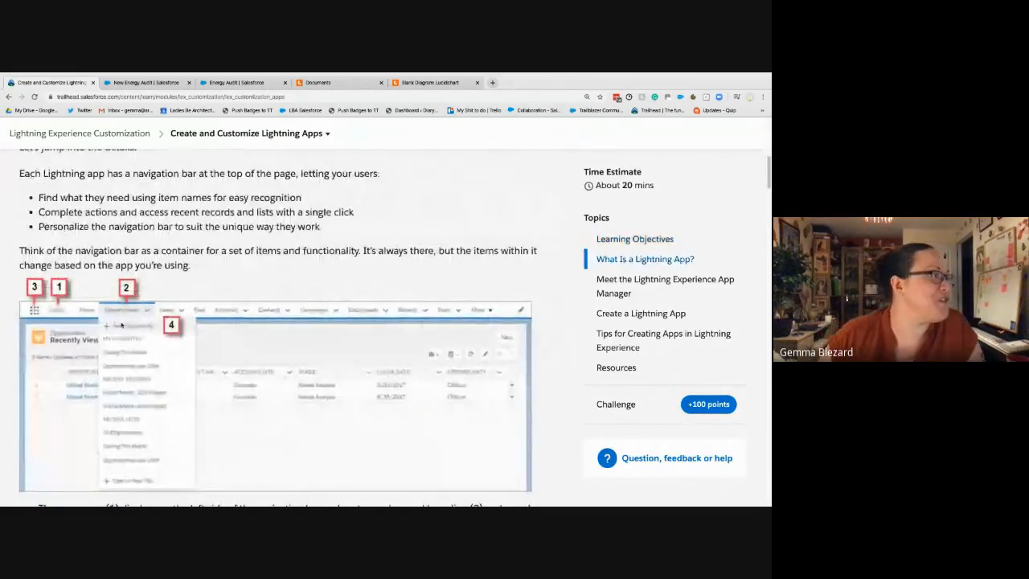
pyautogui.scroll(1, 137, 326)
pyautogui.scroll(2, 150, 335)
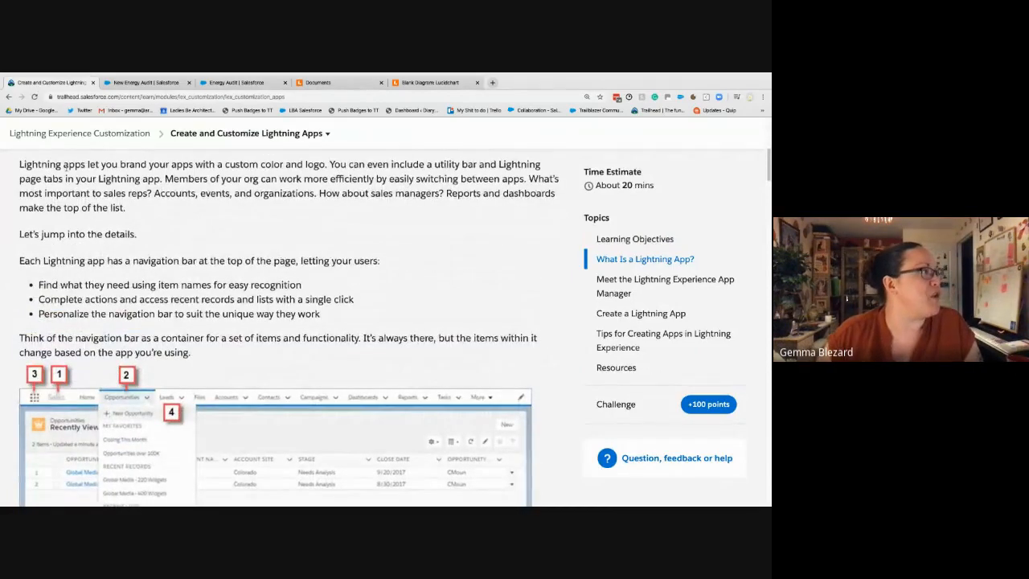
pyautogui.moveTo(87, 164); pyautogui.dragTo(329, 162)
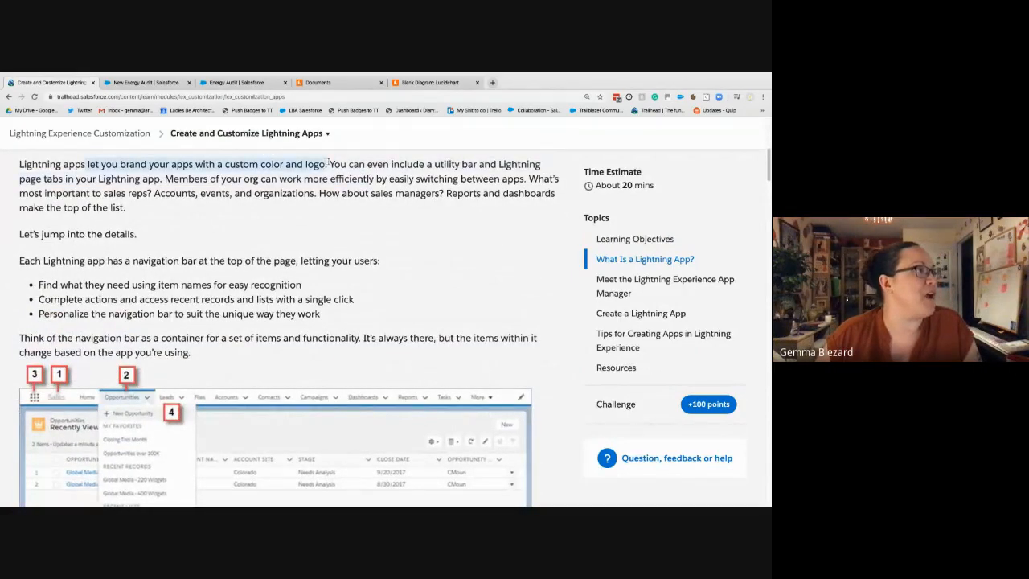
pyautogui.click(329, 166)
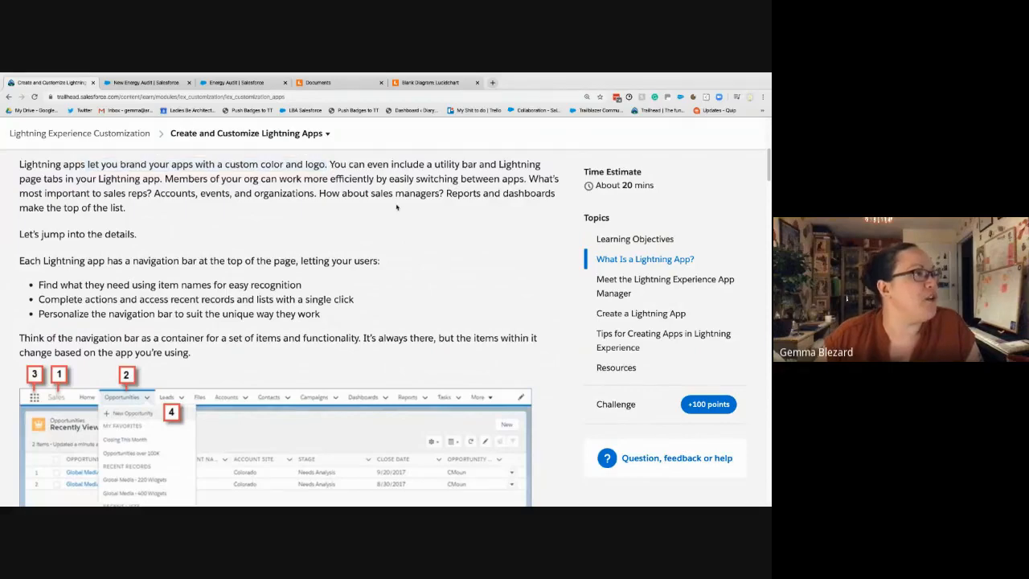
pyautogui.scroll(-3, 338, 265)
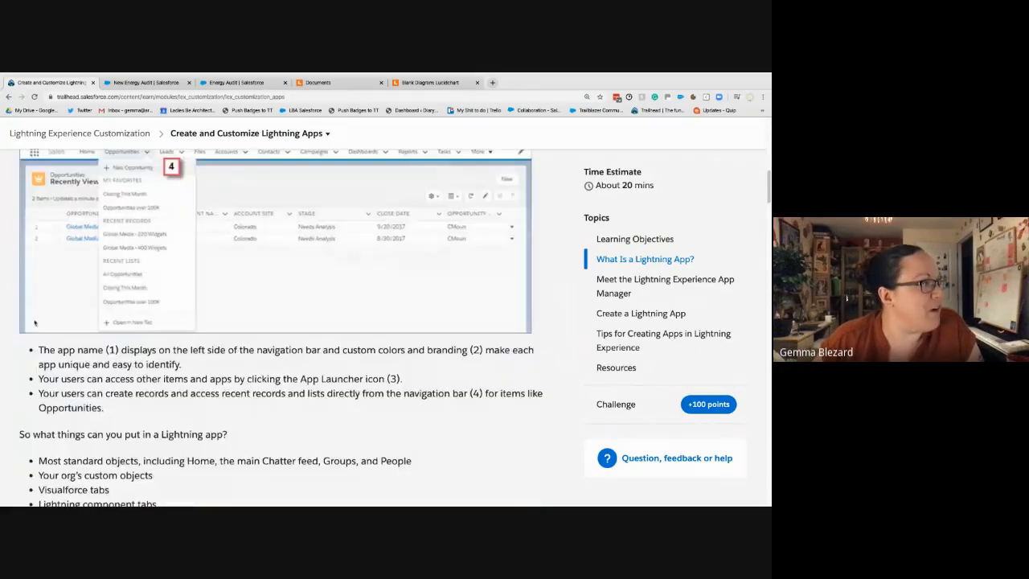
pyautogui.scroll(5, 338, 266)
# Switch to the Salesforce org and cancel the open New Energy Audit form
pyautogui.click(144, 82)
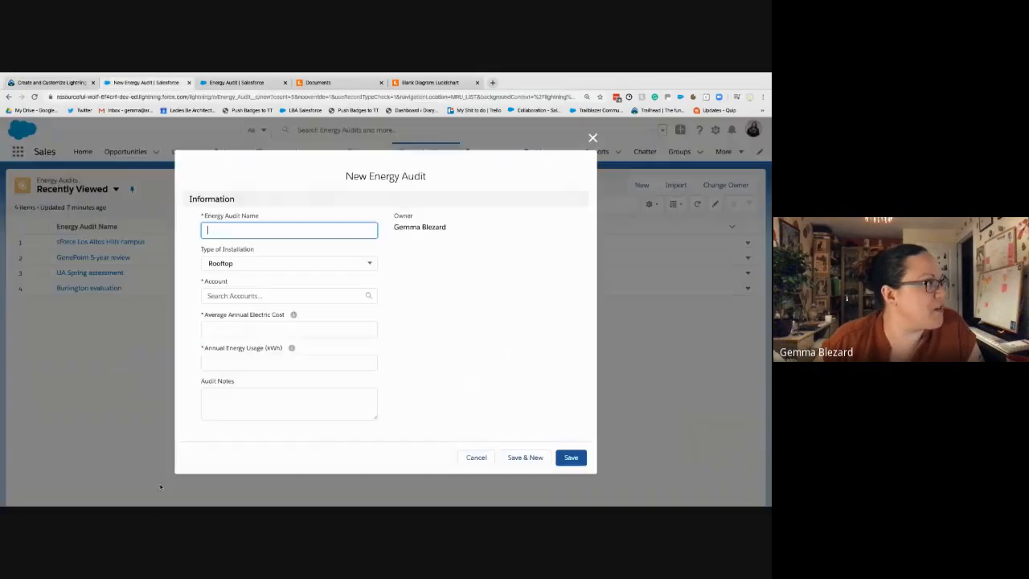
pyautogui.click(246, 84)
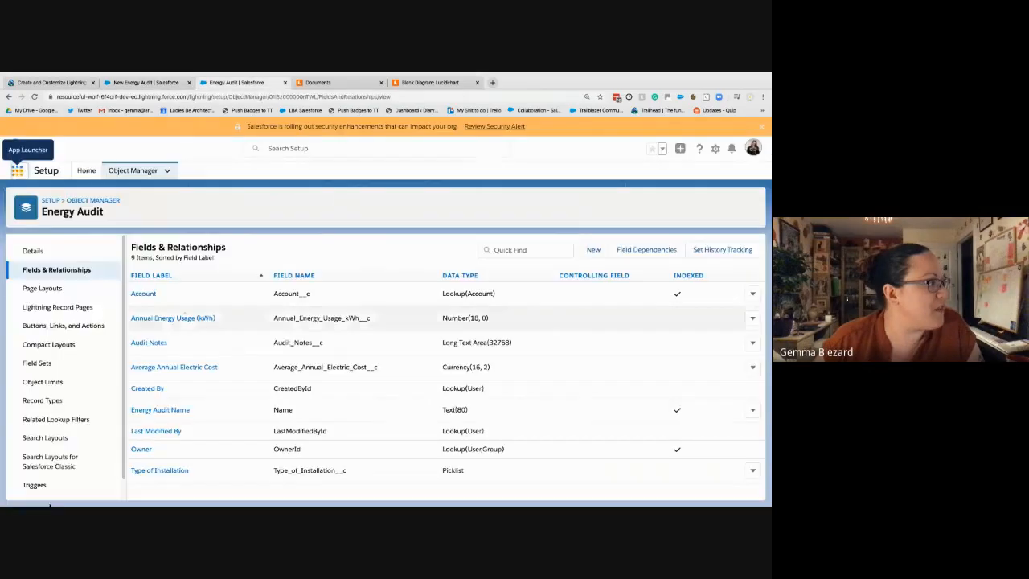
pyautogui.hotkey('ctrl', 'shift', 'Tab')
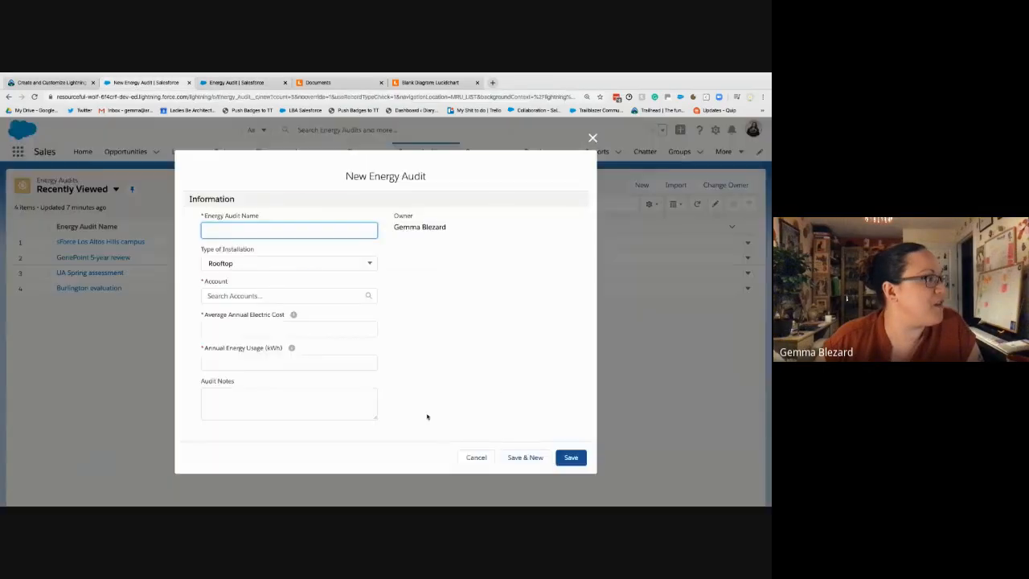
pyautogui.click(476, 457)
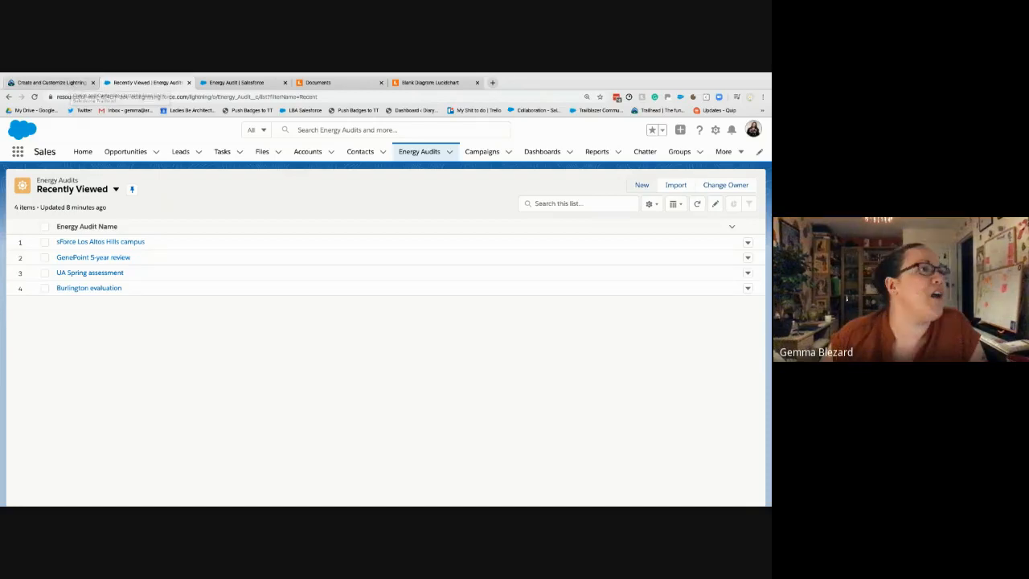
# Return to the Trailhead unit and read how a Lightning app's navigation bar works, including its annotated screenshot
pyautogui.click(48, 82)
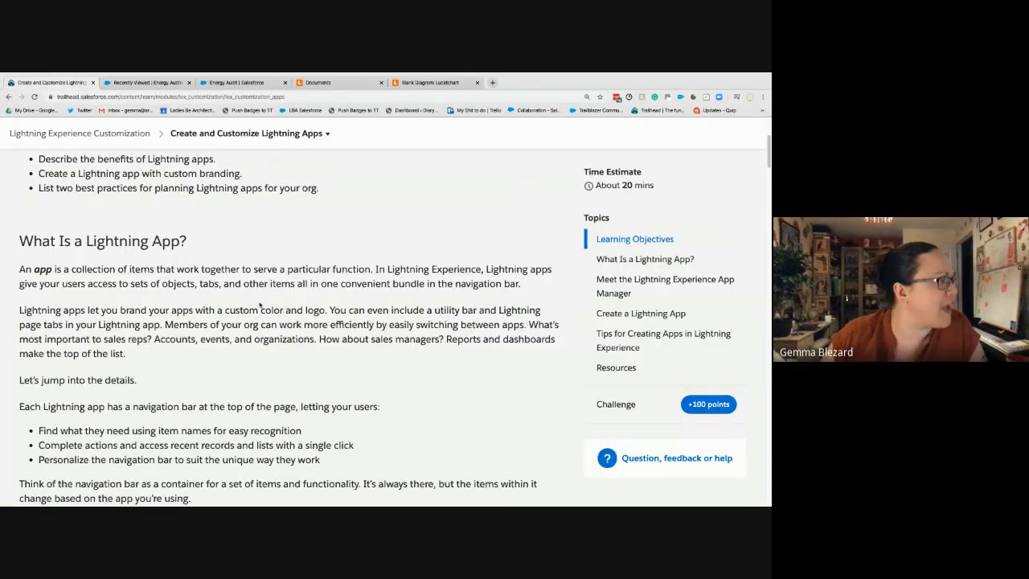
pyautogui.scroll(-1, 260, 303)
pyautogui.scroll(-1, 260, 303)
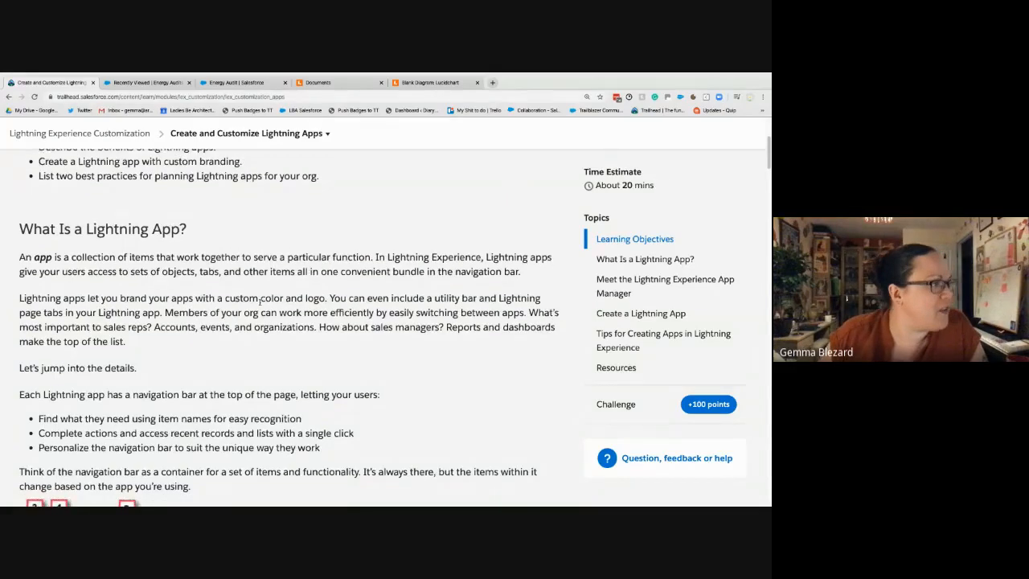
pyautogui.scroll(-2, 260, 303)
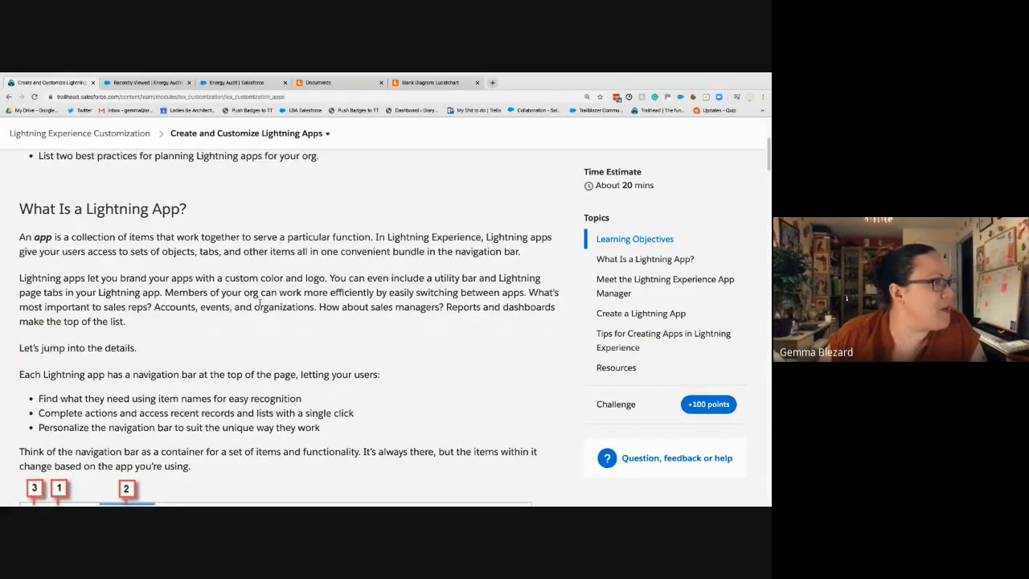
pyautogui.scroll(-1, 258, 302)
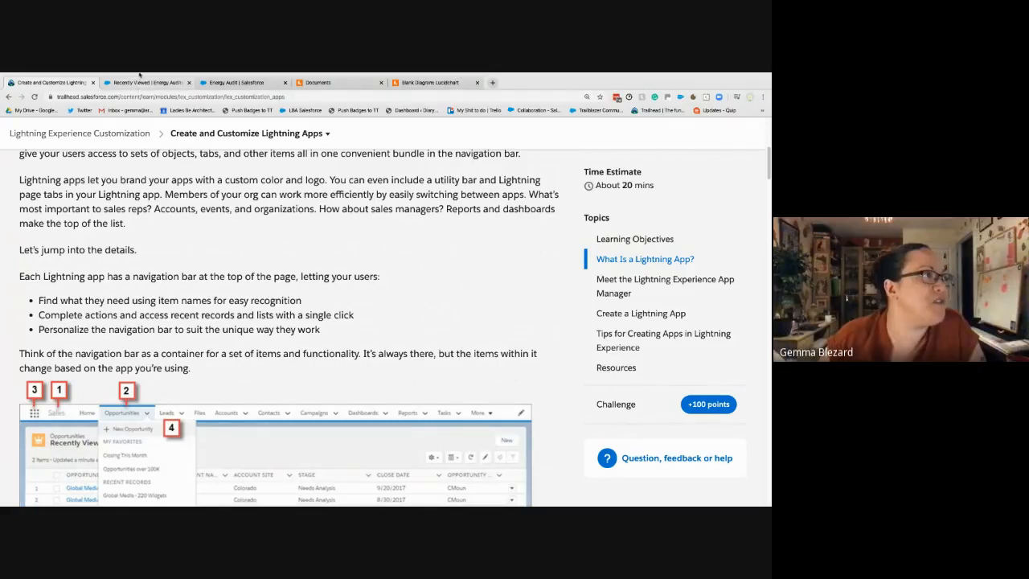
pyautogui.moveTo(139, 74)
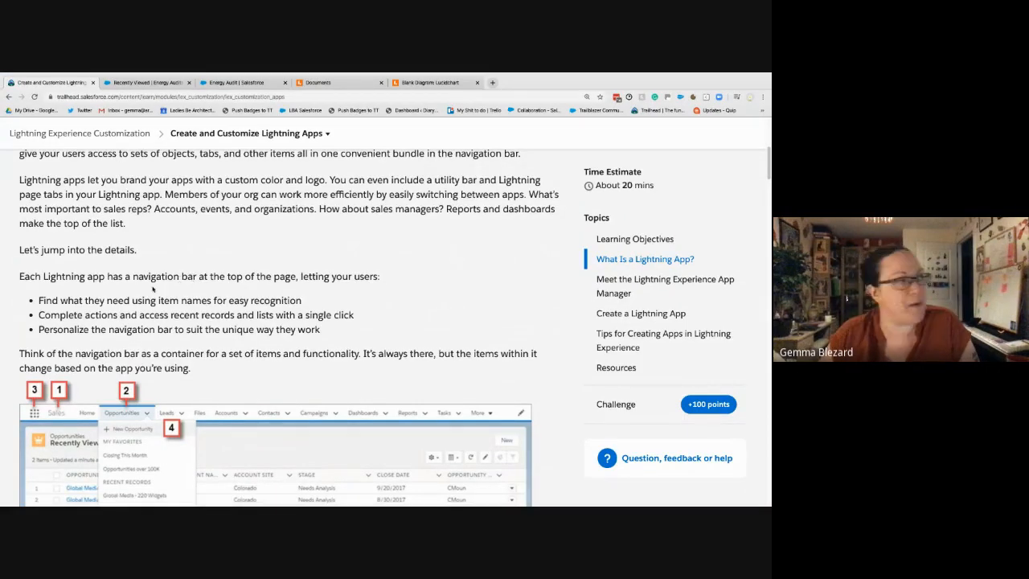
pyautogui.scroll(-2, 153, 289)
pyautogui.scroll(-2, 153, 288)
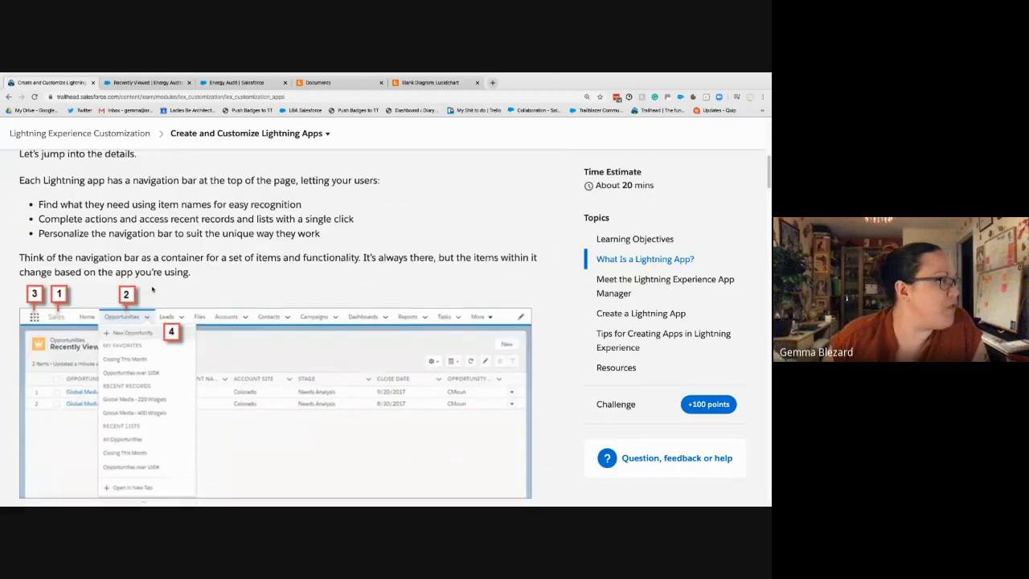
pyautogui.scroll(-1, 153, 288)
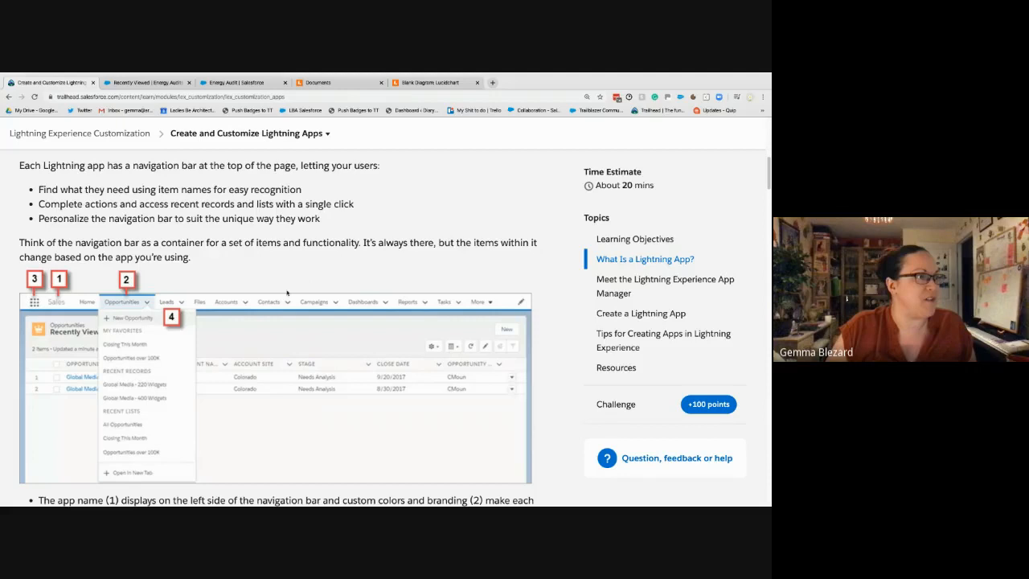
pyautogui.scroll(-1, 158, 248)
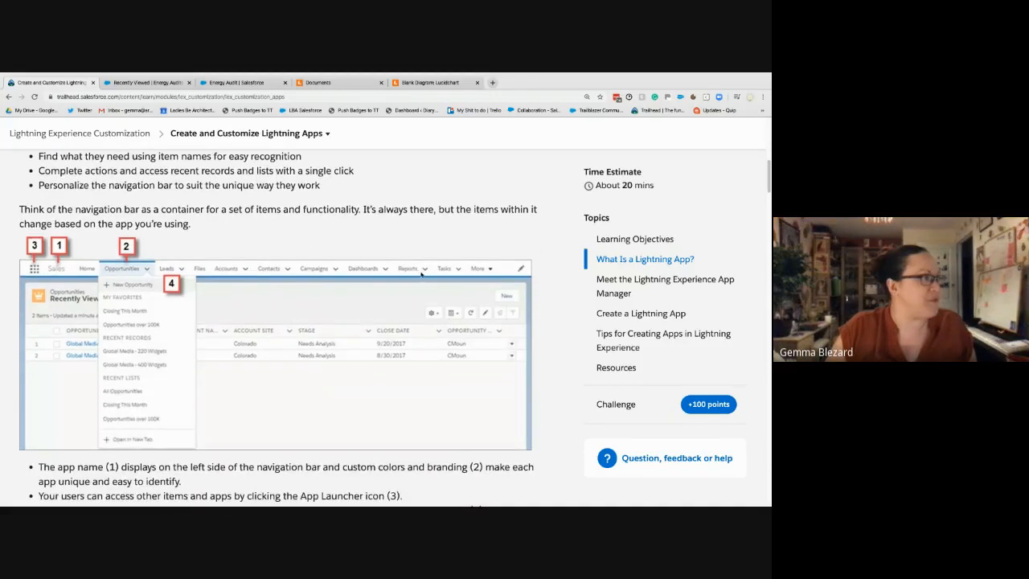
pyautogui.scroll(-1, 419, 274)
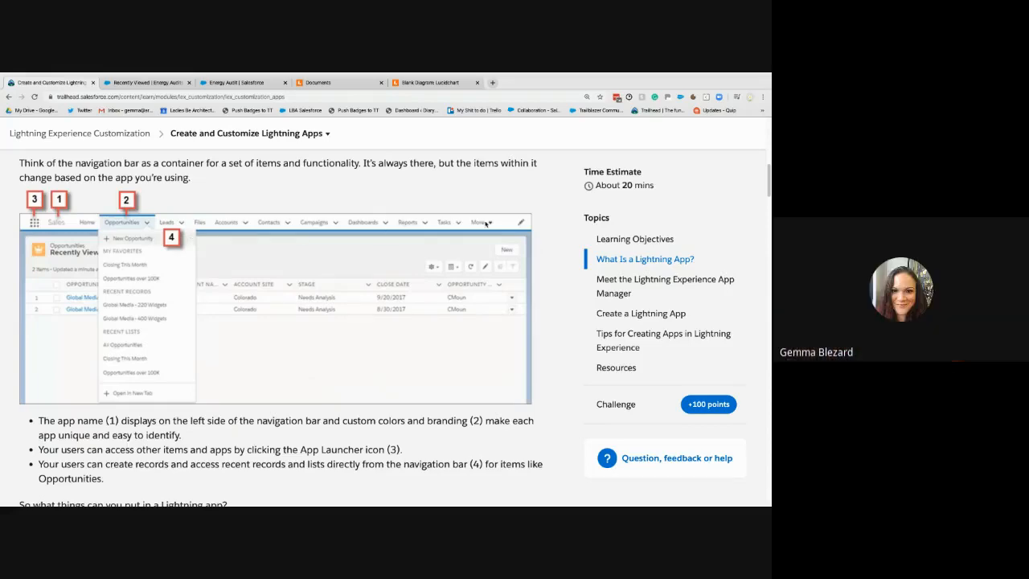
# Read the navigation bar callout notes and the list of items a Lightning app can contain, highlighting Visualforce tabs
pyautogui.scroll(-5, 485, 224)
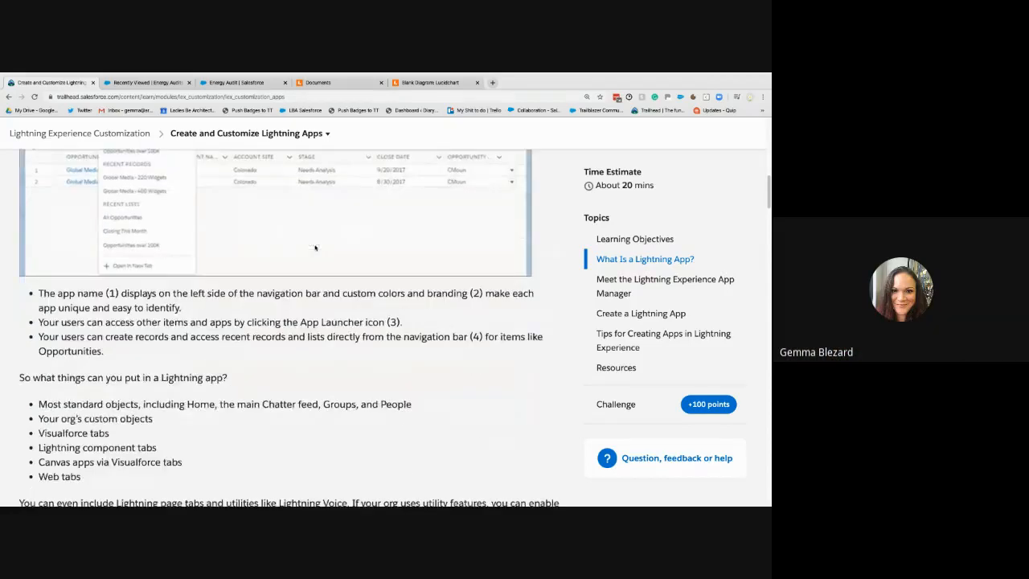
pyautogui.scroll(6, 149, 250)
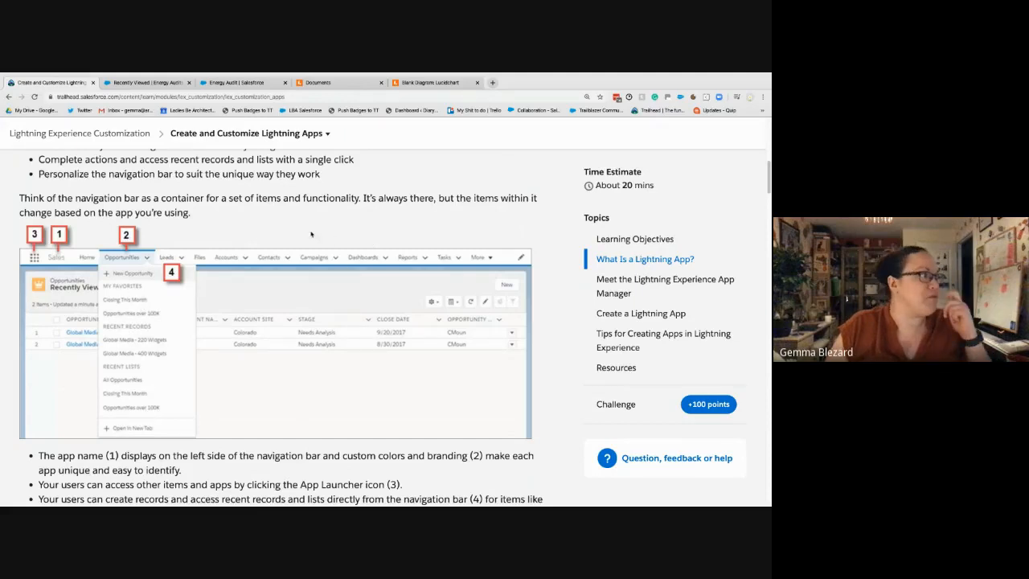
pyautogui.scroll(-2, 249, 344)
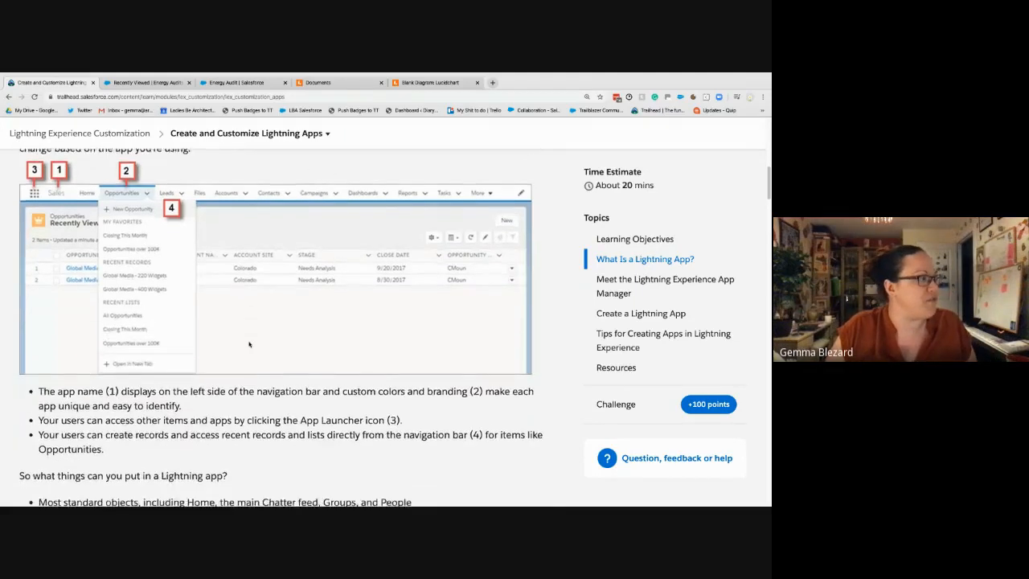
pyautogui.scroll(-5, 250, 344)
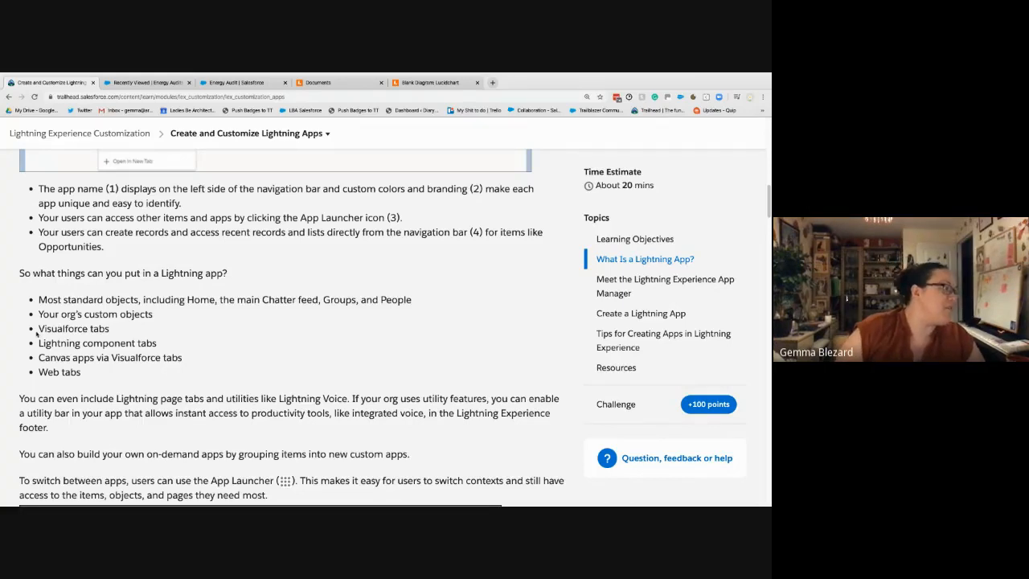
pyautogui.moveTo(41, 328); pyautogui.dragTo(123, 334)
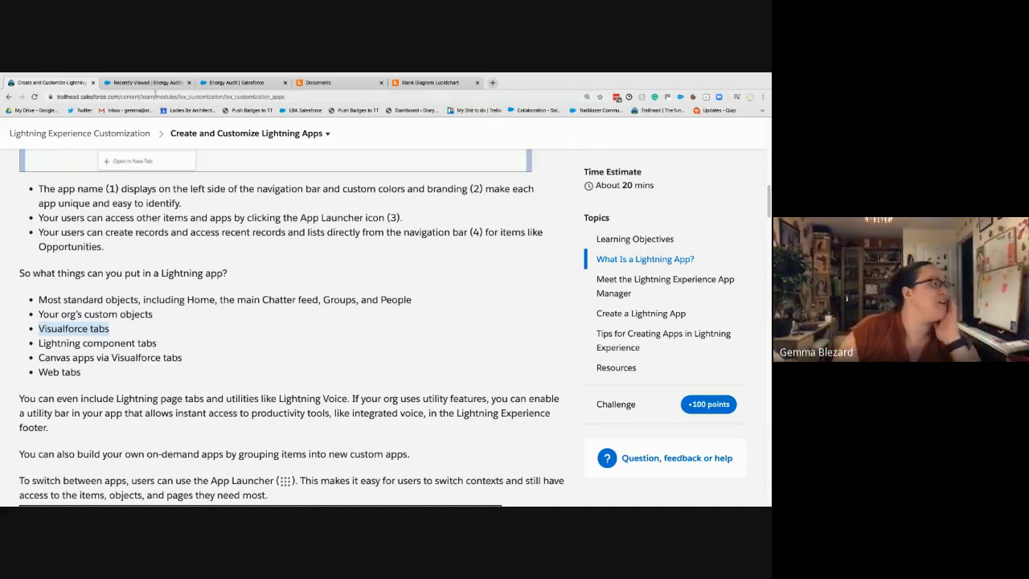
# Close the browser tab with the Energy Audits list and open the Sales app from Setup in the remaining Salesforce tab
pyautogui.click(229, 82)
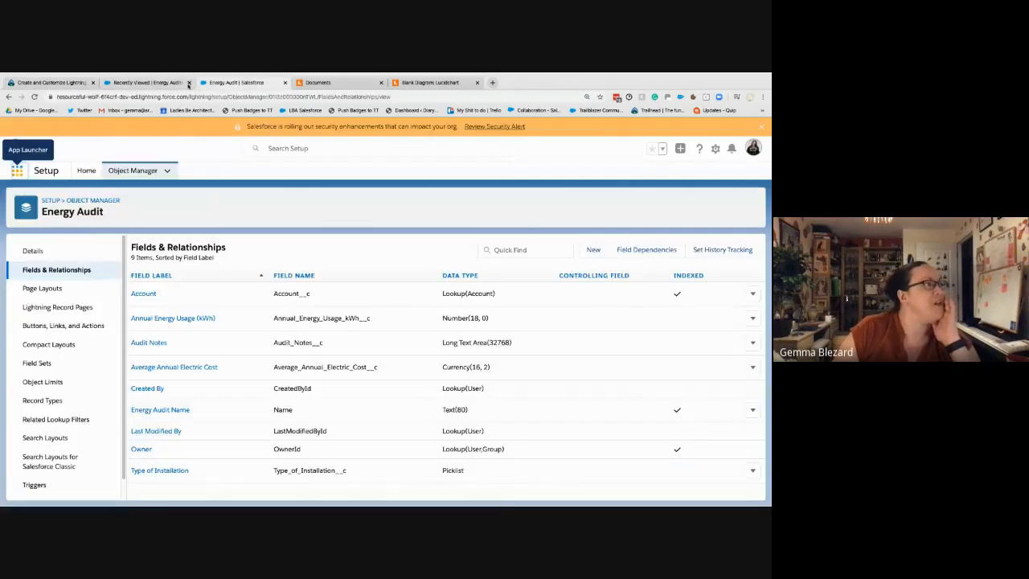
pyautogui.click(189, 82)
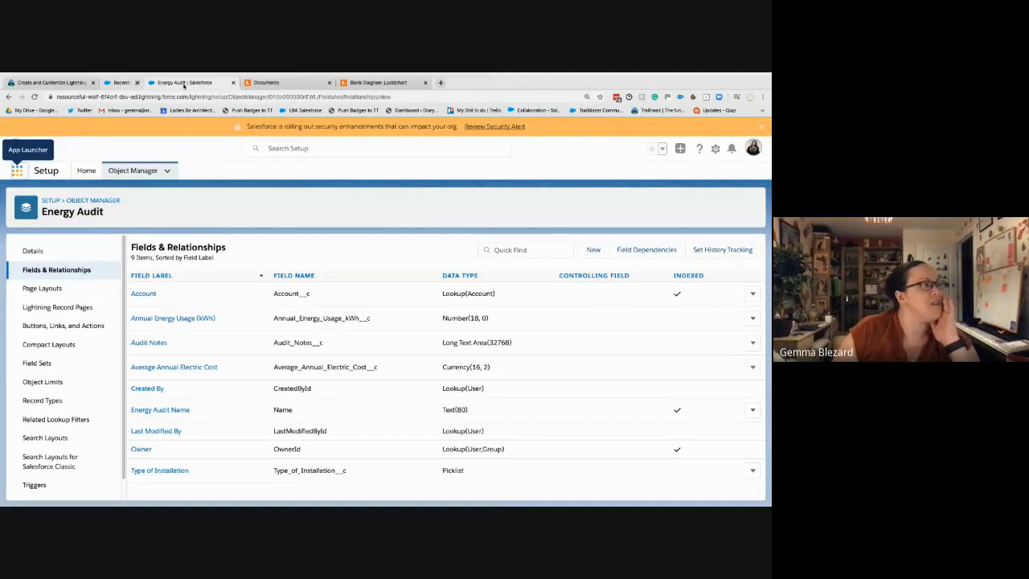
pyautogui.click(19, 172)
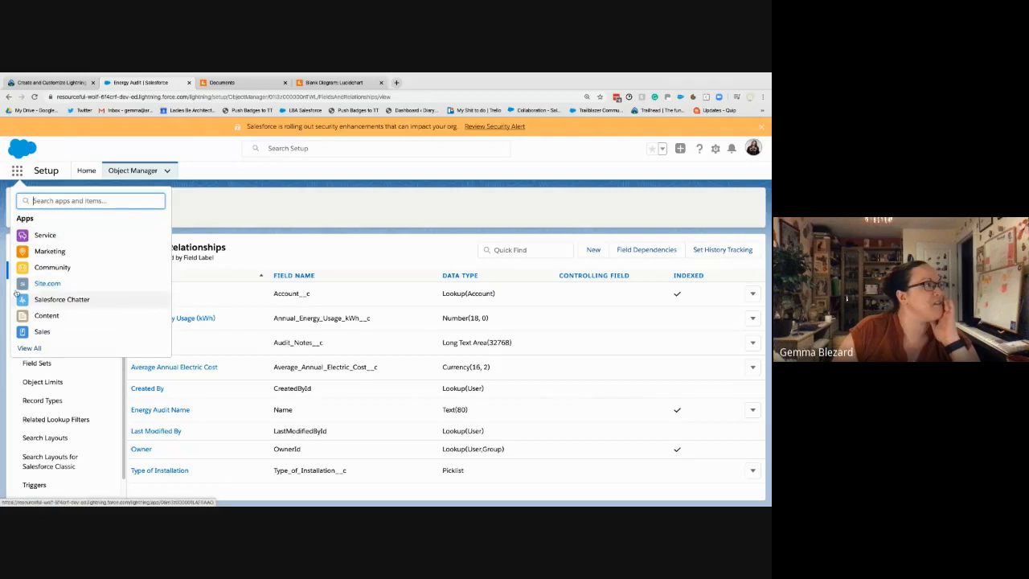
pyautogui.click(116, 331)
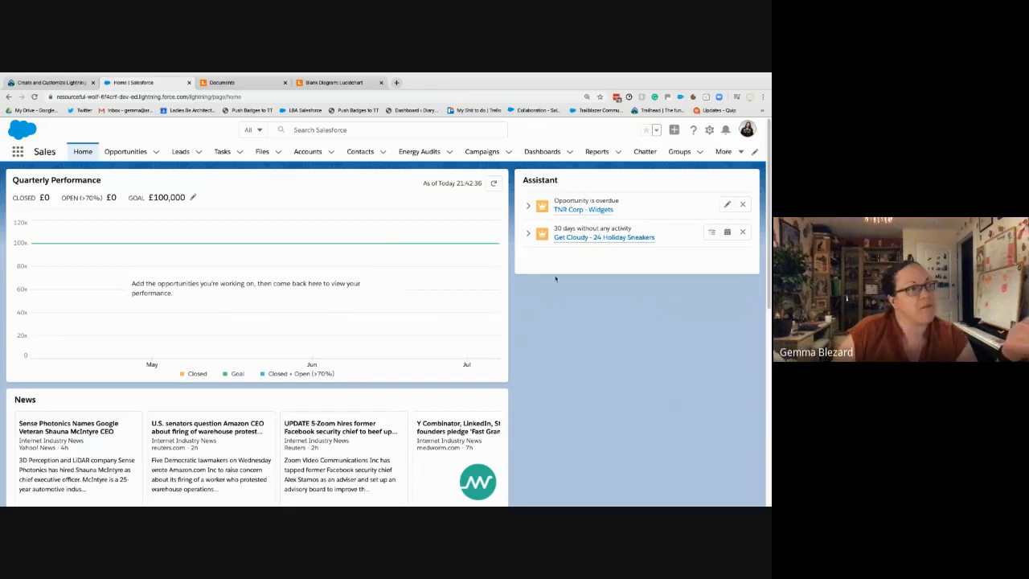
# Examine the recent items offered by the global search on the Sales home page, without running a search
pyautogui.click(373, 128)
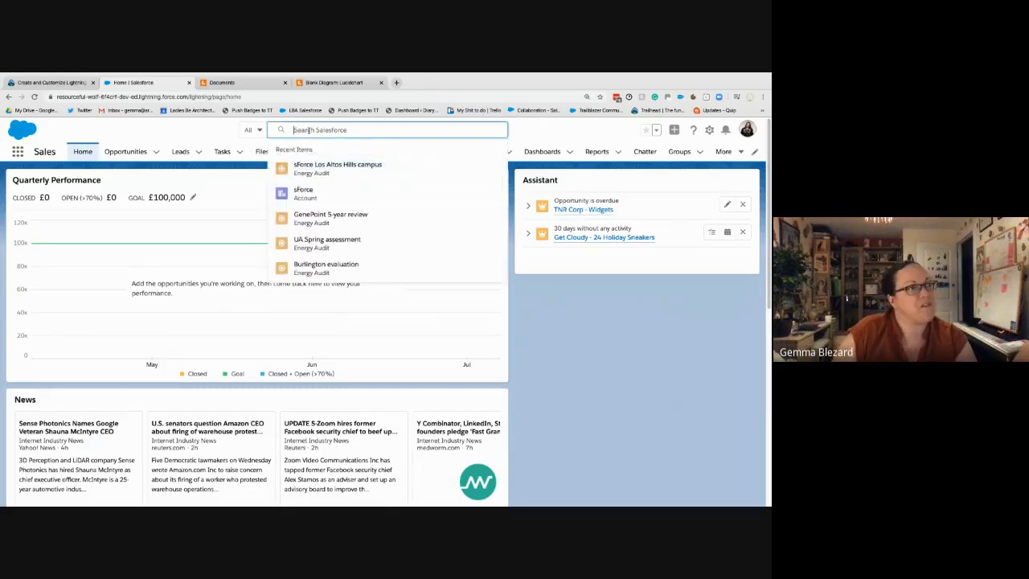
pyautogui.click(196, 160)
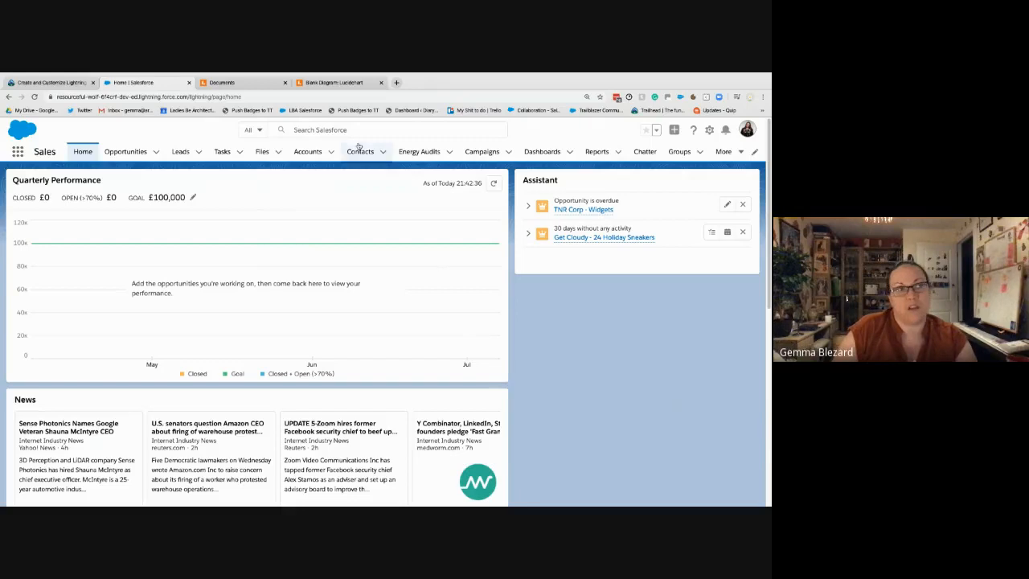
pyautogui.click(318, 130)
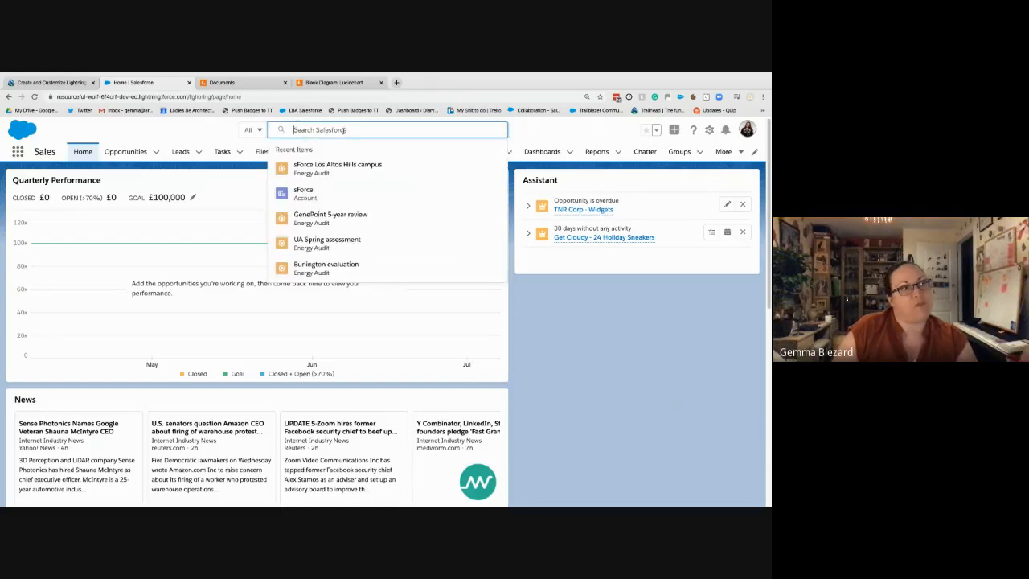
pyautogui.click(197, 123)
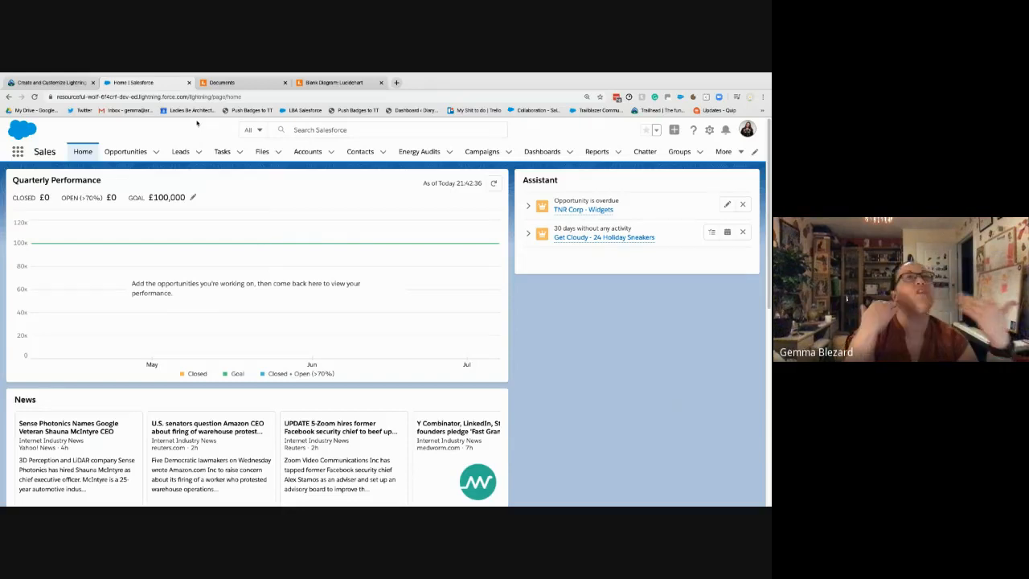
pyautogui.click(312, 129)
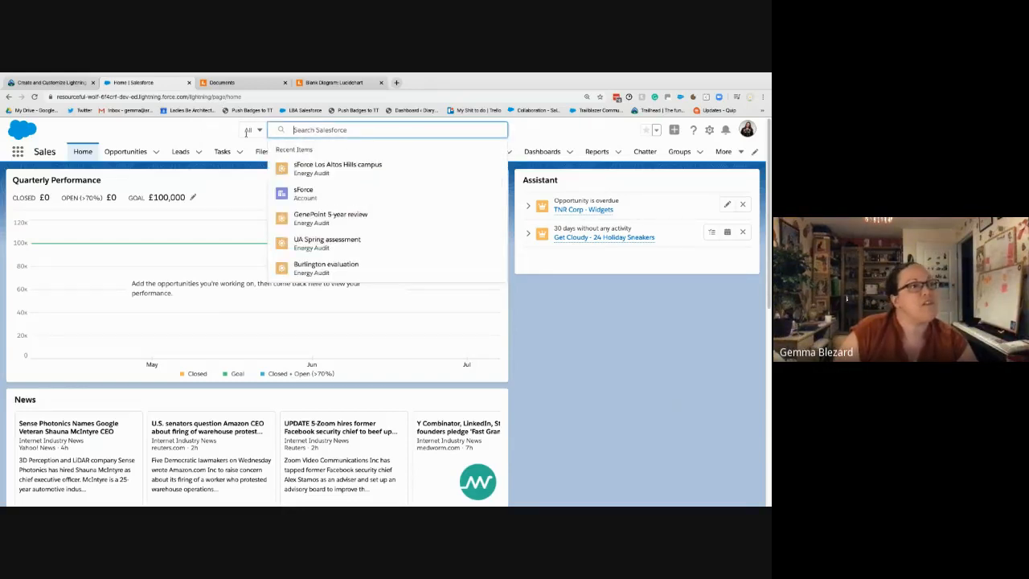
pyautogui.click(197, 137)
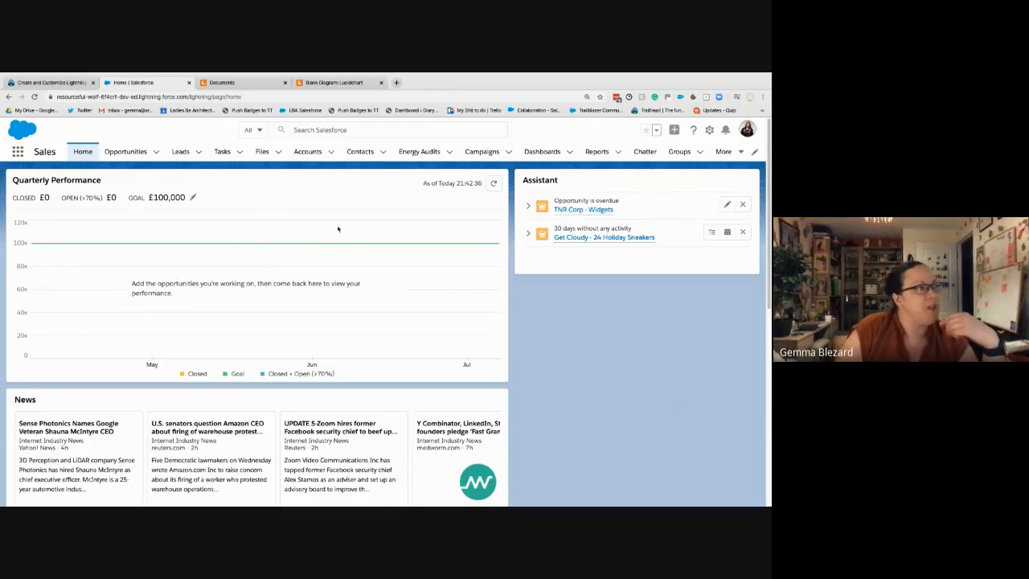
# Highlight Web tabs in the Trailhead unit's list of Lightning app items, then return to the Sales home page
pyautogui.click(67, 85)
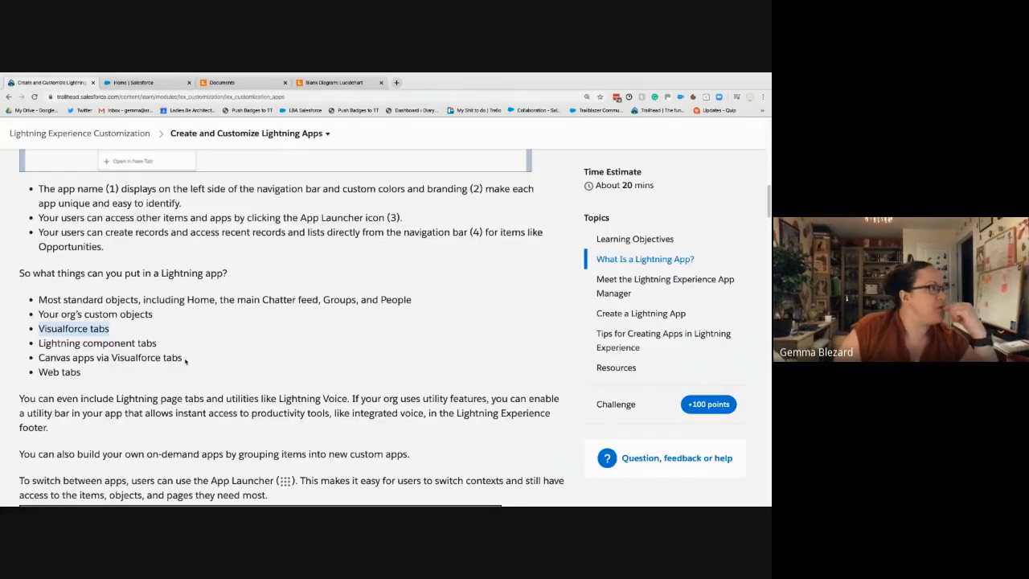
pyautogui.moveTo(85, 373); pyautogui.dragTo(31, 372)
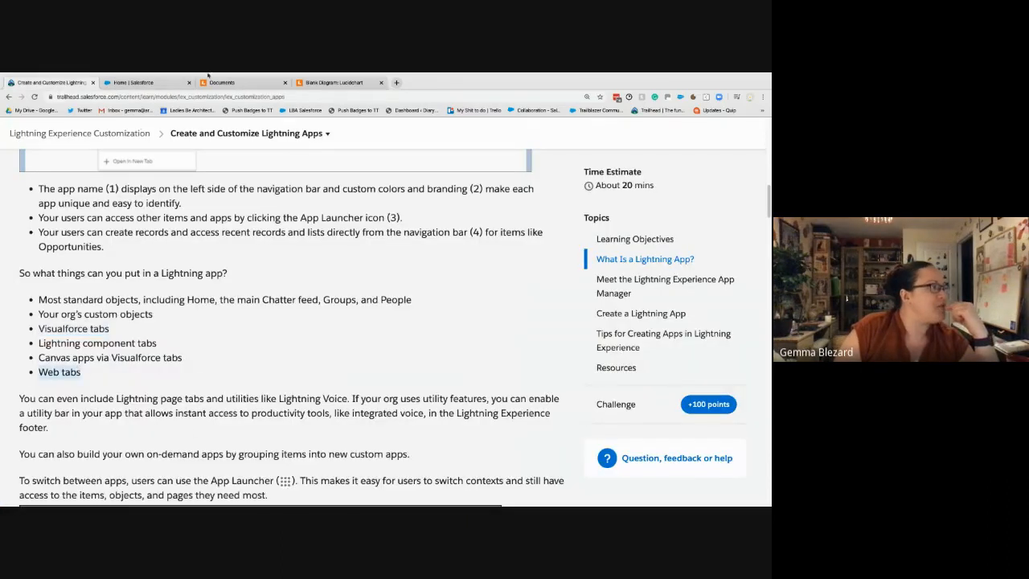
pyautogui.click(157, 83)
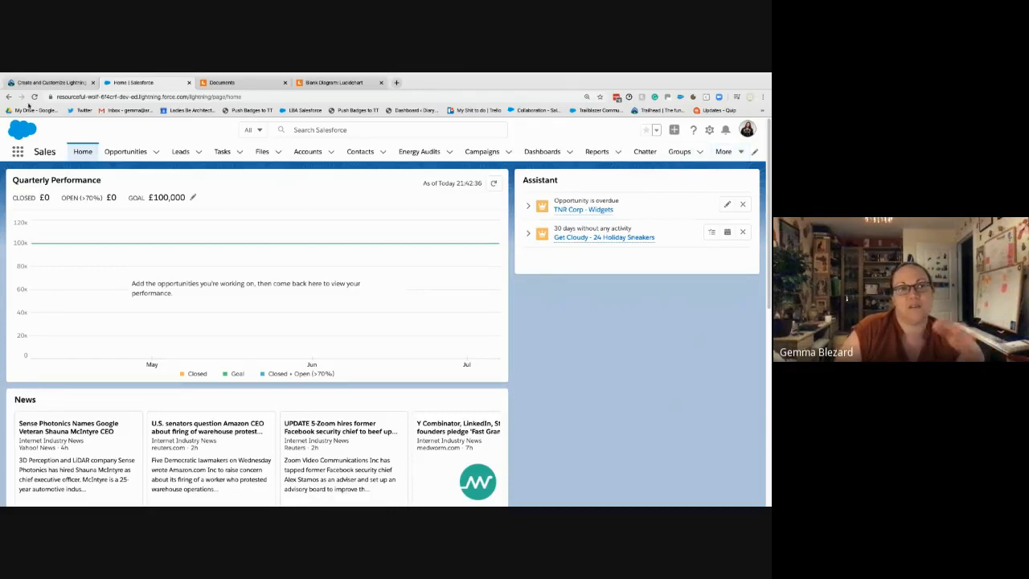
# Return to the Trailhead unit and read about utility bars, custom apps and switching apps with the App Launcher, including its screenshot
pyautogui.moveTo(26, 77)
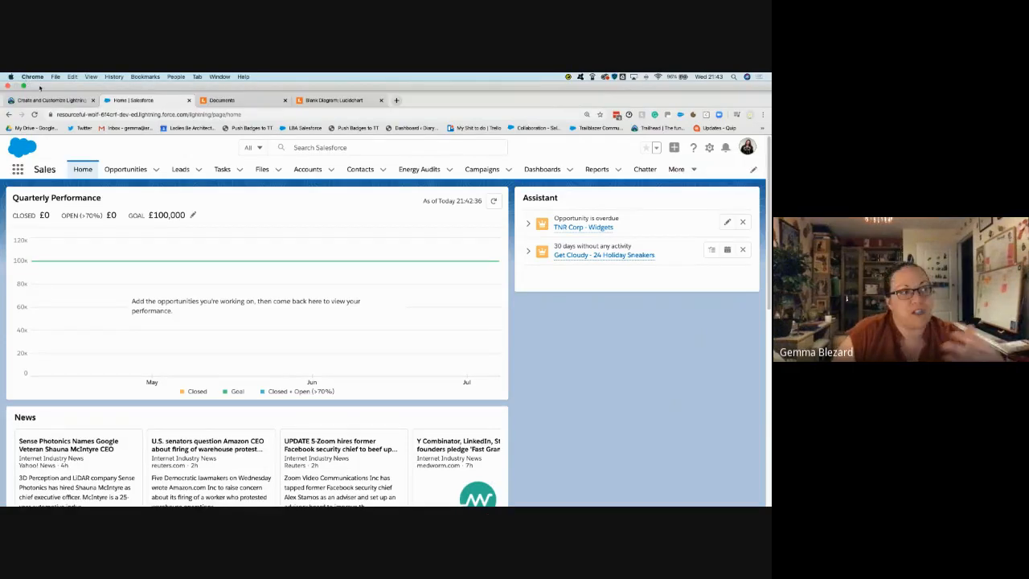
pyautogui.click(44, 101)
pyautogui.scroll(-3, 222, 291)
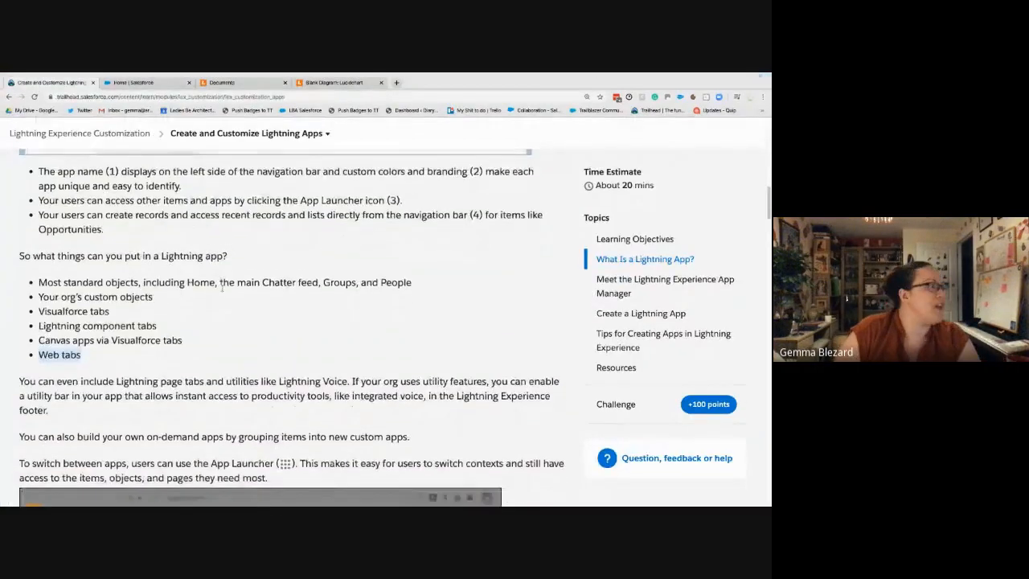
pyautogui.scroll(-1, 223, 291)
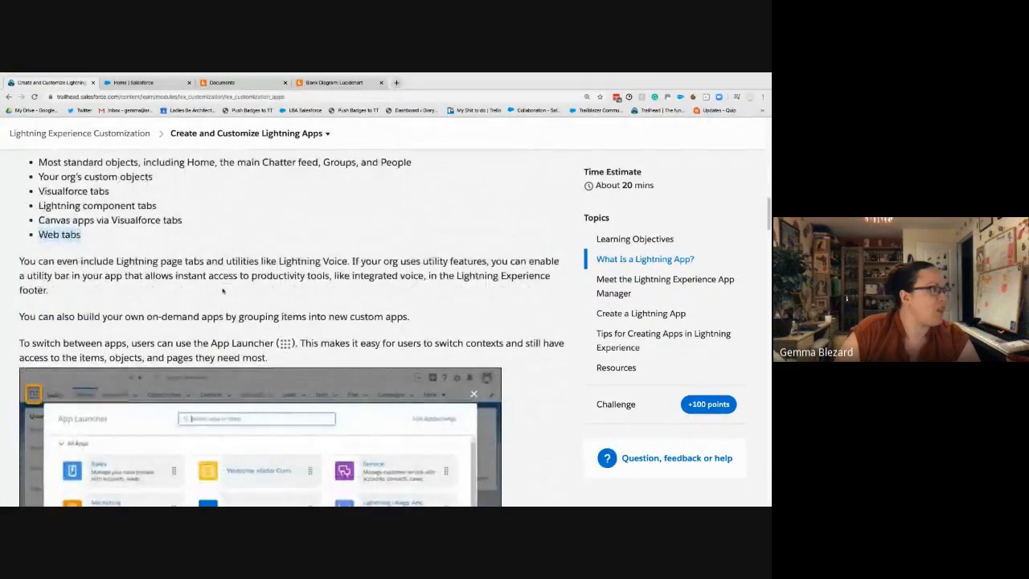
pyautogui.scroll(-3, 223, 291)
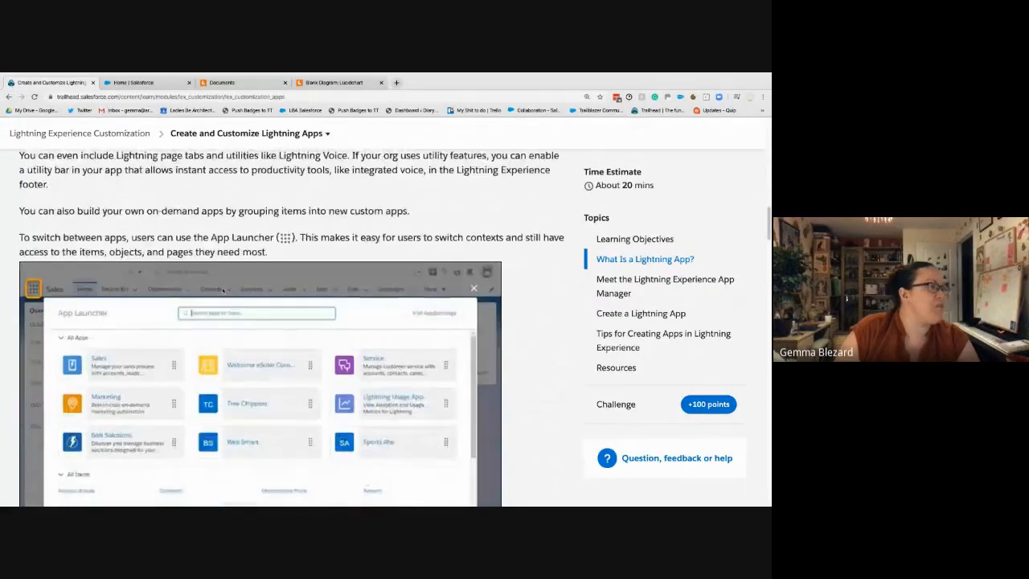
pyautogui.scroll(1, 223, 291)
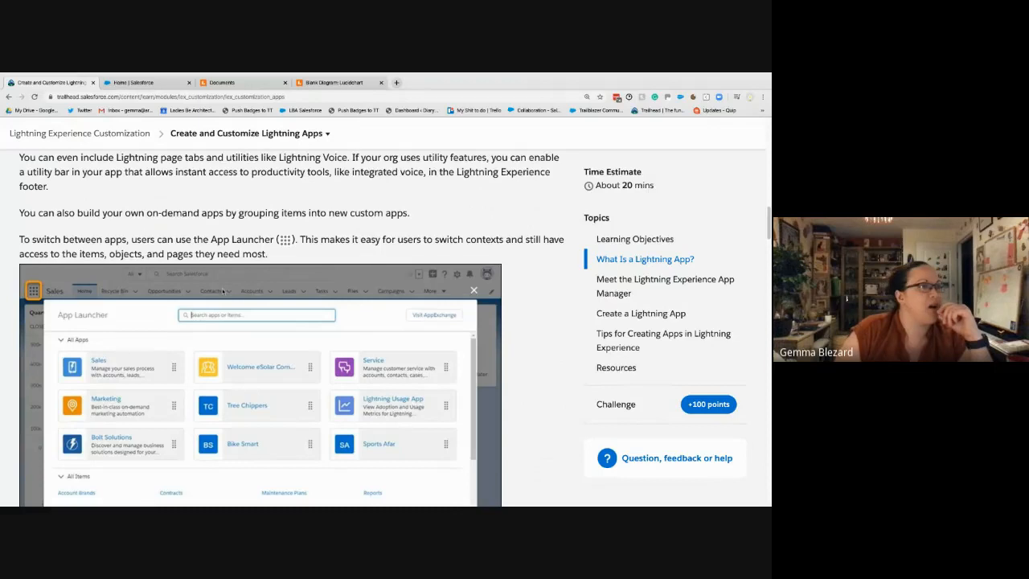
pyautogui.scroll(-1, 223, 291)
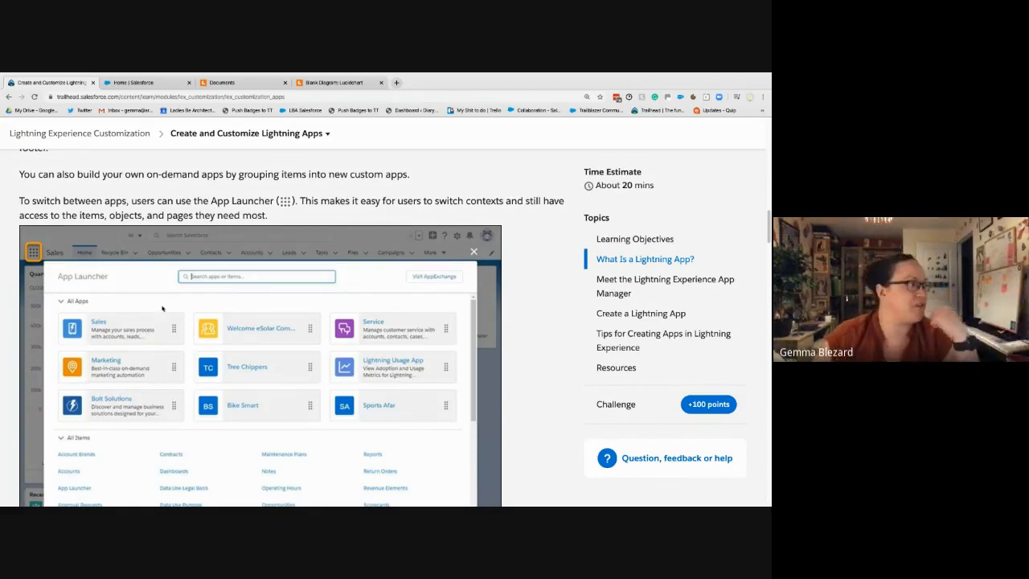
pyautogui.scroll(-1, 174, 347)
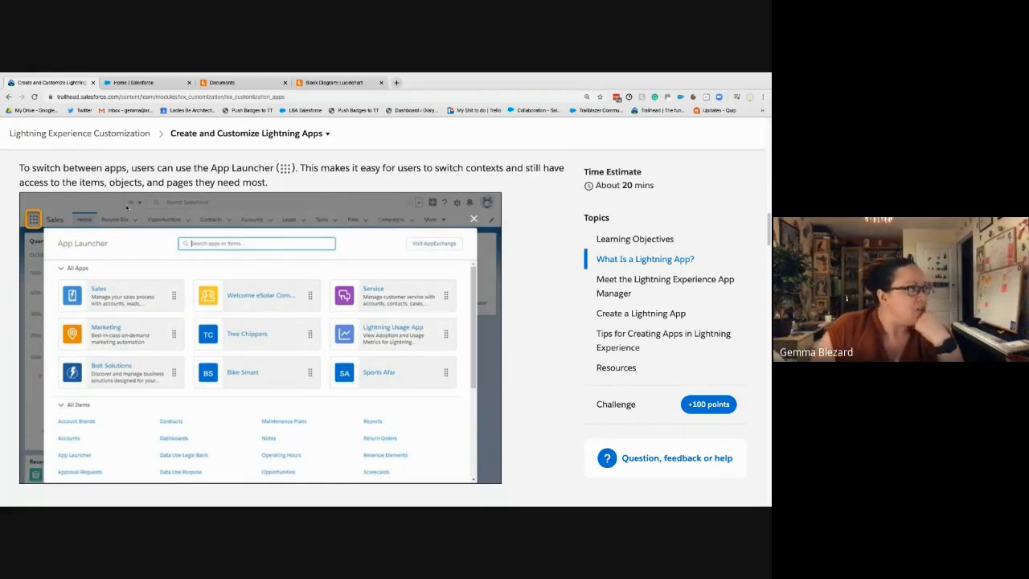
pyautogui.scroll(-1, 190, 308)
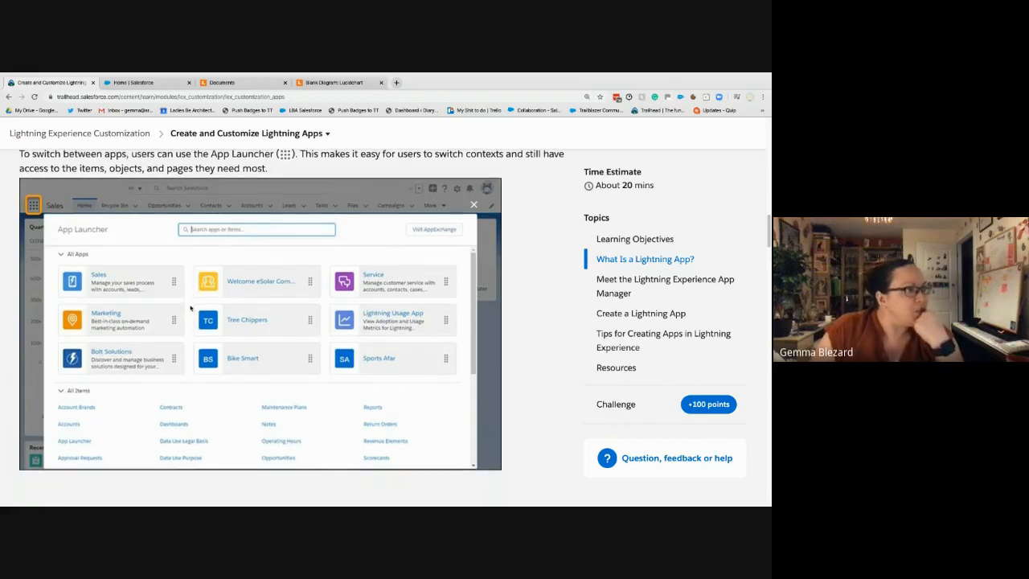
# Read the introduction to the Lightning Experience App Manager and examine its annotated screenshot
pyautogui.scroll(-3, 190, 308)
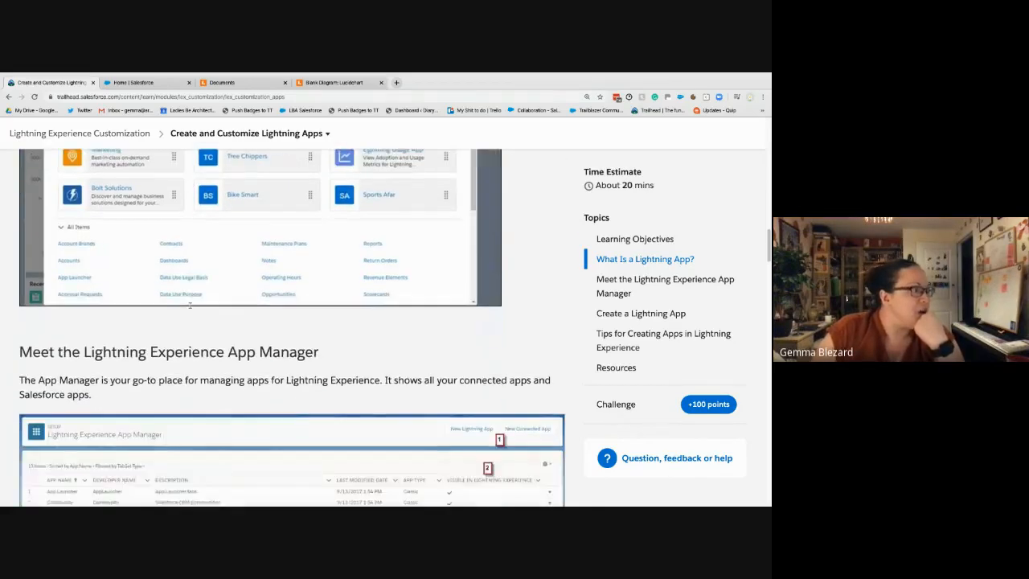
pyautogui.scroll(-1, 190, 304)
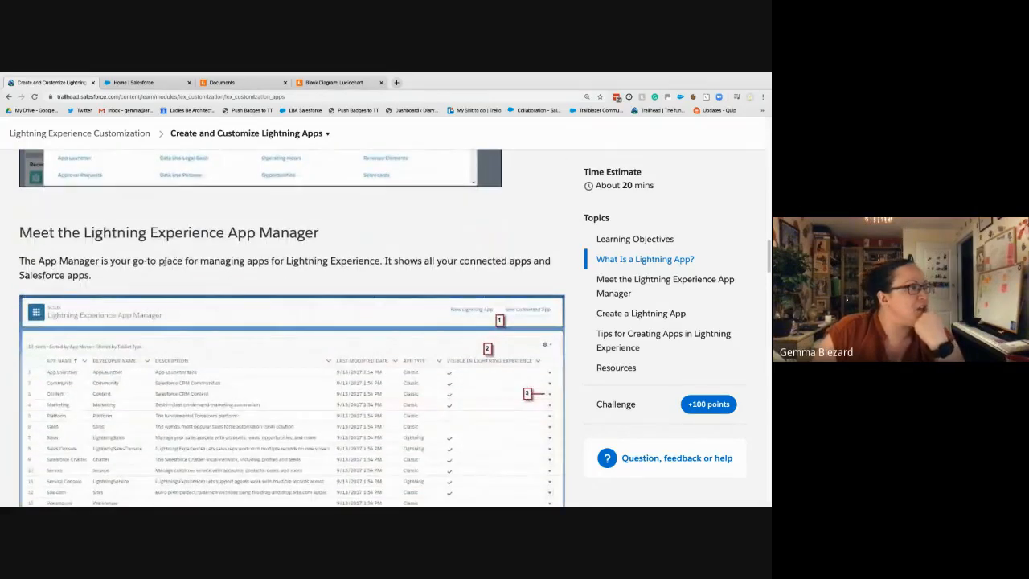
pyautogui.scroll(-1, 161, 261)
pyautogui.scroll(-1, 165, 268)
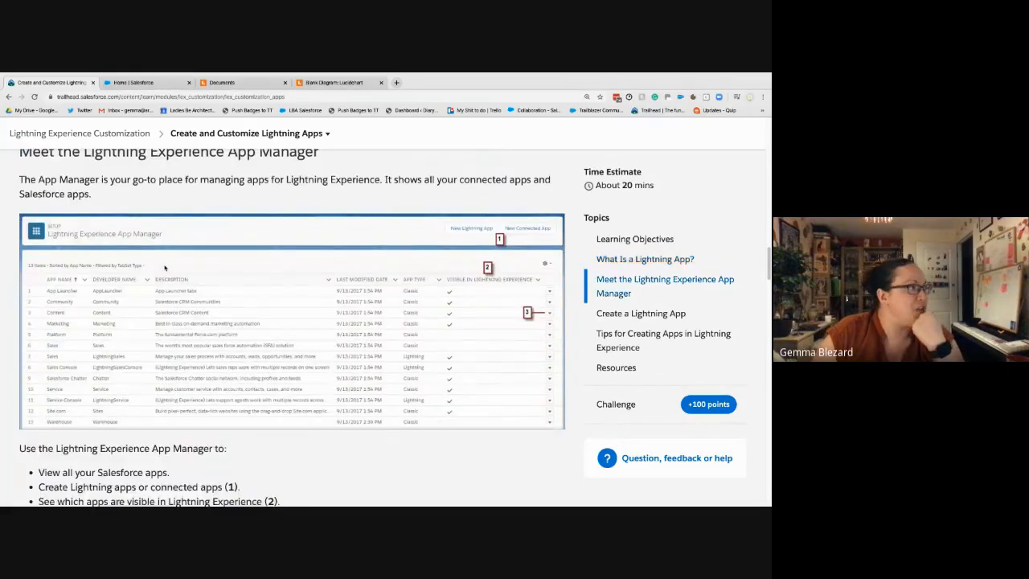
# Open Setup for the current app from the Sales home page in Salesforce
pyautogui.click(158, 85)
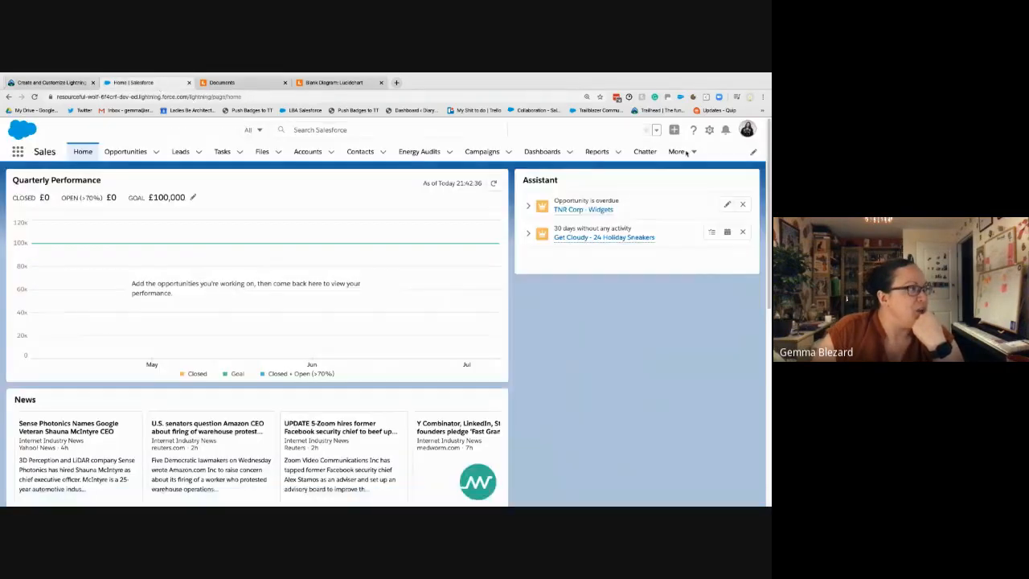
pyautogui.click(711, 130)
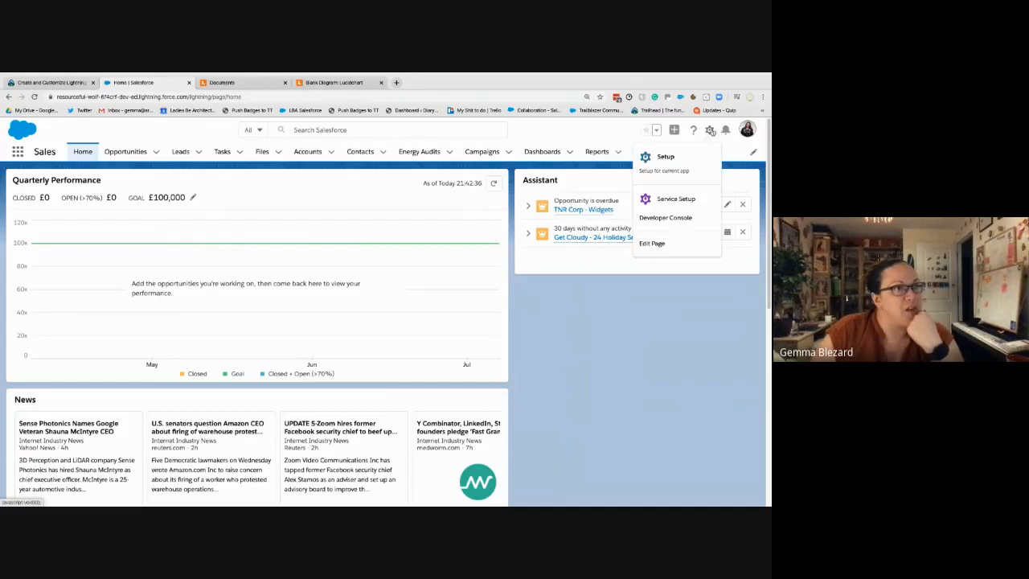
pyautogui.click(666, 158)
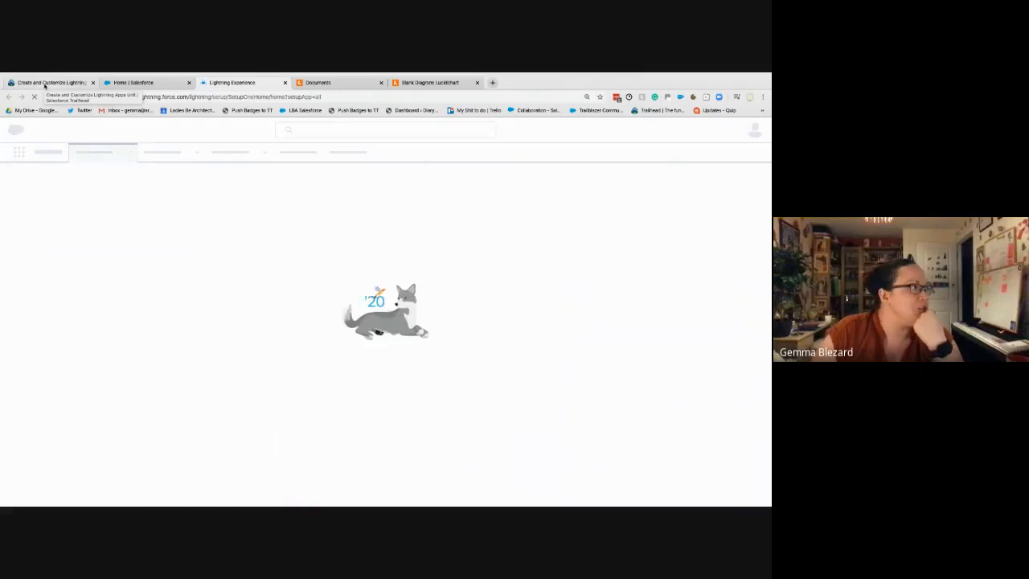
# Read the Trailhead notes on App Manager uses and the Visible in Lightning column, up to the Create a Lightning App parameters
pyautogui.hotkey('ctrl', '1')
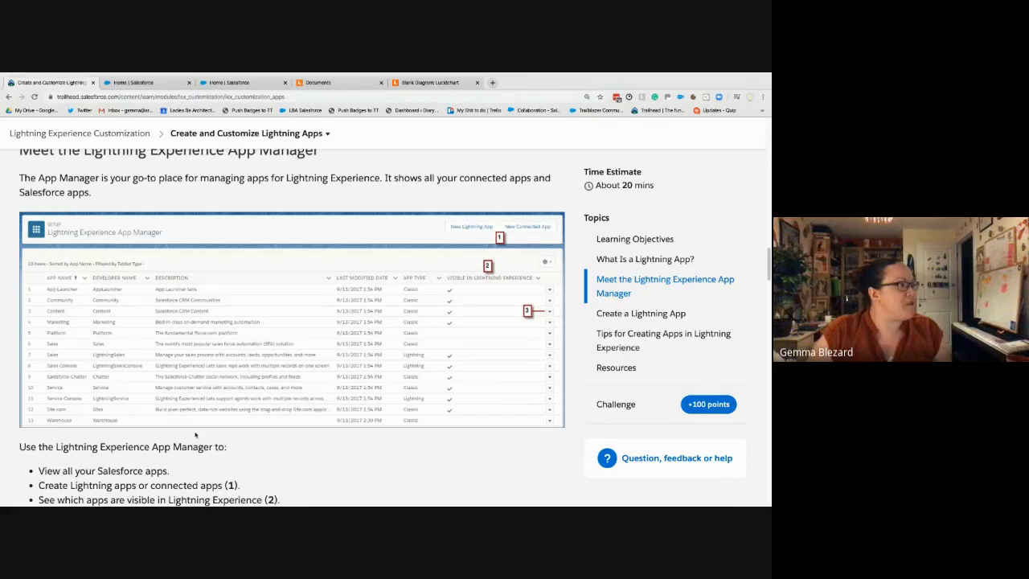
pyautogui.scroll(-1, 195, 434)
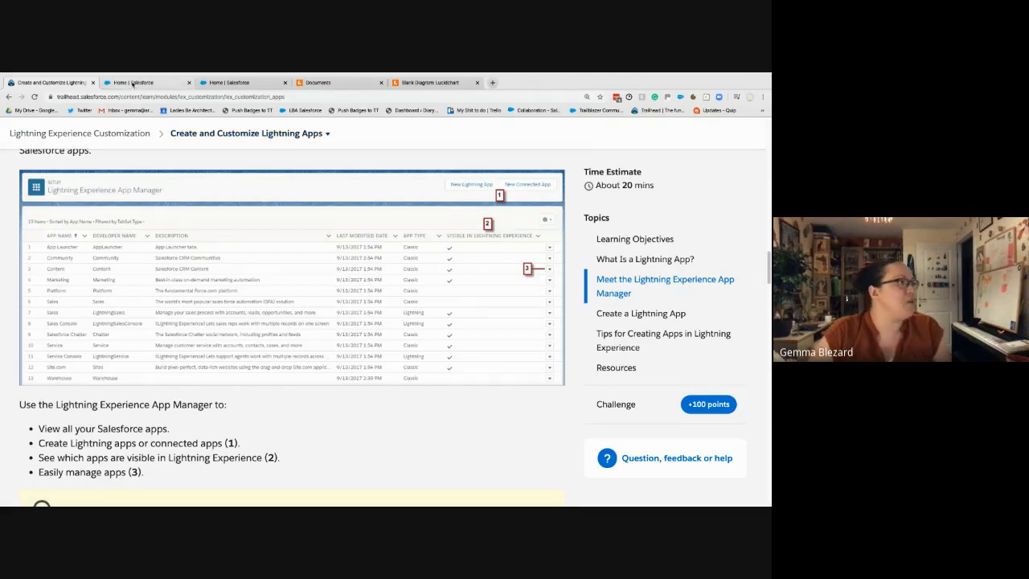
pyautogui.scroll(-2, 131, 308)
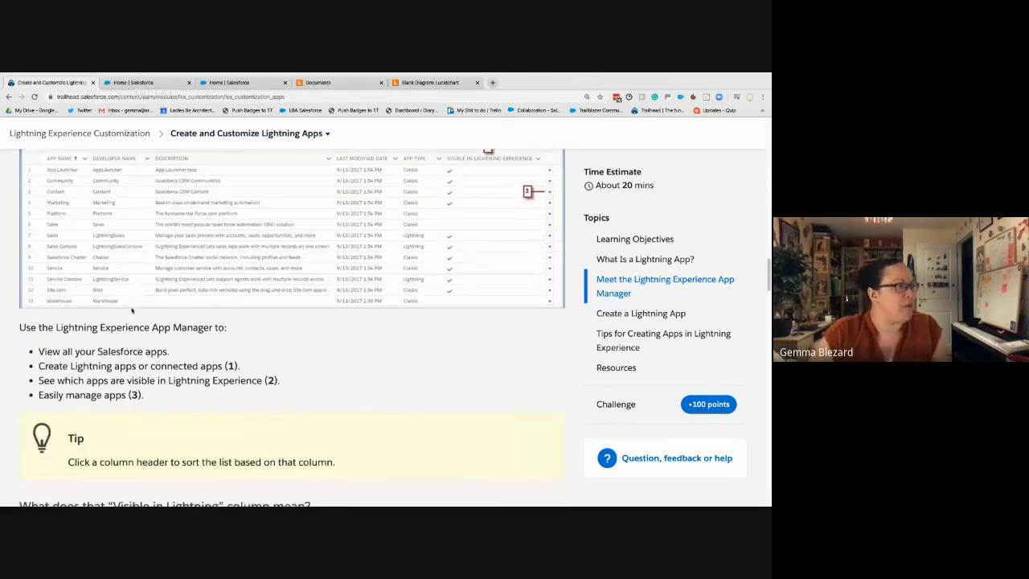
pyautogui.scroll(-4, 132, 311)
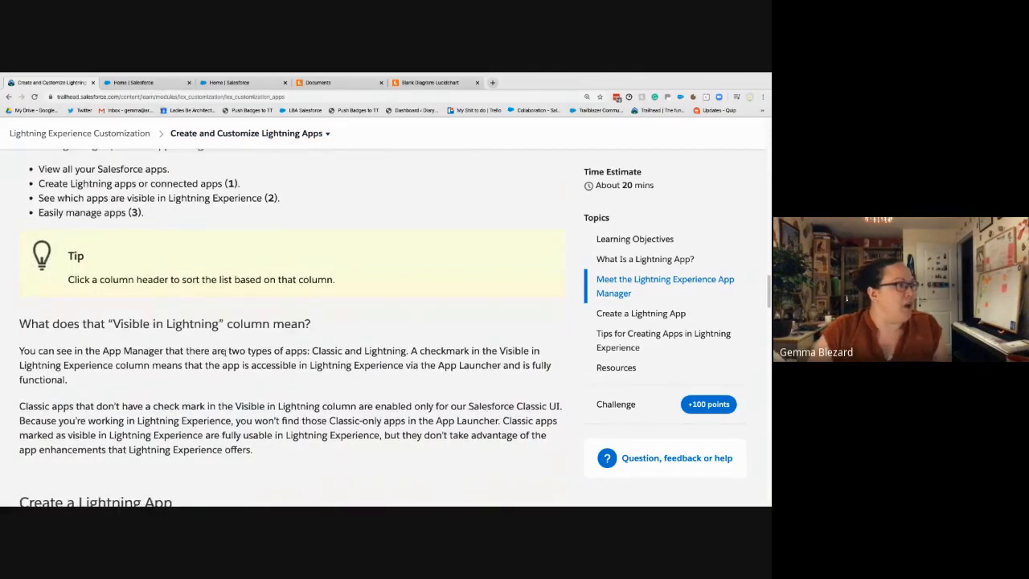
pyautogui.scroll(-8, 226, 350)
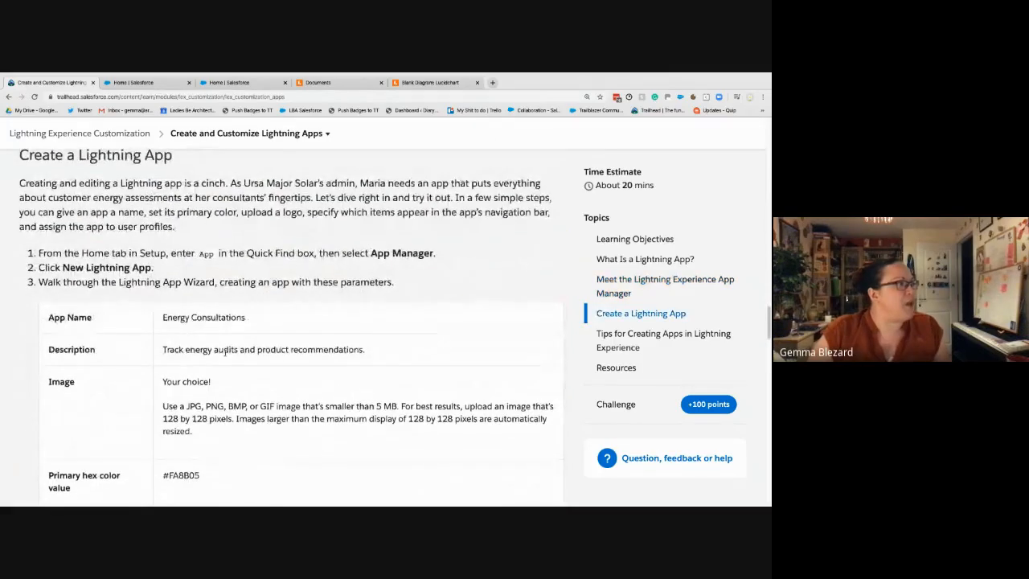
pyautogui.scroll(-1, 233, 322)
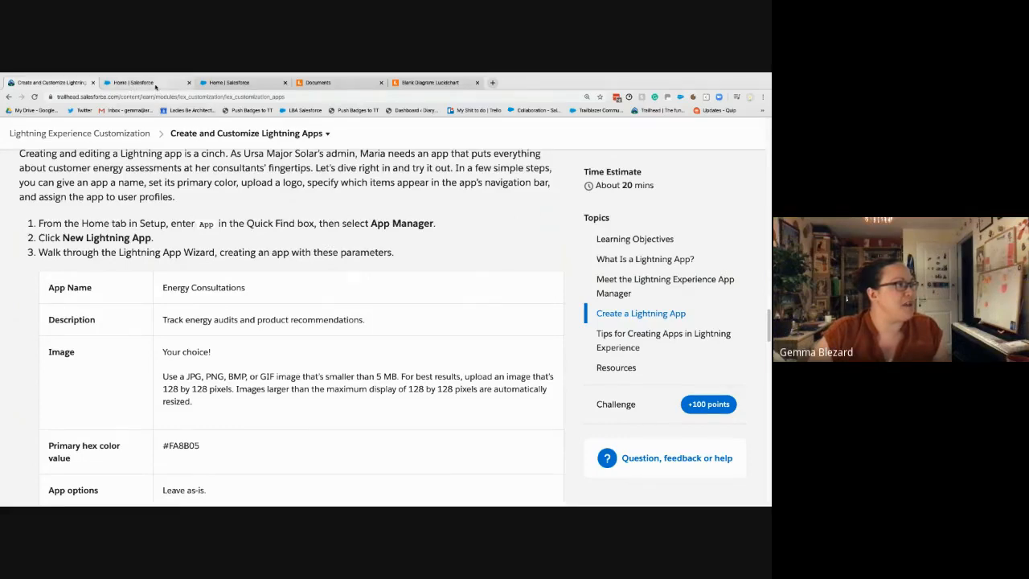
# Switch to the Salesforce Setup browser tab and reorder it to sit directly after the Trailhead tab
pyautogui.click(156, 86)
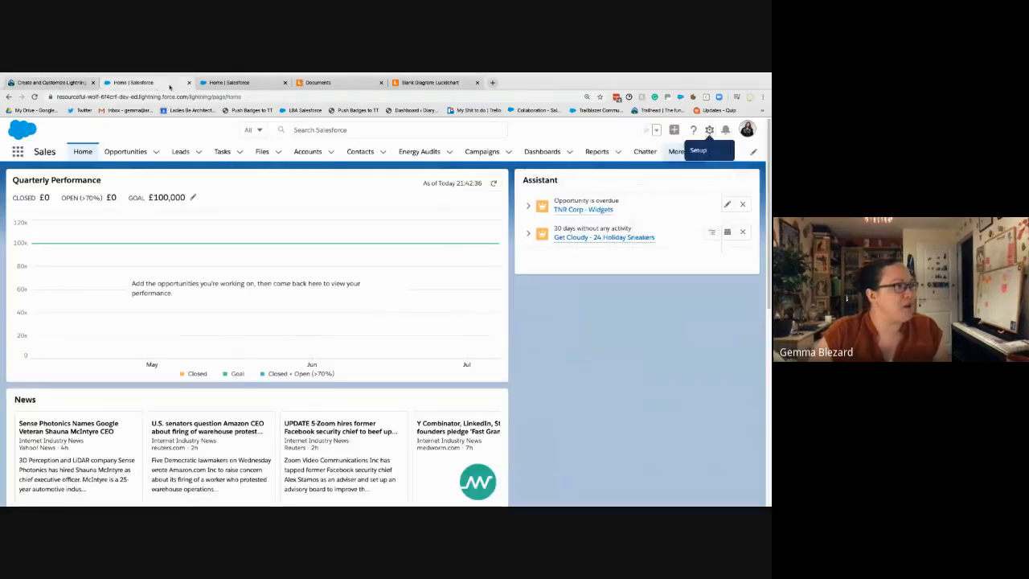
pyautogui.click(224, 84)
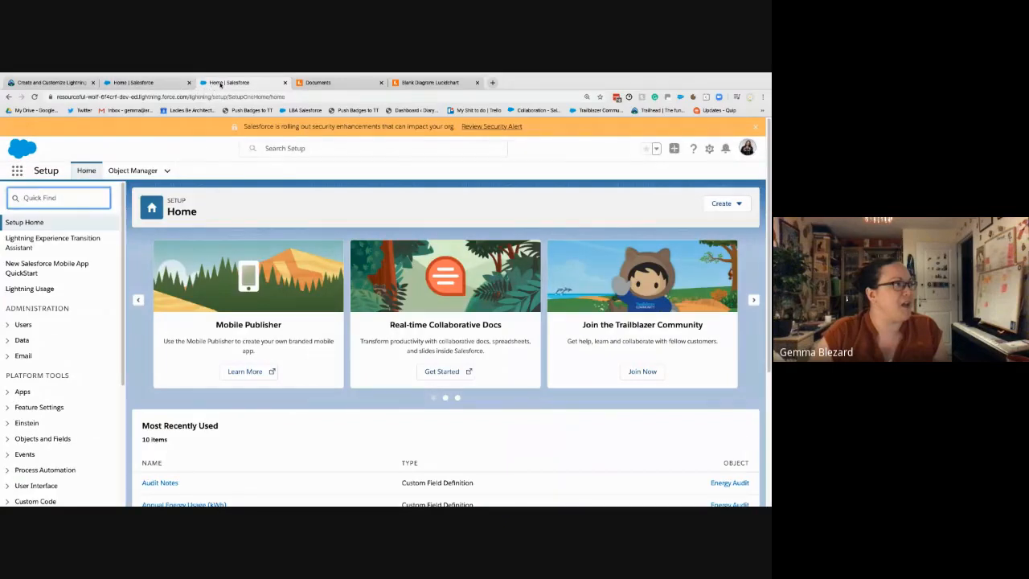
pyautogui.moveTo(215, 85); pyautogui.dragTo(132, 96)
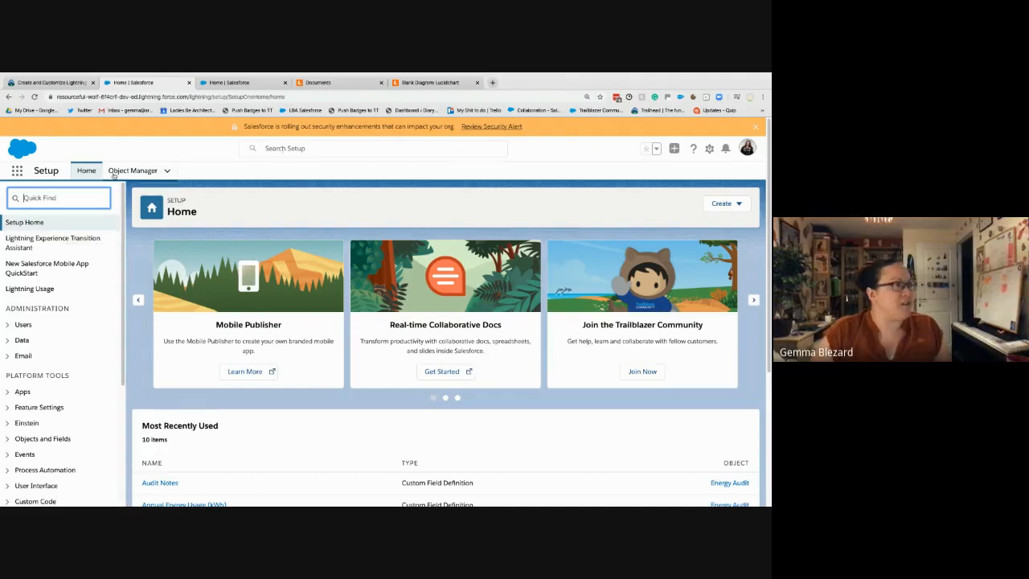
# Try searching Setup for "light", then find App Manager with the Quick Find text "app man" and open it
pyautogui.click(310, 148)
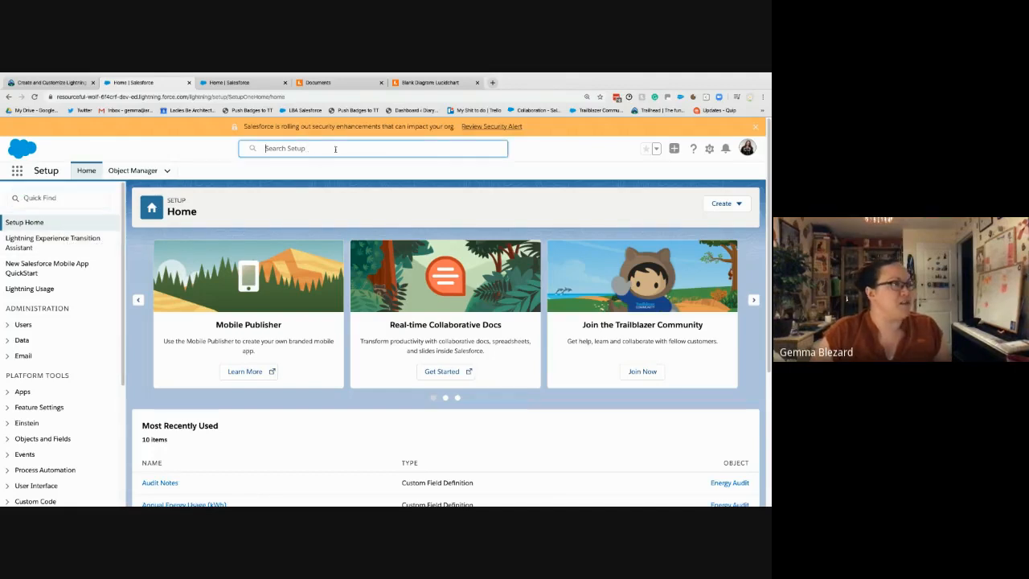
pyautogui.write('light')
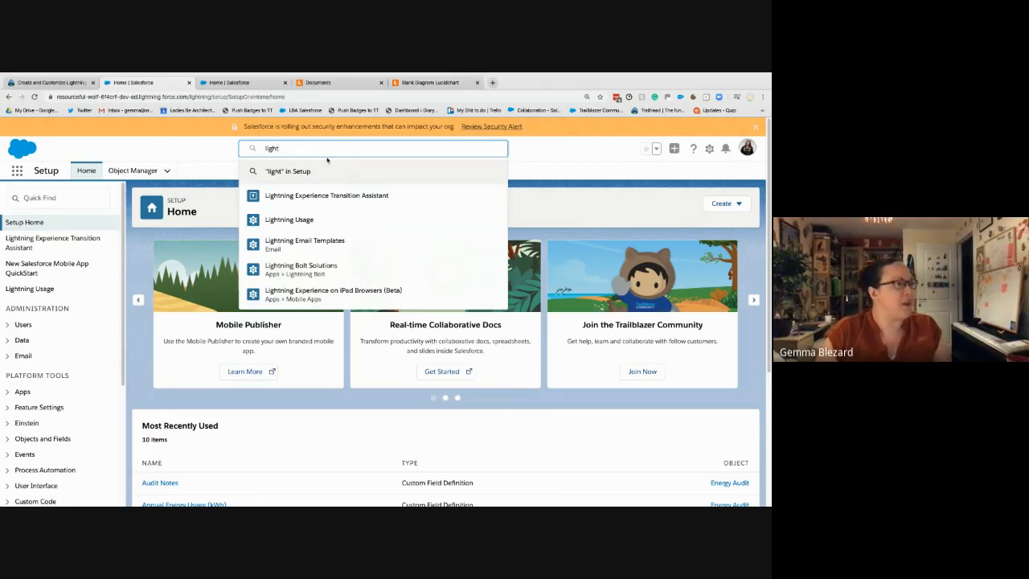
pyautogui.click(76, 199)
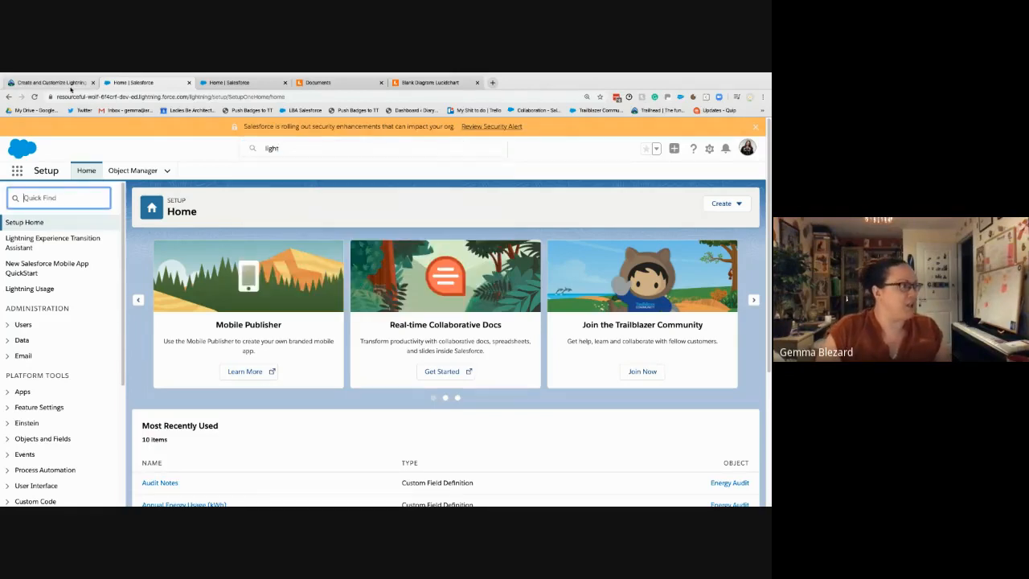
pyautogui.write('a')
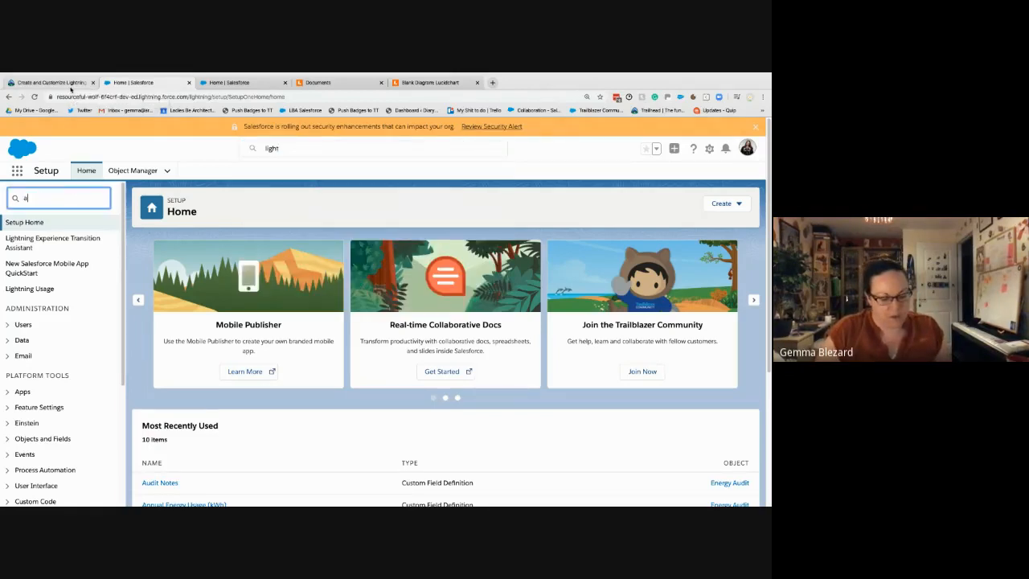
pyautogui.write('pp man')
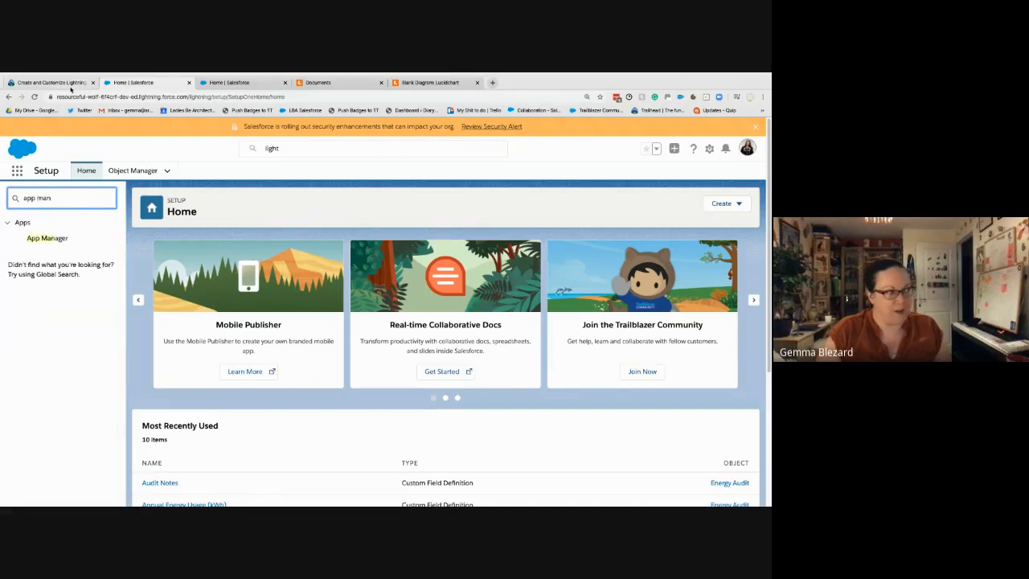
pyautogui.click(48, 239)
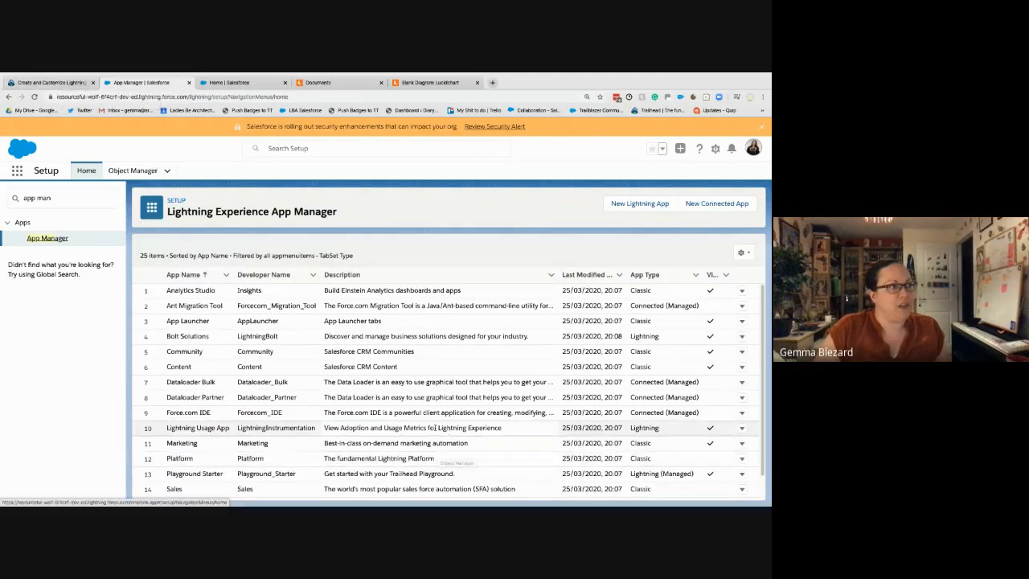
# Examine the apps listed in the Lightning Experience App Manager and compare them with those offered by the App Launcher
pyautogui.scroll(-5, 441, 319)
pyautogui.scroll(5, 440, 319)
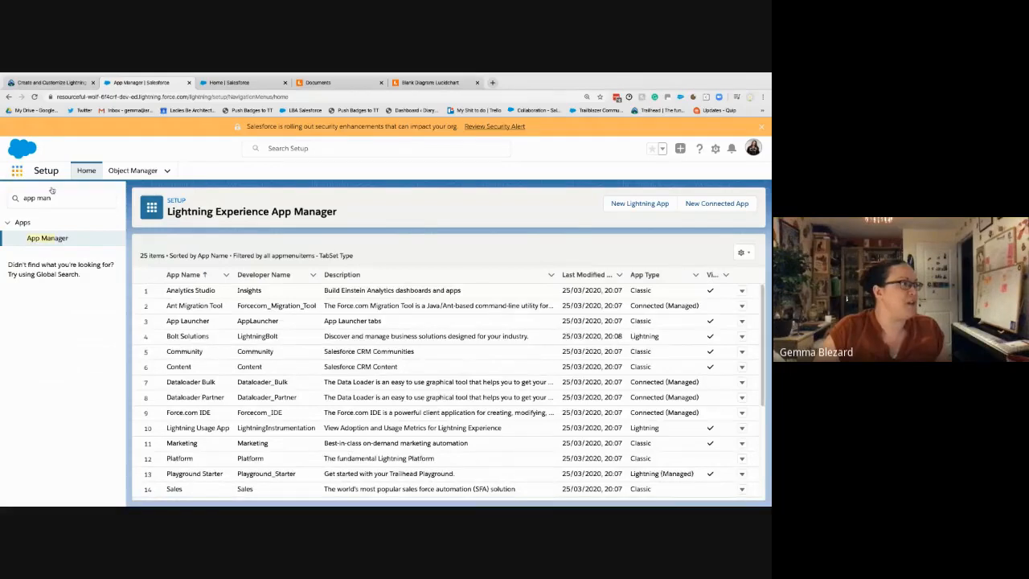
pyautogui.click(17, 171)
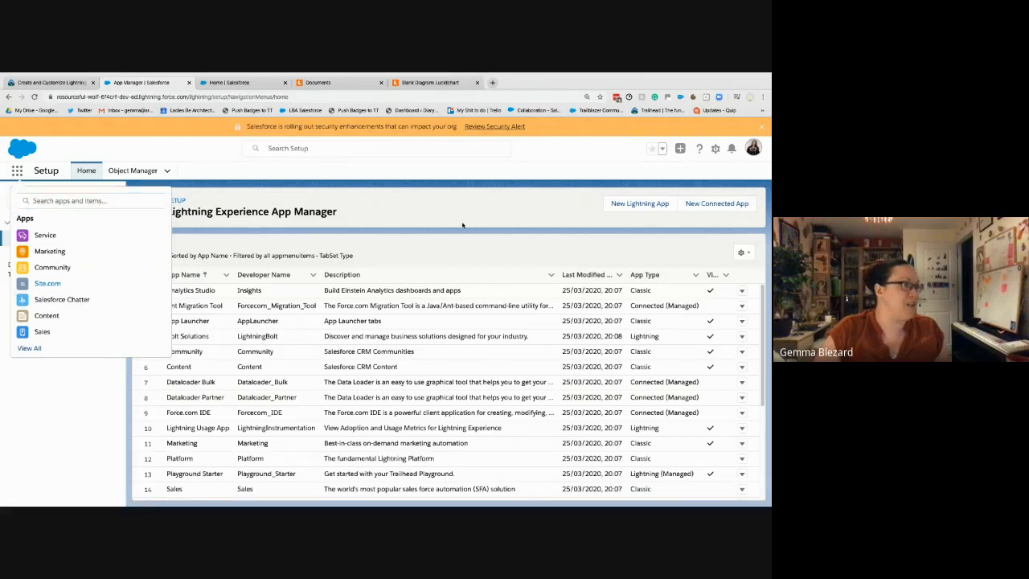
pyautogui.press('Escape')
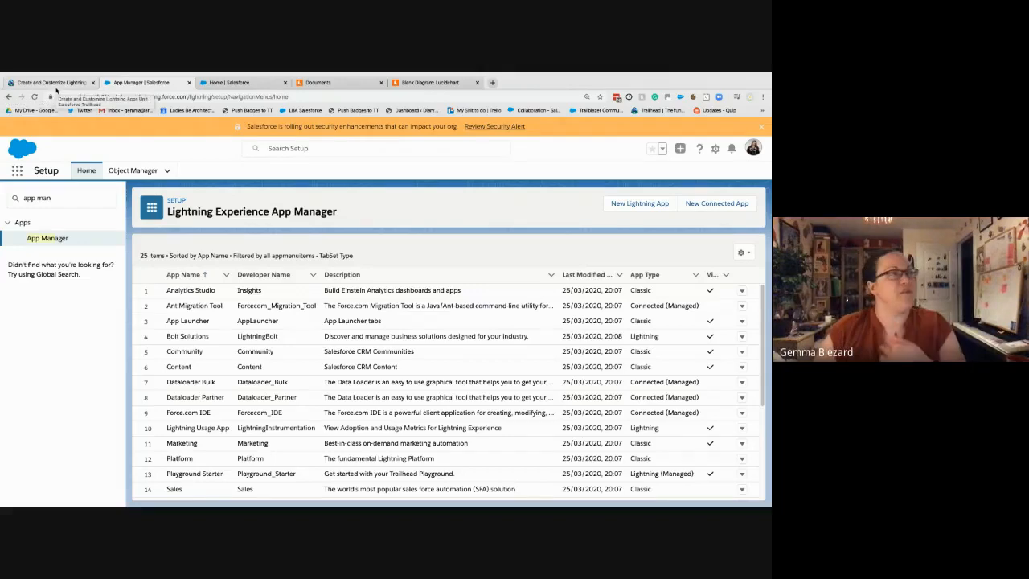
# Copy the description "Track energy audits and product recommendations." from the Trailhead parameters and start a new Lightning app in App Manager
pyautogui.click(57, 85)
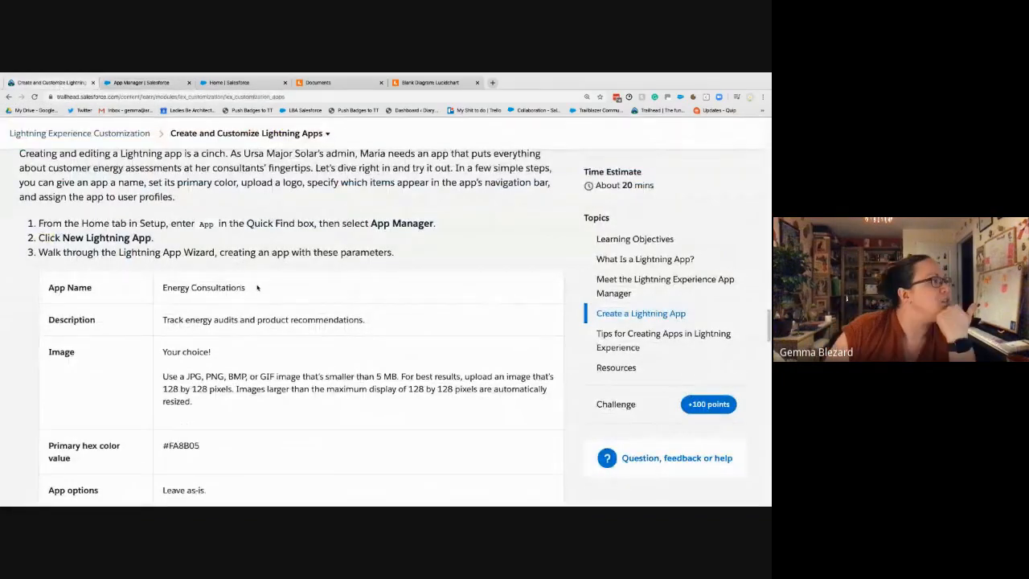
pyautogui.moveTo(247, 287); pyautogui.dragTo(162, 287)
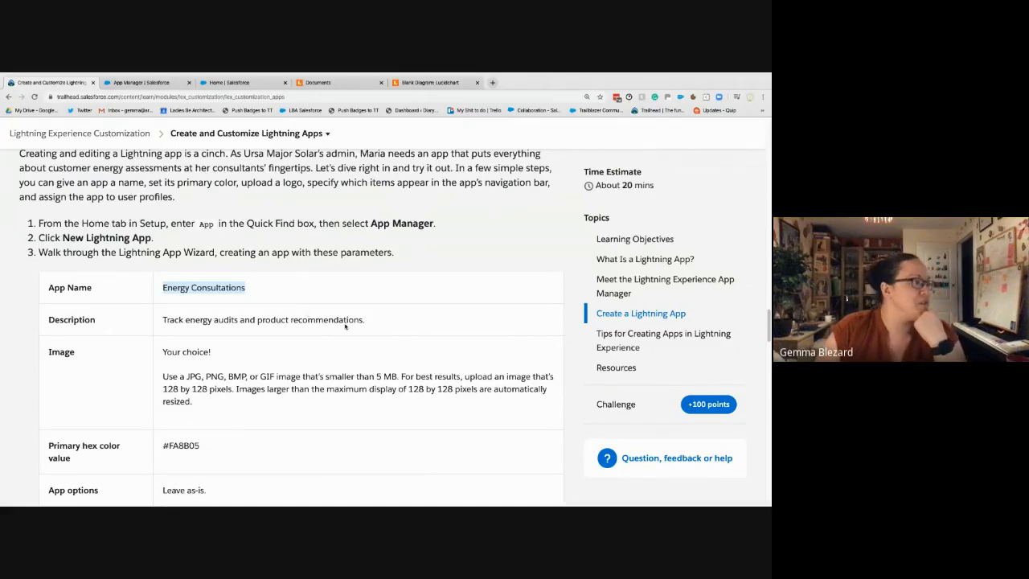
pyautogui.moveTo(372, 322); pyautogui.dragTo(161, 321)
pyautogui.hotkey('ctrl', 'c')
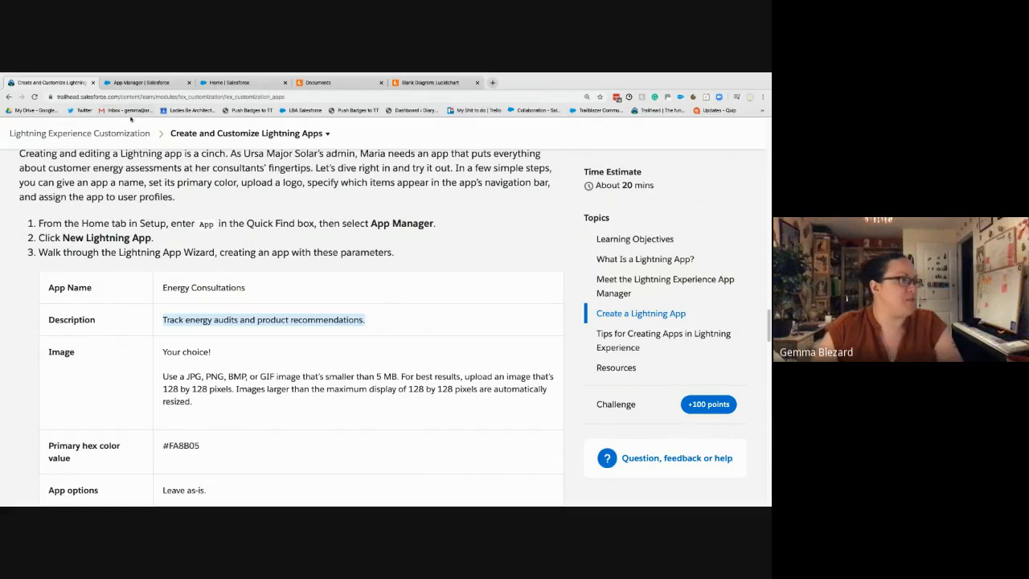
pyautogui.click(138, 84)
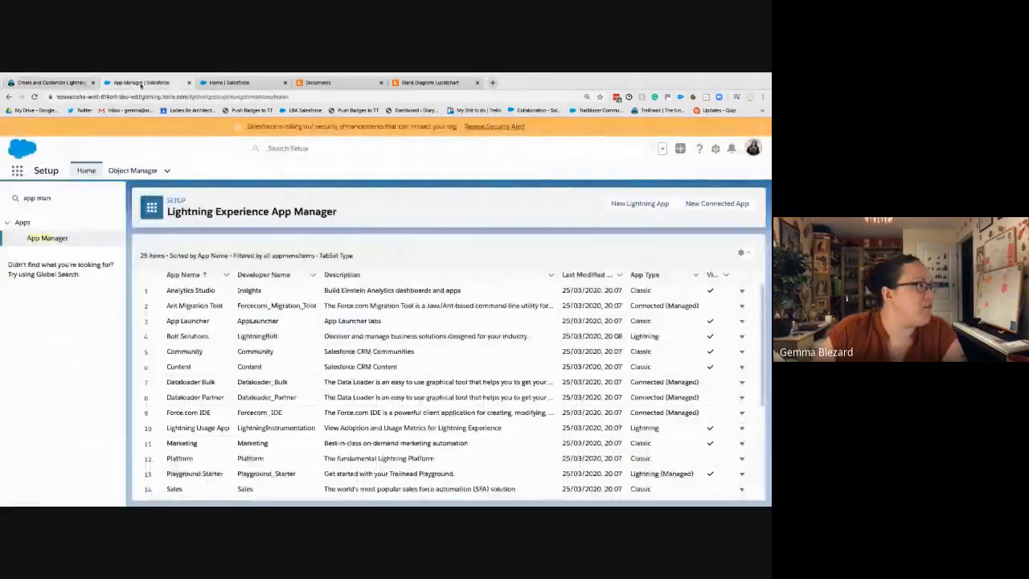
pyautogui.click(646, 211)
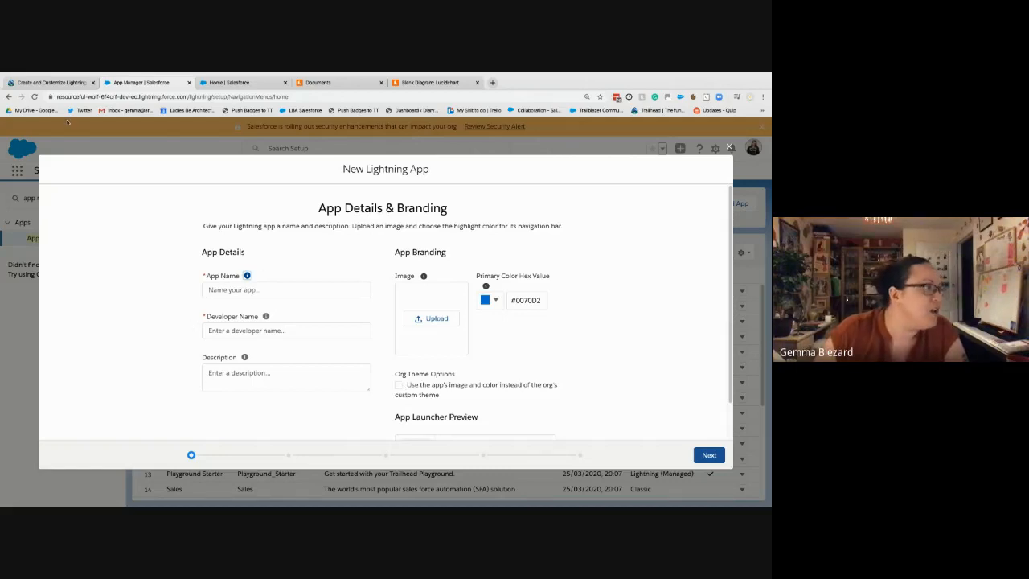
# Recheck the Trailhead parameters and name the new Lightning app Energy Consultations, letting the developer name fill in automatically
pyautogui.click(53, 82)
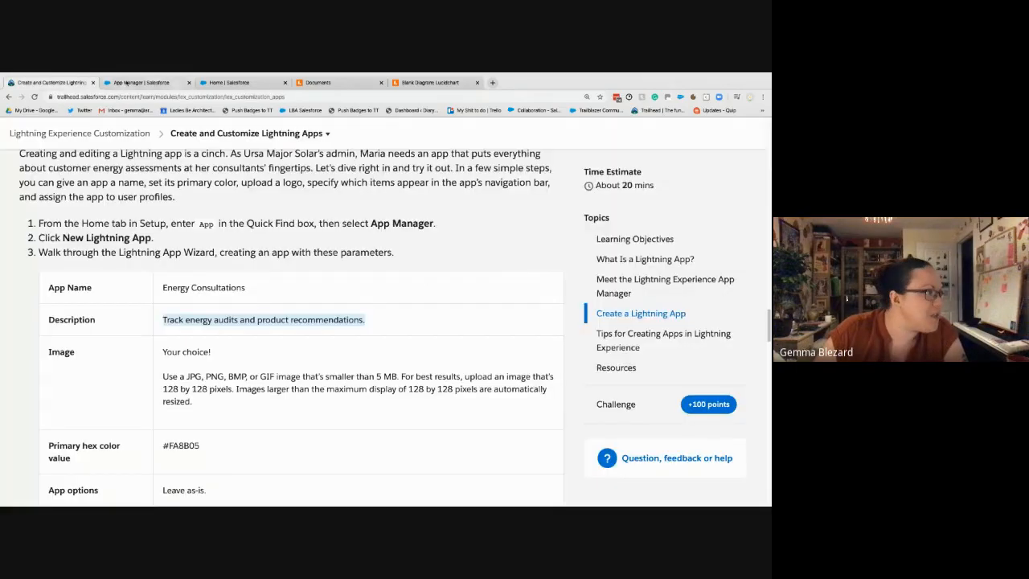
pyautogui.click(135, 83)
pyautogui.click(231, 290)
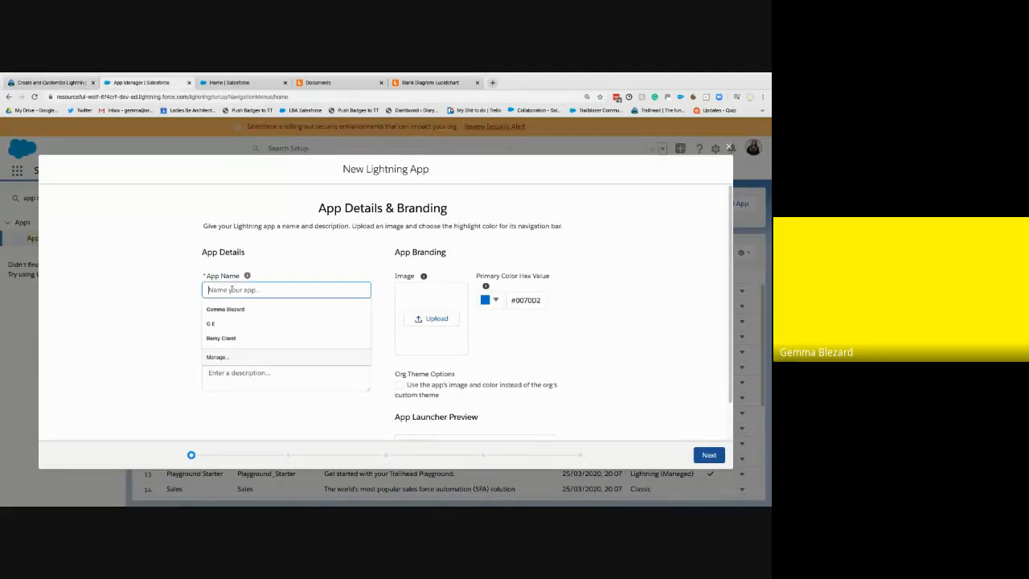
pyautogui.write('Energy')
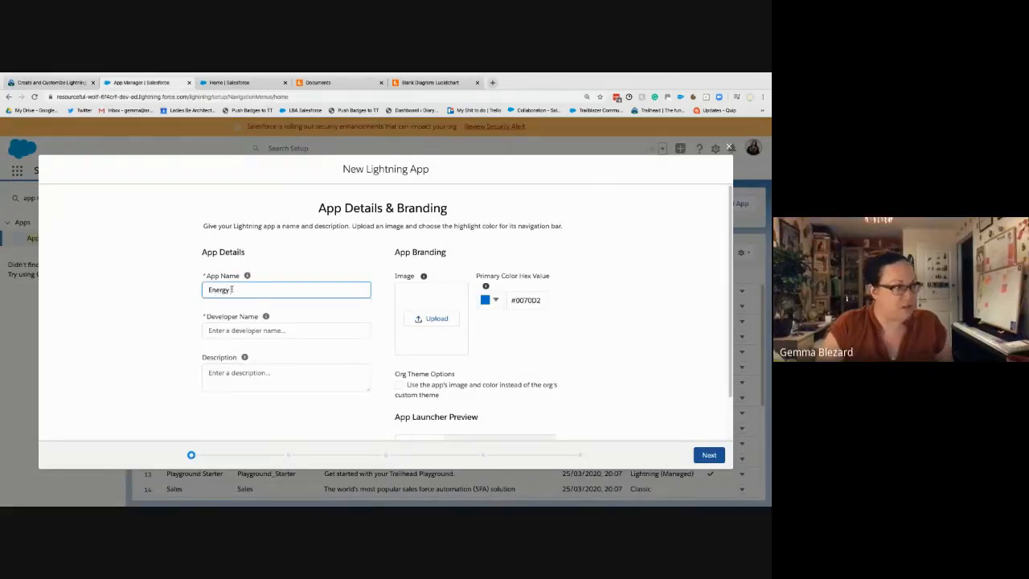
pyautogui.write(' Consu')
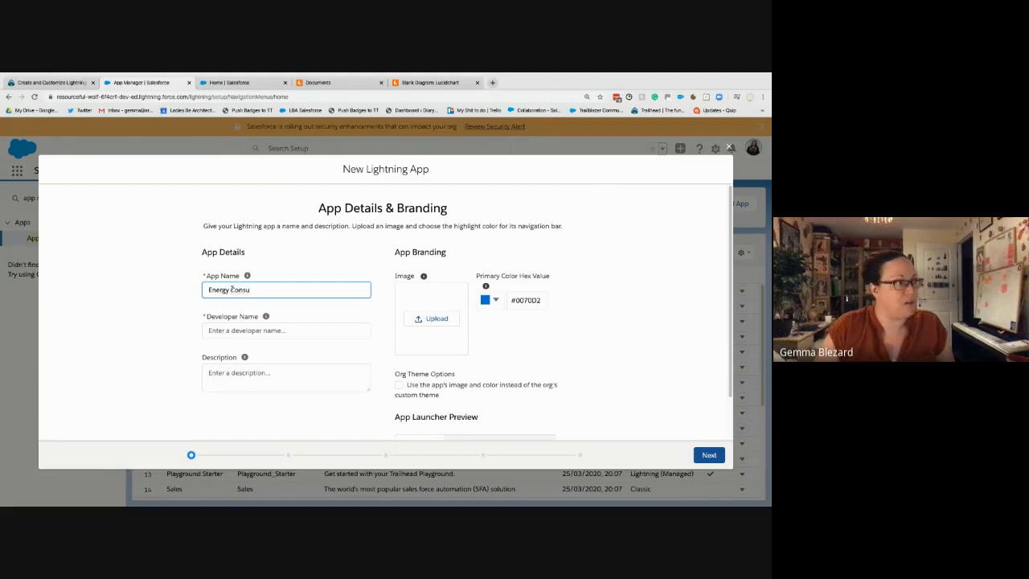
pyautogui.write('ltations')
pyautogui.press('Tab')
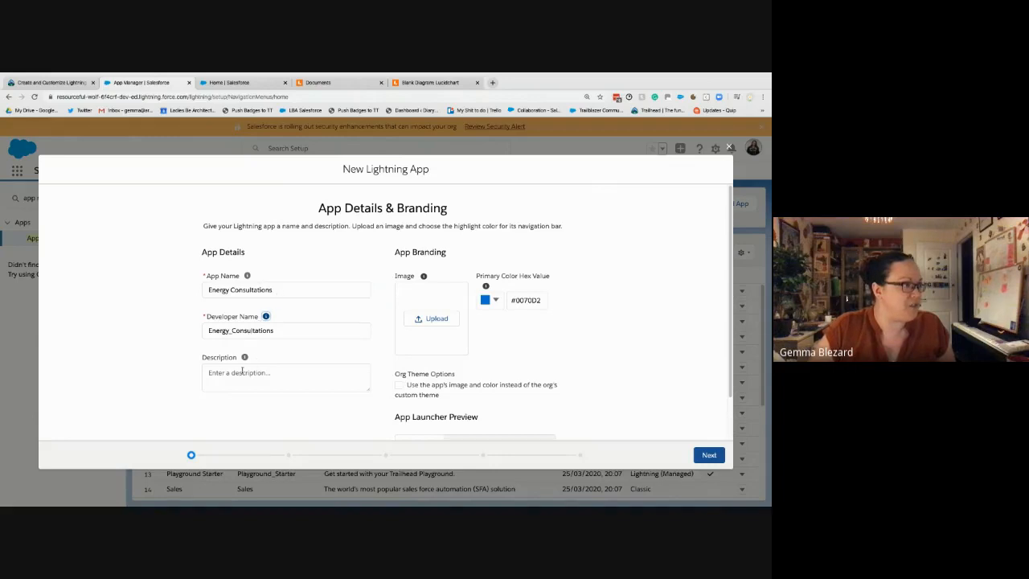
# Fill in the app's description with the copied text "Track energy audits and product recommendations."
pyautogui.click(278, 376)
pyautogui.hotkey('ctrl', 'v')
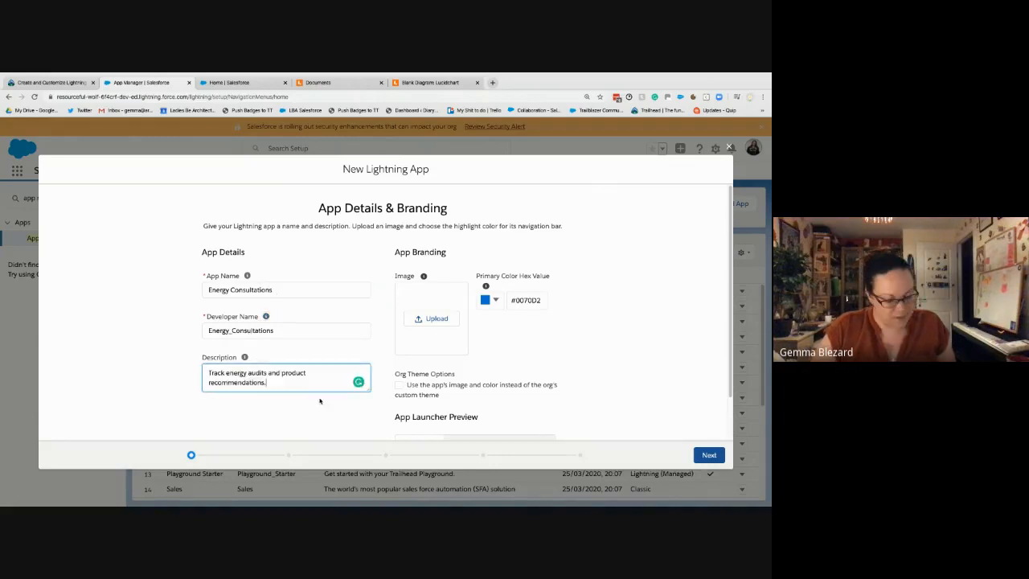
pyautogui.click(488, 350)
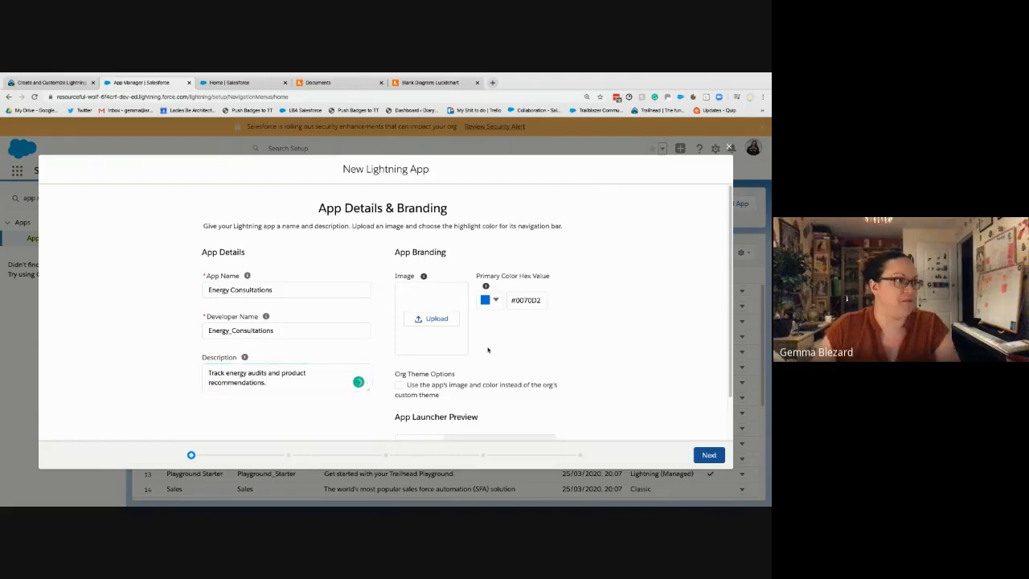
# Check the Trailhead image requirements and upload "straight into prod.jpeg" as the app's branding image
pyautogui.click(50, 82)
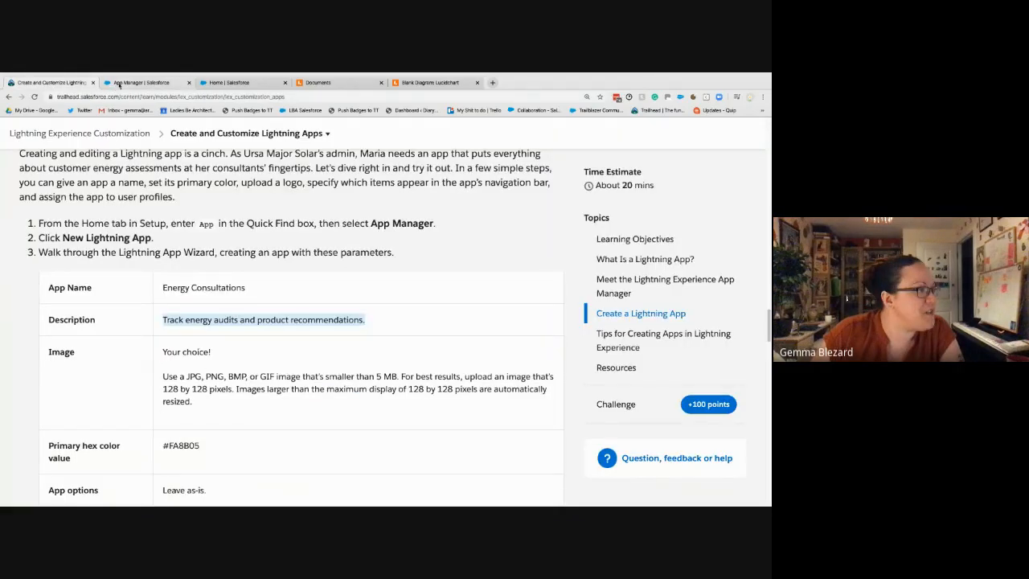
pyautogui.click(138, 83)
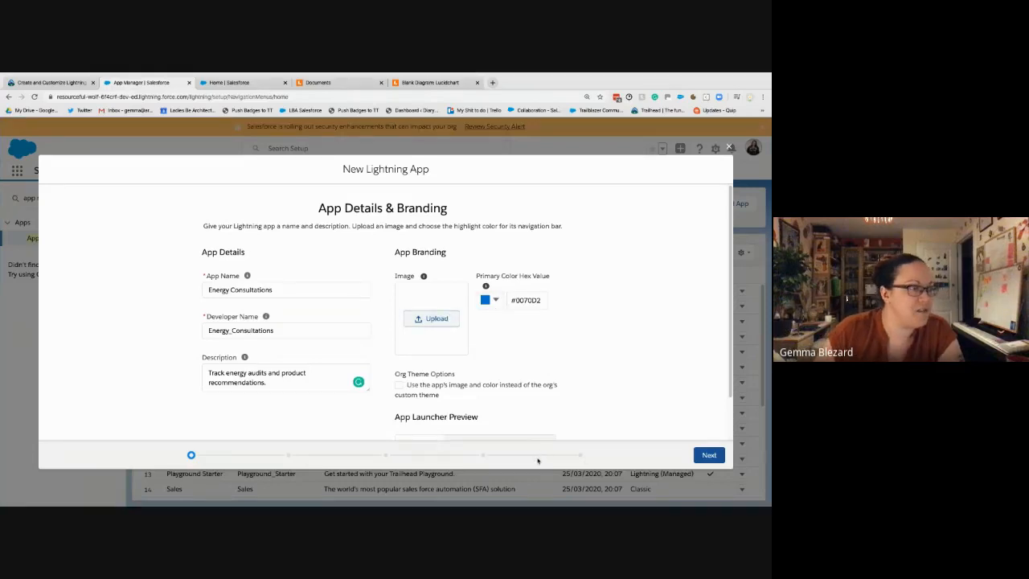
pyautogui.click(432, 319)
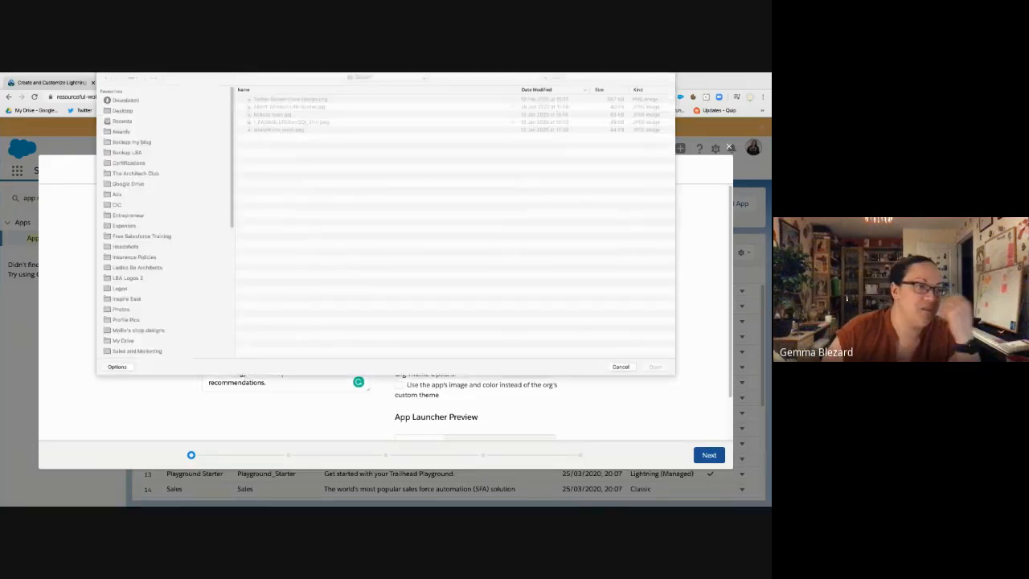
pyautogui.click(273, 134)
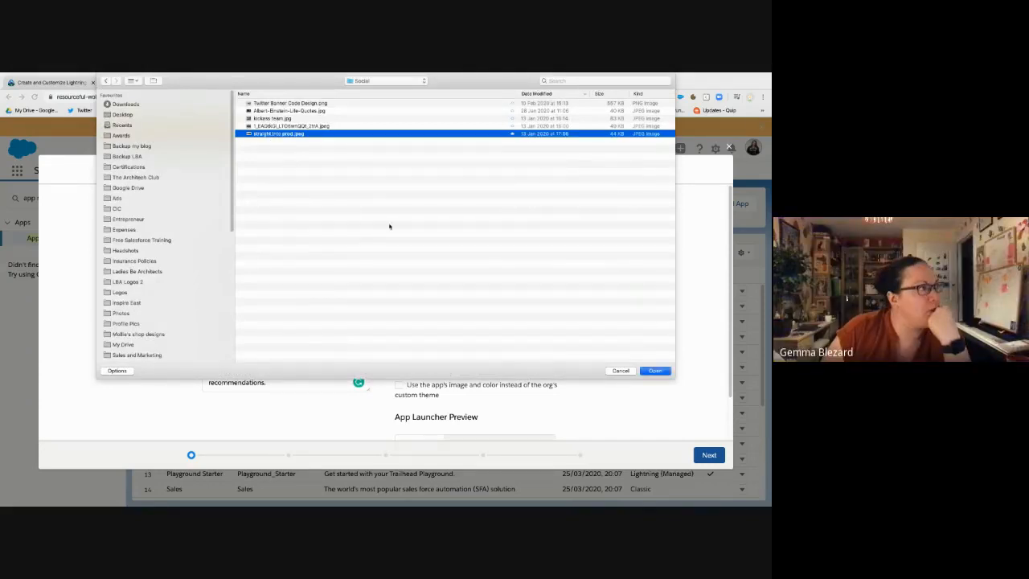
pyautogui.press('Return')
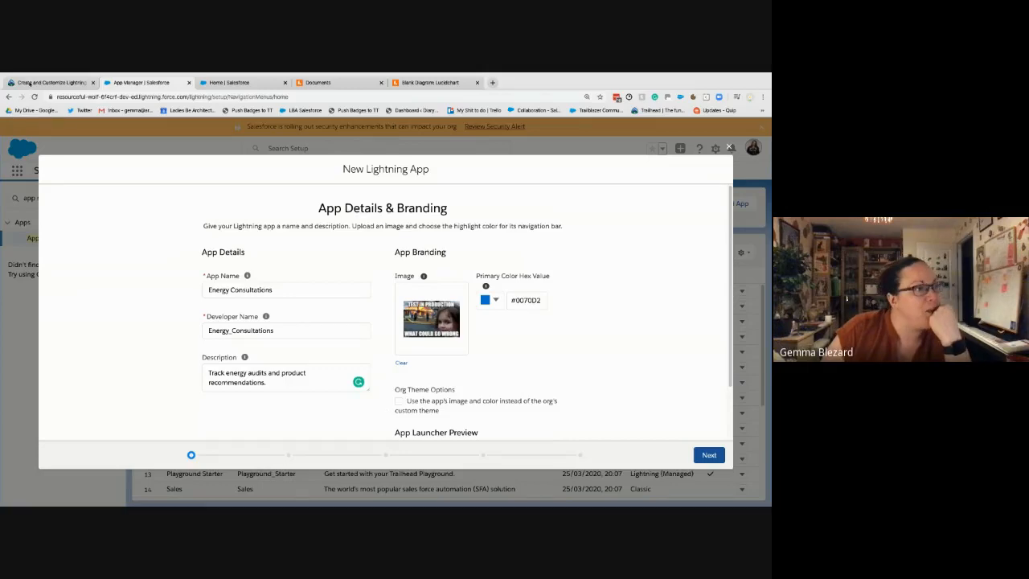
# Copy the primary hex color from the Trailhead parameters, set the app's primary color to #FA8B05, and view the App Launcher preview
pyautogui.click(32, 83)
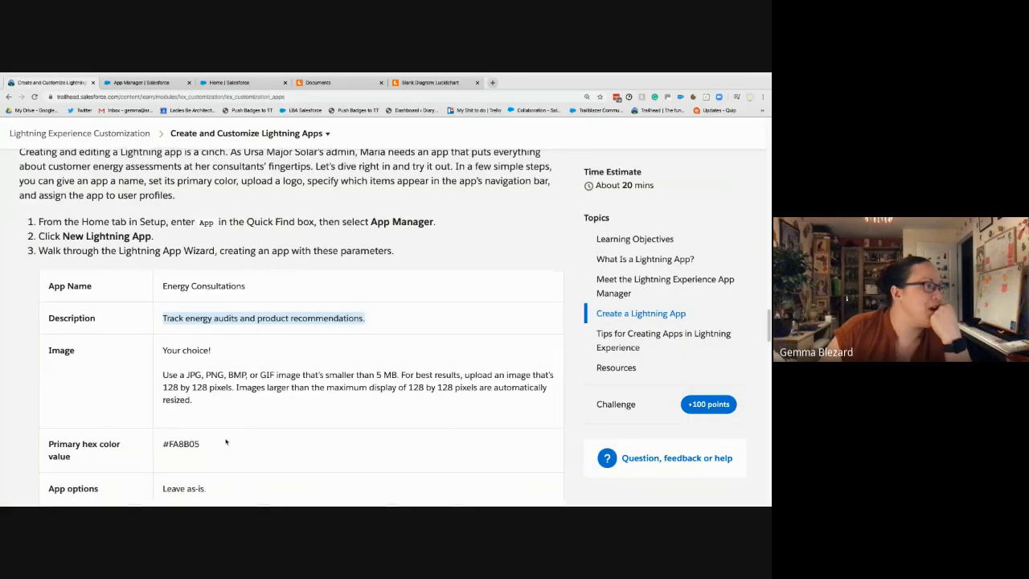
pyautogui.scroll(-2, 226, 442)
pyautogui.click(182, 345)
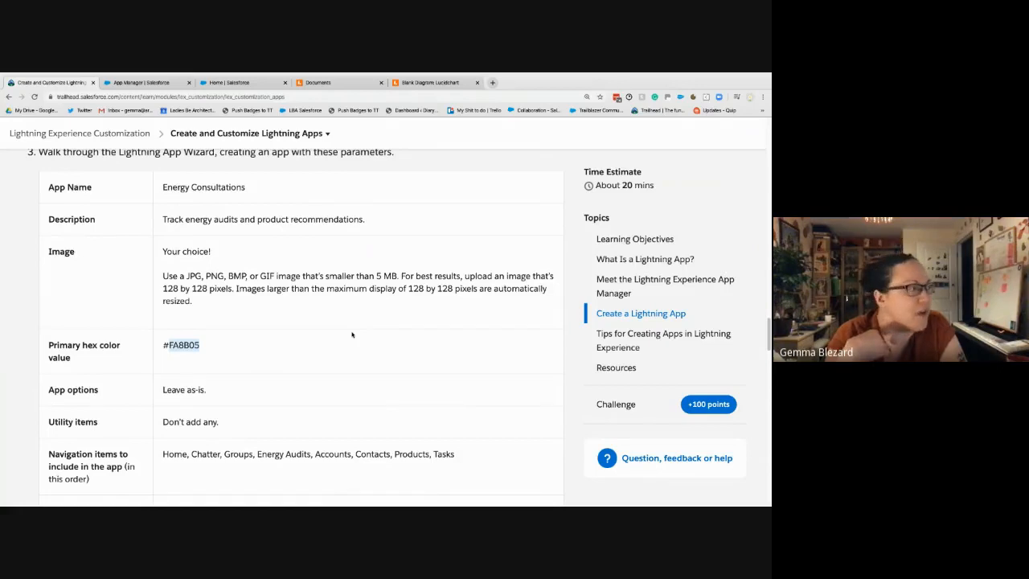
pyautogui.rightClick(194, 349)
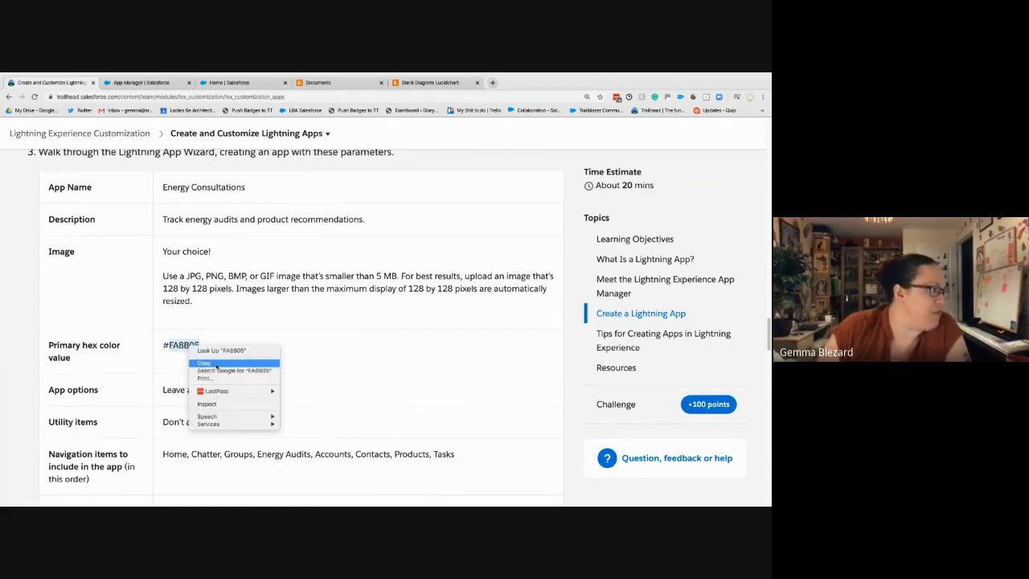
pyautogui.click(205, 364)
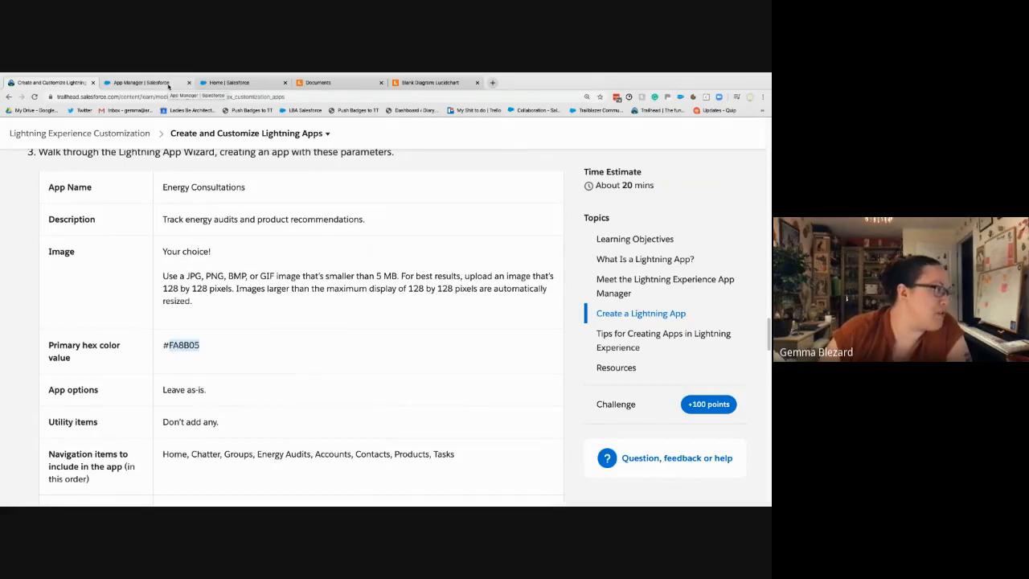
pyautogui.click(168, 84)
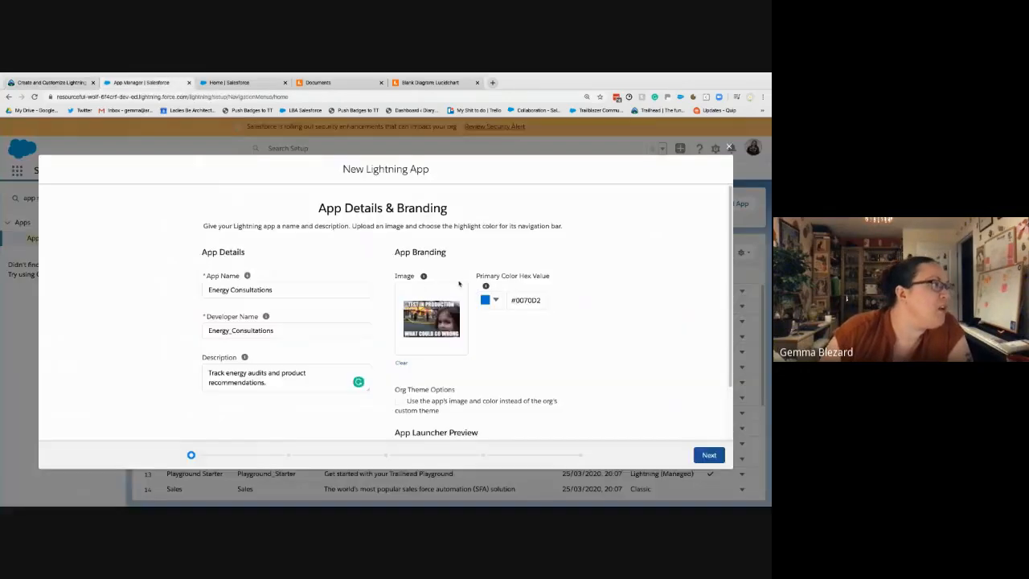
pyautogui.click(525, 300)
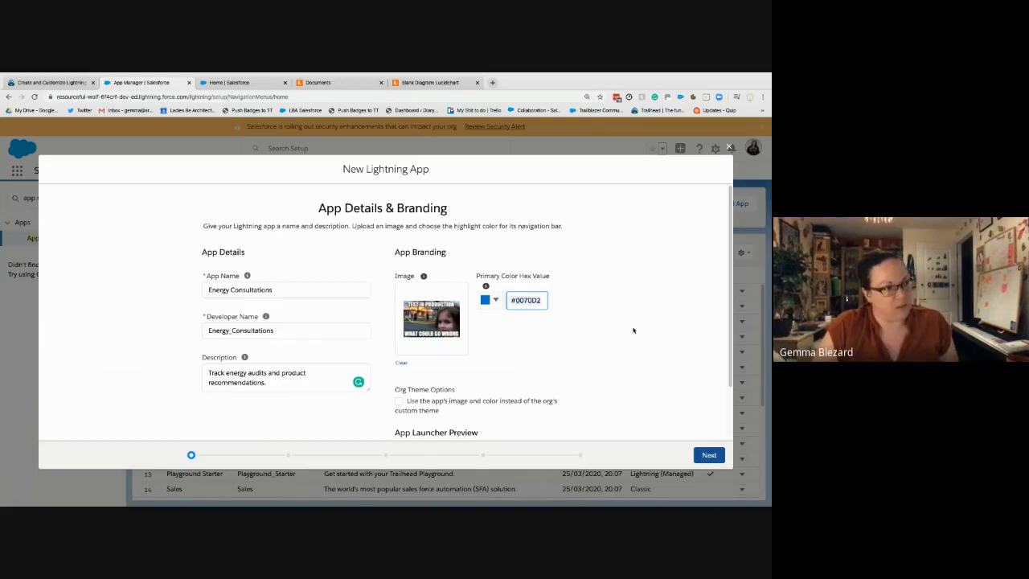
pyautogui.hotkey('ctrl', 'v')
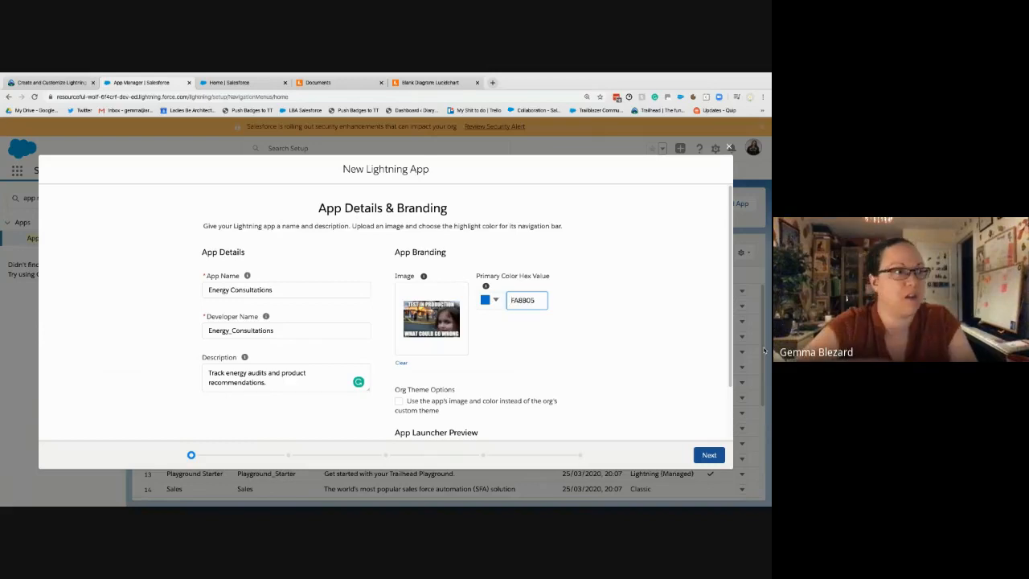
pyautogui.write('#')
pyautogui.click(588, 377)
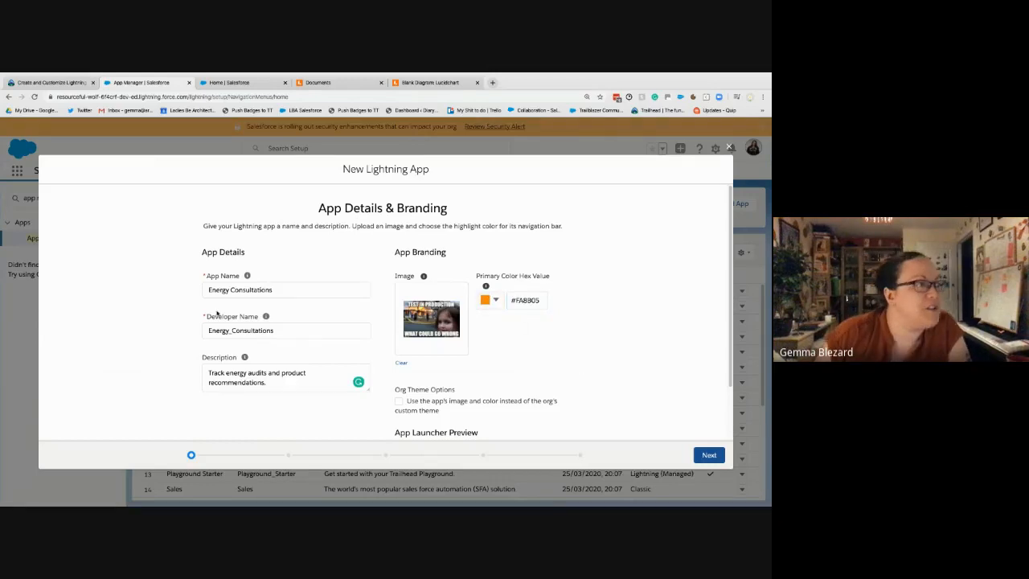
pyautogui.scroll(-2, 496, 393)
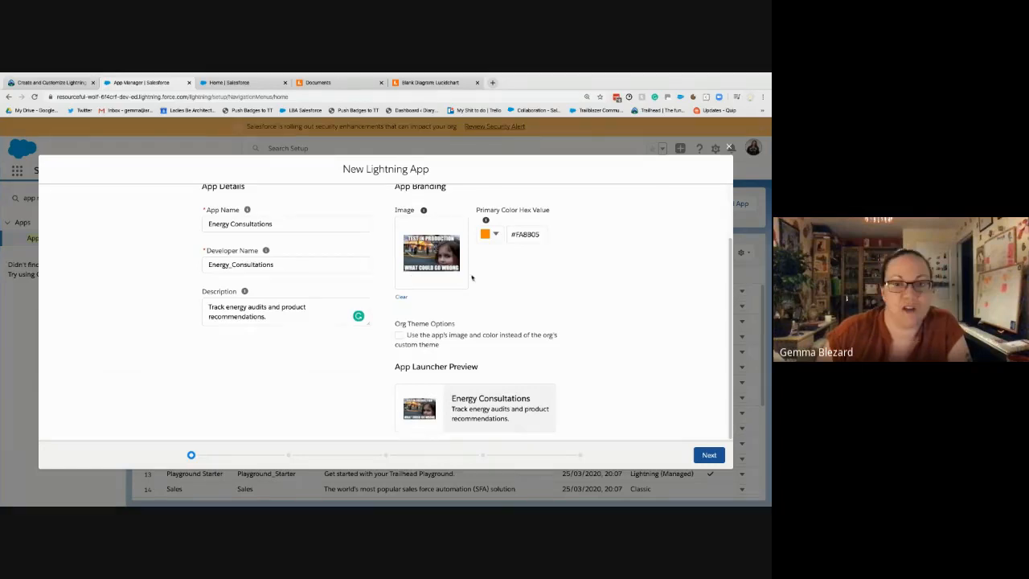
# Read the remaining Trailhead parameters for app options, utility items, navigation items and the assigned user profile
pyautogui.click(49, 82)
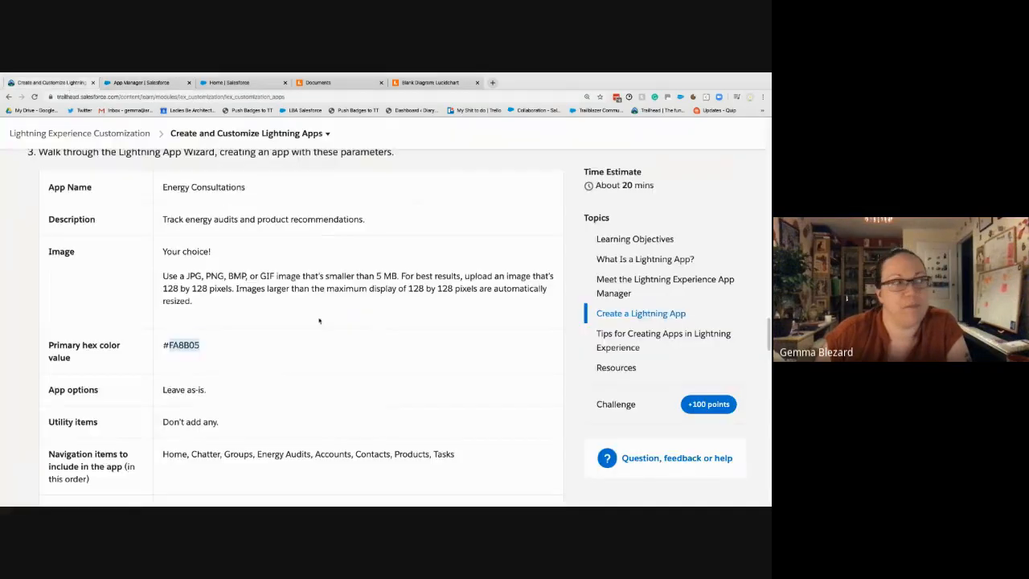
pyautogui.scroll(-1, 255, 361)
pyautogui.scroll(-1, 255, 360)
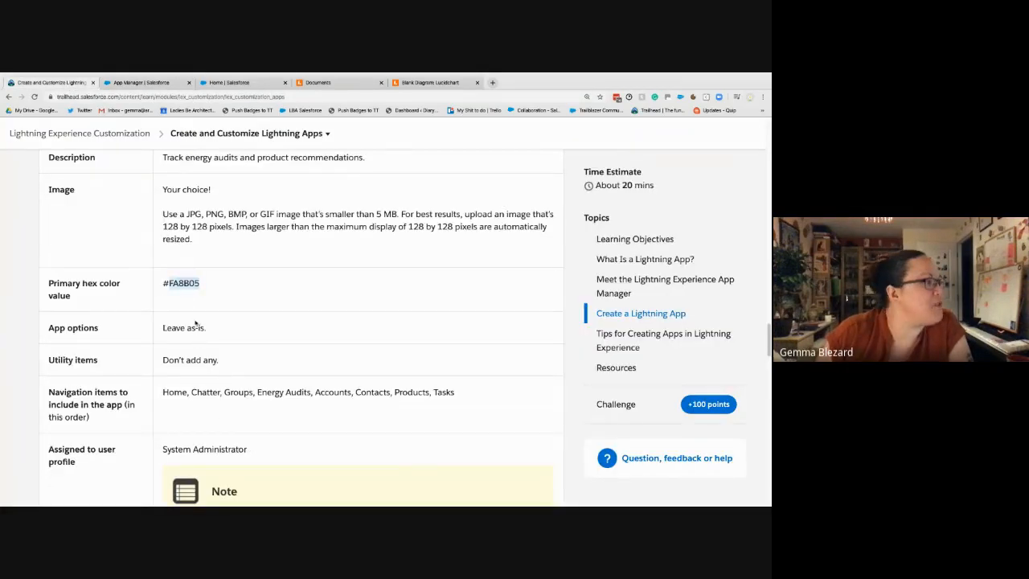
pyautogui.scroll(-1, 192, 369)
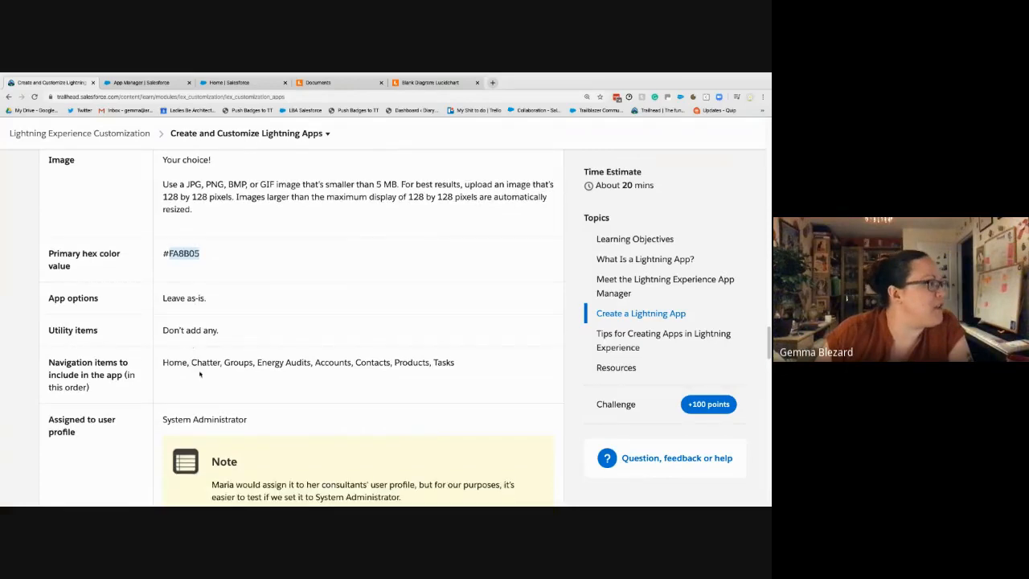
pyautogui.scroll(-1, 200, 374)
pyautogui.moveTo(163, 348); pyautogui.dragTo(474, 344)
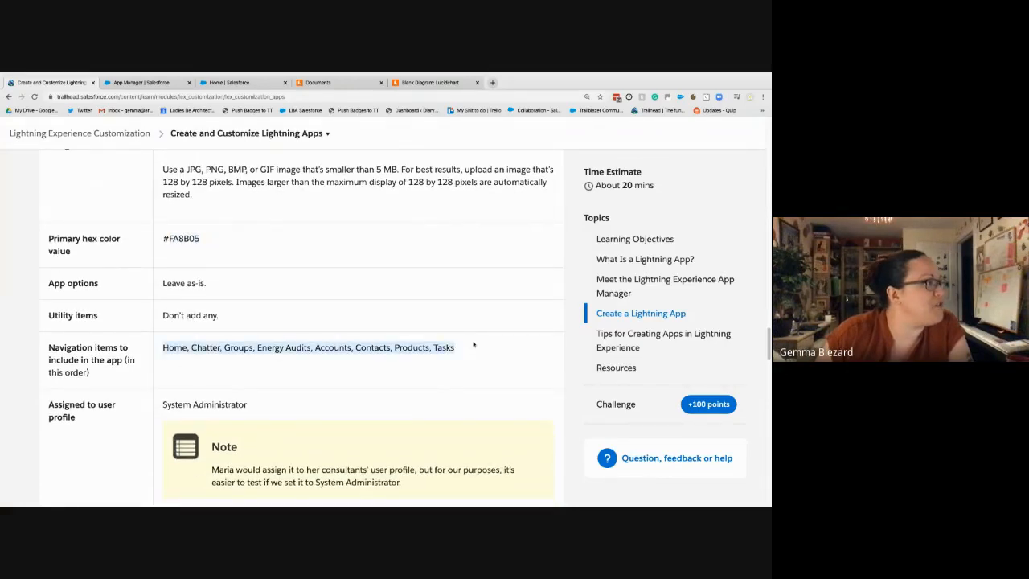
# Return to the New Lightning App wizard and advance to Navigation Items, keeping the default app options and adding no utility items
pyautogui.click(141, 82)
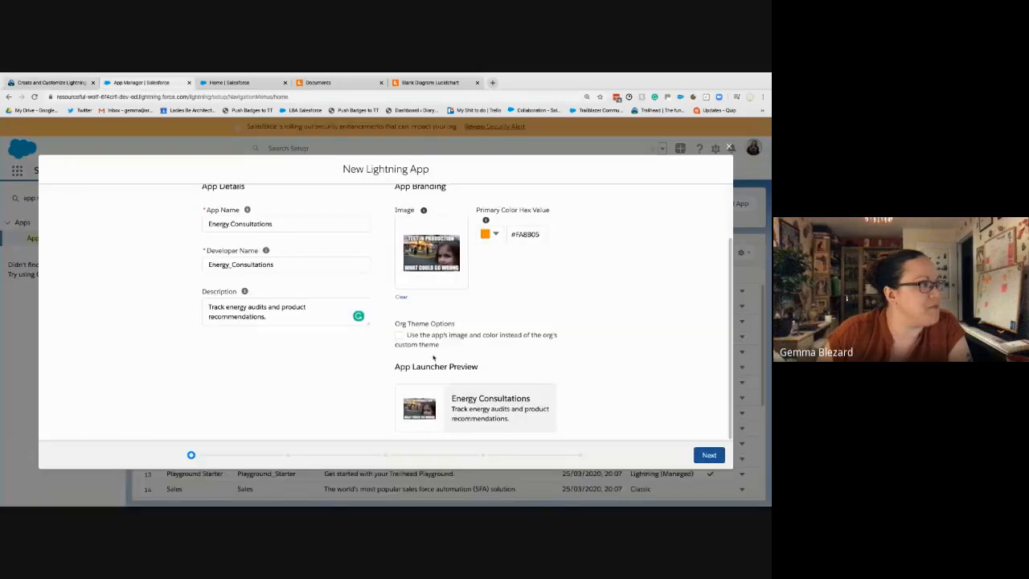
pyautogui.click(706, 457)
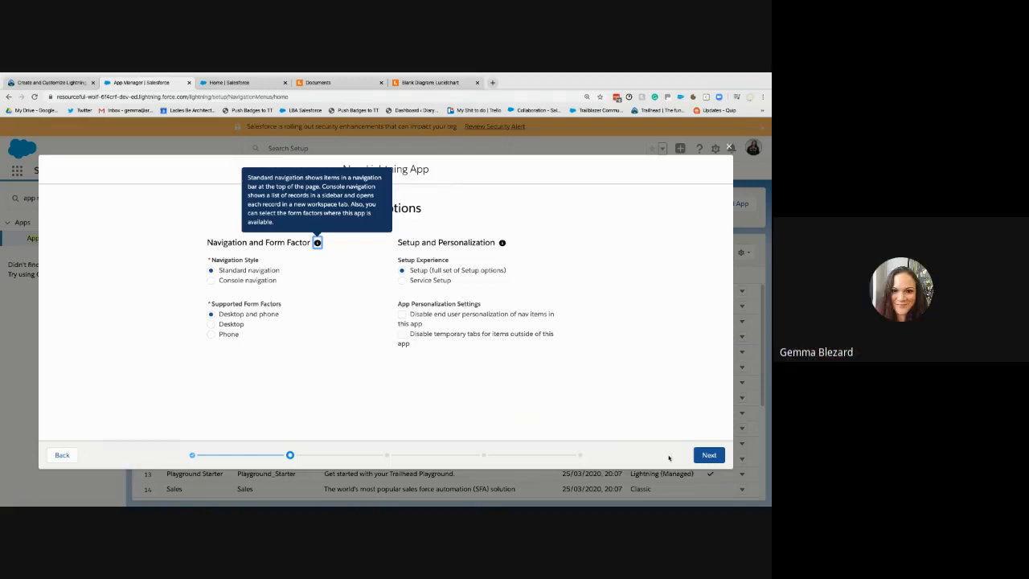
pyautogui.rightClick(710, 455)
pyautogui.click(583, 421)
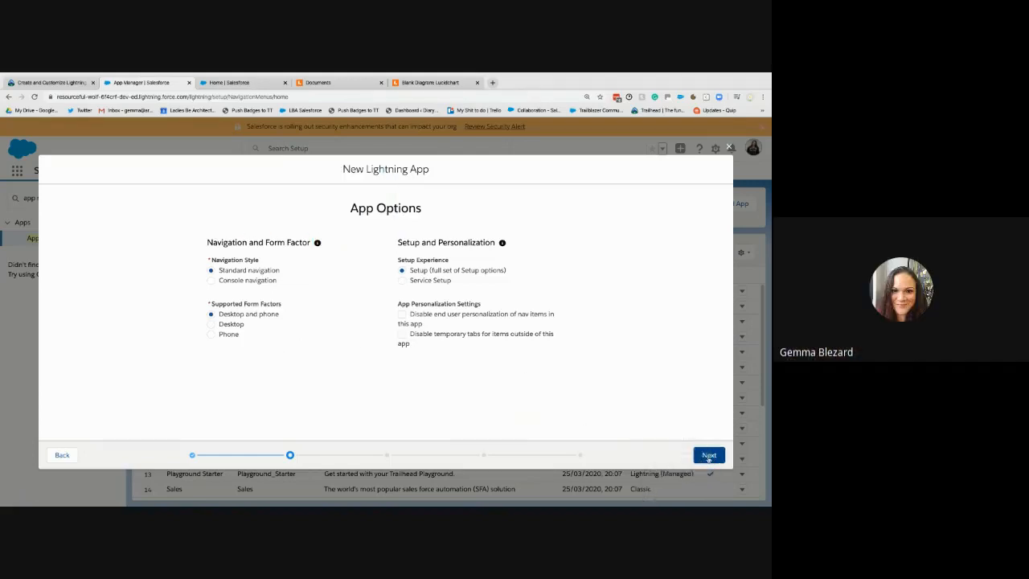
pyautogui.click(709, 458)
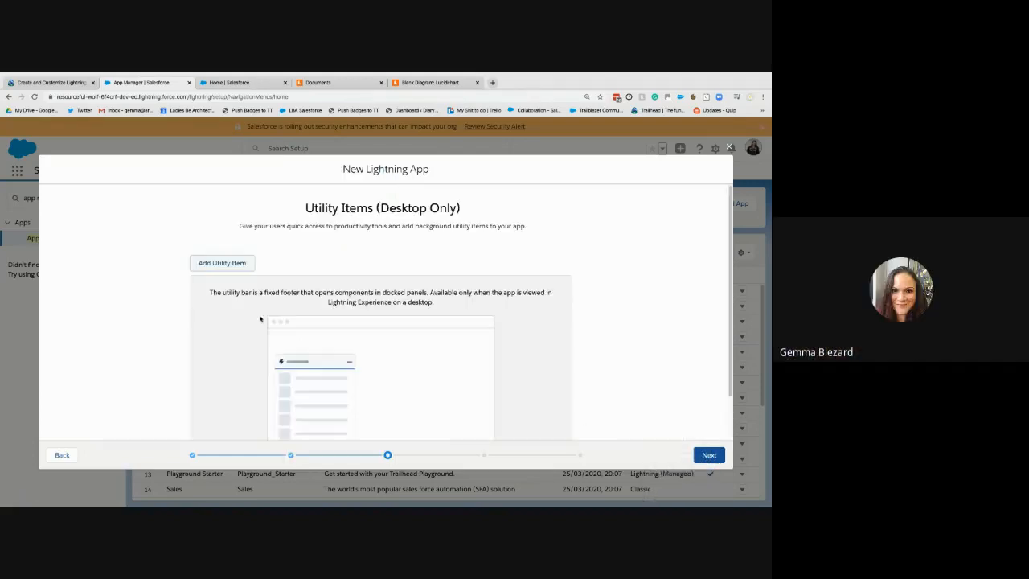
pyautogui.click(712, 455)
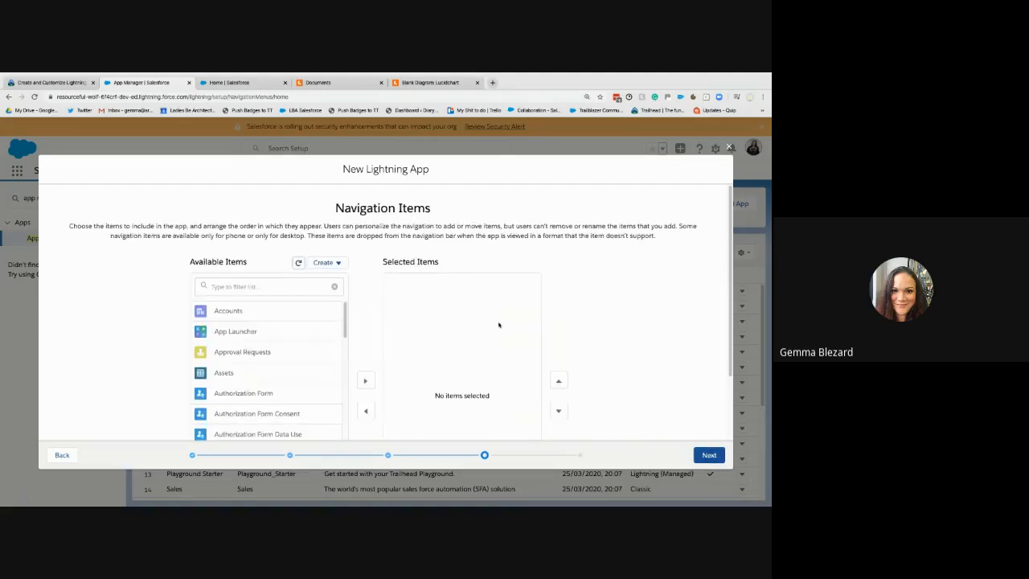
# Check the required navigation item order in the Trailhead parameters and add Home to the app's selected navigation items
pyautogui.scroll(-8, 289, 332)
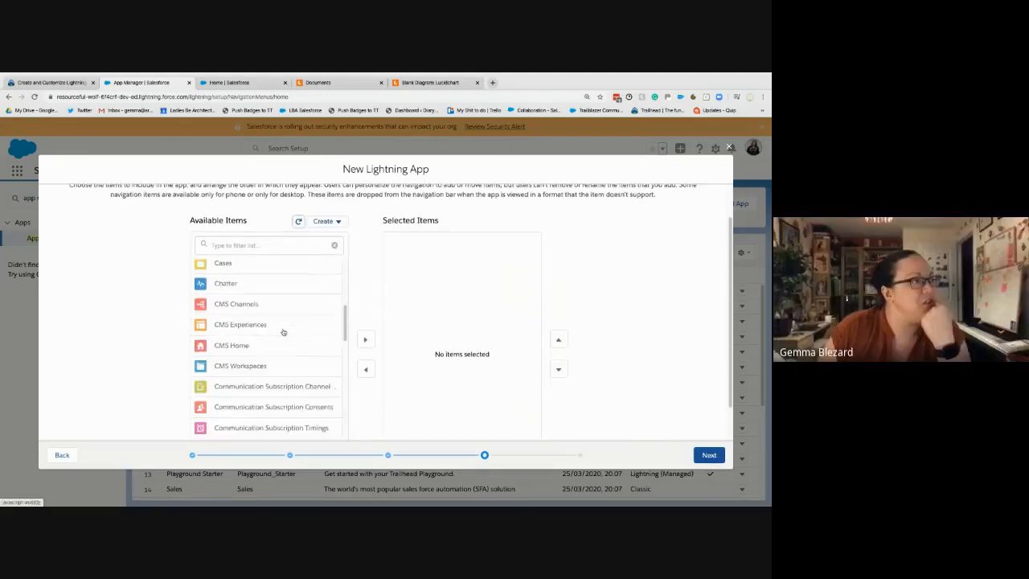
pyautogui.scroll(10, 283, 332)
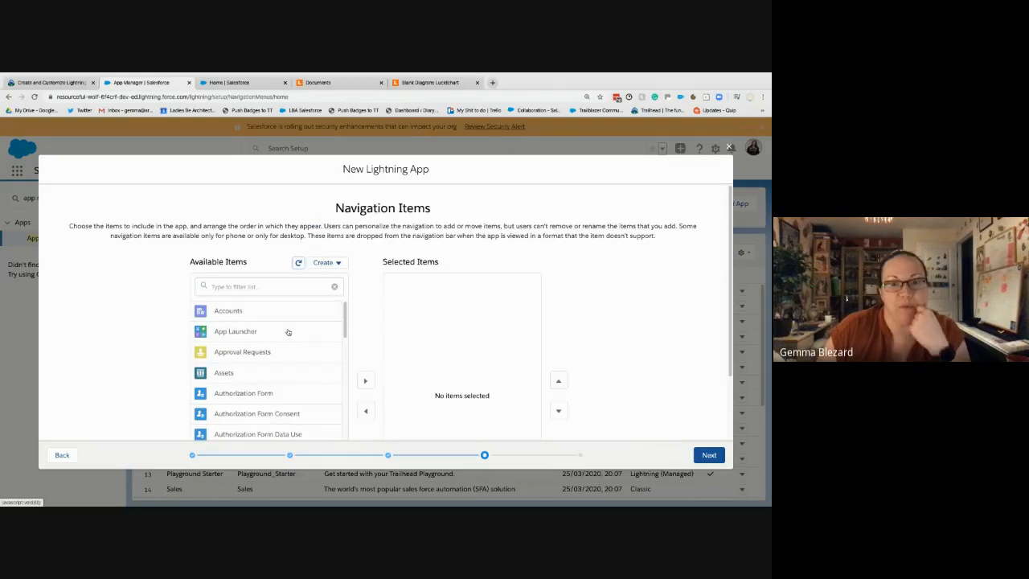
pyautogui.click(50, 83)
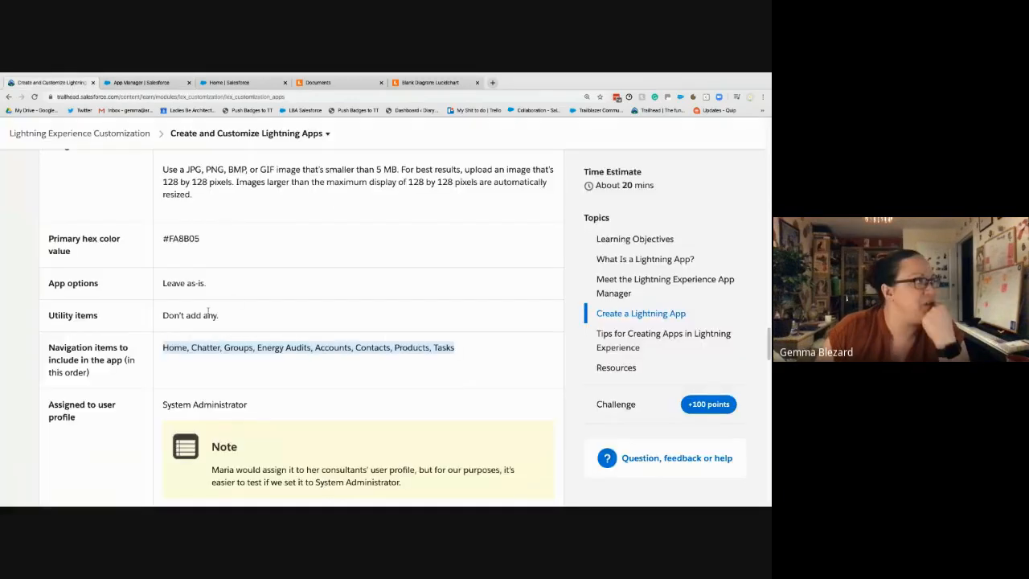
pyautogui.click(133, 83)
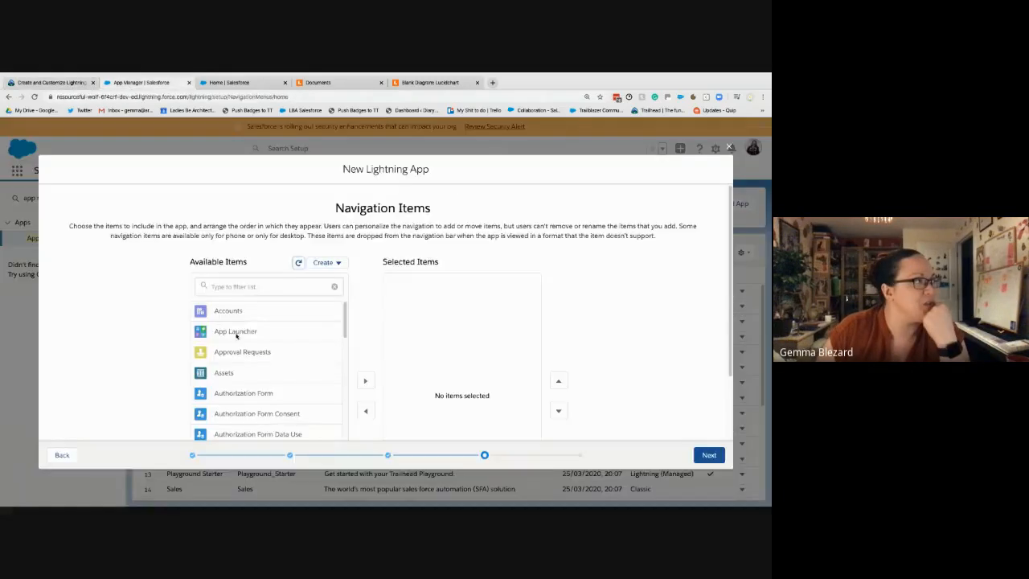
pyautogui.write('home')
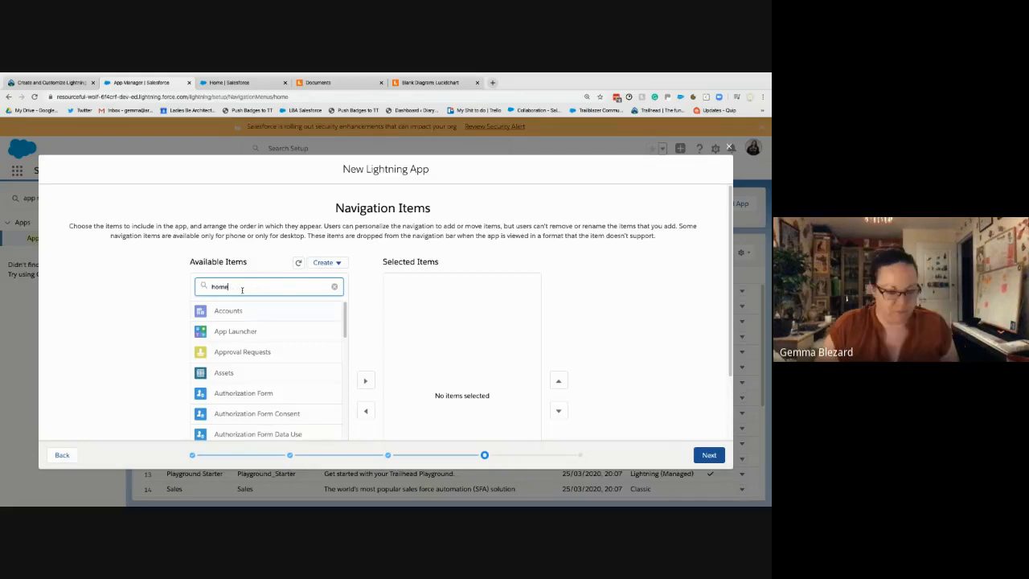
pyautogui.click(229, 333)
pyautogui.scroll(-1, 290, 346)
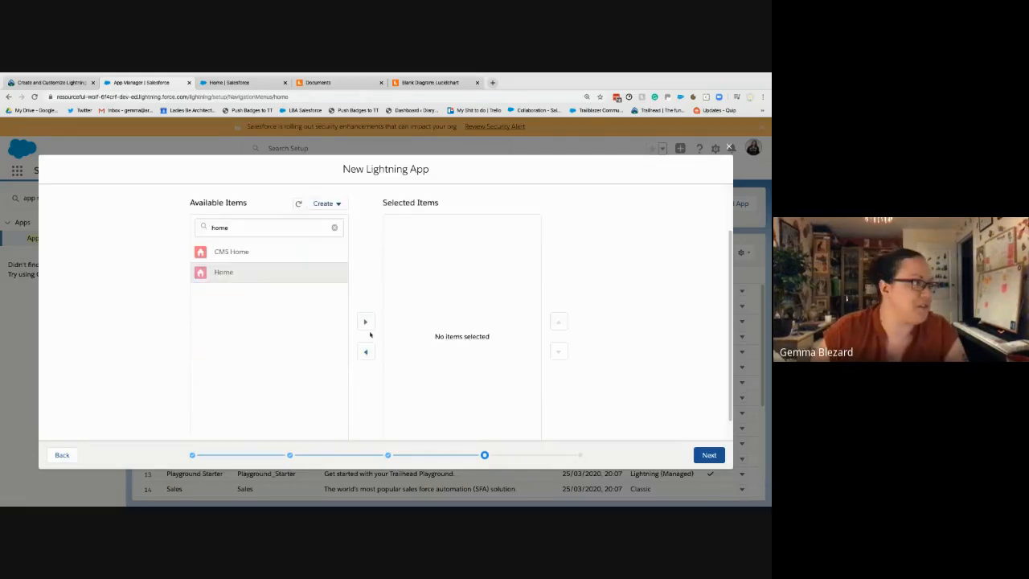
pyautogui.click(365, 321)
# Add Chatter and Groups after Home in the selected navigation items, following the order listed in Trailhead
pyautogui.moveTo(274, 230); pyautogui.dragTo(182, 230)
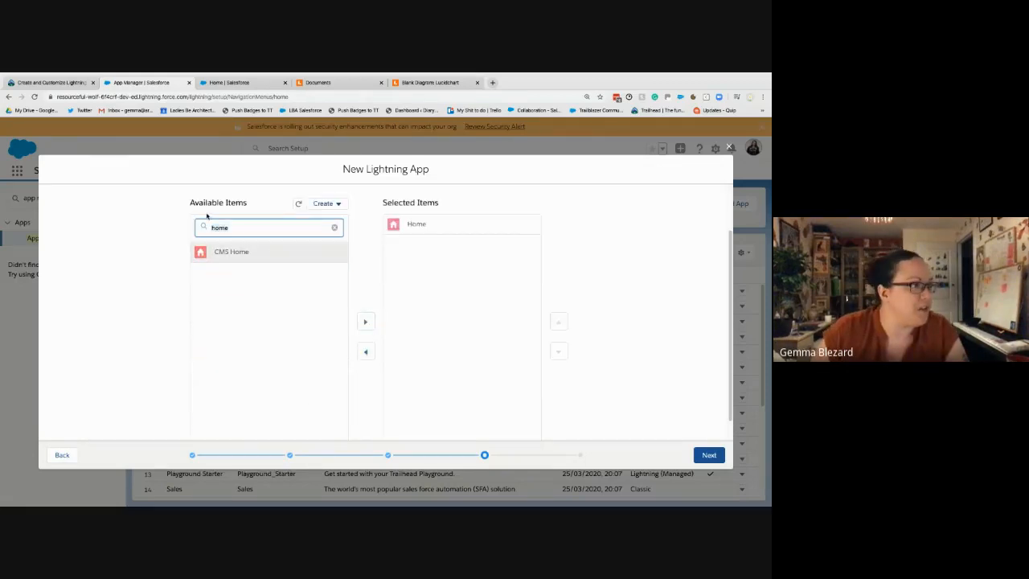
pyautogui.write('chatter')
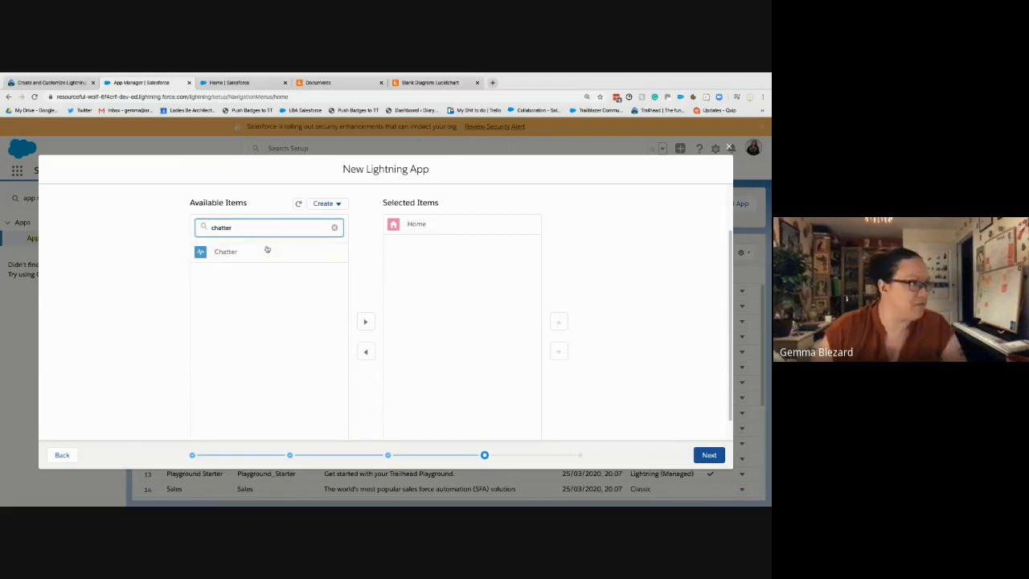
pyautogui.click(366, 322)
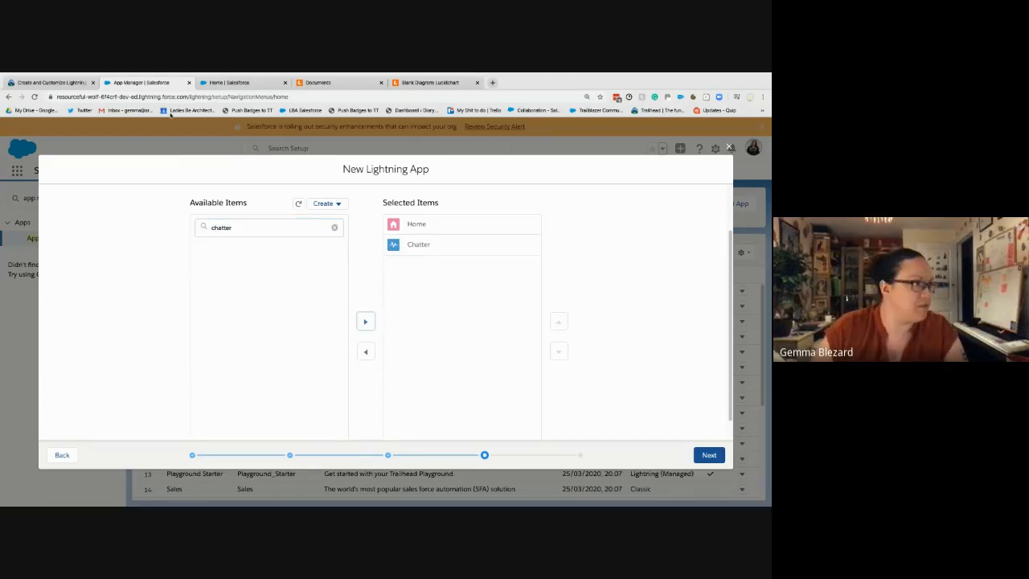
pyautogui.click(335, 228)
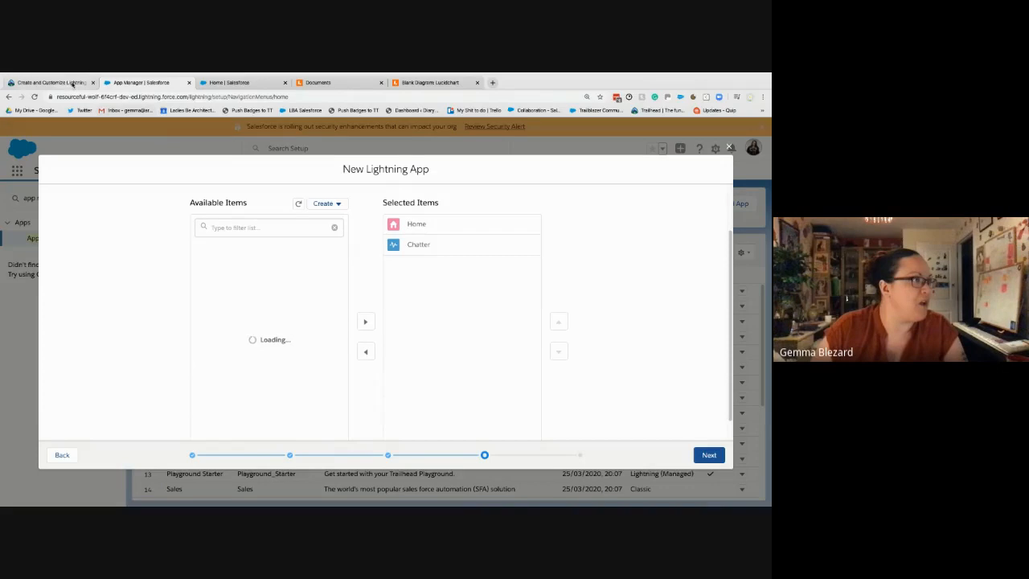
pyautogui.click(72, 83)
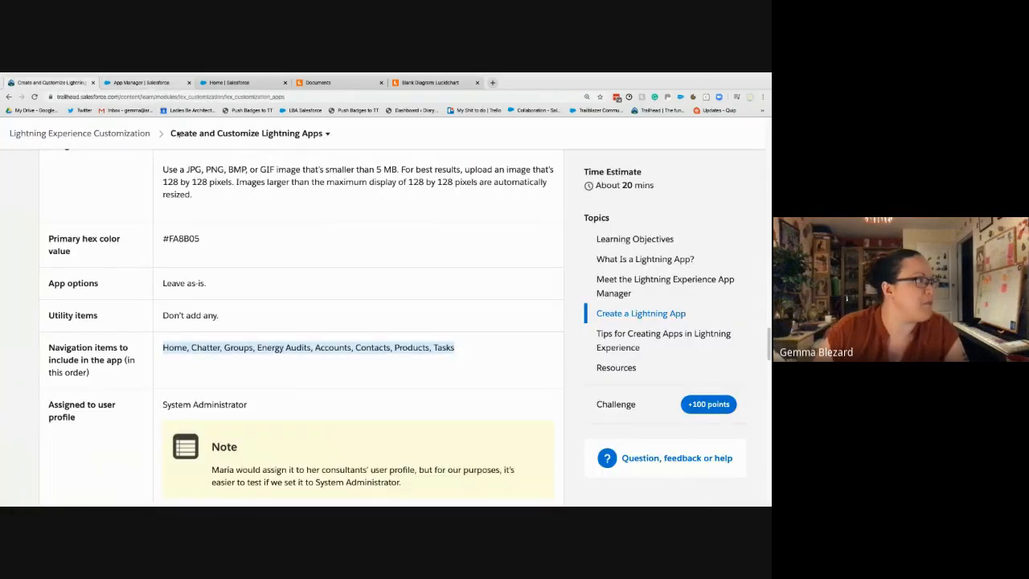
pyautogui.click(141, 83)
pyautogui.write('Gro')
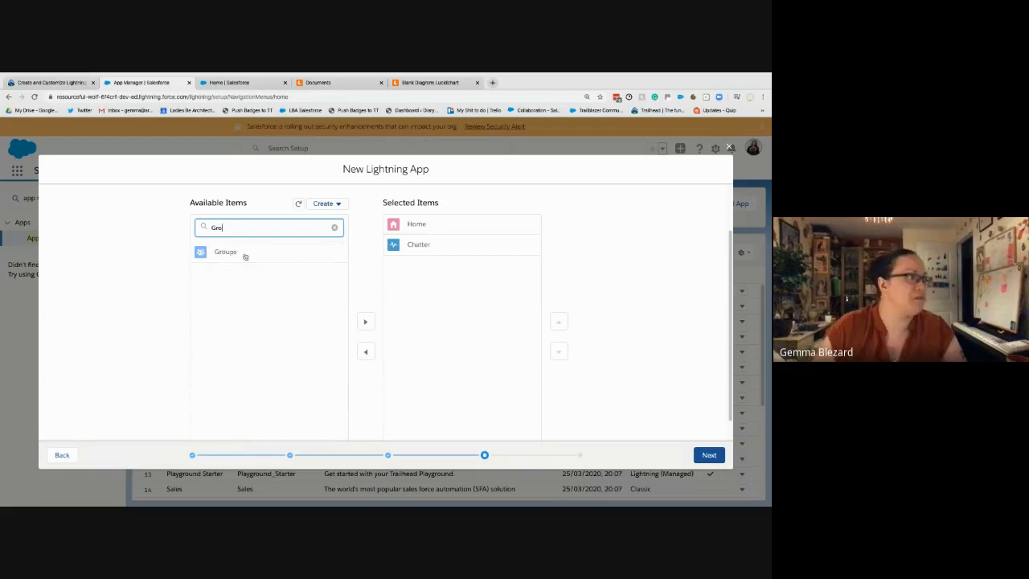
pyautogui.click(227, 252)
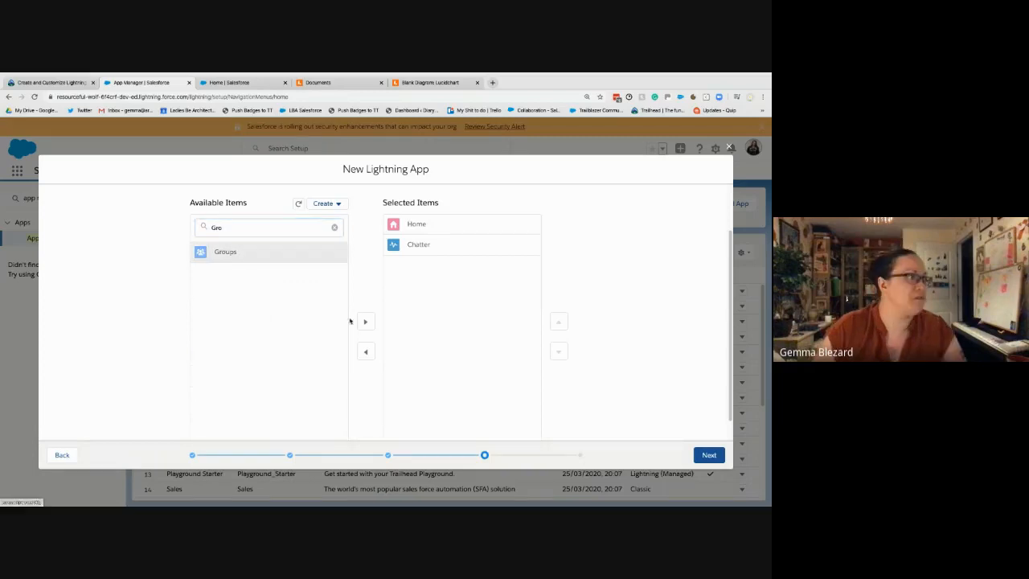
pyautogui.click(365, 321)
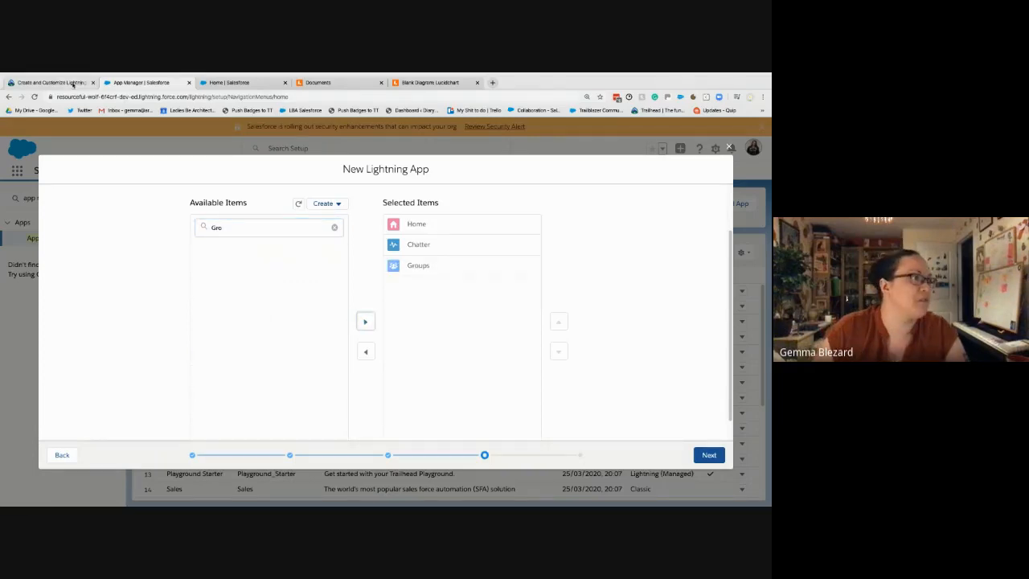
# Confirm the next navigation item in Trailhead, filter the available items by "Energ", and add Energy Audits to the selected items
pyautogui.click(72, 84)
pyautogui.click(139, 83)
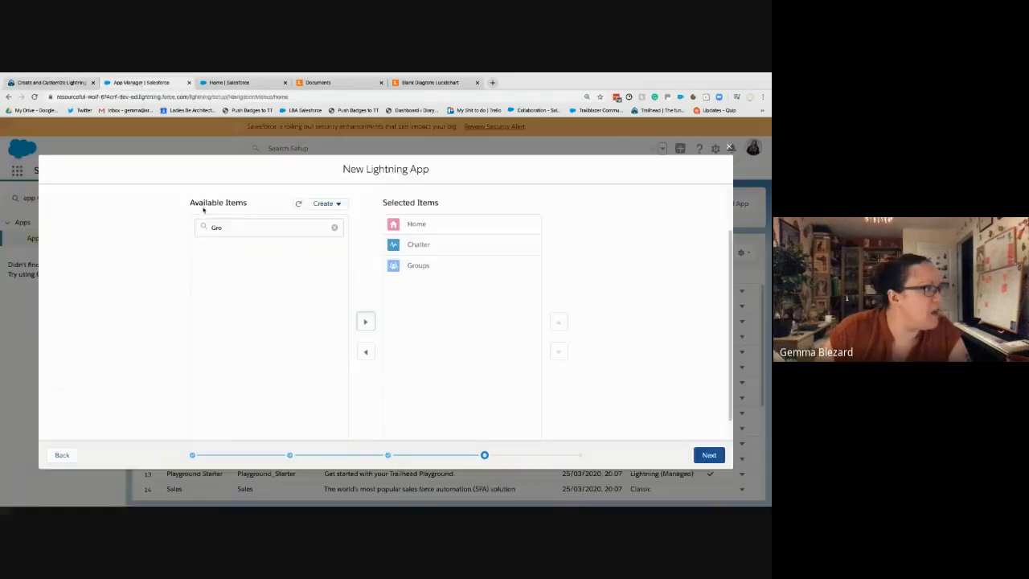
pyautogui.click(216, 229)
pyautogui.press('BackSpace')
pyautogui.press('BackSpace')
pyautogui.press('BackSpace')
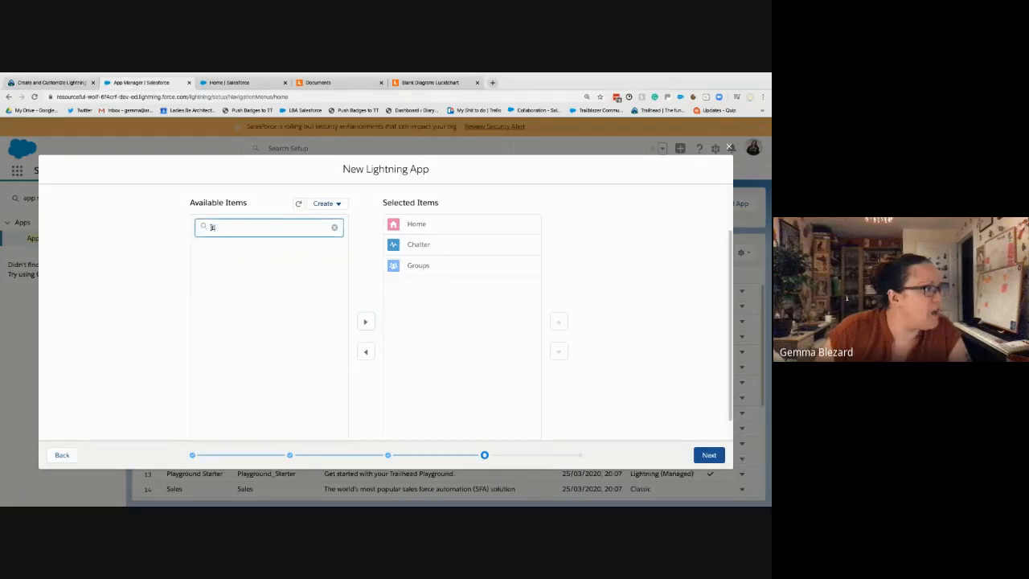
pyautogui.write('Energ')
pyautogui.click(233, 252)
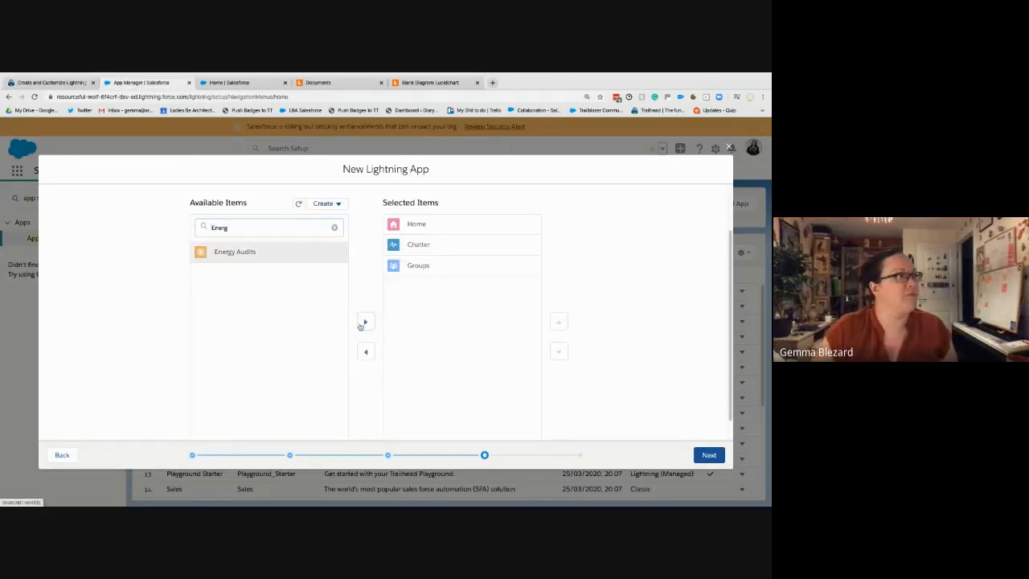
pyautogui.click(365, 321)
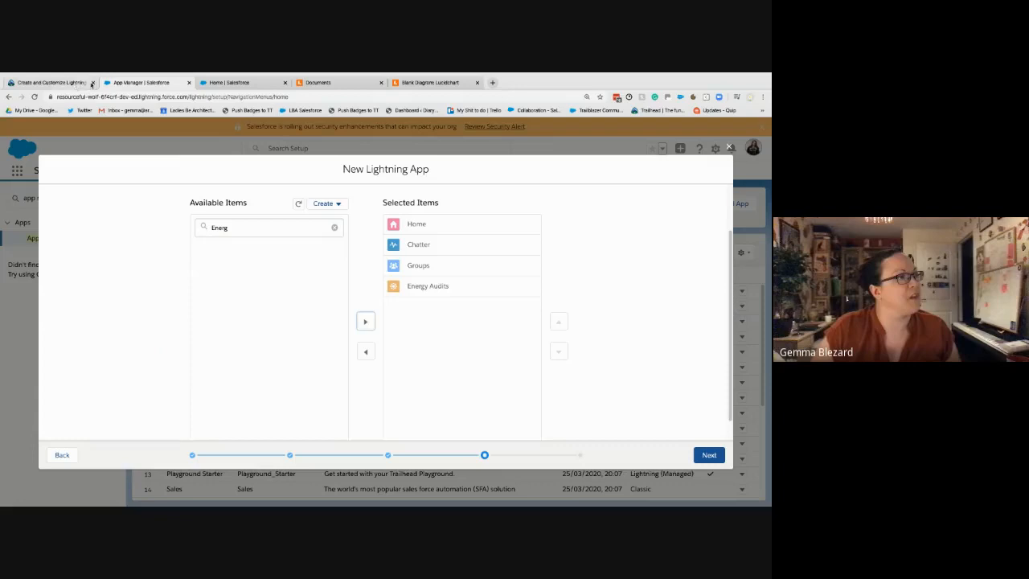
# Recheck the Trailhead list and add Accounts and Contacts, in that order, to the selected navigation items
pyautogui.click(60, 83)
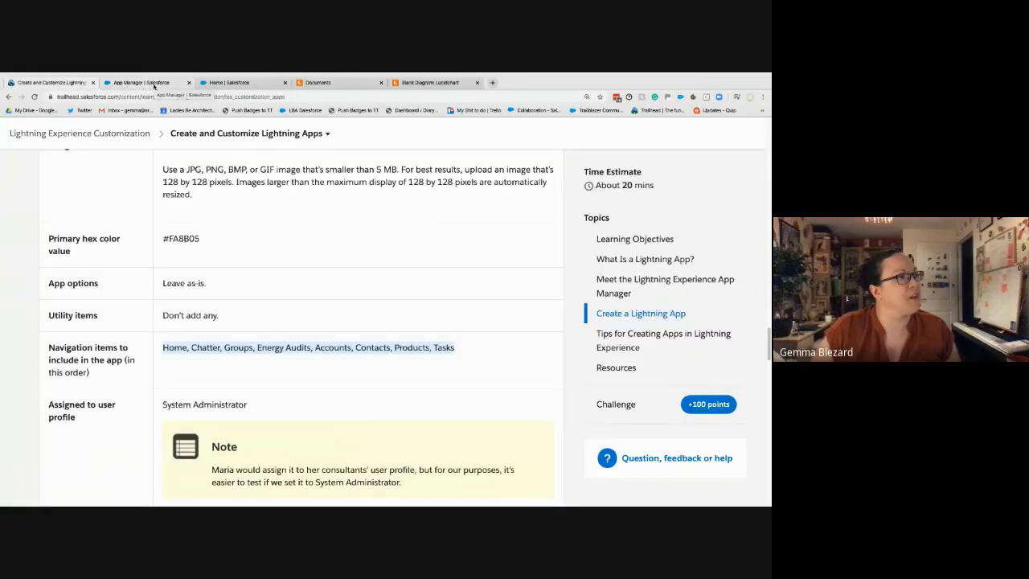
pyautogui.click(141, 82)
pyautogui.click(202, 227)
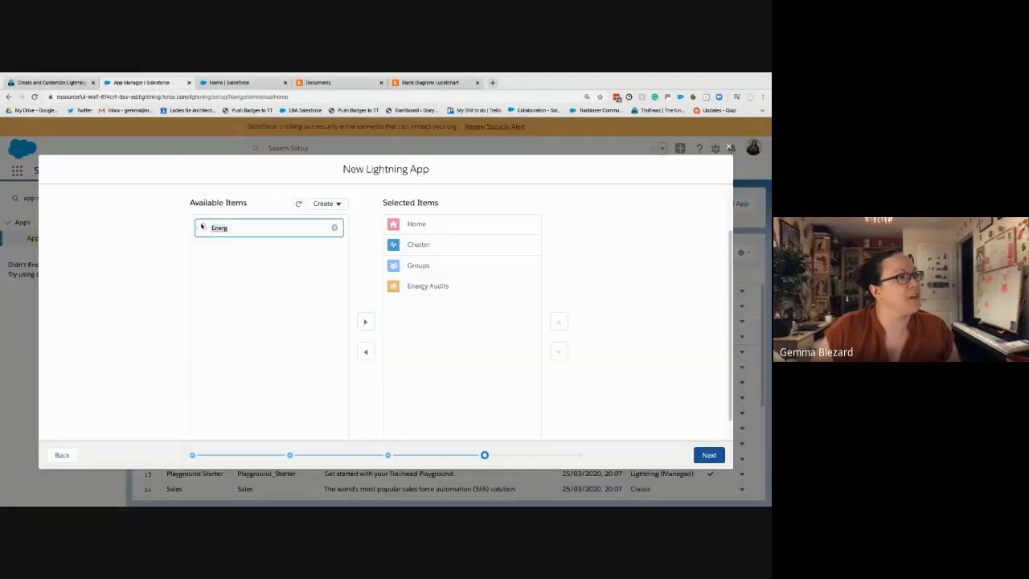
pyautogui.write('acc')
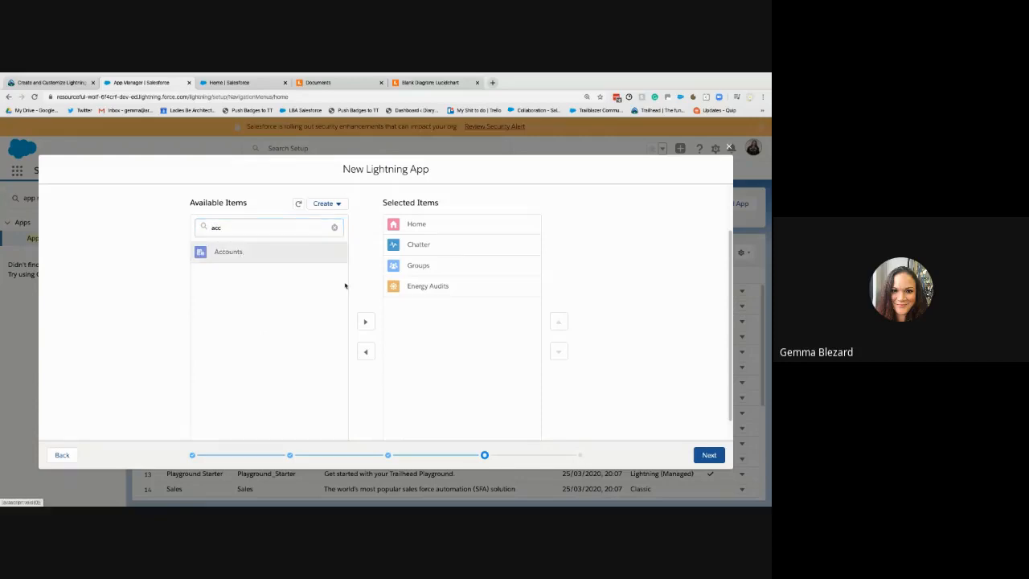
pyautogui.click(364, 323)
pyautogui.moveTo(232, 229); pyautogui.dragTo(184, 226)
pyautogui.write('c')
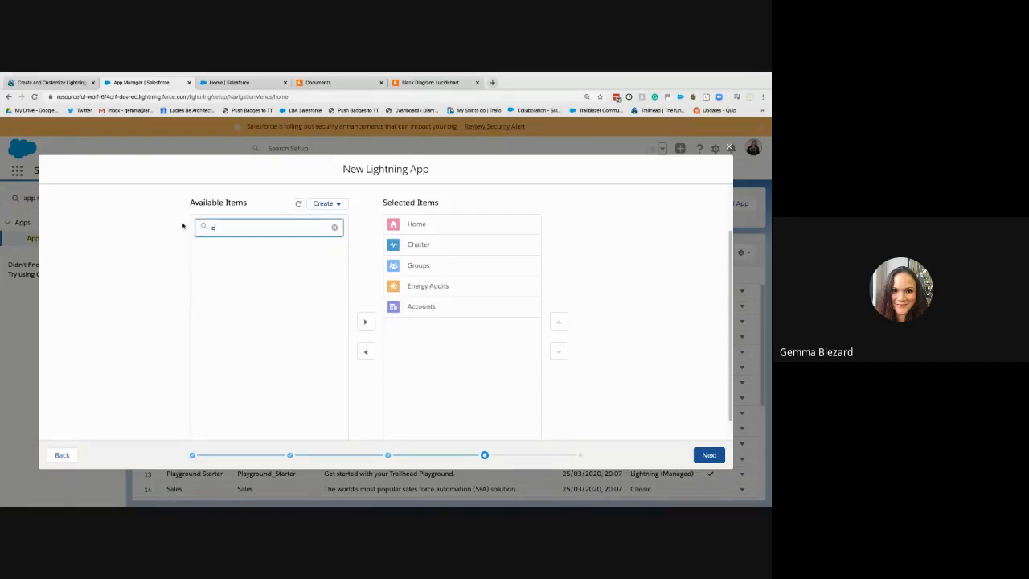
pyautogui.write('on')
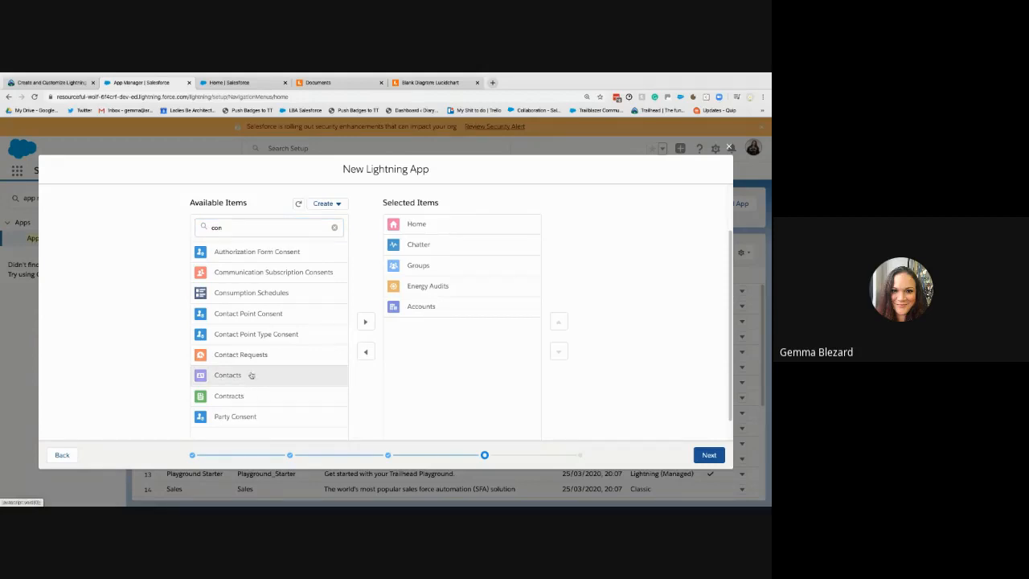
pyautogui.click(365, 322)
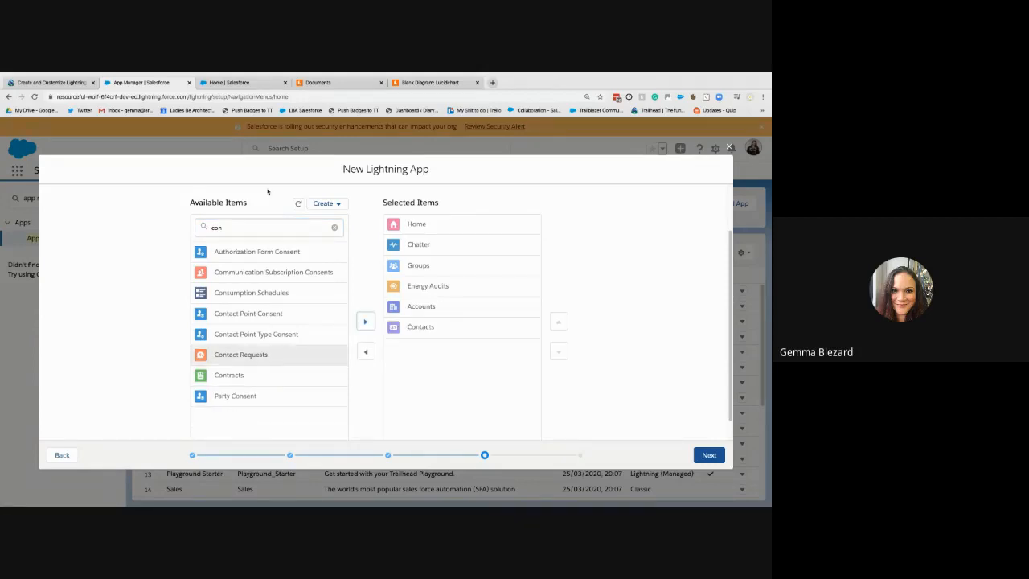
# Filter the available items by "product" and add Products to the selected navigation items
pyautogui.click(229, 228)
pyautogui.press('BackSpace')
pyautogui.press('BackSpace')
pyautogui.press('BackSpace')
pyautogui.write('product')
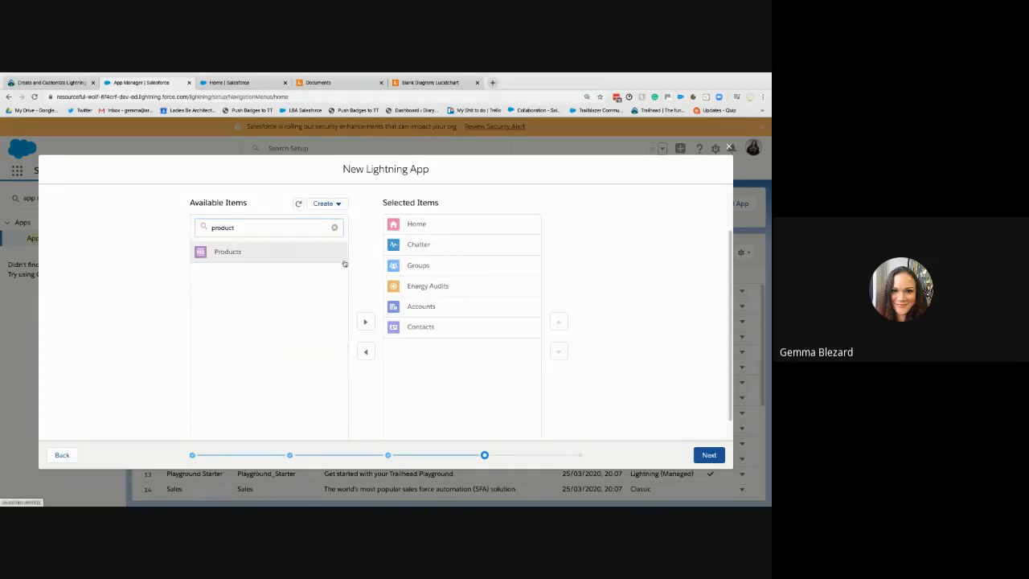
pyautogui.click(338, 253)
pyautogui.click(365, 321)
# Add Tasks as the last selected navigation item and advance the wizard to User Profiles
pyautogui.doubleClick(239, 230)
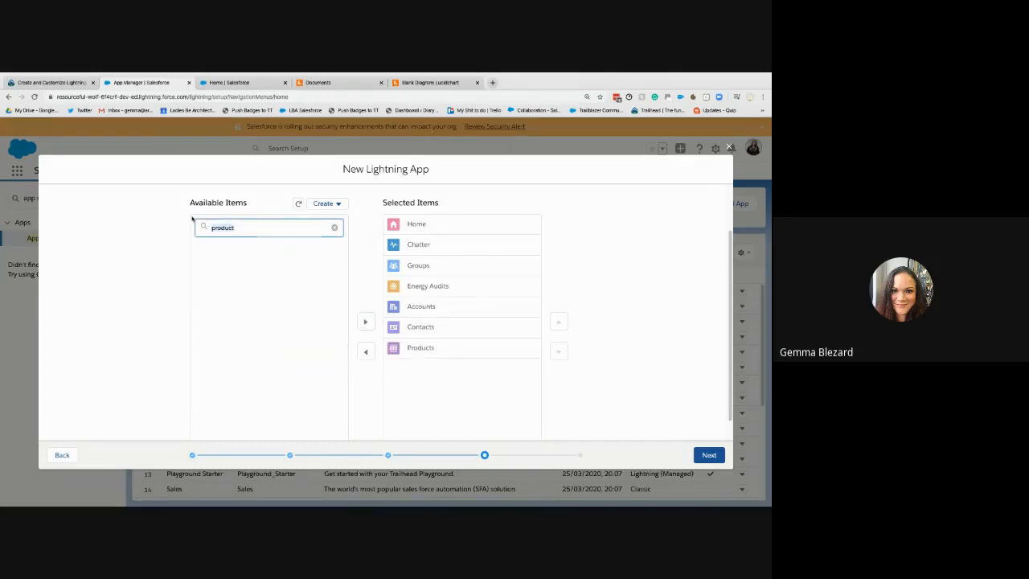
pyautogui.write('task')
pyautogui.click(300, 253)
pyautogui.click(365, 322)
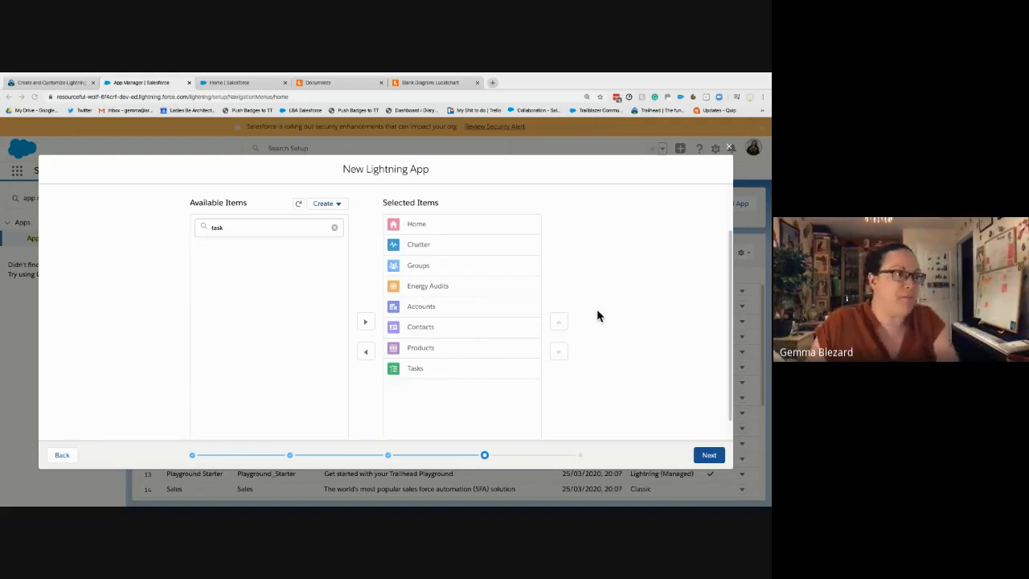
pyautogui.click(709, 455)
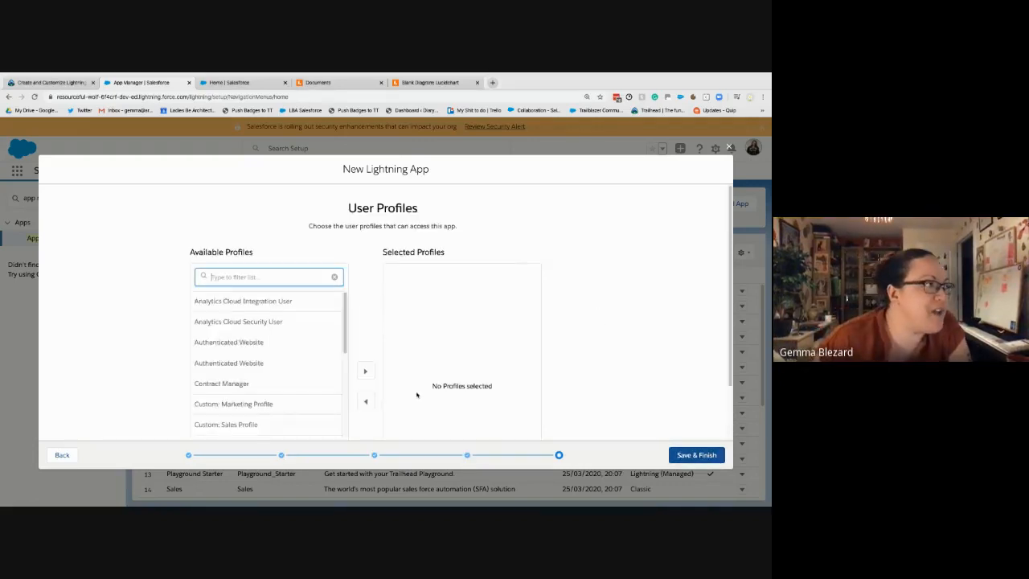
# Read the assigned user profile note in Trailhead, give the System Administrator profile access to the app, and save and finish the wizard
pyautogui.click(76, 87)
pyautogui.scroll(-1, 274, 426)
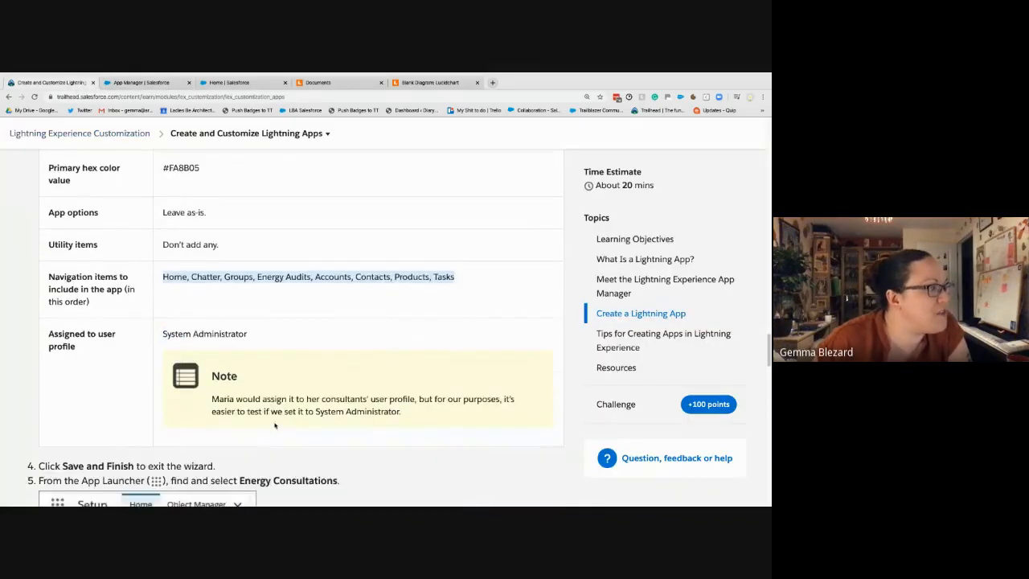
pyautogui.scroll(-1, 275, 425)
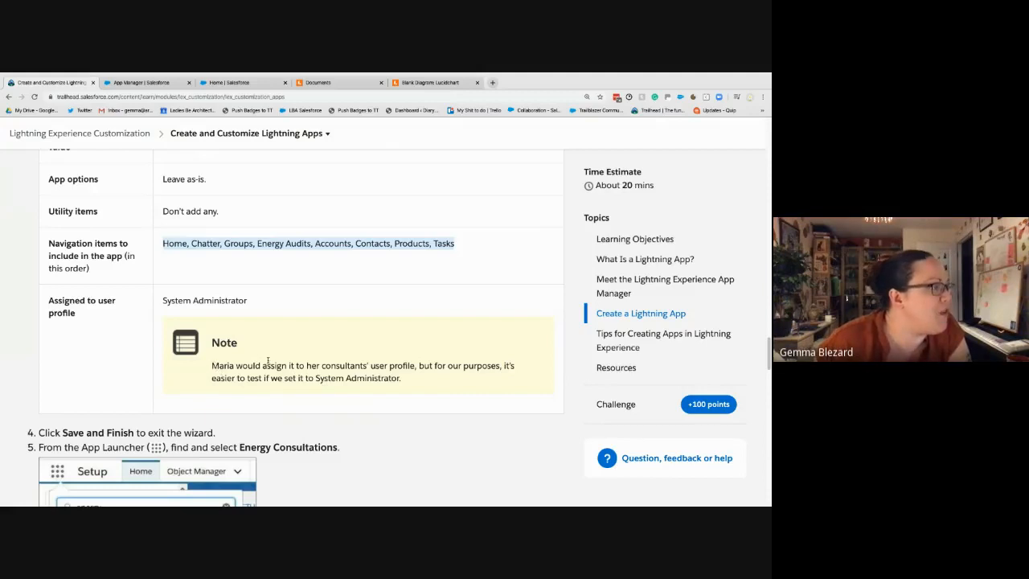
pyautogui.moveTo(267, 365); pyautogui.dragTo(419, 367)
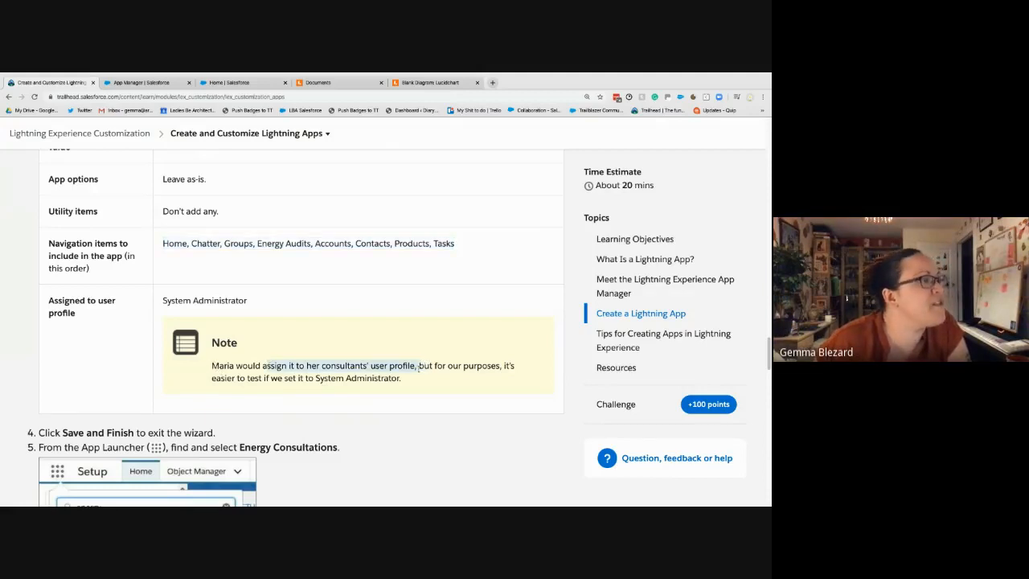
pyautogui.click(167, 84)
pyautogui.click(295, 275)
pyautogui.write('sys')
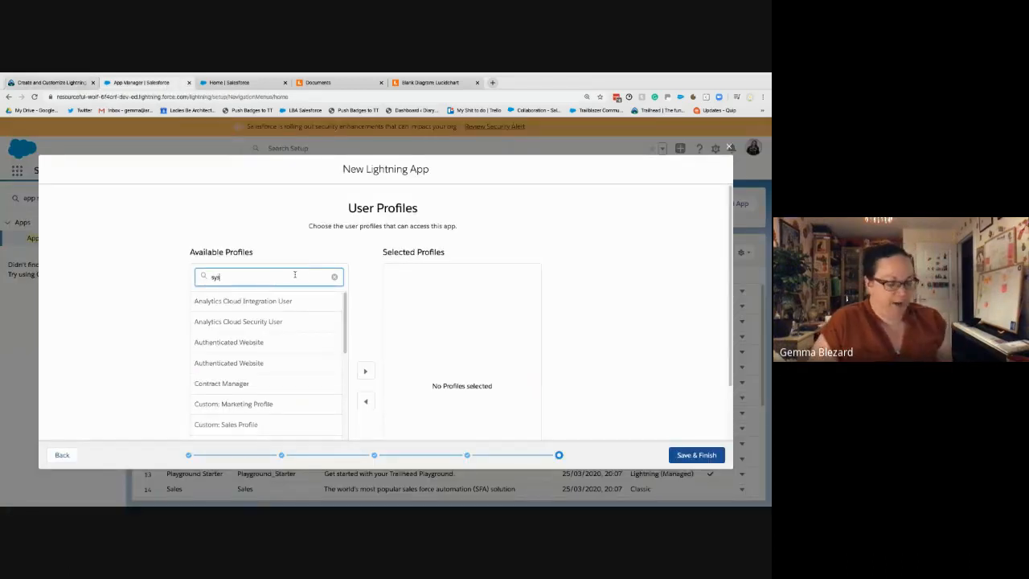
pyautogui.write('tem')
pyautogui.scroll(-1, 377, 324)
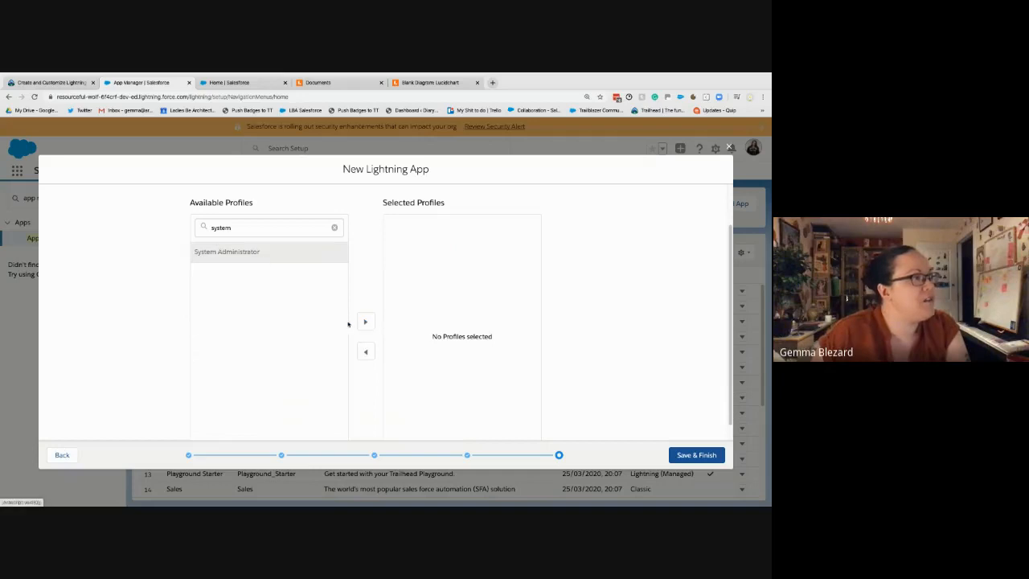
pyautogui.click(366, 322)
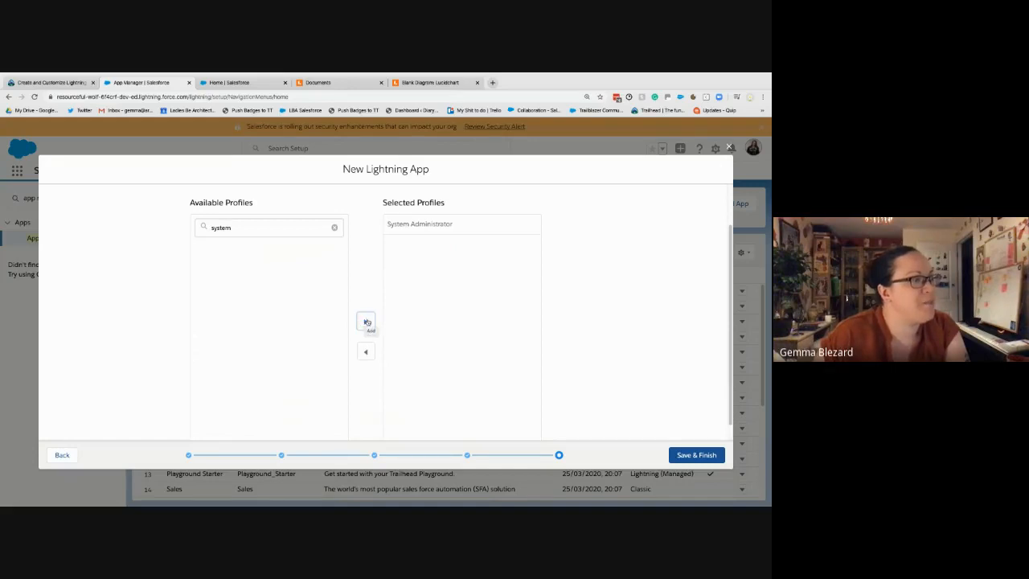
pyautogui.click(677, 457)
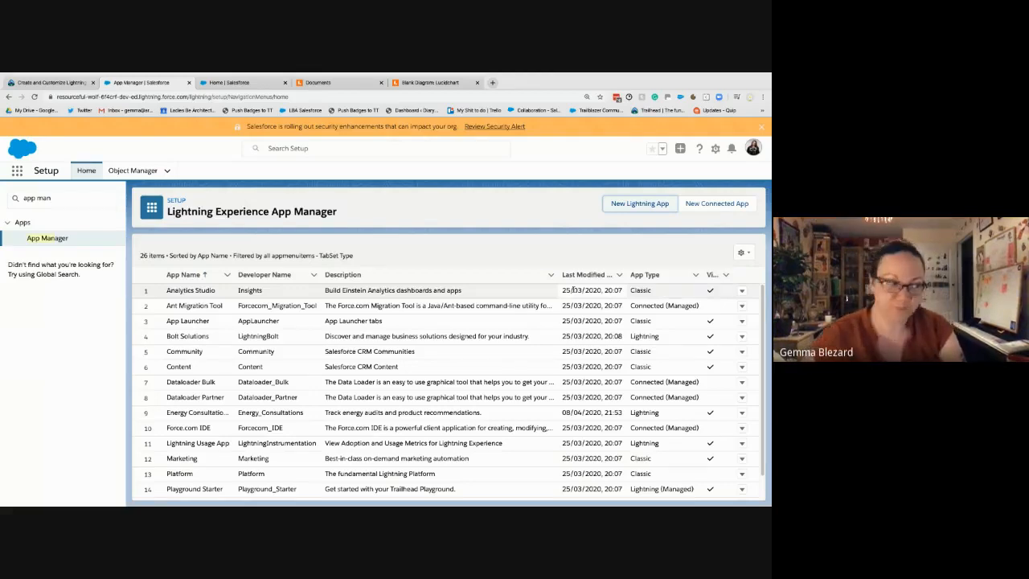
# Check the next instructions in Trailhead, find the Energy Consultations app in the App Launcher with "ene", and open it
pyautogui.click(63, 83)
pyautogui.scroll(-1, 302, 330)
pyautogui.scroll(-1, 302, 329)
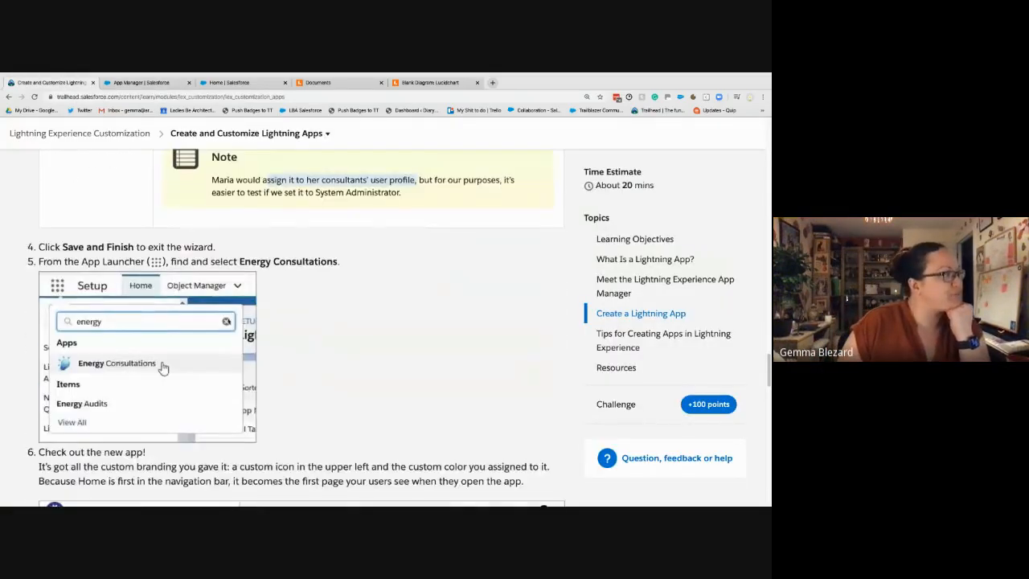
pyautogui.scroll(-2, 301, 330)
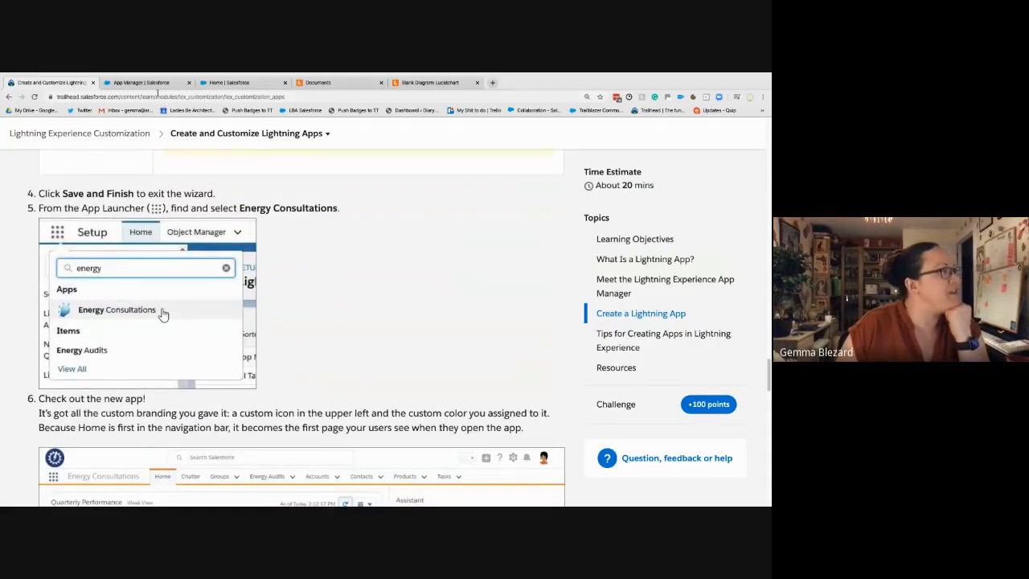
pyautogui.click(156, 86)
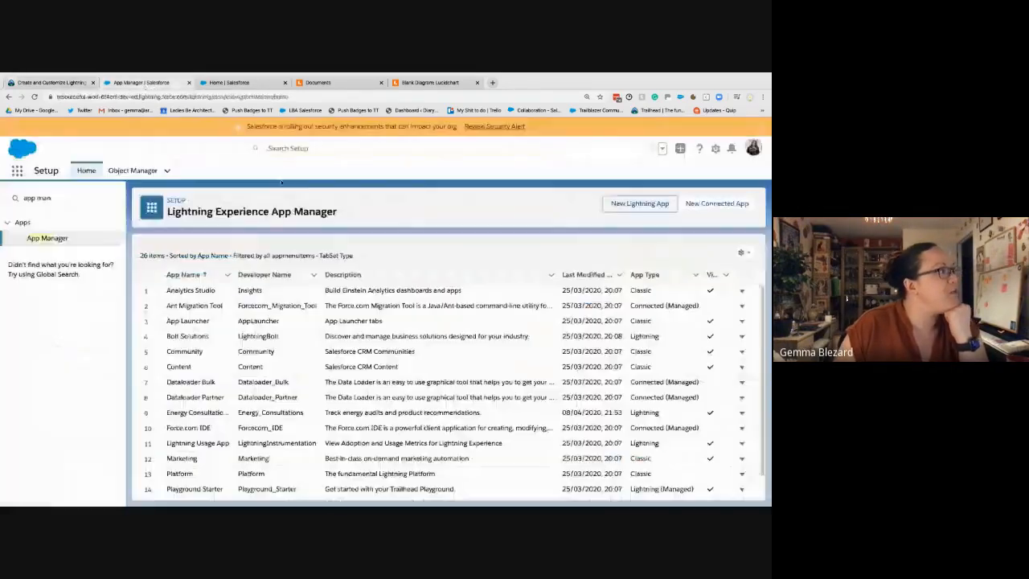
pyautogui.click(17, 170)
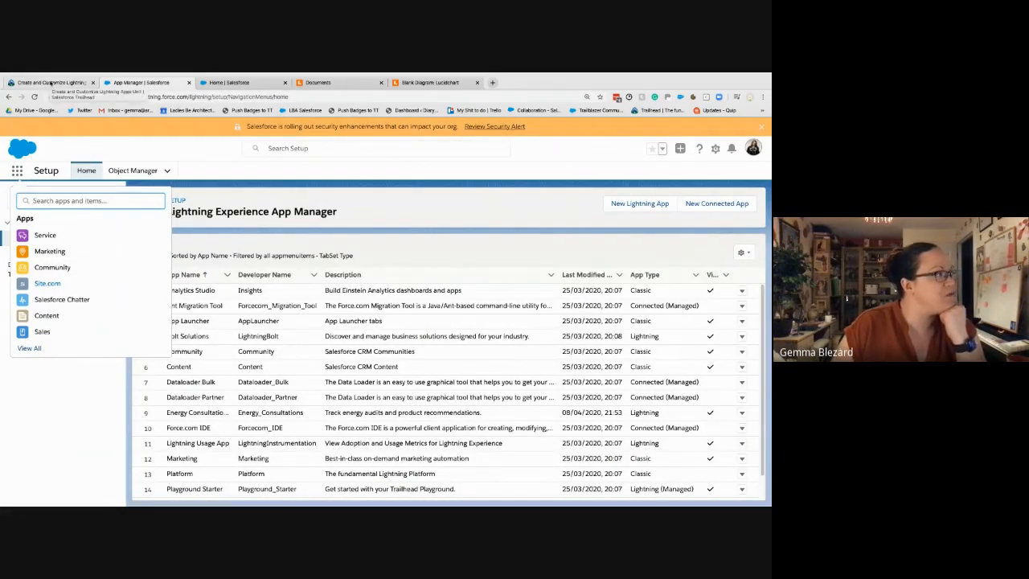
pyautogui.click(50, 83)
pyautogui.click(139, 82)
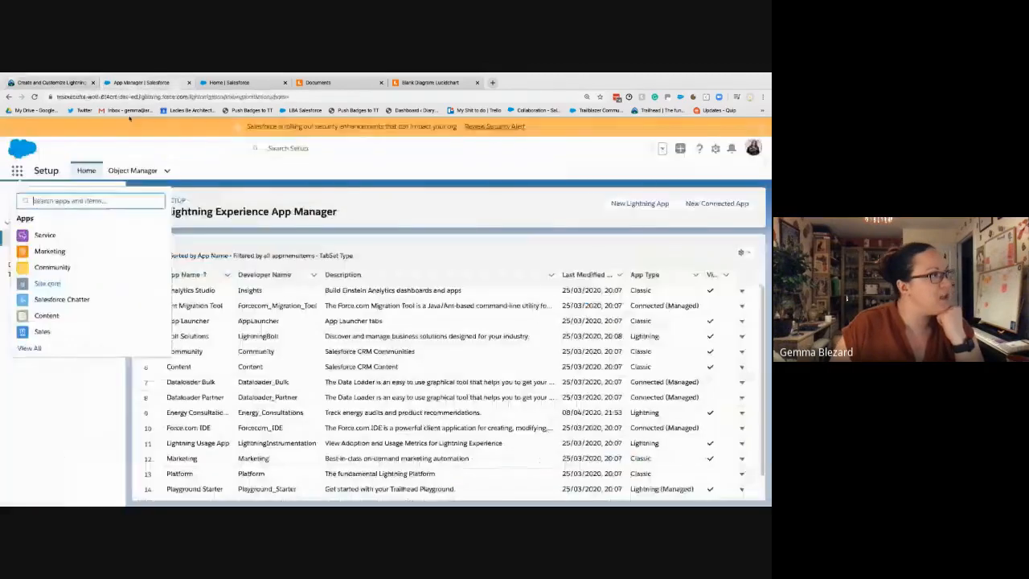
pyautogui.write('ene')
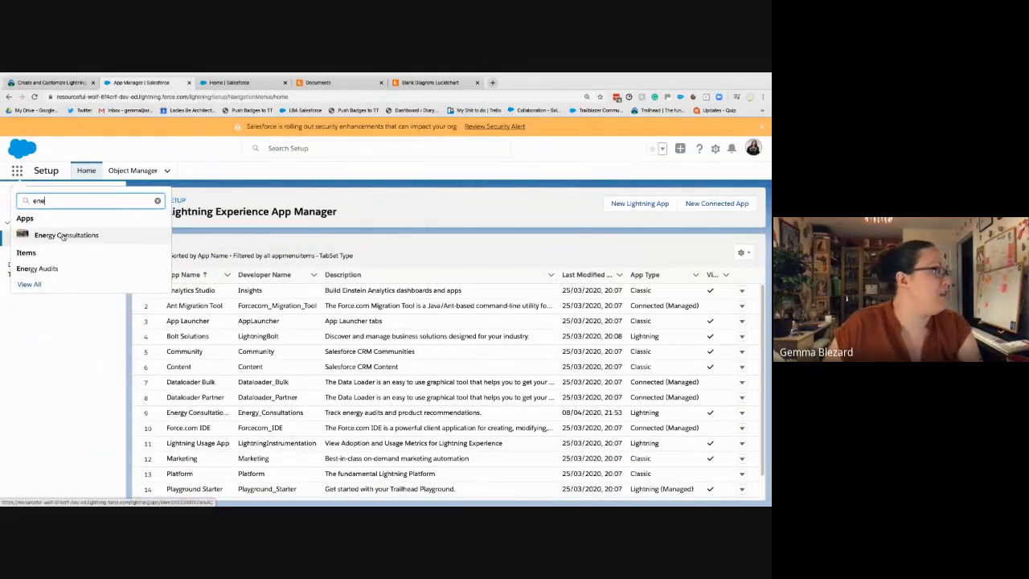
pyautogui.click(115, 237)
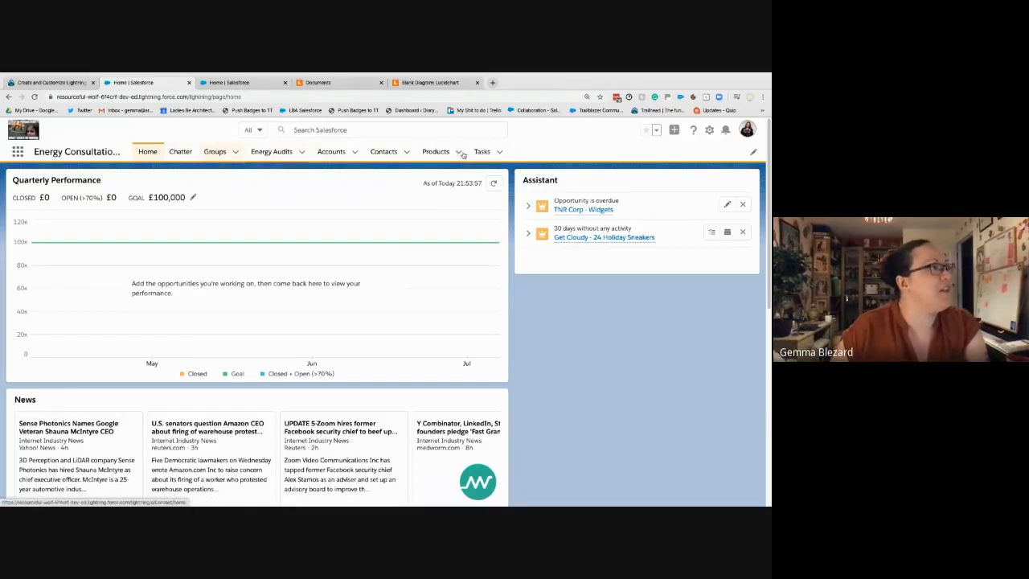
# Look over the App Launcher and the Energy Consultations navigation item editor, closing both without changes
pyautogui.click(19, 152)
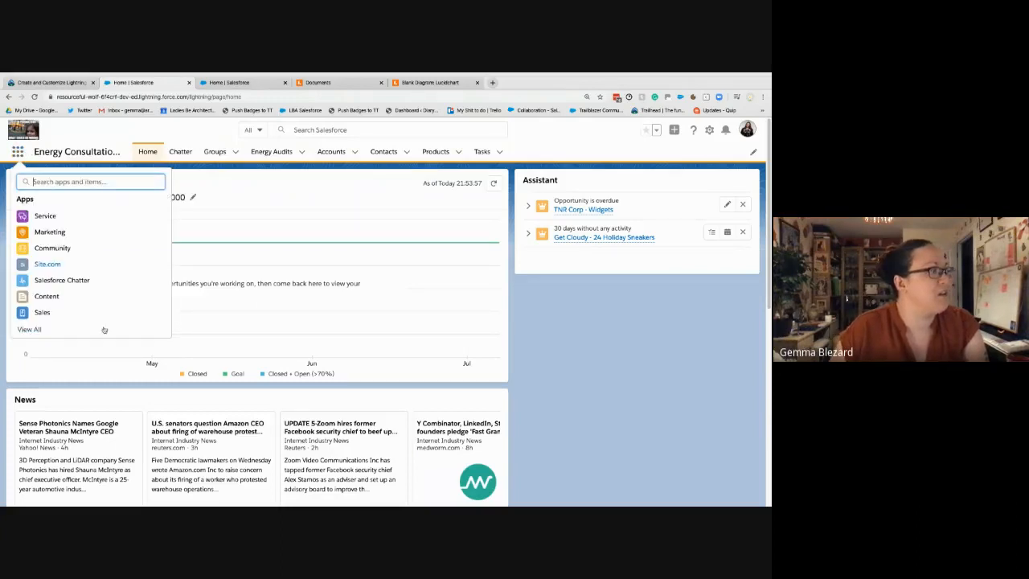
pyautogui.click(554, 158)
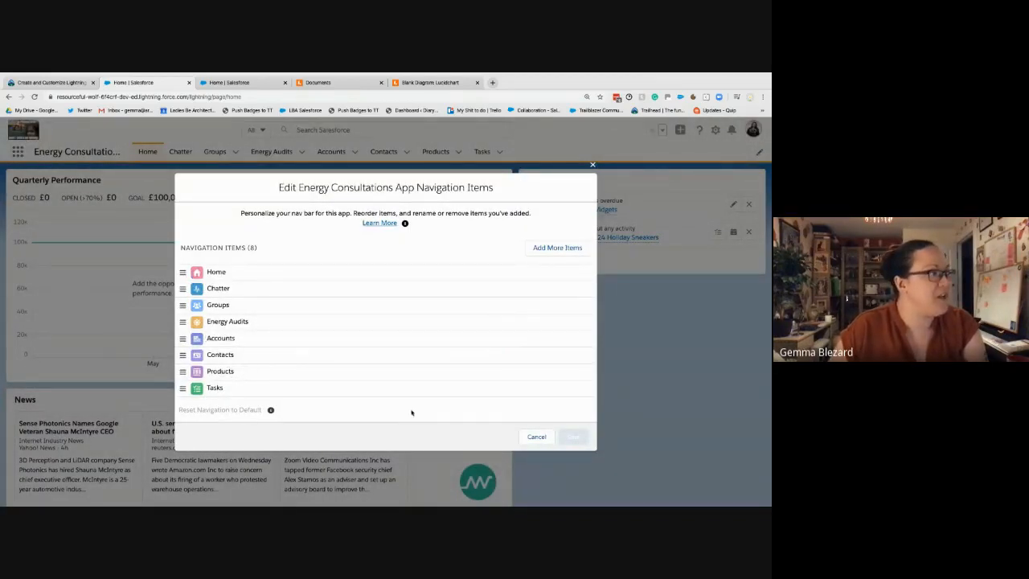
pyautogui.click(529, 440)
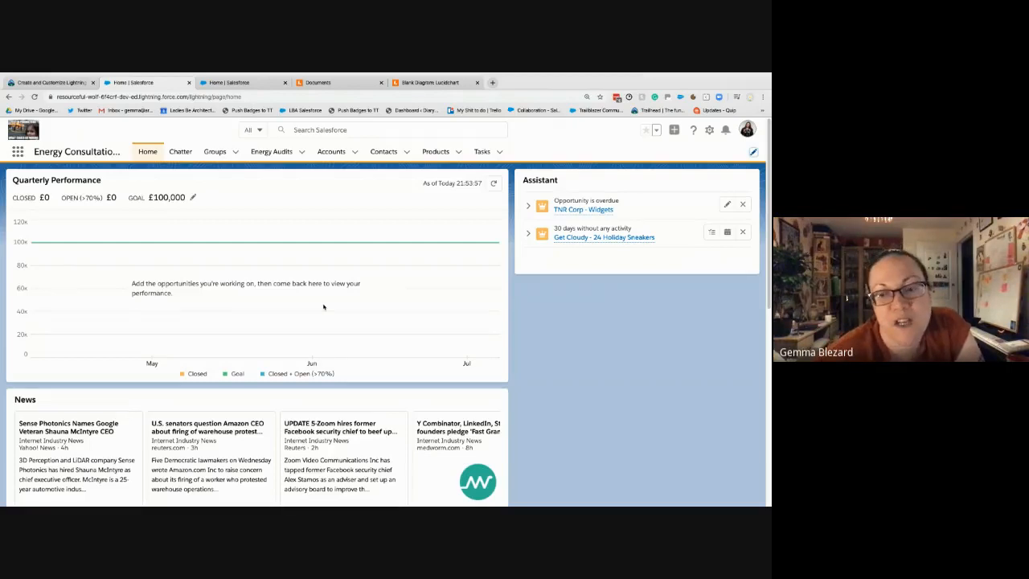
# Return to the Trailhead unit and read from checking out the new app through the app creation tips, resources and quiz section
pyautogui.click(62, 84)
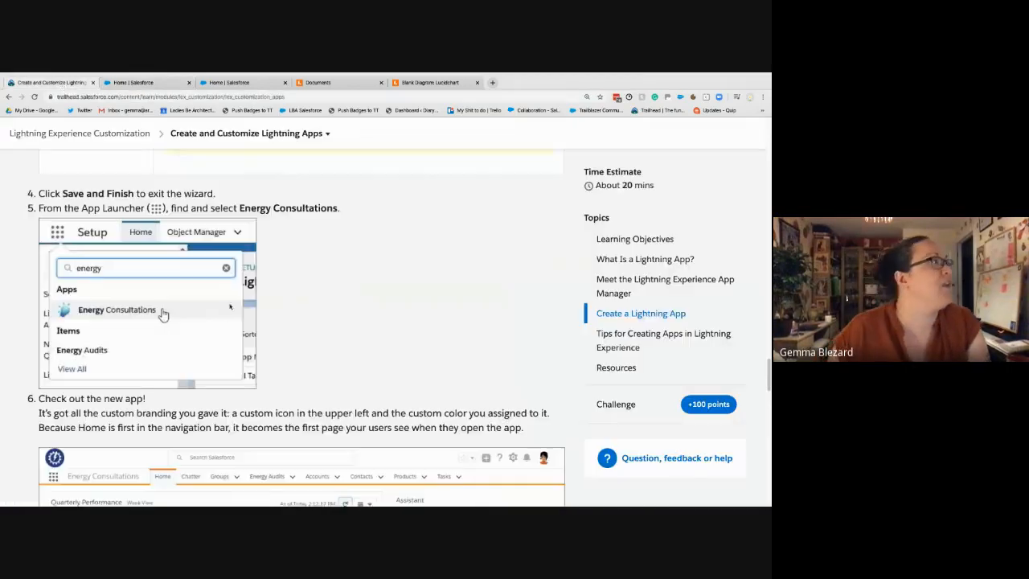
pyautogui.scroll(-2, 161, 312)
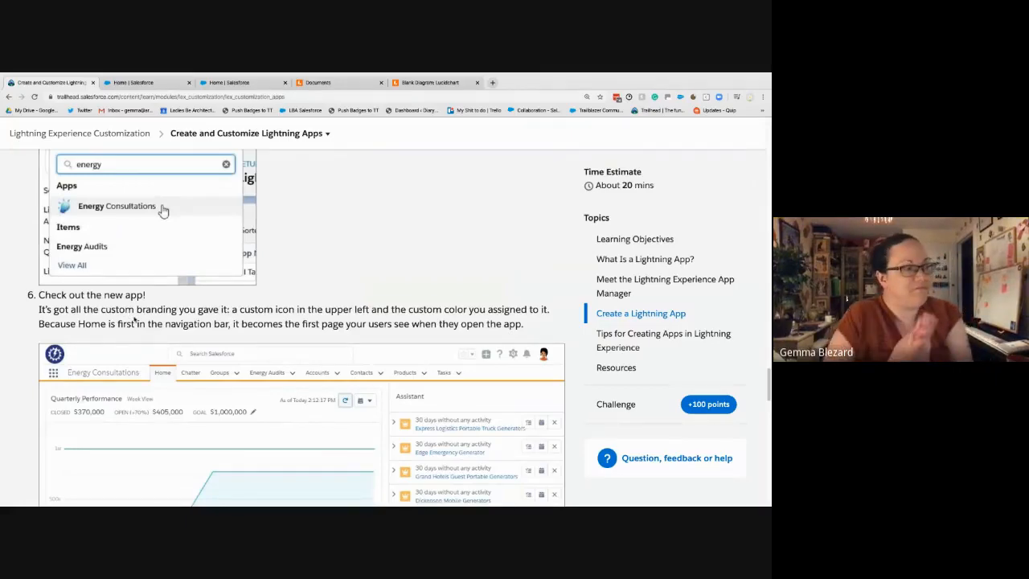
pyautogui.scroll(-6, 135, 321)
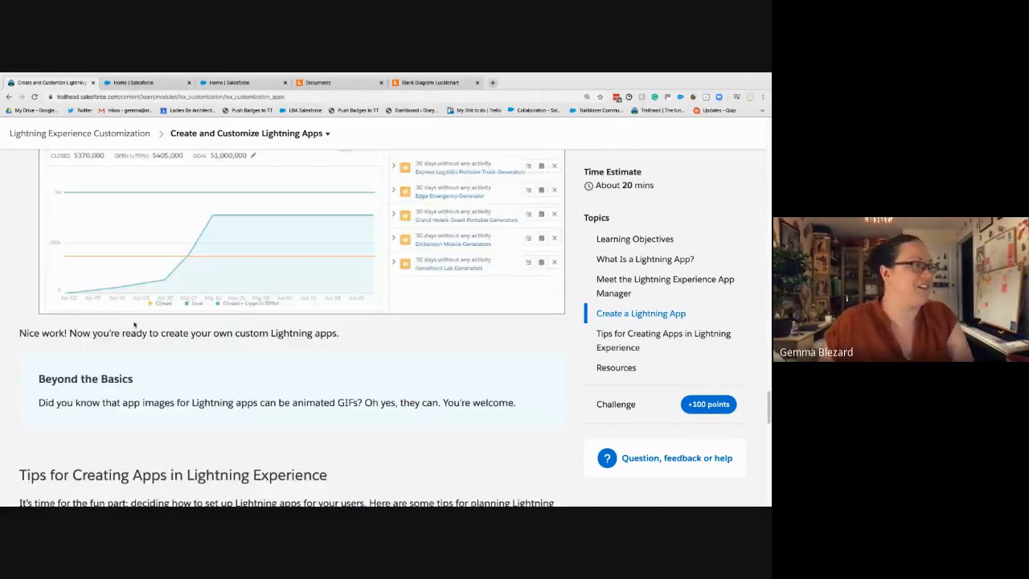
pyautogui.scroll(-3, 134, 324)
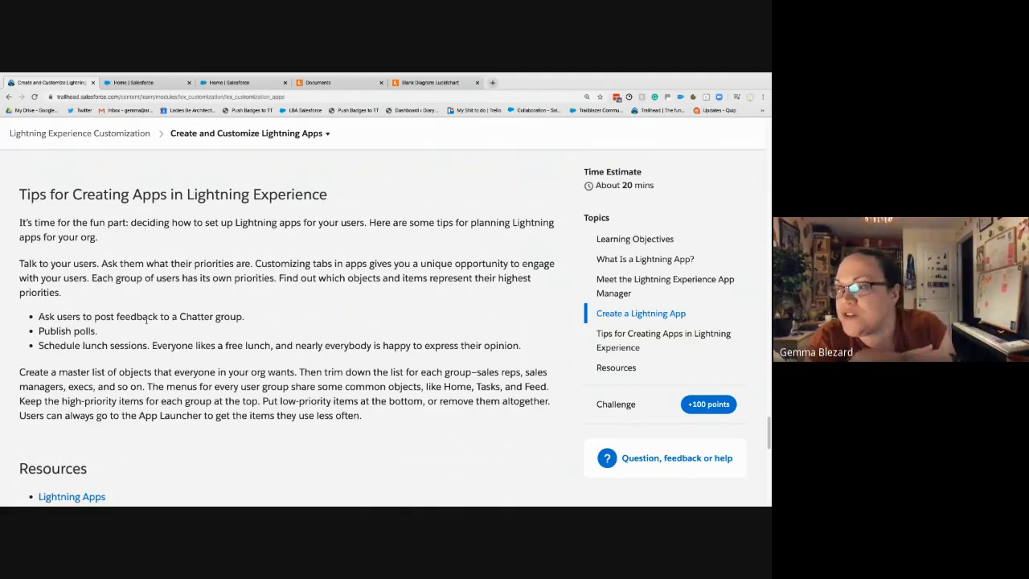
pyautogui.scroll(-1, 141, 354)
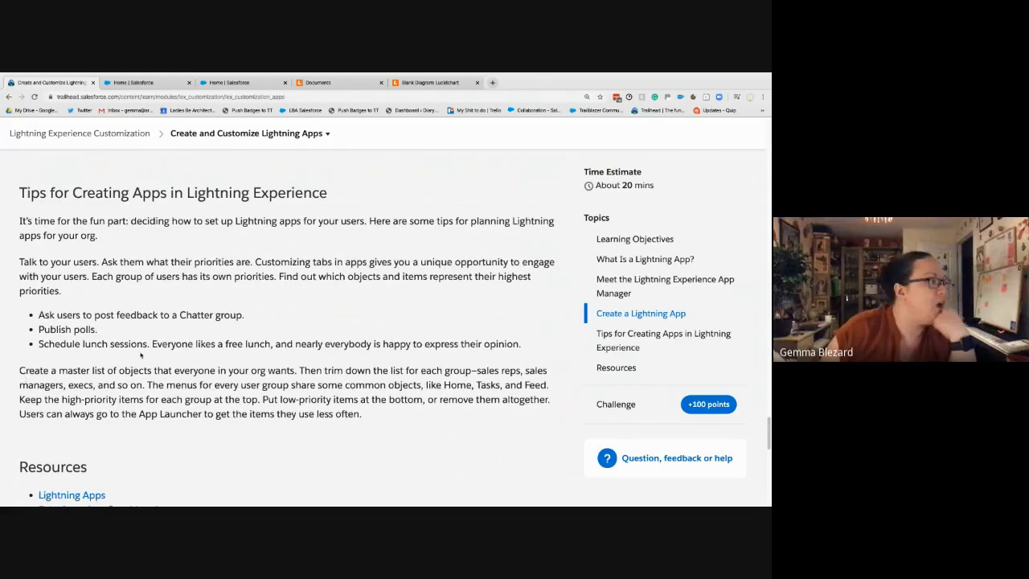
pyautogui.scroll(-3, 141, 355)
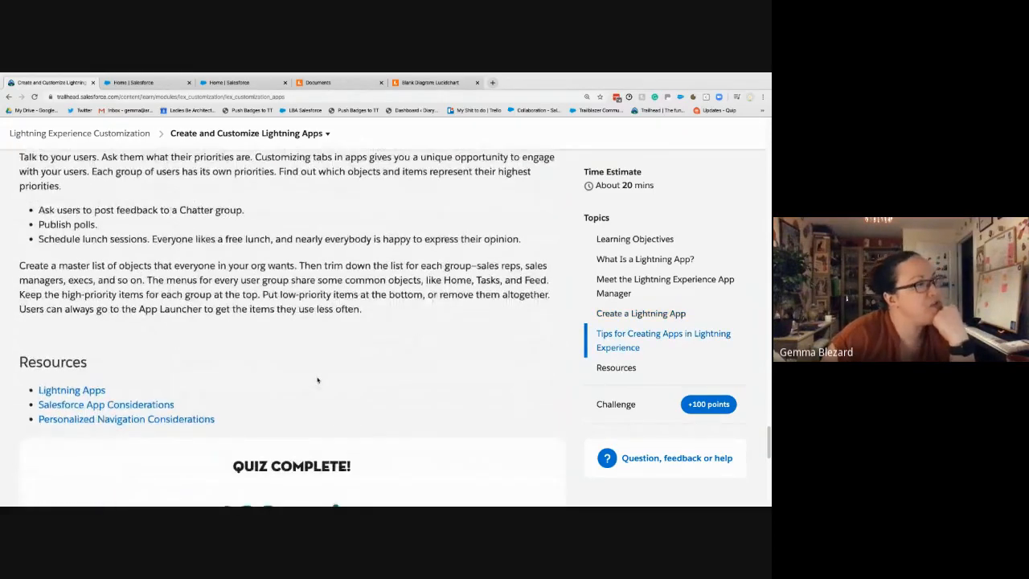
pyautogui.scroll(-1, 318, 380)
pyautogui.scroll(-2, 316, 381)
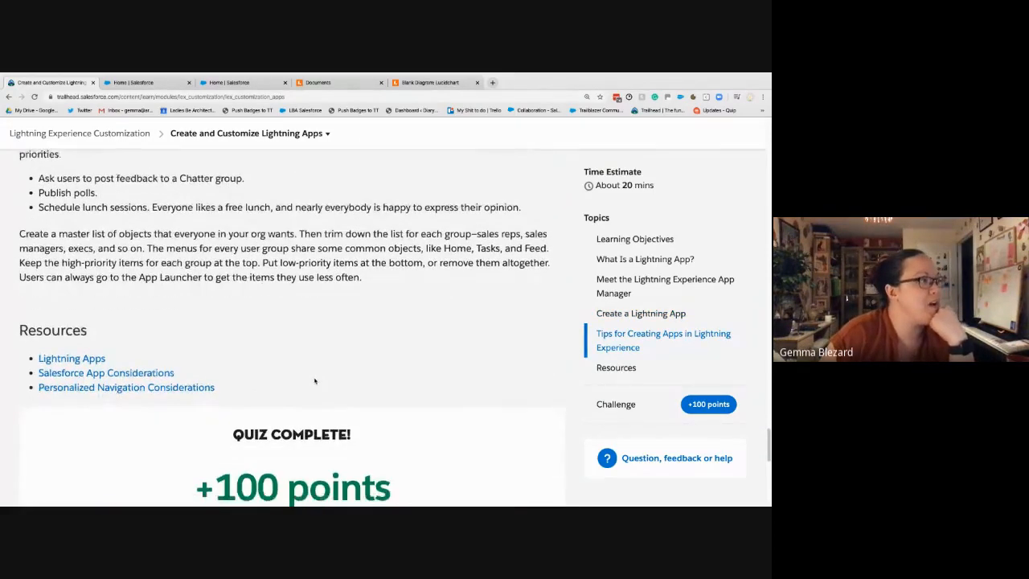
pyautogui.scroll(1, 314, 381)
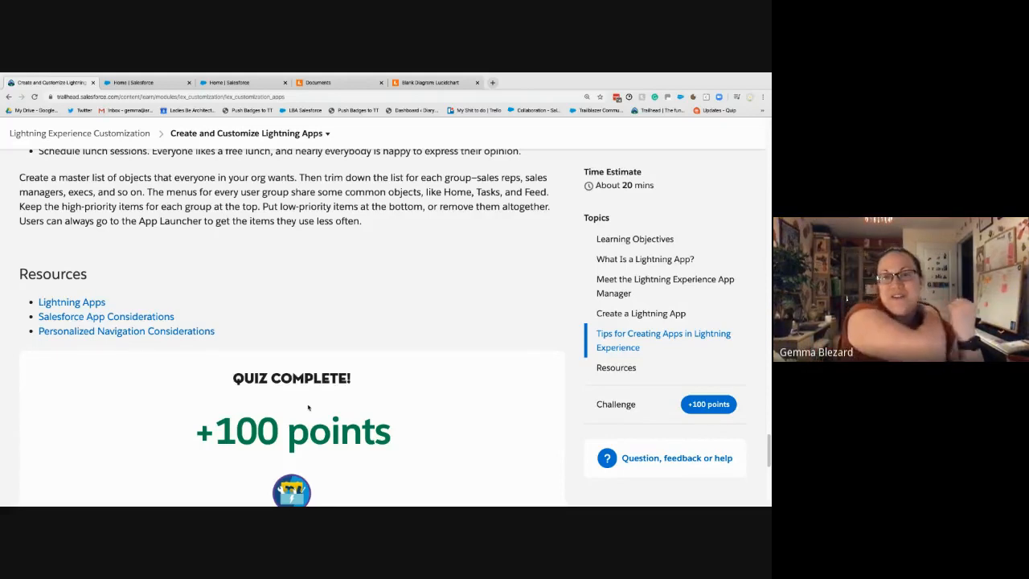
pyautogui.scroll(-3, 308, 407)
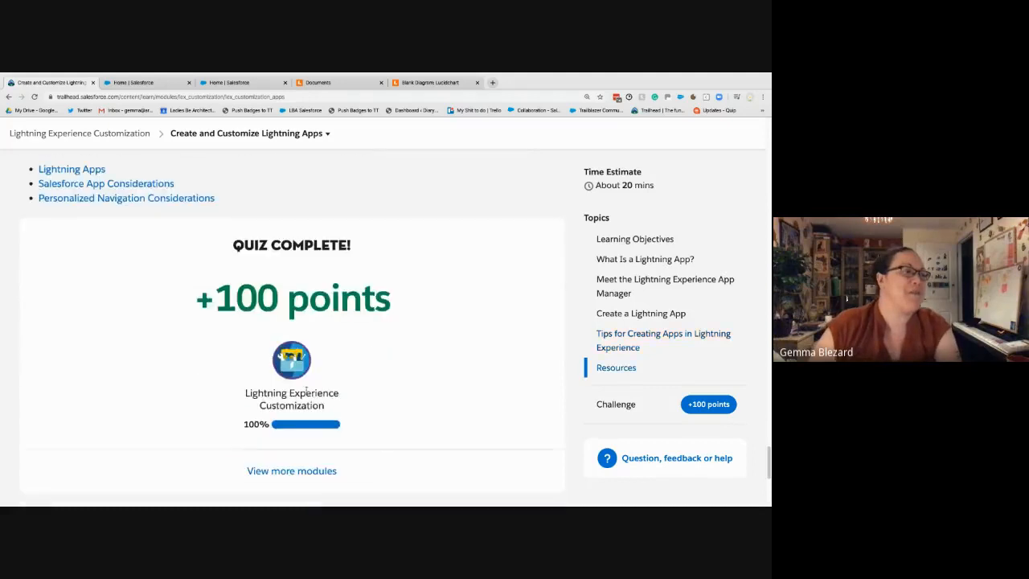
# Copy the Trailhead unit's URL, load it in a new incognito window, and accept the cookie notice
pyautogui.click(73, 97)
pyautogui.hotkey('ctrl', 'c')
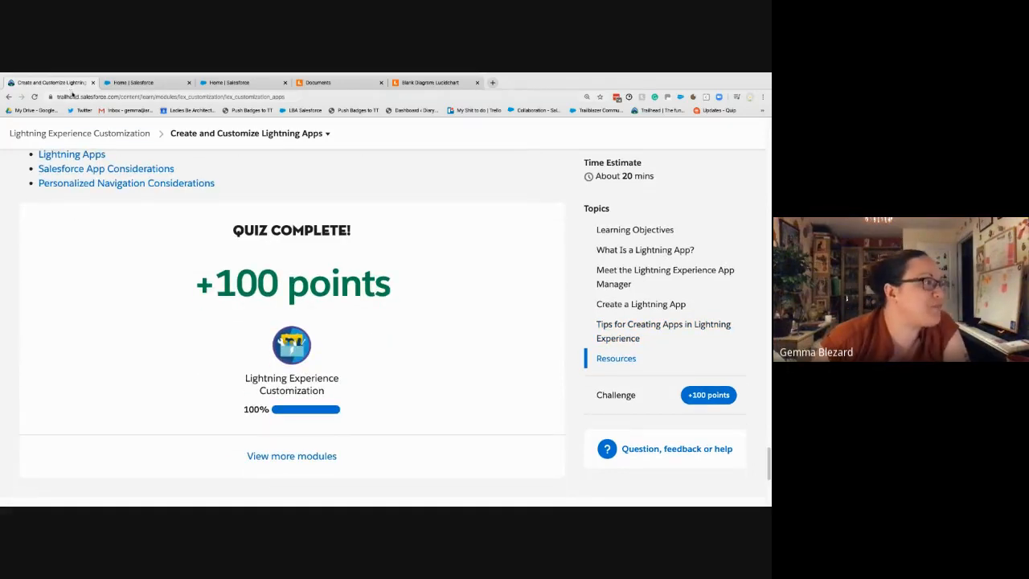
pyautogui.rightClick(73, 96)
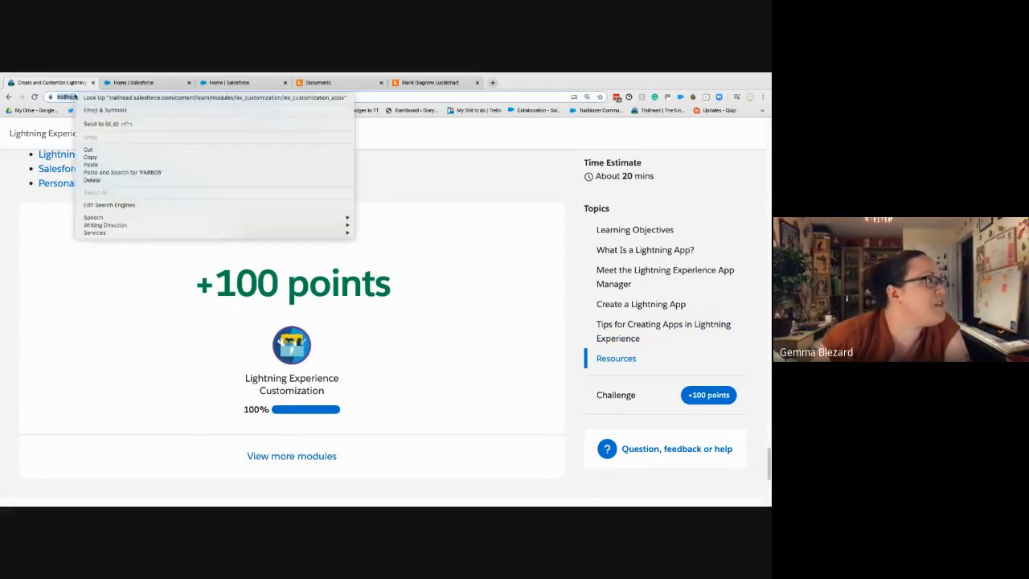
pyautogui.click(91, 157)
pyautogui.moveTo(10, 74)
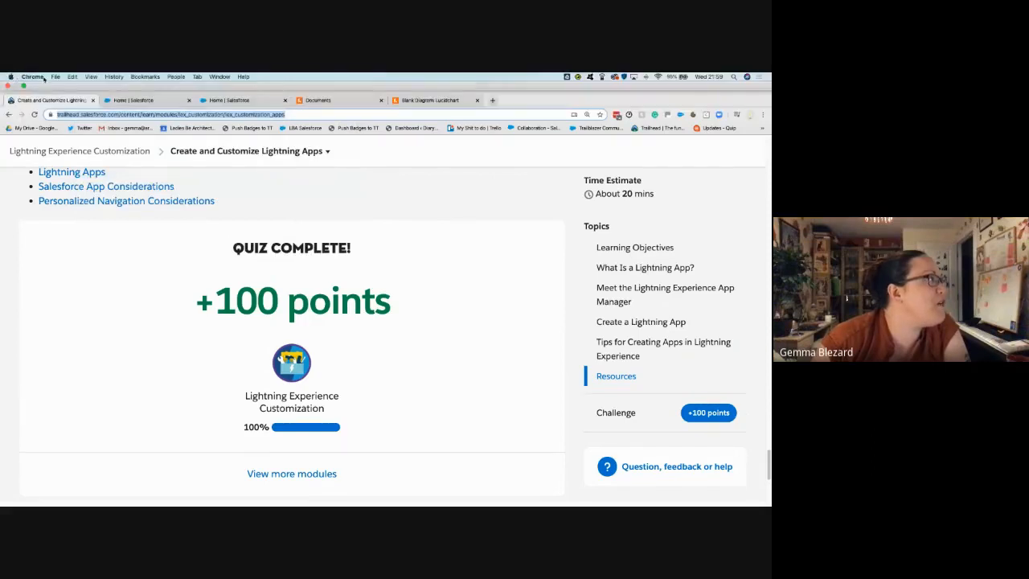
pyautogui.click(56, 77)
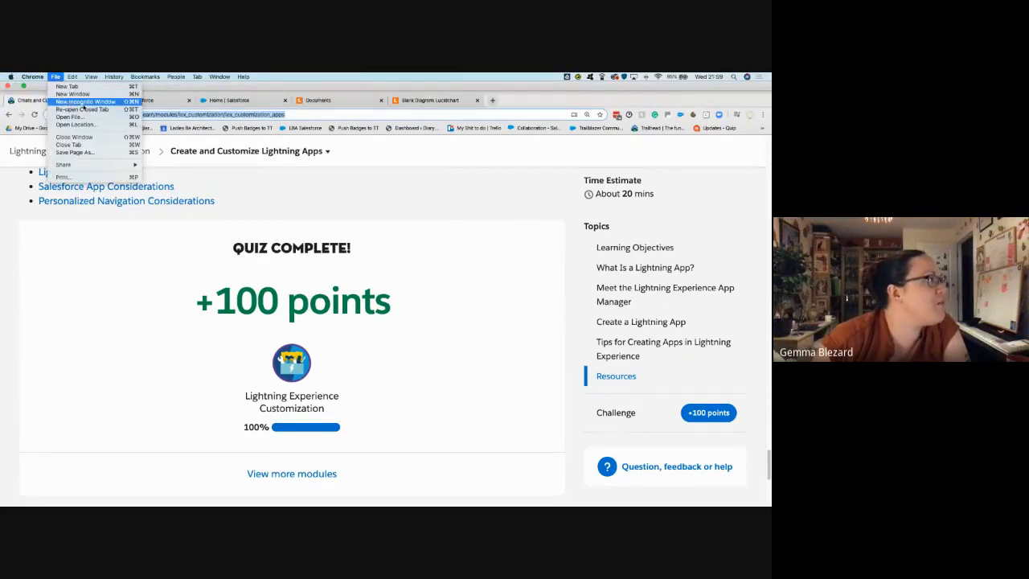
pyautogui.click(84, 103)
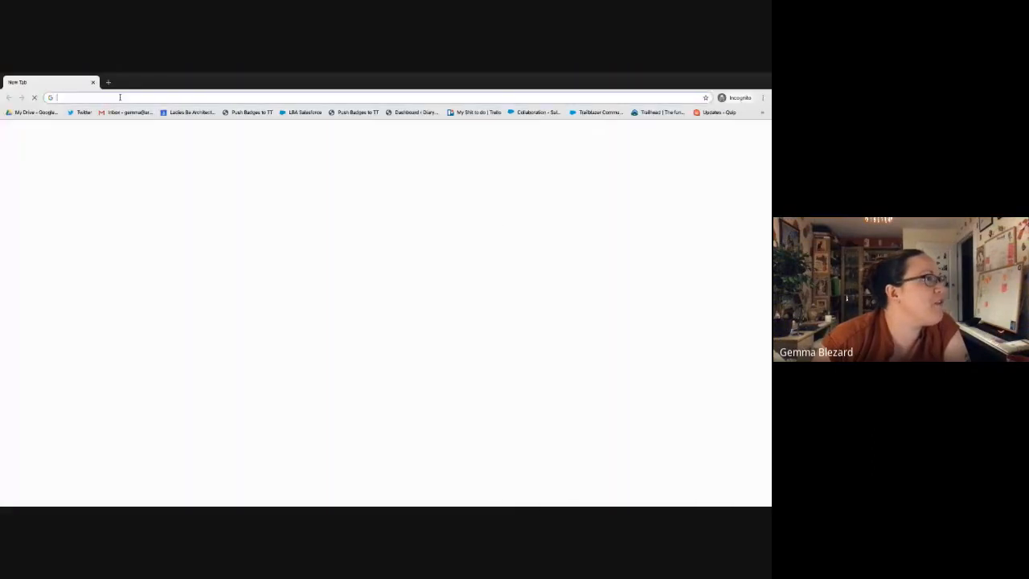
pyautogui.hotkey('ctrl', 'v')
pyautogui.press('Return')
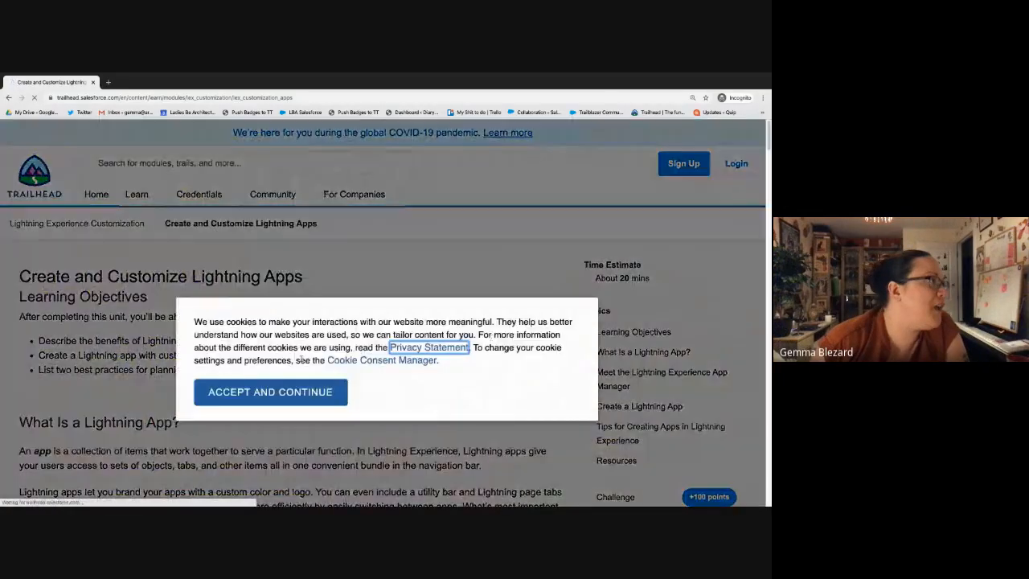
pyautogui.click(280, 392)
# Read through the unit's three quiz questions and their answer options in the logged-out Trailhead page
pyautogui.scroll(-20, 290, 394)
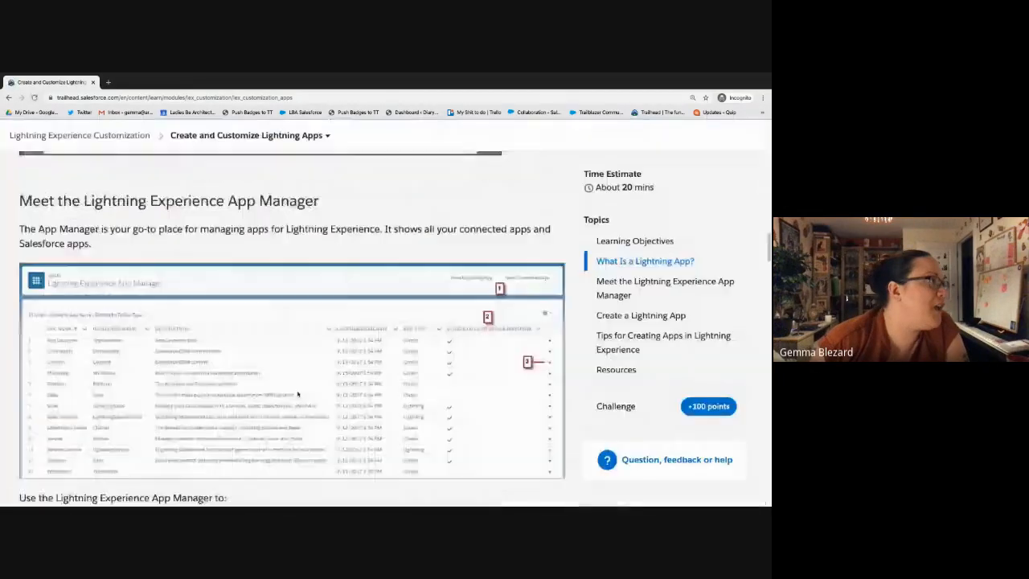
pyautogui.scroll(-20, 297, 393)
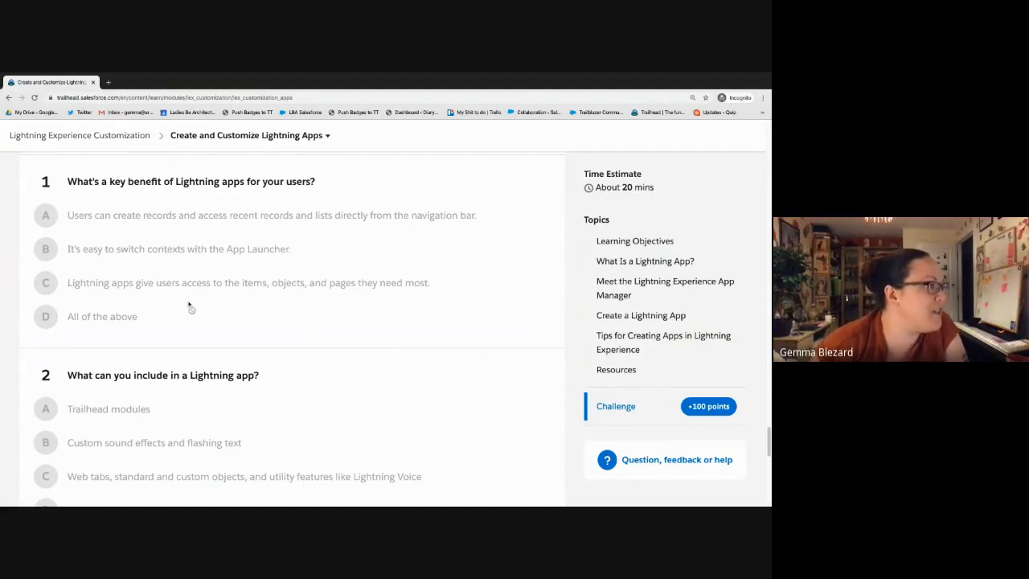
pyautogui.scroll(-2, 189, 307)
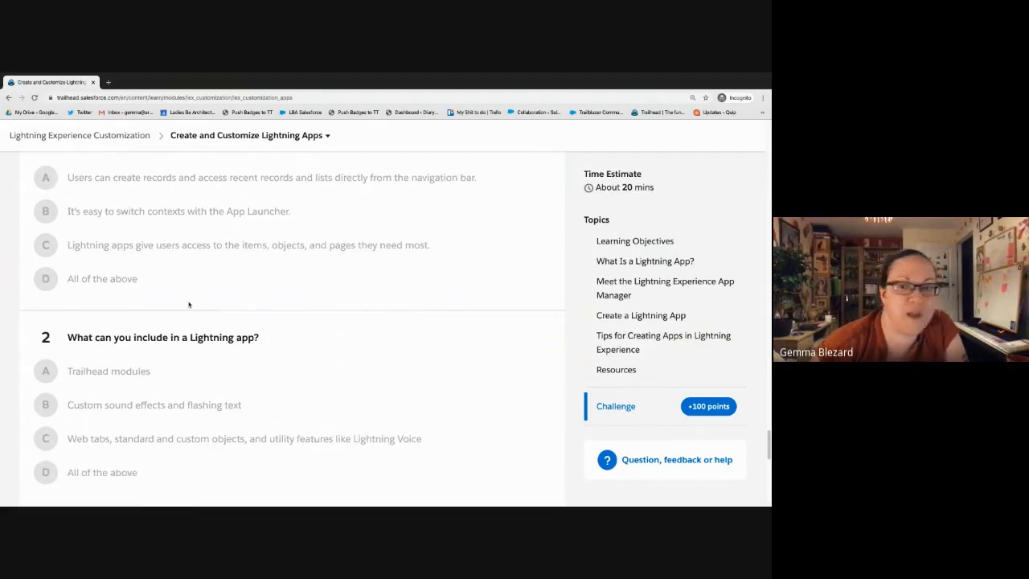
pyautogui.scroll(-1, 188, 303)
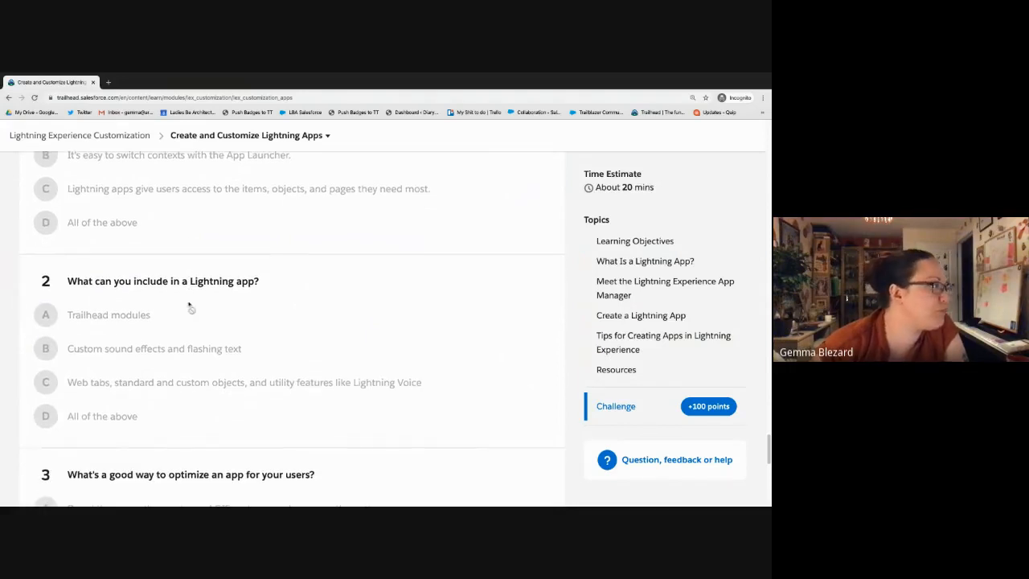
pyautogui.scroll(-1, 190, 306)
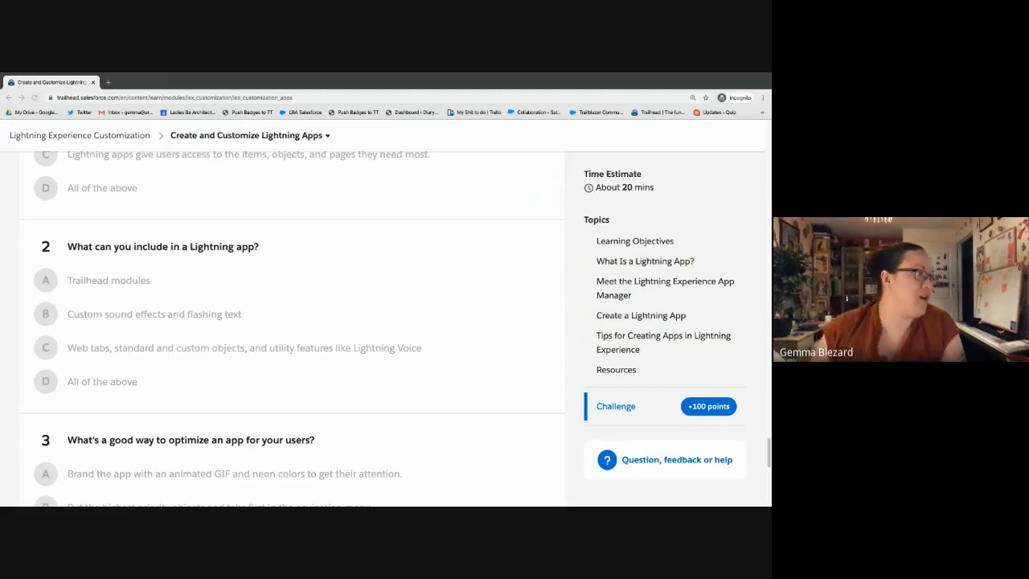
pyautogui.scroll(-2, 232, 347)
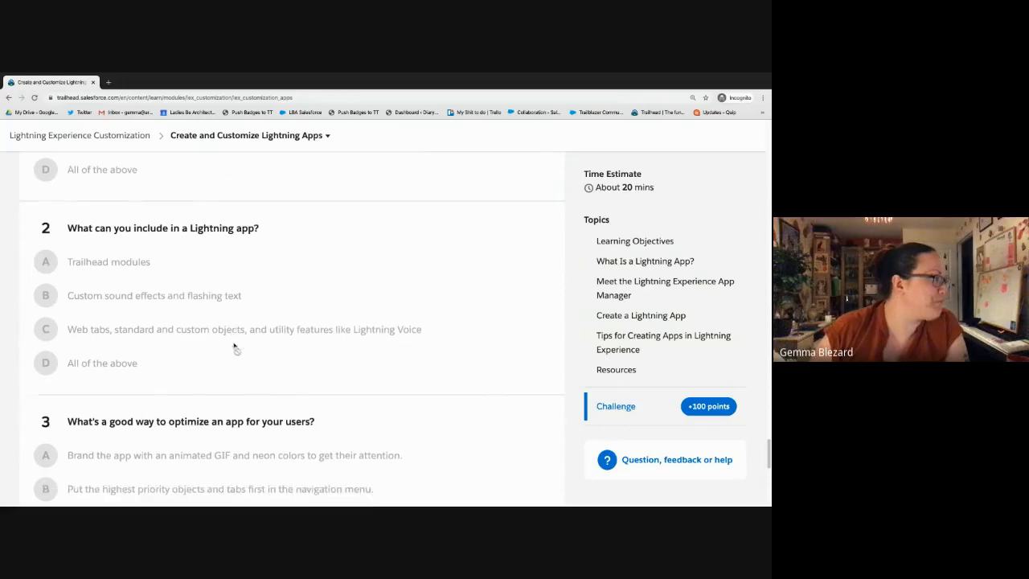
pyautogui.scroll(-3, 234, 346)
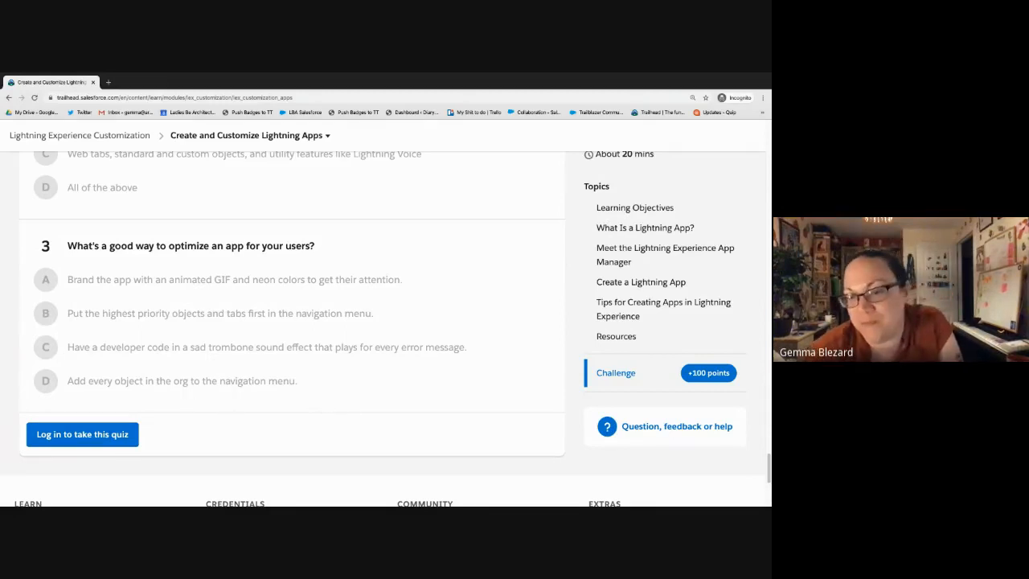
pyautogui.press('super+Tab')
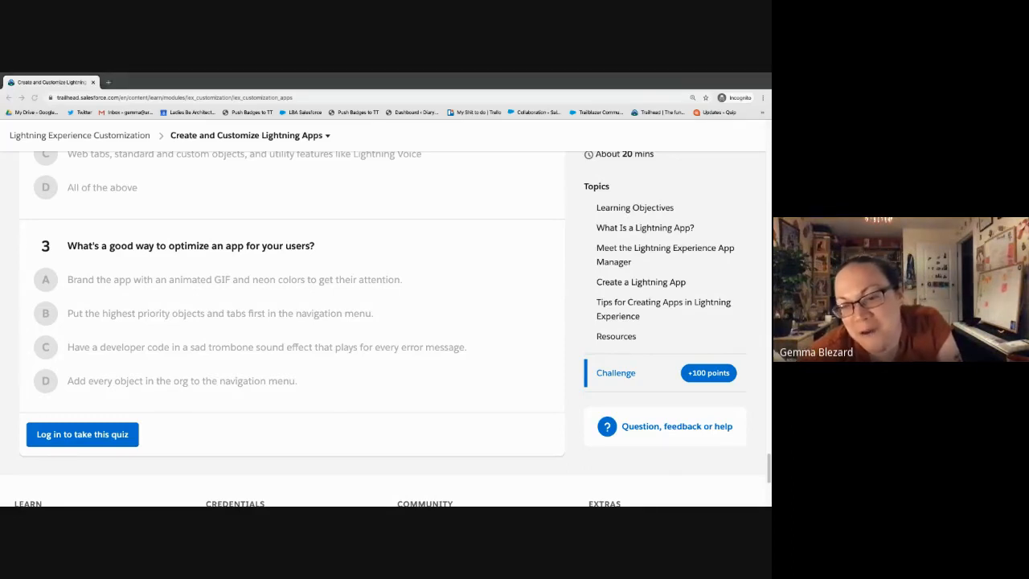
pyautogui.click(301, 412)
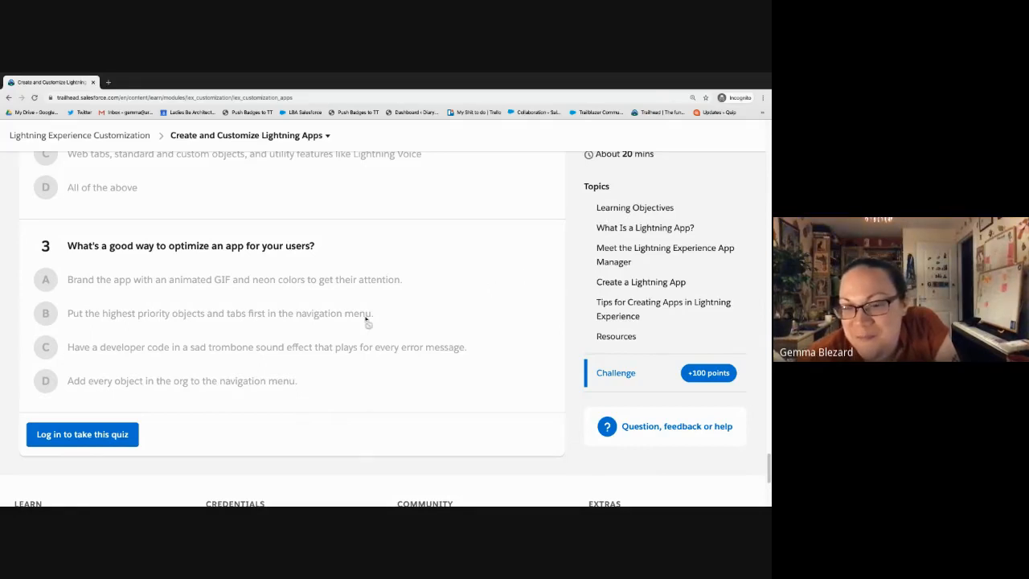
# View the list of units in the Lightning Experience Customization module and close it
pyautogui.scroll(15, 358, 325)
pyautogui.click(306, 136)
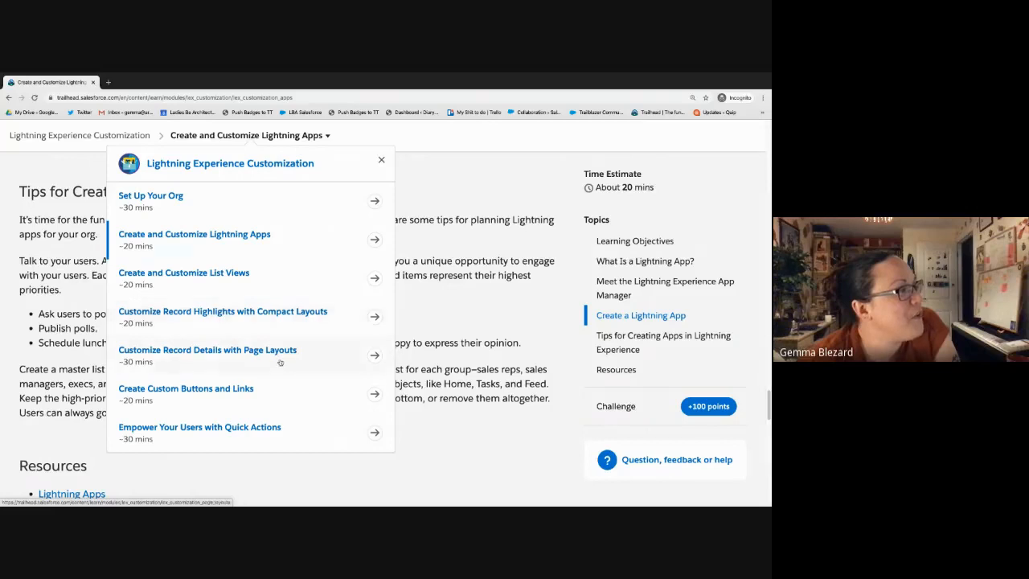
pyautogui.click(490, 306)
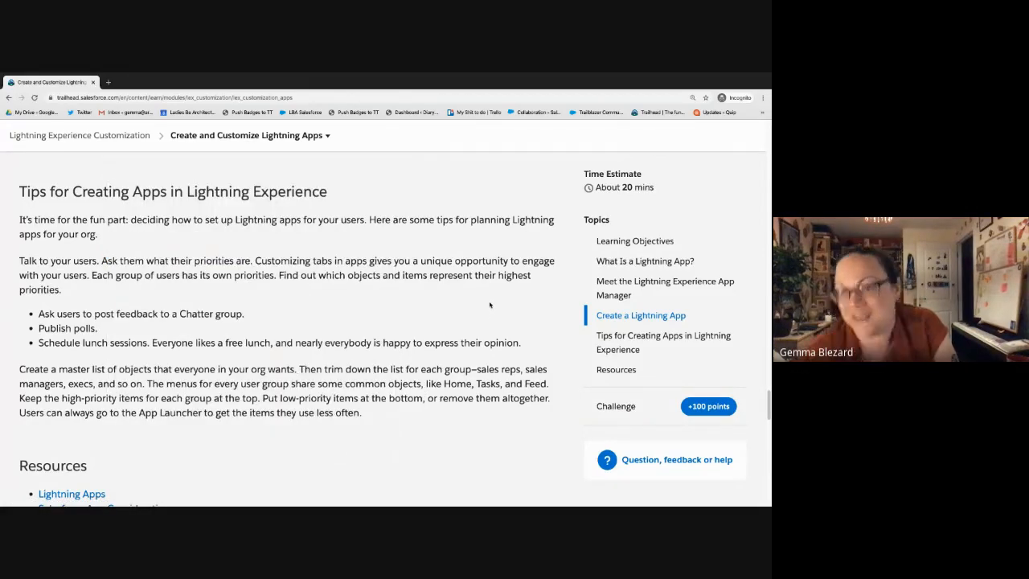